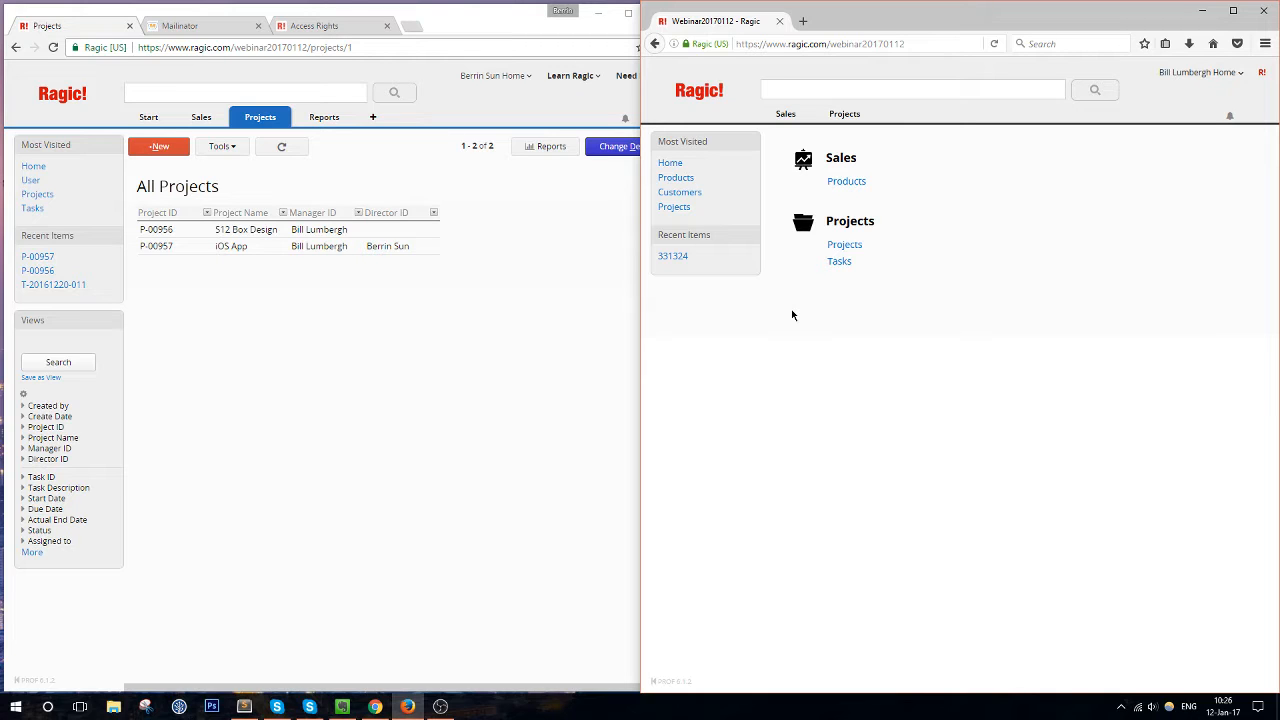
Raise the system volume to 46, then bring up the Windows search panel
click(1153, 707)
scroll(1161, 710, up, 10)
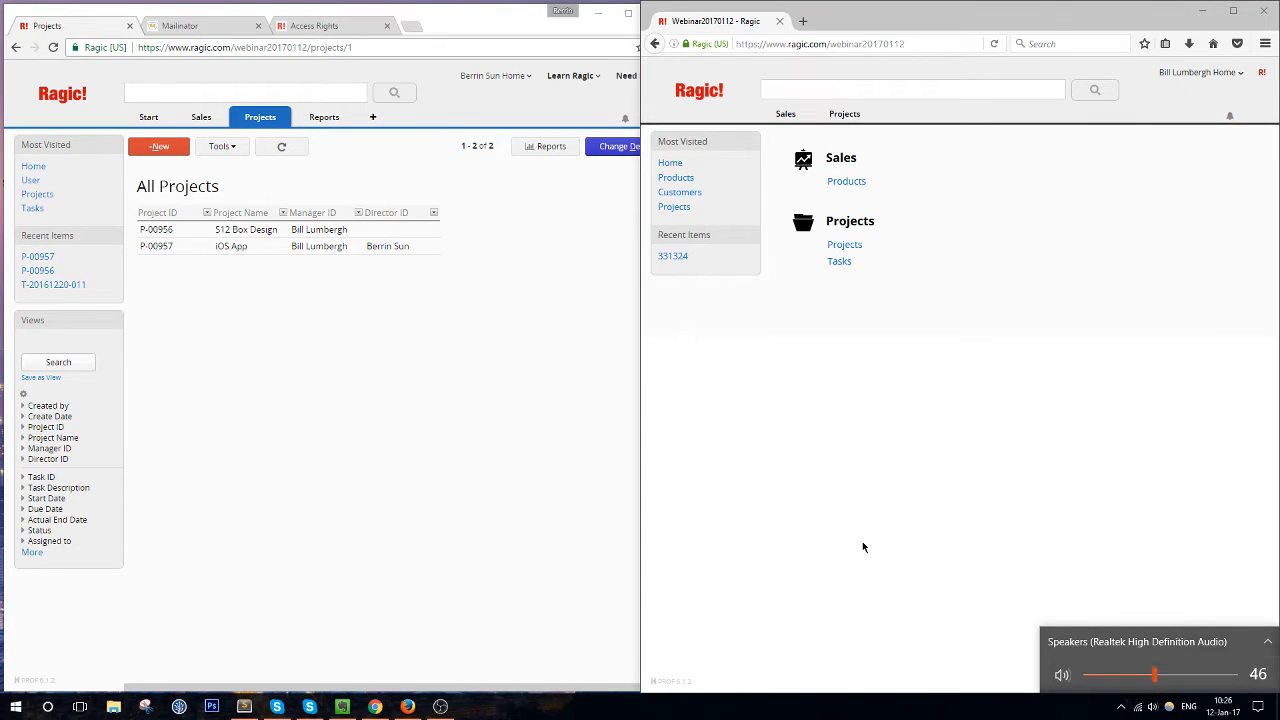
click(764, 508)
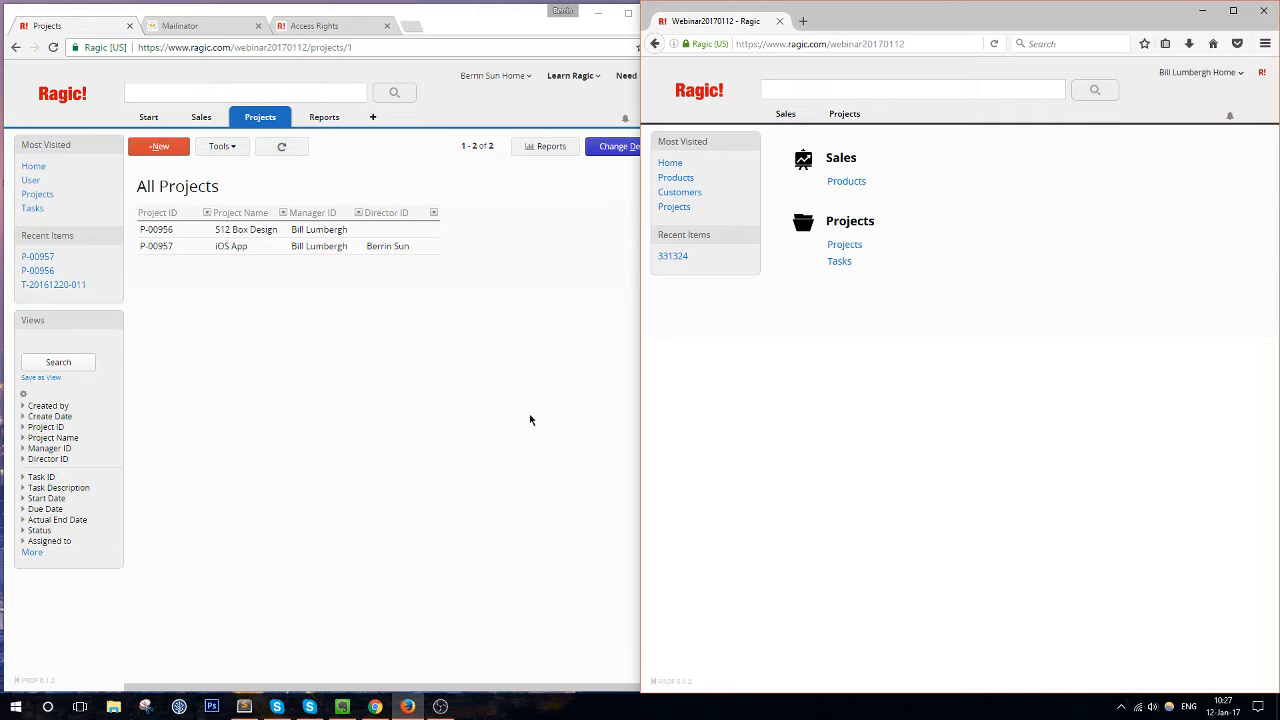
click(50, 707)
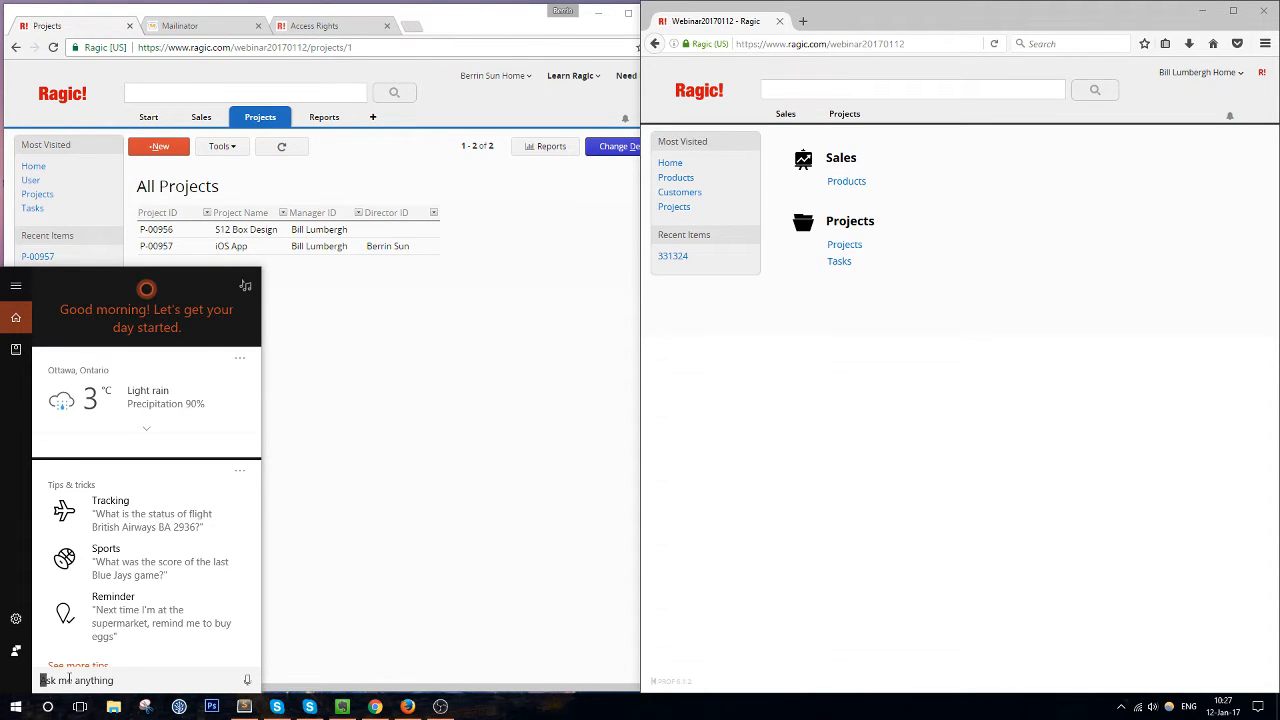
Search 'pointer' and open the Mouse Properties window, moving it lower on screen
text(cu)
key(BackSpace)
key(BackSpace)
text(po)
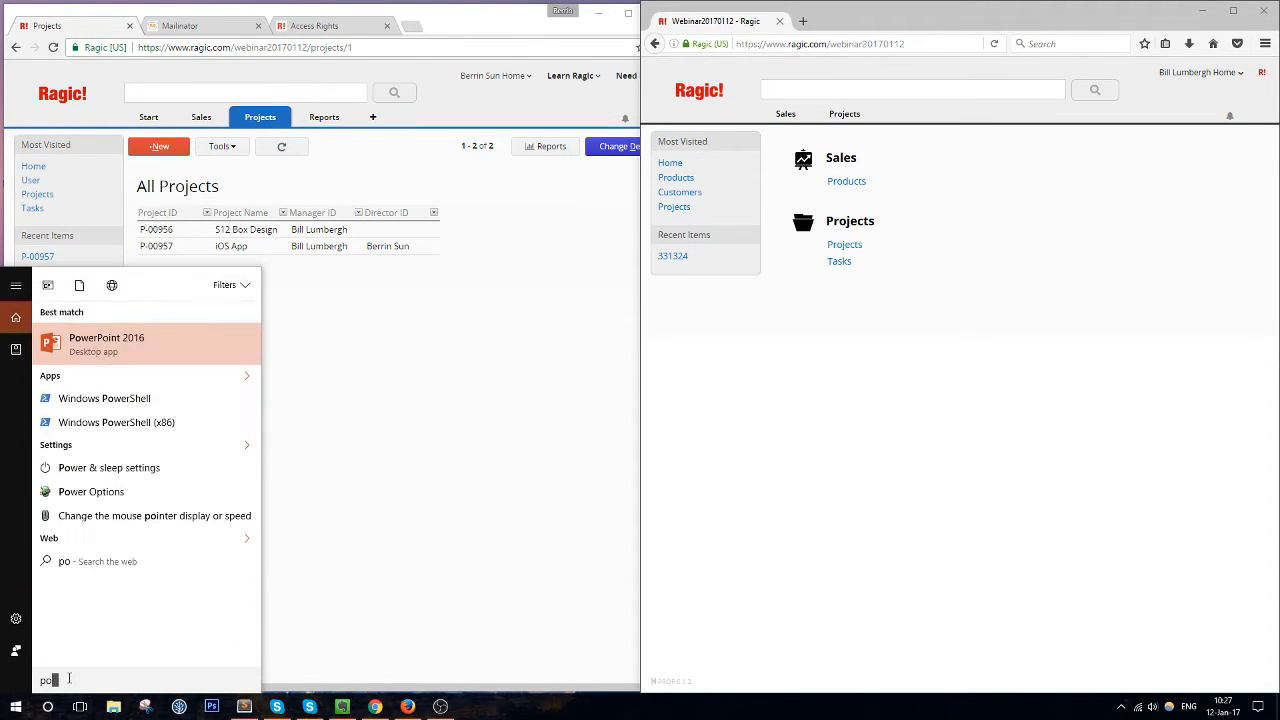
text(inter)
click(140, 348)
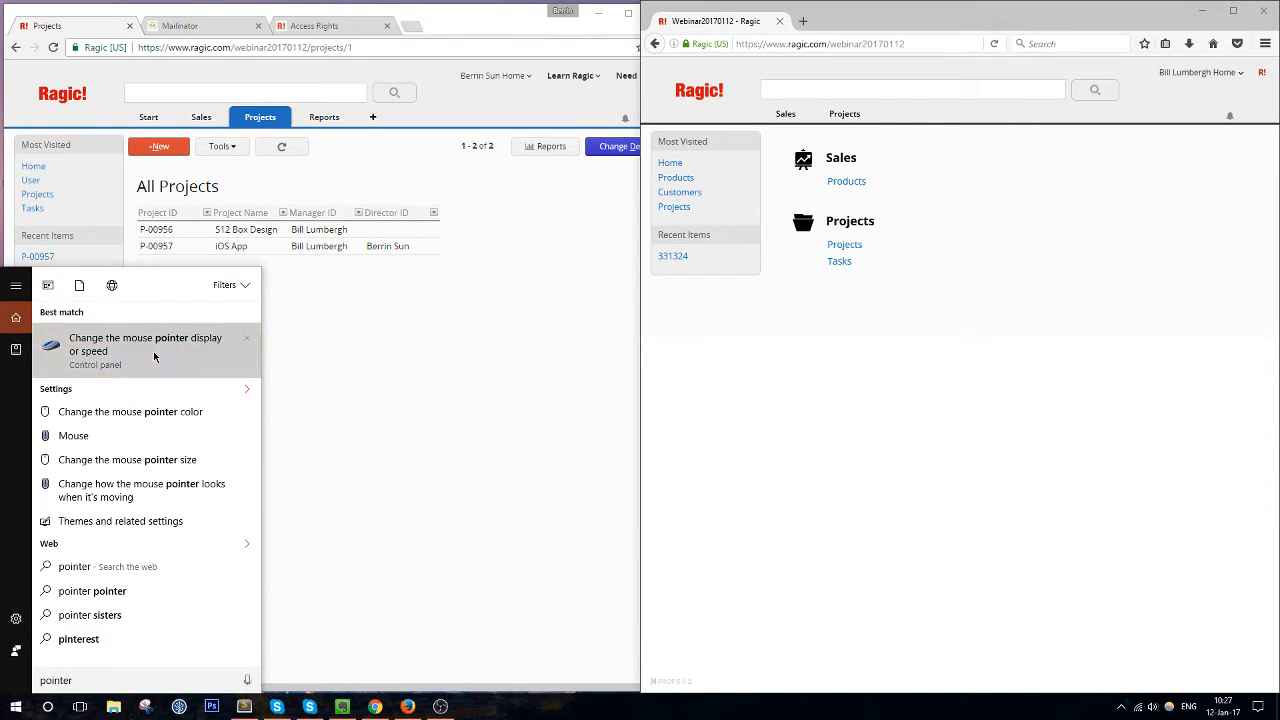
drag(269, 103, 476, 337)
Apply the Windows Black (large) pointer scheme and close Mouse Properties
click(352, 354)
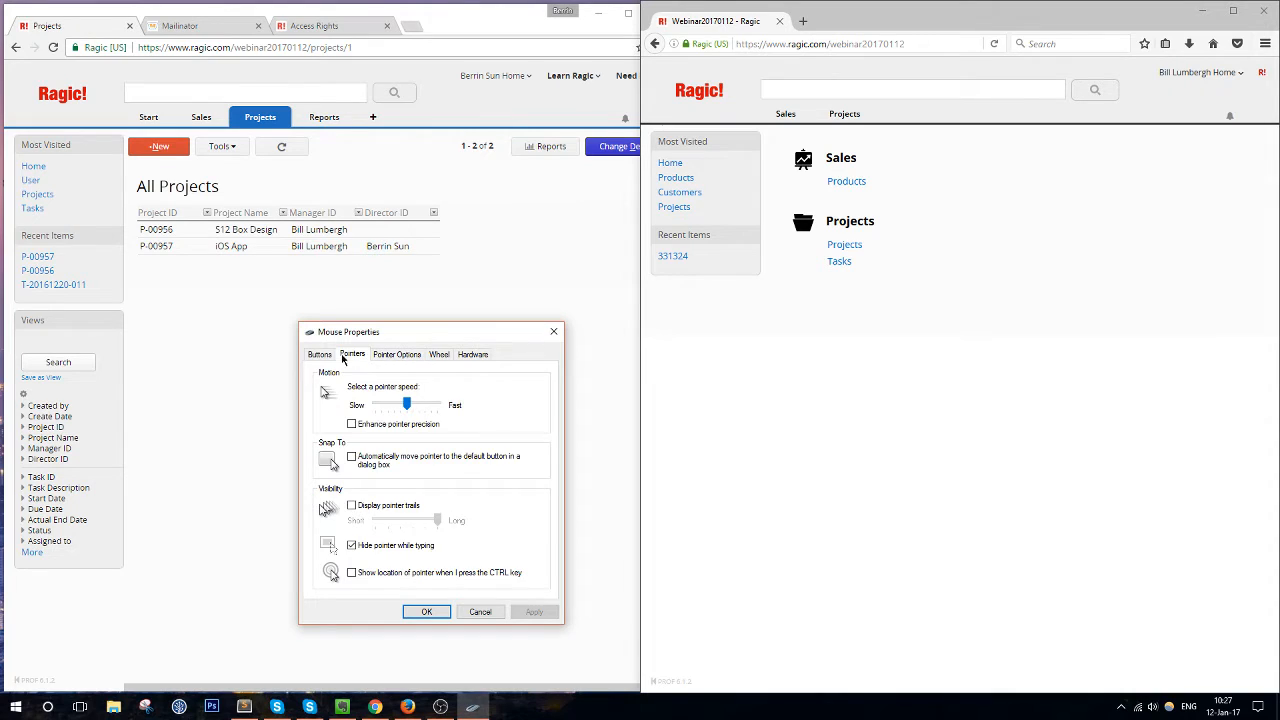
click(422, 391)
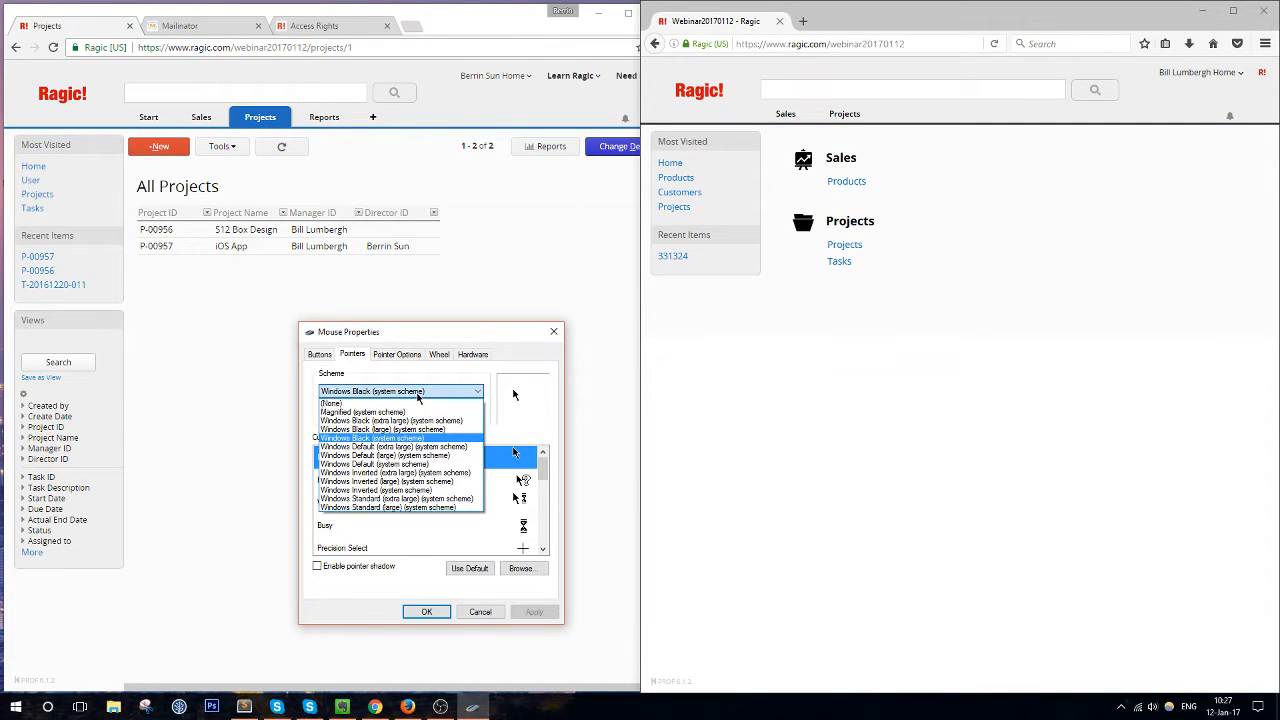
click(416, 446)
click(416, 393)
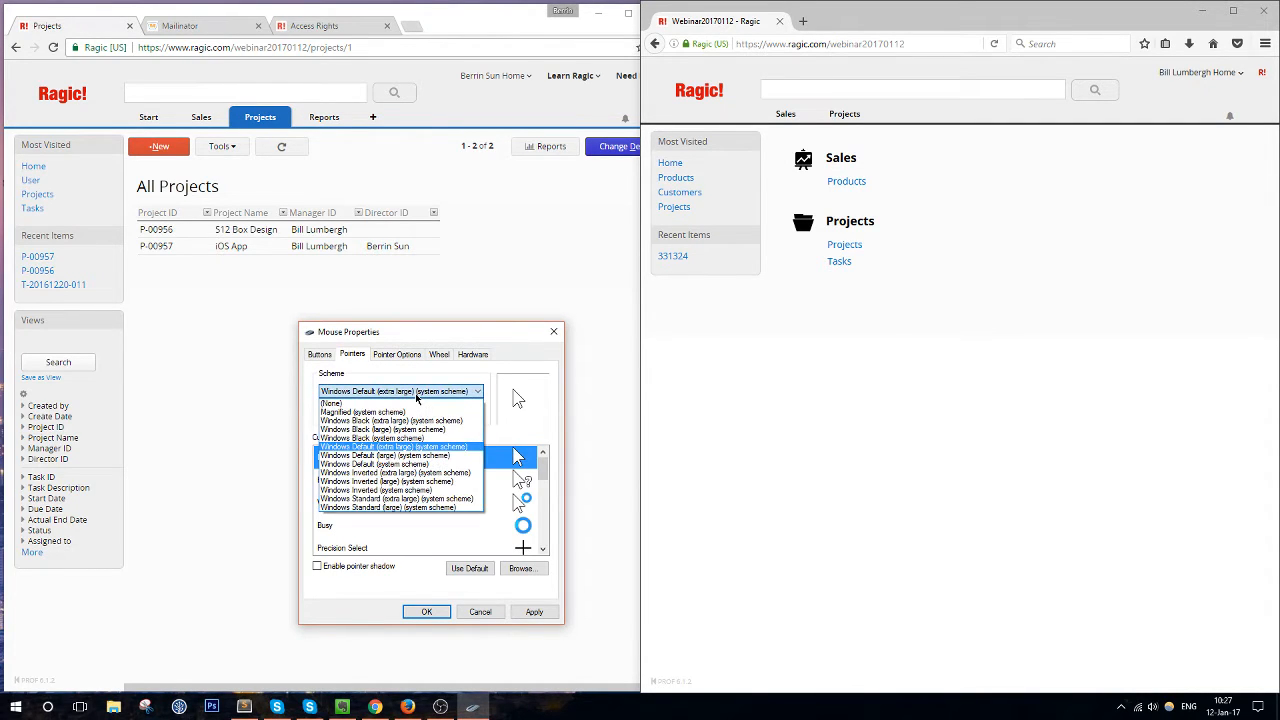
click(417, 429)
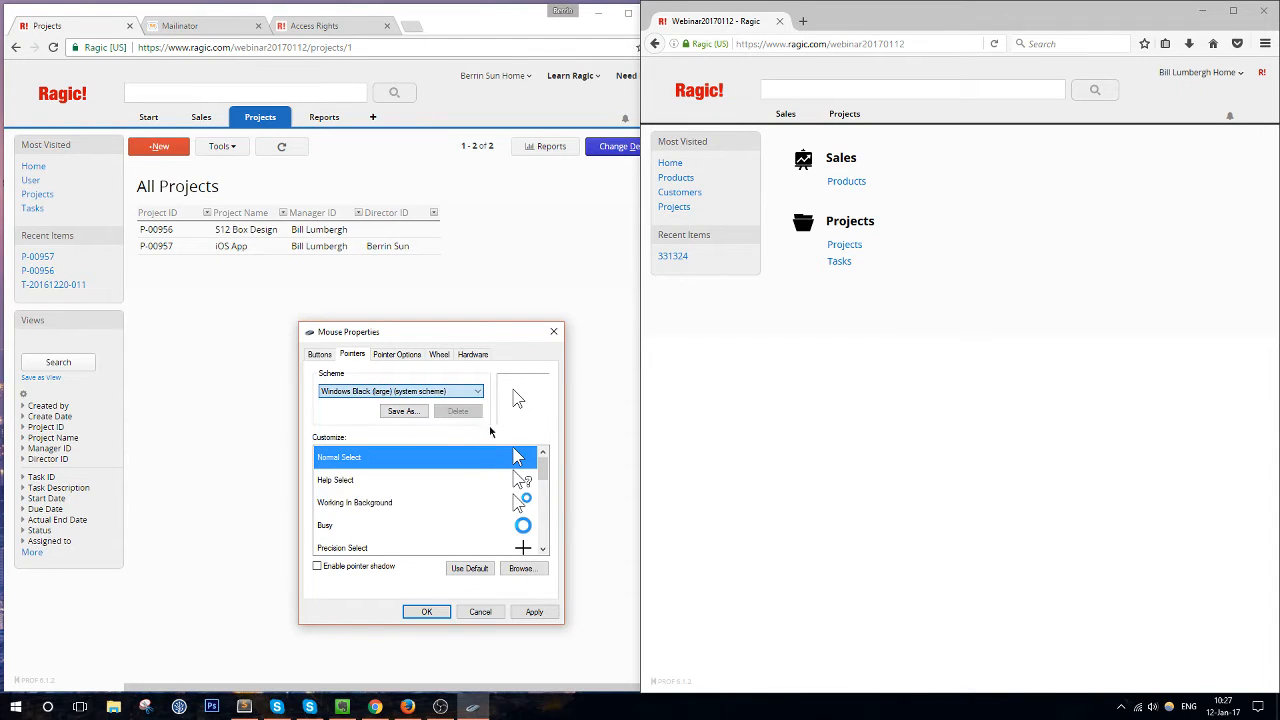
click(535, 612)
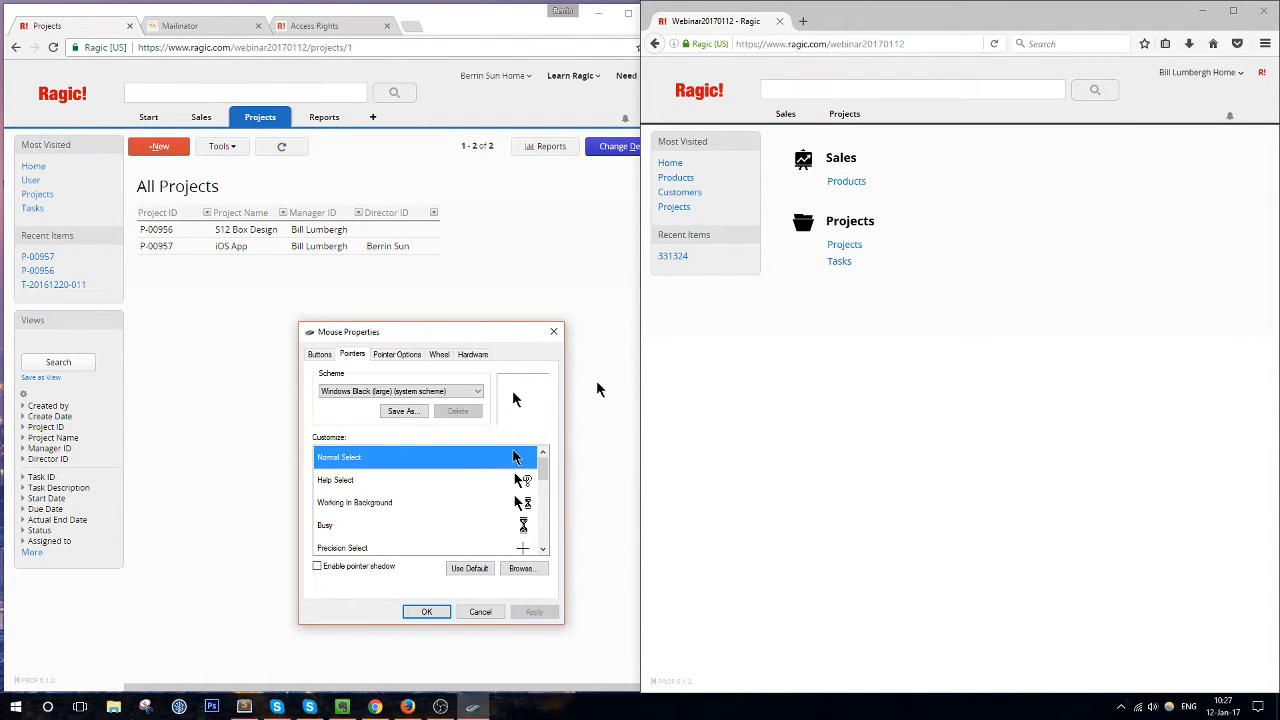
click(554, 333)
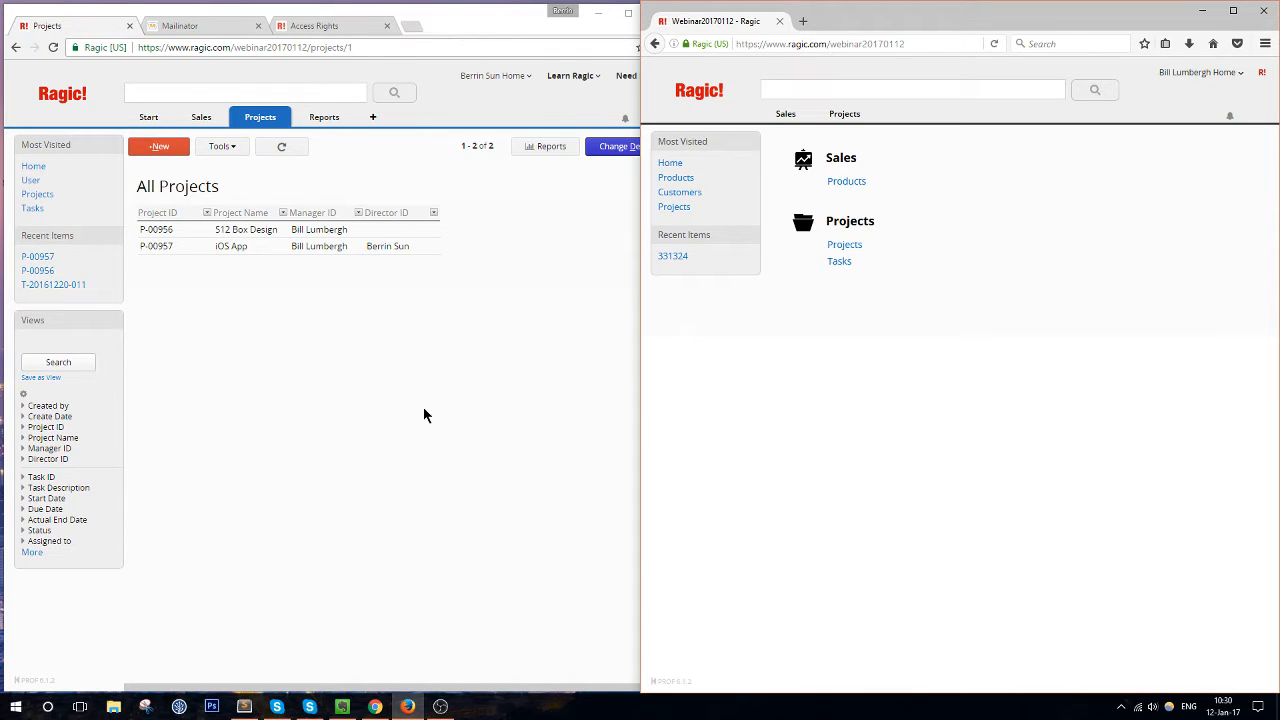
Unsnap the All Projects window and widen it over the other user's window
mouse_move(536, 18)
mouse_down()
mouse_move(523, 23)
mouse_move(551, 20)
mouse_move(518, 17)
mouse_up()
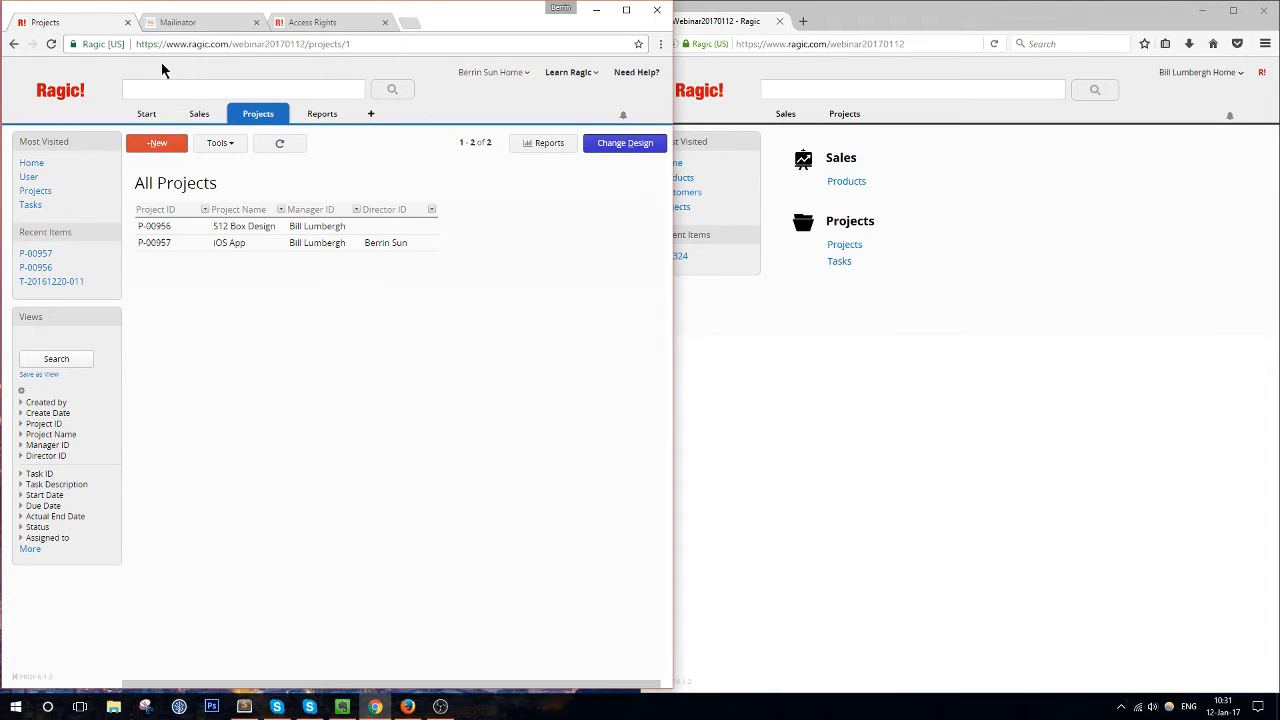
mouse_move(191, 119)
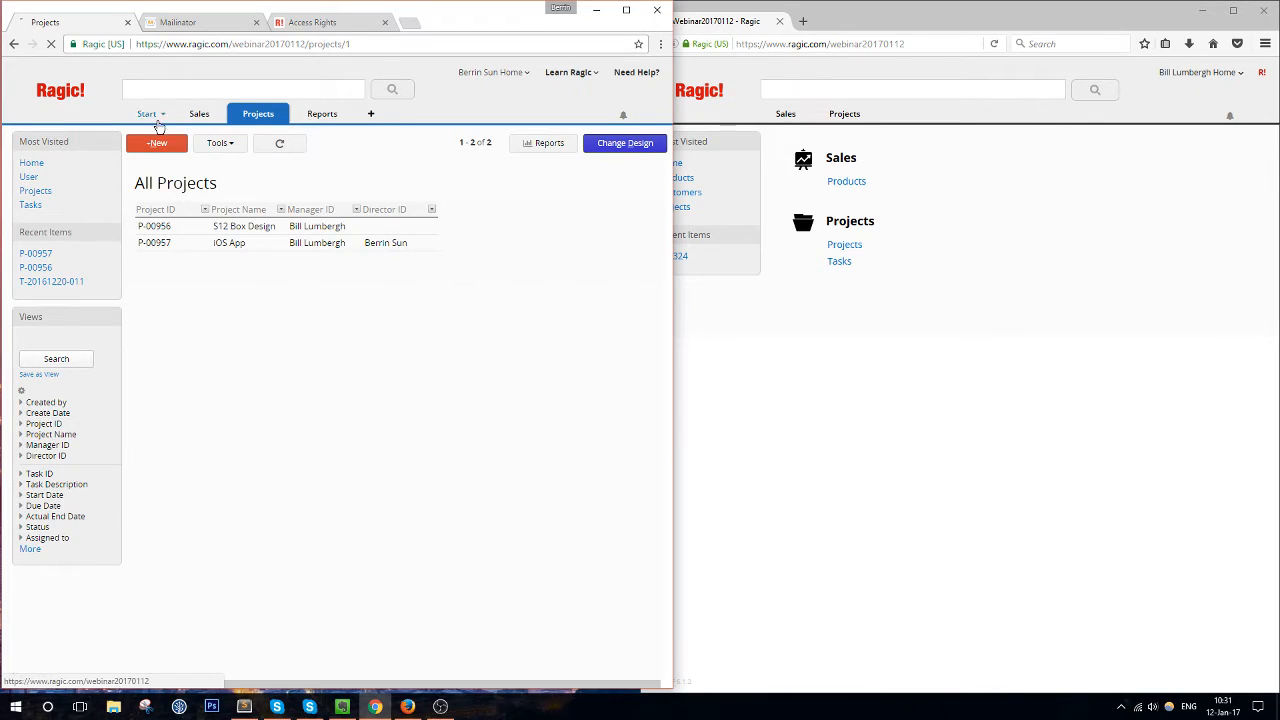
Go to the Ragic home page full-screen and show the Start tab's Account Setup option
click(147, 114)
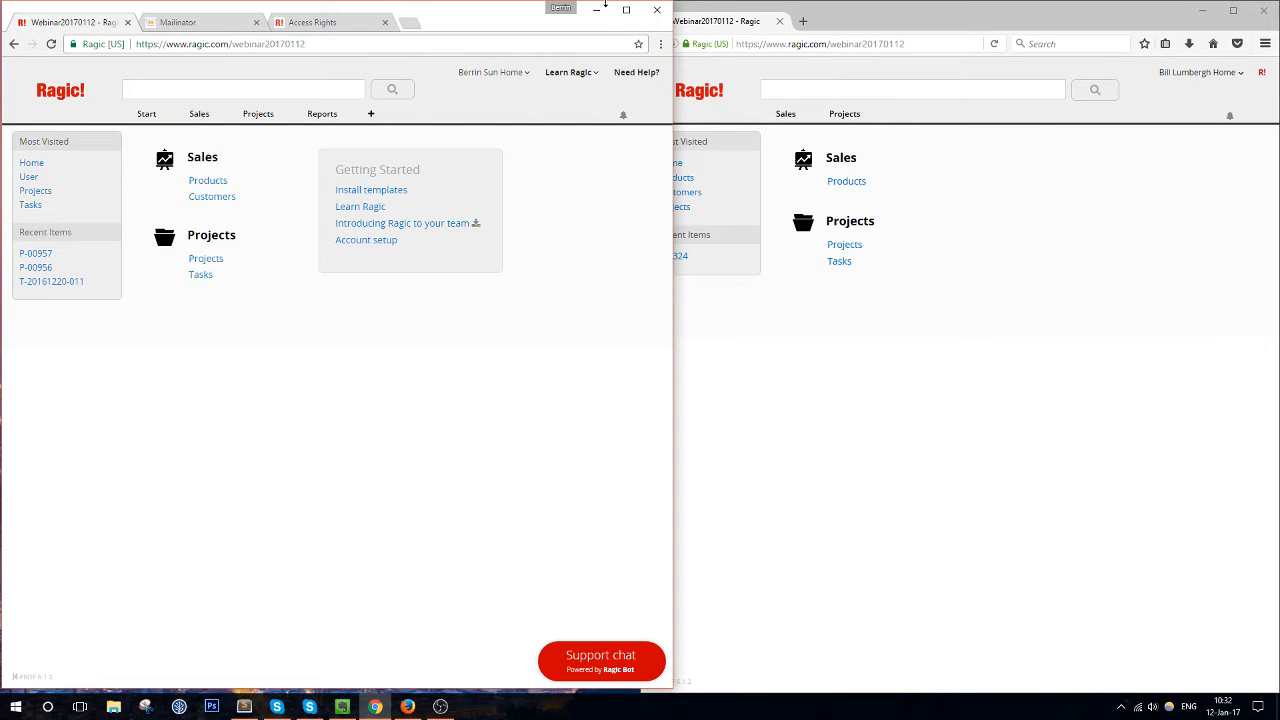
click(626, 10)
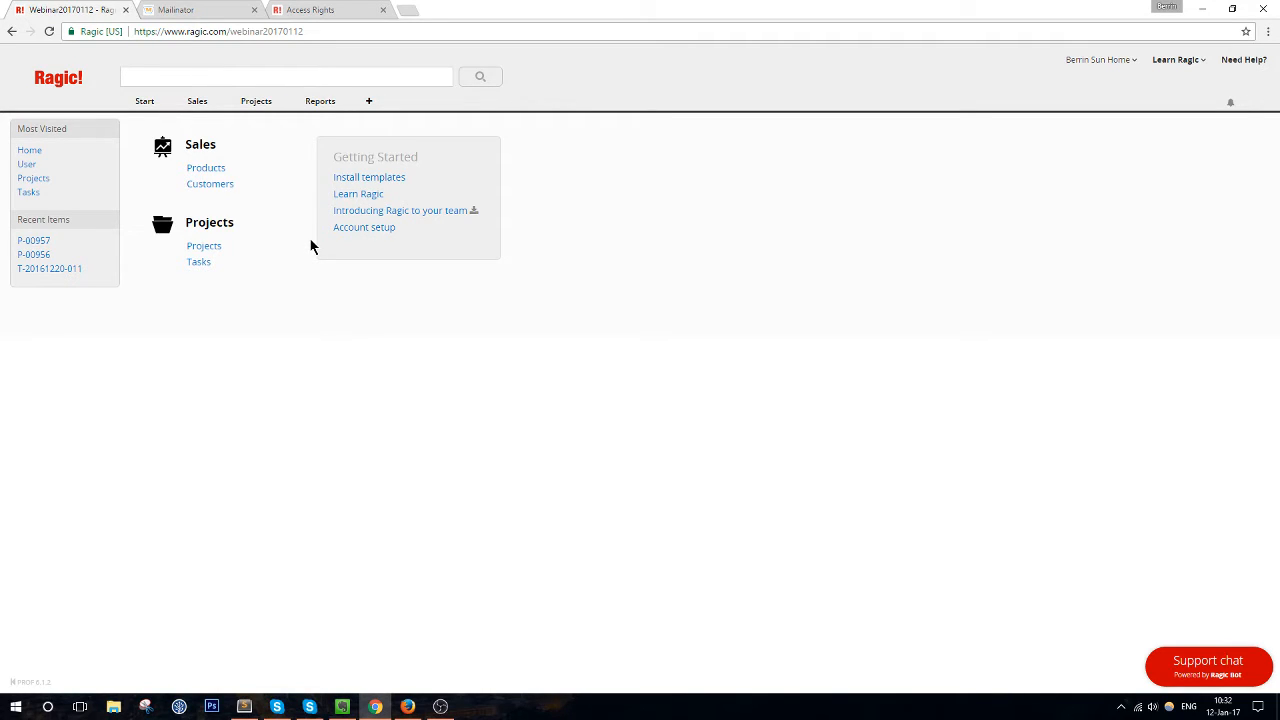
mouse_move(141, 104)
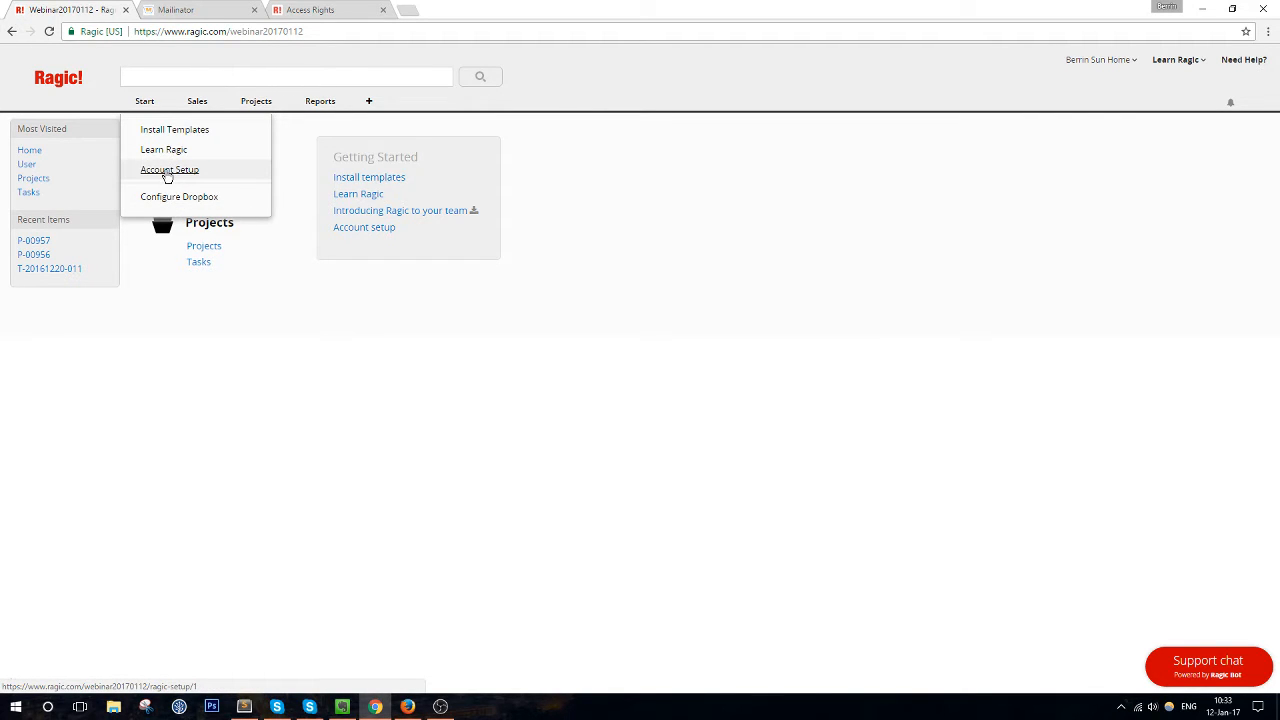
Place the admin's and second user's Ragic windows side by side, then bring OBS forward
drag(620, 9, 314, 14)
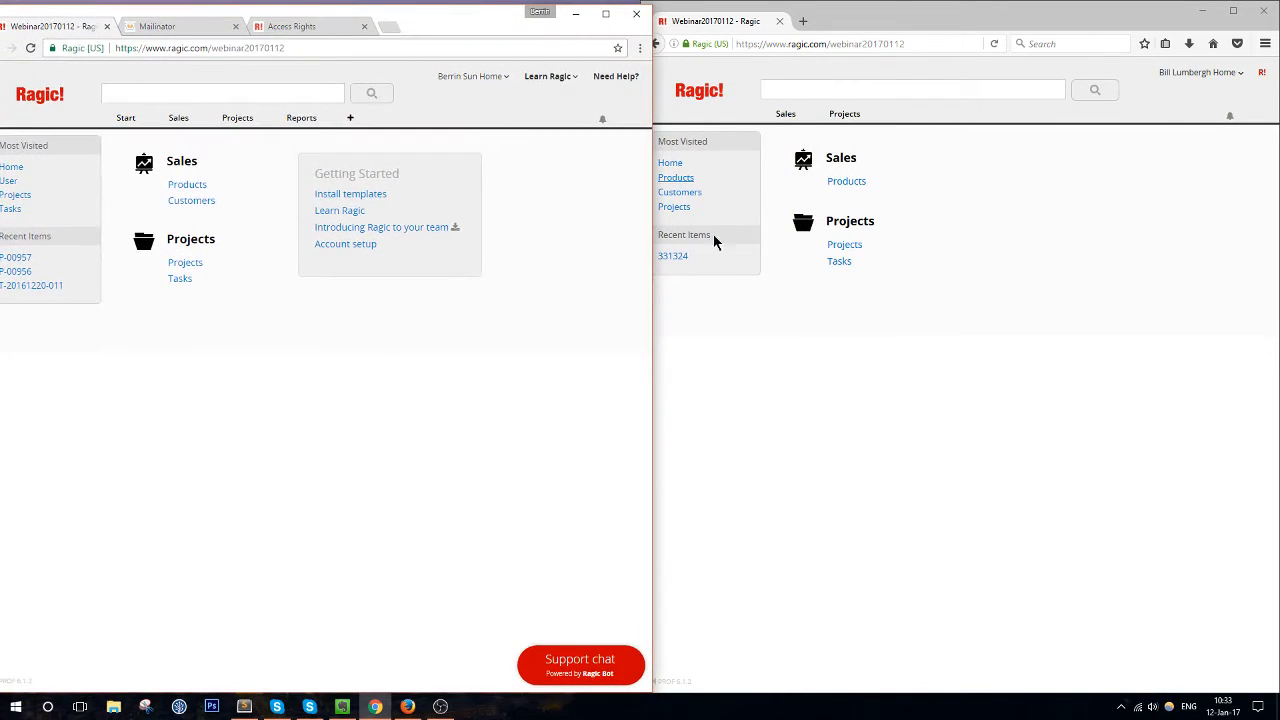
click(946, 346)
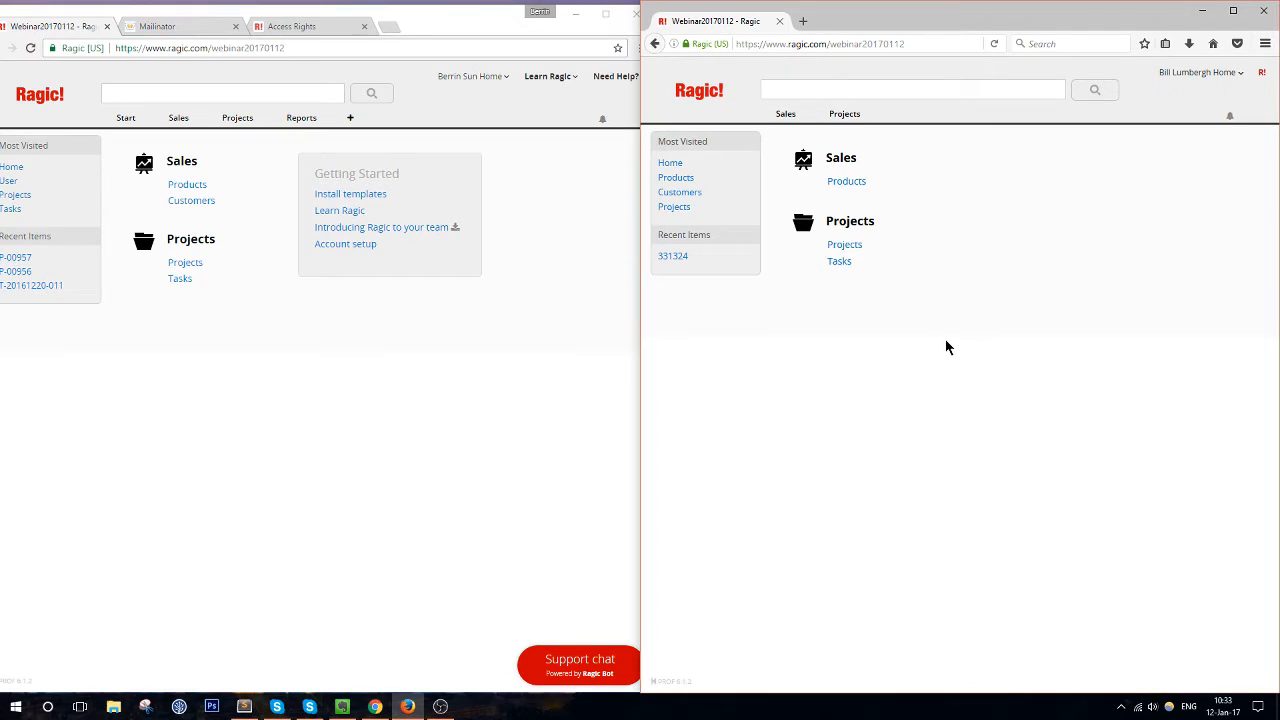
click(410, 412)
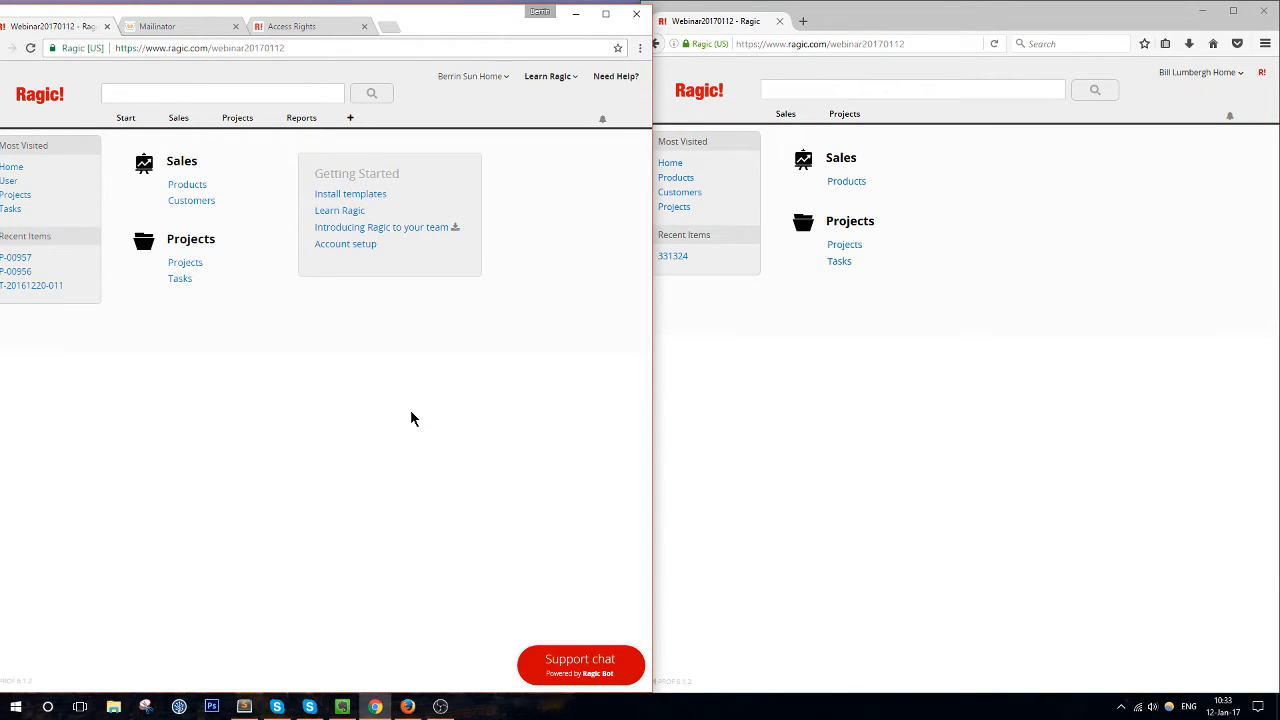
click(780, 384)
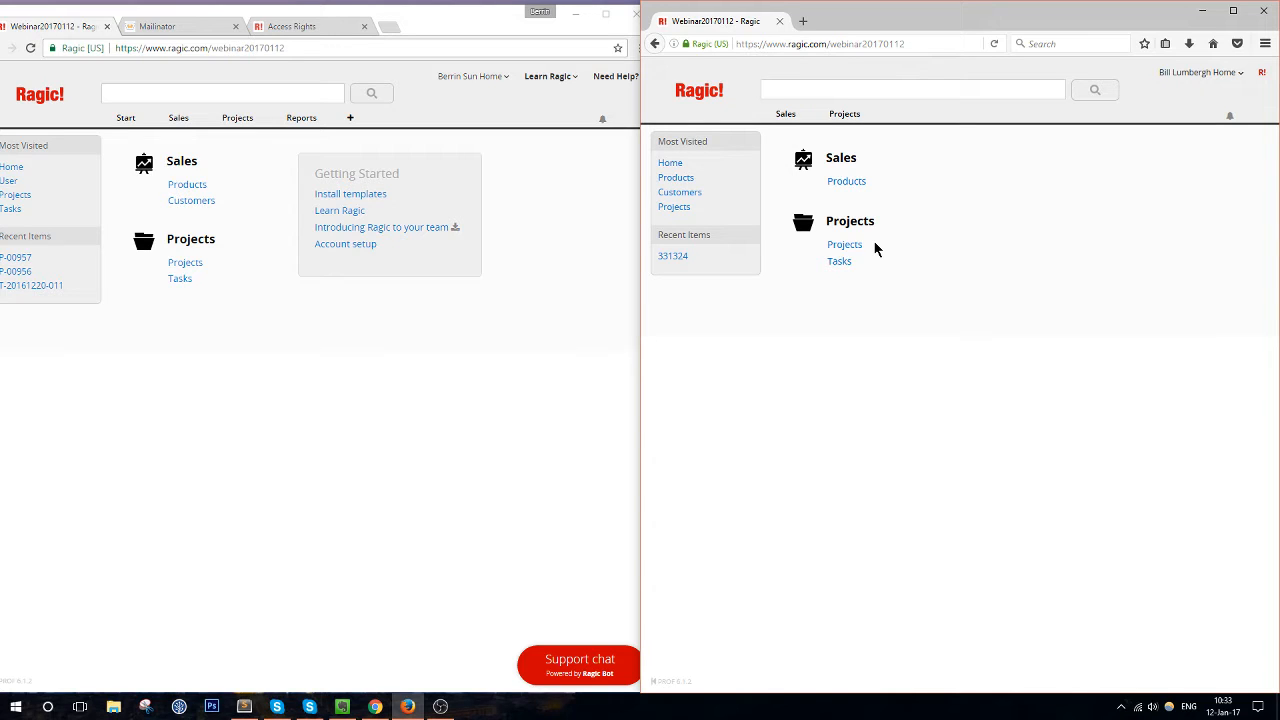
click(440, 706)
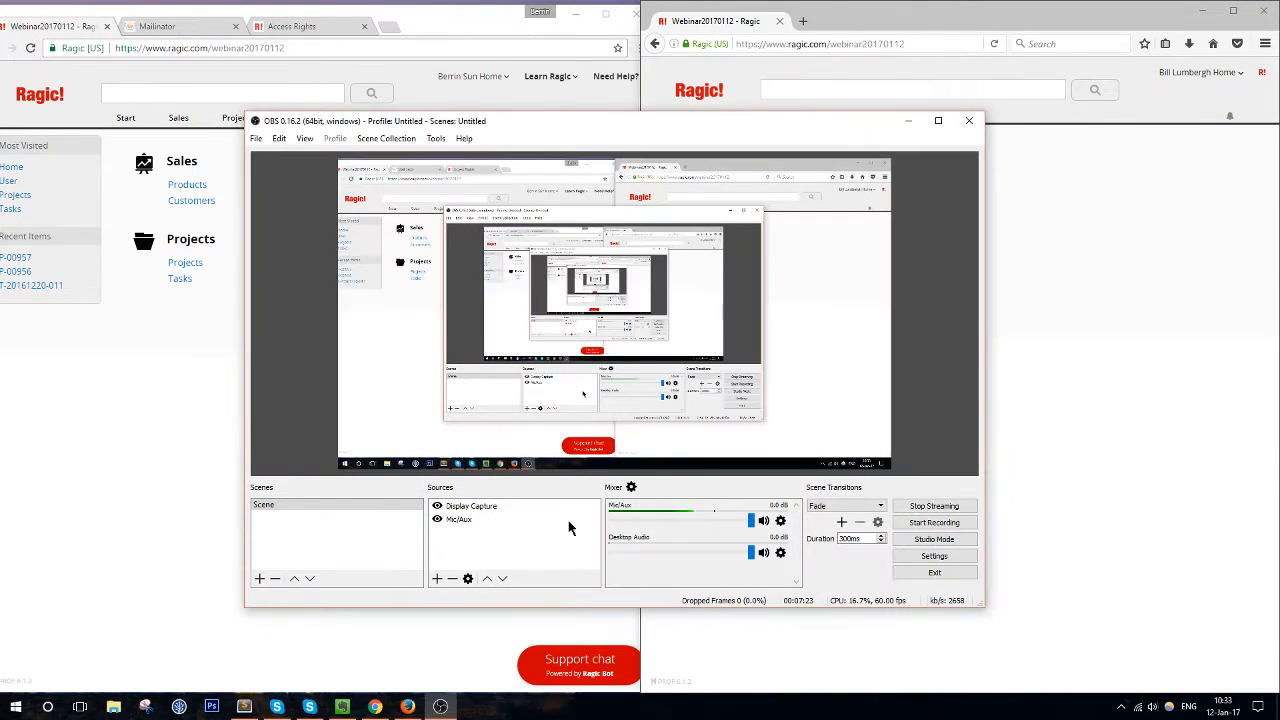
Review OBS Video settings, close them unchanged with OK, and minimize OBS
click(934, 556)
click(643, 392)
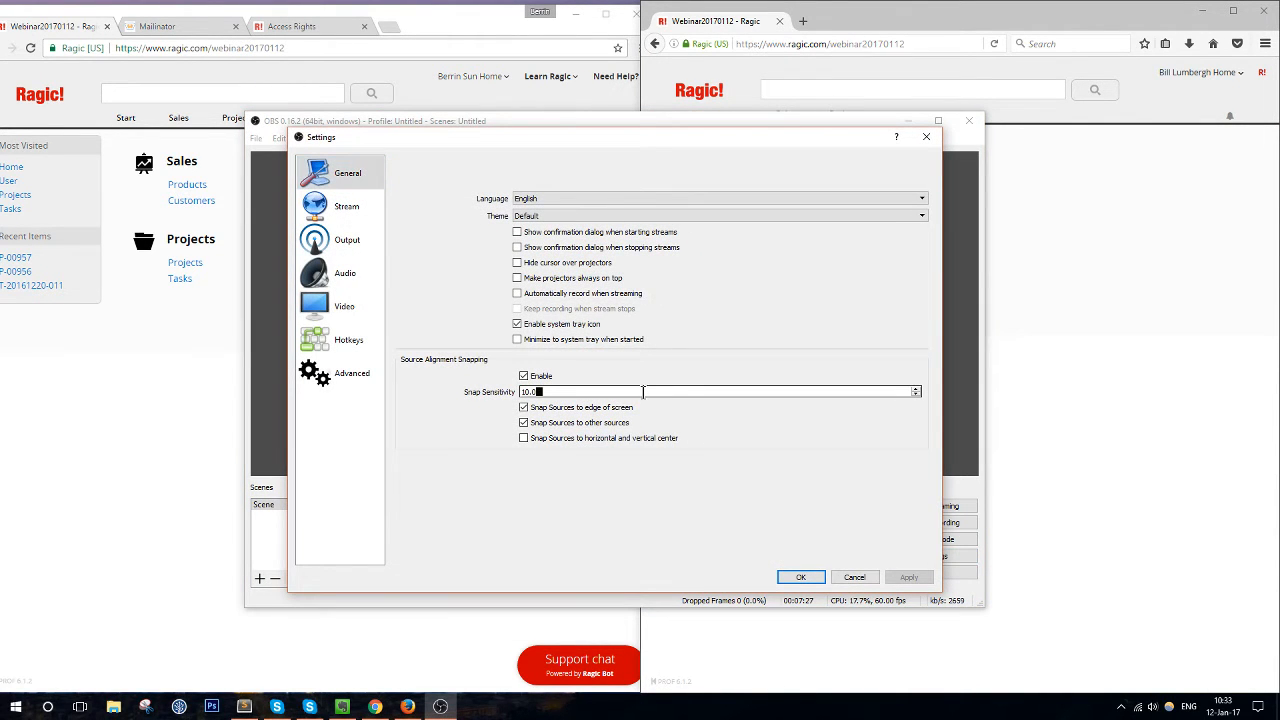
click(340, 306)
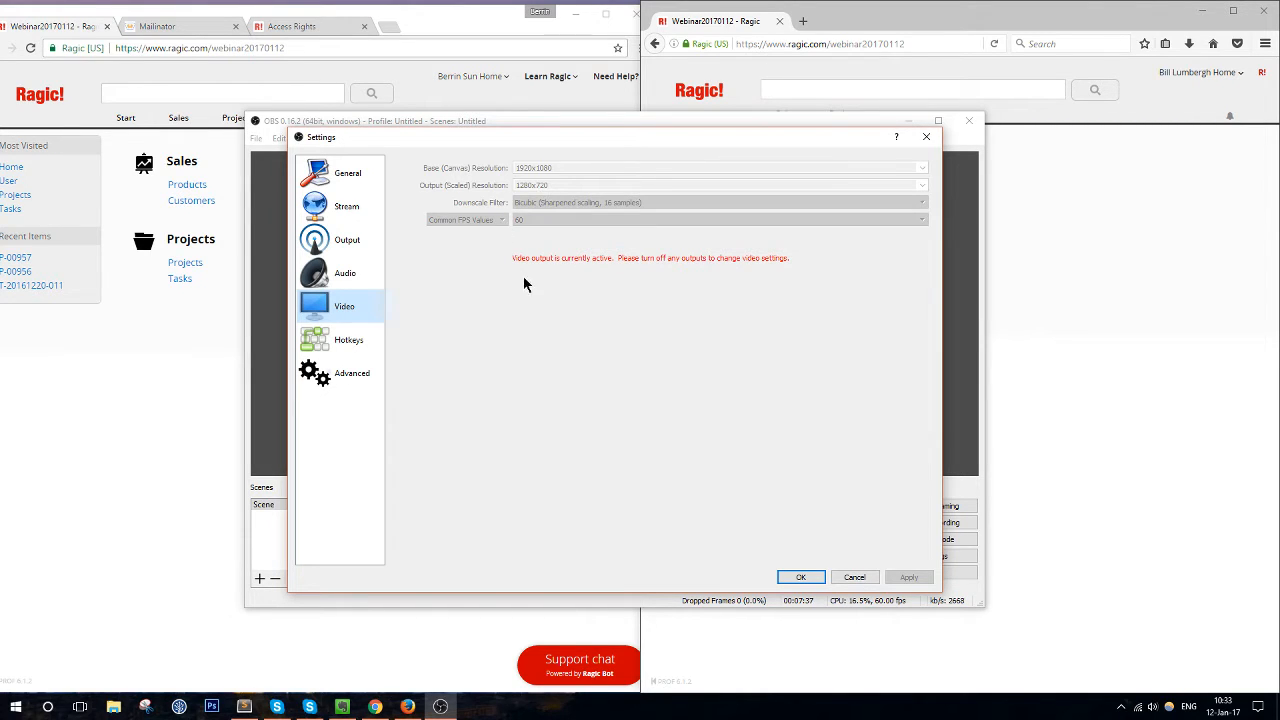
click(803, 578)
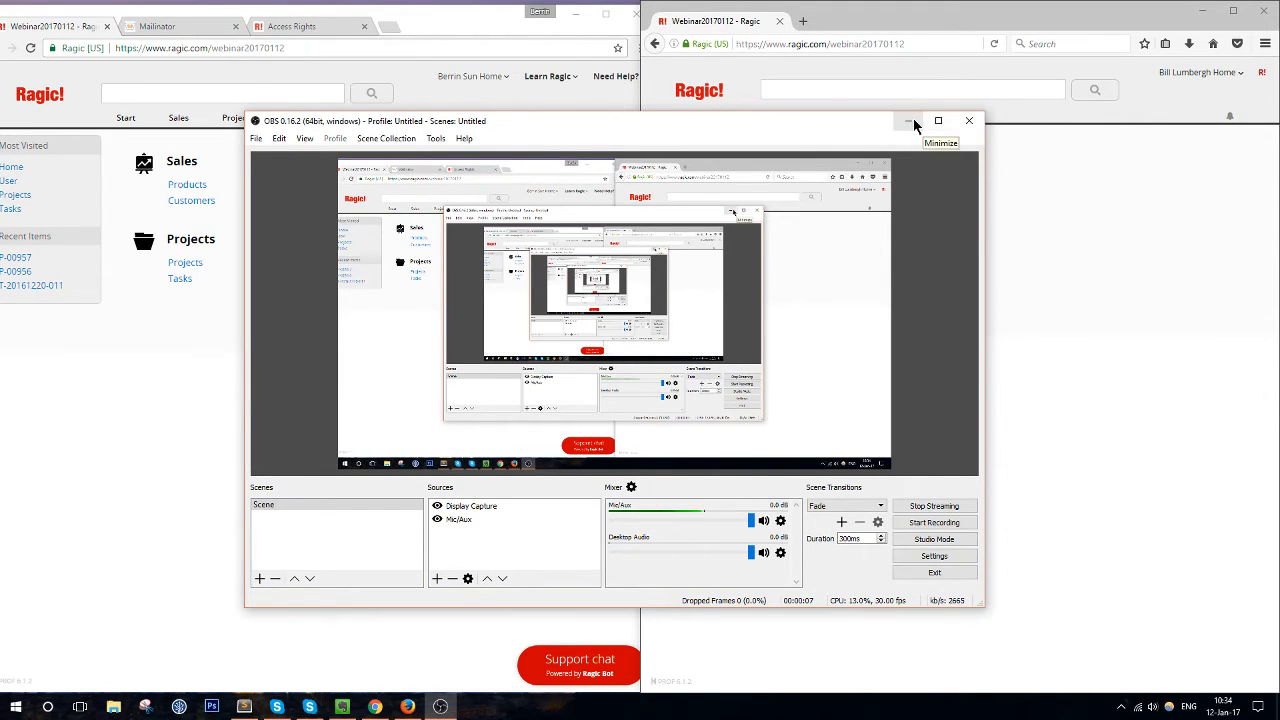
click(966, 121)
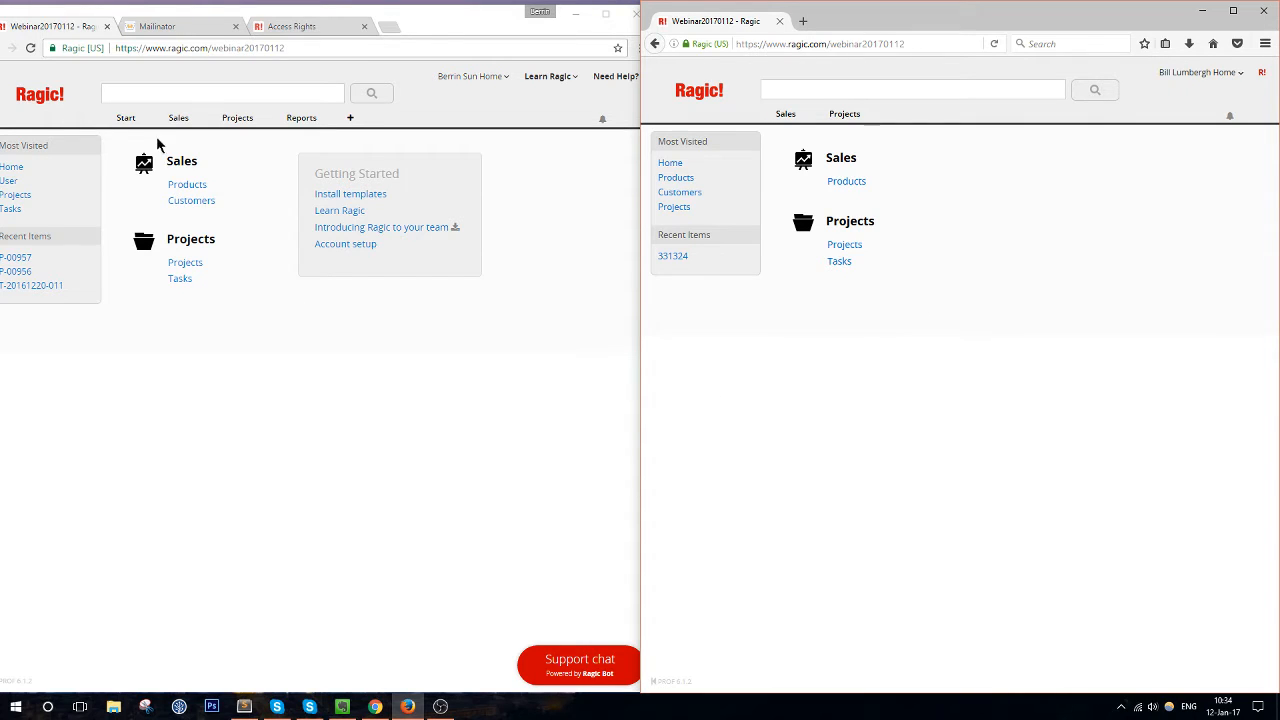
Maximize the administrator's Ragic window to fill the screen
mouse_move(135, 118)
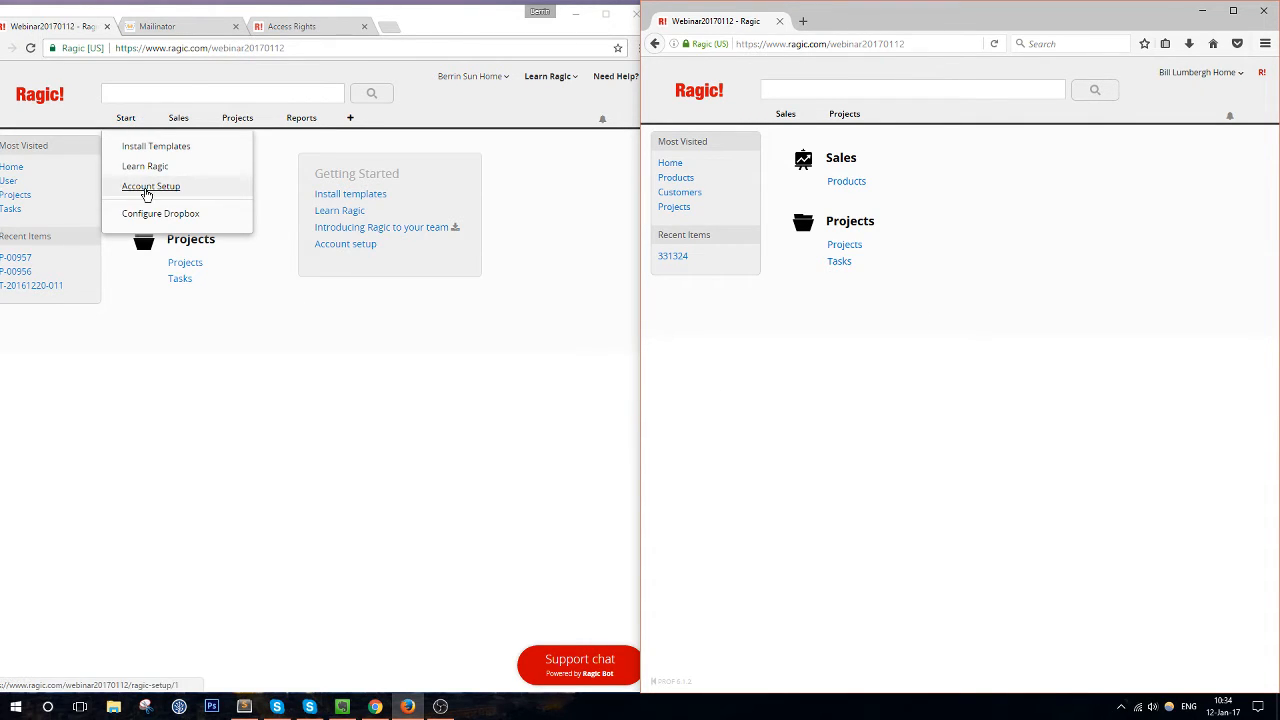
click(605, 13)
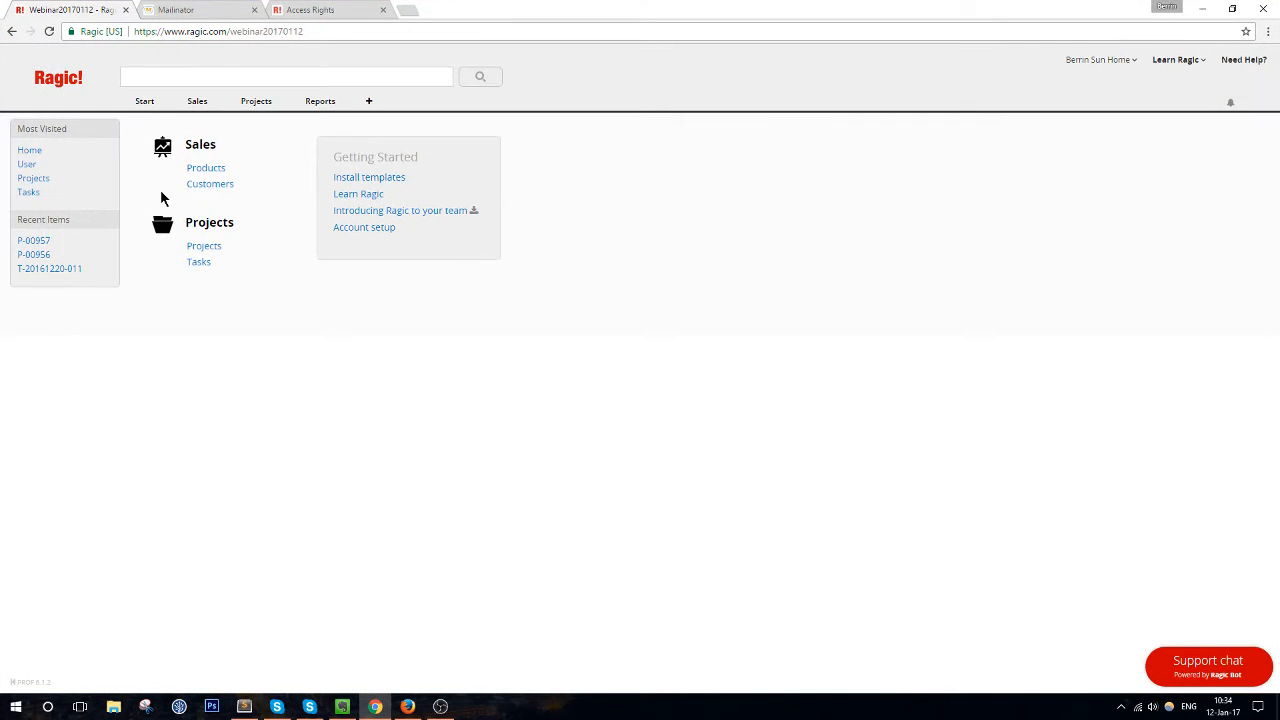
Open Start > Account Setup to the Users page and zoom it to 125%
mouse_move(150, 110)
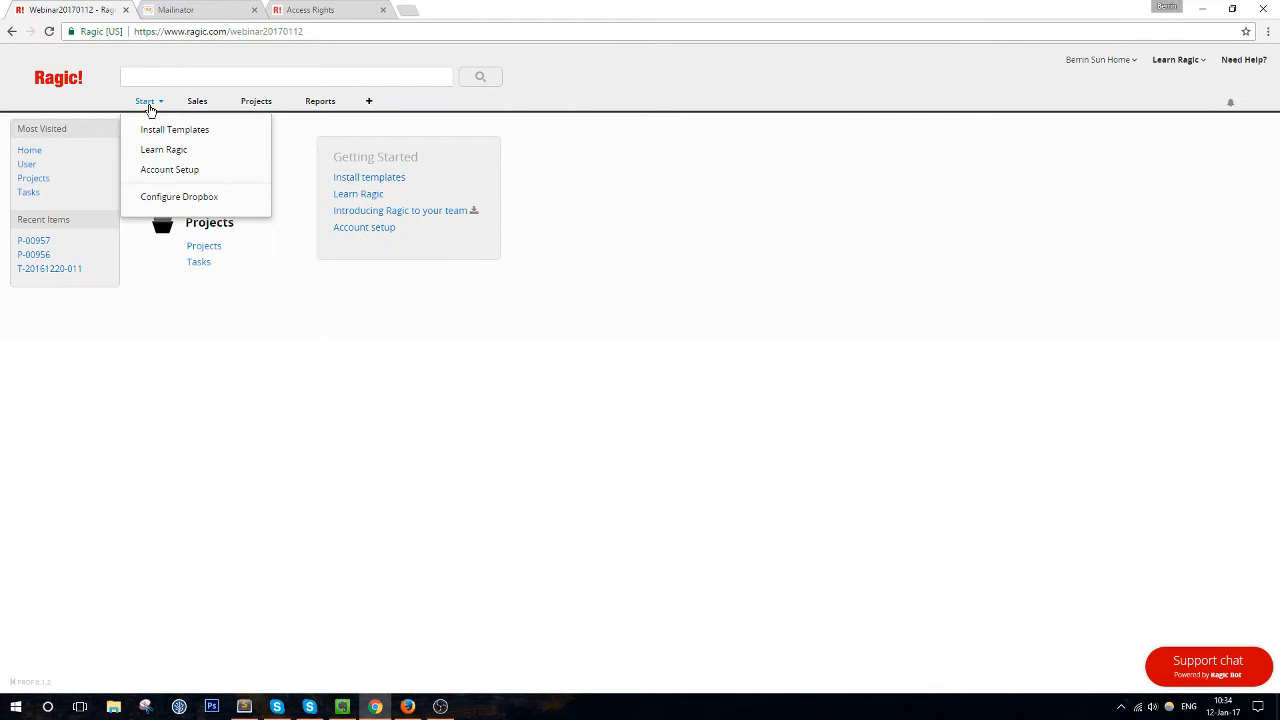
click(177, 170)
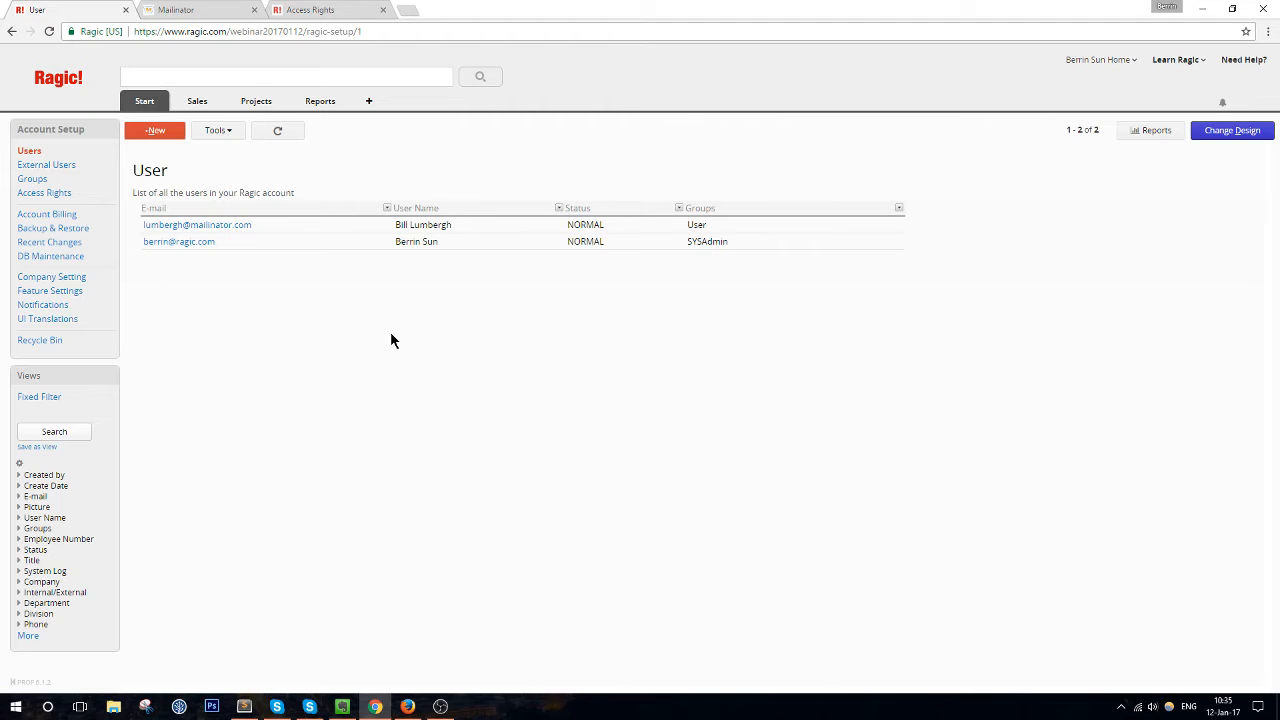
key(ctrl+plus)
key(ctrl+plus)
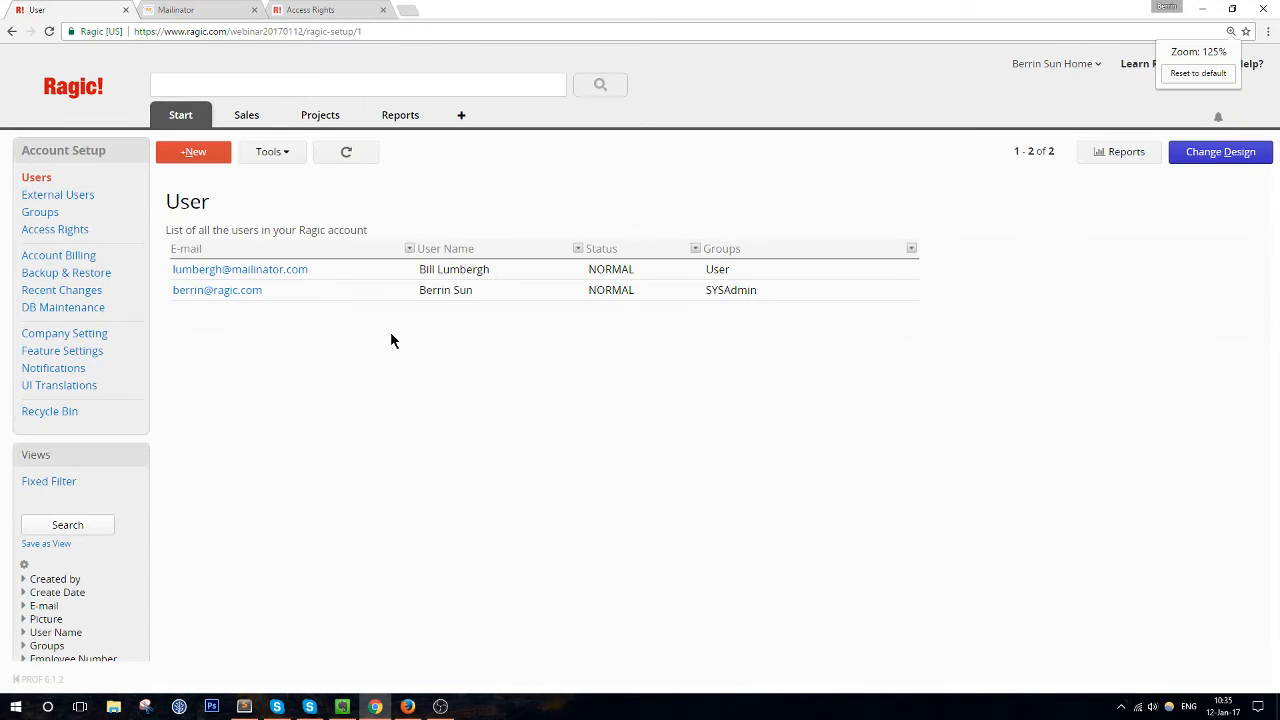
Zoom the Users list to 150% and open the first user's record
key(ctrl+plus)
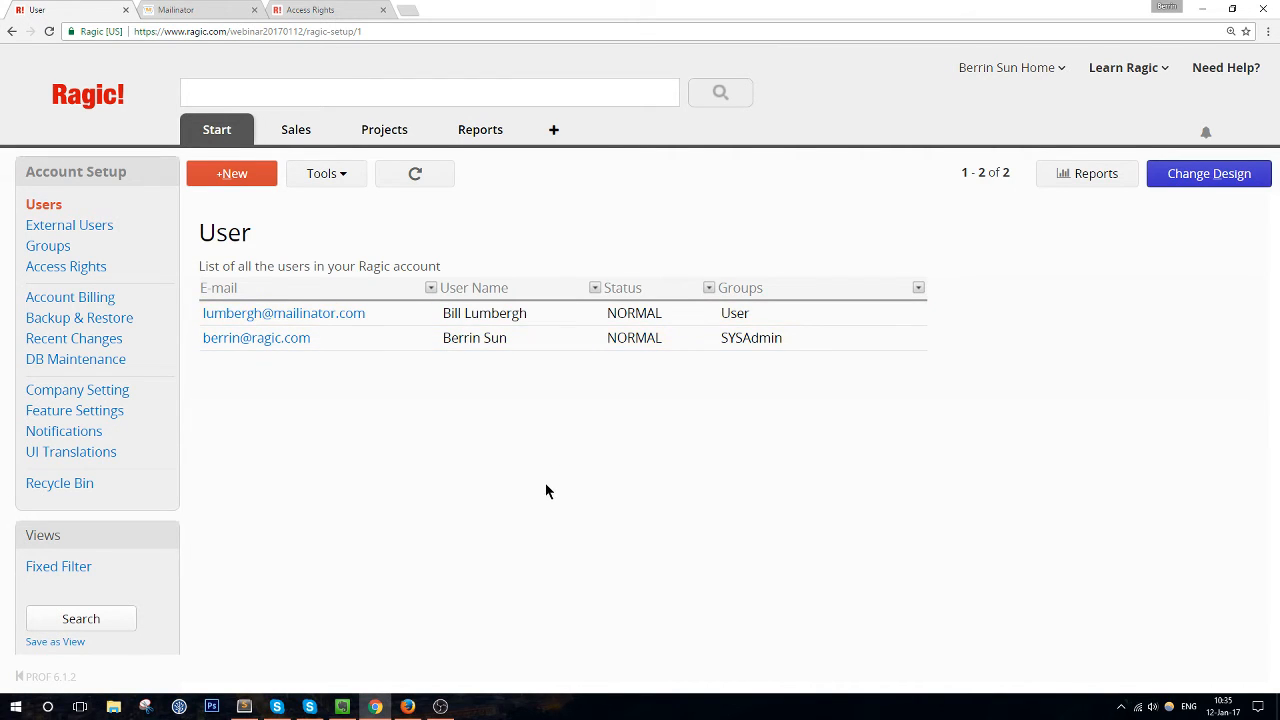
mouse_move(208, 130)
click(431, 316)
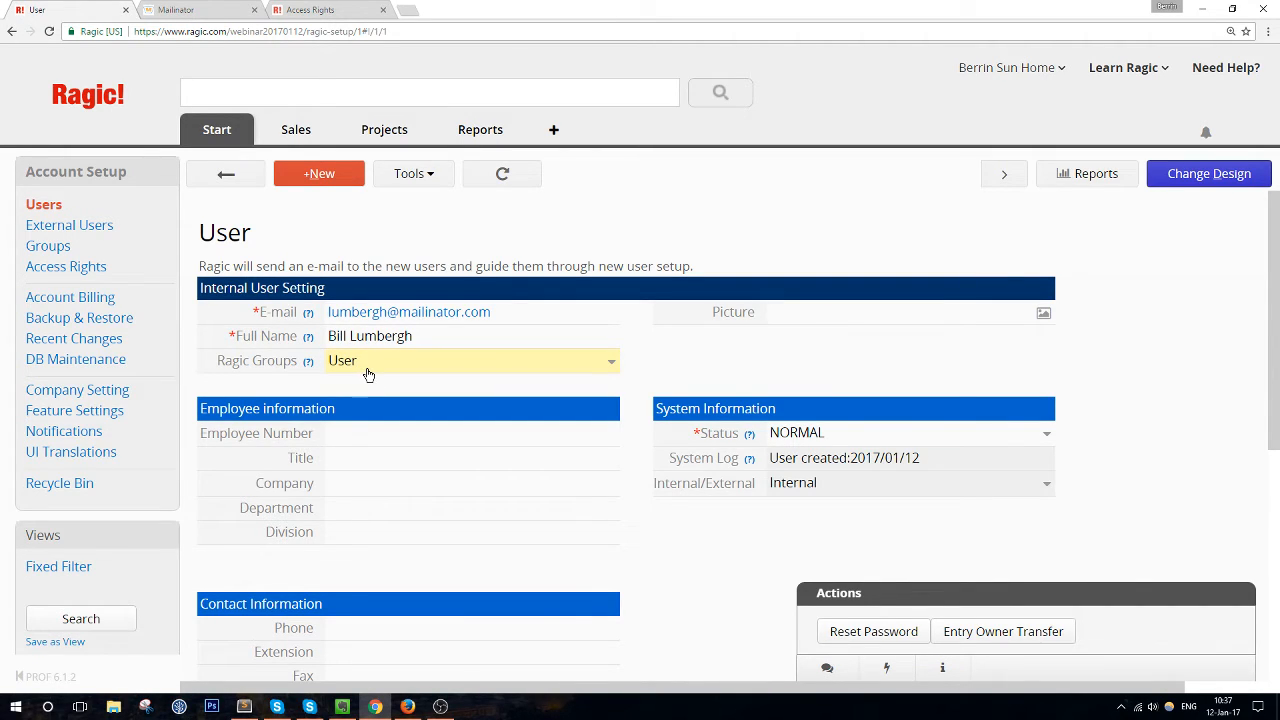
Return to the Users list, reopen the standard user's record, and expand its Ragic Groups dropdown
click(226, 174)
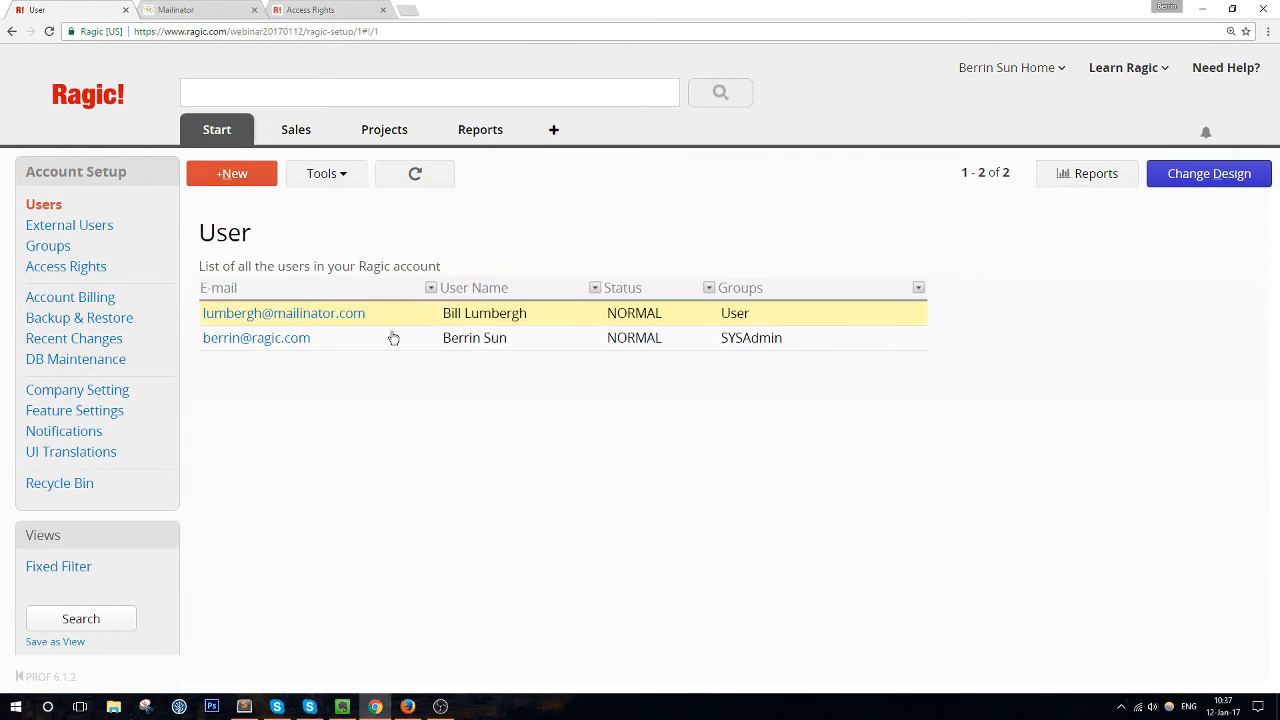
click(758, 326)
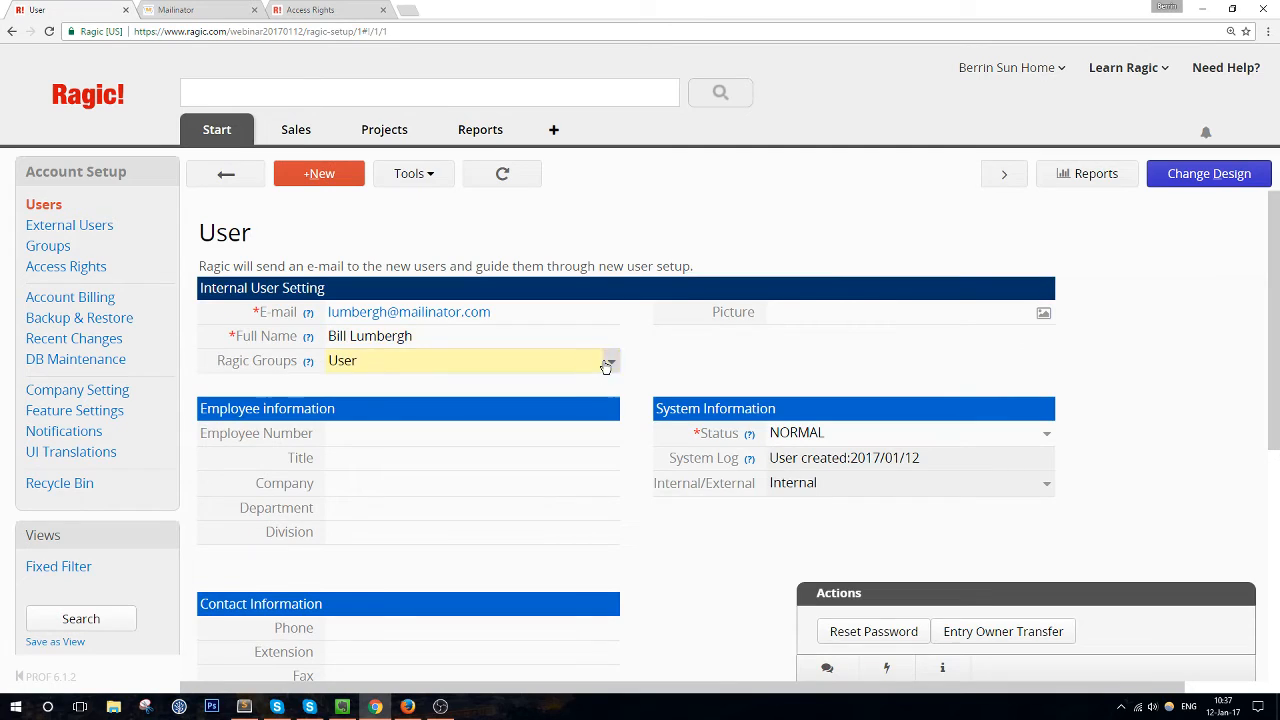
click(606, 366)
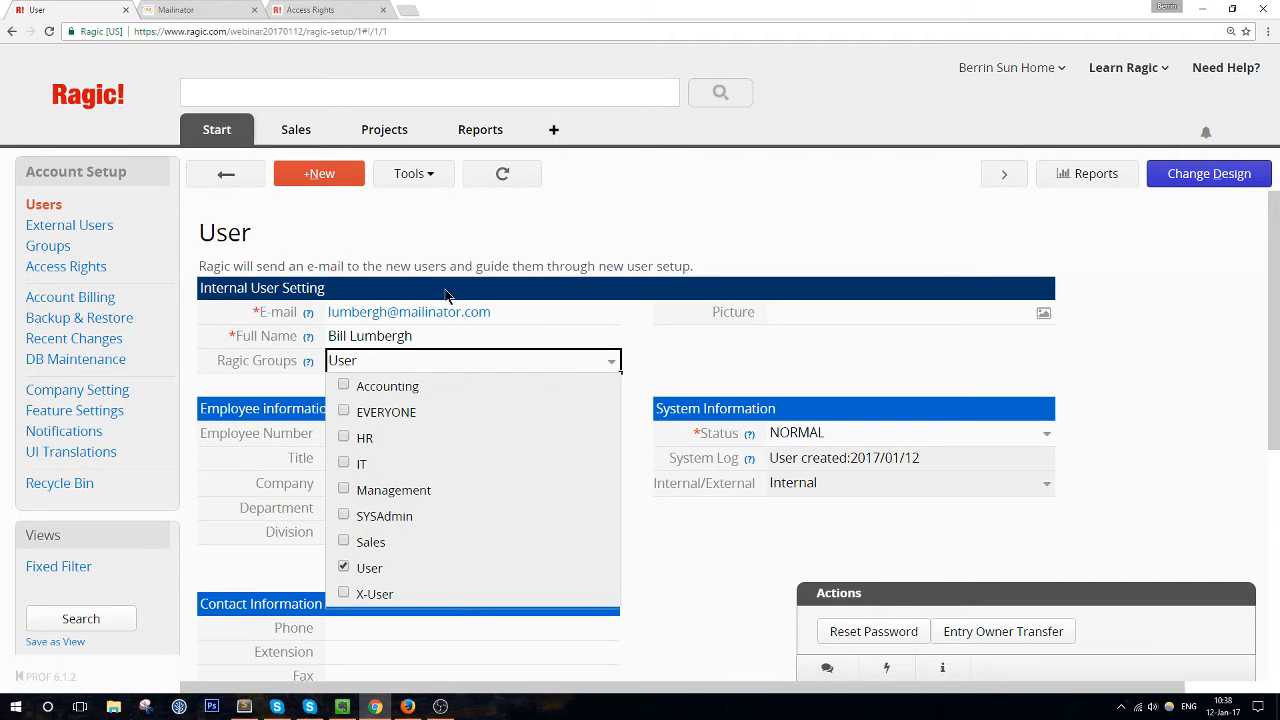
Add the standard user to the HR group alongside User, save, and snap the admin window left beside Firefox
click(575, 363)
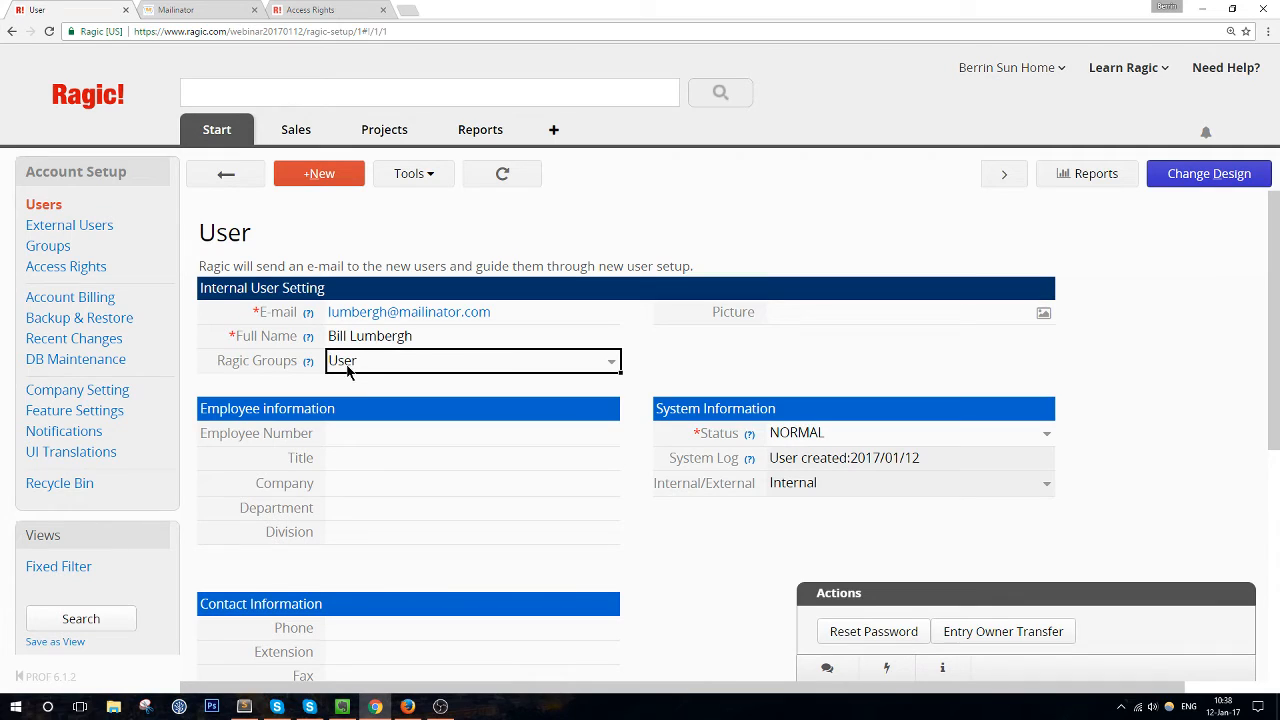
click(423, 370)
click(349, 436)
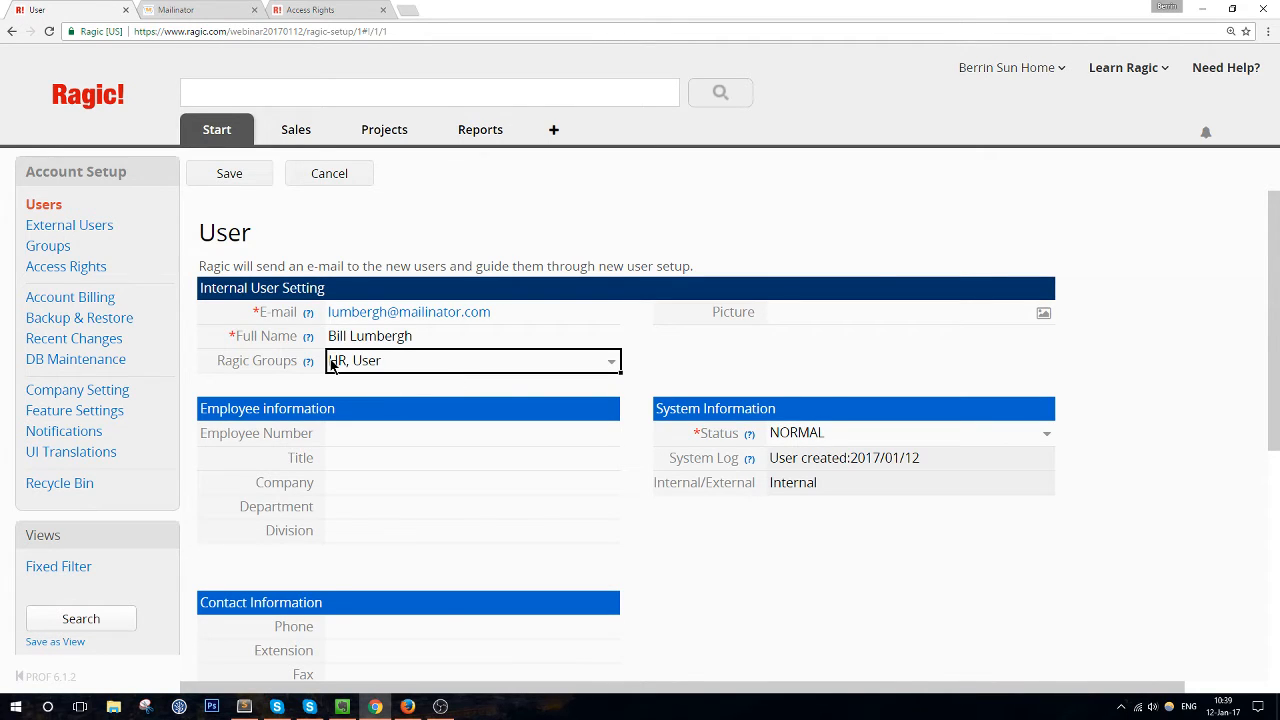
click(617, 363)
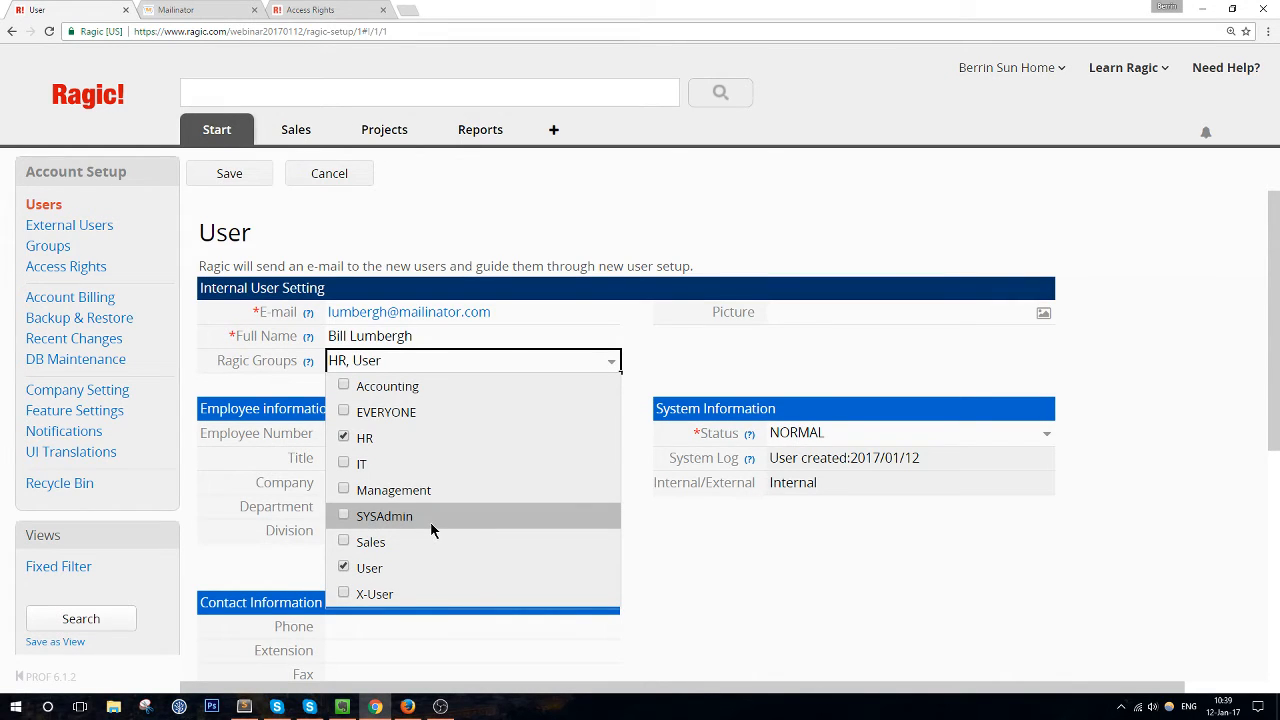
click(607, 364)
mouse_move(215, 130)
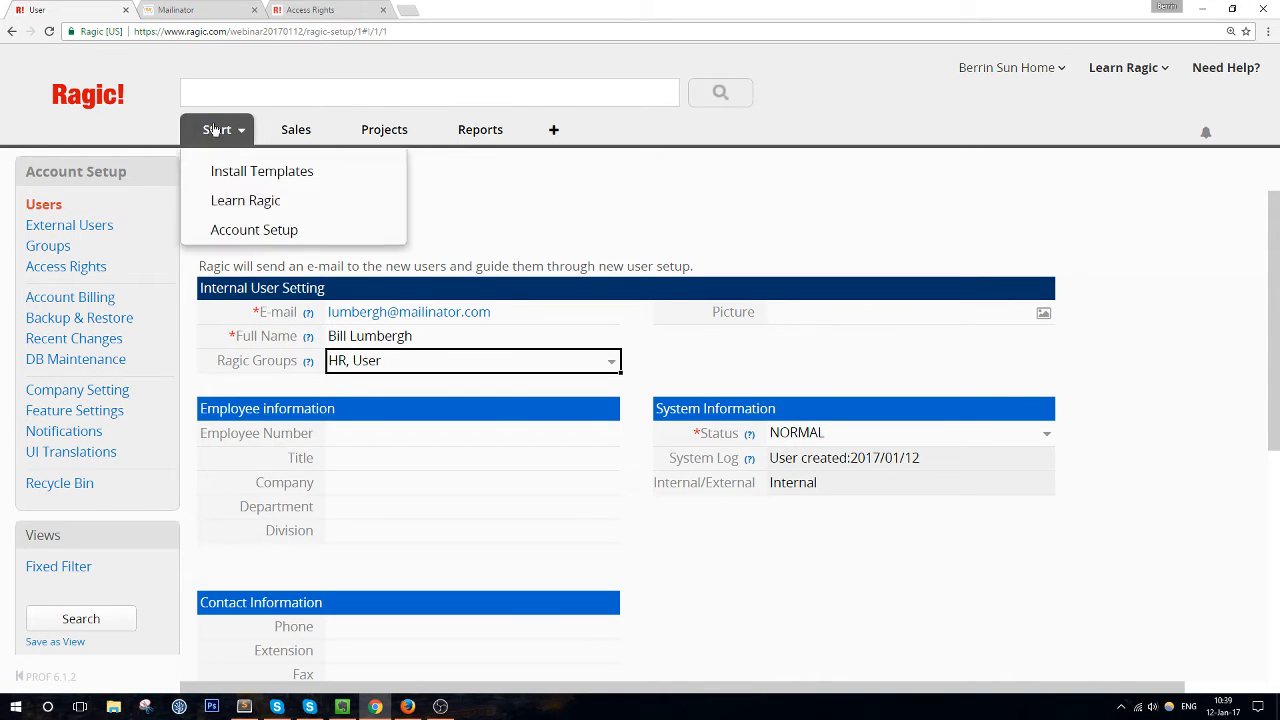
click(224, 173)
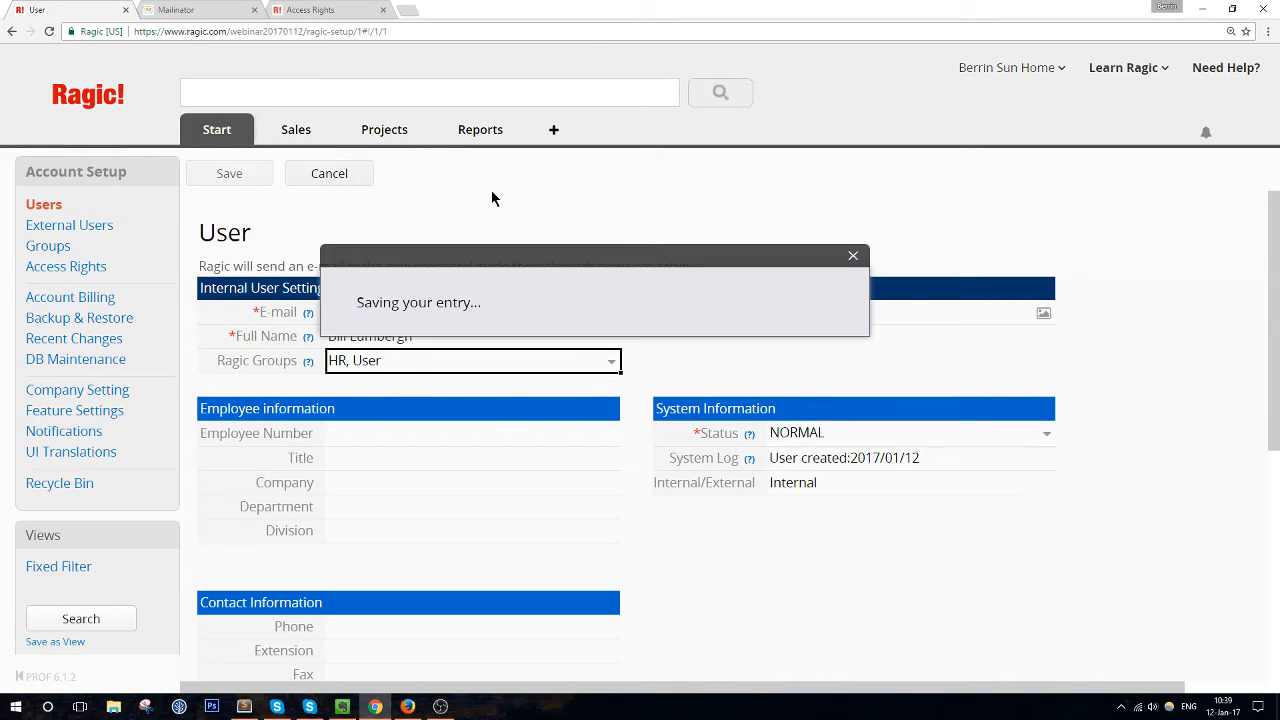
drag(717, 6, 0, 121)
click(920, 210)
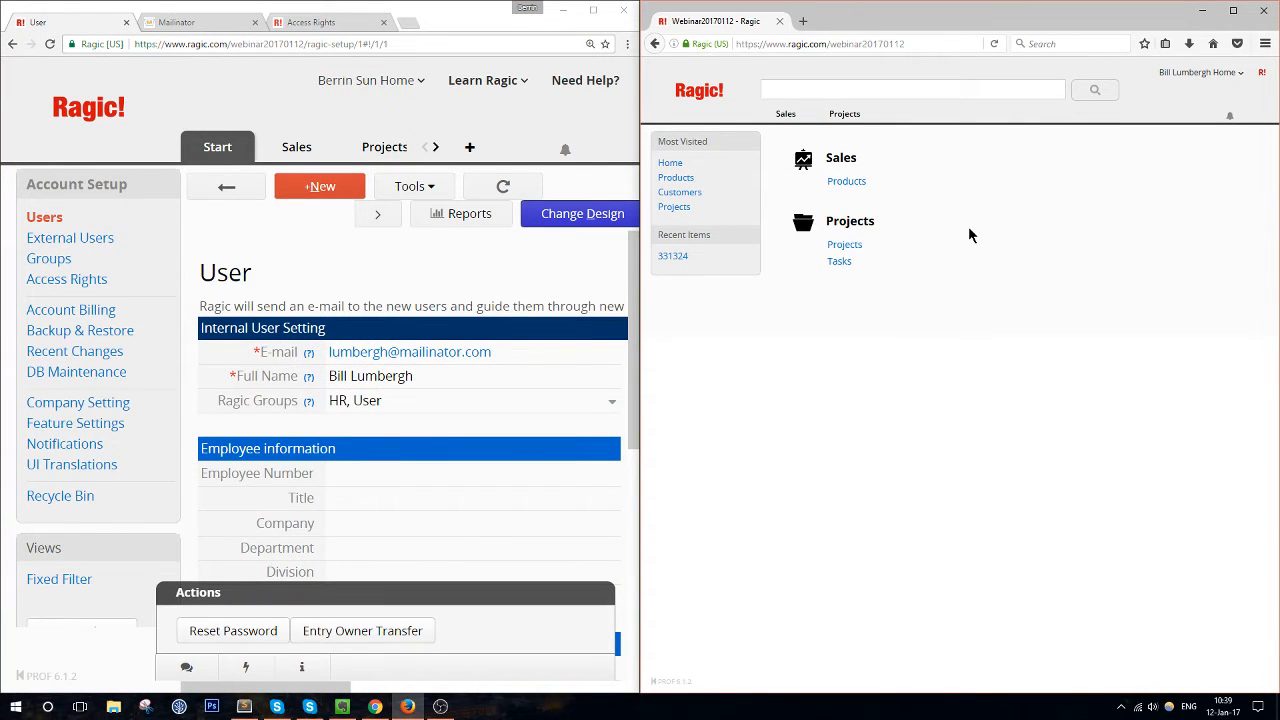
Reload the test user's home page, still showing only Sales and Projects, and check its notifications
key(ctrl+plus)
key(ctrl+plus)
key(ctrl+plus)
key(ctrl+plus)
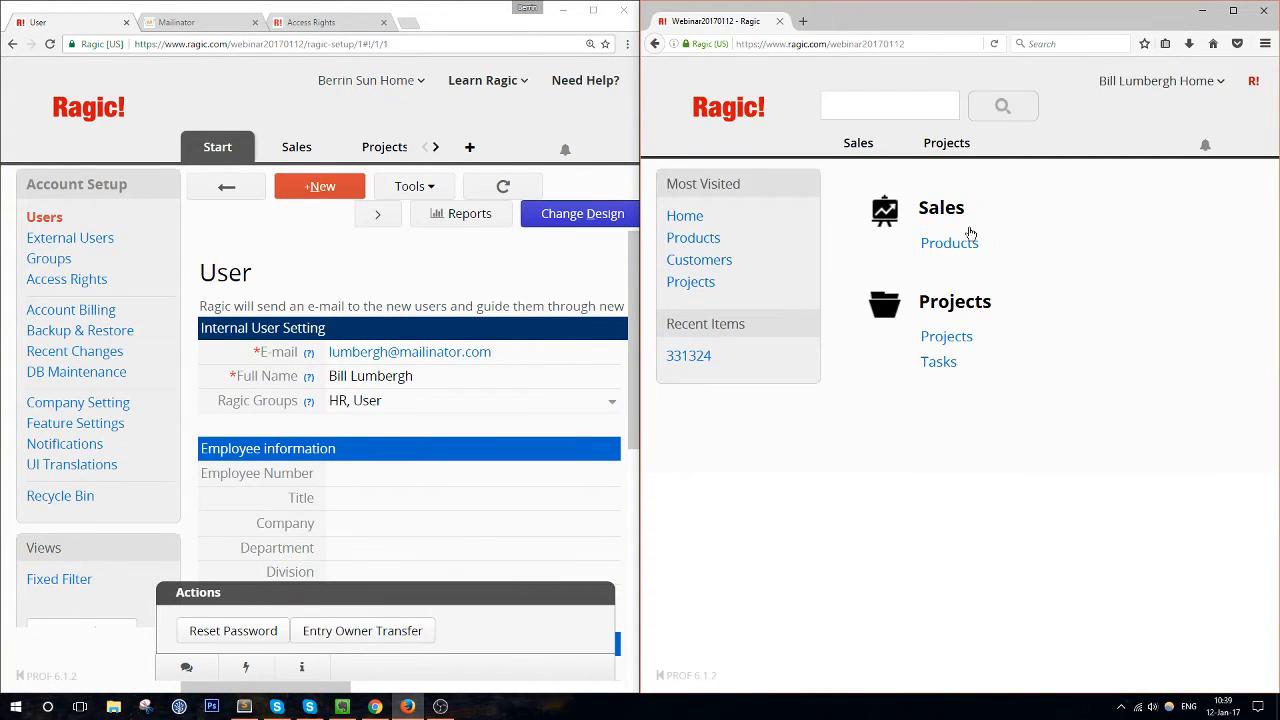
key(ctrl+minus)
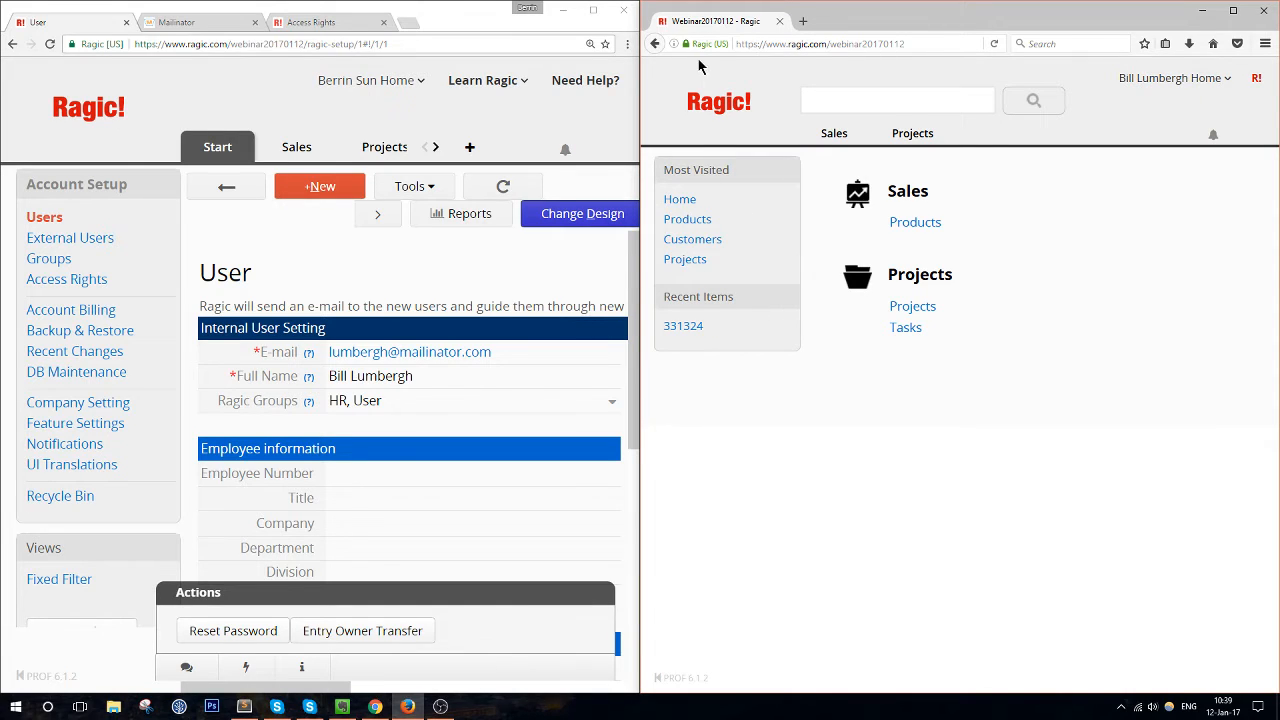
click(930, 50)
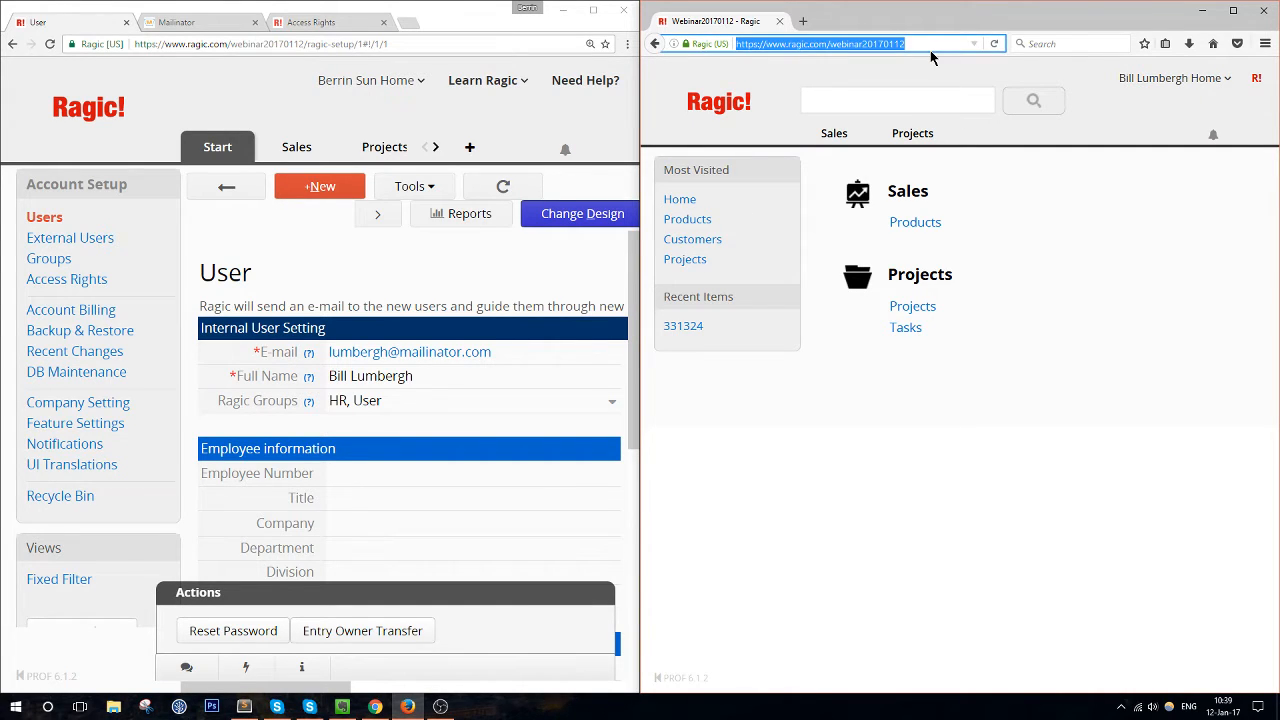
key(Return)
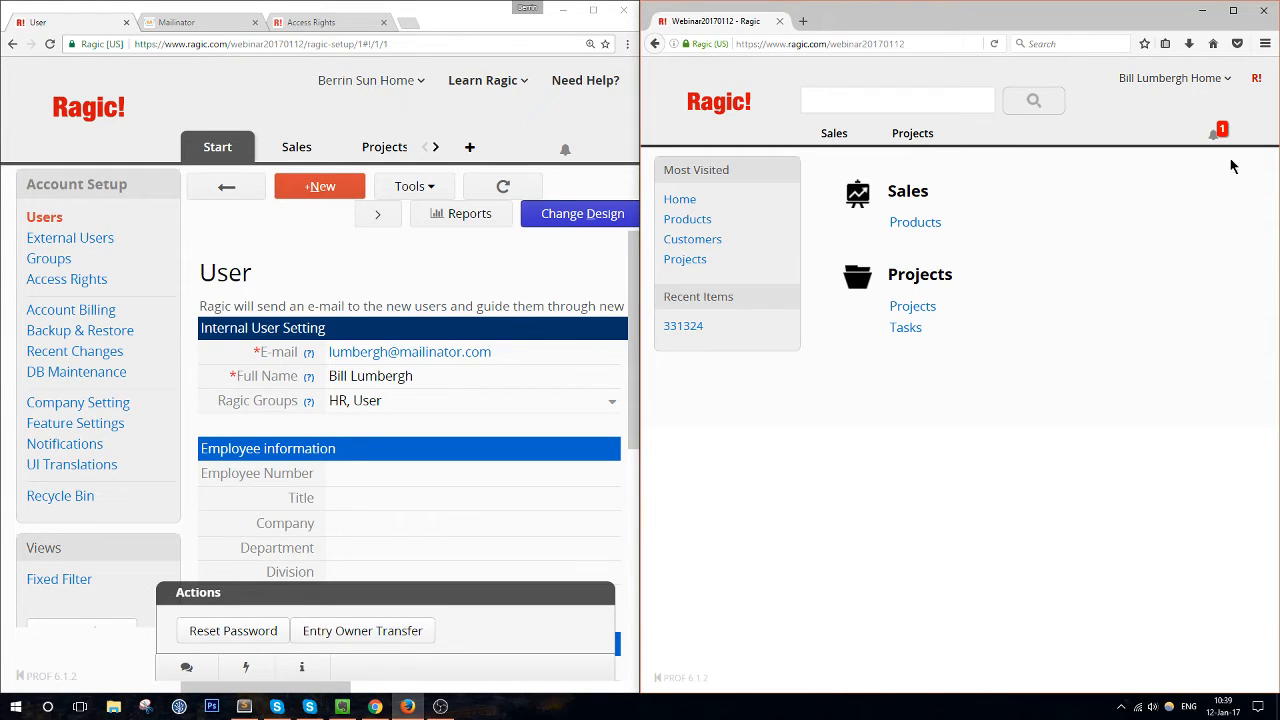
click(1215, 135)
click(1215, 135)
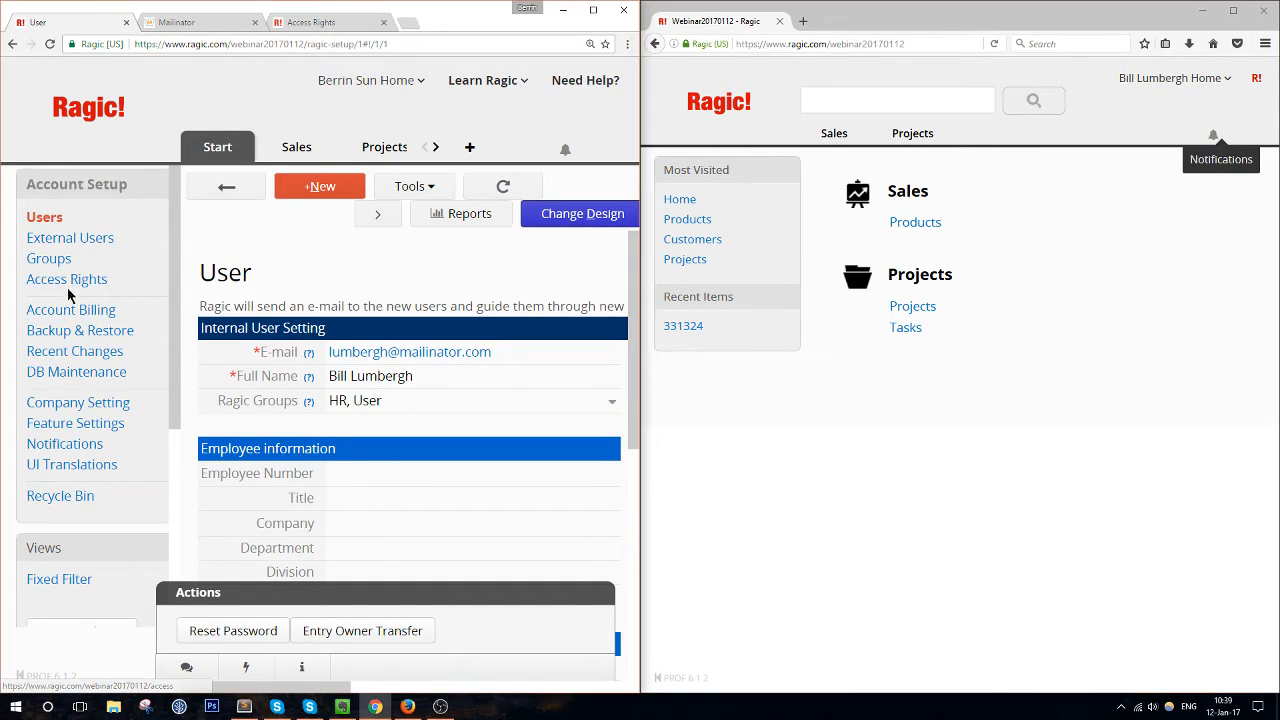
click(70, 287)
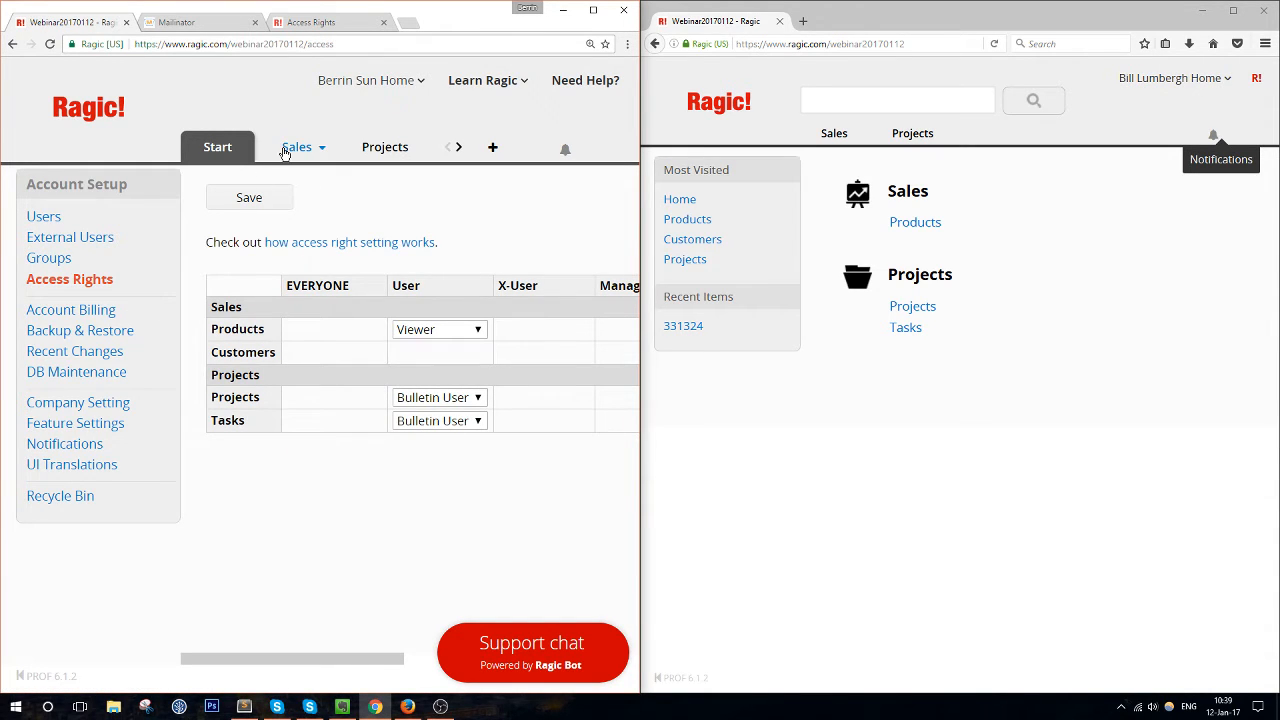
mouse_move(297, 150)
mouse_move(445, 355)
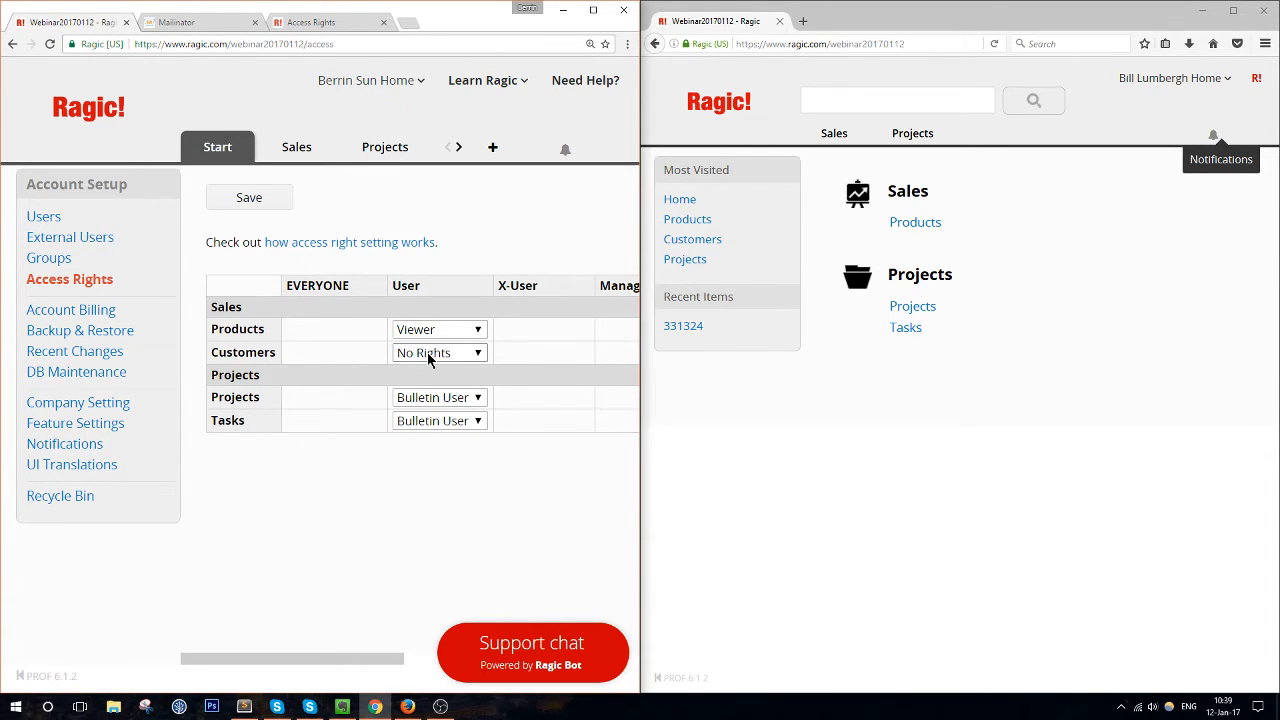
drag(264, 329, 211, 325)
click(213, 327)
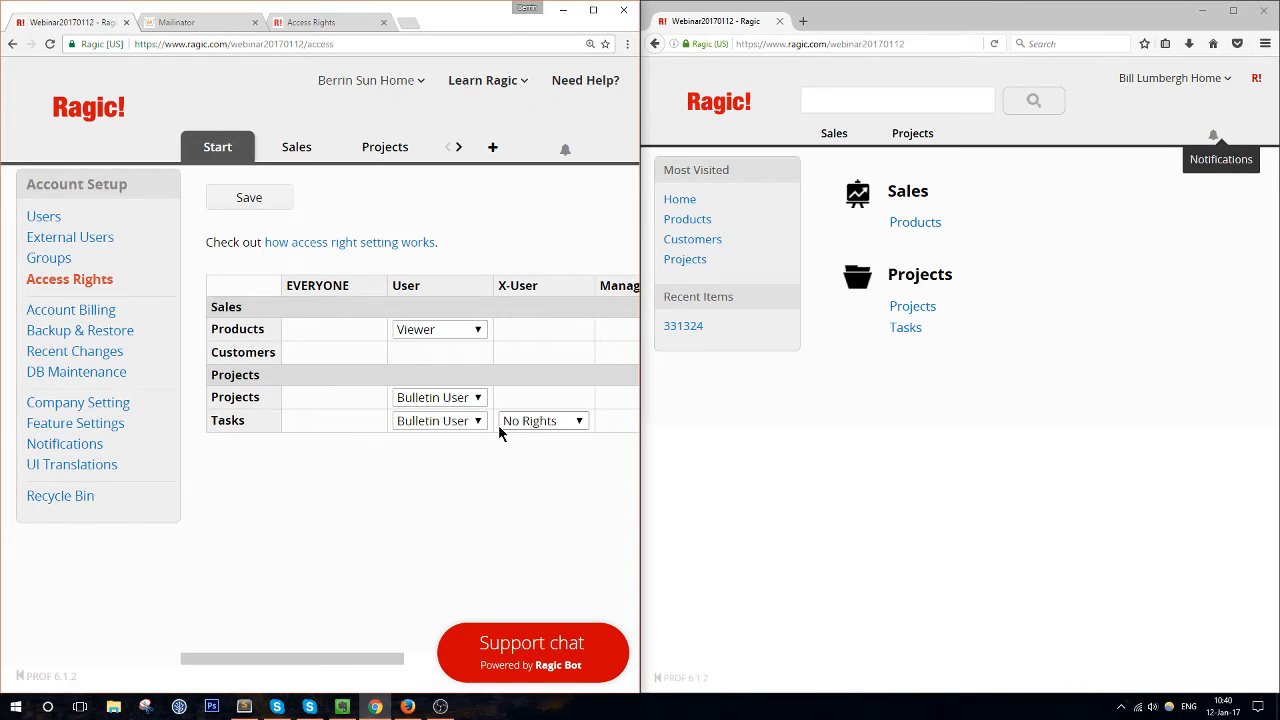
click(437, 401)
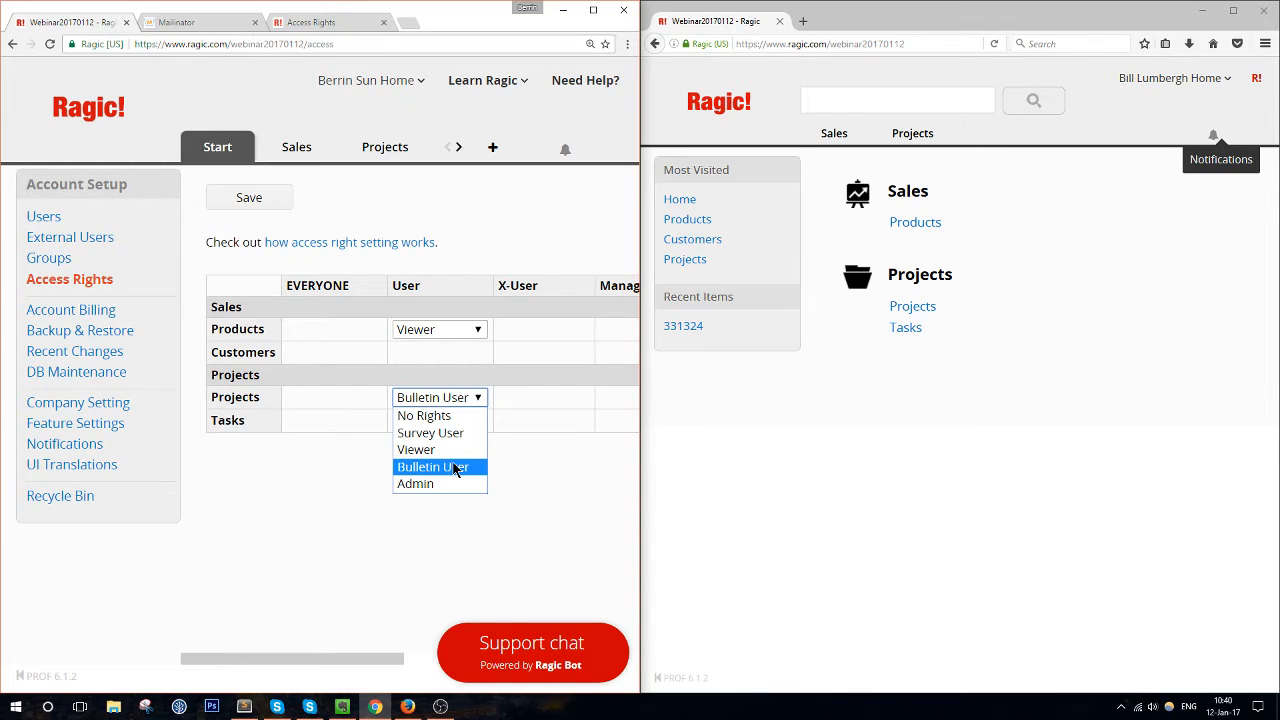
click(479, 397)
click(465, 400)
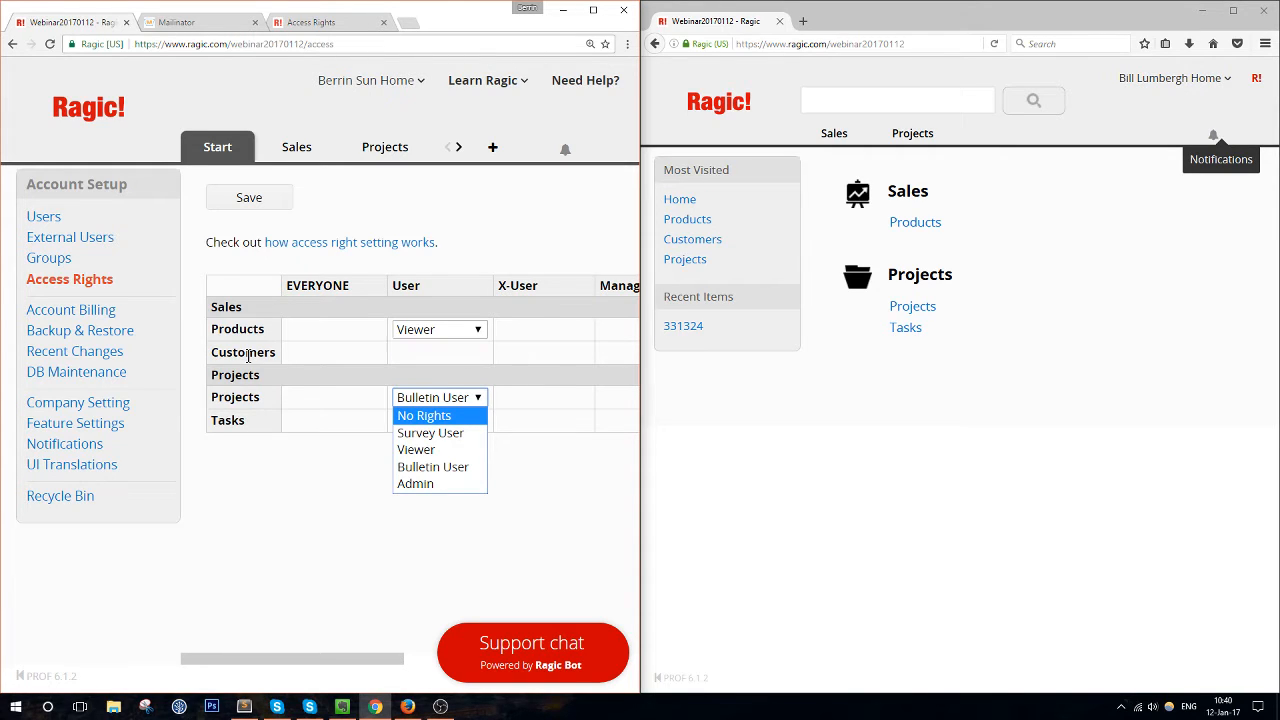
click(597, 571)
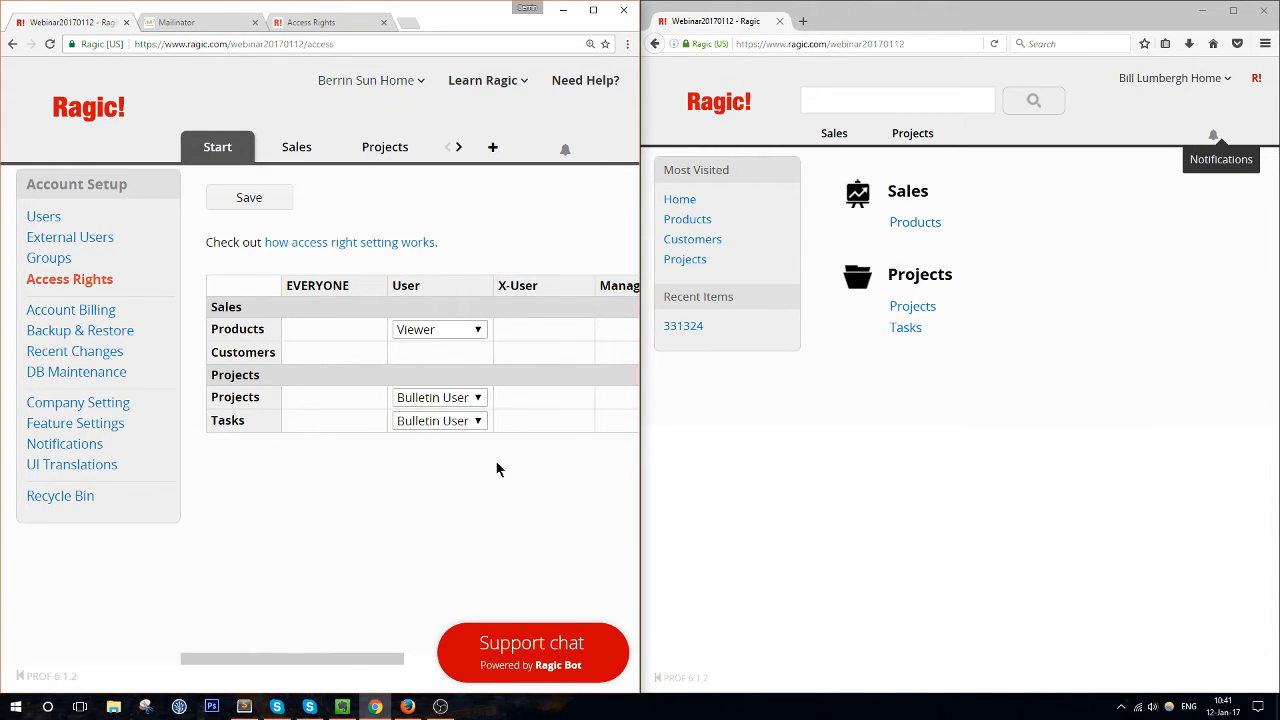
click(593, 10)
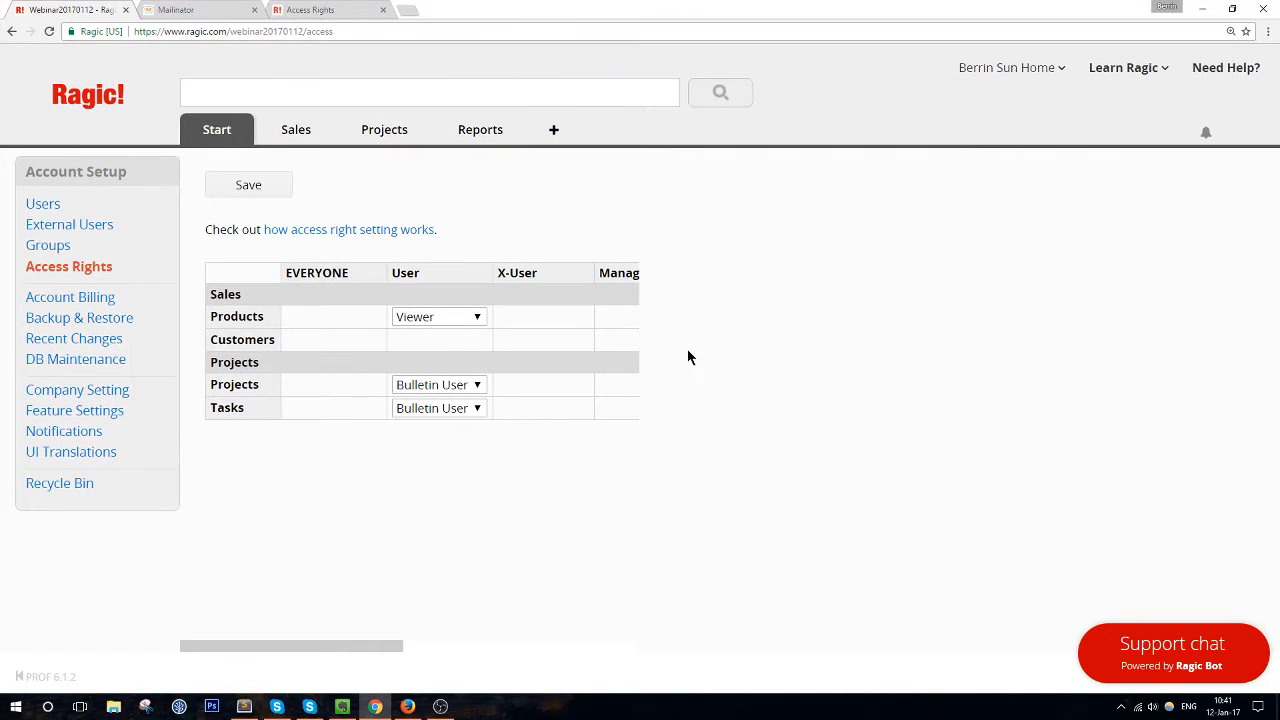
click(55, 266)
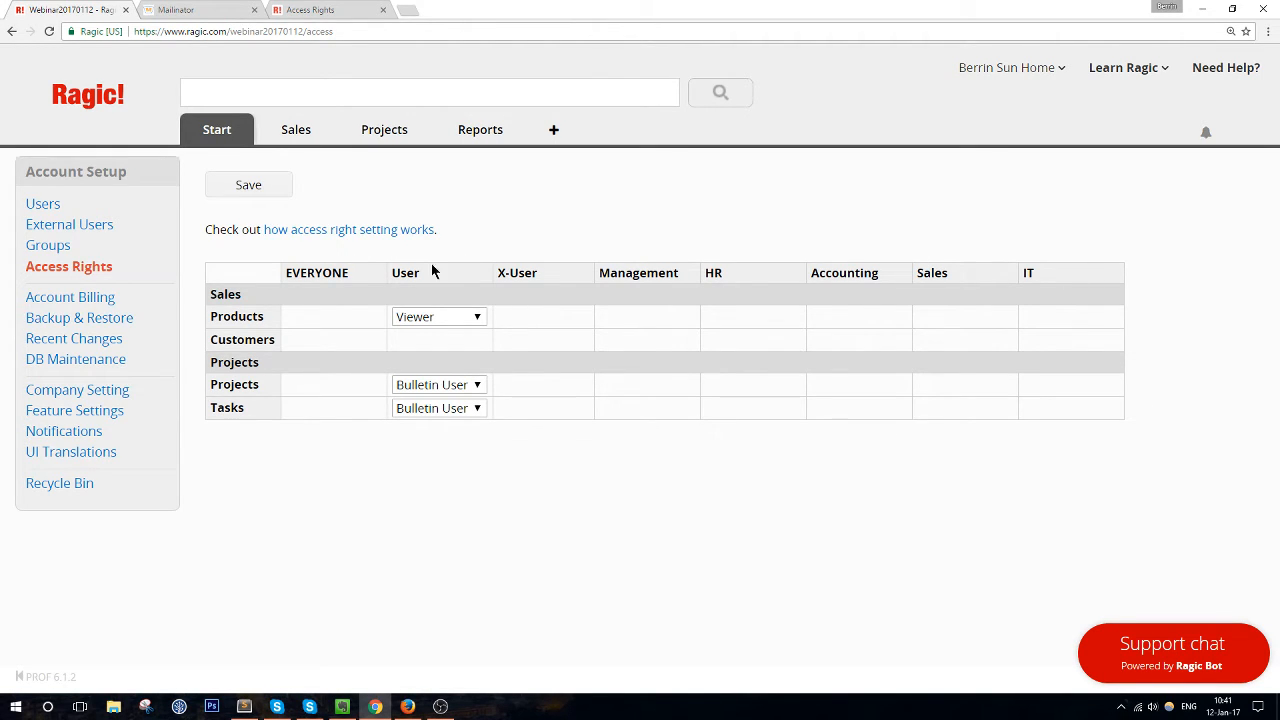
drag(917, 272, 958, 269)
drag(1037, 276, 1006, 273)
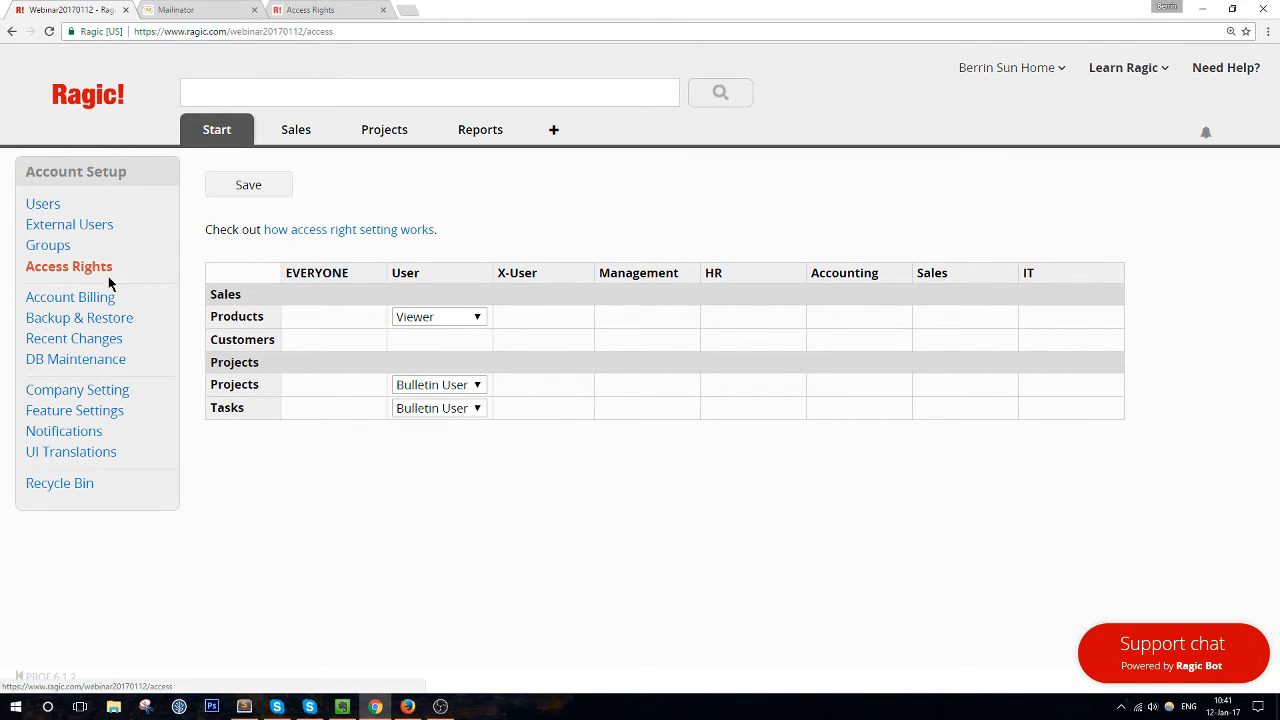
Create and save a group named 'Department Managers', then return to the Groups list
click(48, 248)
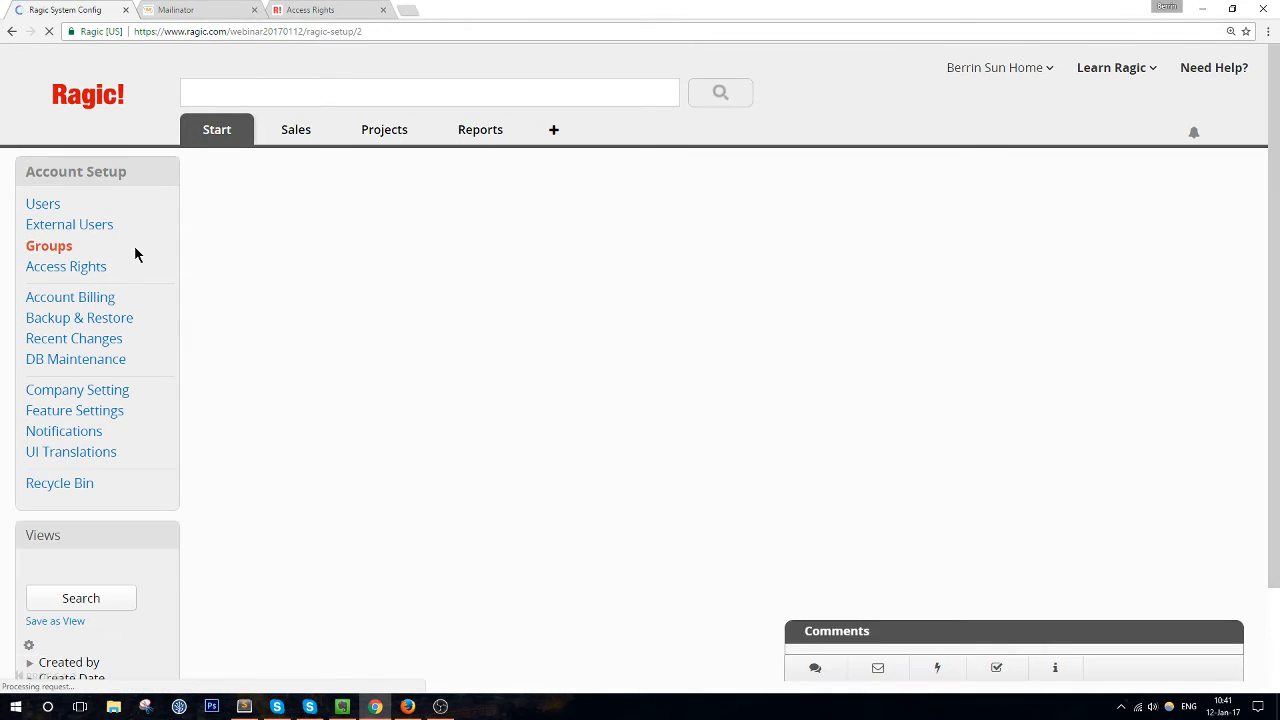
click(205, 180)
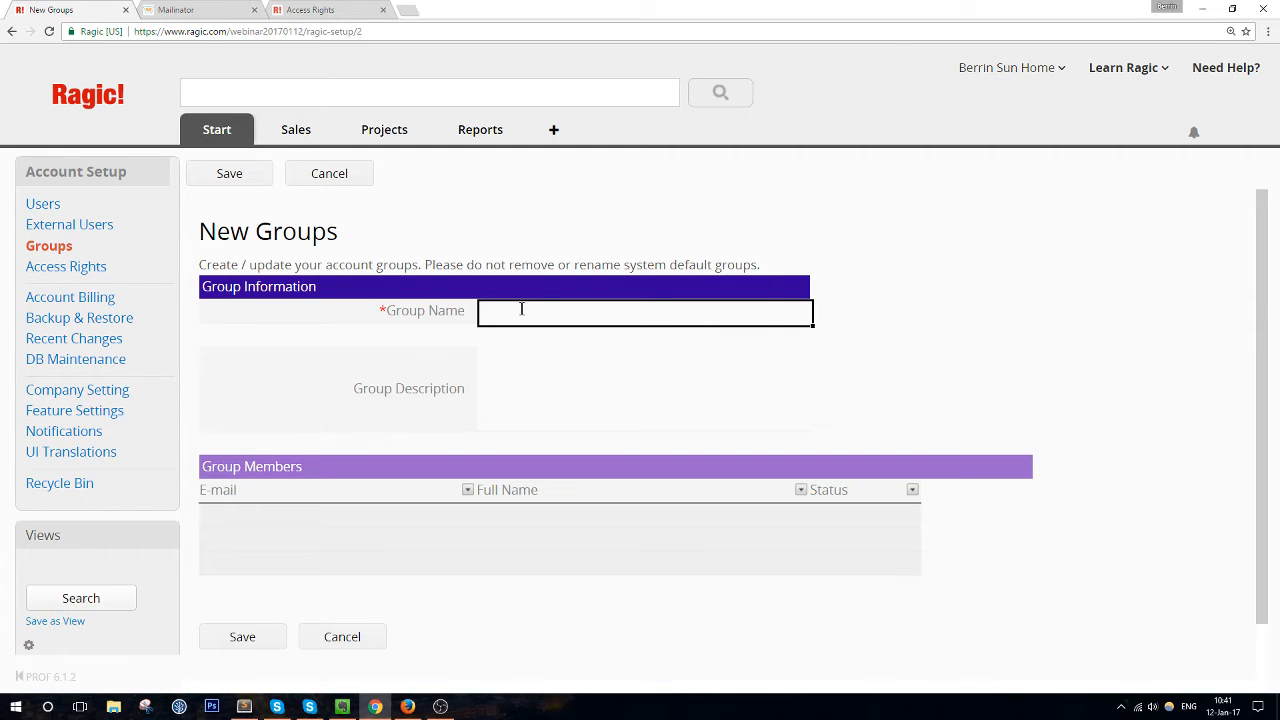
text(Department Managers)
click(240, 637)
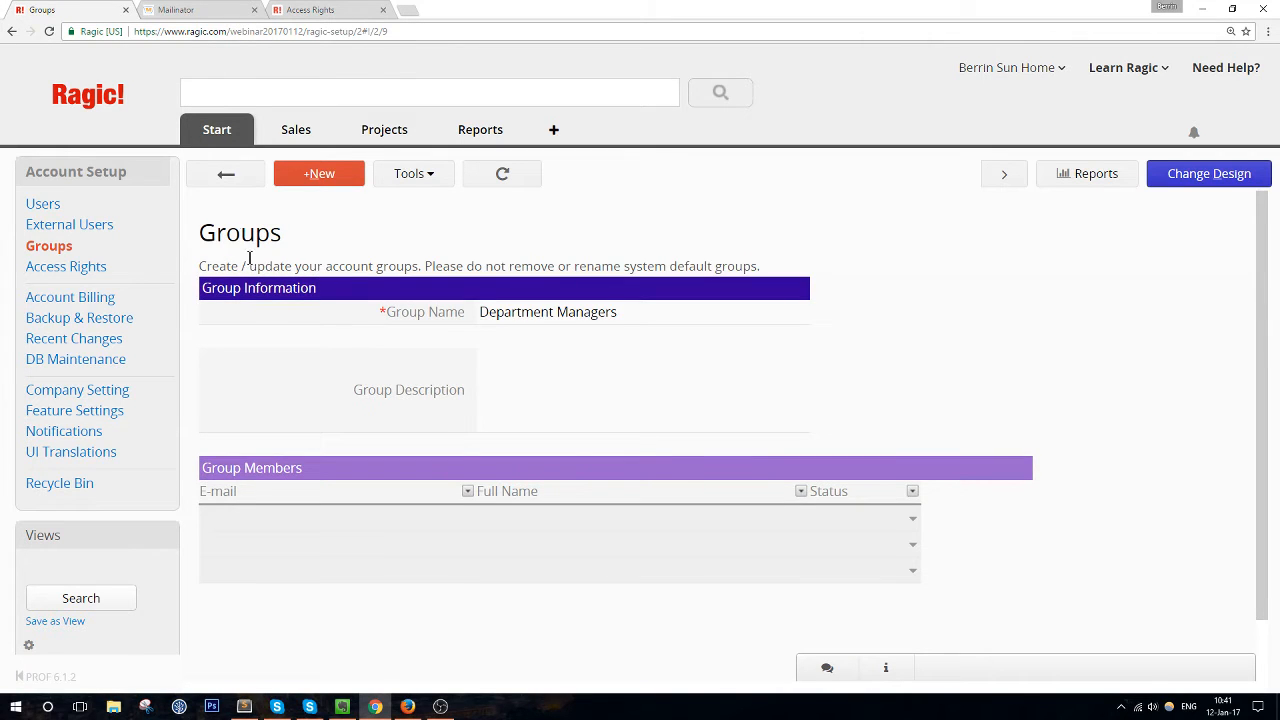
click(225, 175)
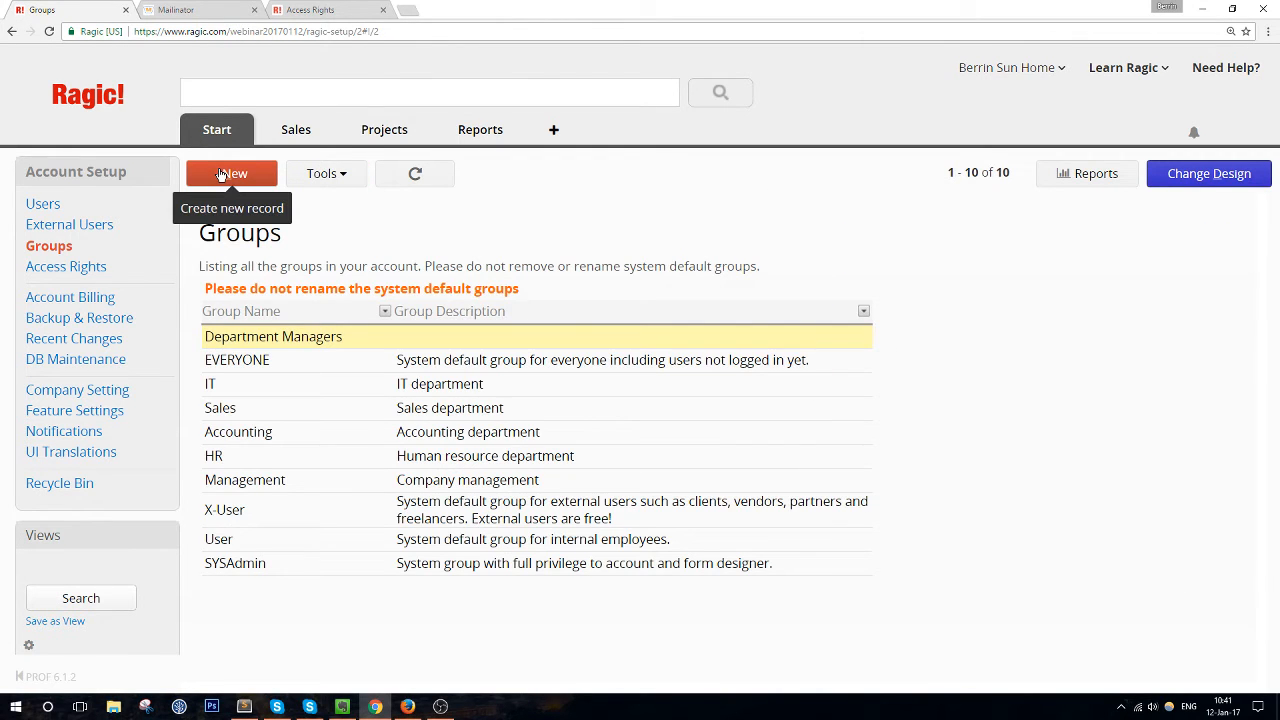
Add the standard user to the Department Managers group, save, and go to the Access Rights grid
click(42, 204)
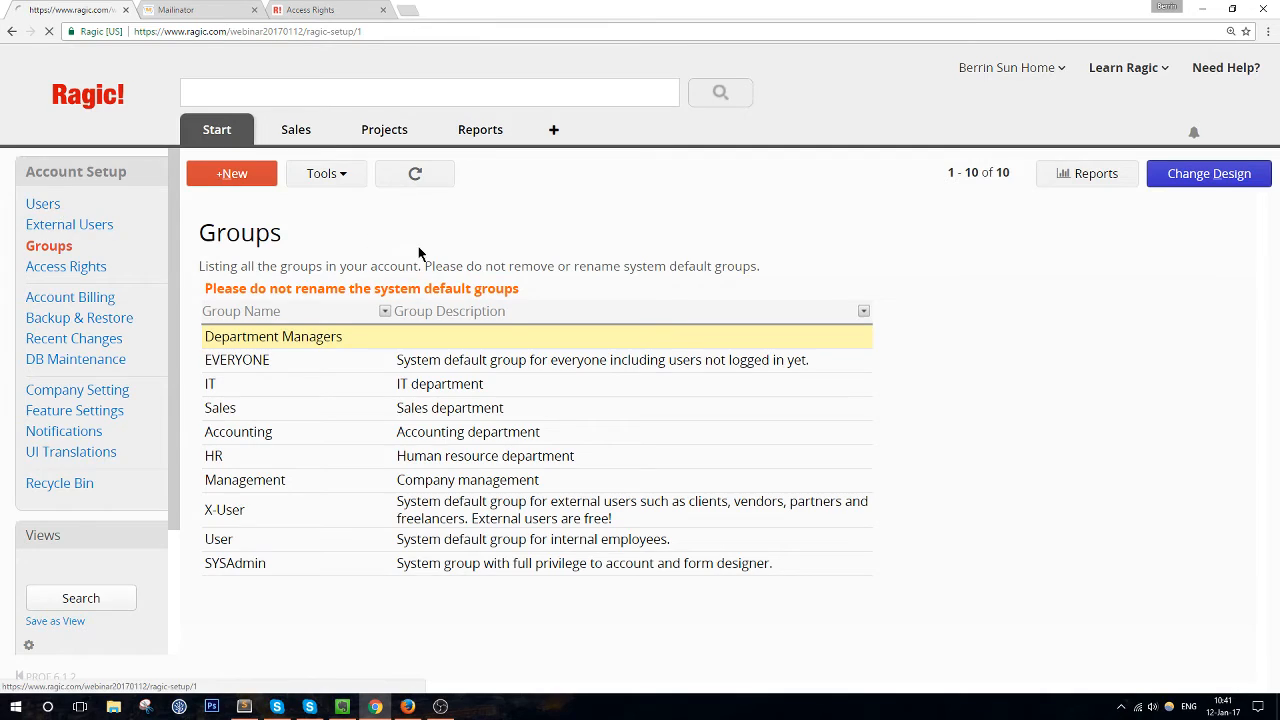
click(440, 318)
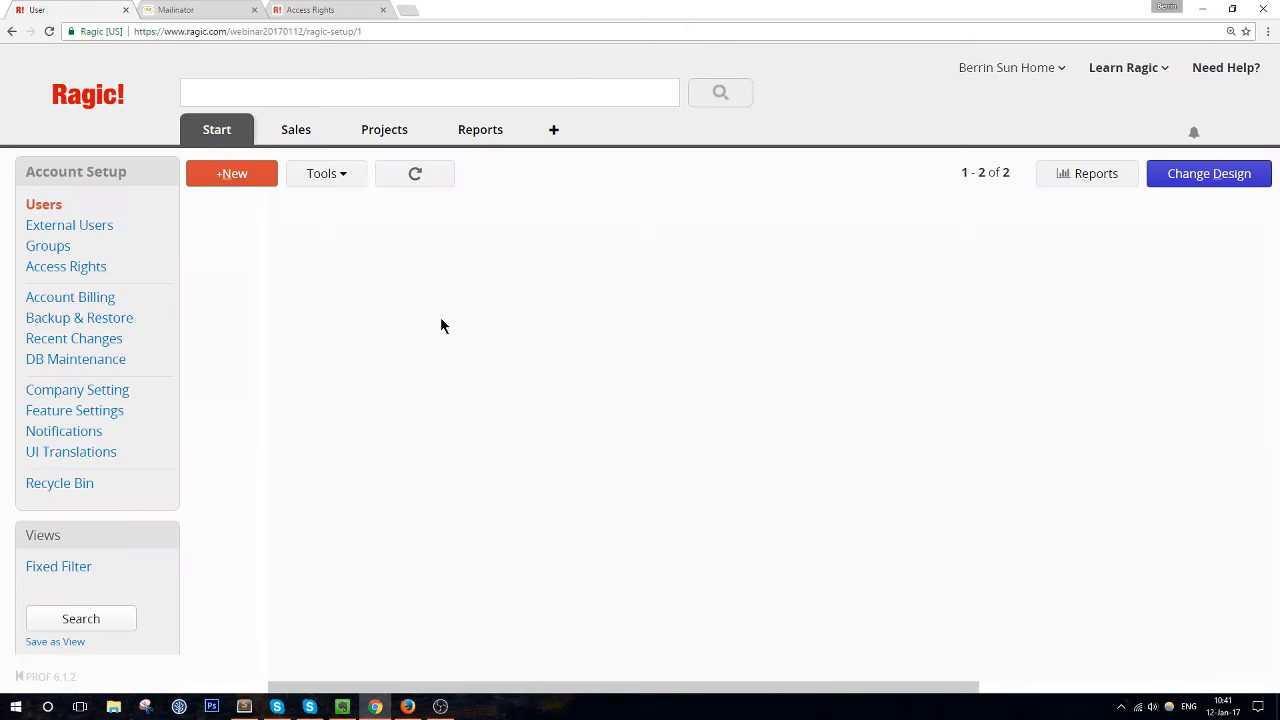
click(437, 362)
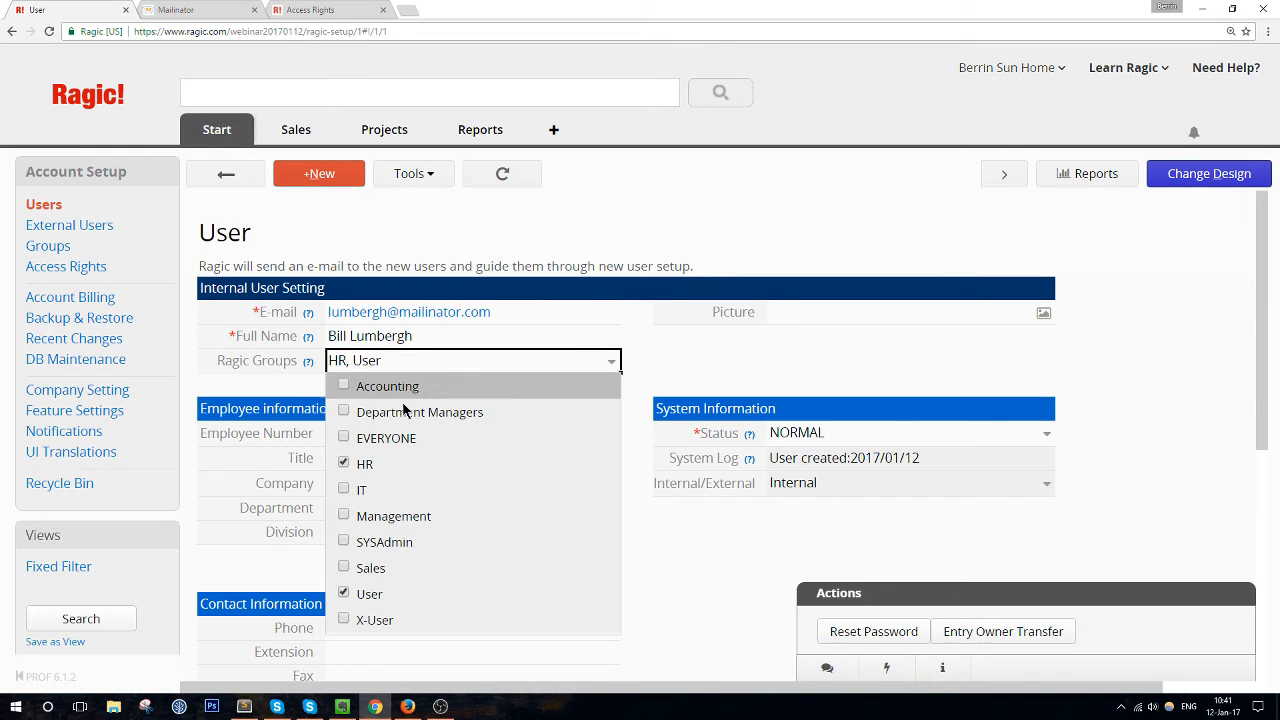
click(400, 410)
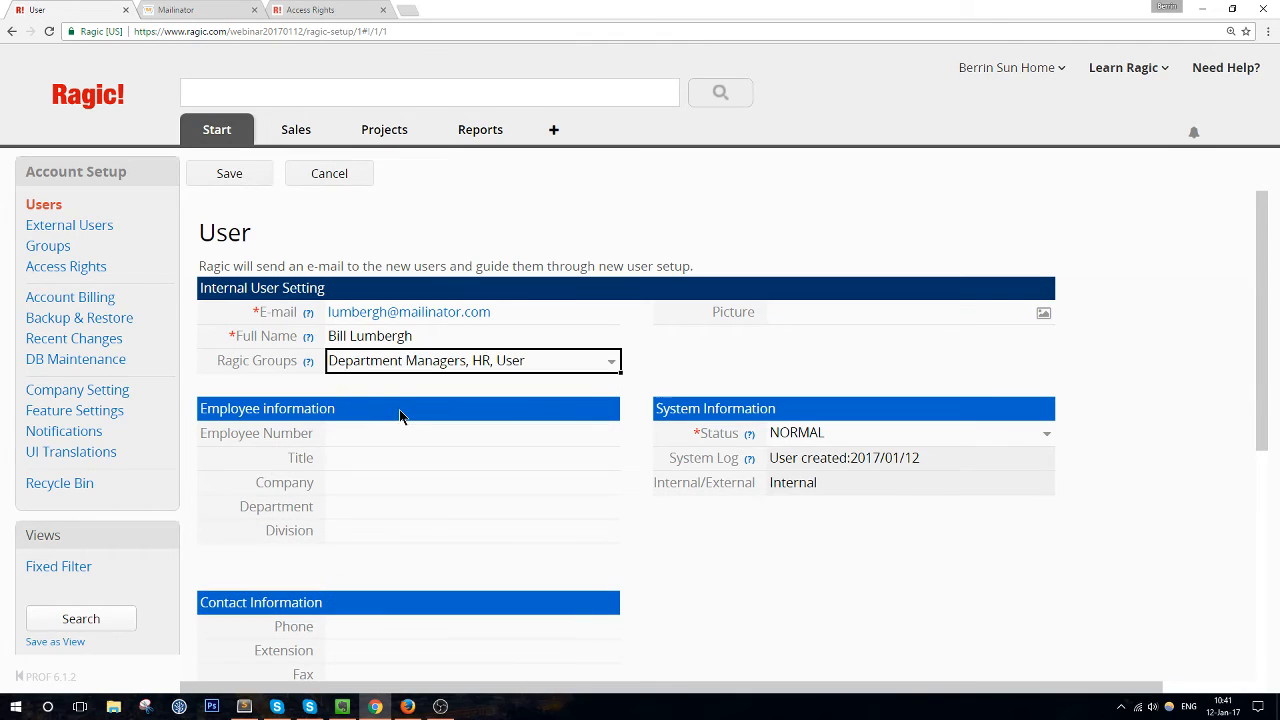
click(225, 181)
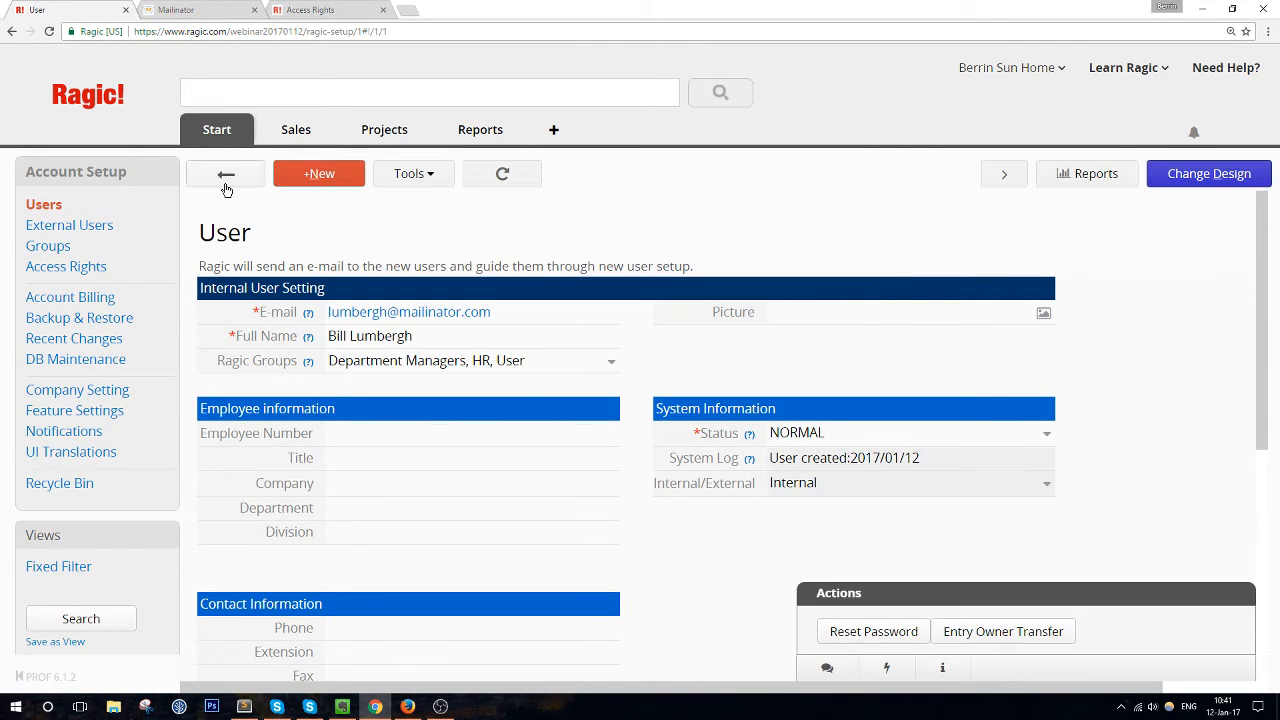
click(90, 265)
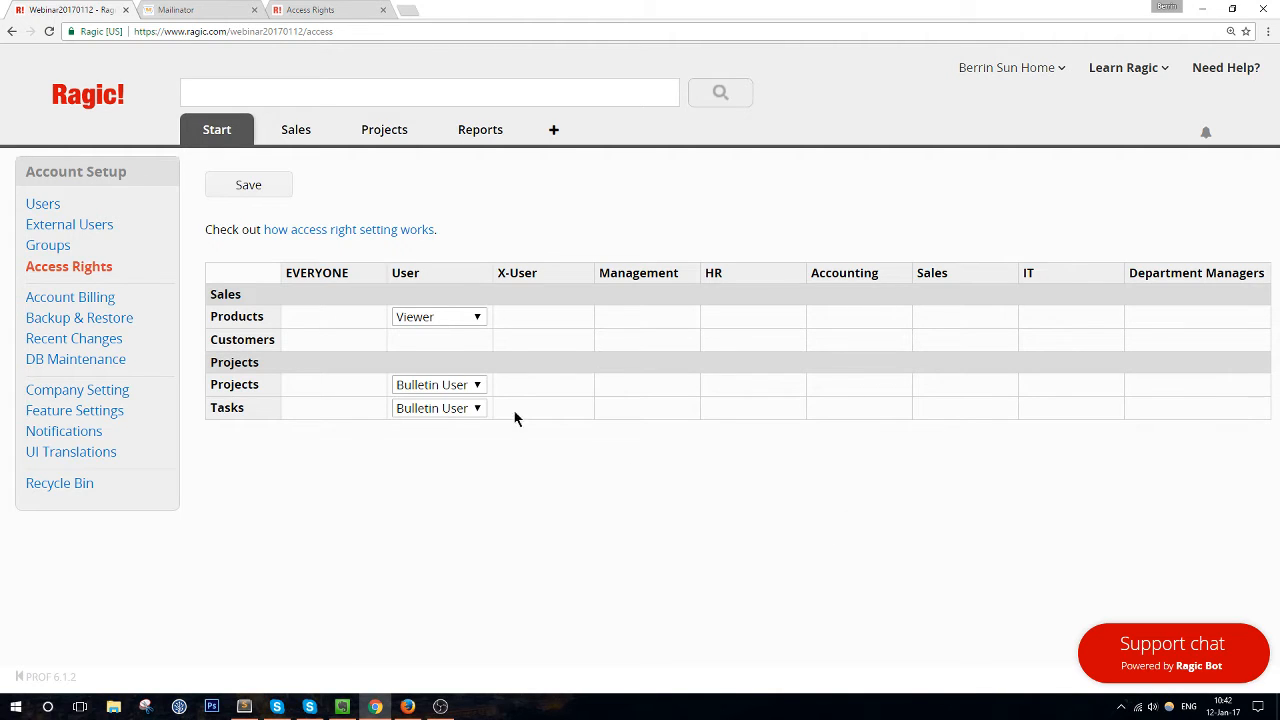
Set Projects to No Rights for User and Admin for Department Managers, and save
click(455, 388)
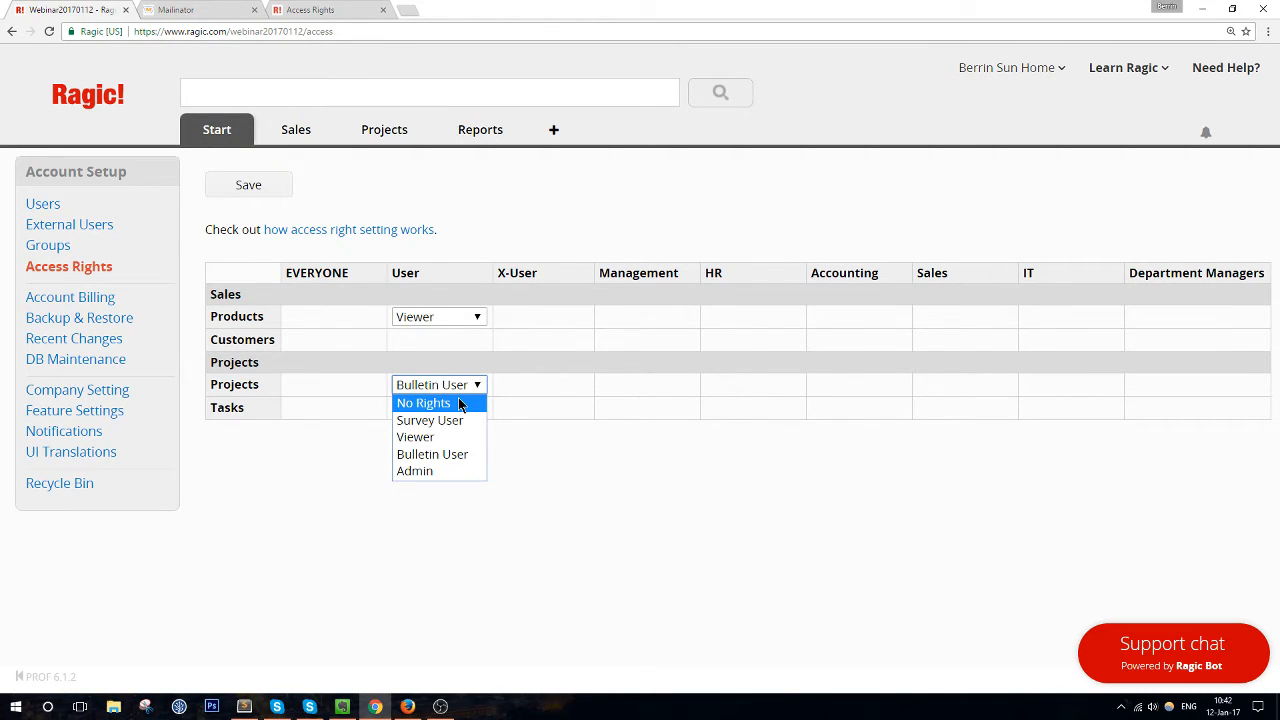
mouse_move(1239, 384)
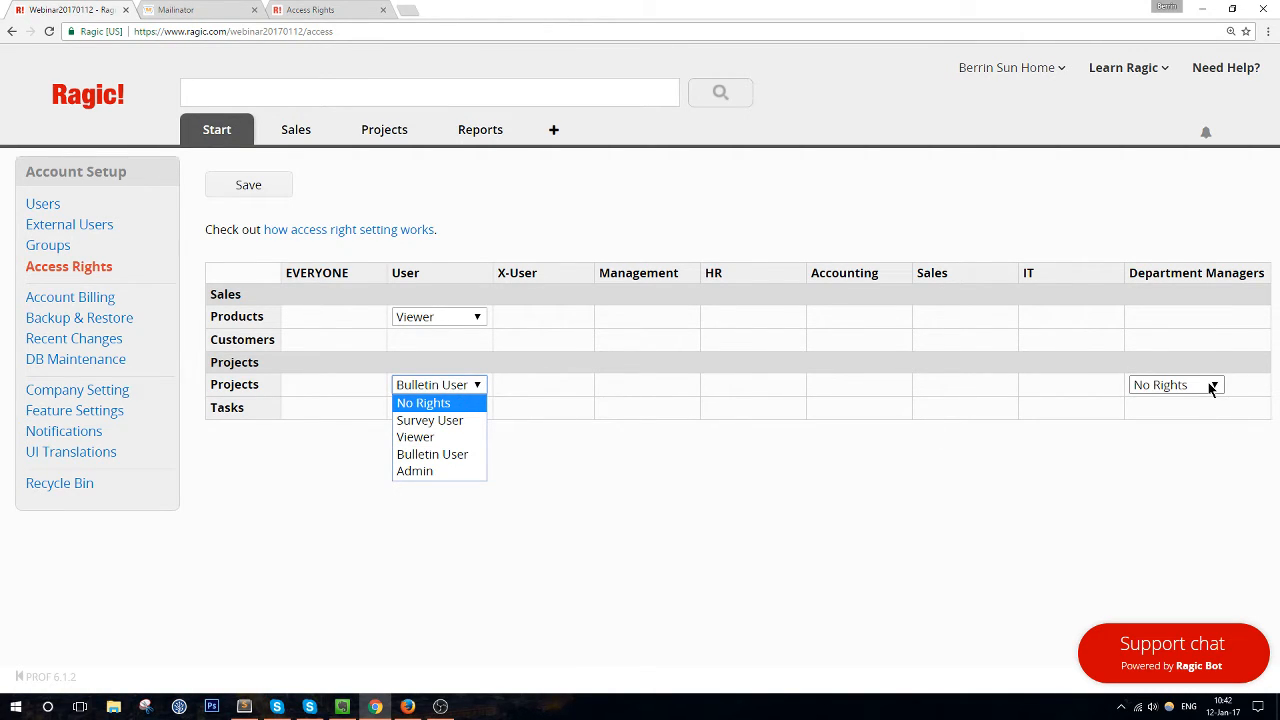
click(428, 402)
click(1209, 386)
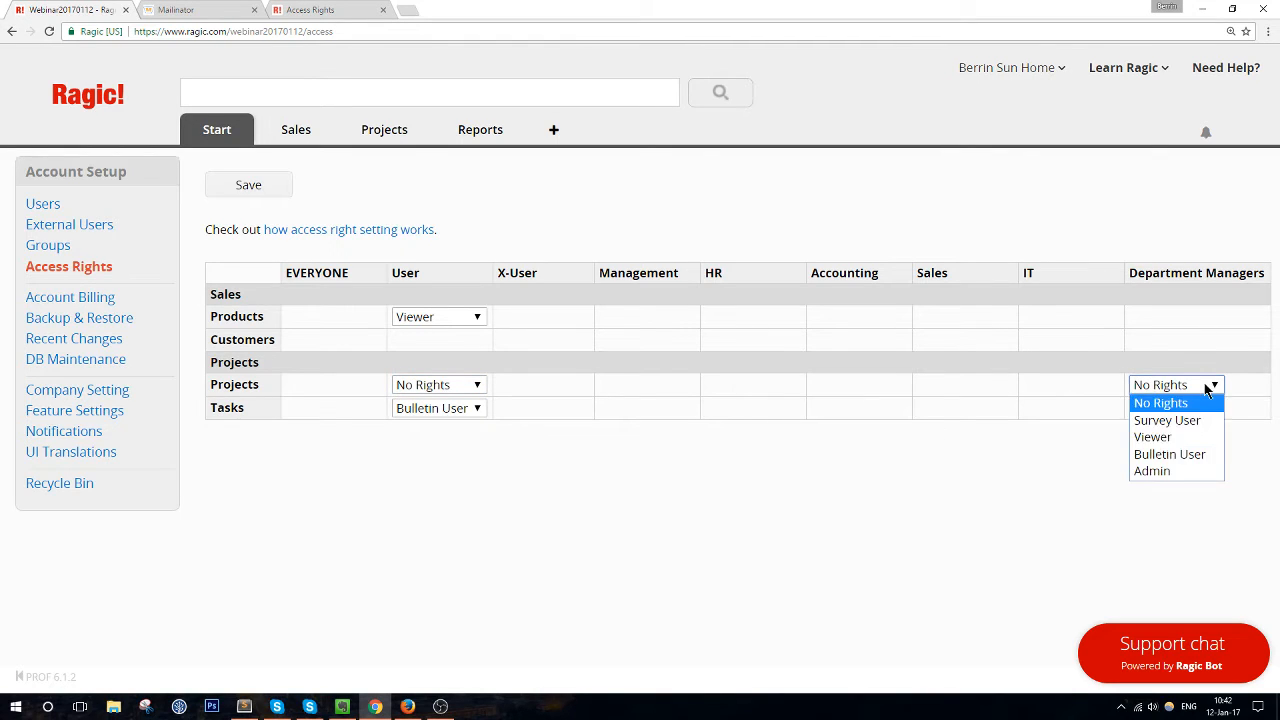
click(1152, 471)
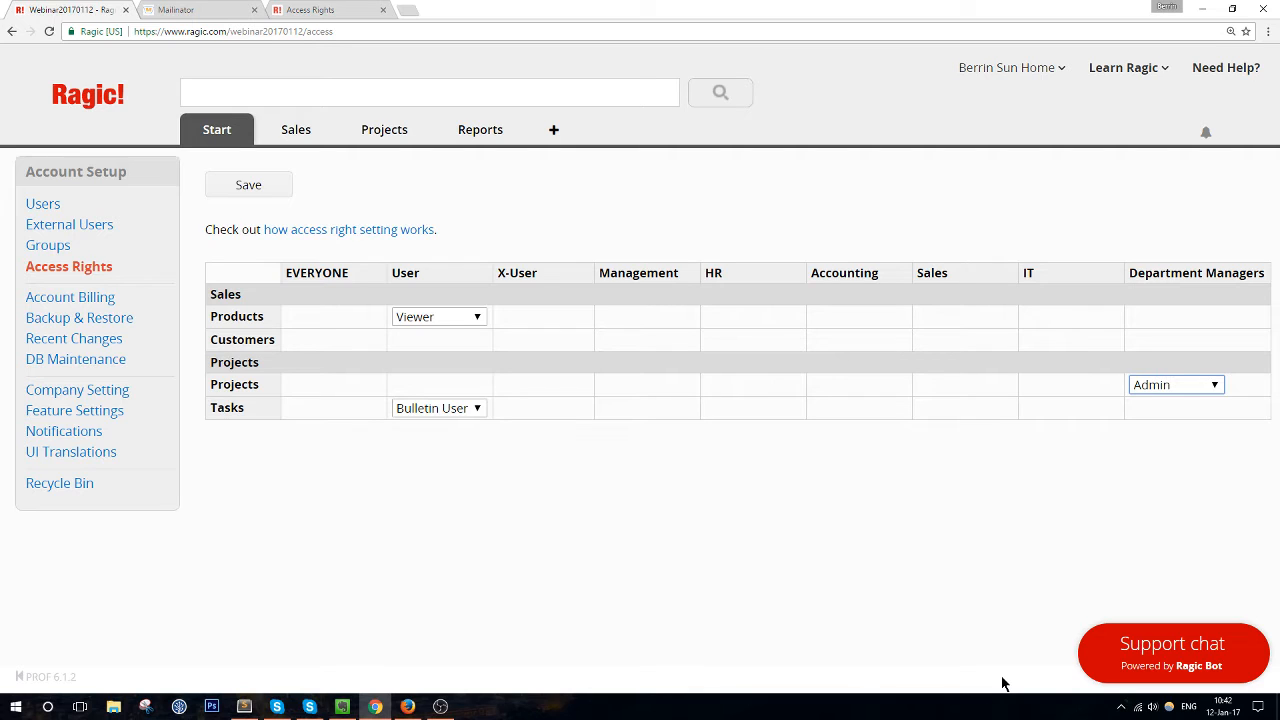
click(244, 189)
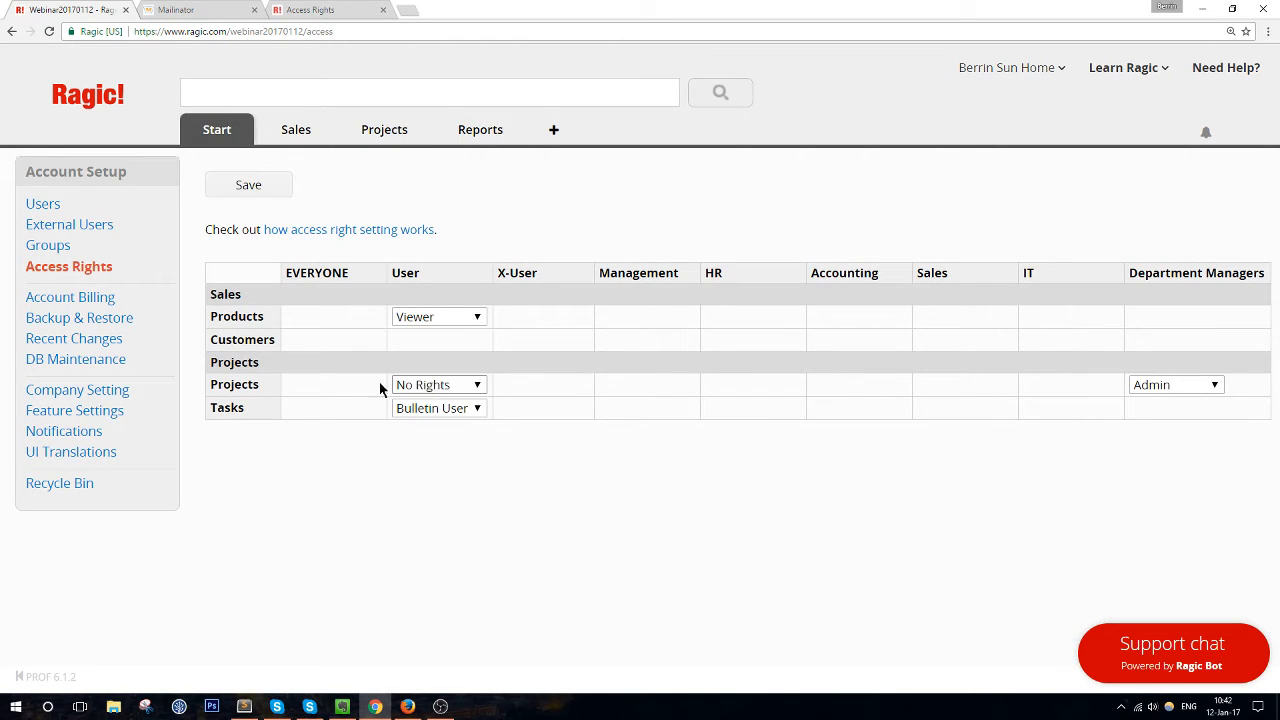
Revise Projects rights to Survey User for User and No Rights for Department Managers, save, and dock the window left
click(446, 389)
click(437, 390)
click(437, 391)
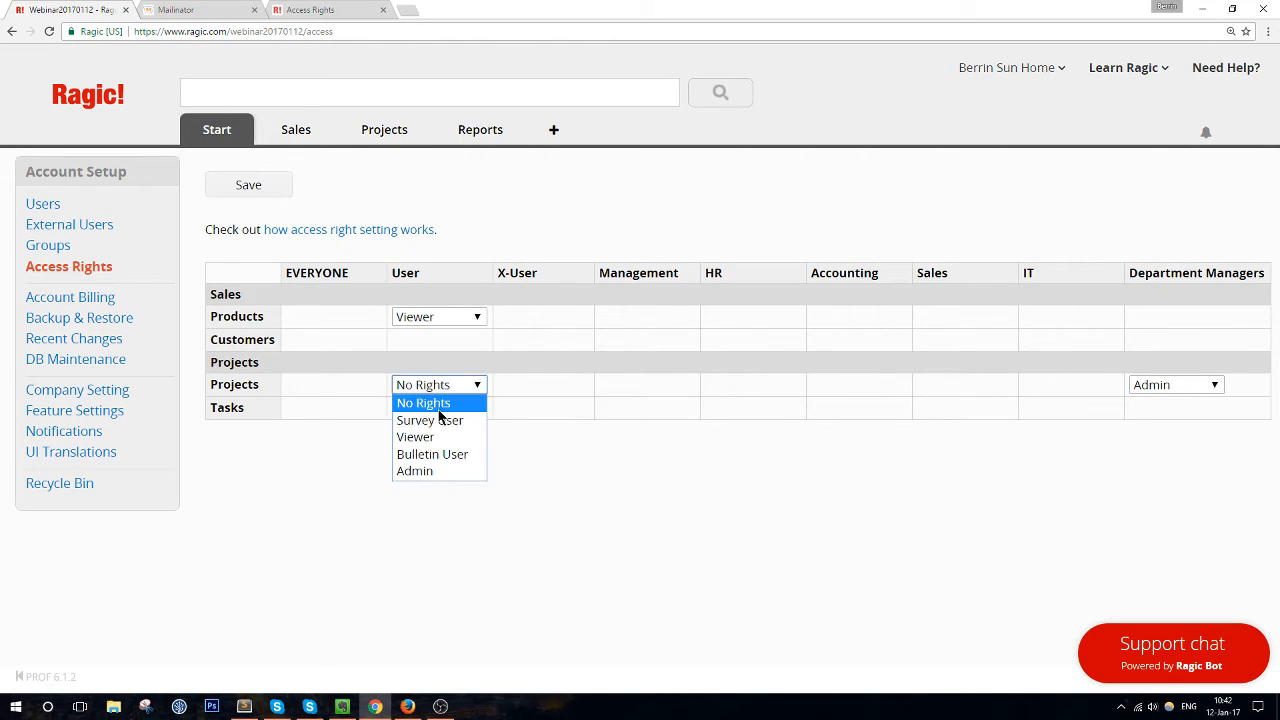
click(438, 409)
click(441, 391)
click(444, 487)
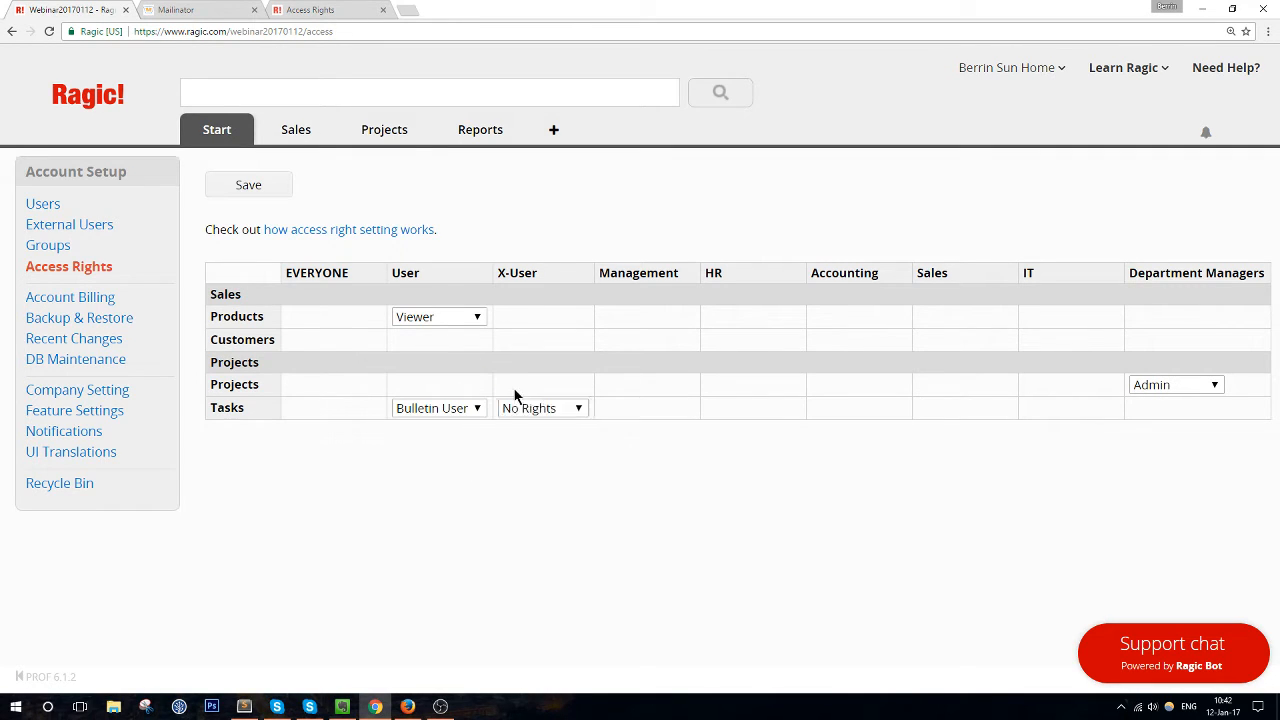
click(429, 390)
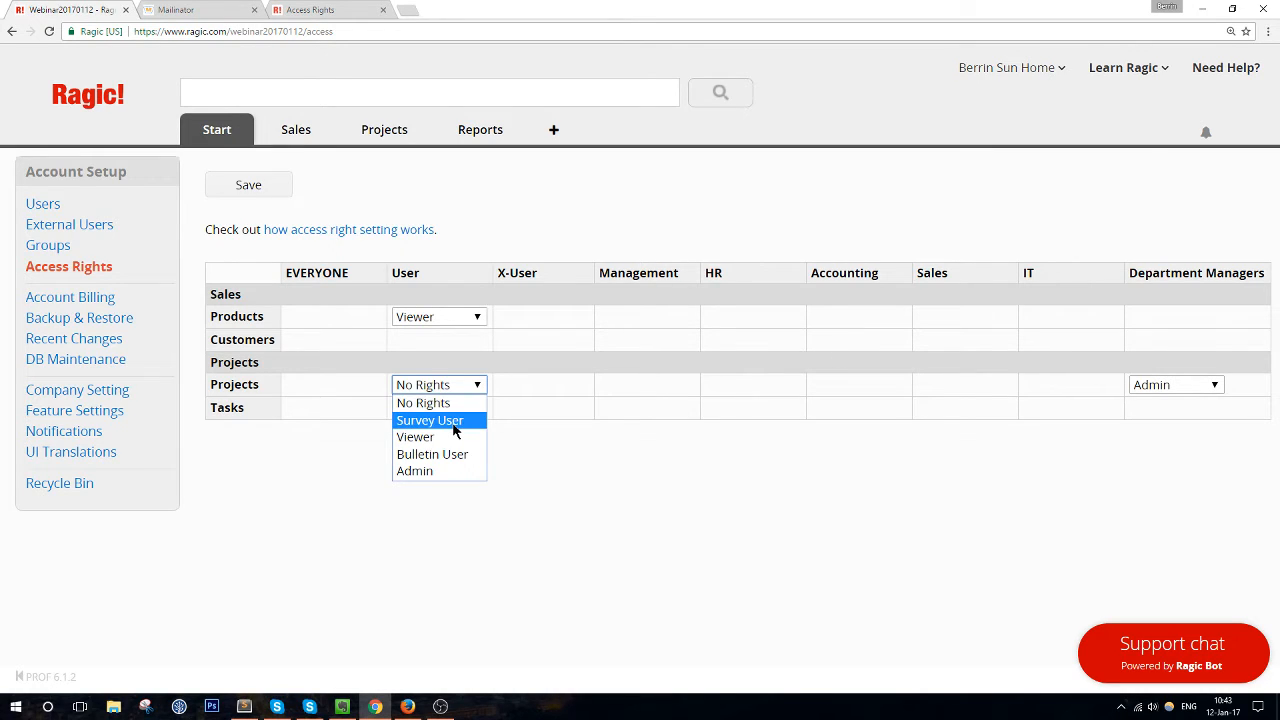
click(454, 421)
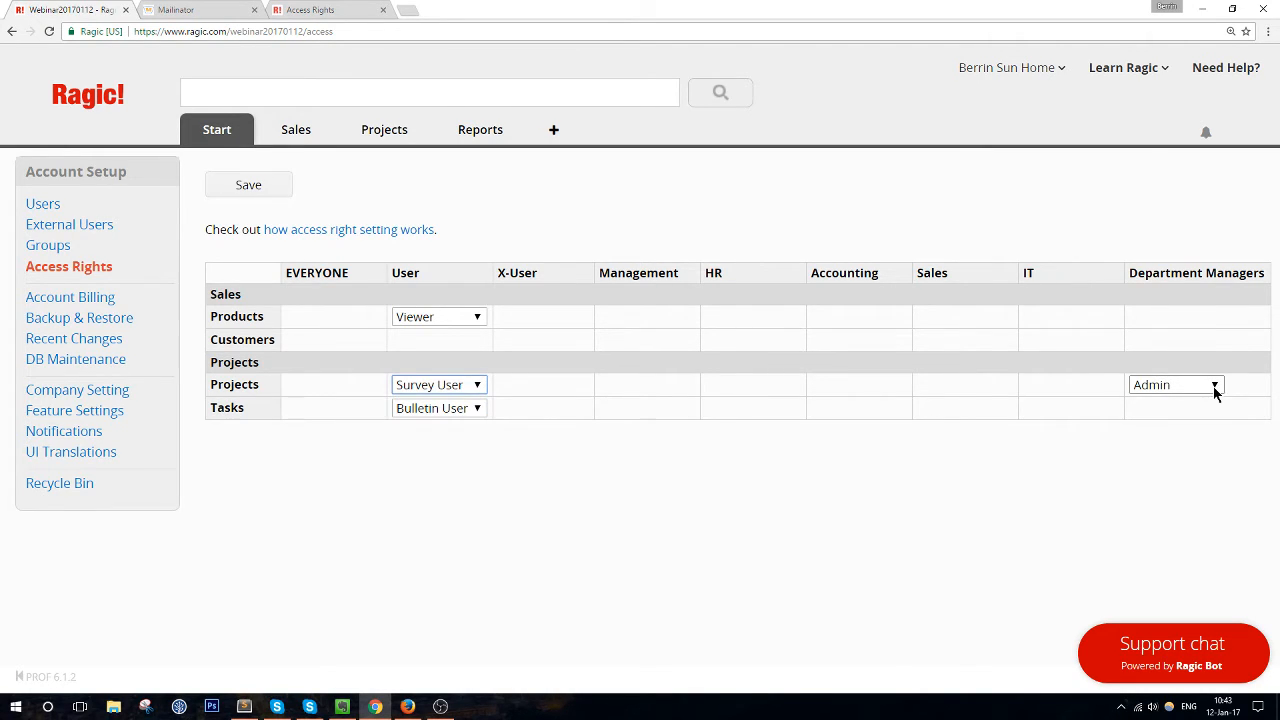
click(1176, 385)
click(1160, 402)
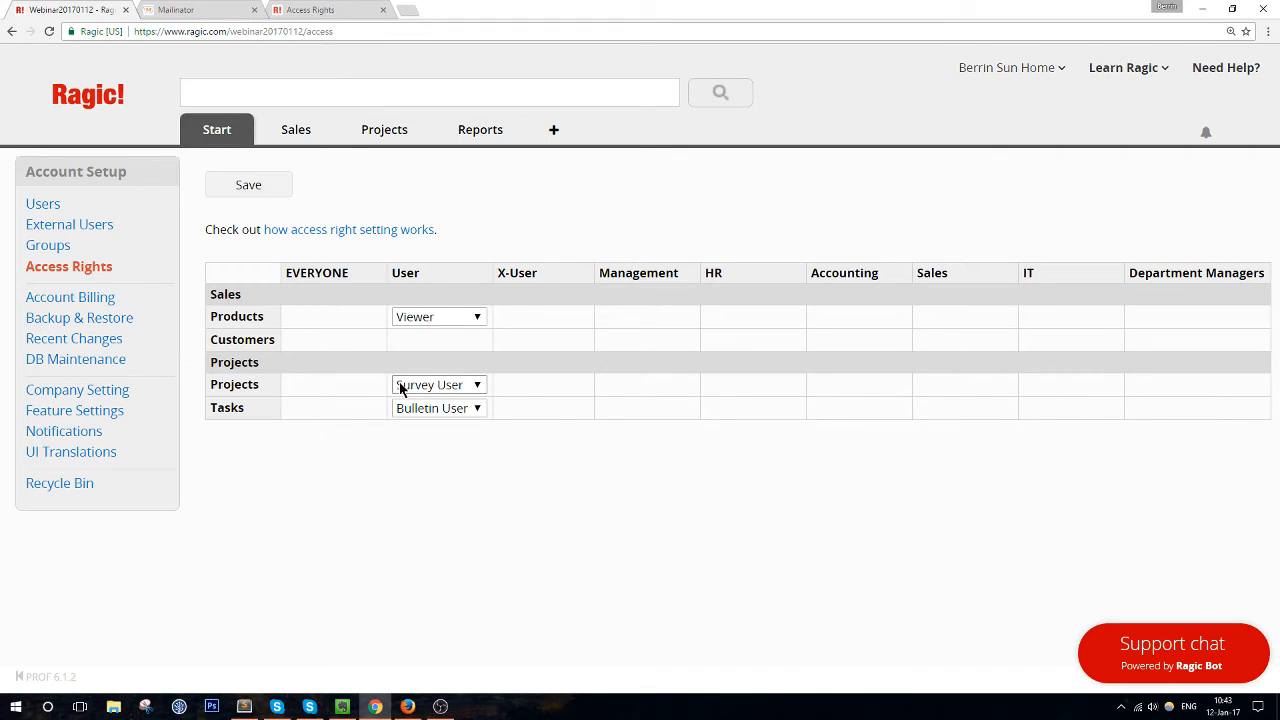
click(248, 188)
drag(577, 6, 2, 145)
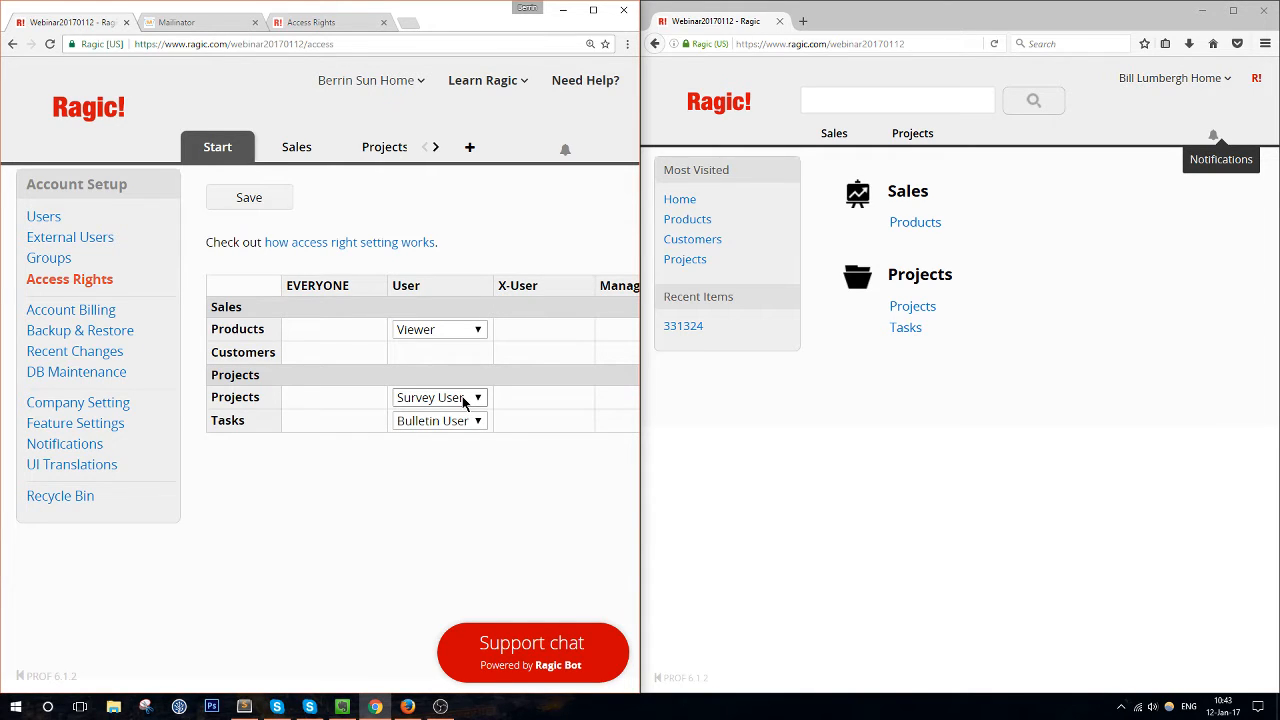
As the test user, open the Projects and Products sheets to check current access
click(903, 437)
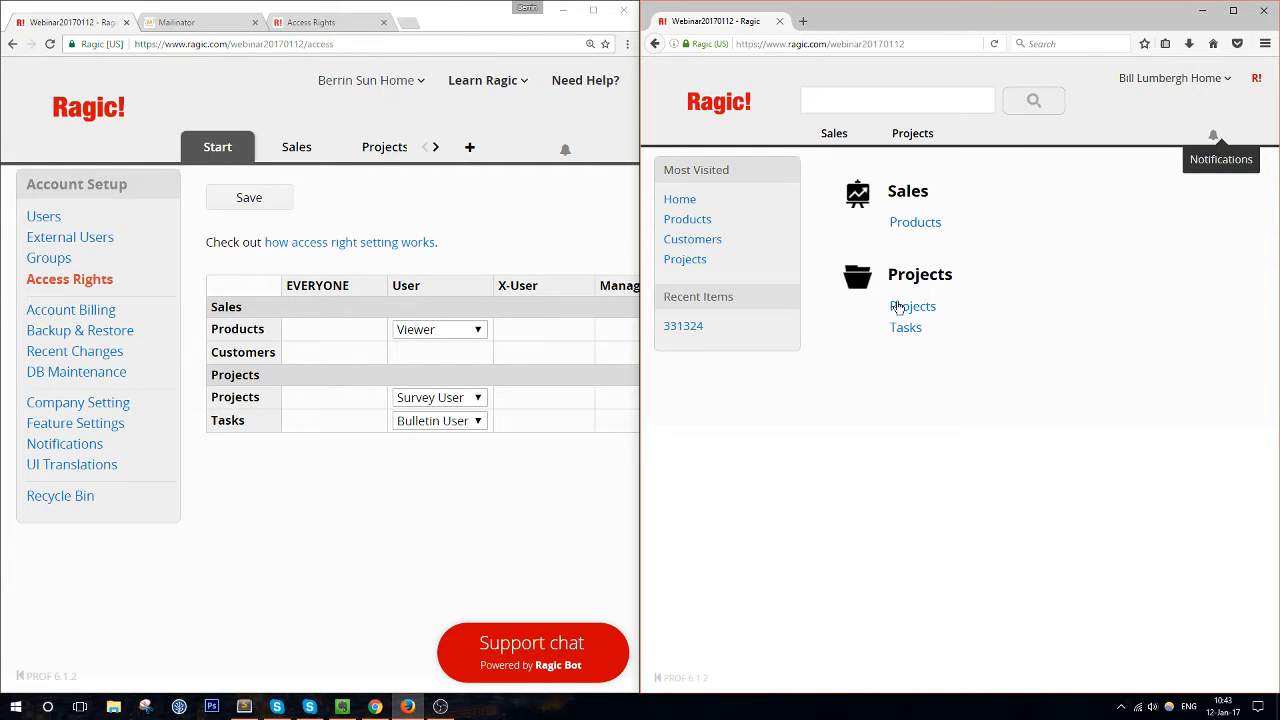
click(900, 306)
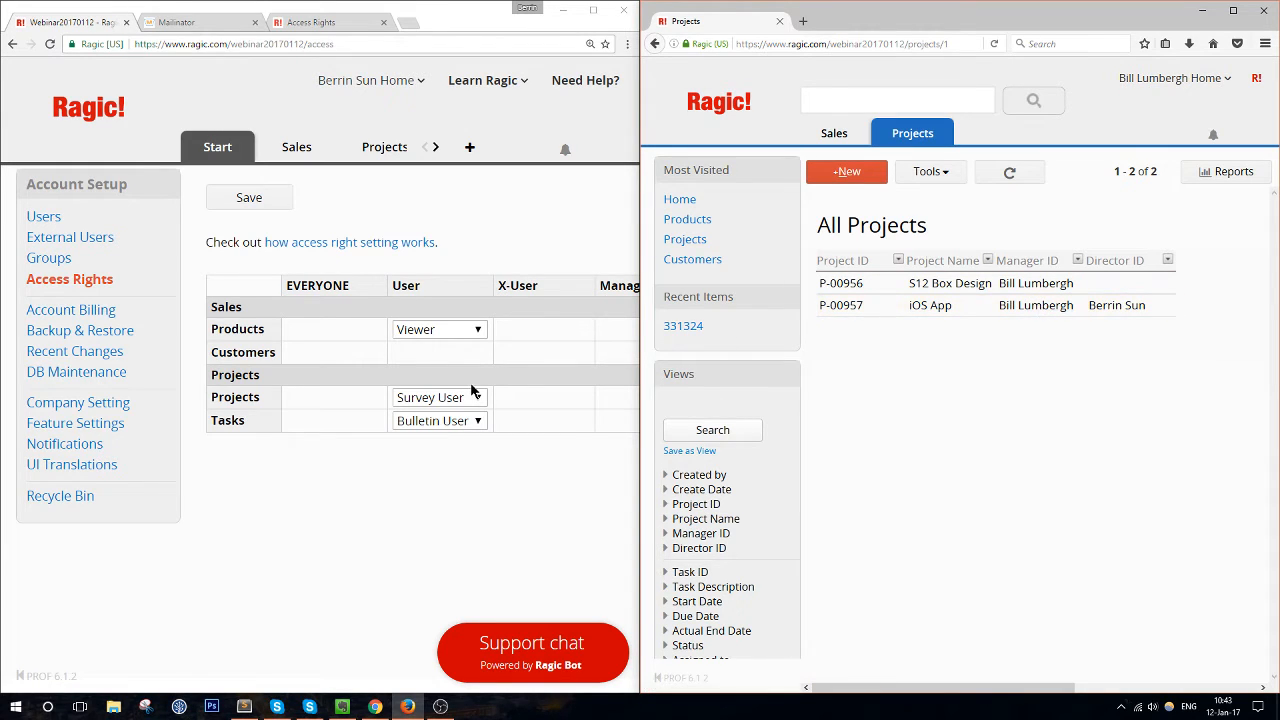
mouse_move(834, 133)
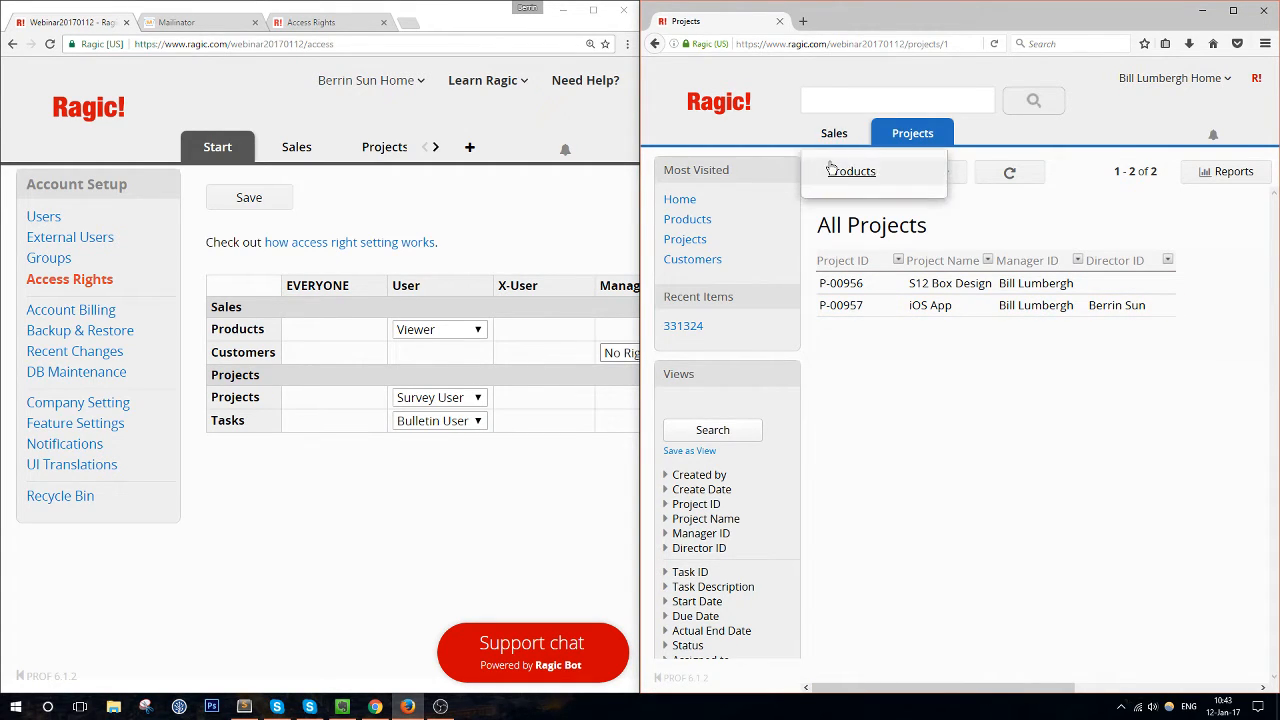
click(888, 180)
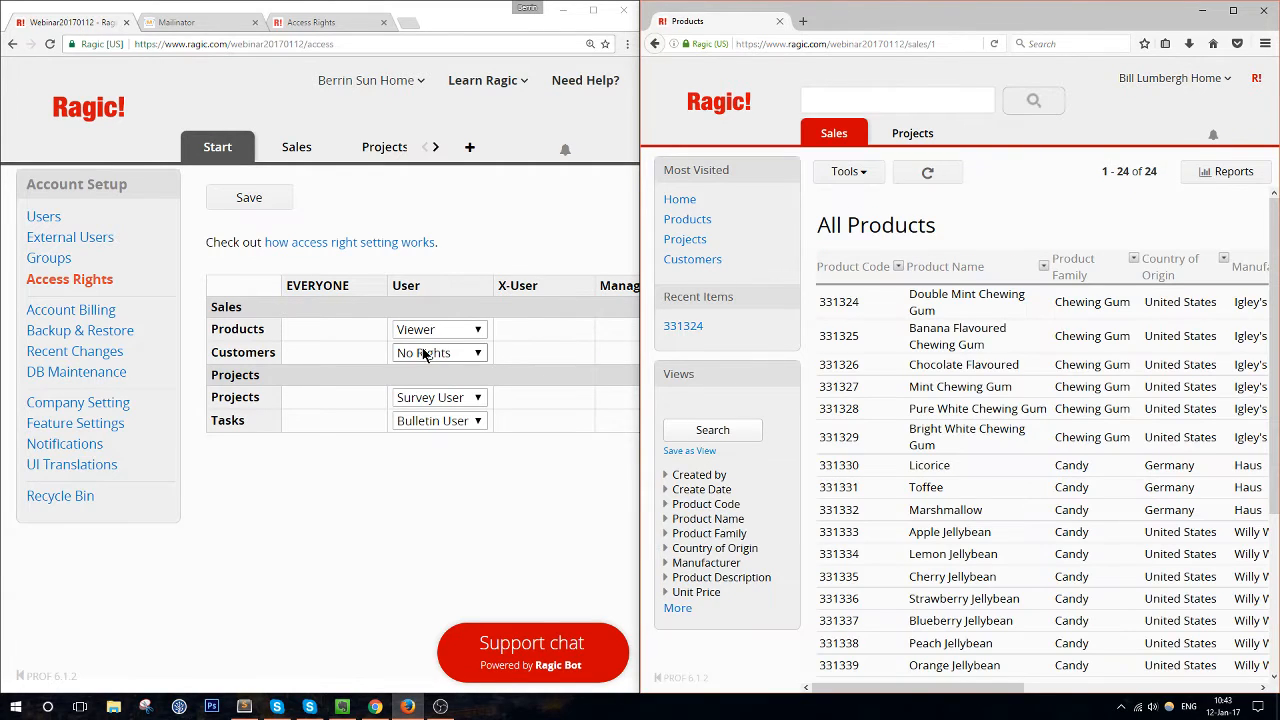
Give the User group Survey User rights on Products and save the access rights
click(426, 331)
click(430, 365)
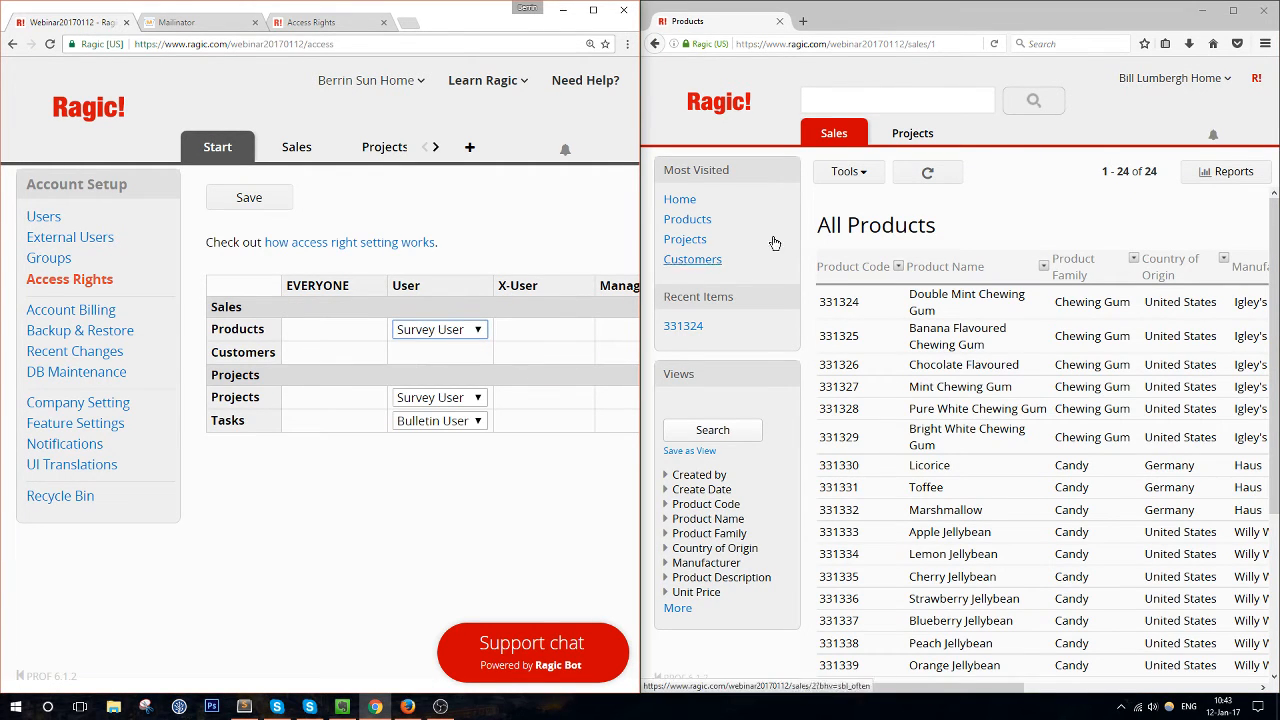
click(930, 178)
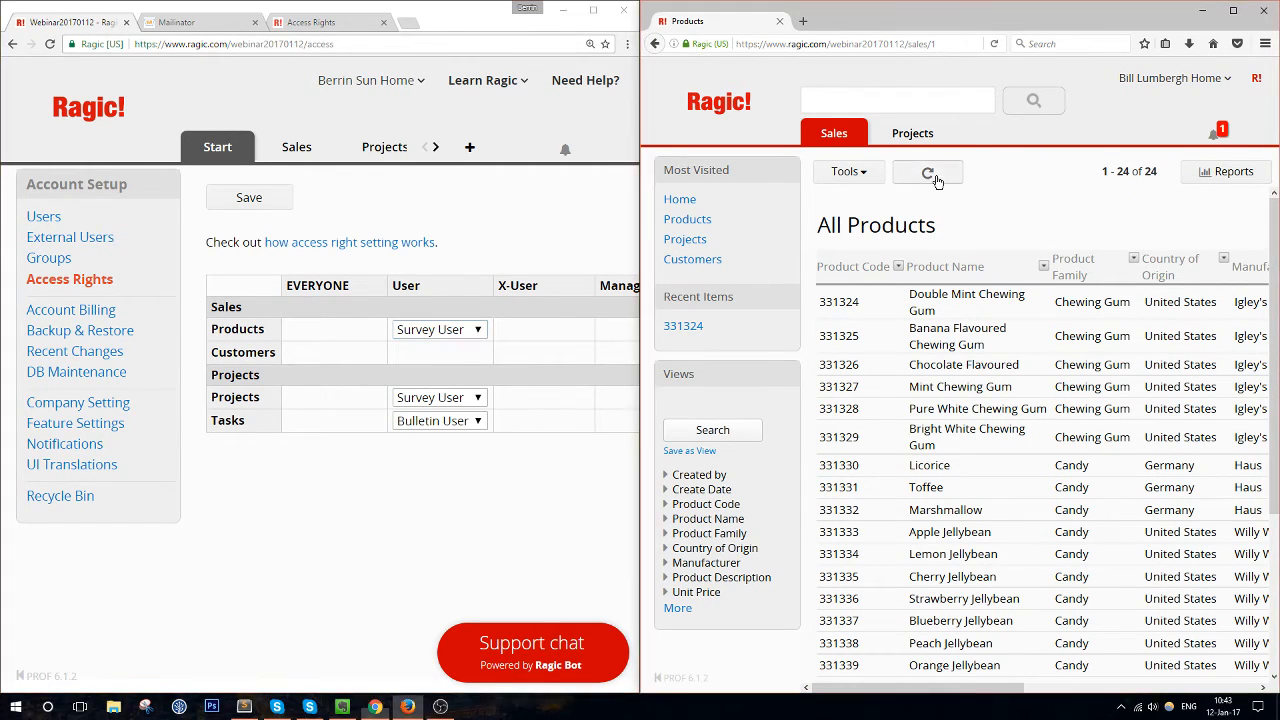
click(693, 200)
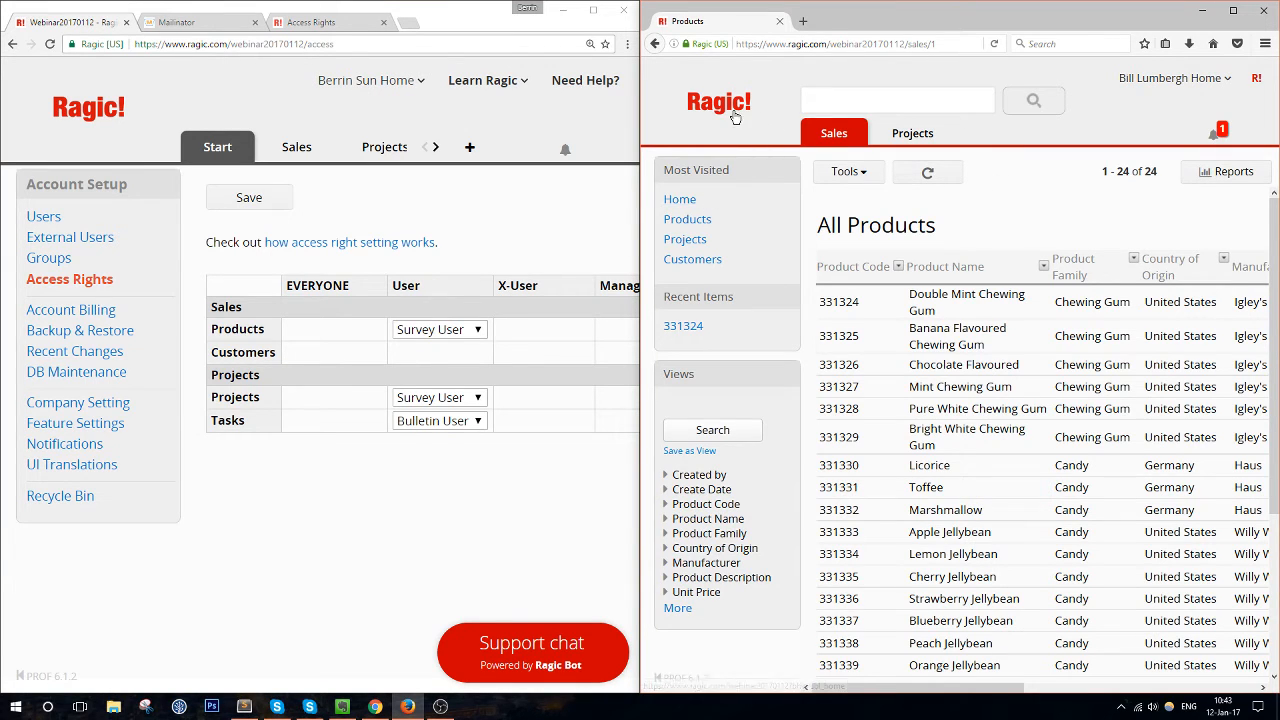
mouse_move(847, 134)
click(952, 224)
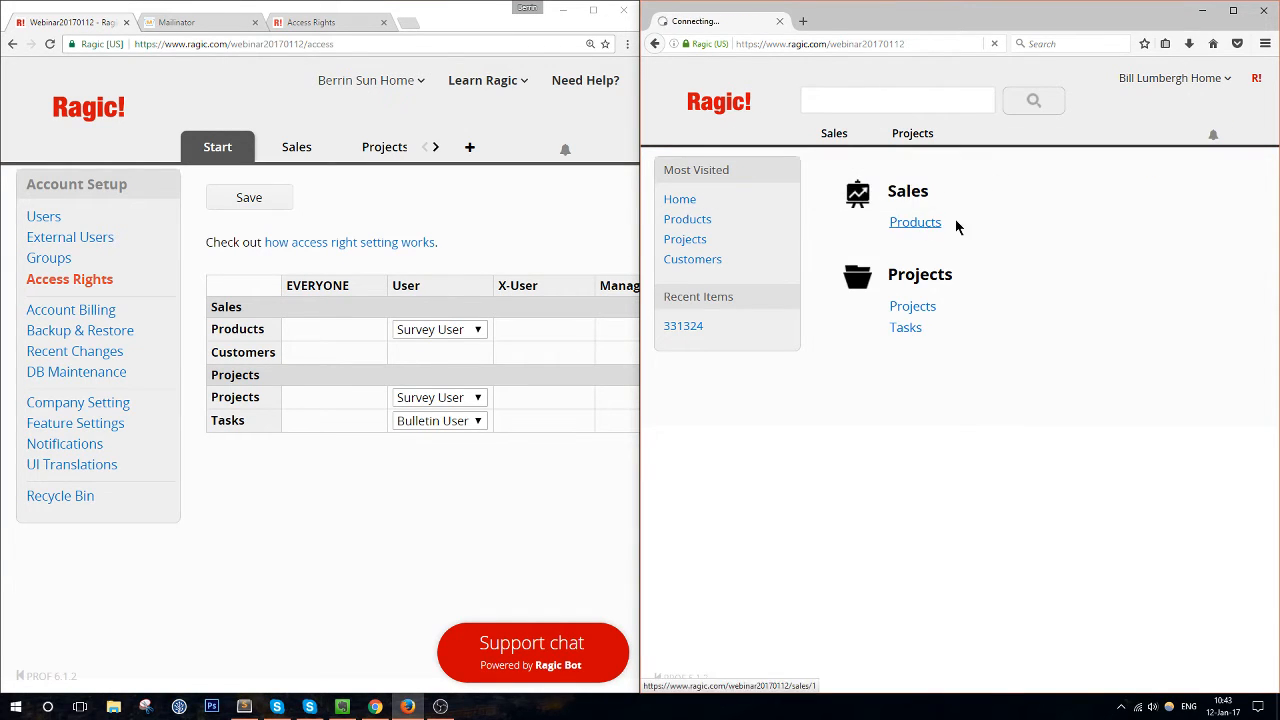
click(272, 191)
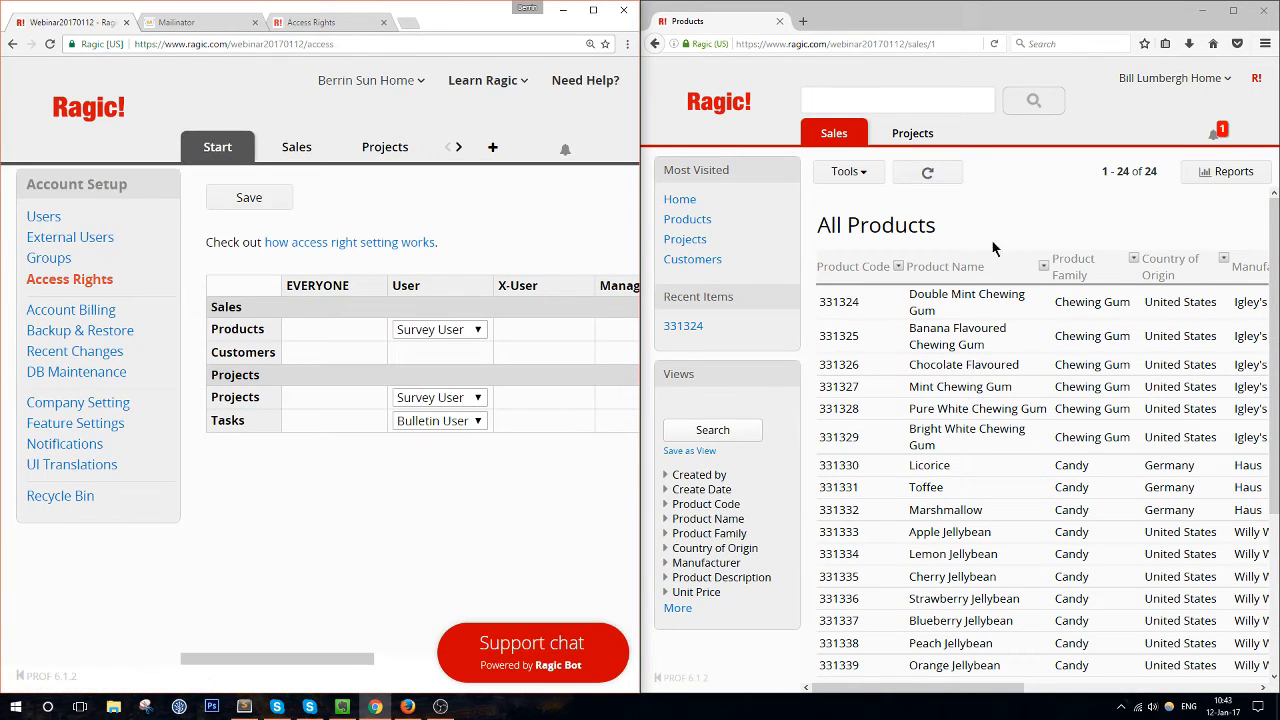
Return the second user to the Ragic home page and reload it
click(924, 243)
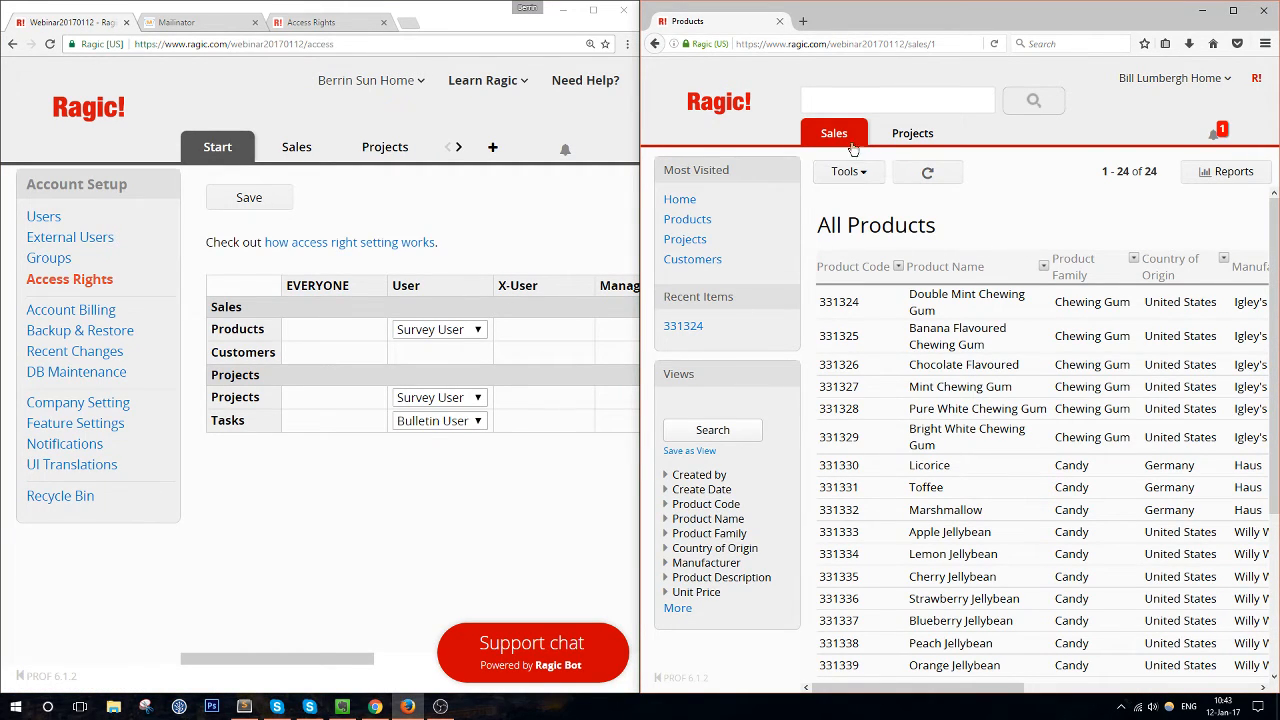
click(714, 113)
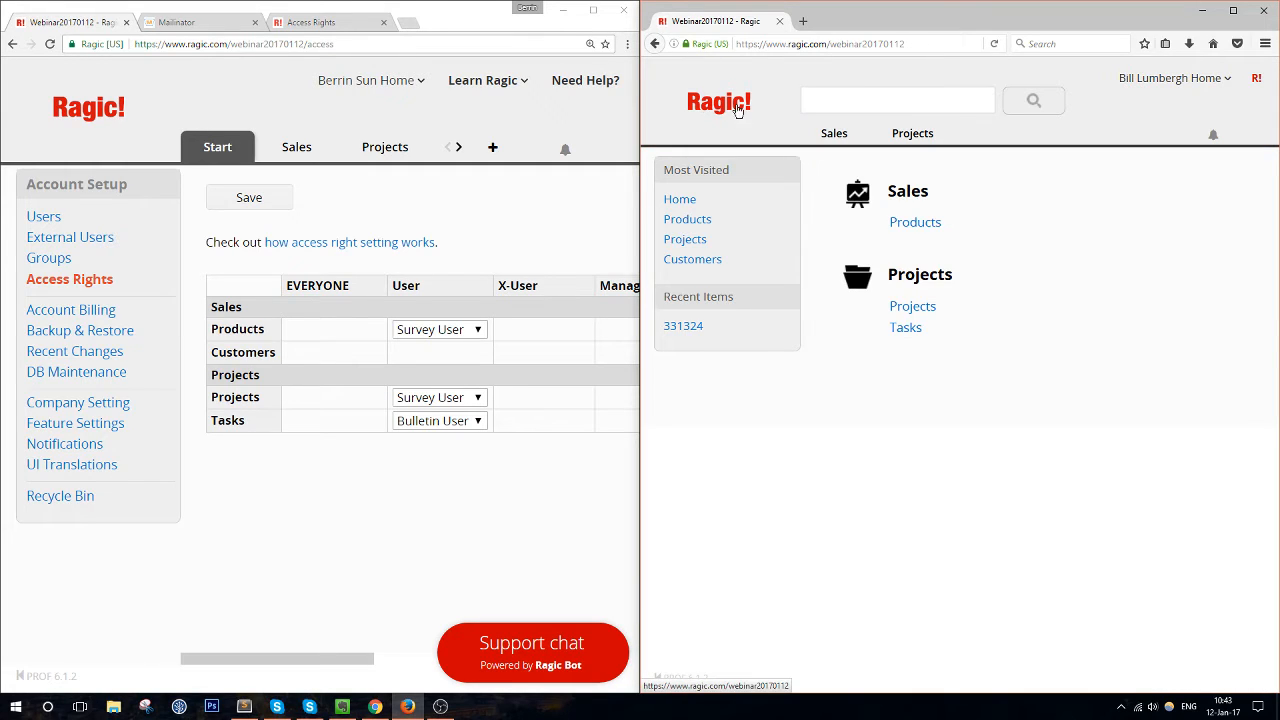
click(868, 43)
key(Return)
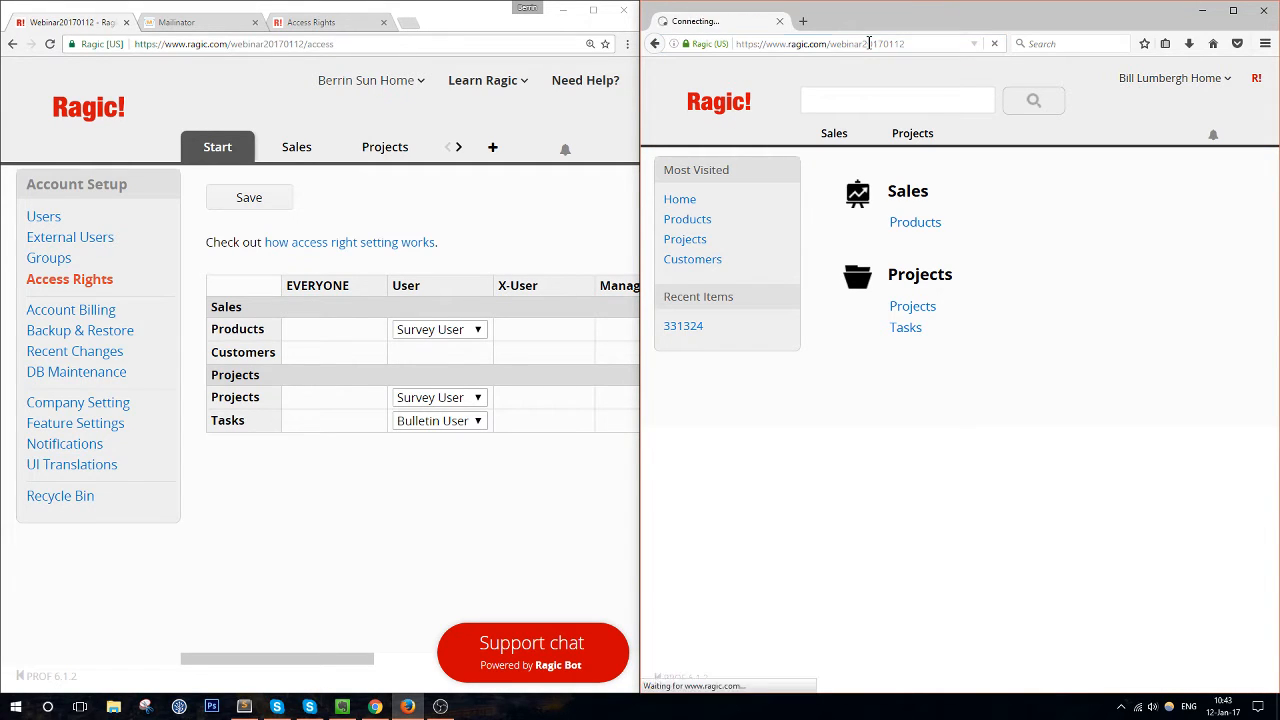
Open the All Products list as the test user to test the Survey User rights
click(922, 221)
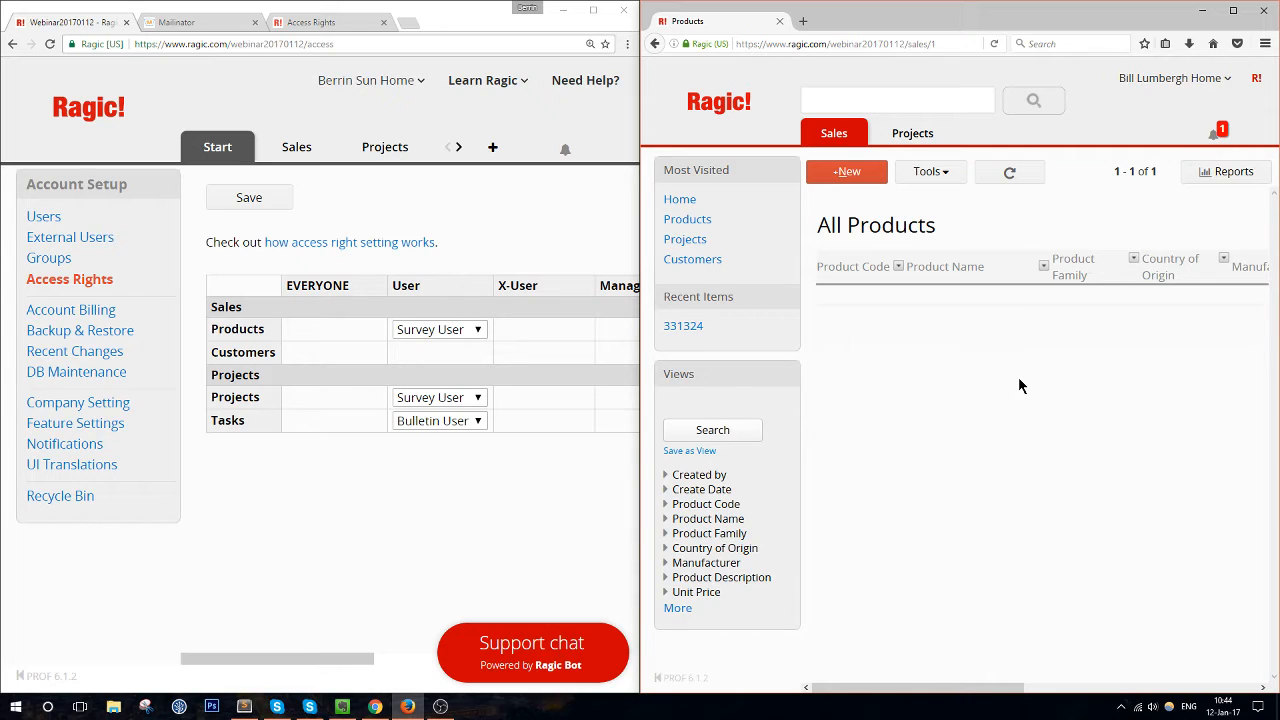
Change the User group's Products access to Bulletin User and save
click(460, 333)
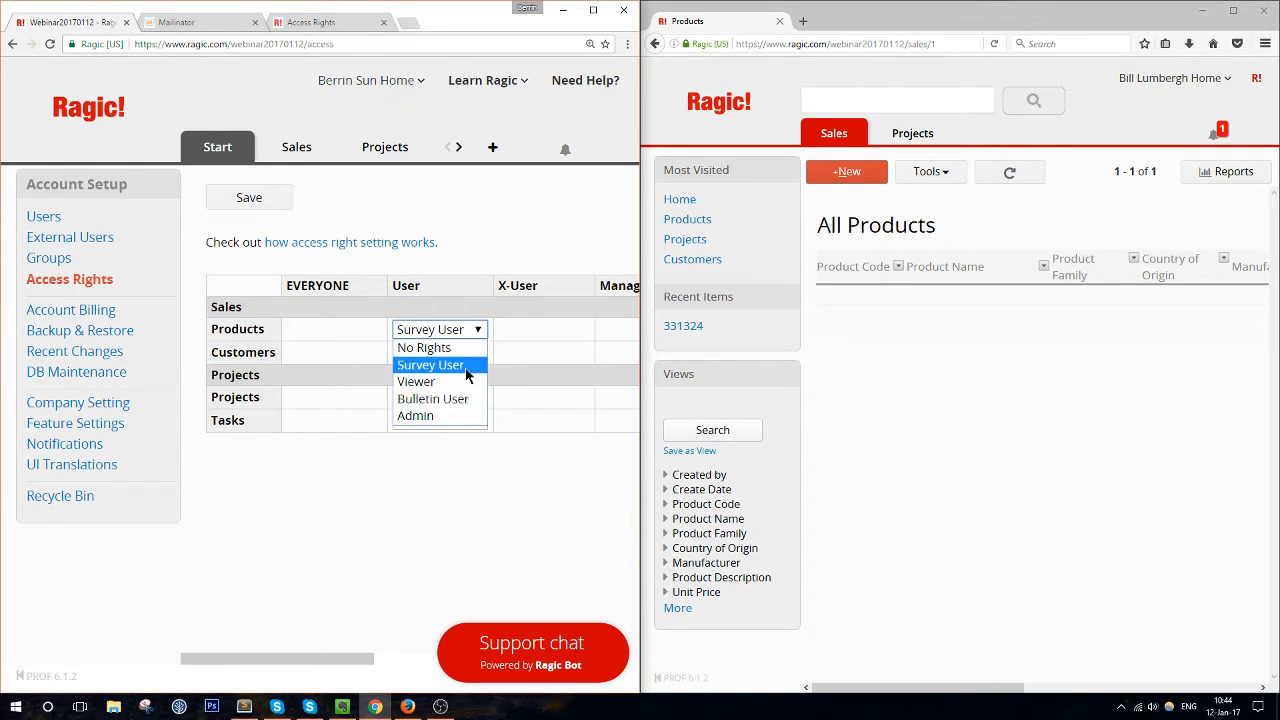
click(576, 524)
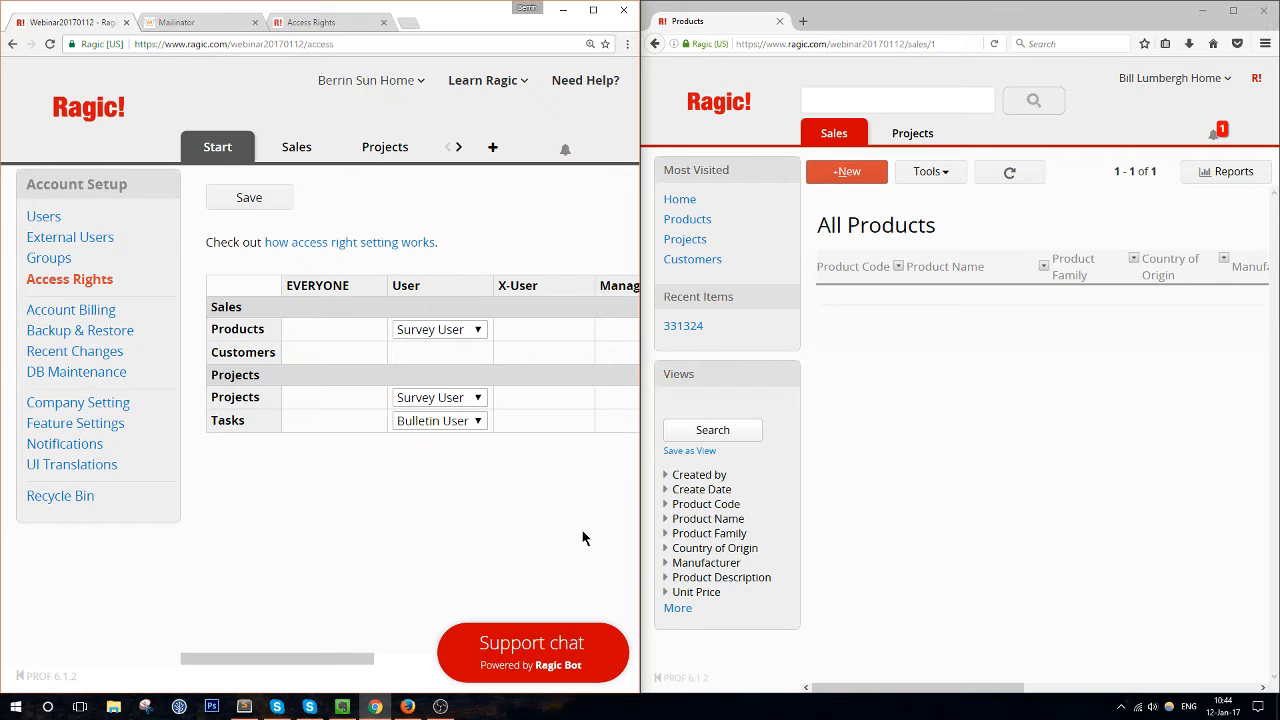
click(445, 330)
click(440, 399)
click(248, 205)
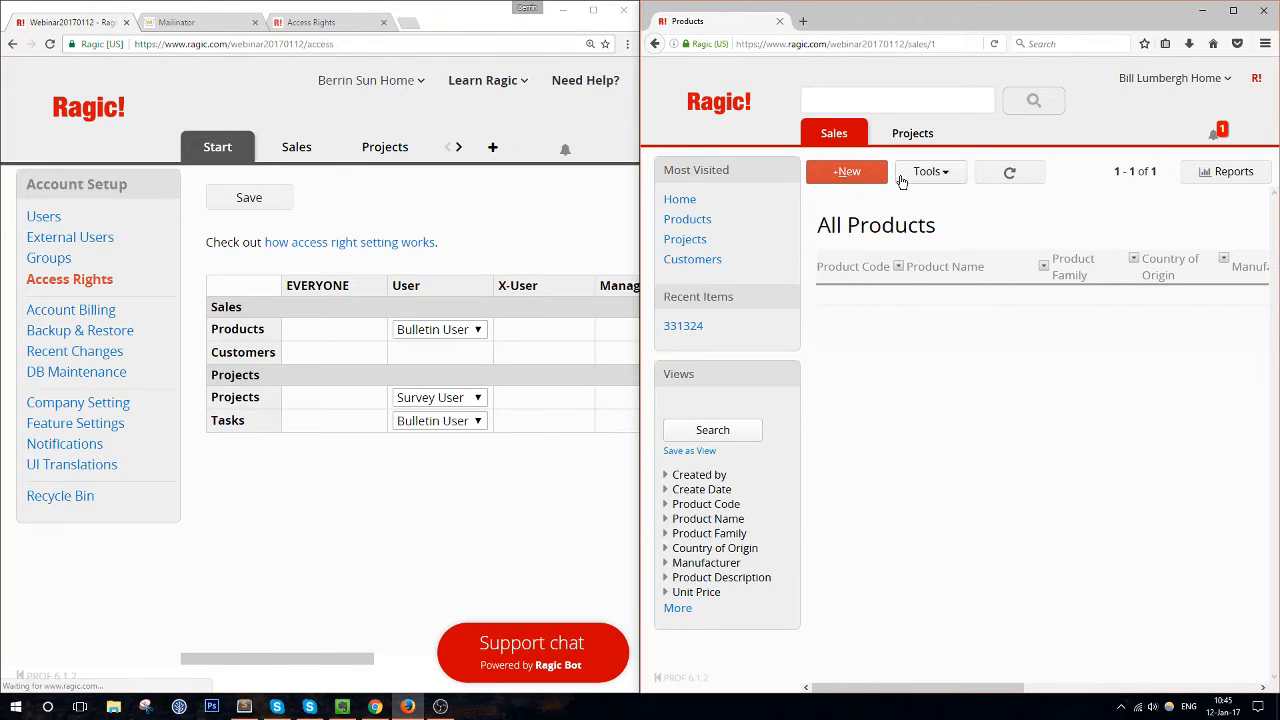
As the test user, view all 24 products, open Double Mint Chewing Gum, then open the access rights help
click(725, 97)
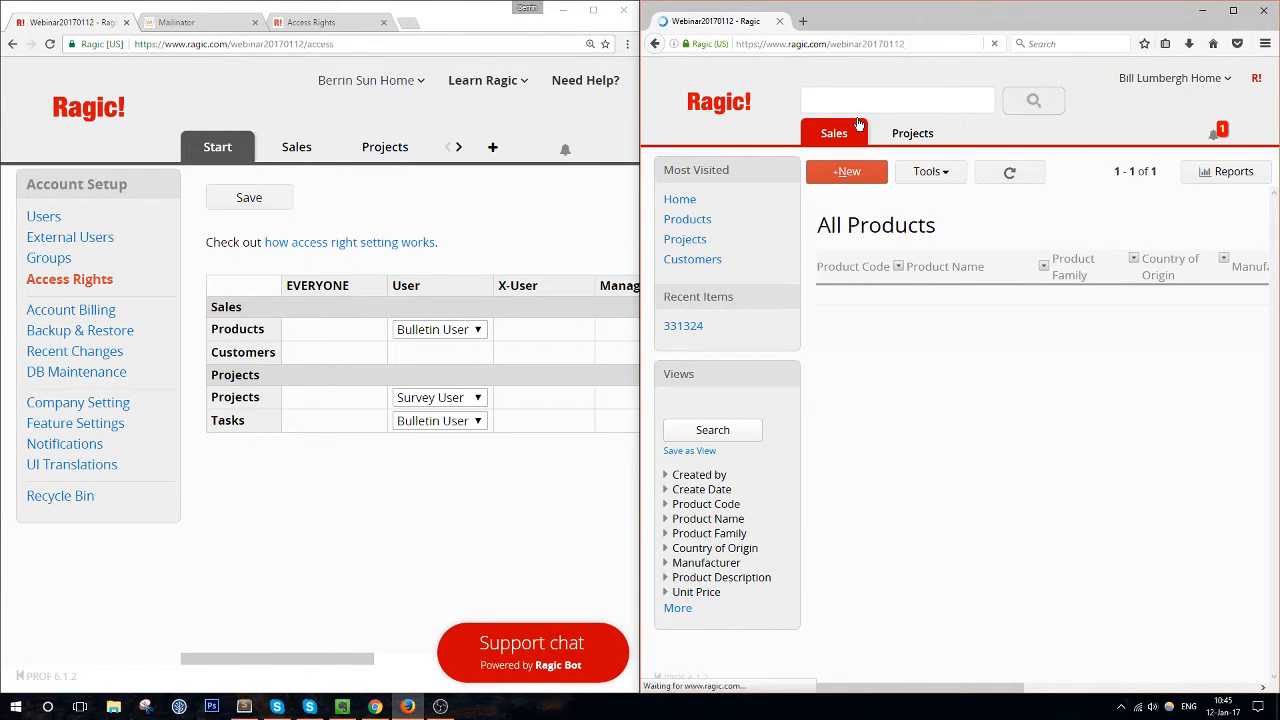
click(918, 223)
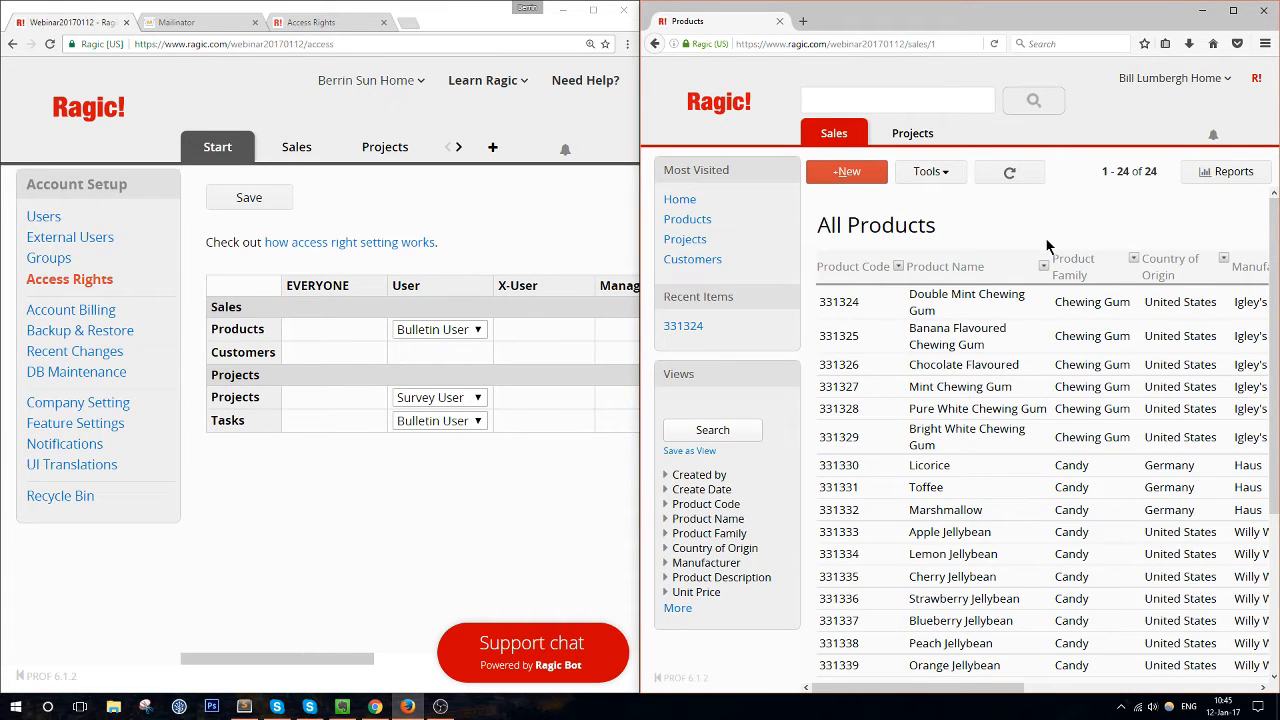
click(1044, 298)
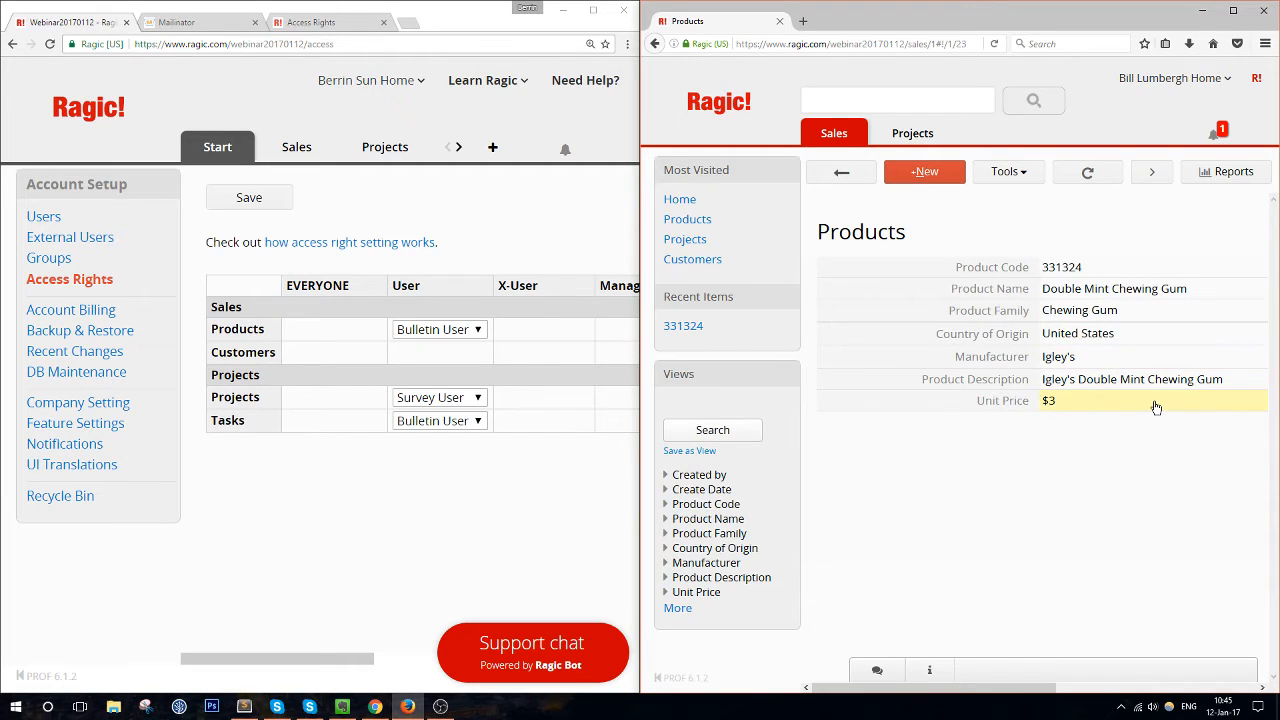
click(843, 172)
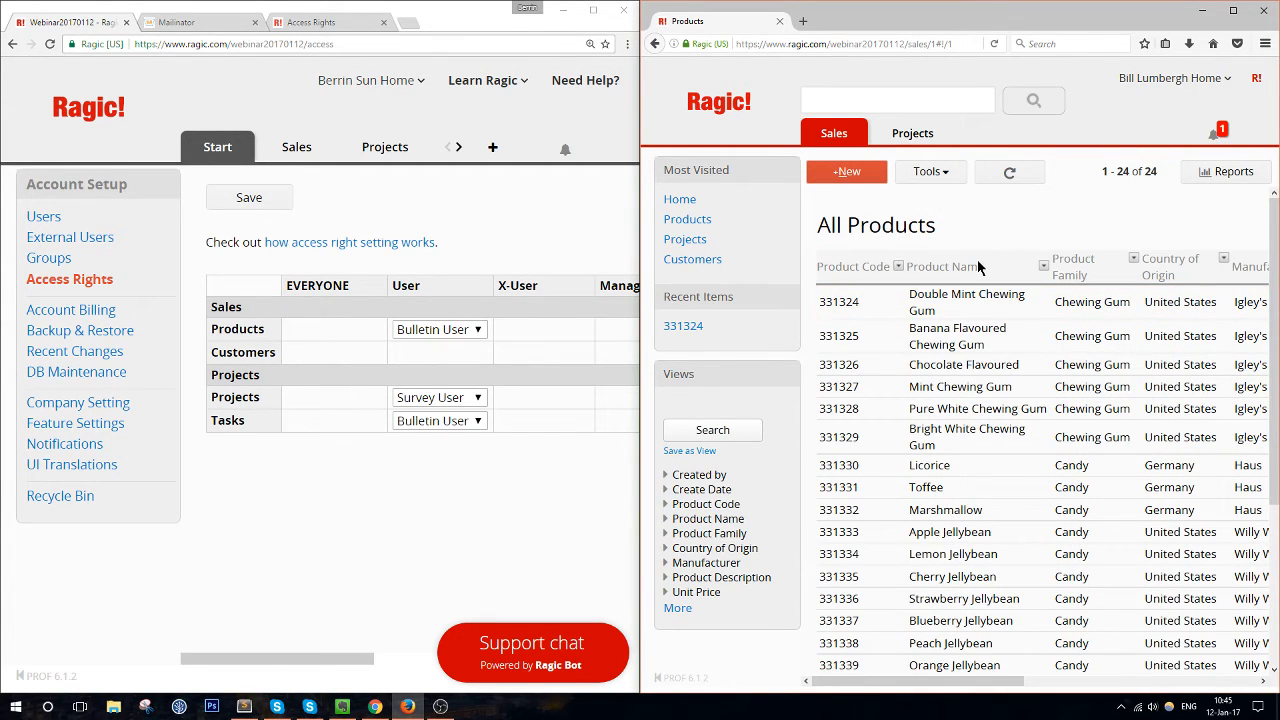
middle_click(333, 247)
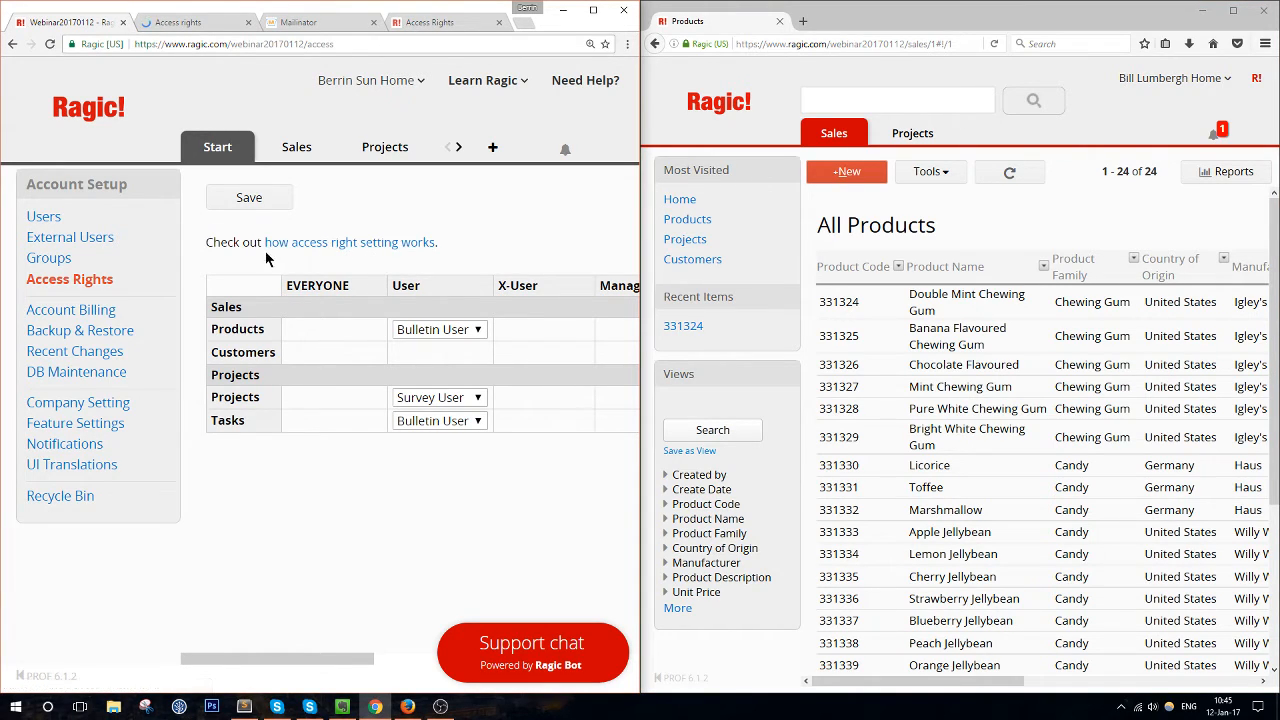
click(207, 23)
Maximize the help window and scroll to the Levels of Access Rights table, reviewing the Admin row
click(593, 10)
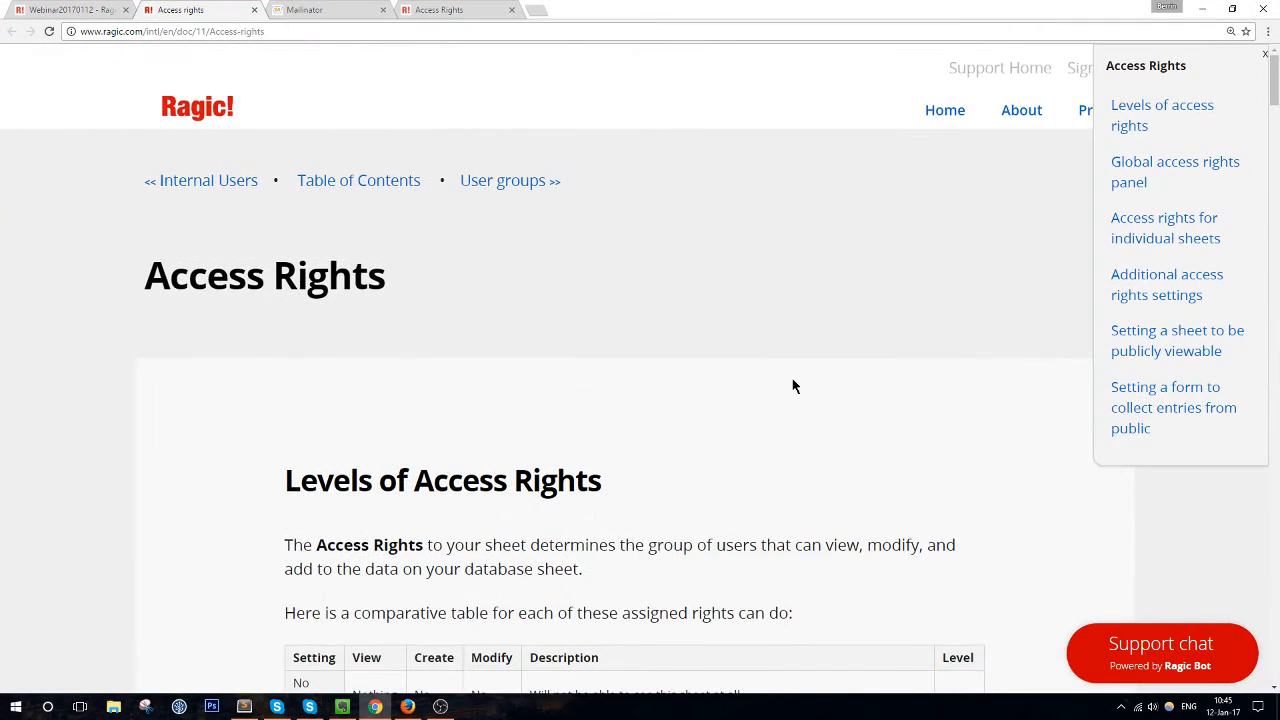
scroll(793, 386, down, 4)
drag(308, 441, 521, 470)
click(521, 473)
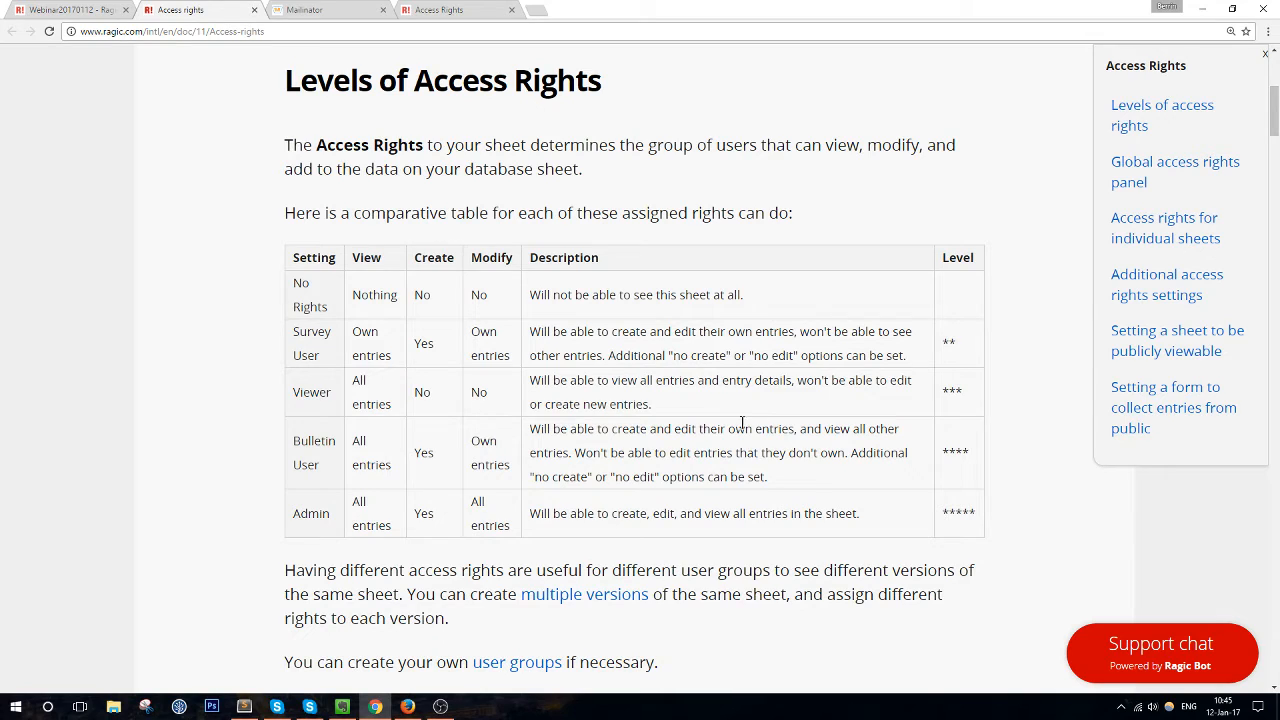
drag(298, 512, 968, 516)
click(968, 516)
right_click(377, 510)
click(575, 514)
Dock the help page in the left half and review the Survey User and Admin rows of the rights table
drag(703, 8, 2, 200)
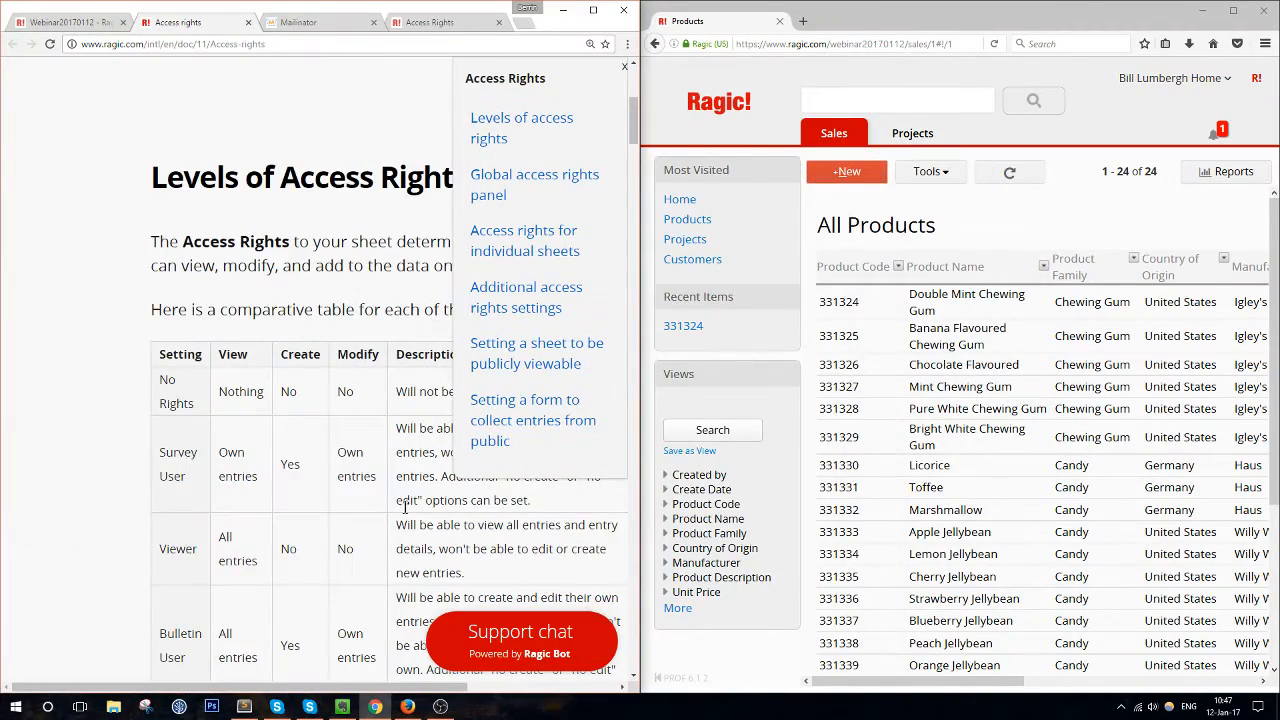
scroll(398, 508, down, 1)
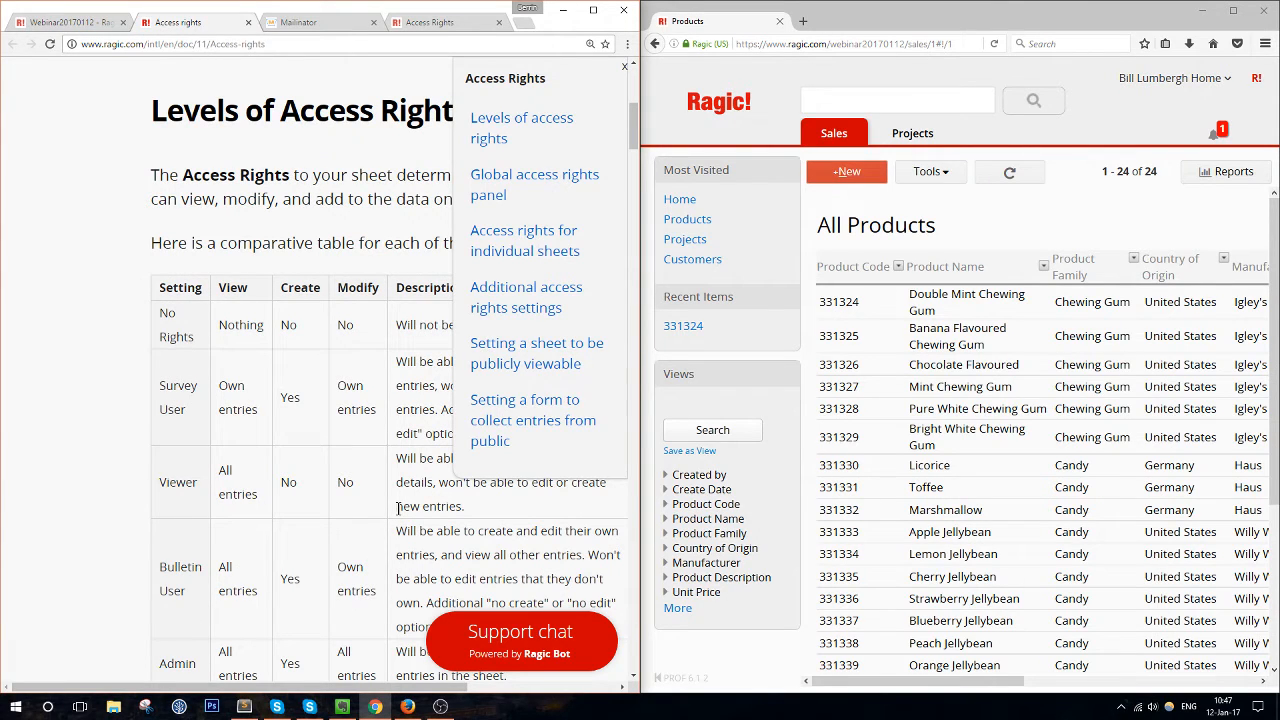
scroll(398, 508, down, 1)
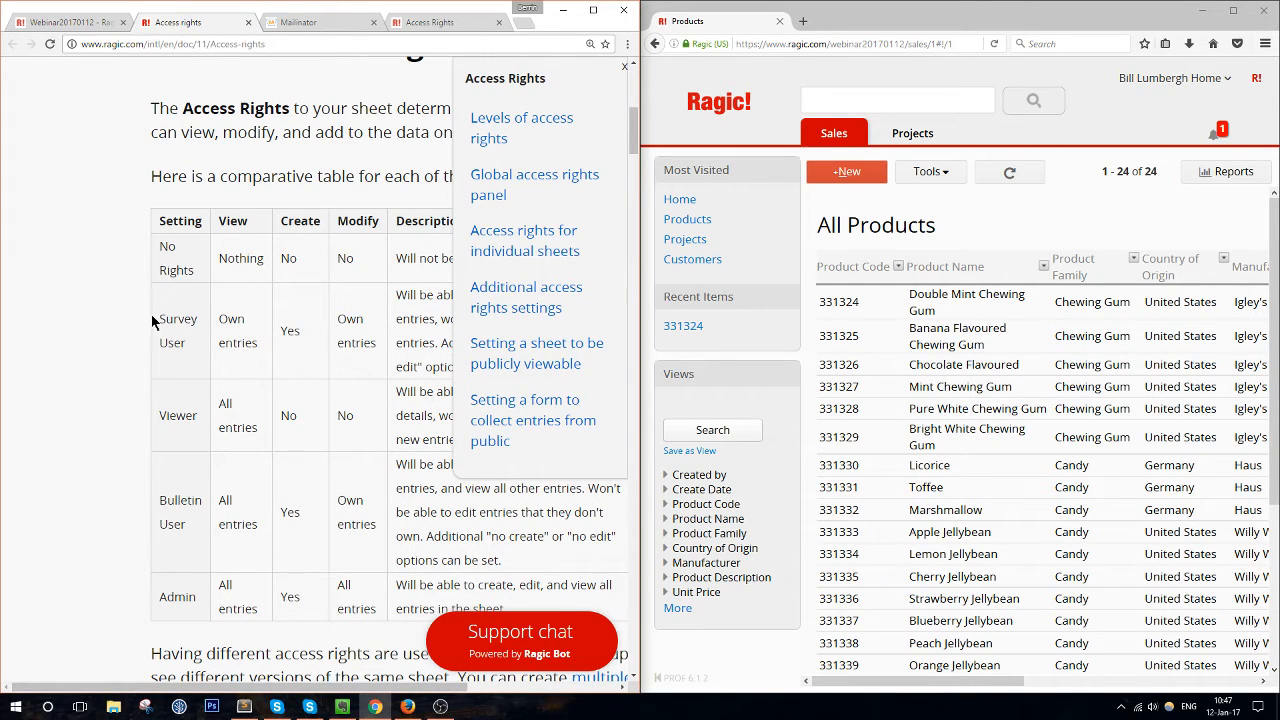
drag(155, 318, 301, 364)
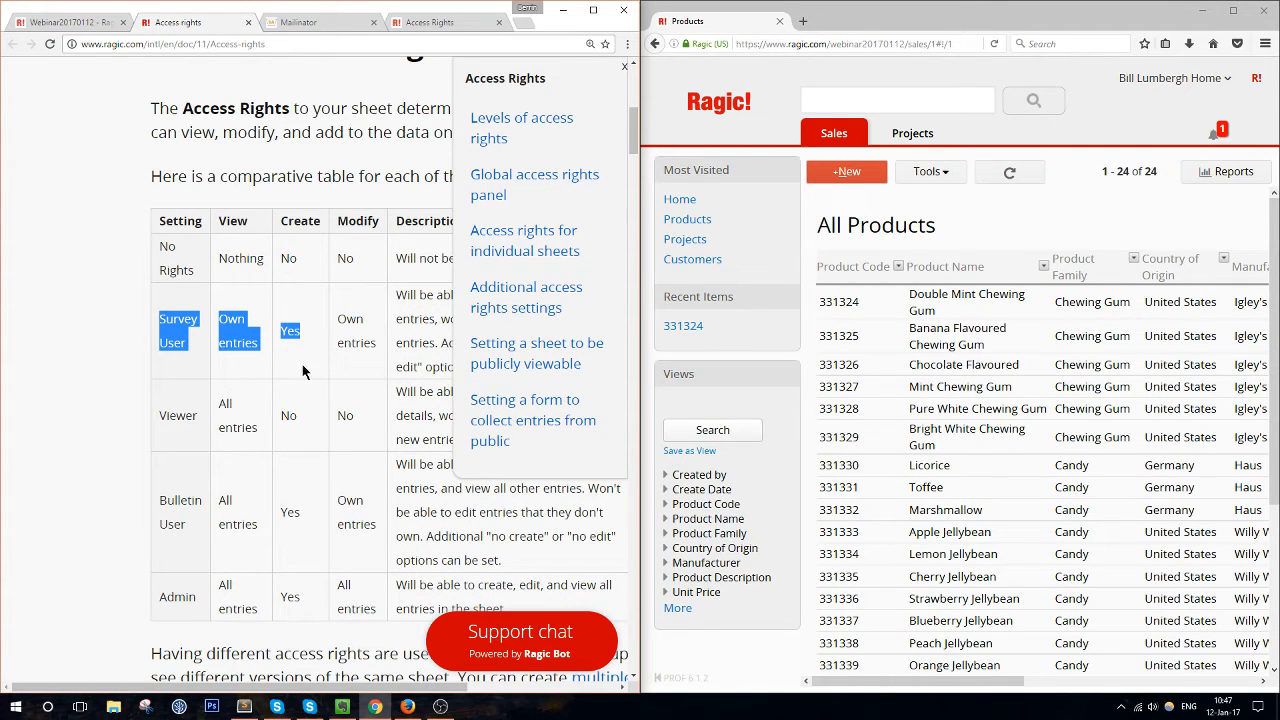
drag(149, 626, 257, 614)
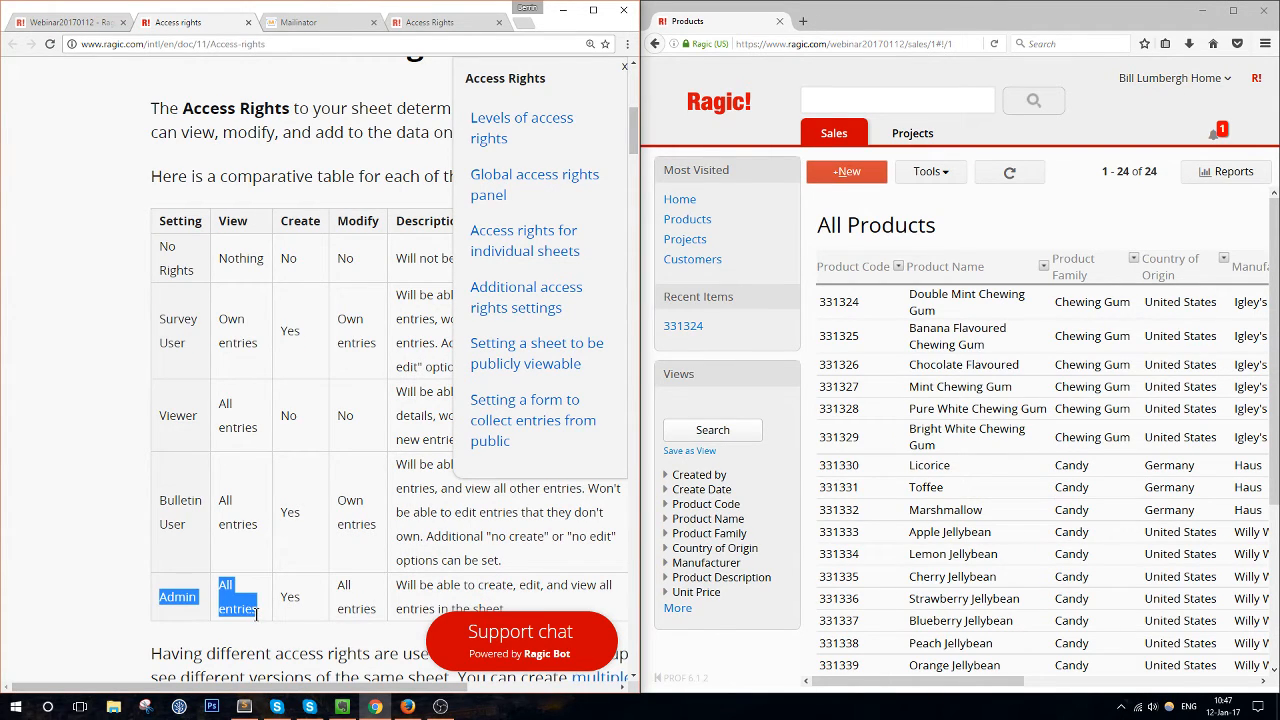
click(257, 614)
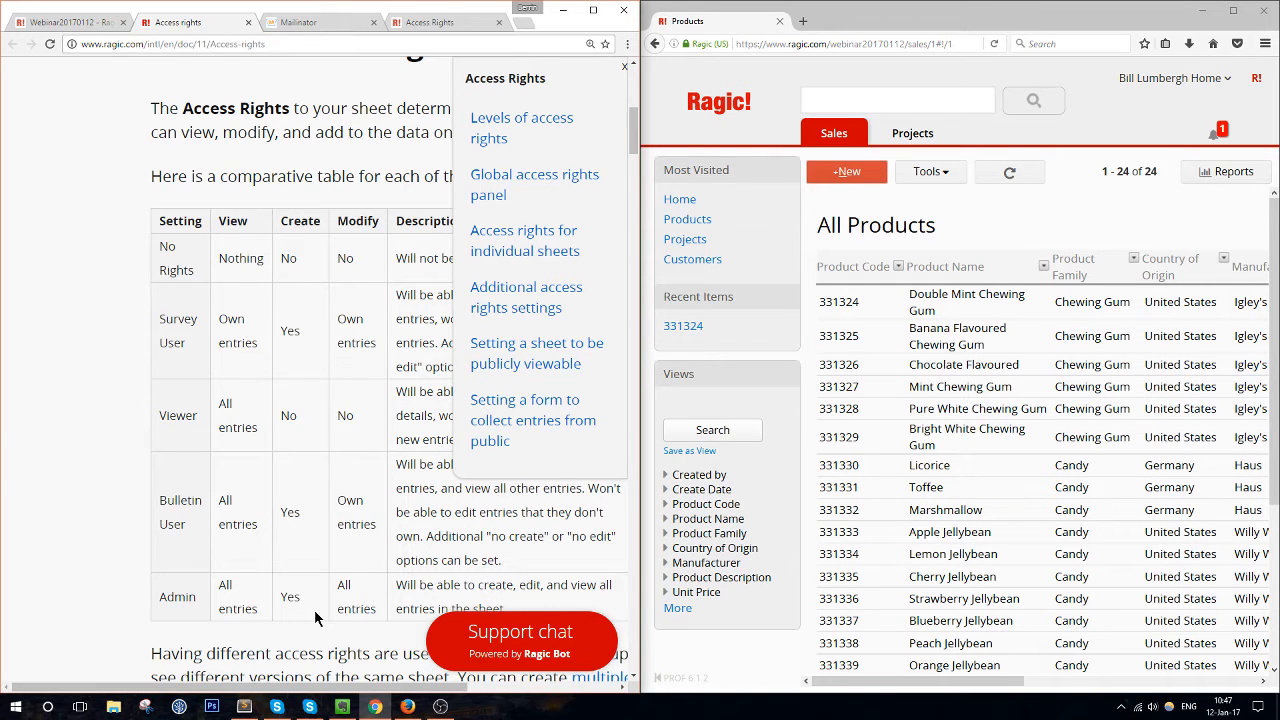
scroll(315, 618, up, 4)
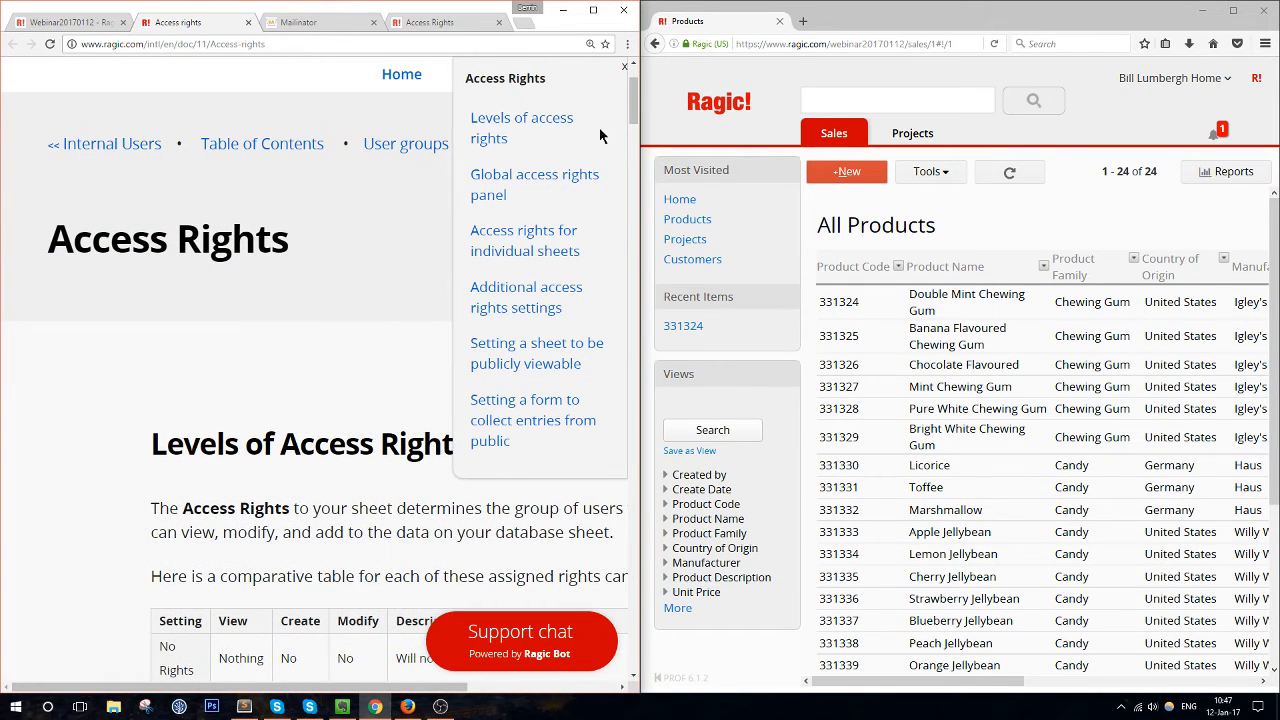
scroll(531, 345, down, 2)
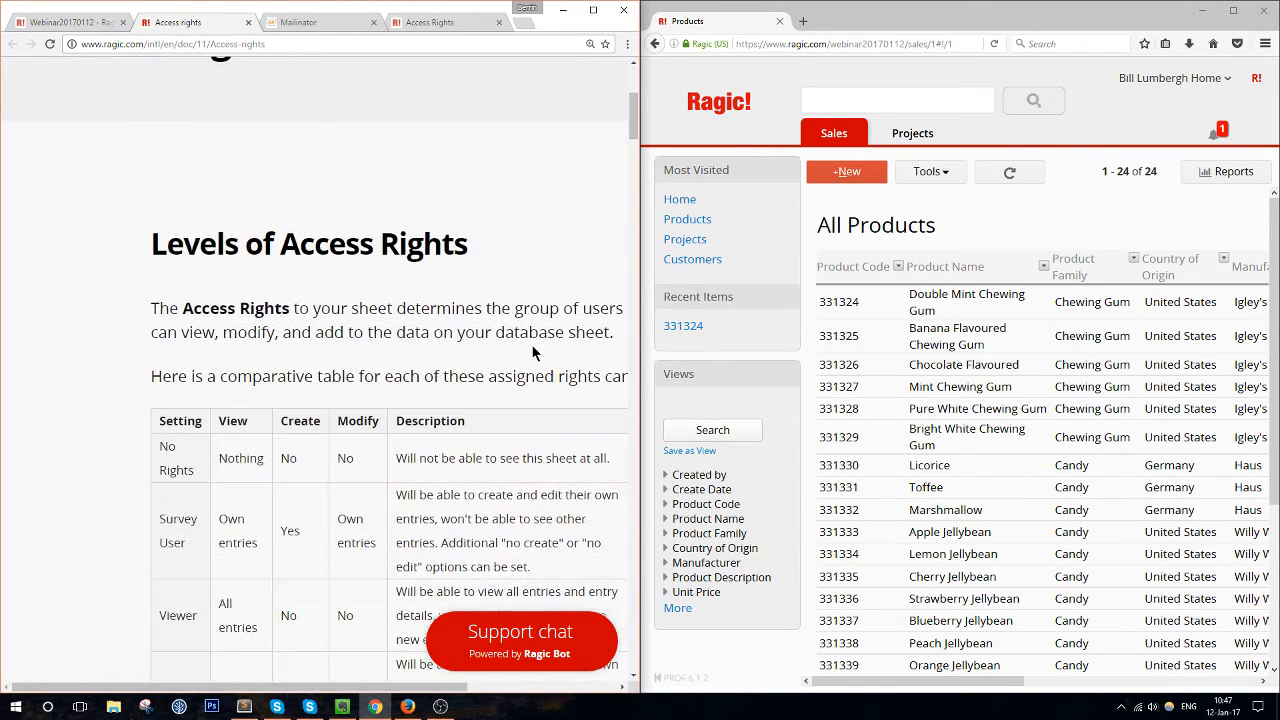
scroll(531, 345, down, 3)
Leave the User group at No Rights on Customers, then open the Sales Products sheet
click(62, 23)
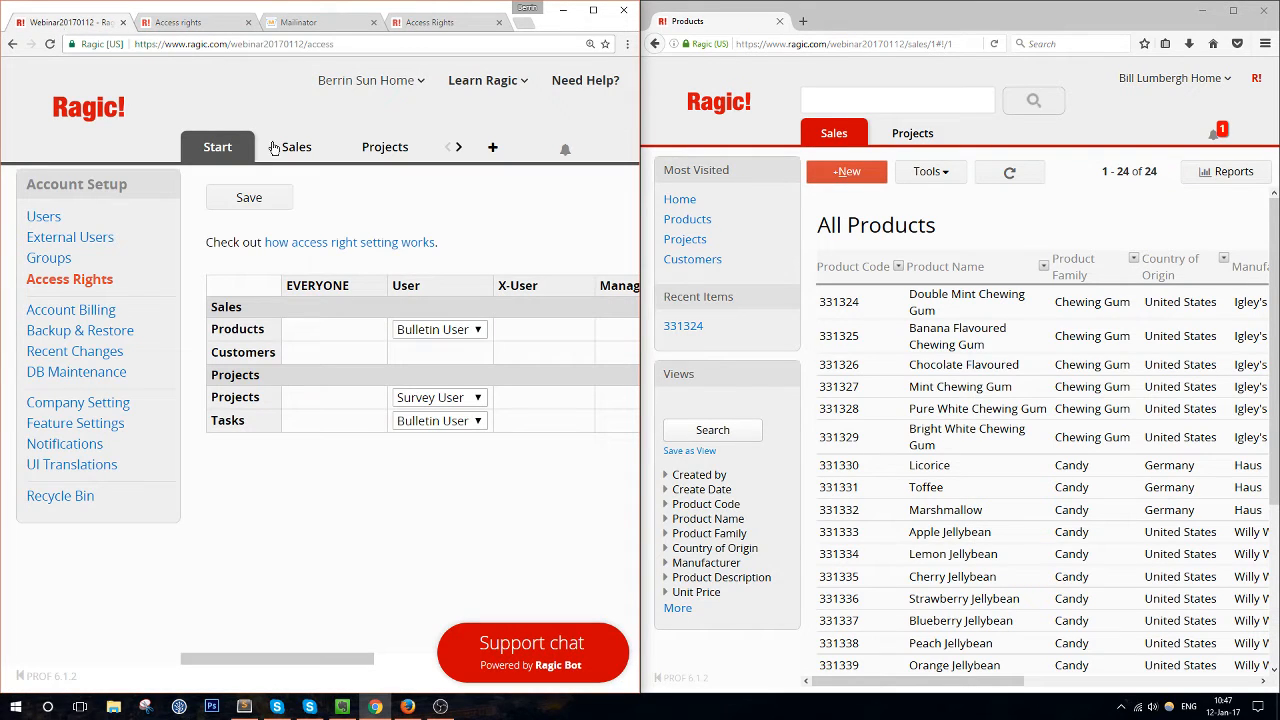
mouse_move(214, 145)
drag(309, 658, 257, 669)
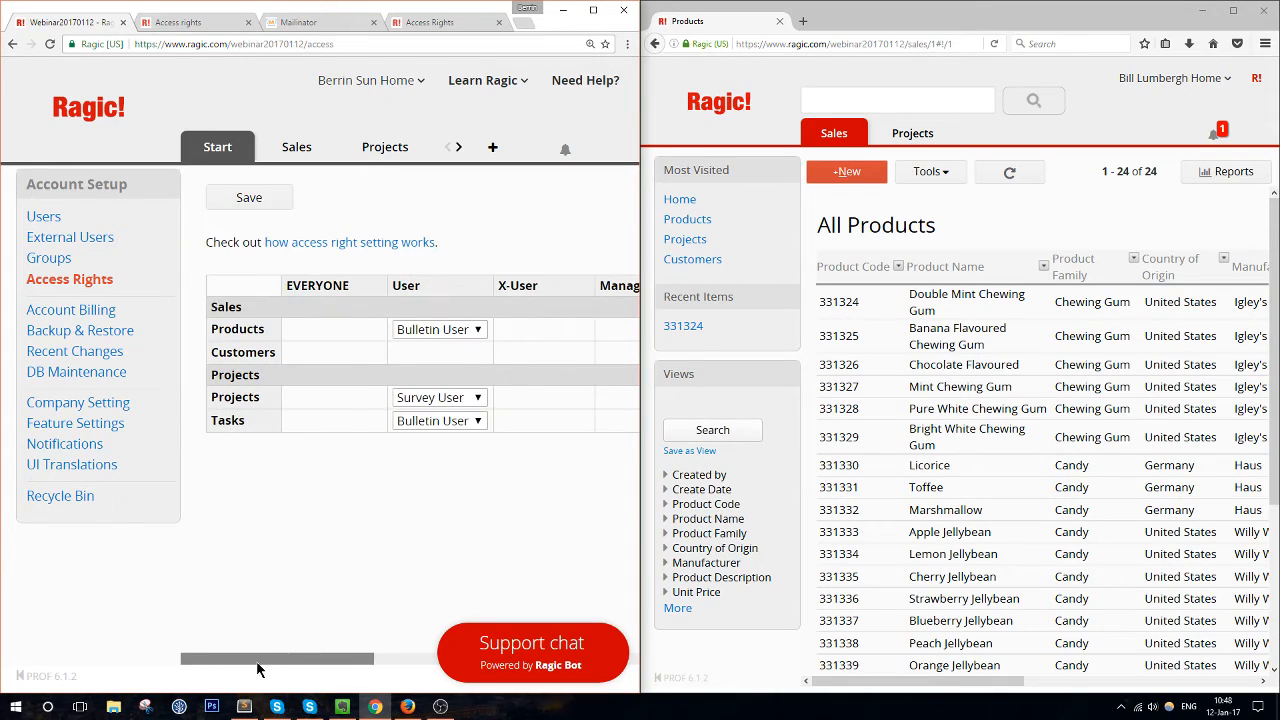
click(425, 352)
click(433, 356)
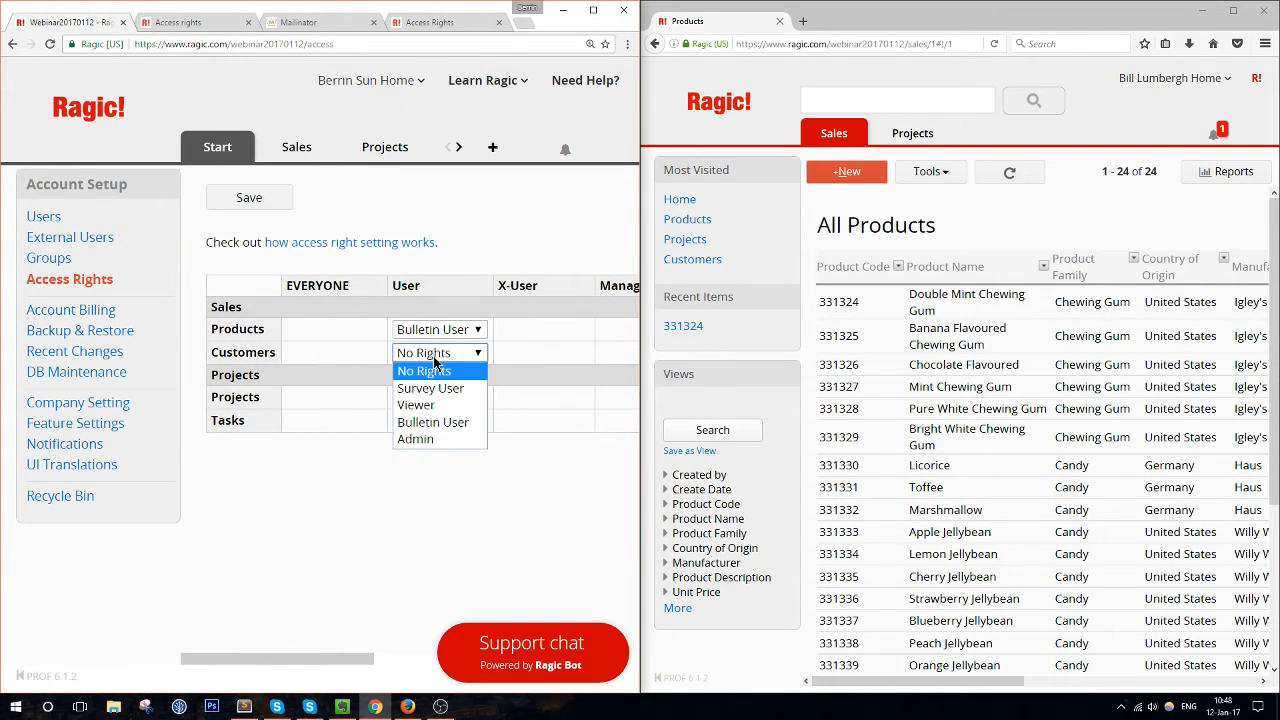
click(424, 371)
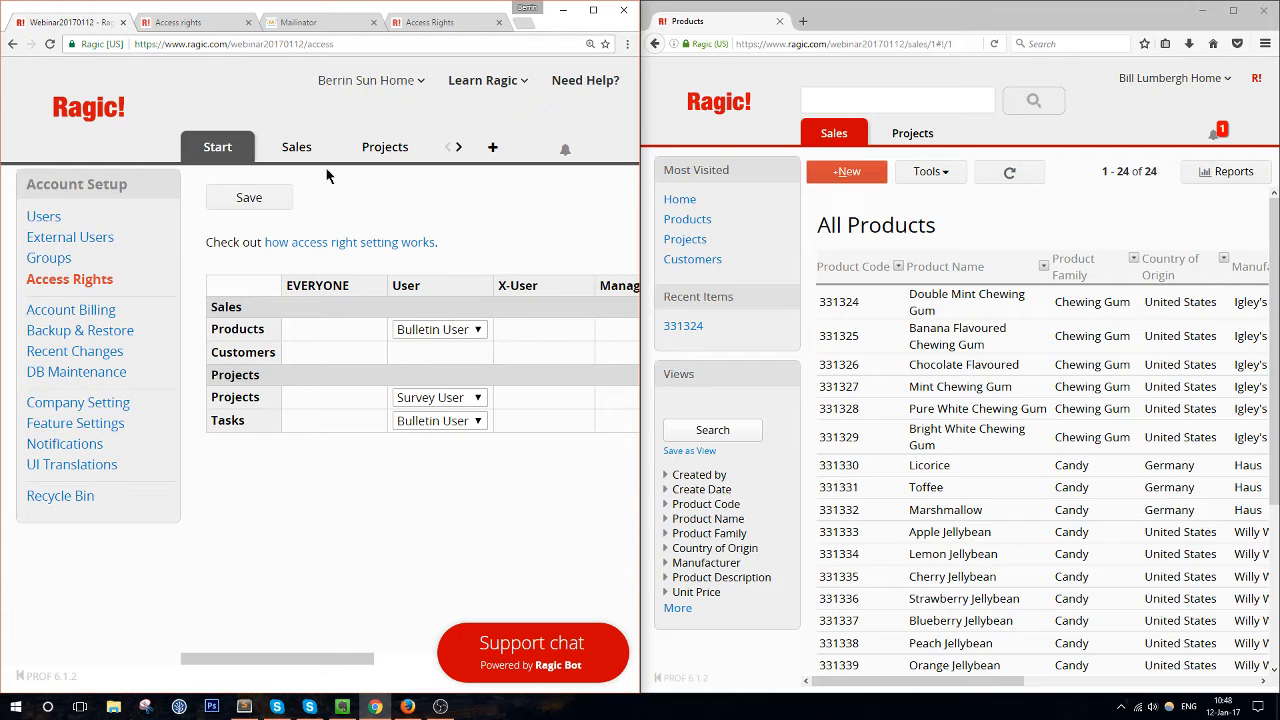
mouse_move(305, 152)
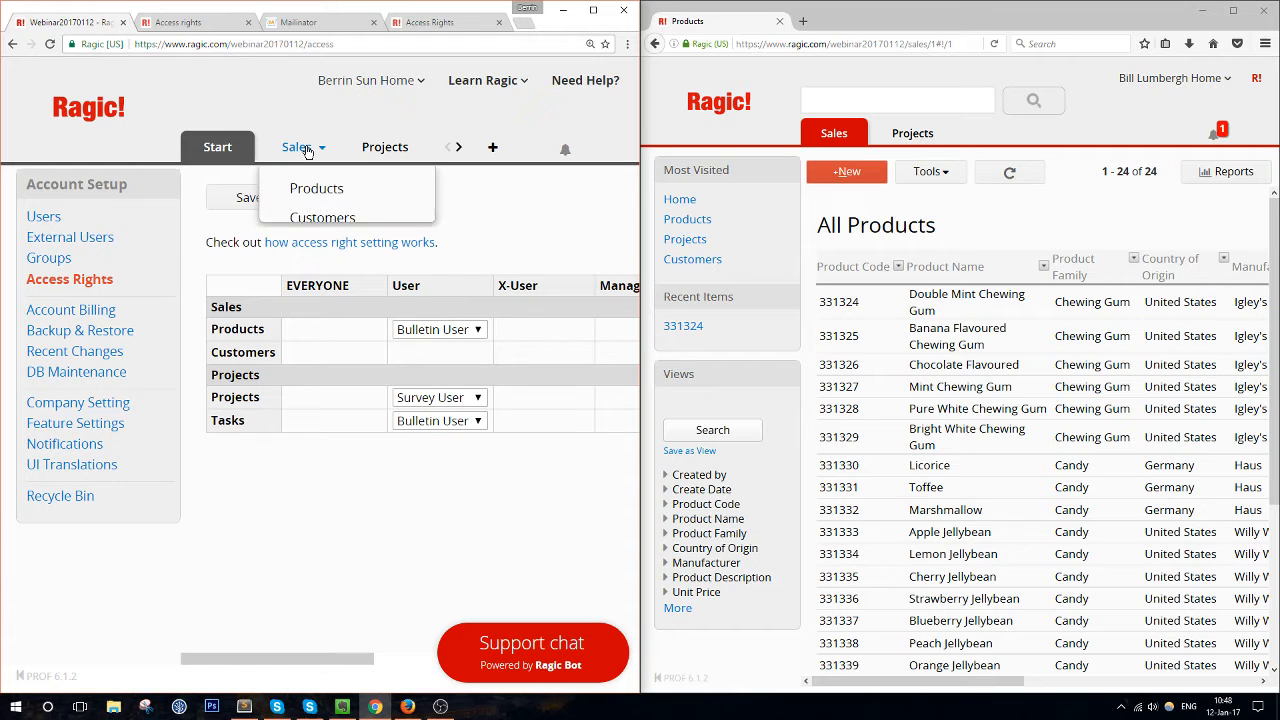
click(327, 197)
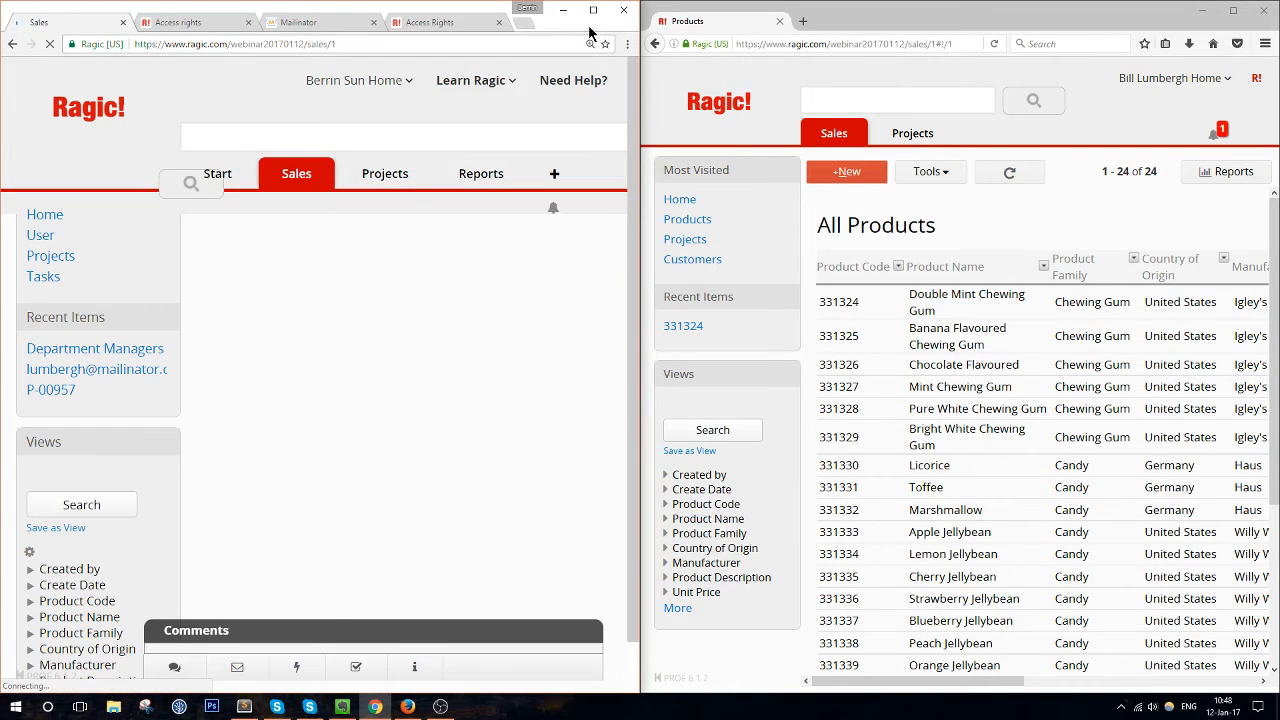
Give the Department Managers group Admin rights in the Products form's access rights
click(593, 10)
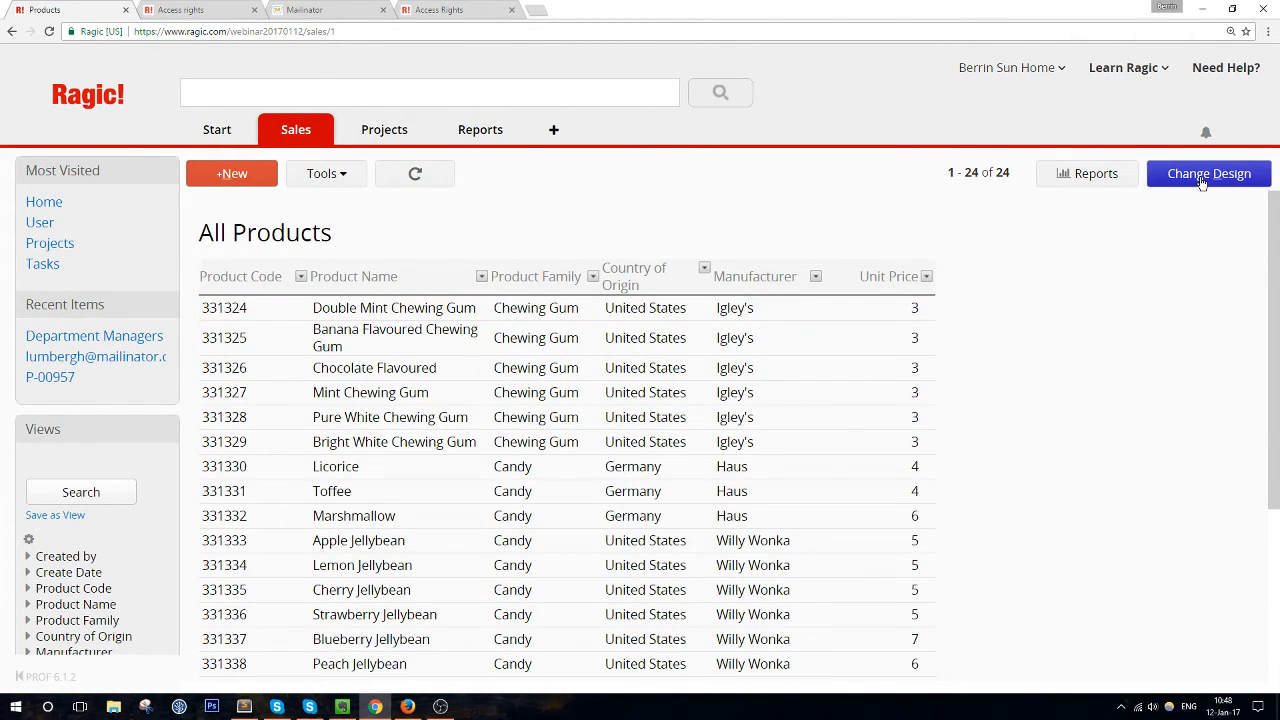
click(1203, 180)
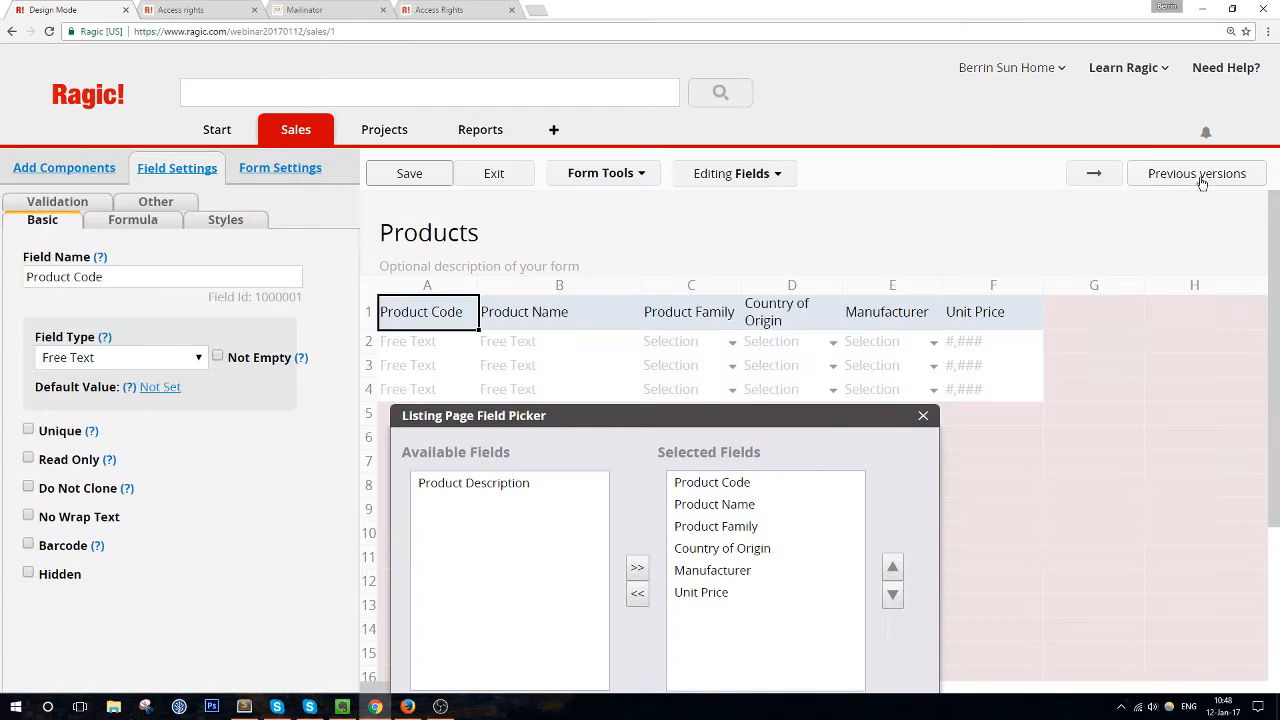
click(296, 172)
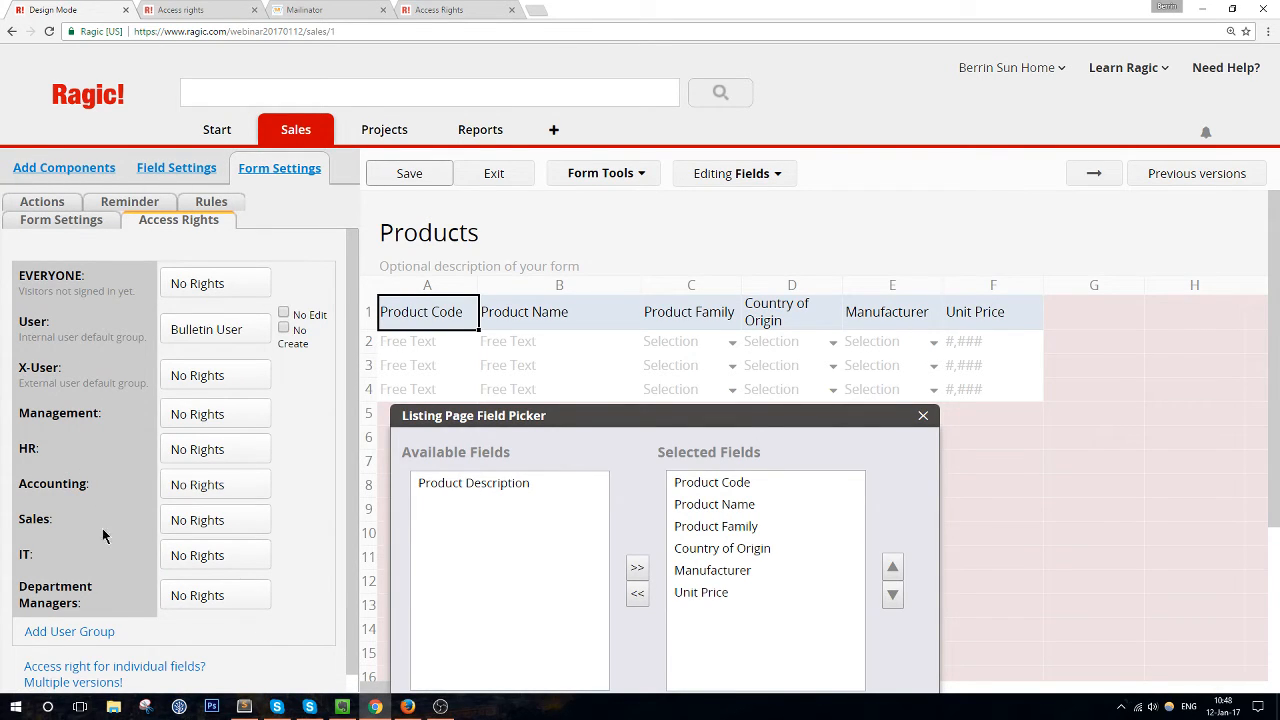
click(197, 596)
click(246, 632)
Change the User group's Products rights from Bulletin User to Survey User, then exit design mode
click(223, 328)
click(232, 419)
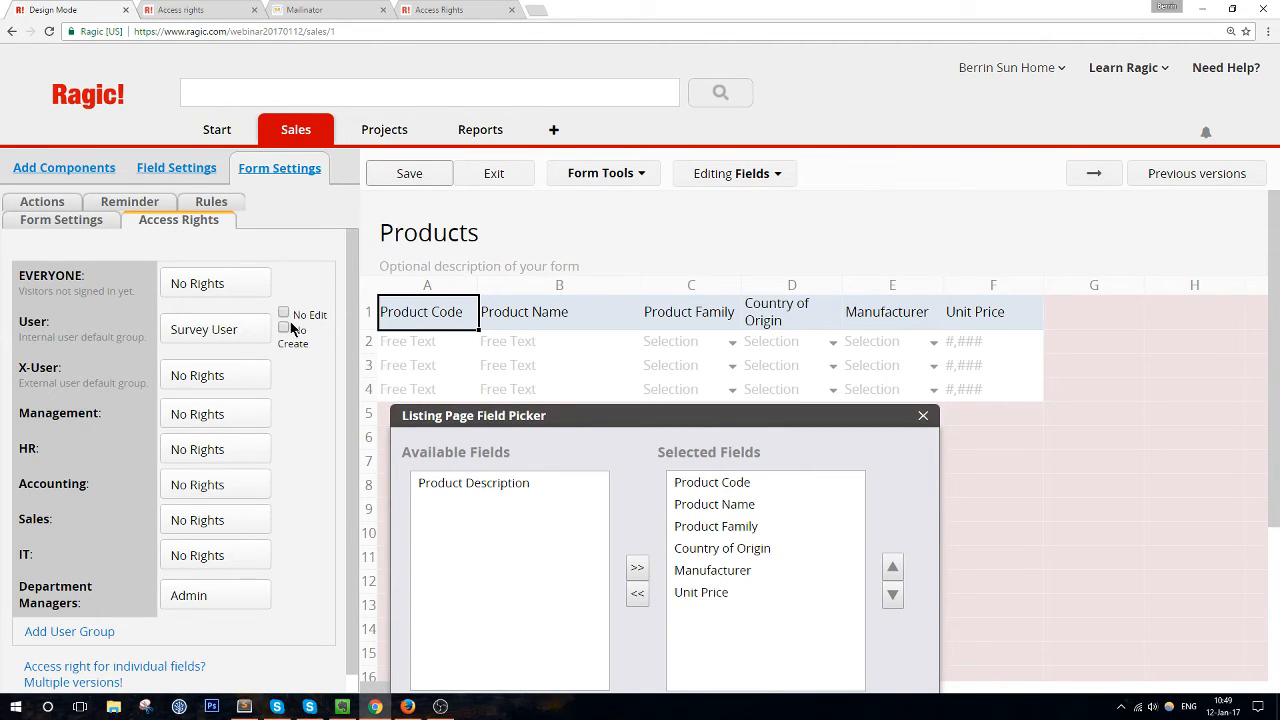
click(197, 334)
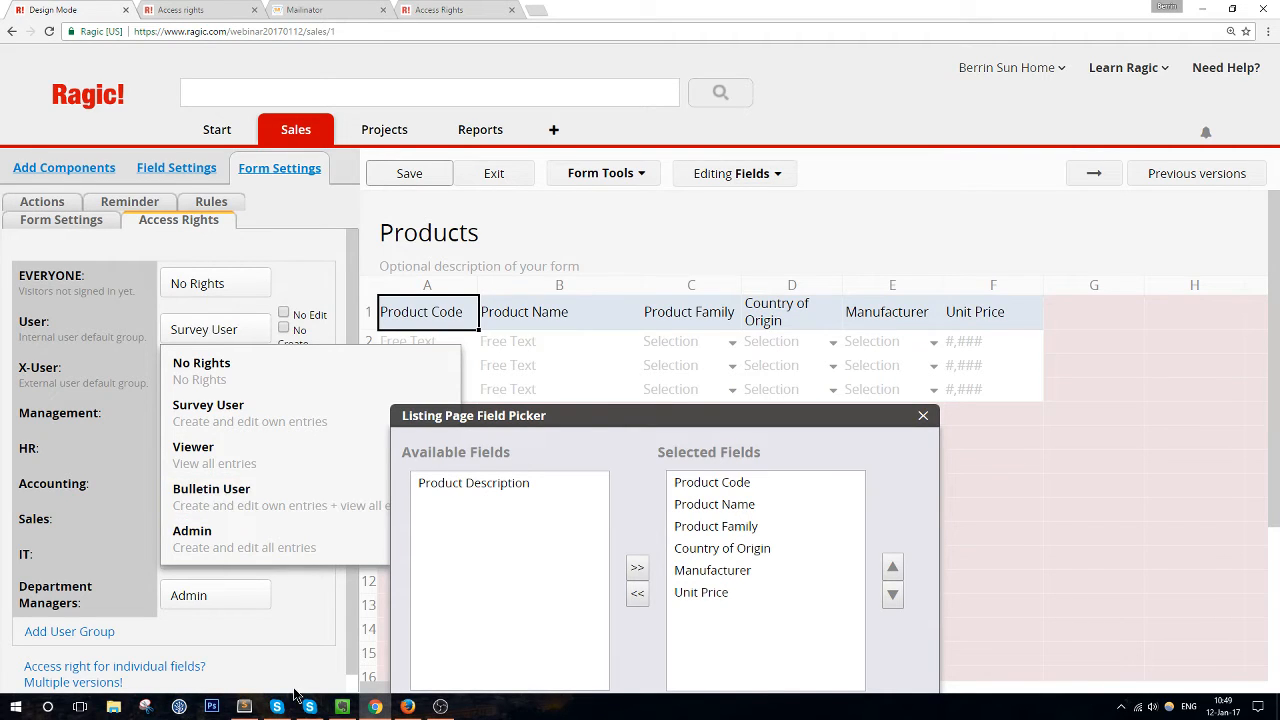
scroll(286, 662, down, 1)
scroll(286, 662, up, 1)
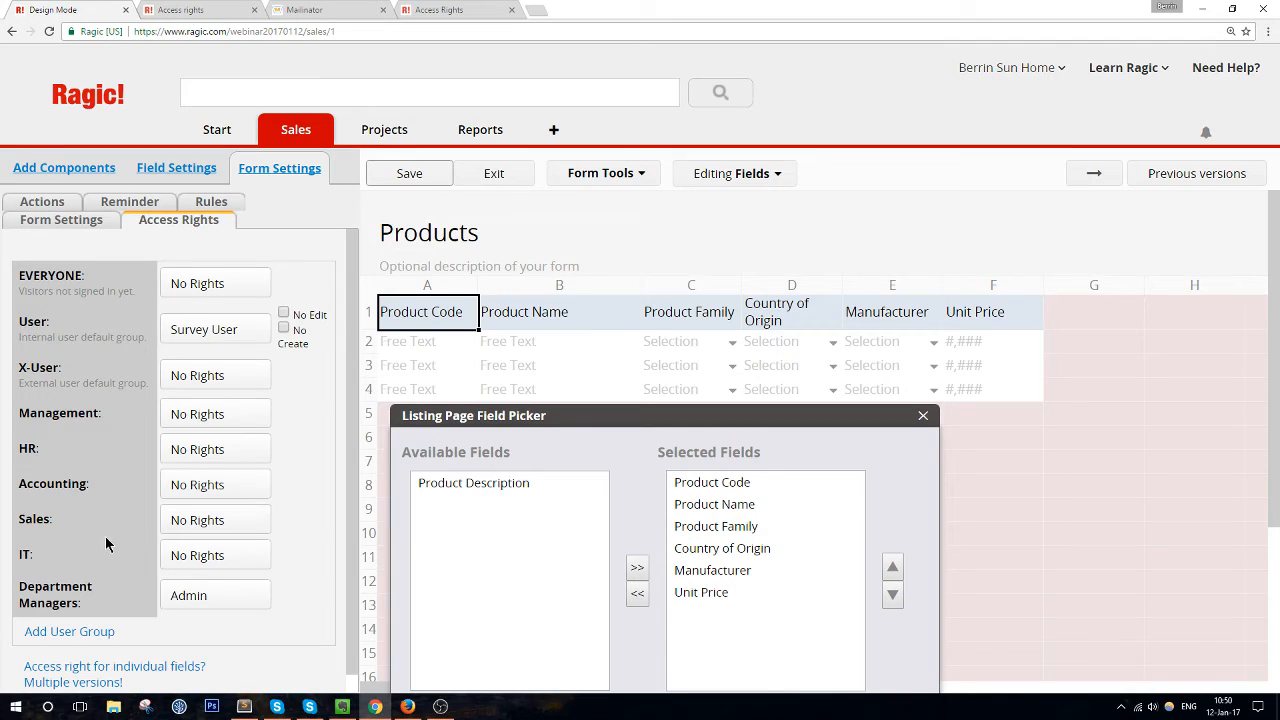
click(232, 338)
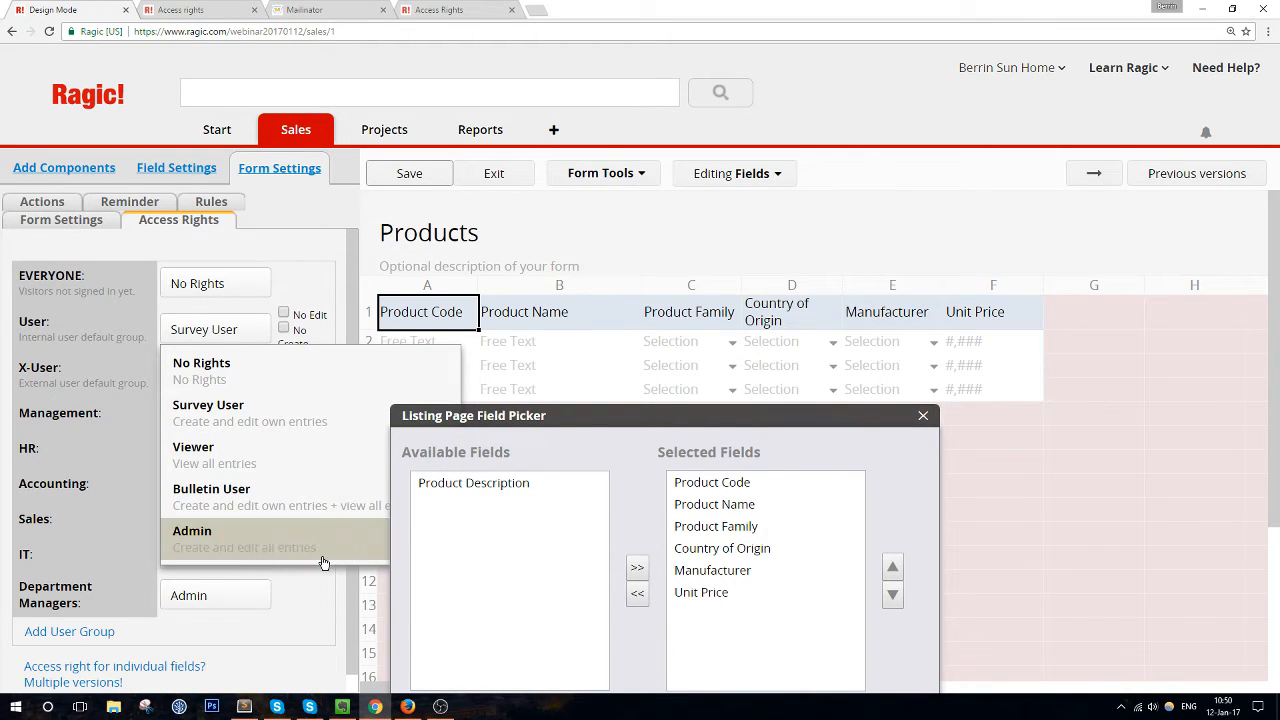
click(516, 180)
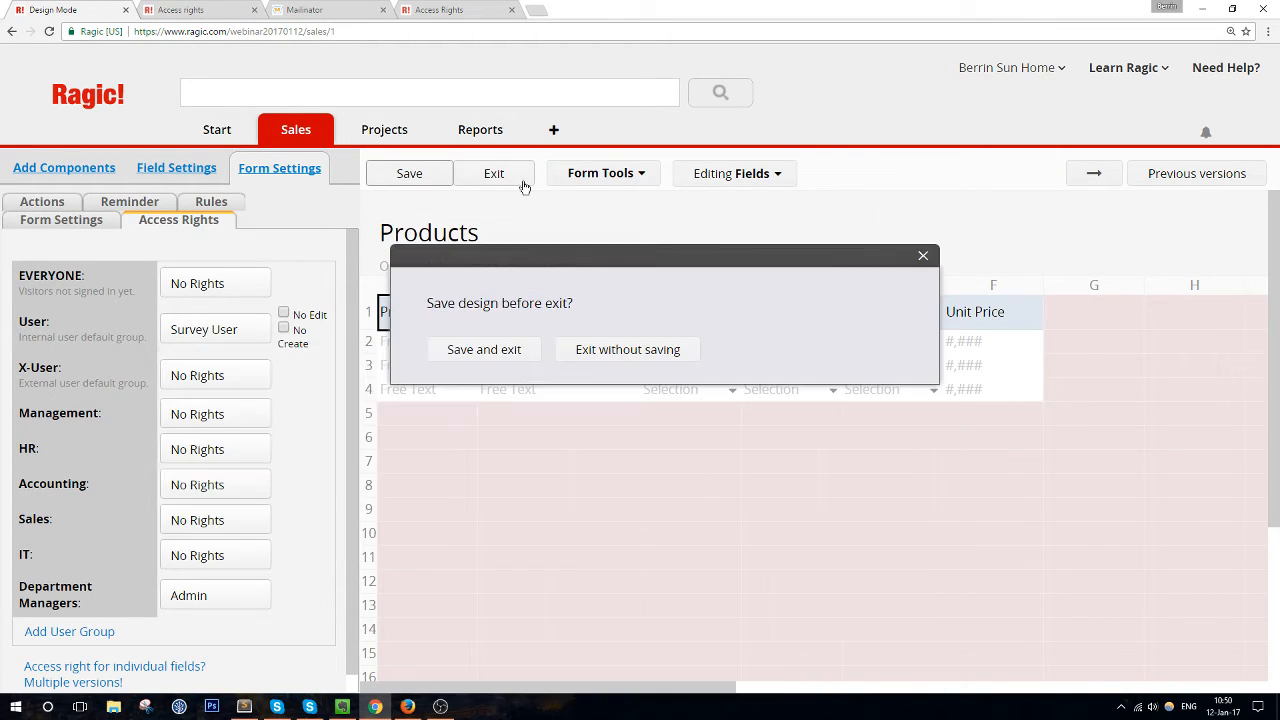
Discard the pending design, then set the User group to Admin in product 331324's access rights
click(560, 350)
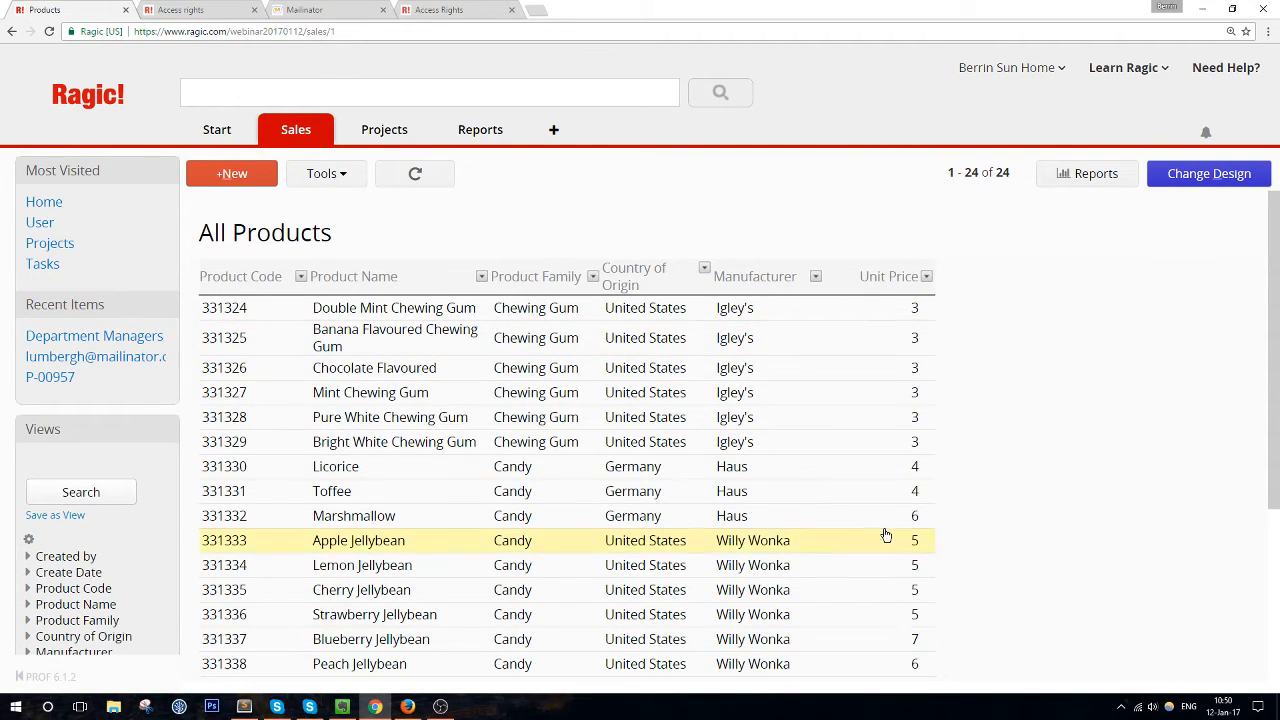
click(825, 310)
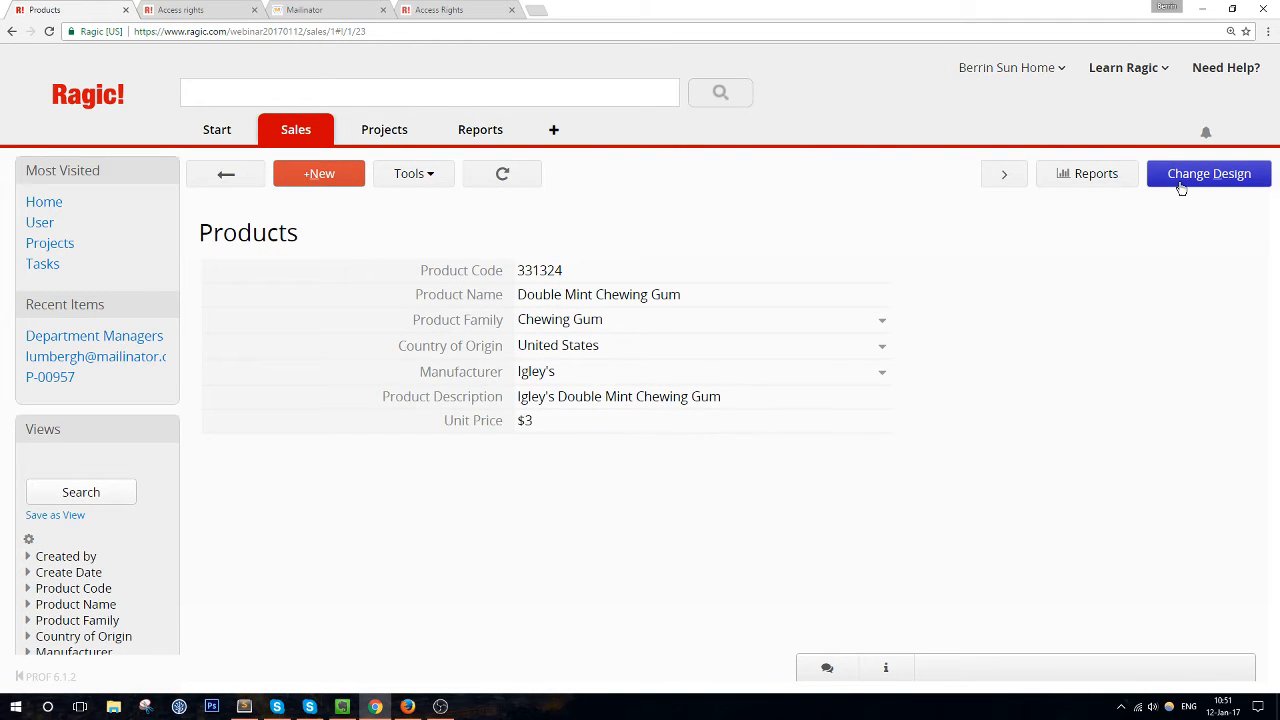
click(1222, 184)
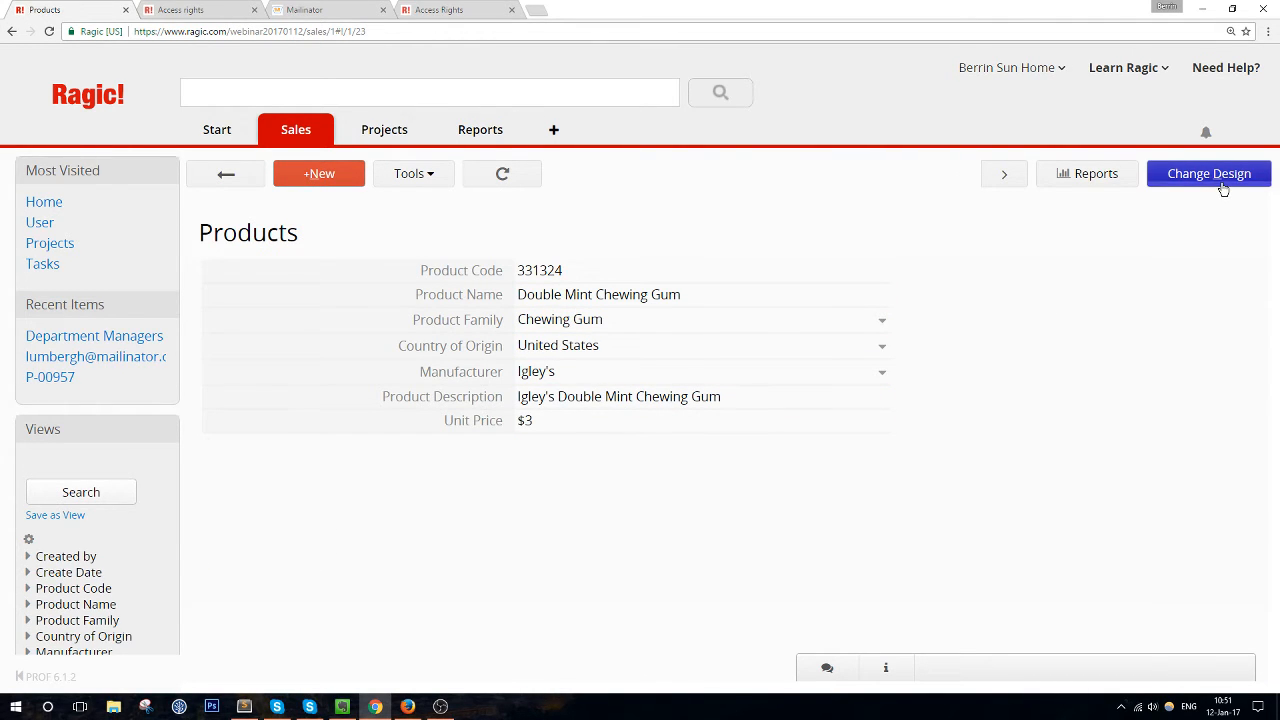
click(260, 168)
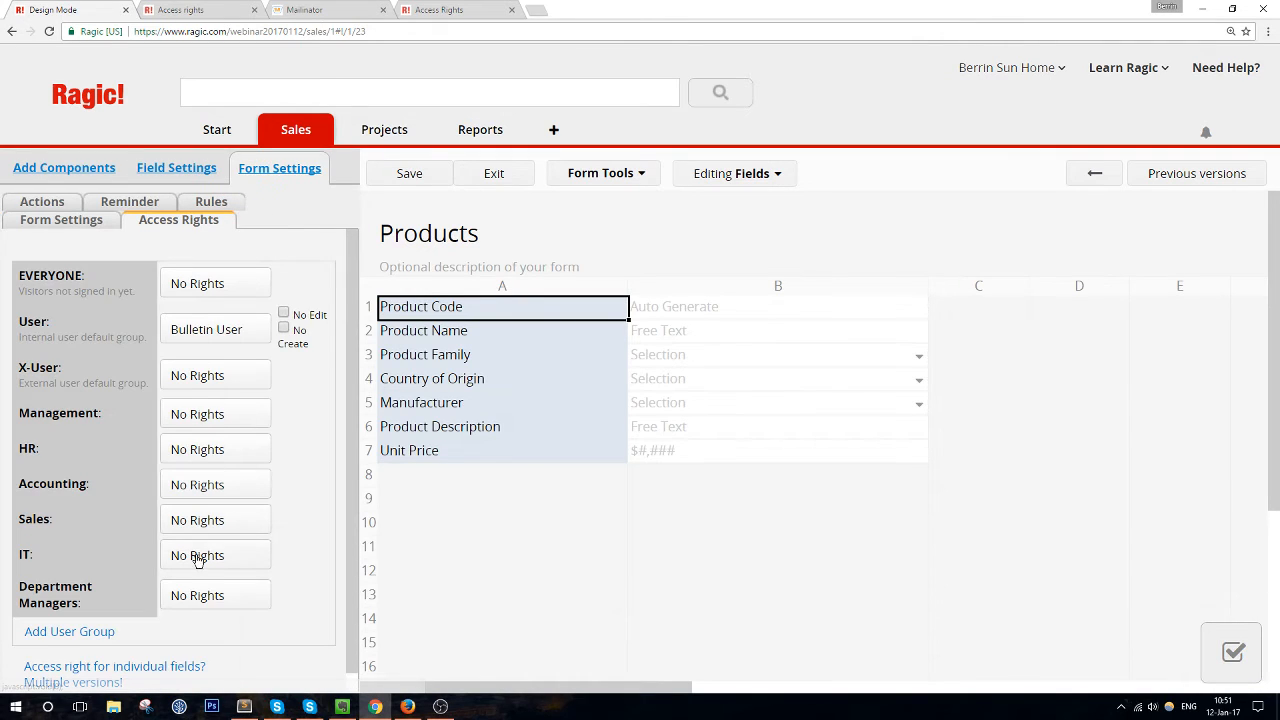
click(201, 333)
click(226, 533)
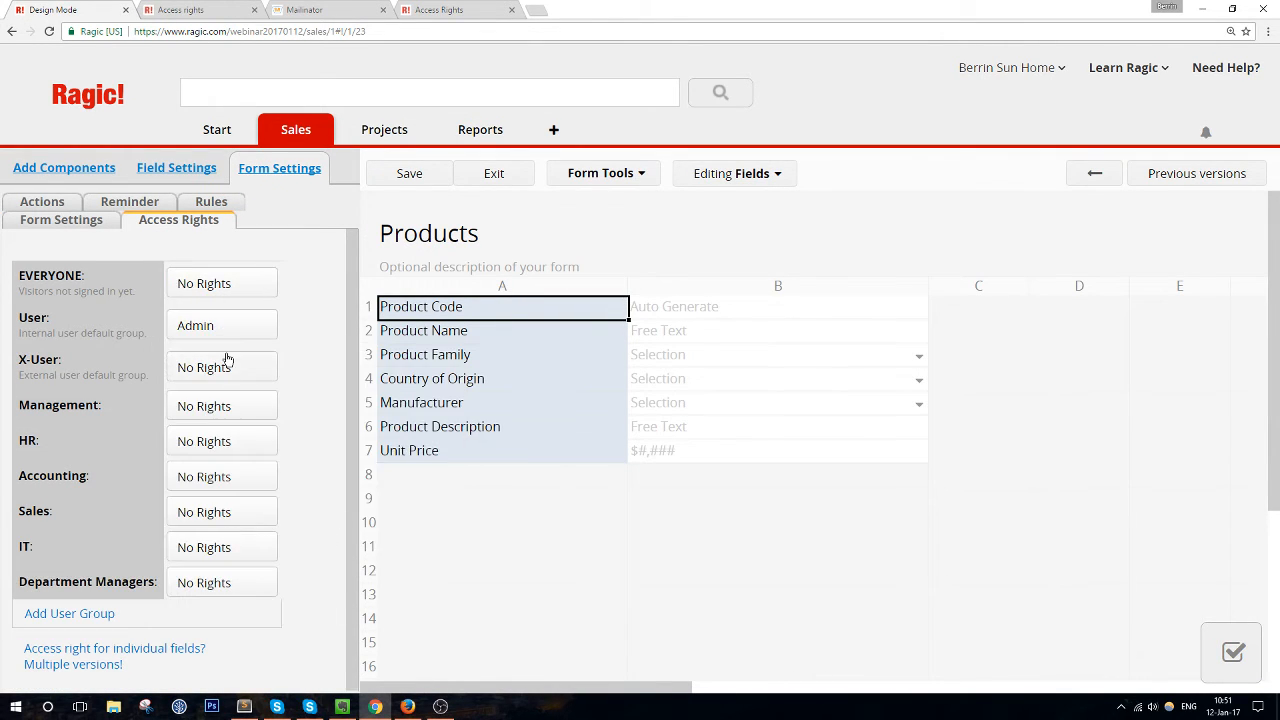
Save the design, exit design mode, and dock Chrome on the left half of the screen
click(408, 174)
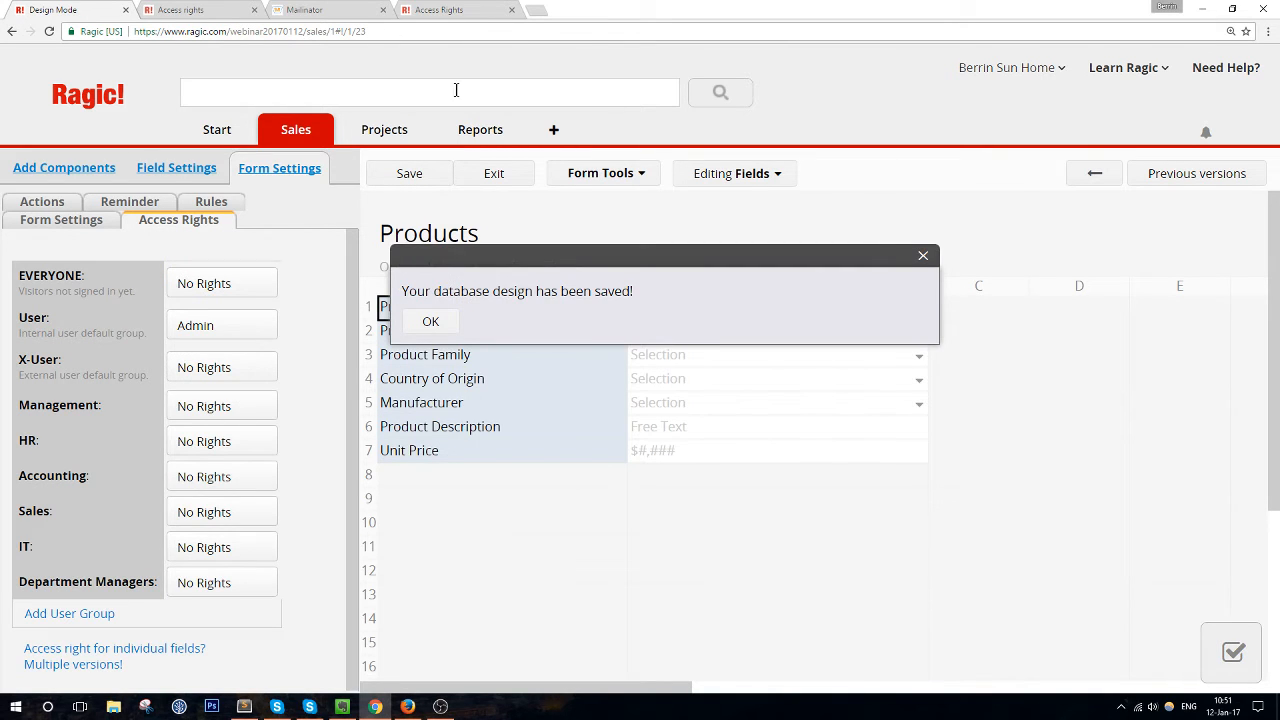
click(494, 173)
drag(663, 8, 0, 150)
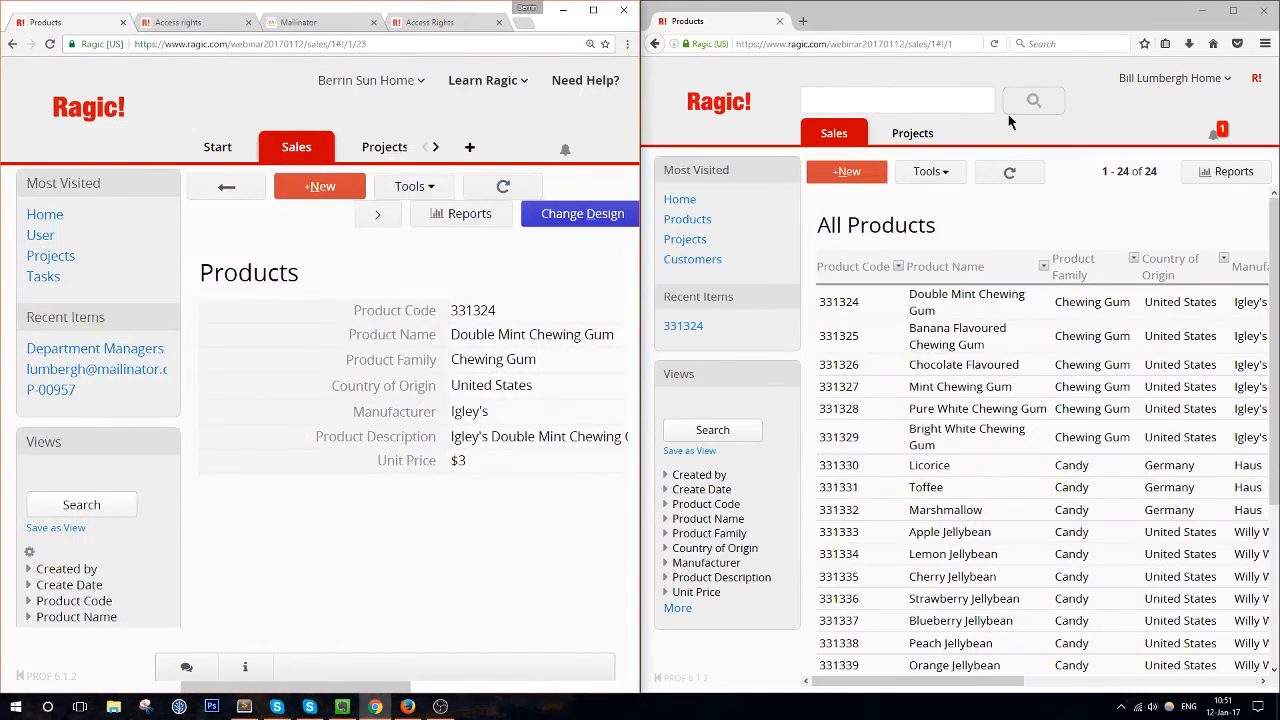
drag(935, 22, 958, 53)
Open the Products sheet in Firefox and dock it on the right half of the screen
double_click(958, 53)
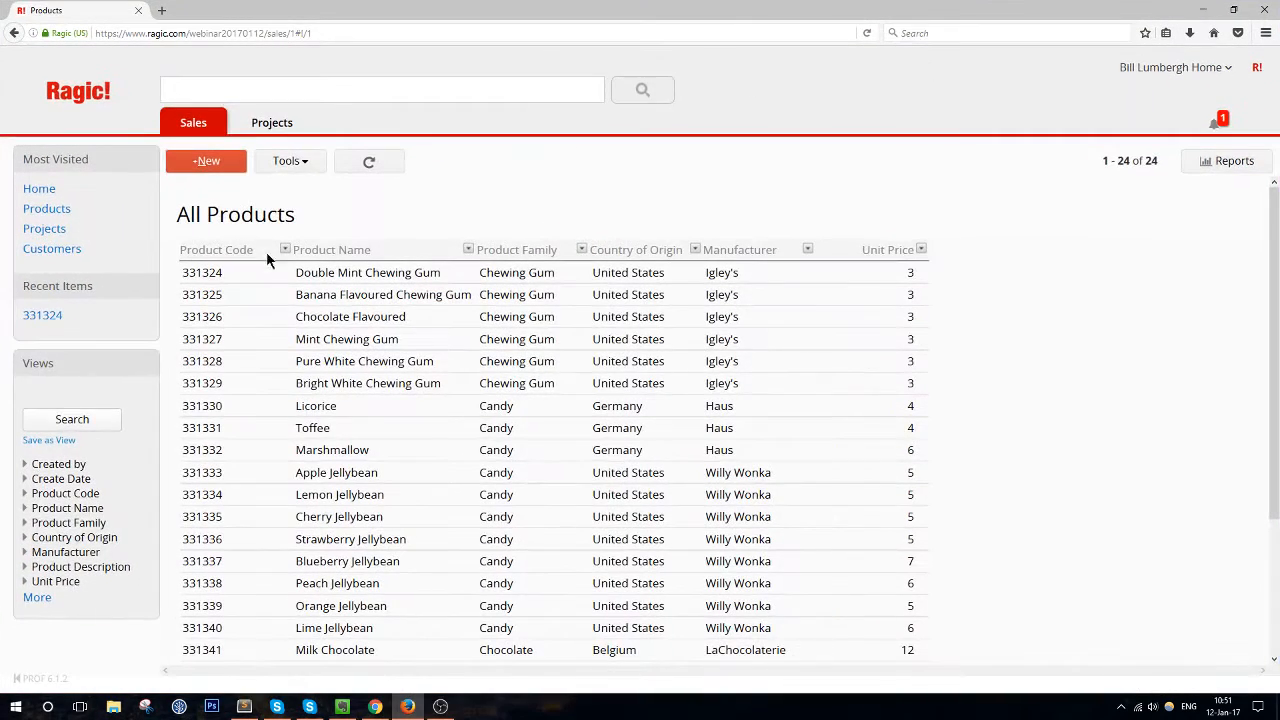
click(125, 116)
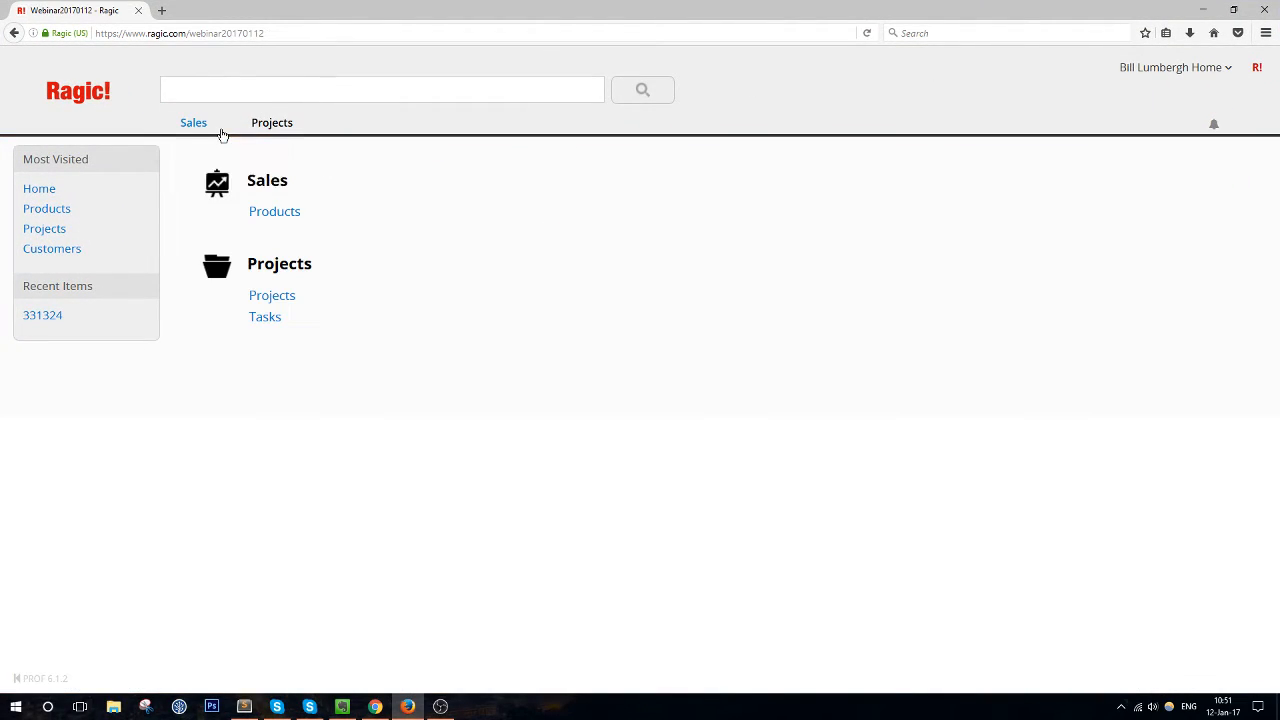
click(297, 216)
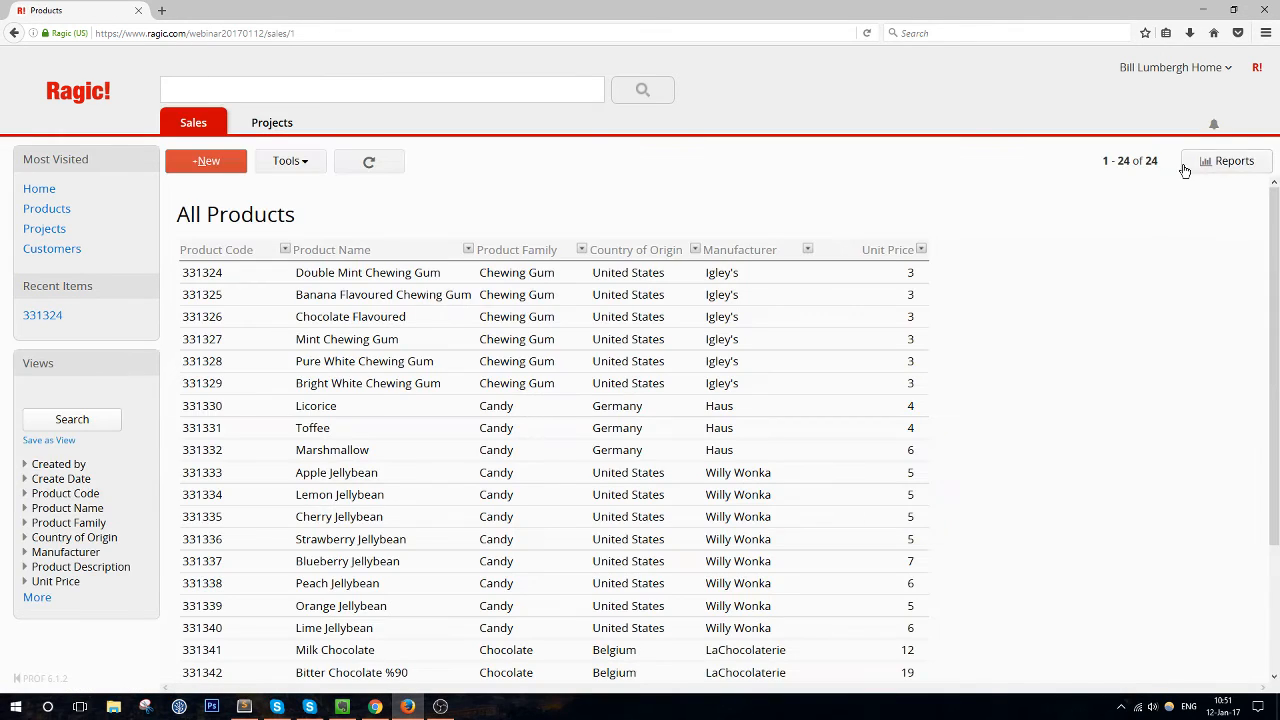
drag(886, 8, 1279, 190)
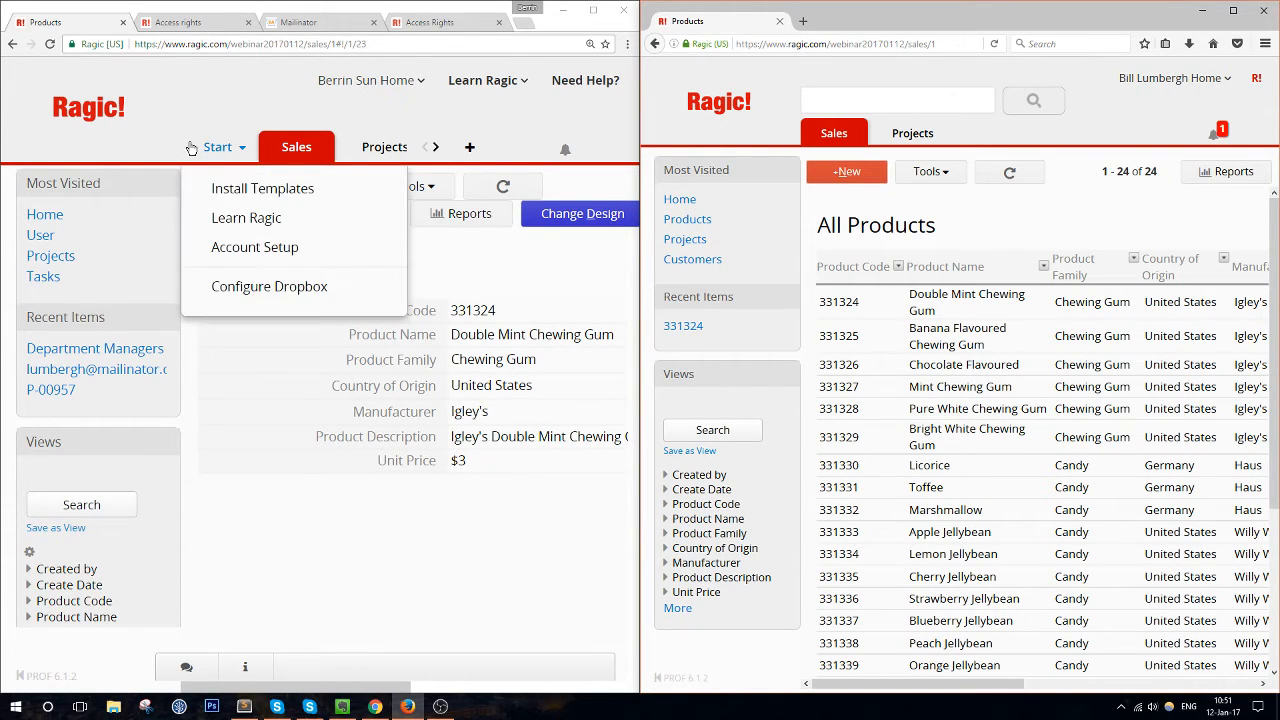
Enter 4 as product 331324's Unit Price, save, and return both windows to the product list
mouse_move(214, 145)
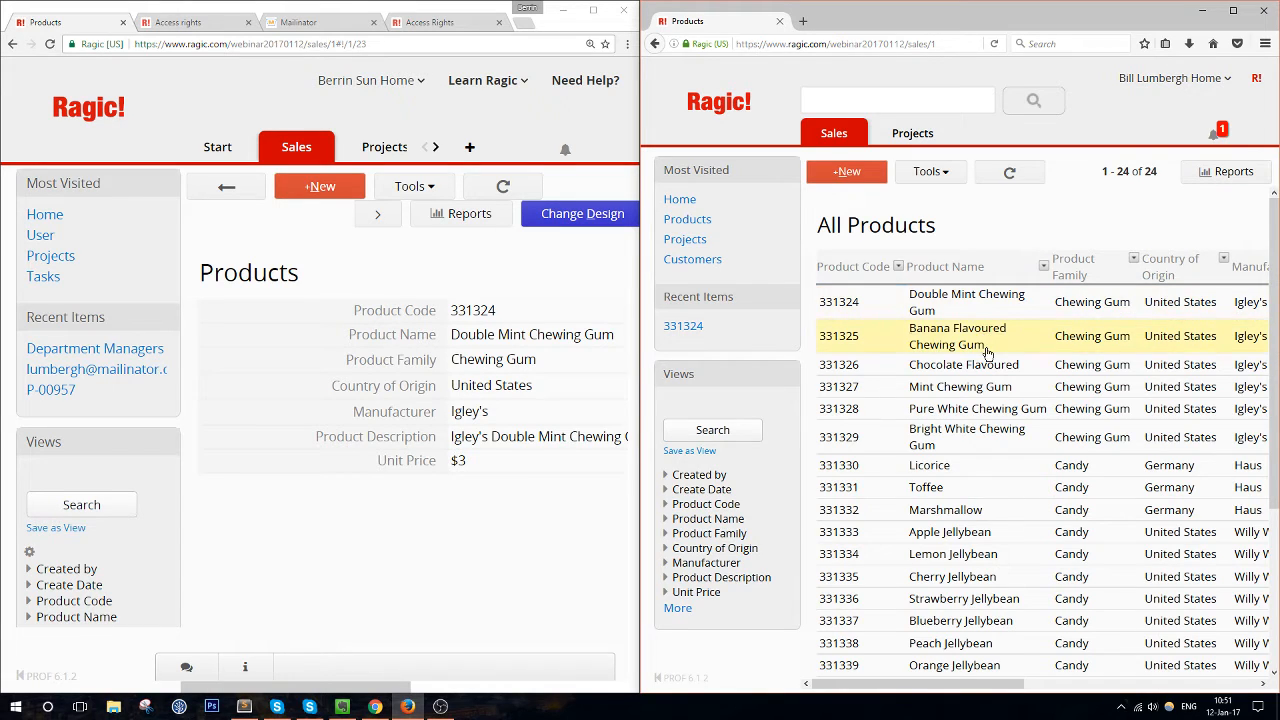
click(1021, 319)
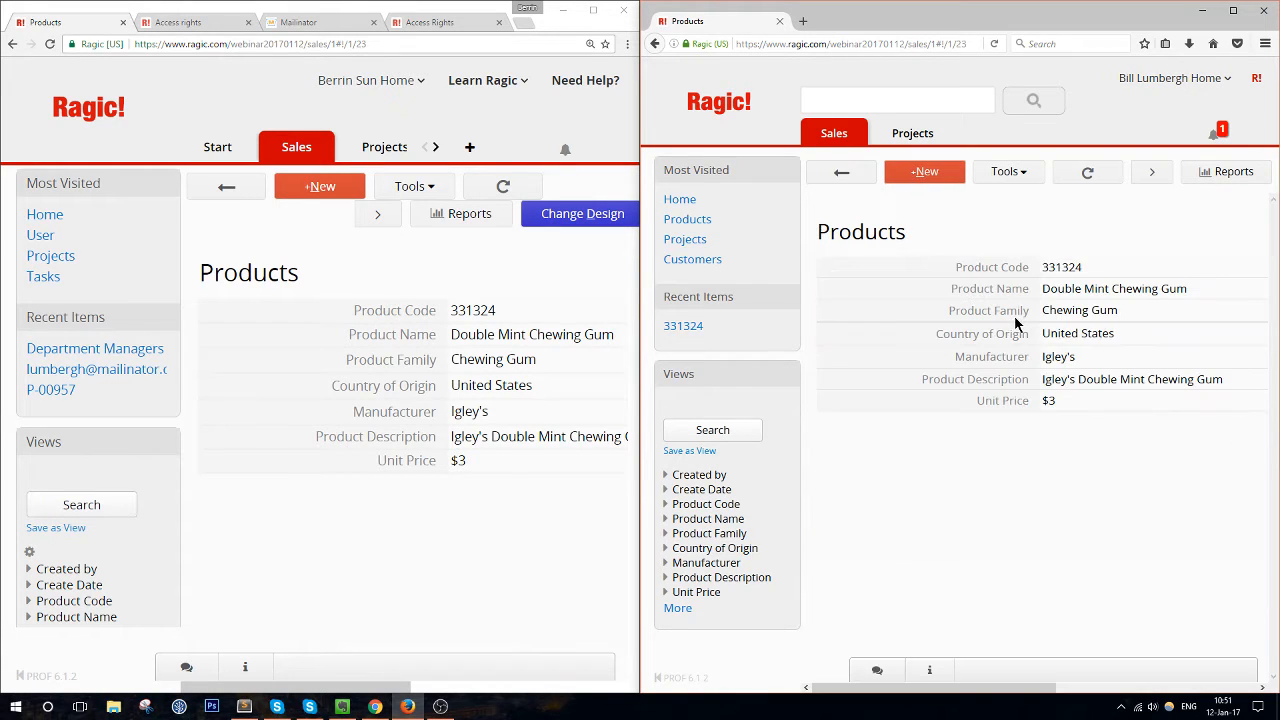
click(1077, 400)
text(4)
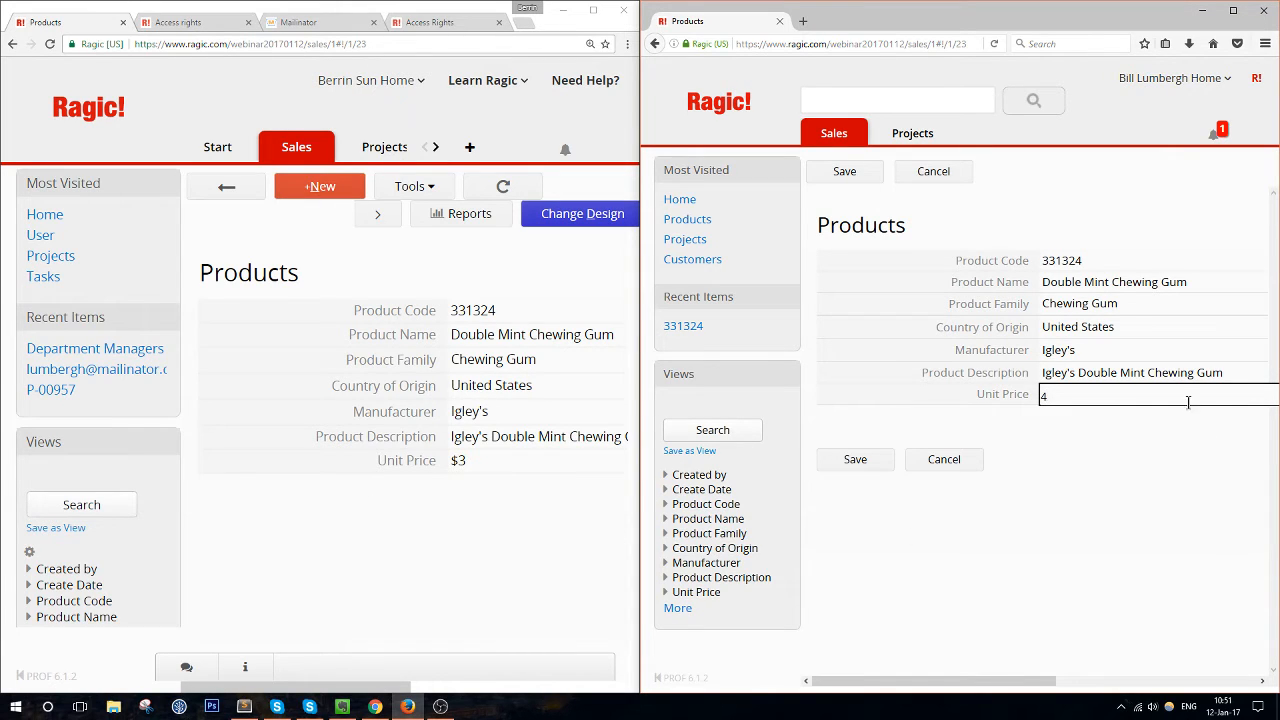
click(846, 464)
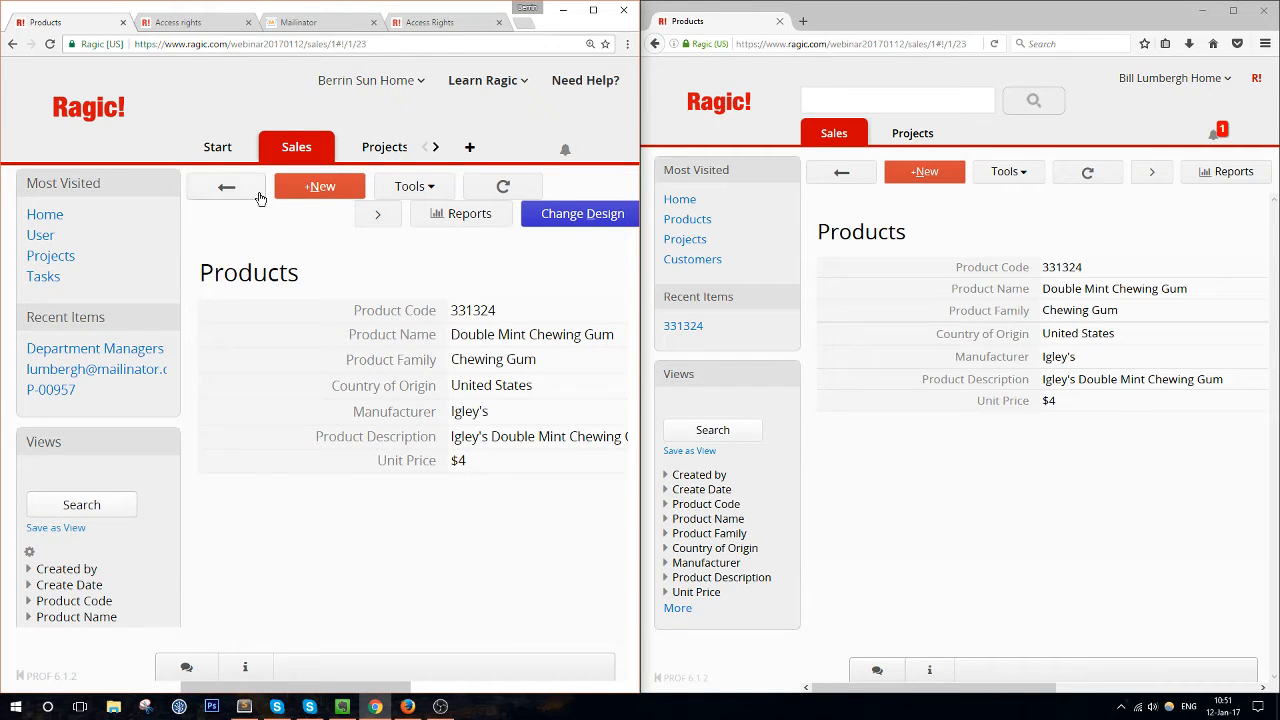
click(356, 189)
click(841, 172)
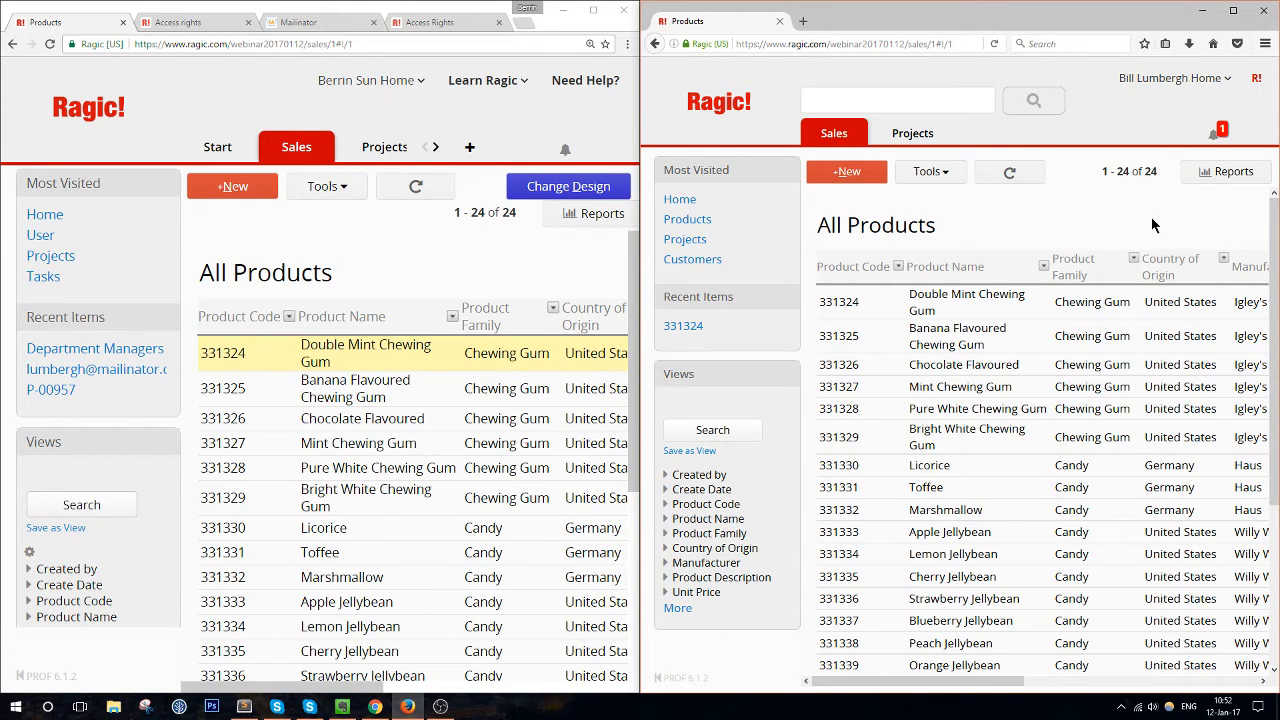
Maximize Ragic and open the first customer record from the Sales Customers sheet
click(593, 10)
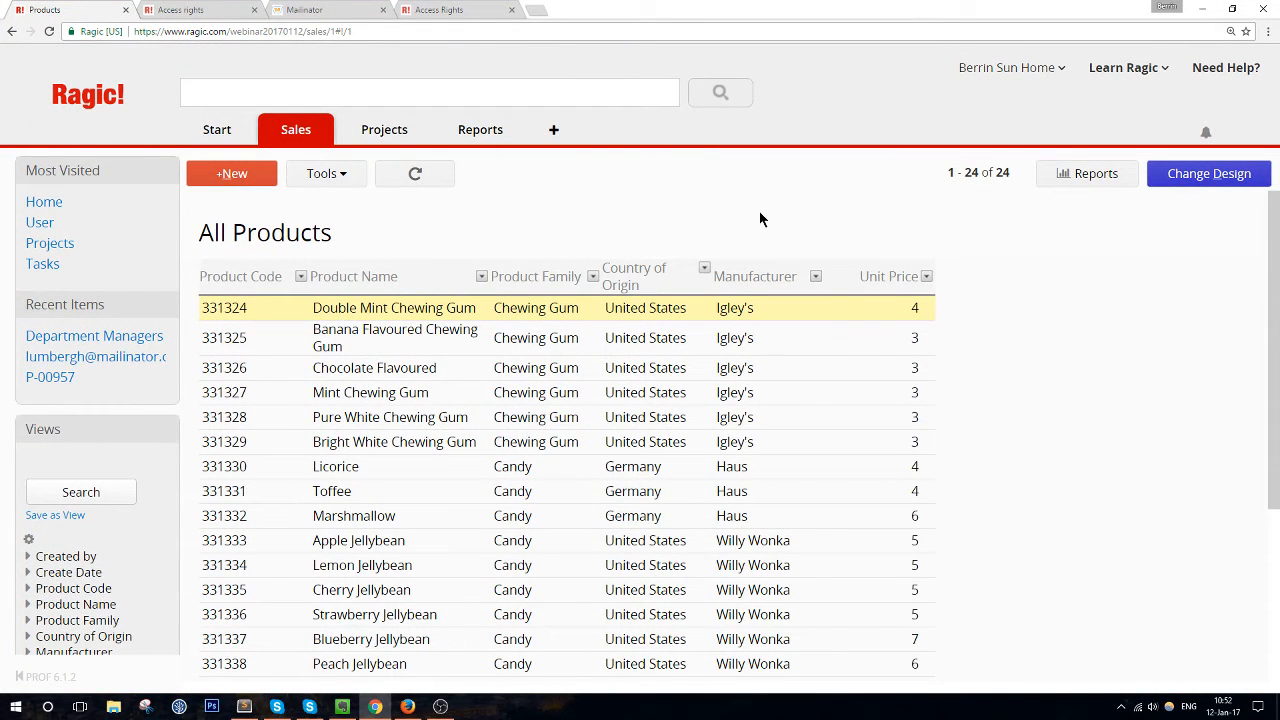
mouse_move(323, 131)
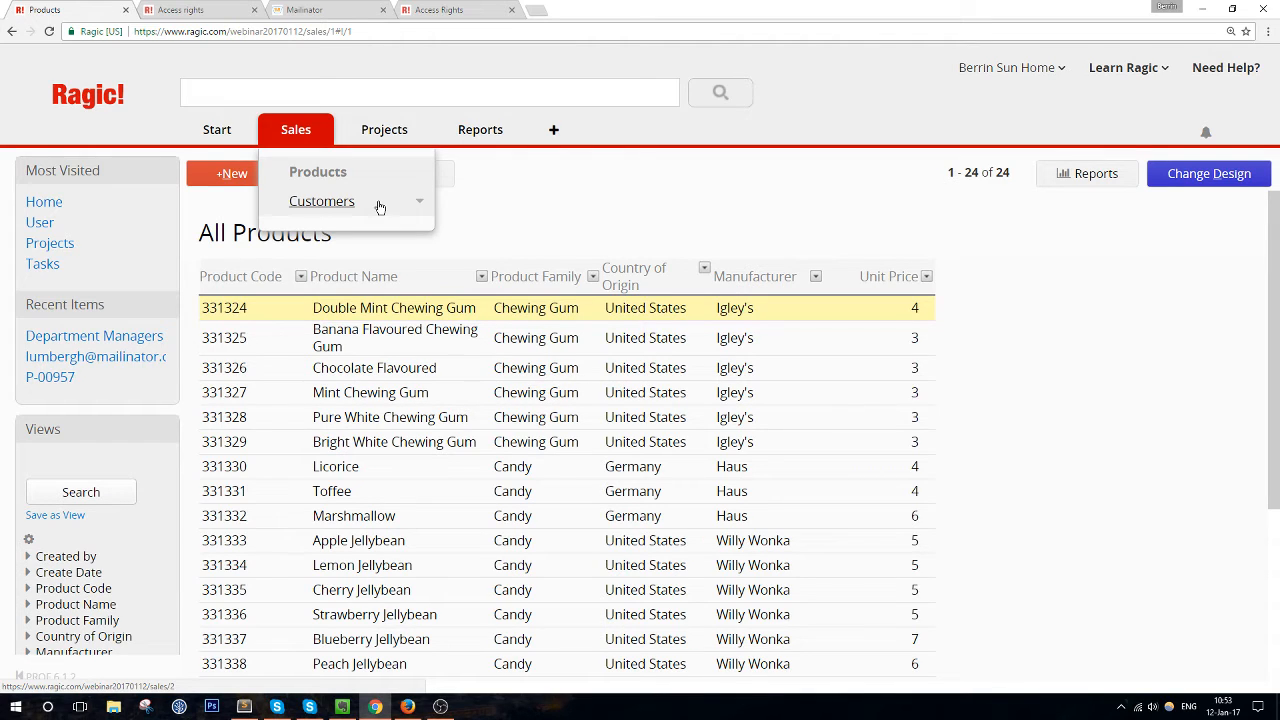
click(326, 199)
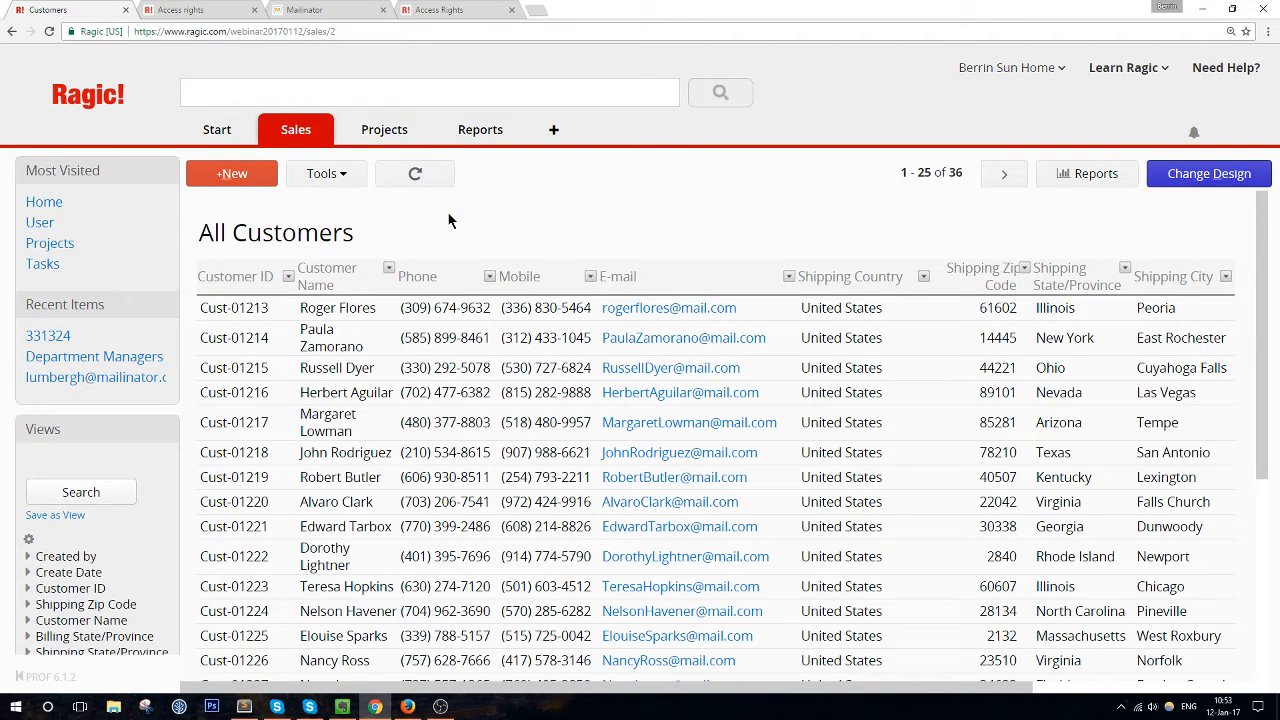
click(378, 307)
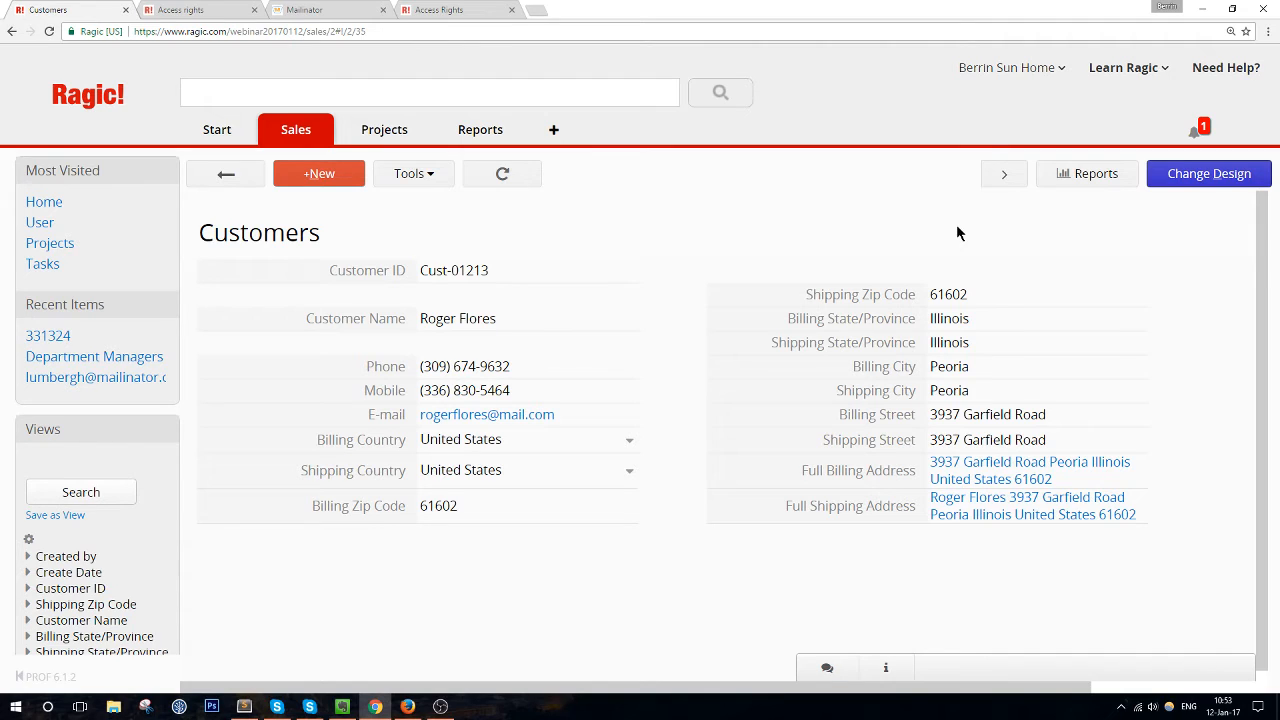
click(1205, 174)
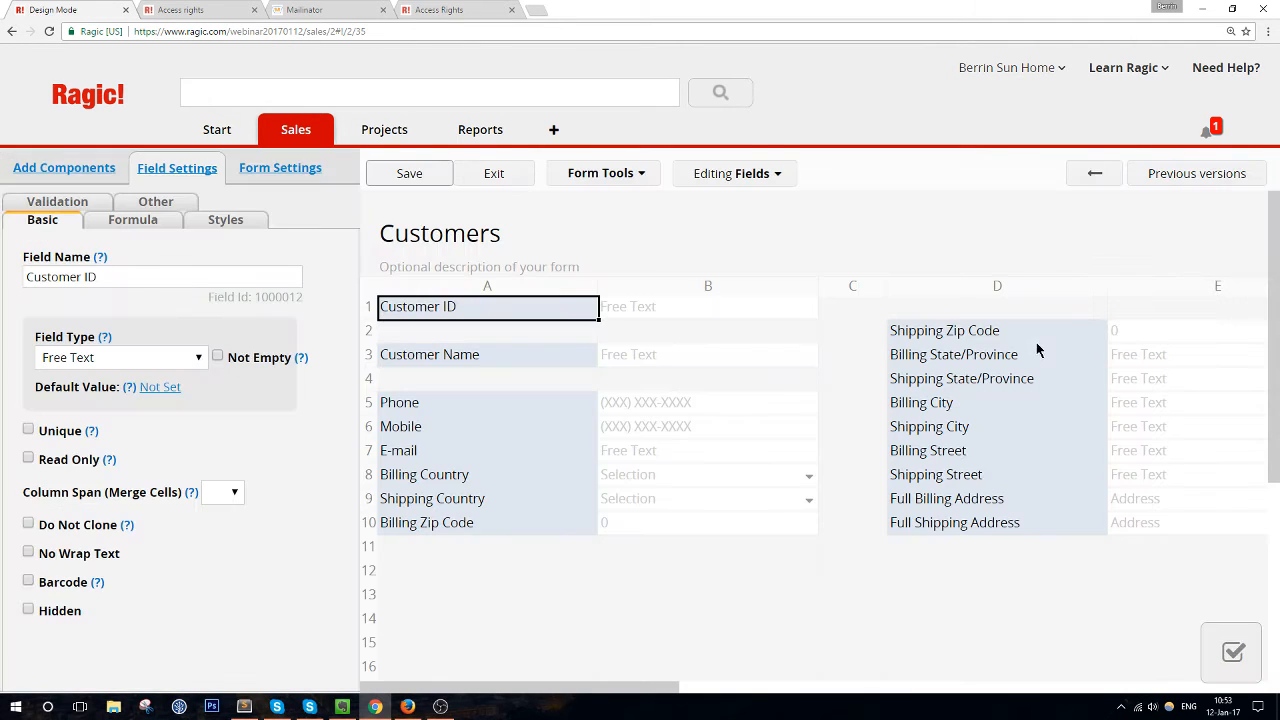
click(481, 574)
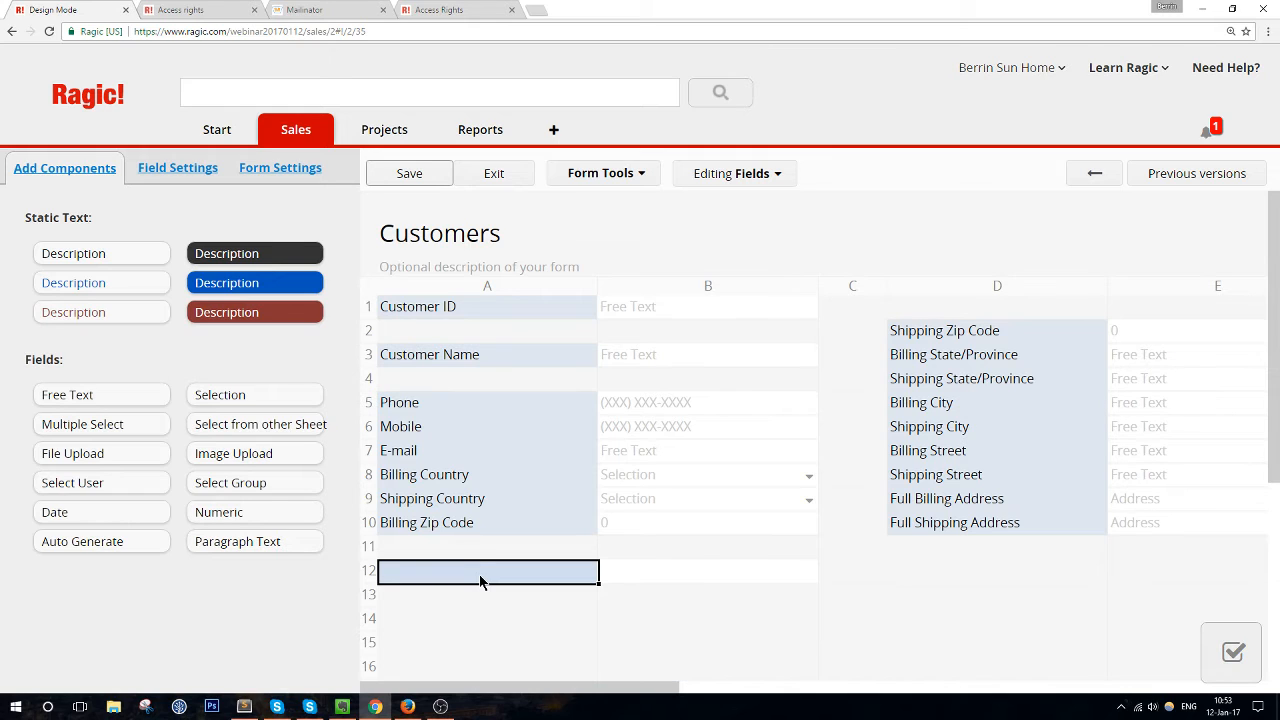
text(C)
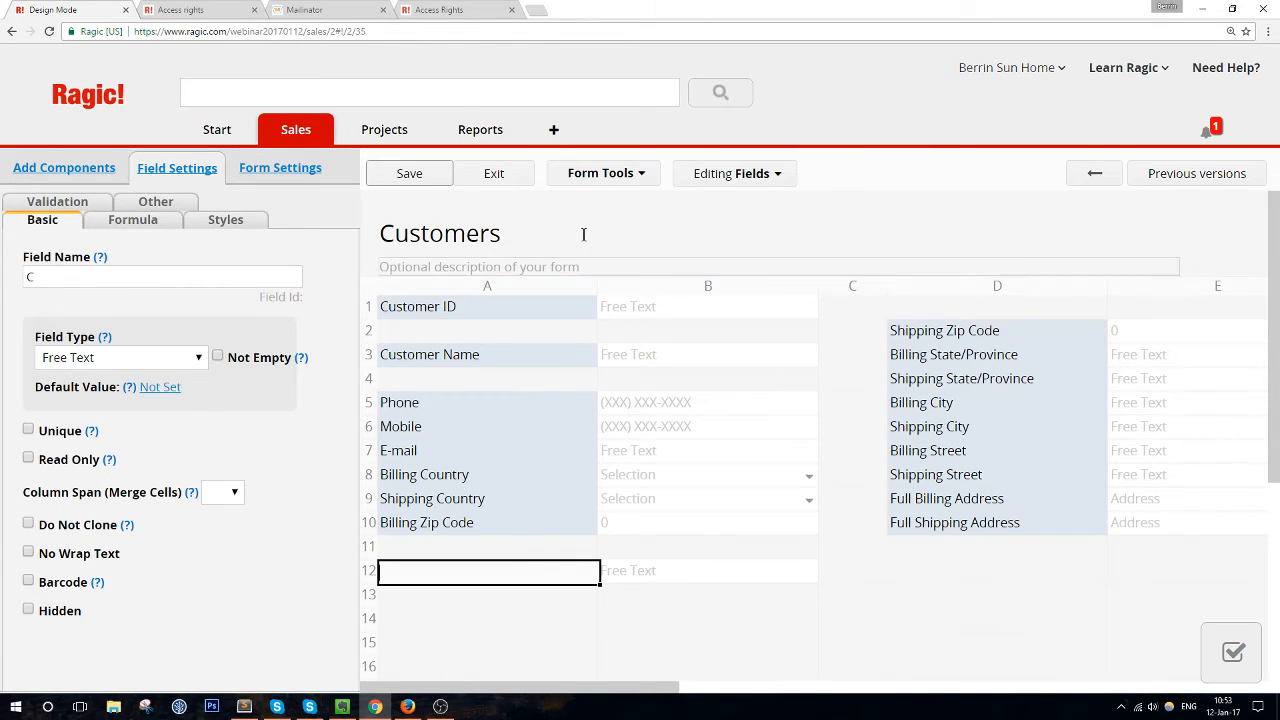
click(522, 182)
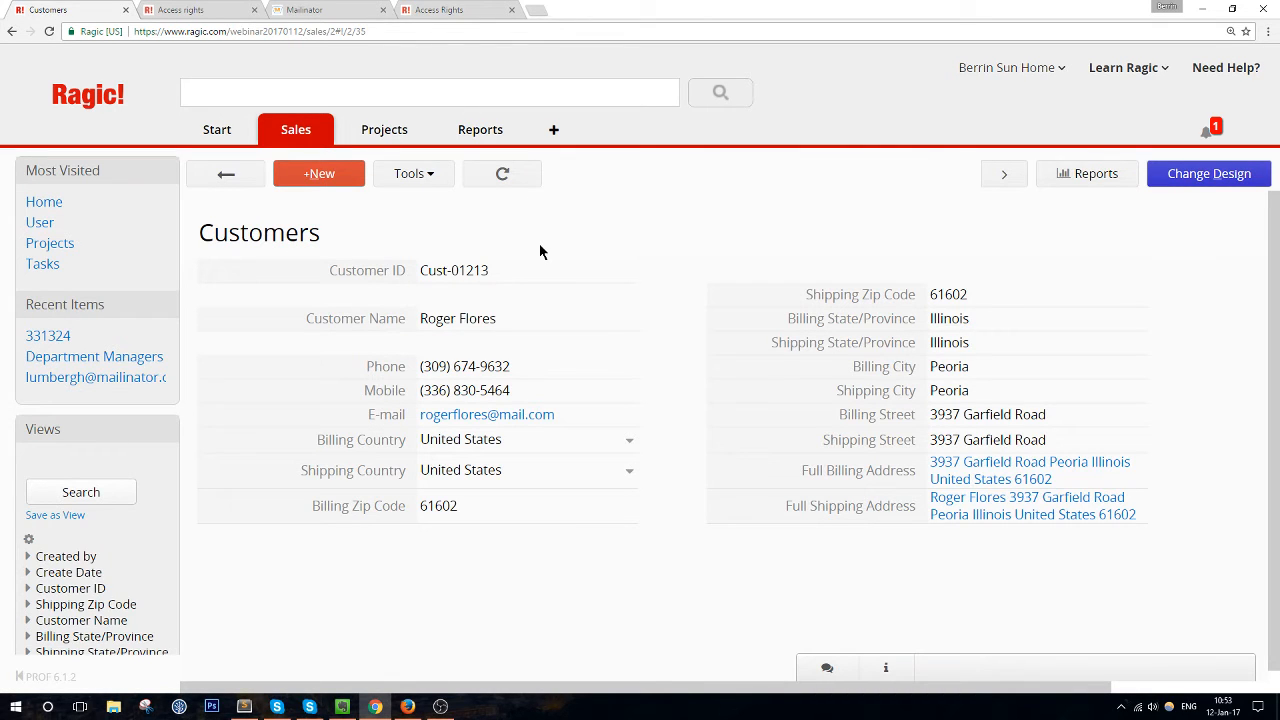
Go to Account Setup and start a new user record
drag(746, 3, 344, 20)
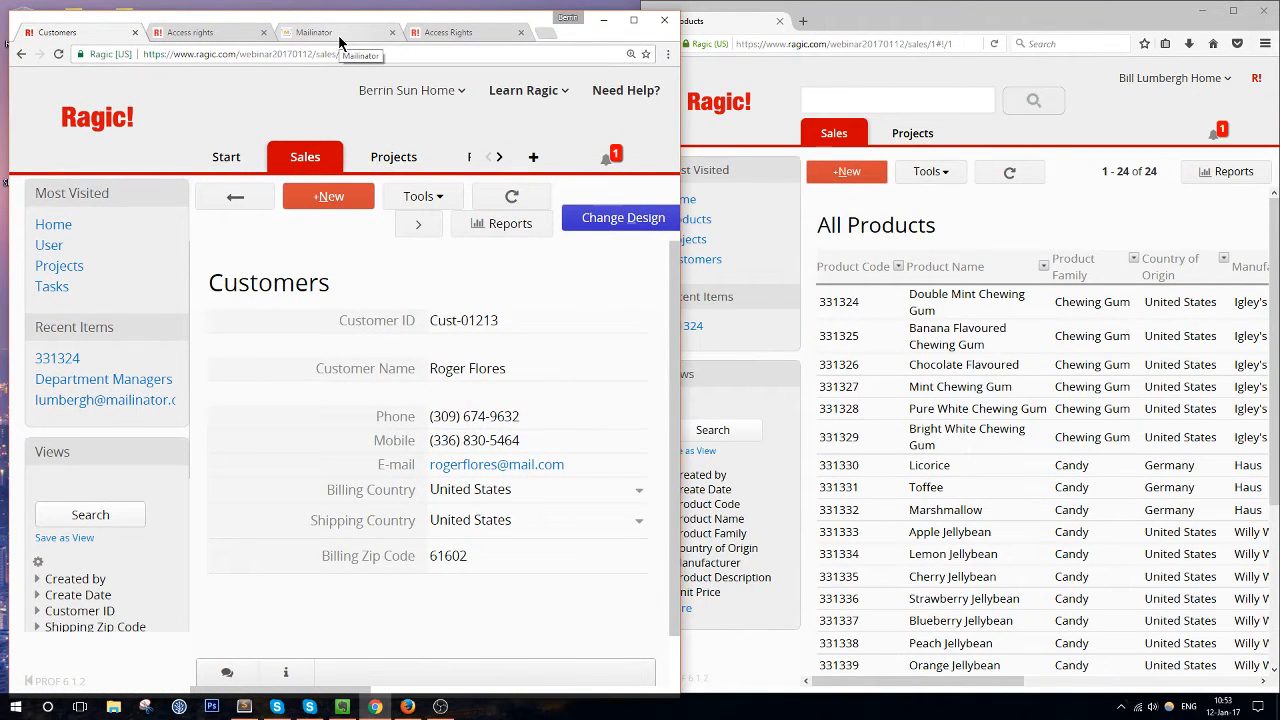
click(240, 157)
click(243, 257)
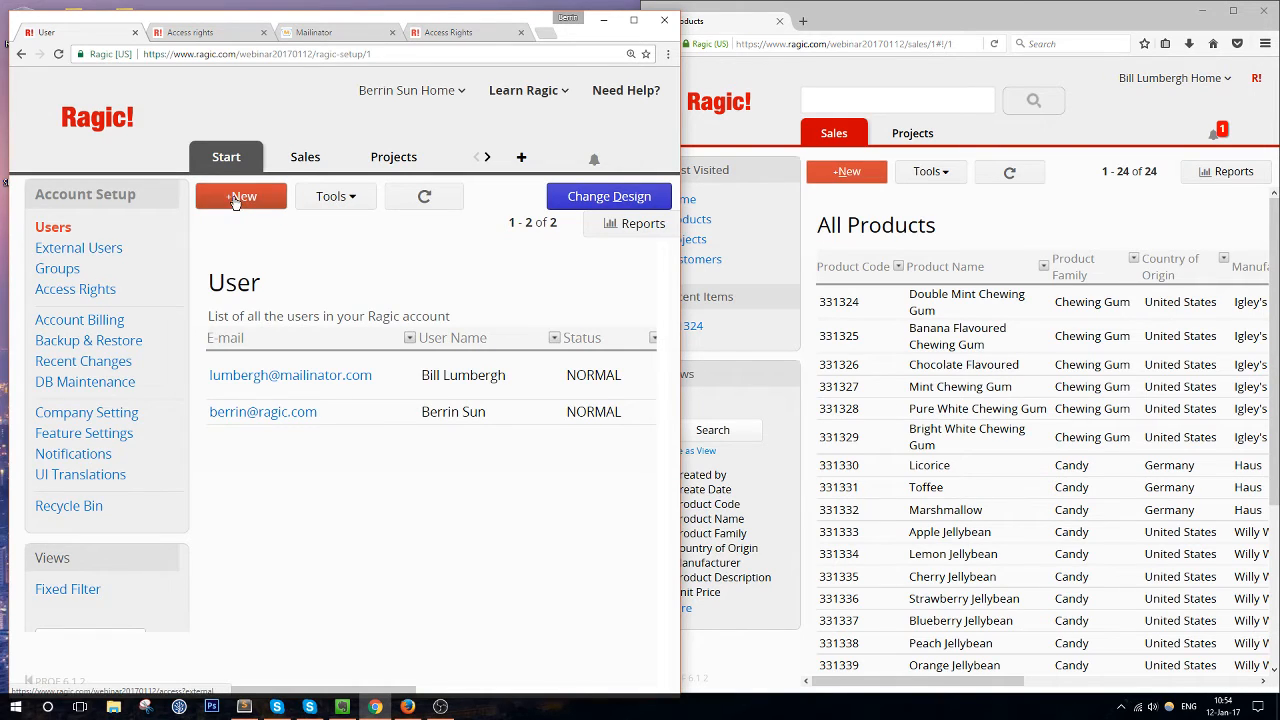
click(235, 200)
Fill in the new user's e-mail and full name, and set Ragic Groups to IT only
click(390, 333)
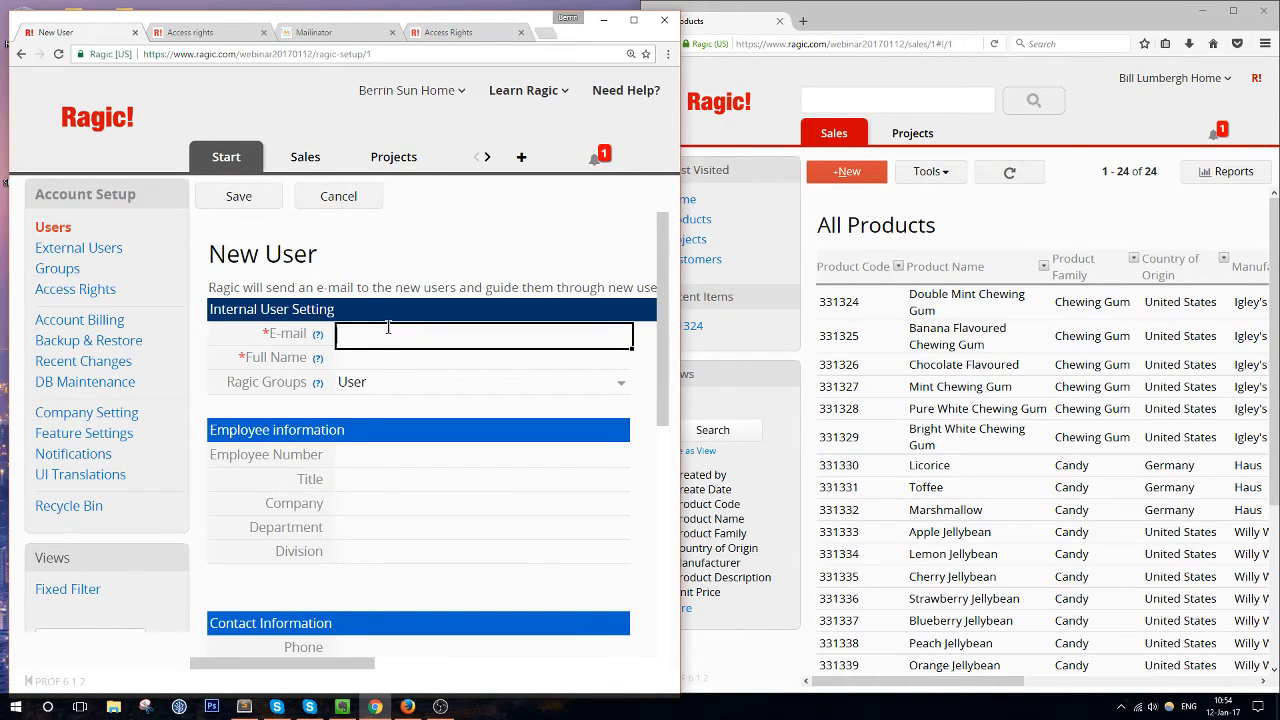
click(397, 365)
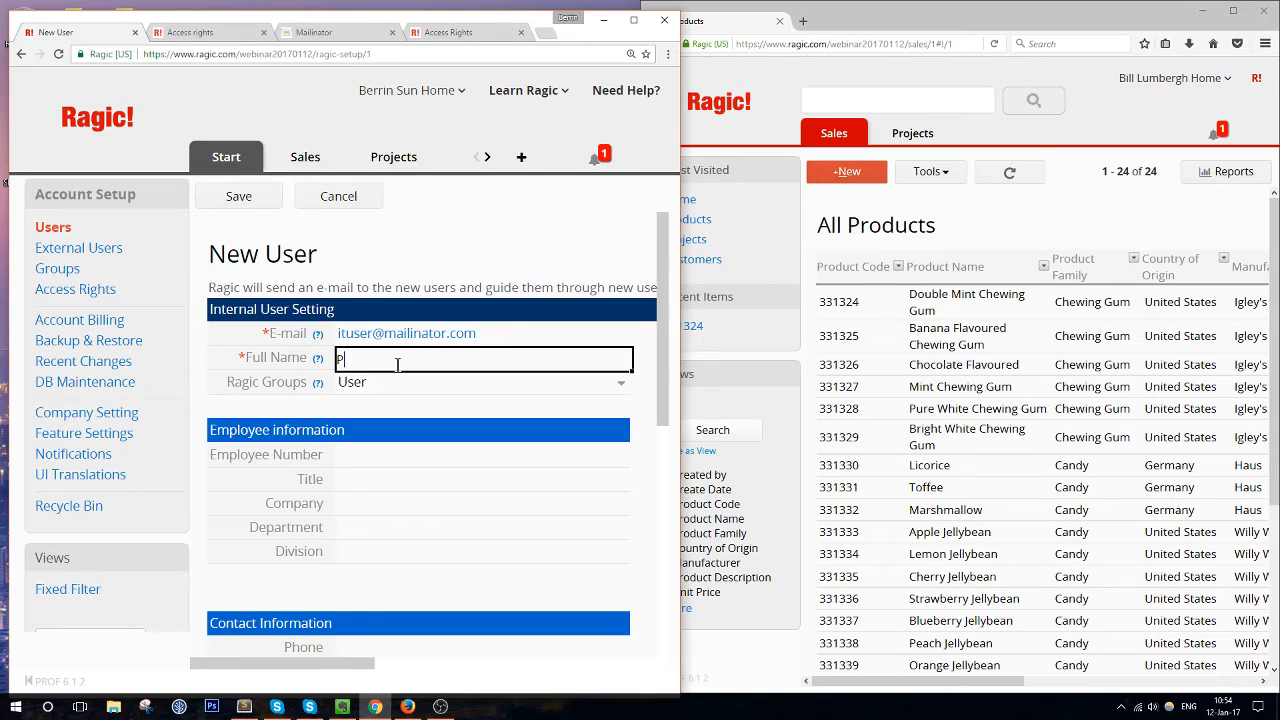
click(385, 382)
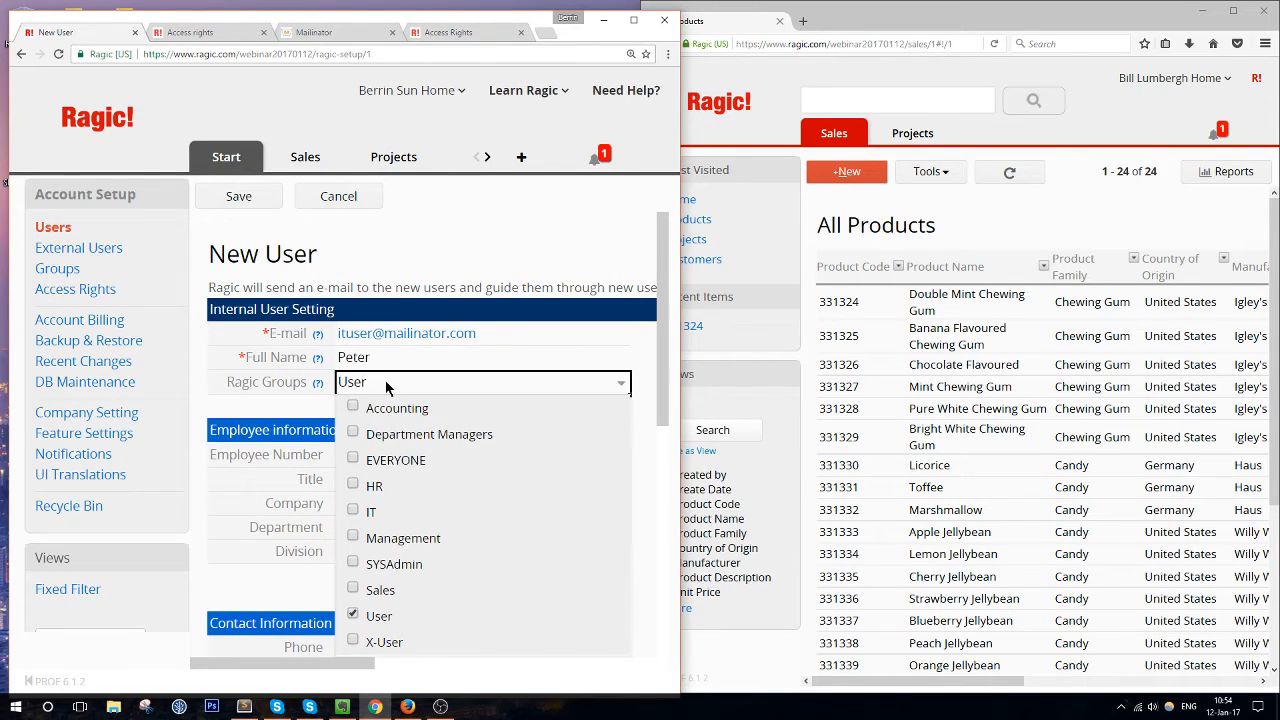
click(354, 516)
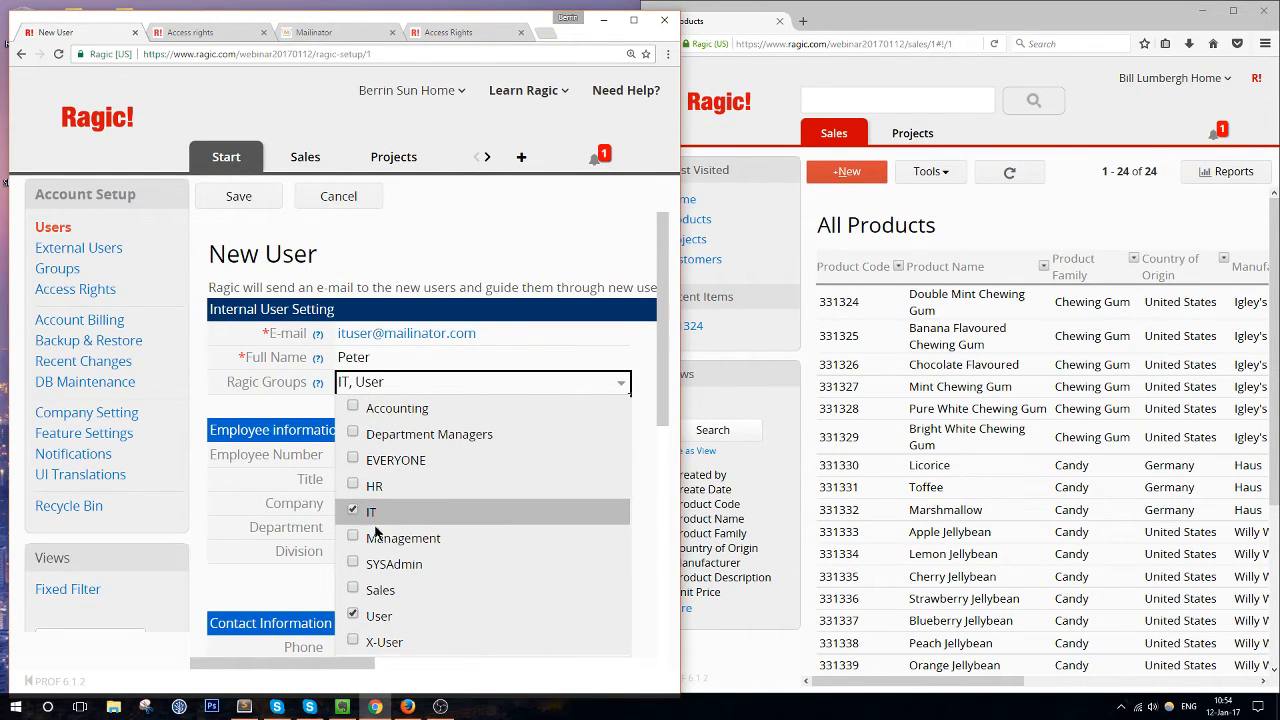
click(354, 616)
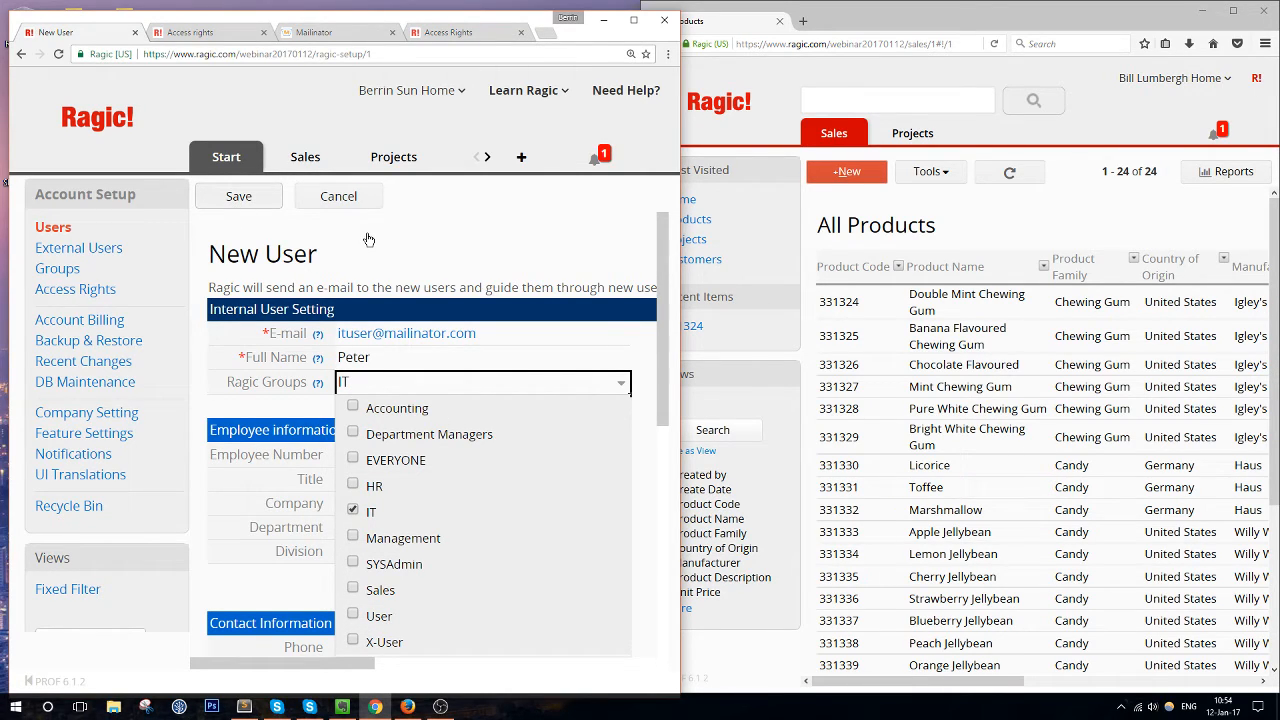
click(633, 20)
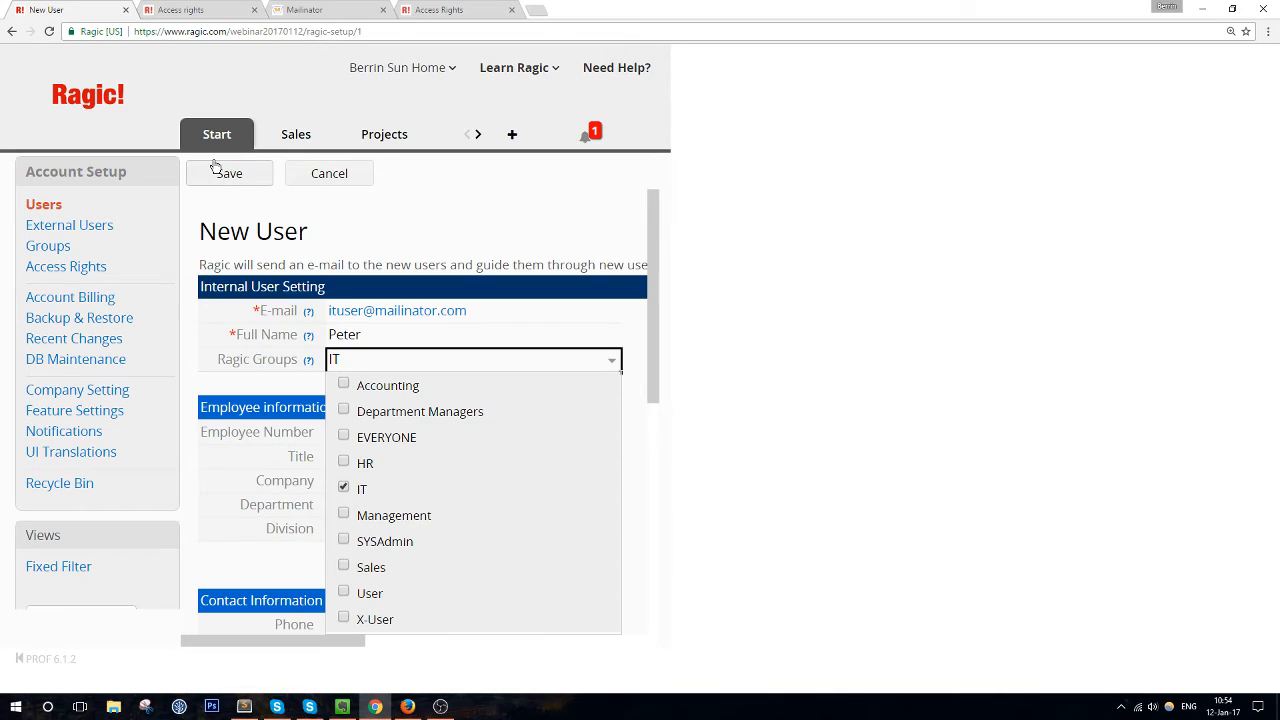
Edit the page address to end in /1 and load it
click(356, 31)
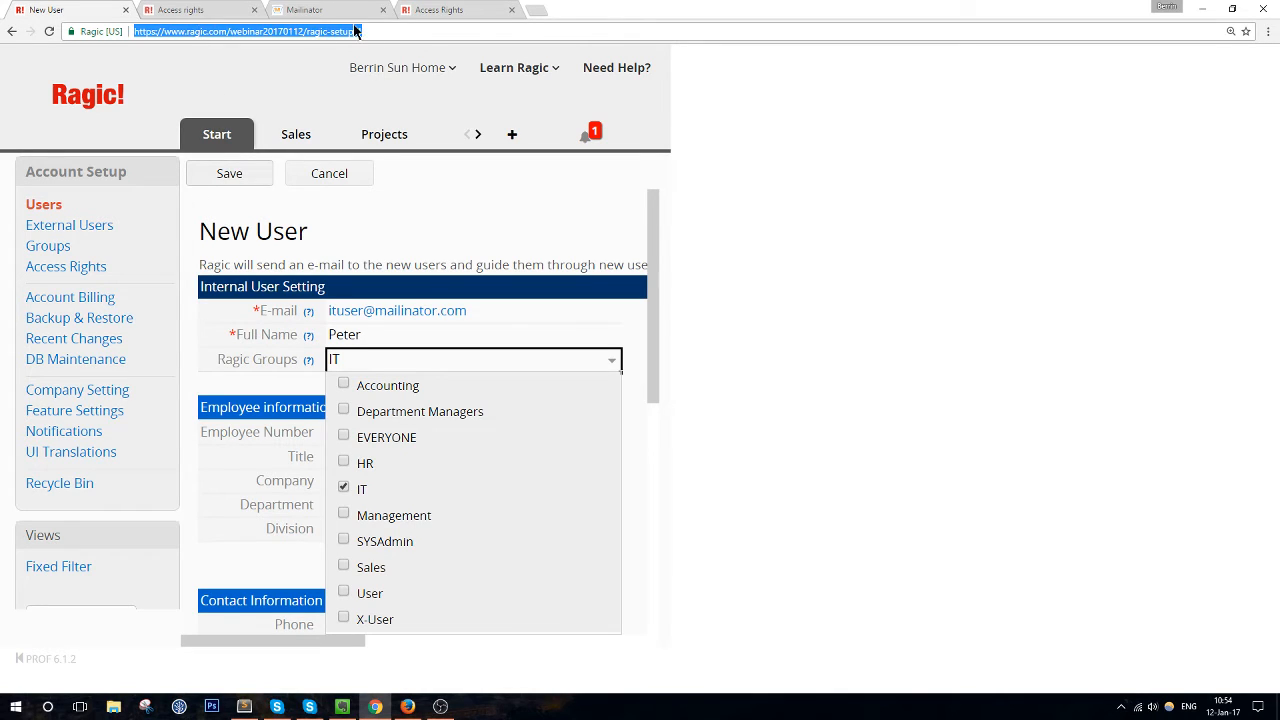
click(356, 31)
text(/1)
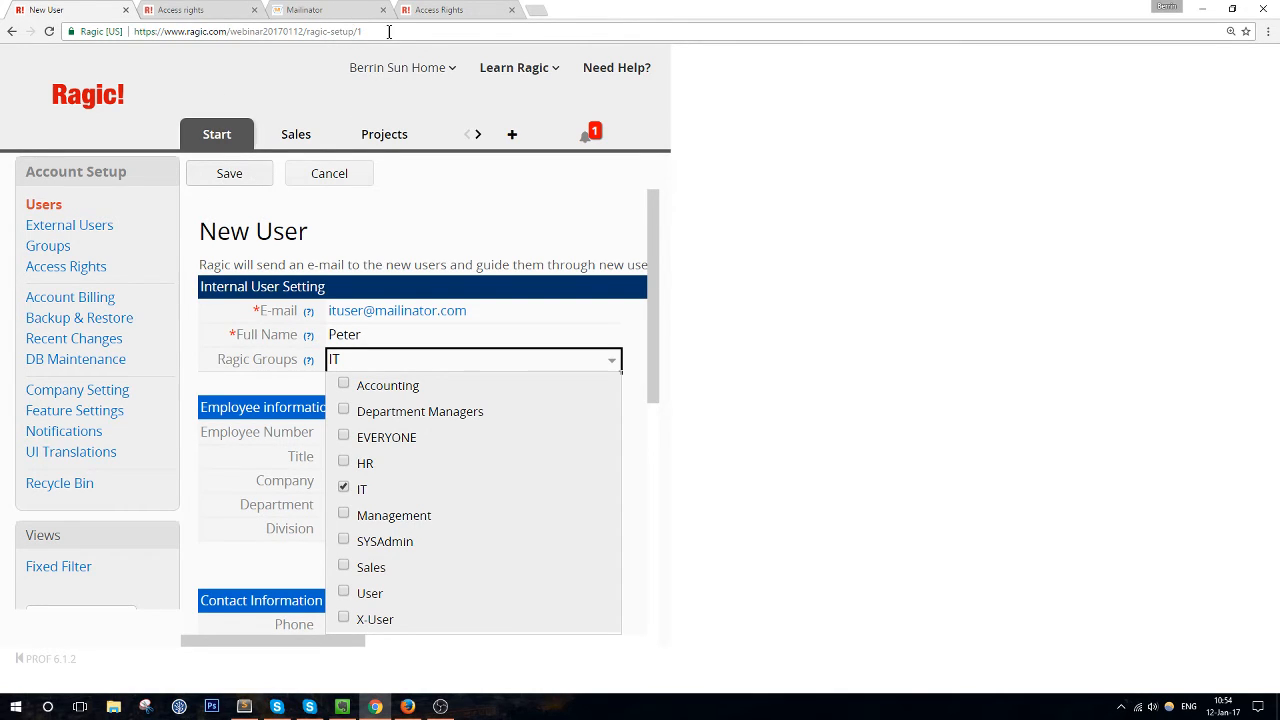
key(Return)
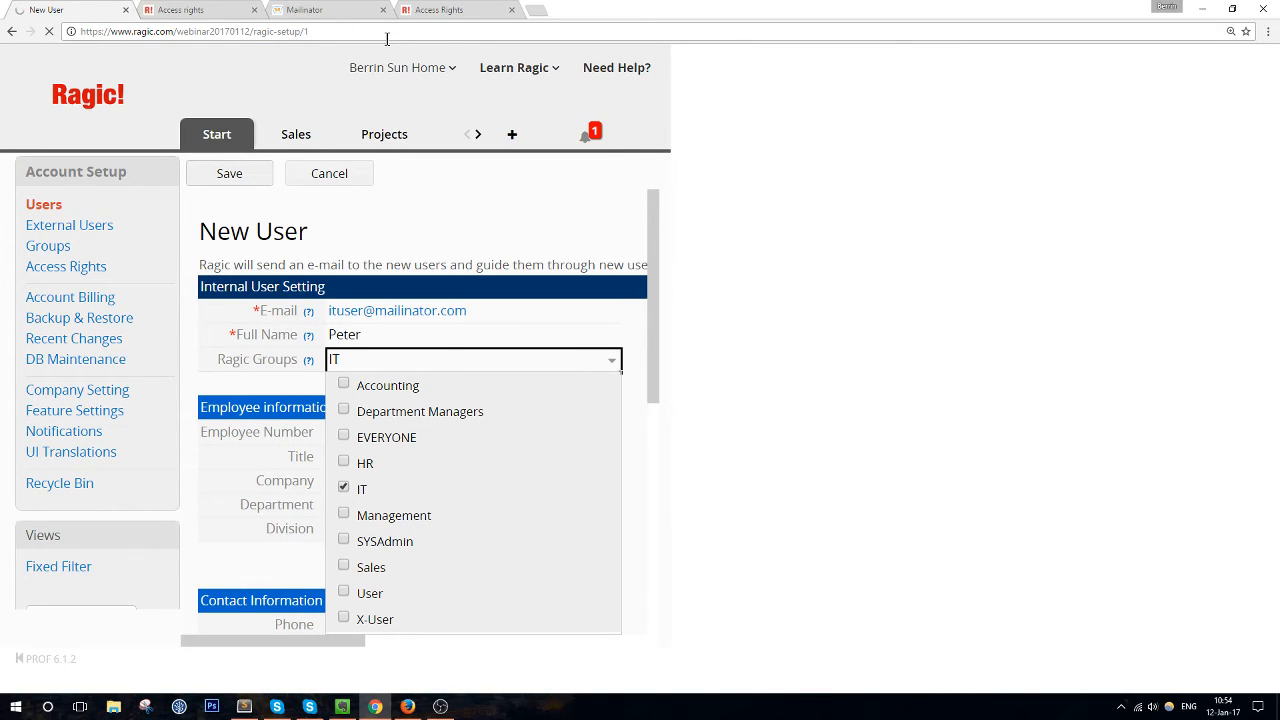
Open the new IT user's Mailinator inbox
click(346, 11)
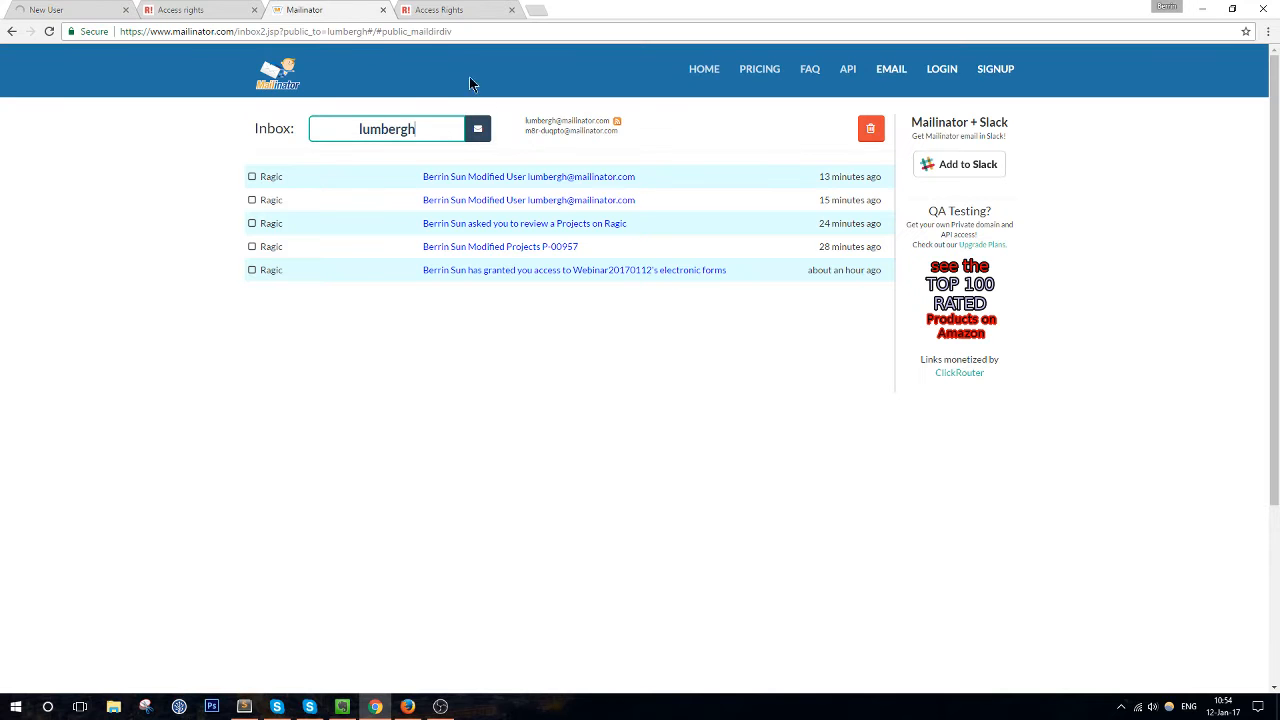
drag(428, 126, 307, 134)
text(ituser)
key(Return)
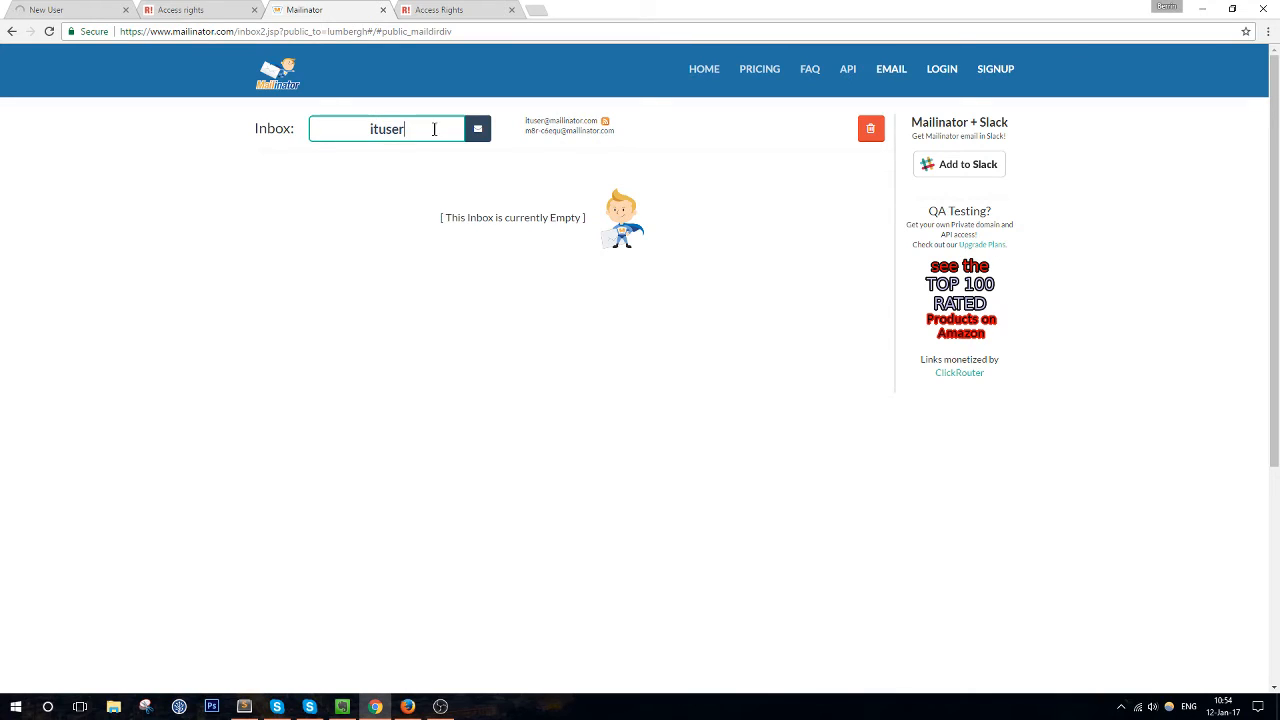
Return to the New User page and stay on it so the user record finishes saving
click(178, 9)
click(64, 9)
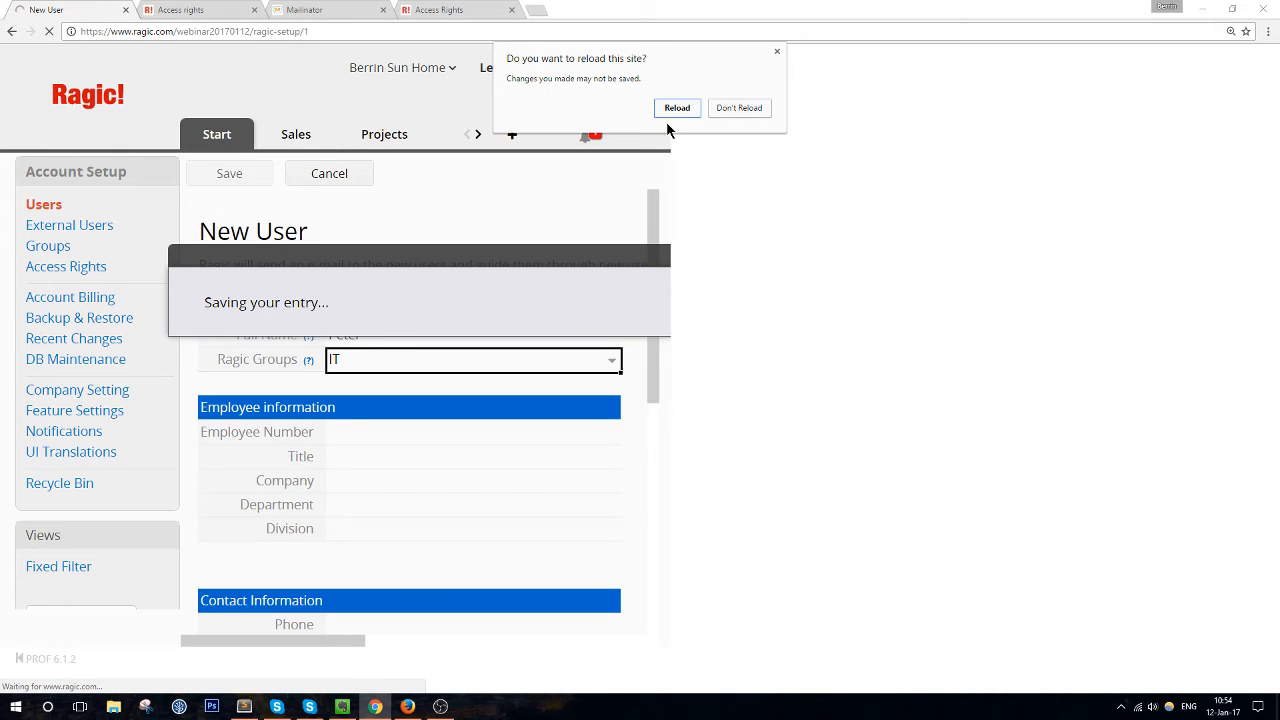
click(731, 108)
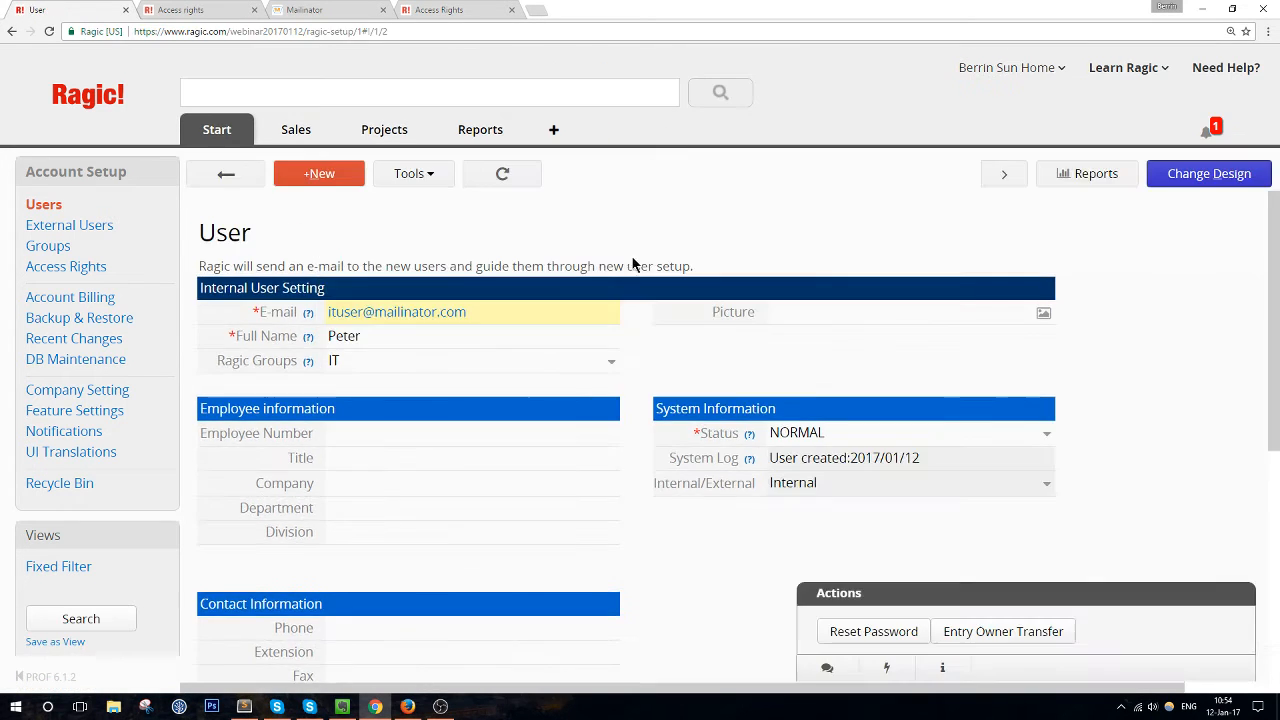
Refresh the IT user's Mailinator inbox for new mail, then return to the user's Ragic record
click(345, 9)
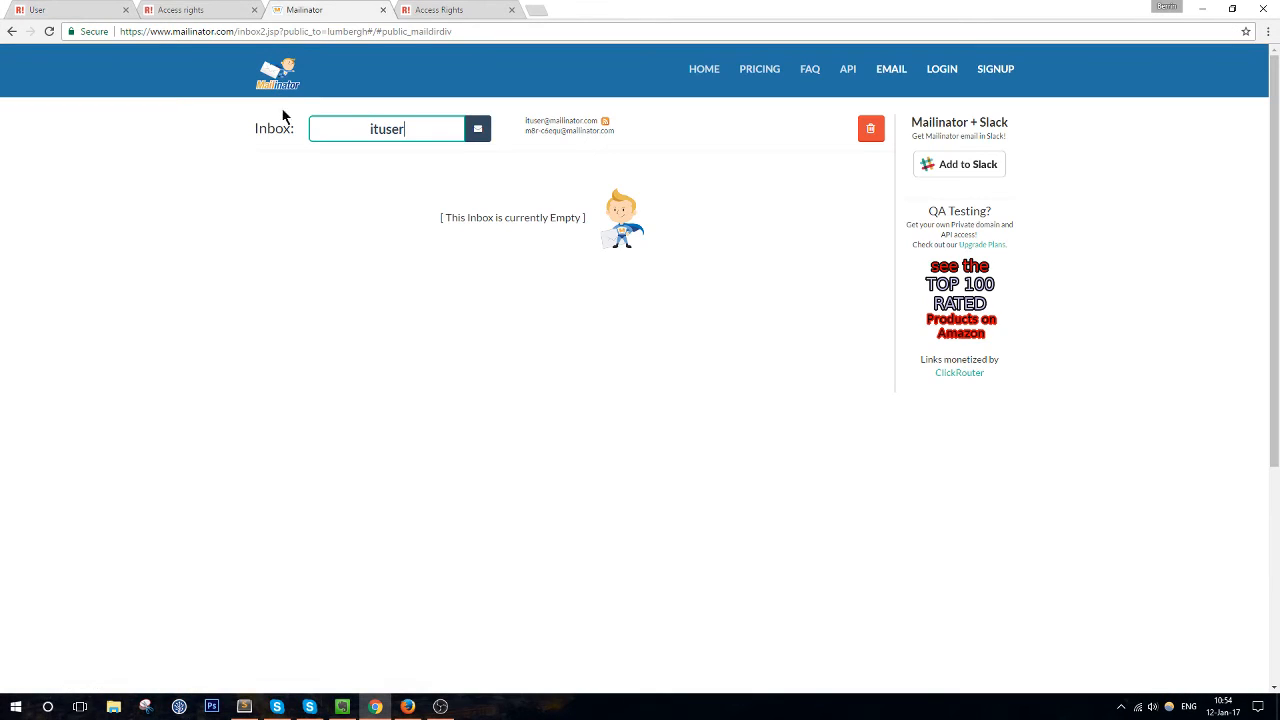
click(481, 133)
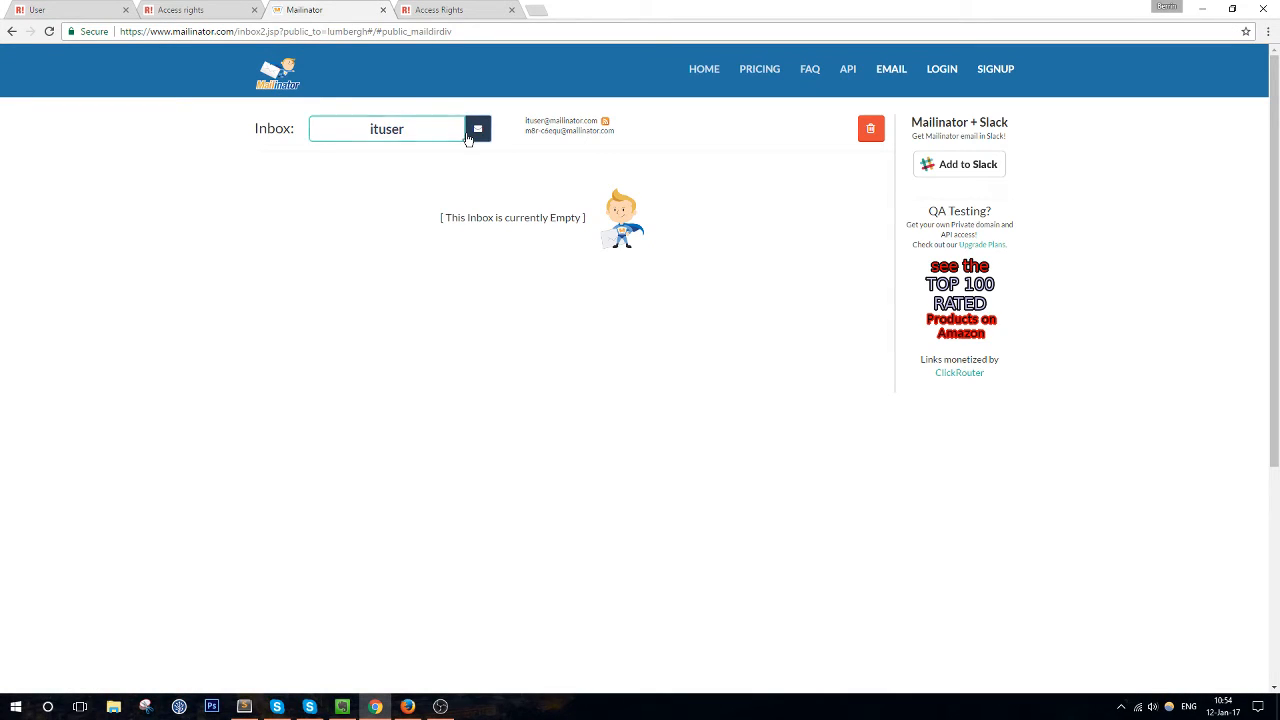
click(419, 133)
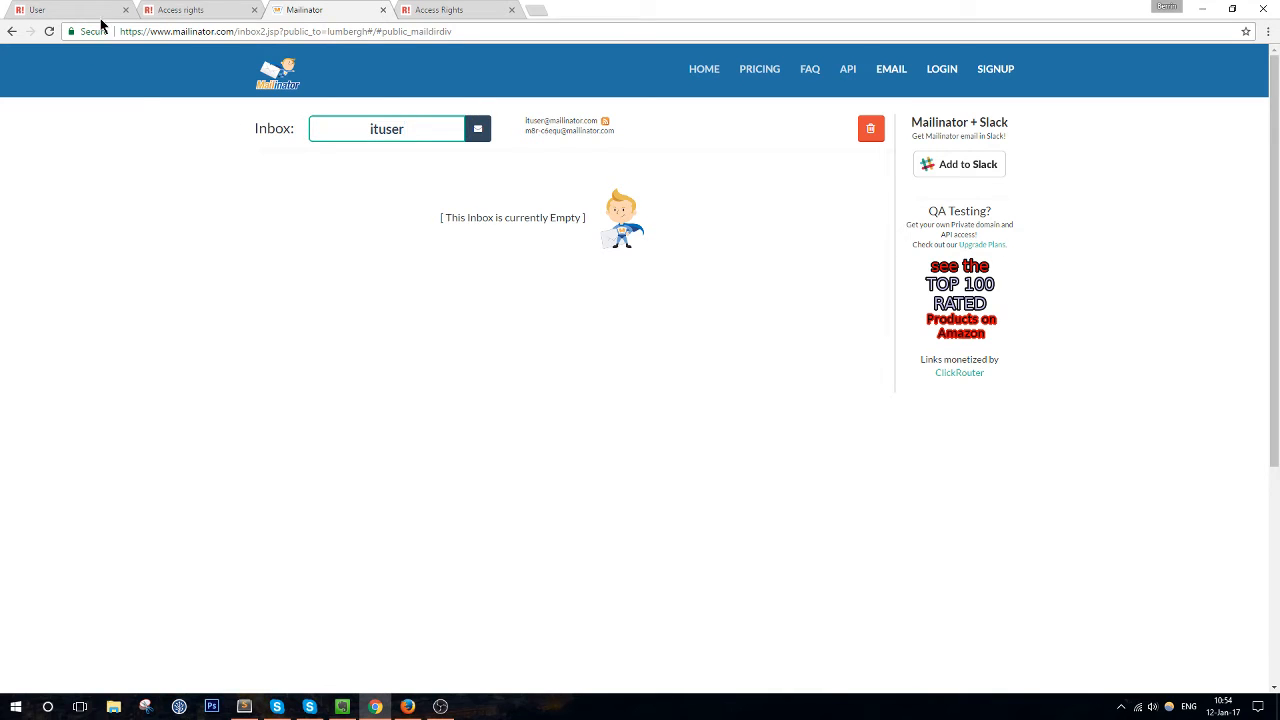
click(167, 7)
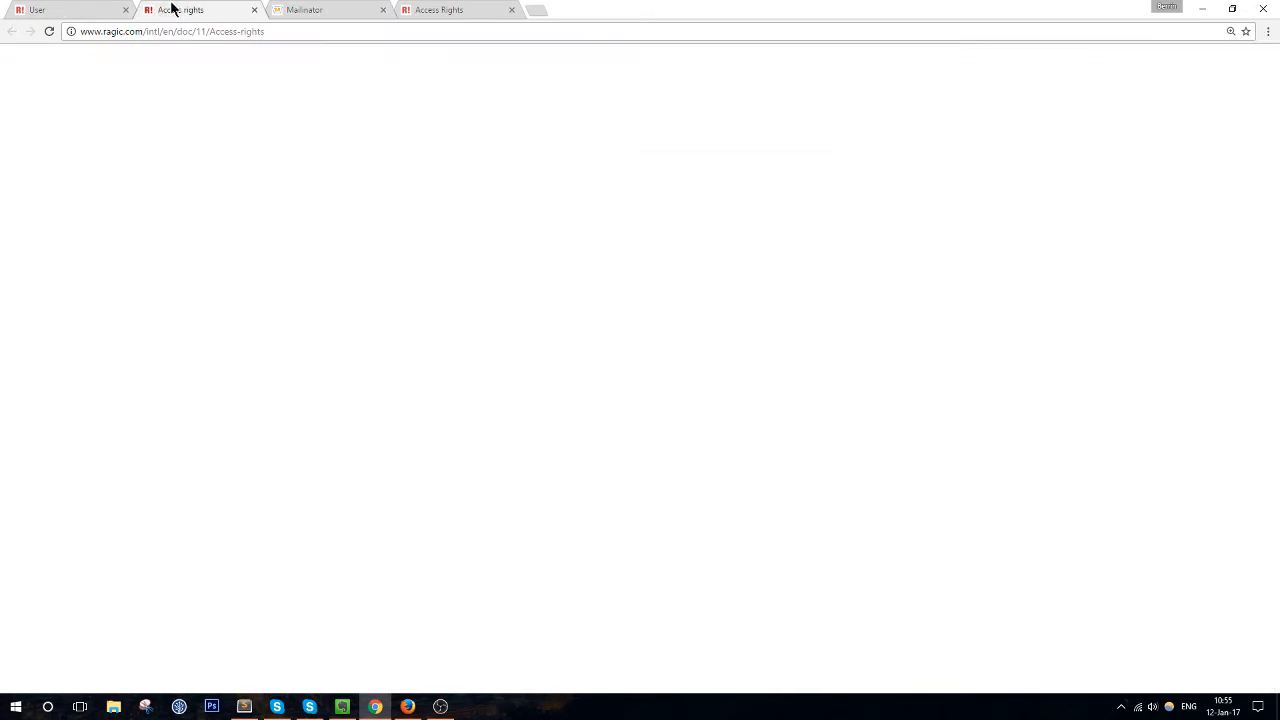
click(84, 9)
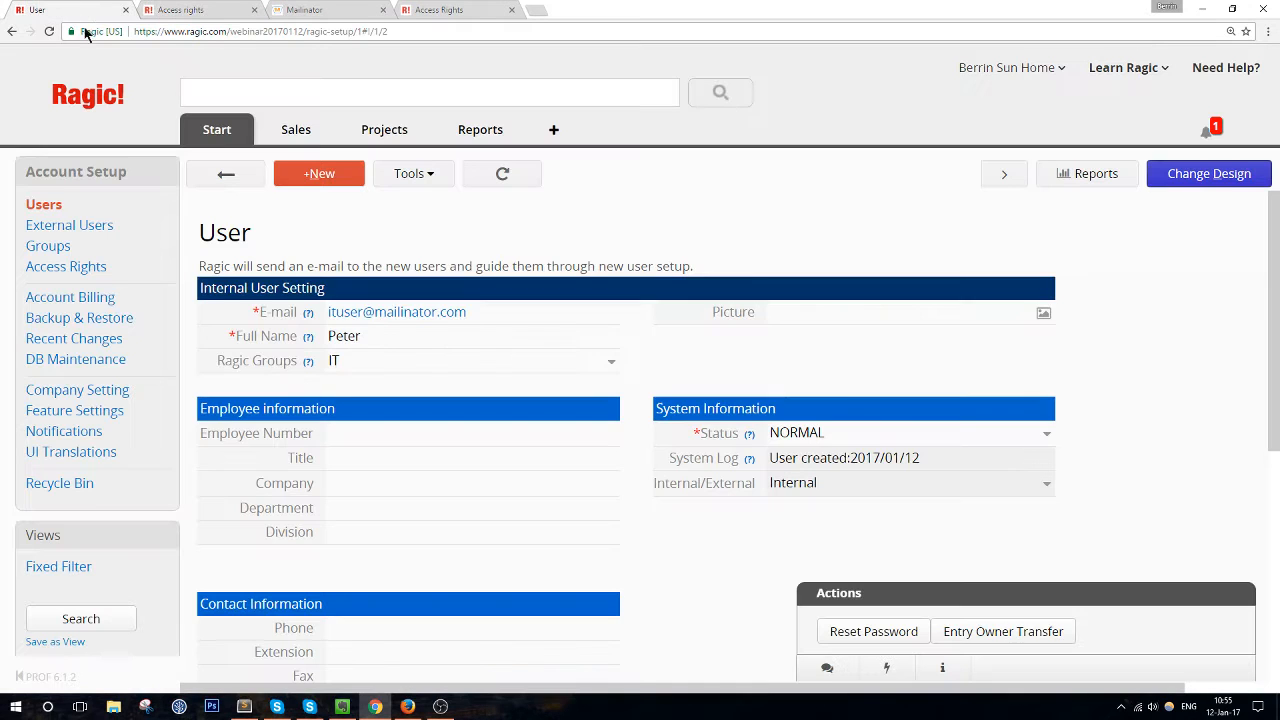
Start a new user with the sales mailbox e-mail and the user's full name, then check the test inbox
click(316, 175)
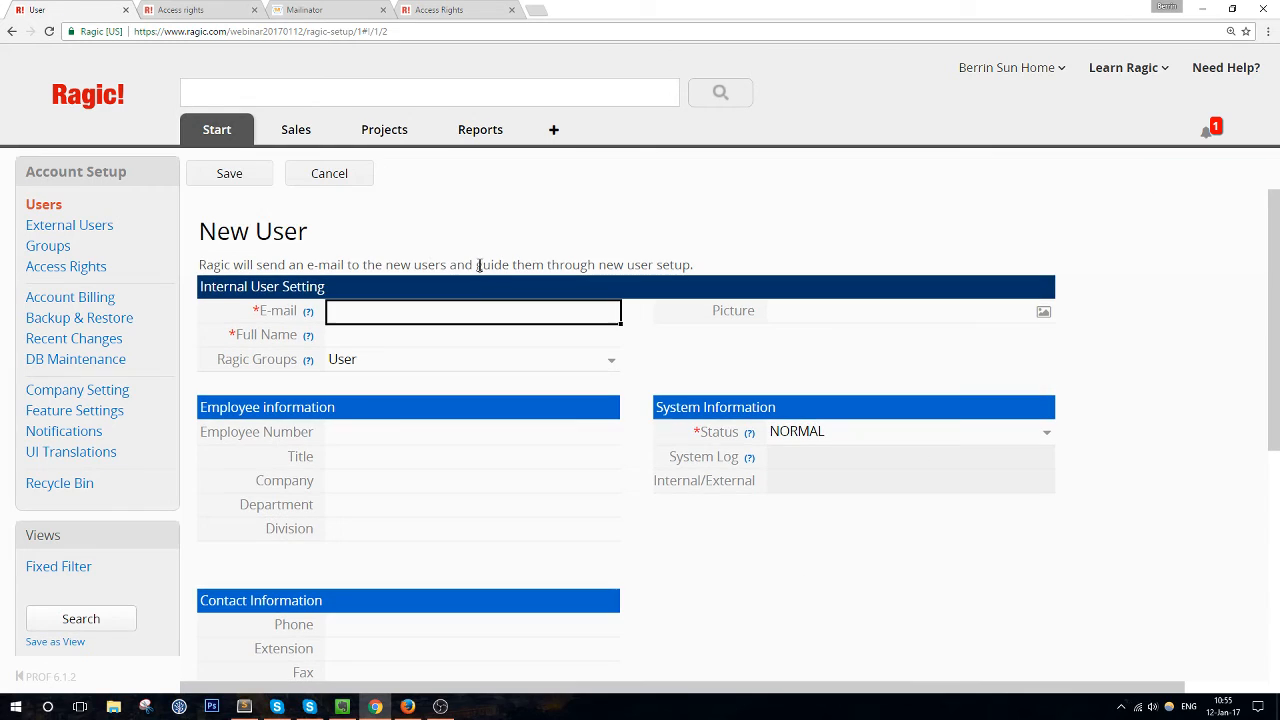
click(455, 316)
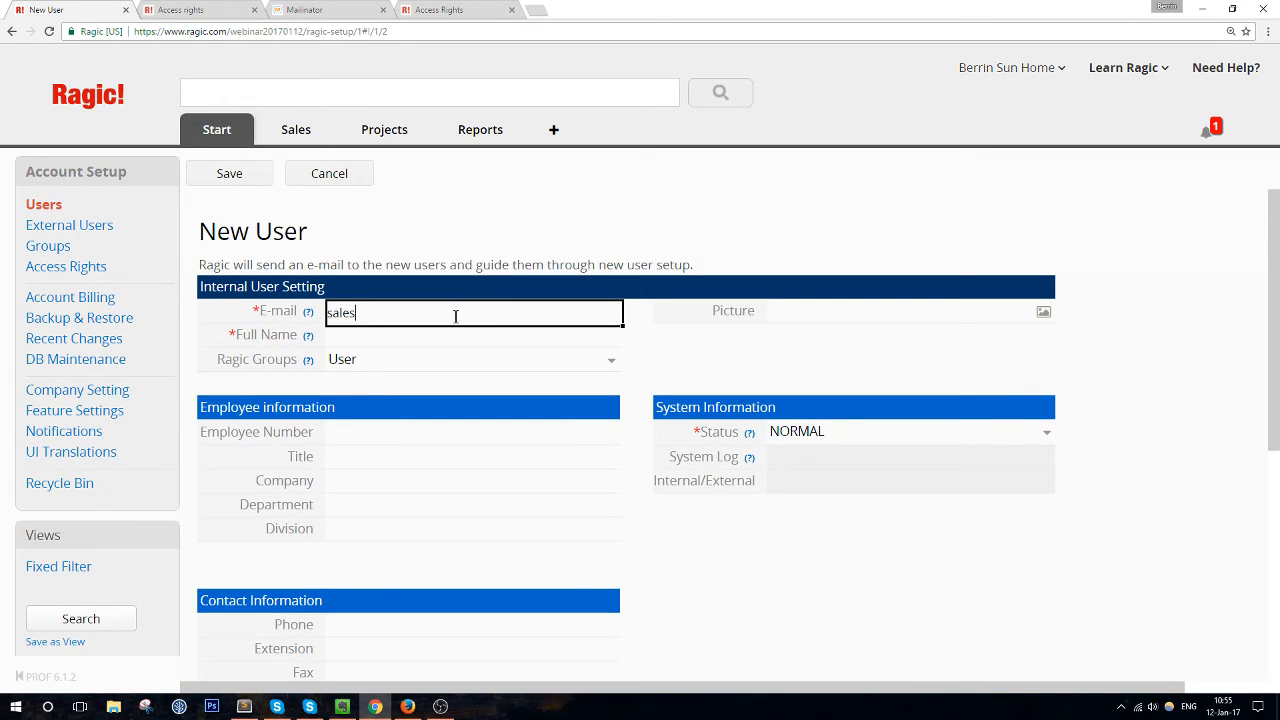
click(406, 334)
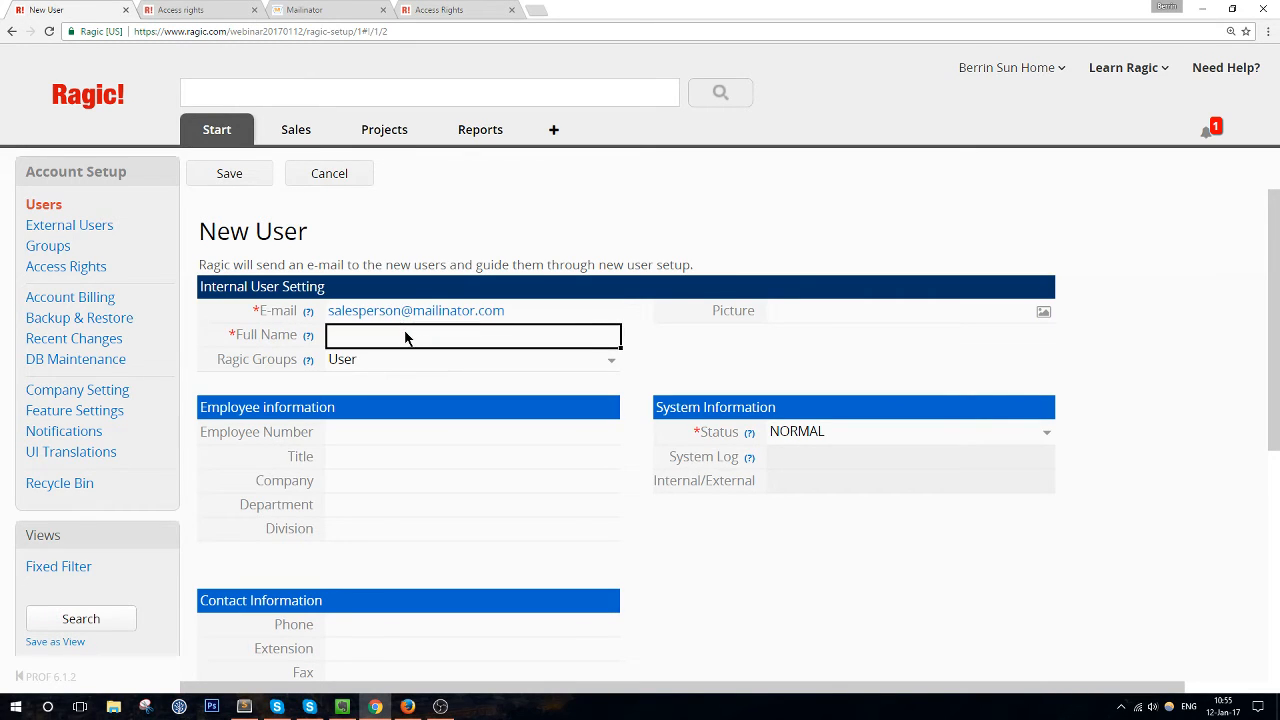
text(Deborah)
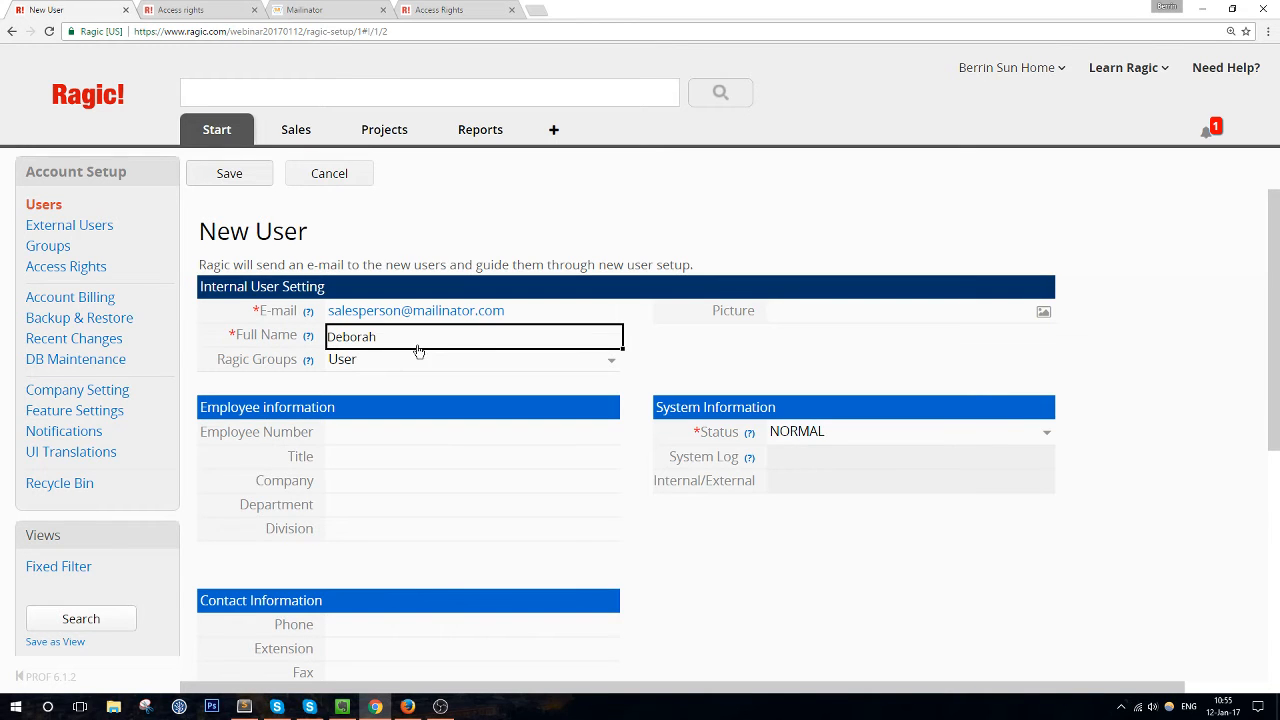
click(320, 9)
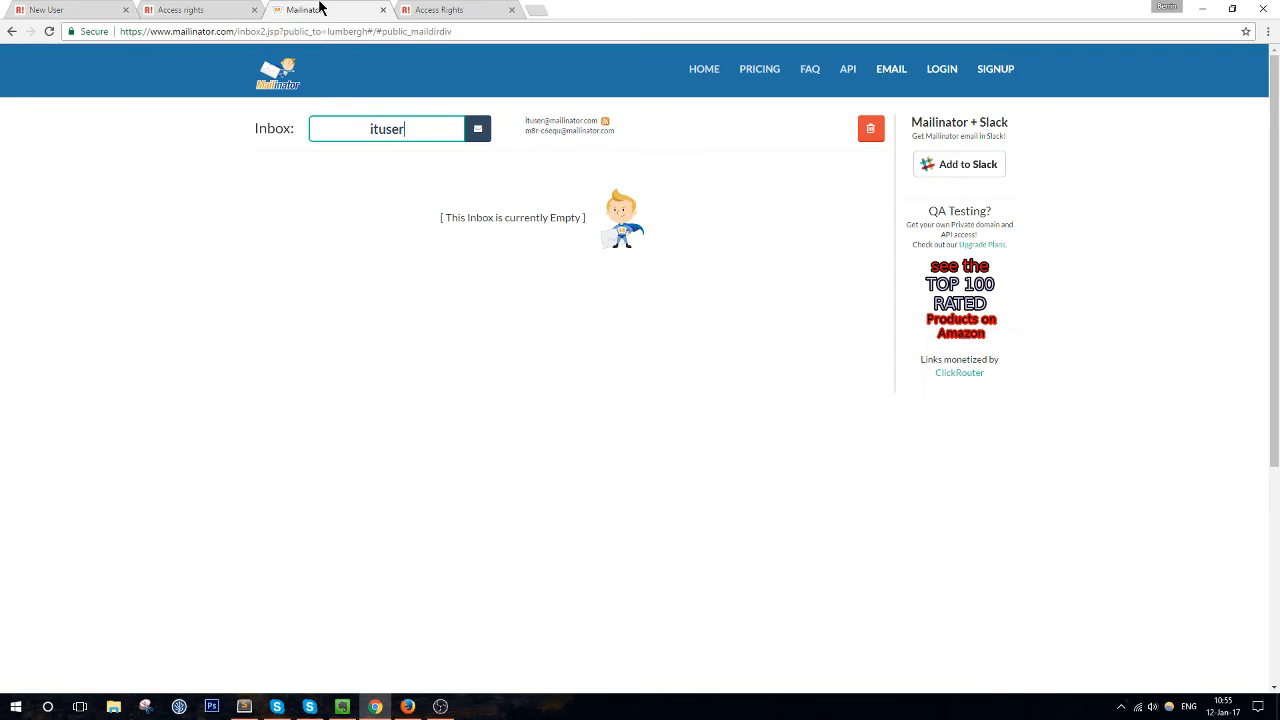
Leave the Mailinator inbox and view the saved sales user record full-screen in Ragic
click(420, 134)
drag(529, 9, 2, 60)
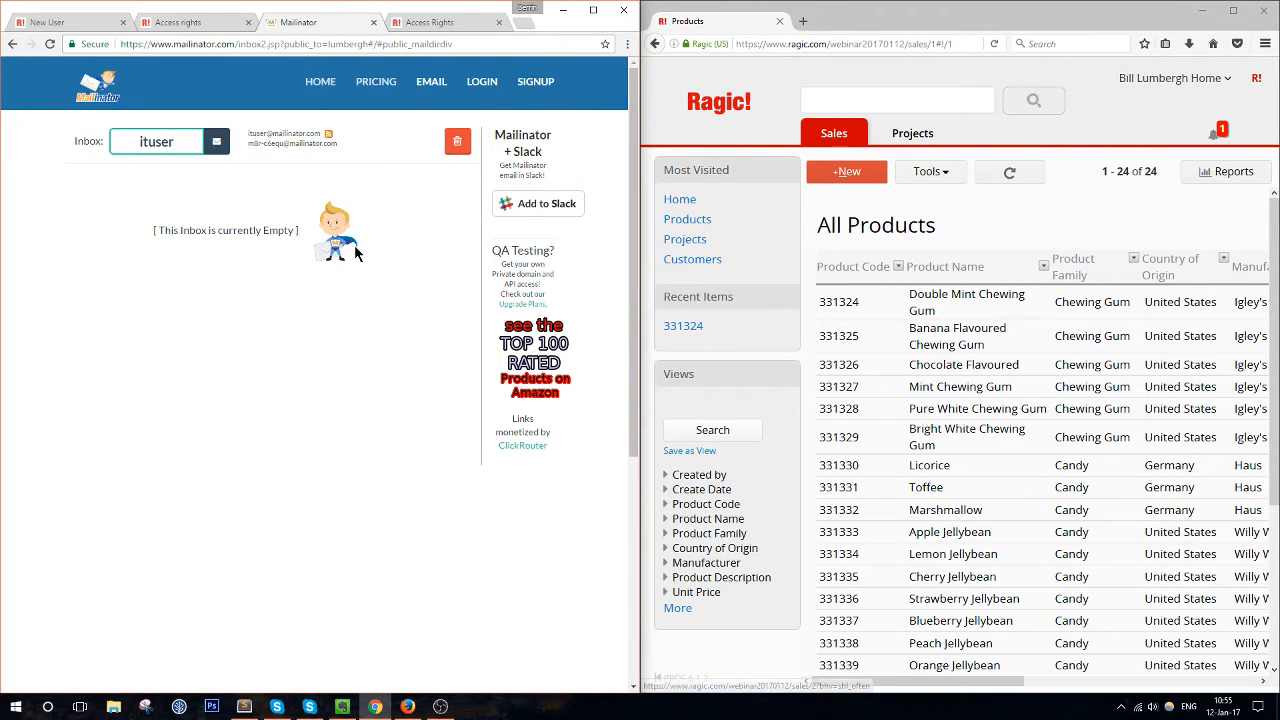
click(78, 25)
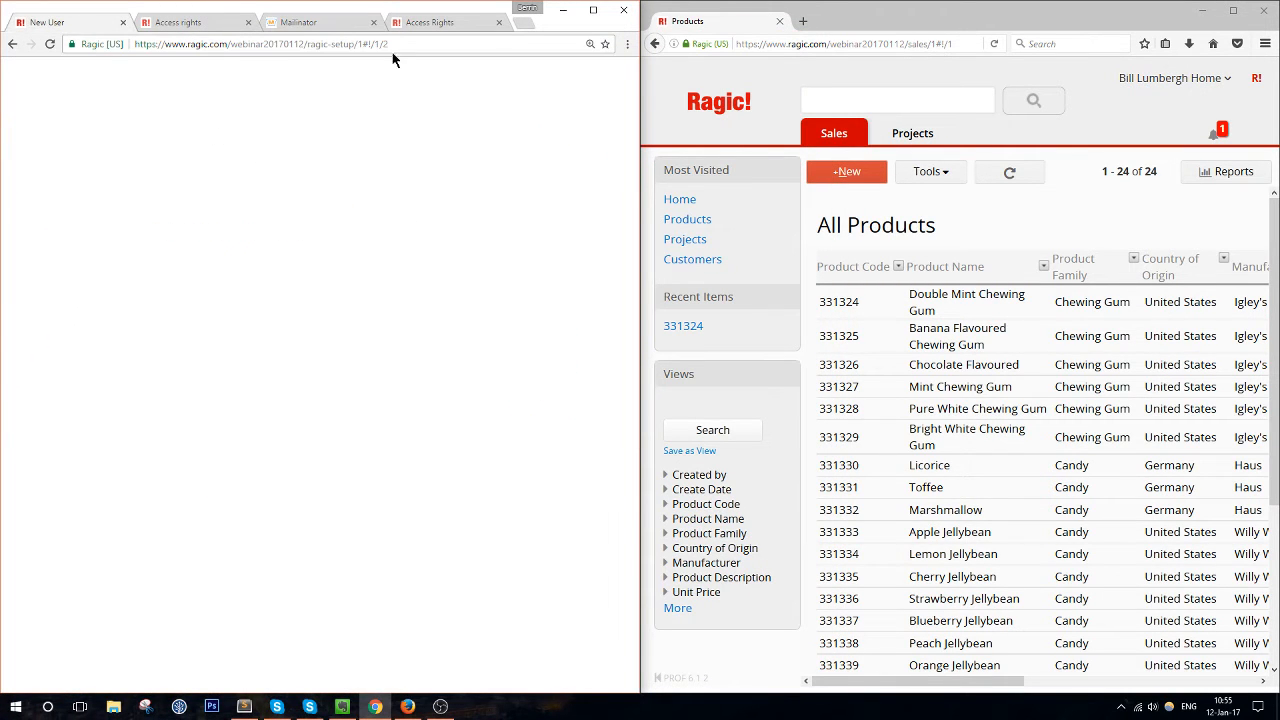
mouse_move(388, 44)
mouse_down()
mouse_move(340, 44)
mouse_move(367, 44)
mouse_up()
click(593, 10)
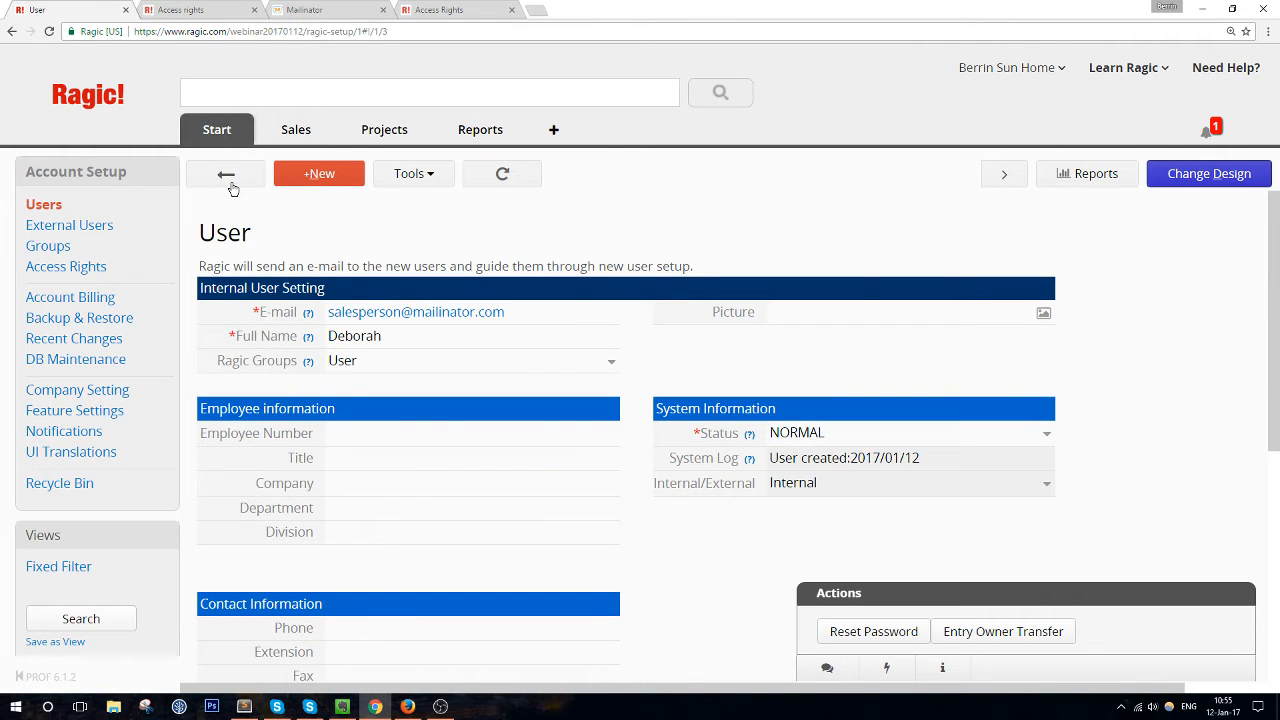
Return to the Users list and arrange the browser windows side by side to refresh the ituser inbox
click(228, 177)
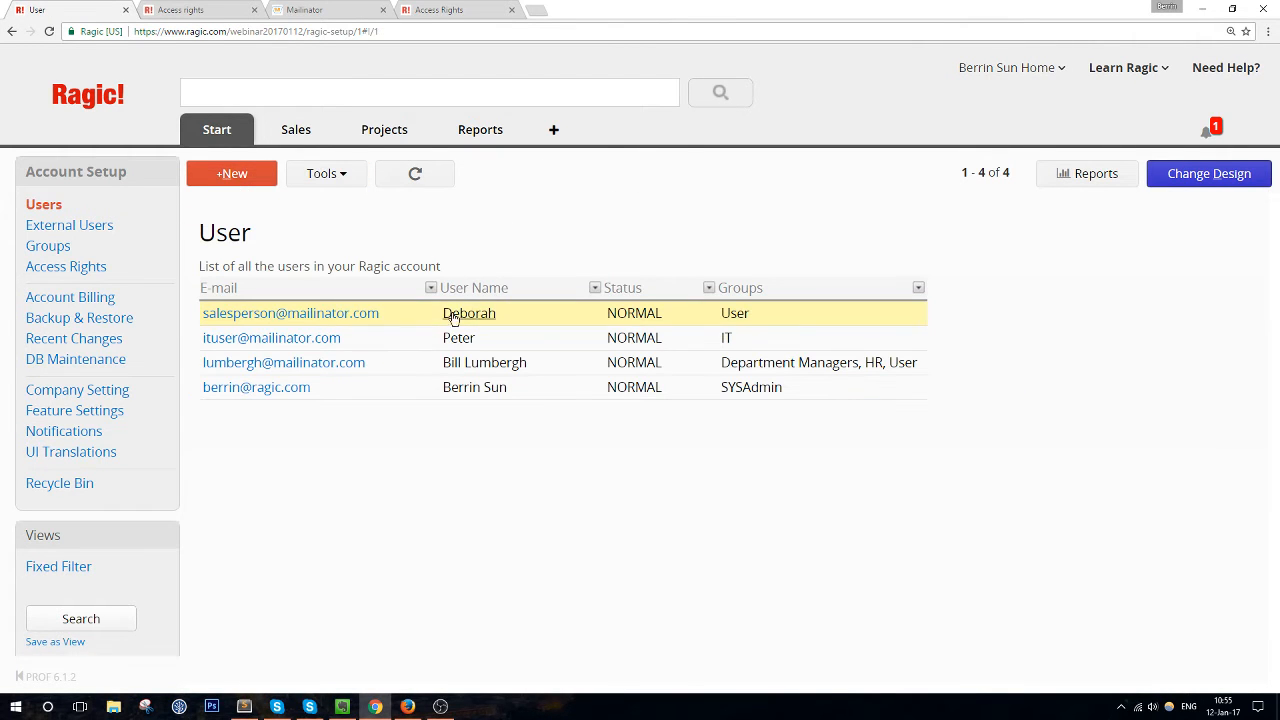
drag(626, 6, 303, 25)
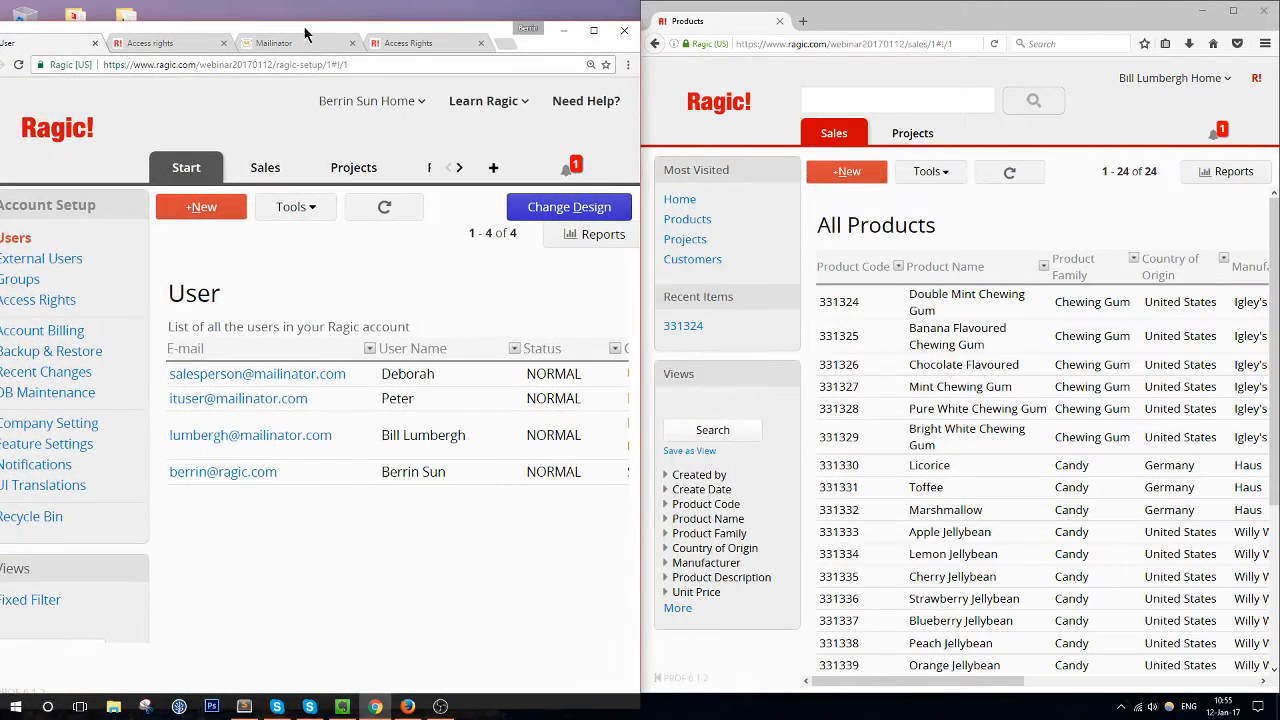
drag(434, 26, 458, 8)
click(306, 27)
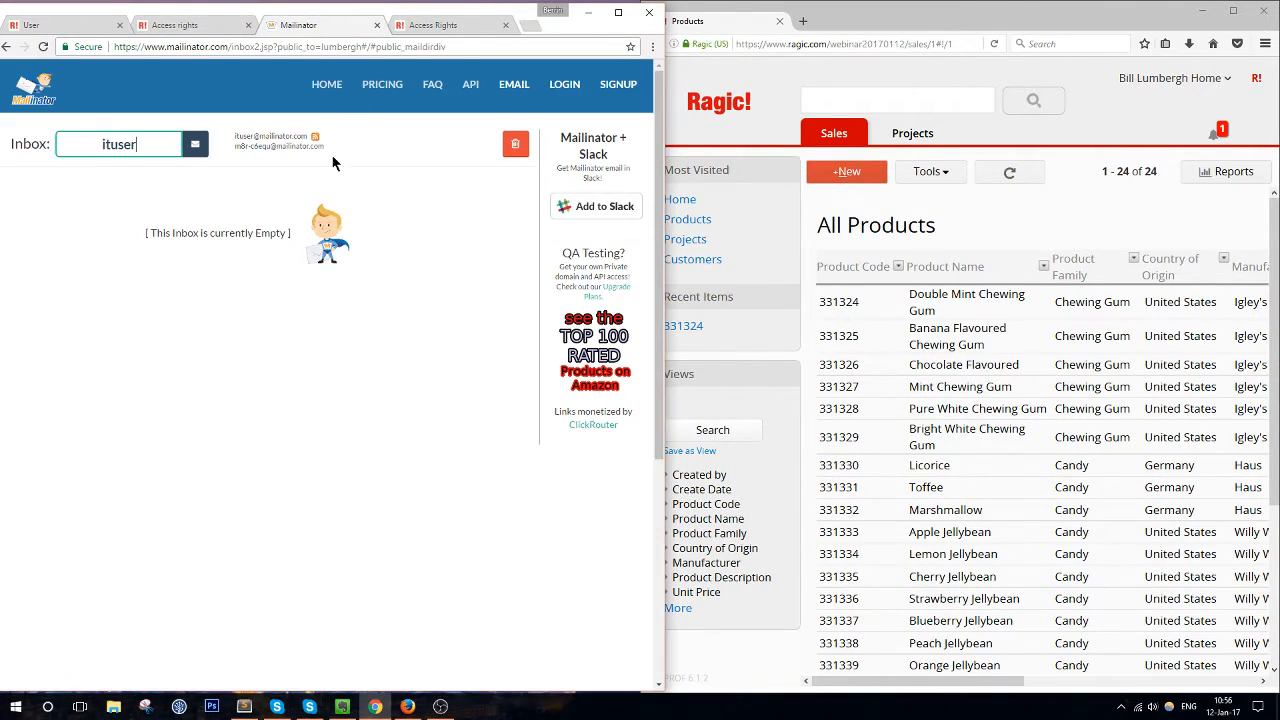
click(200, 145)
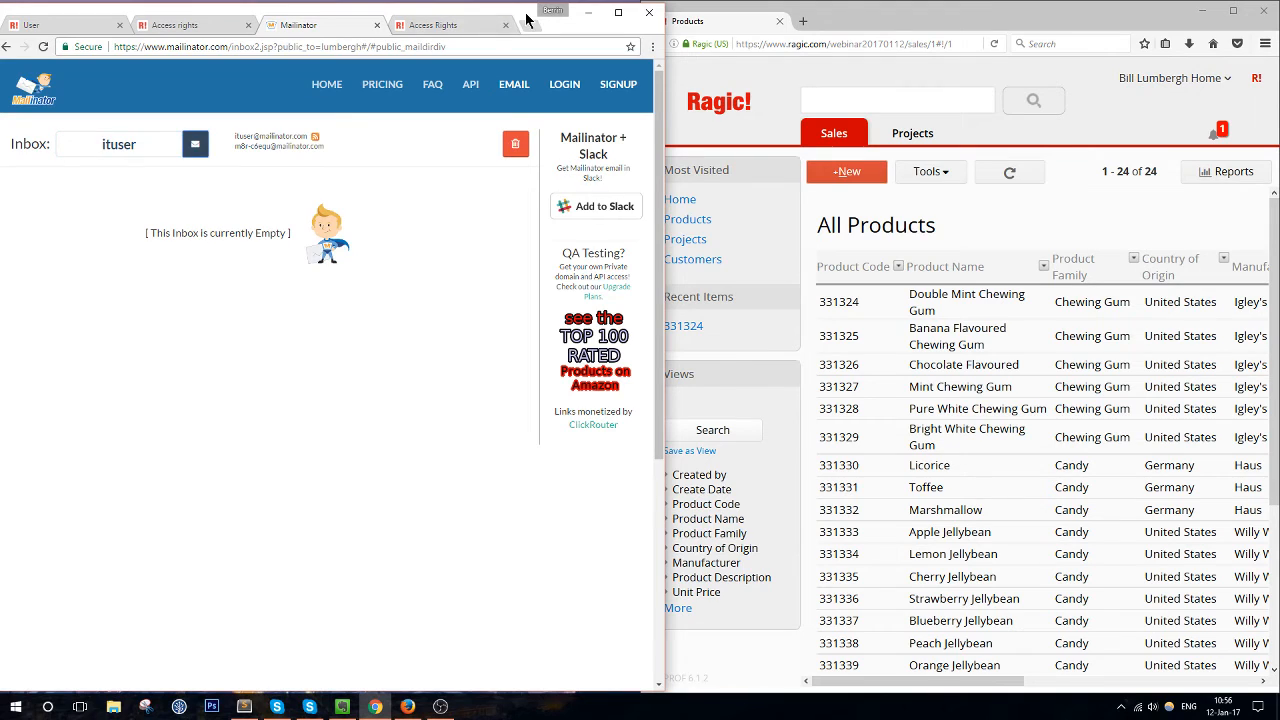
drag(523, 14, 608, 11)
click(170, 22)
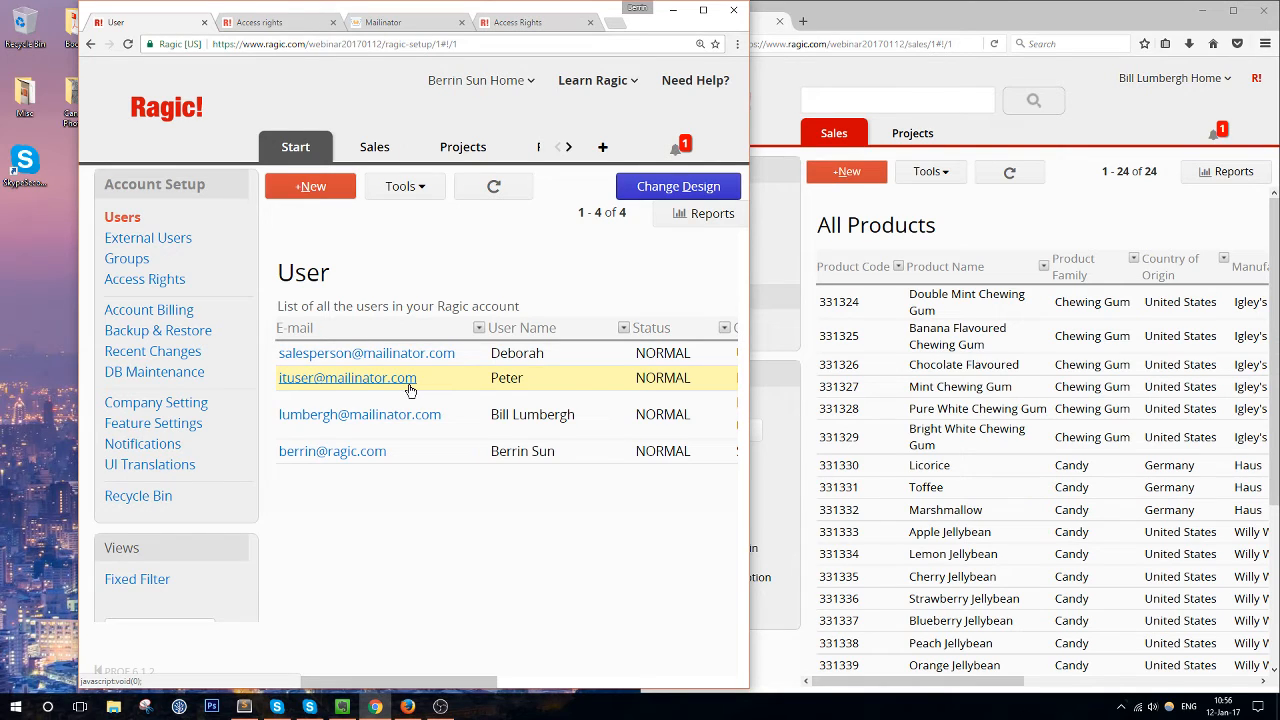
Switch the Mailinator inbox to 'salesperson', then maximize the Ragic Users list window
click(372, 21)
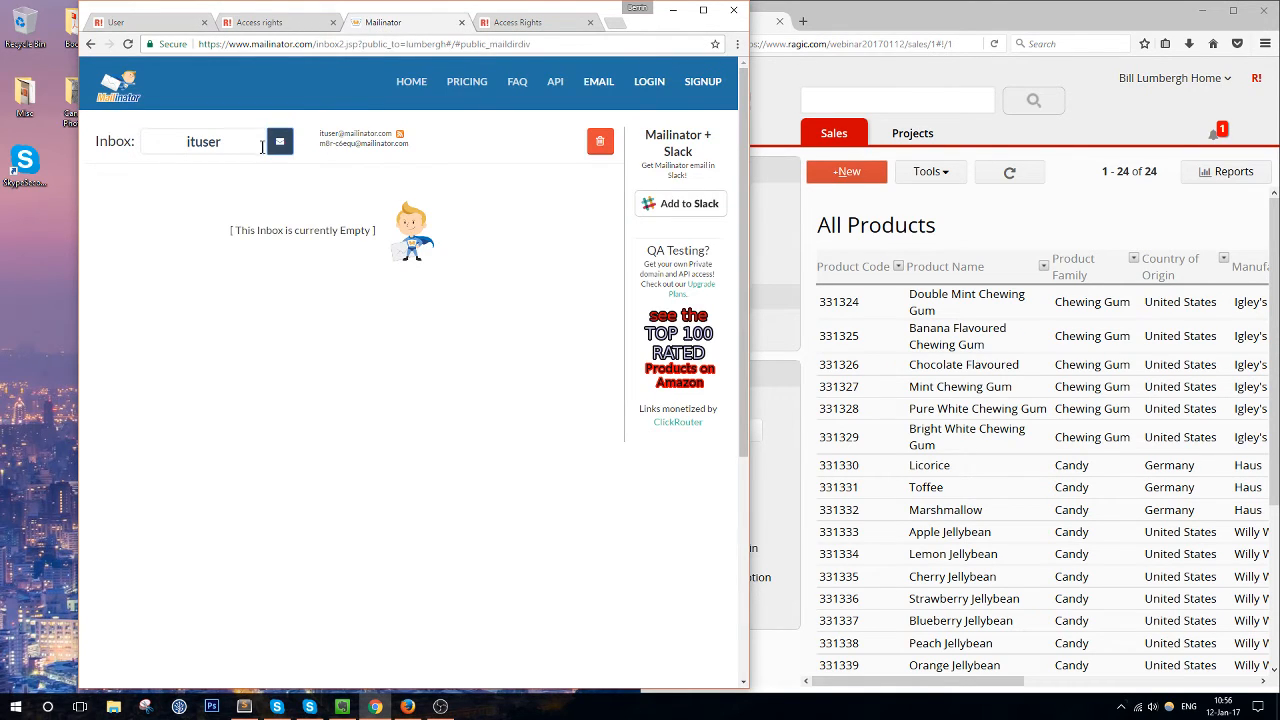
click(157, 140)
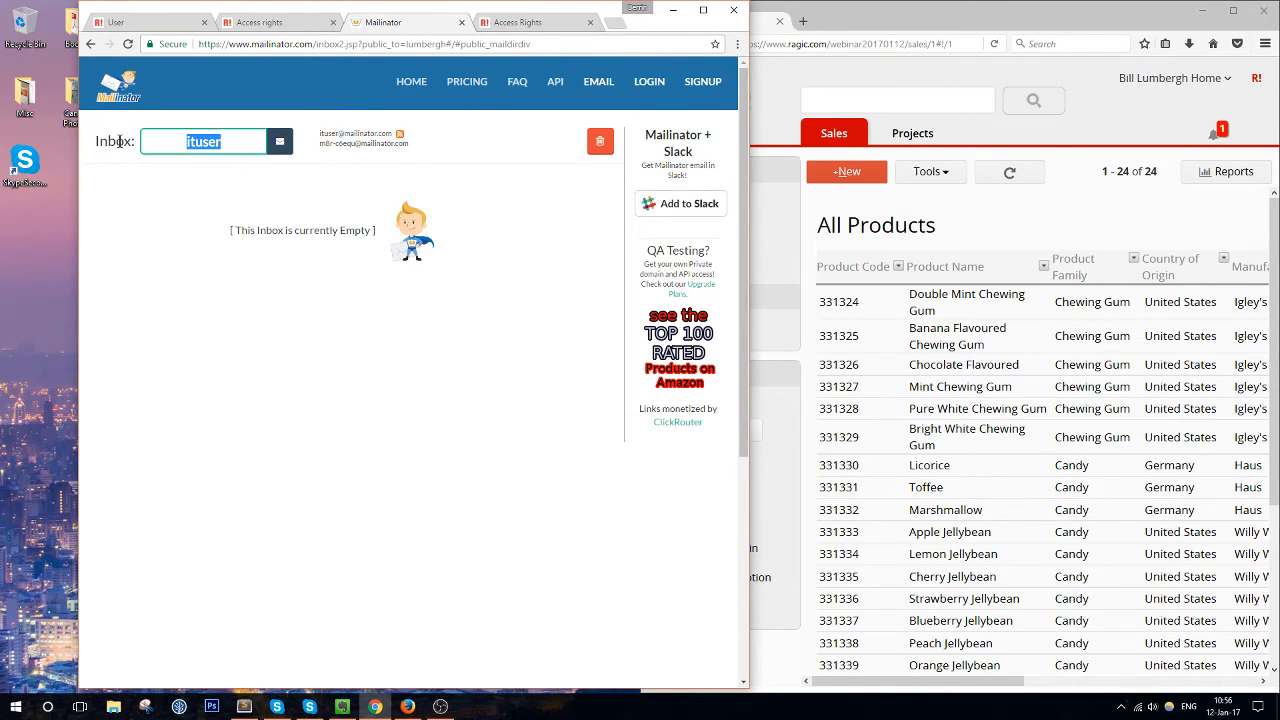
key(BackSpace)
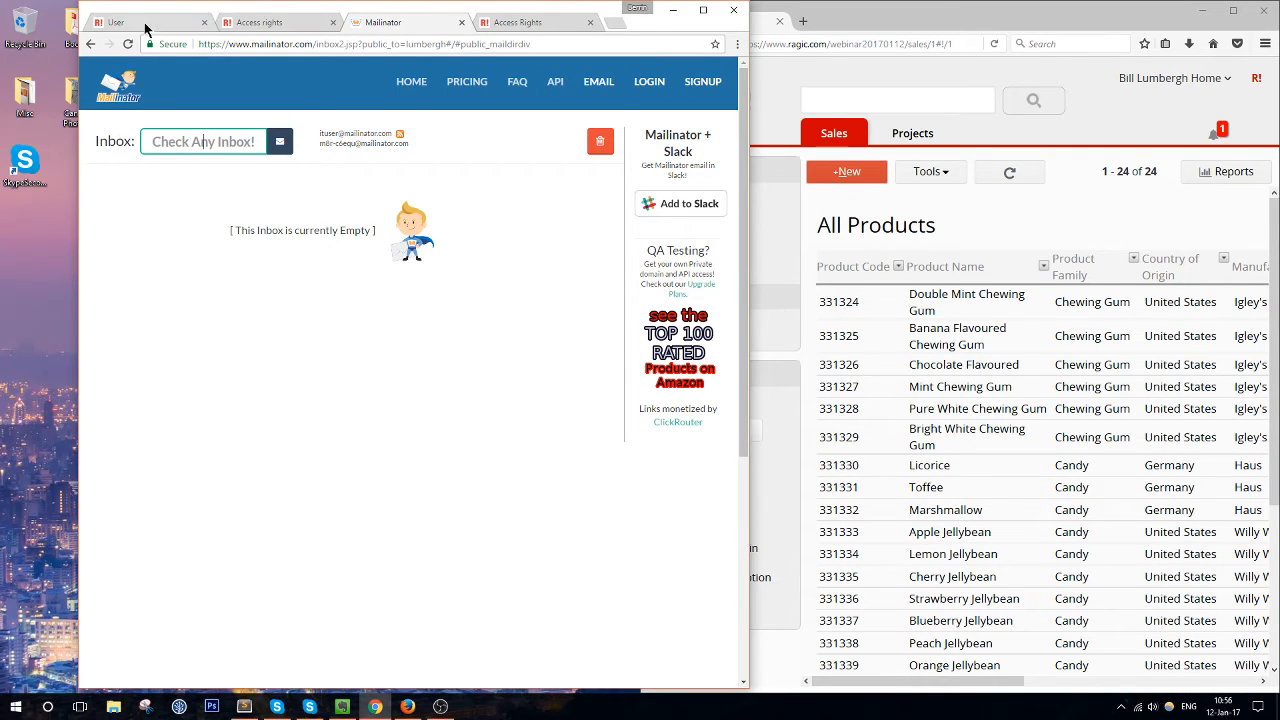
text(salesperson)
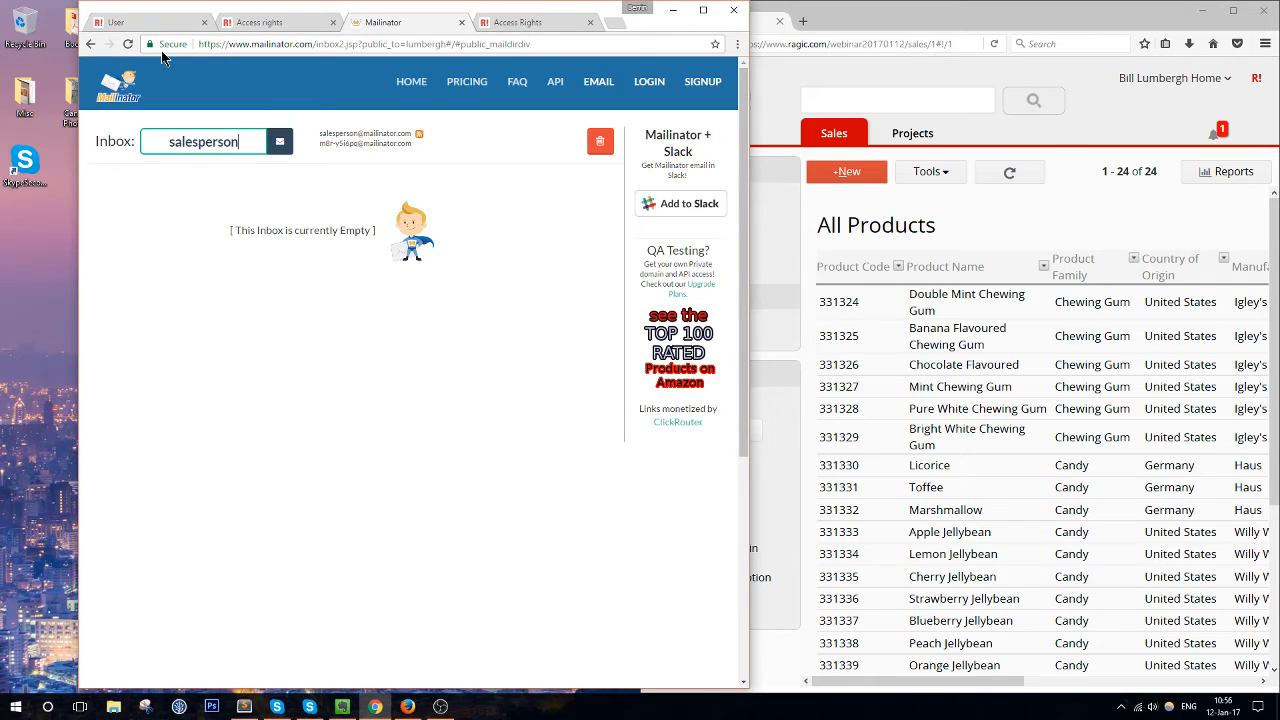
click(173, 24)
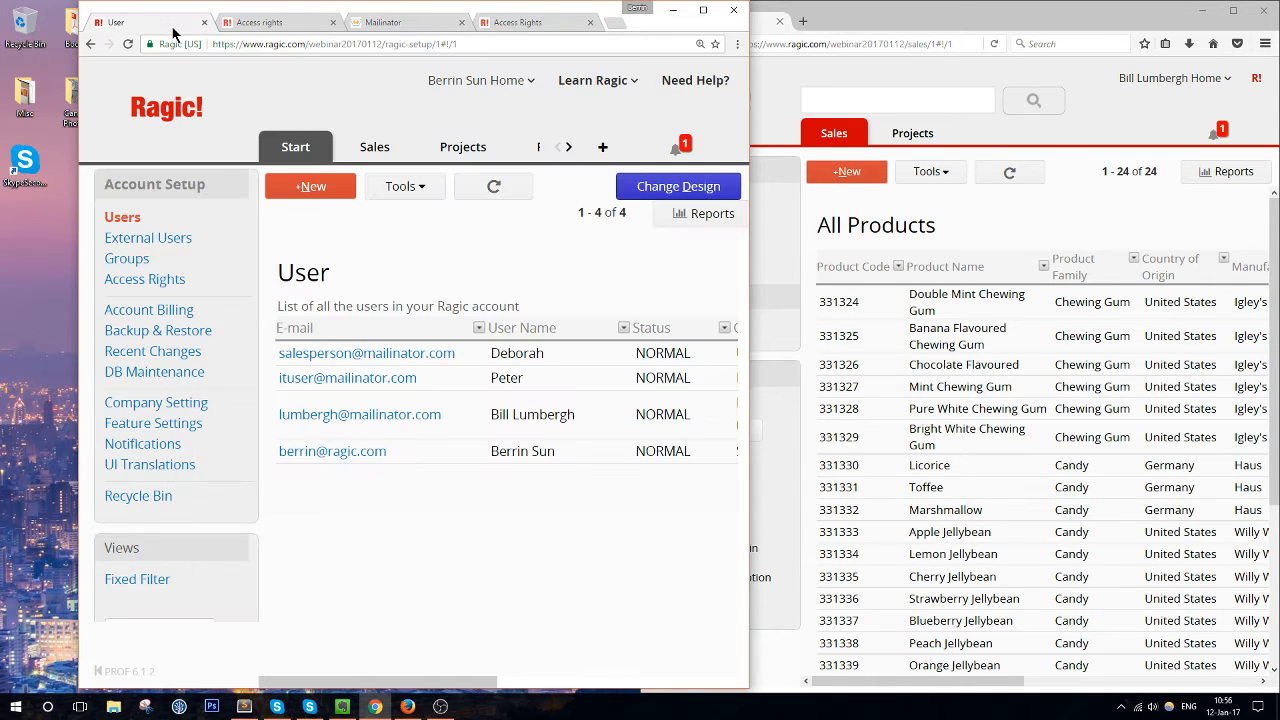
click(703, 10)
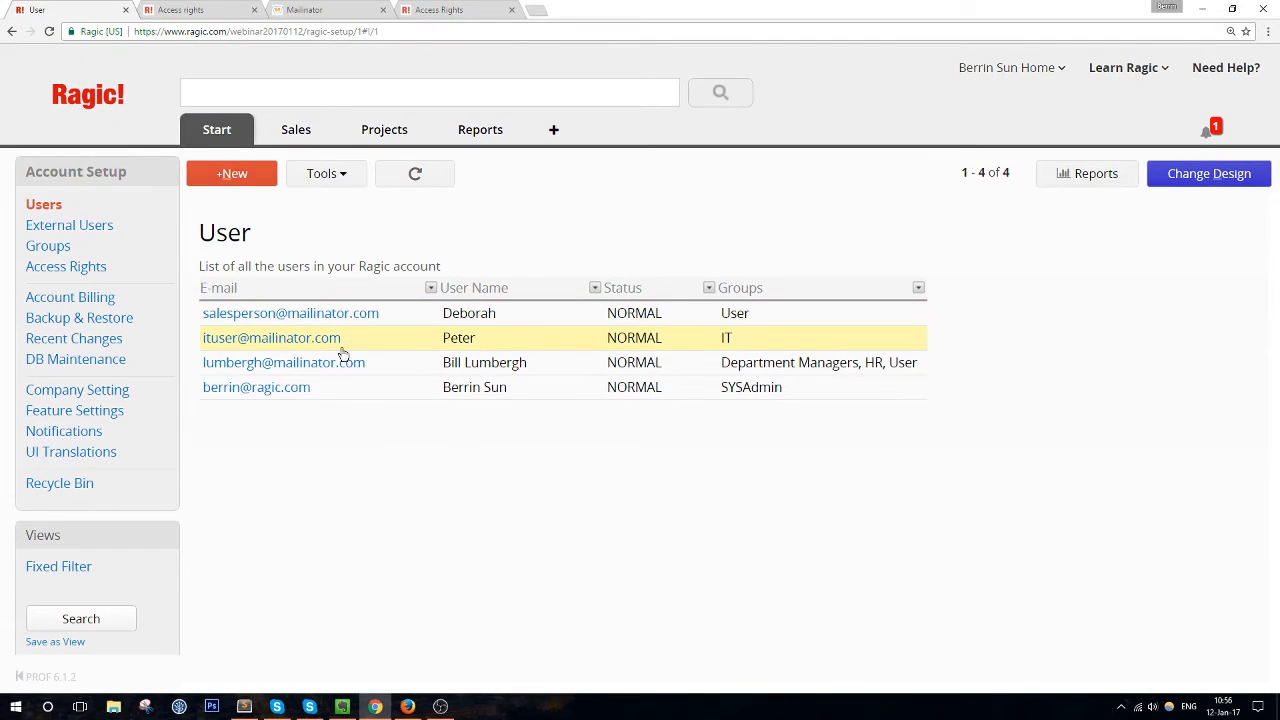
In the new sales user's record, add the Sales group and remove the User group
click(460, 313)
click(469, 361)
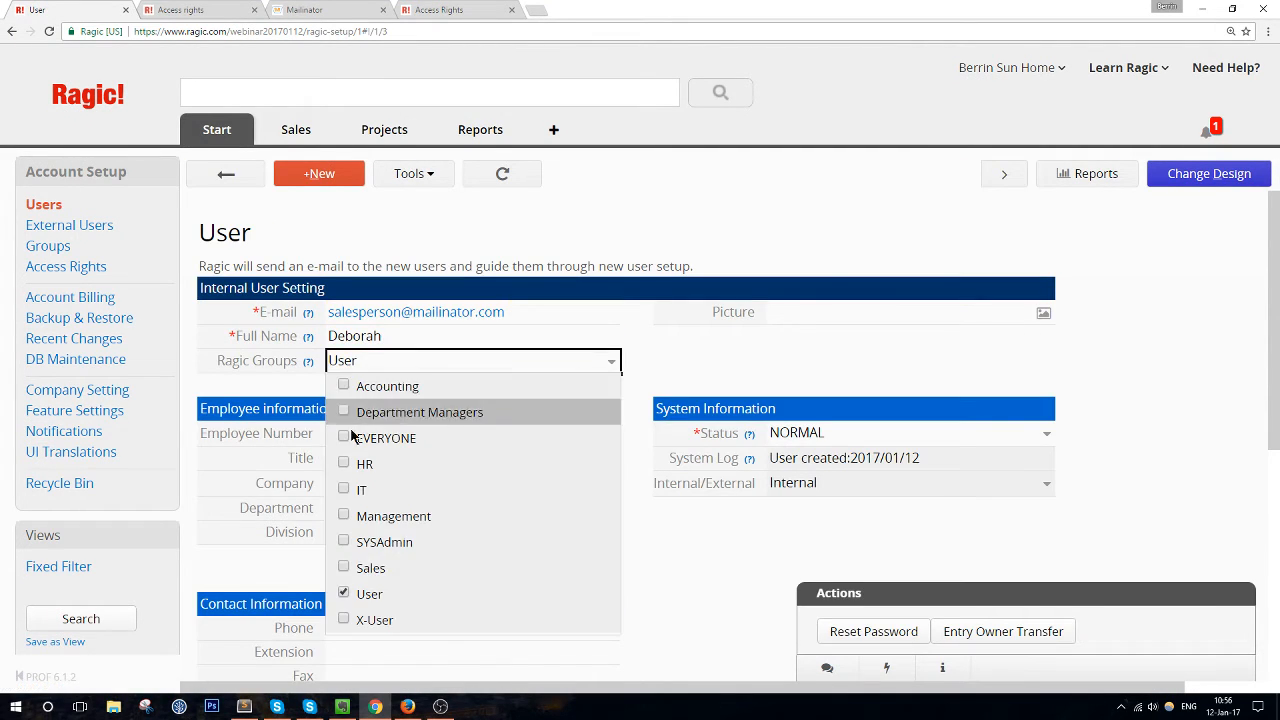
click(344, 569)
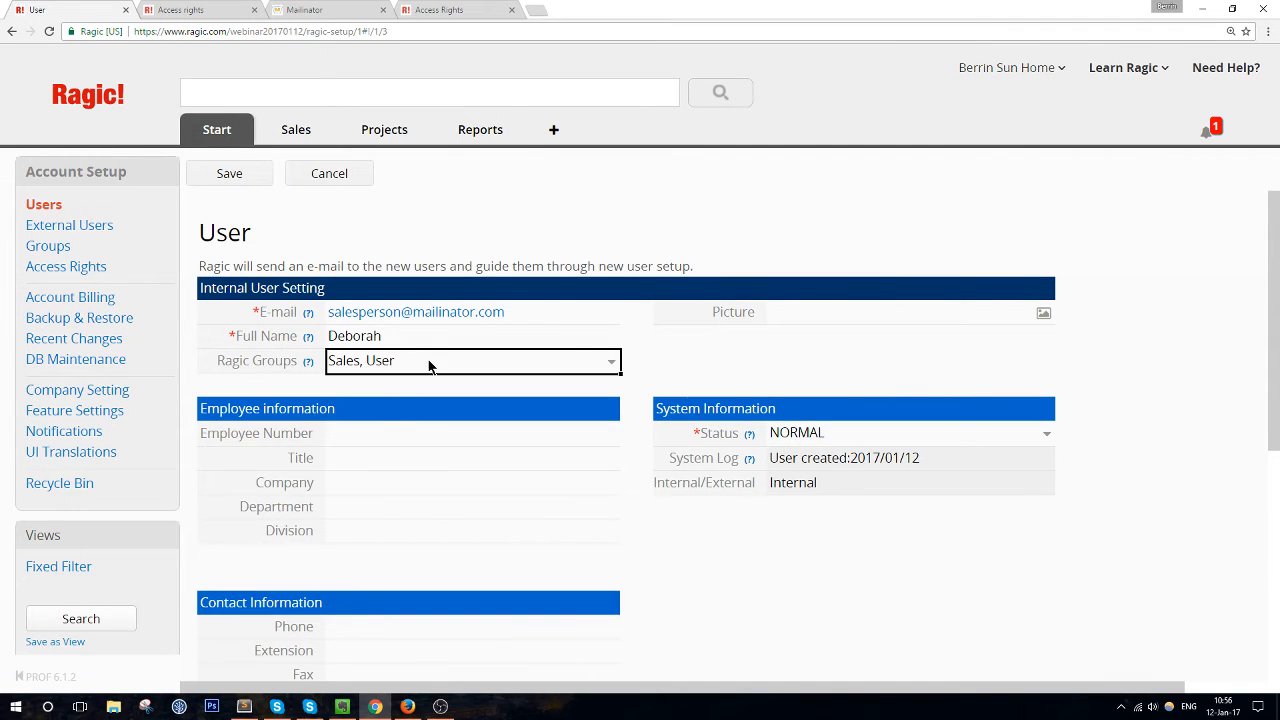
click(431, 364)
click(344, 594)
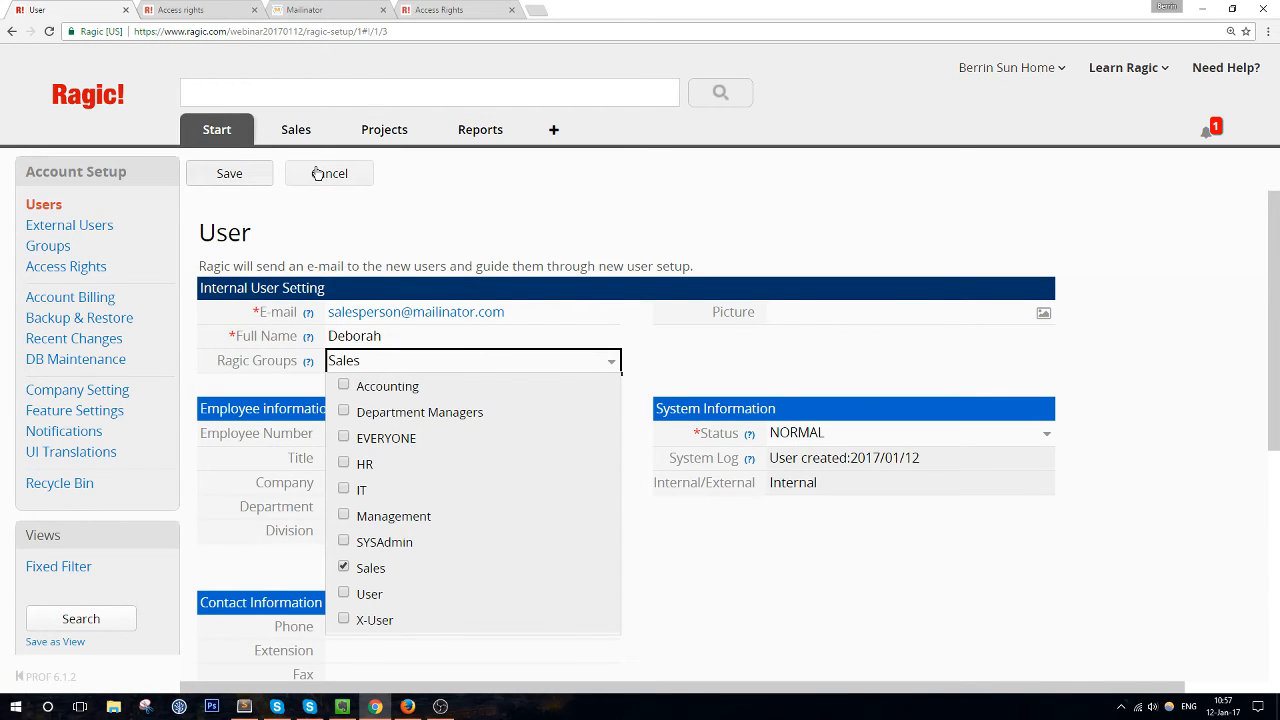
Trim the page address back to the database home, discarding the unsaved edit
click(426, 35)
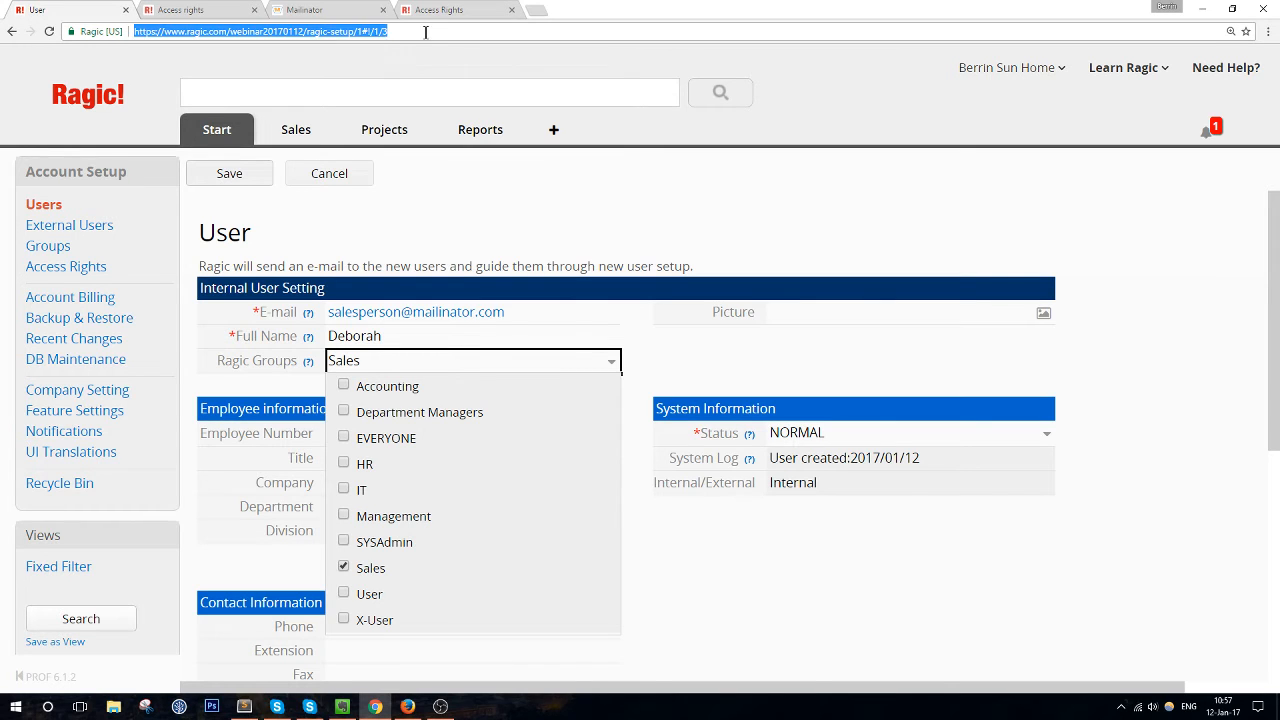
click(306, 31)
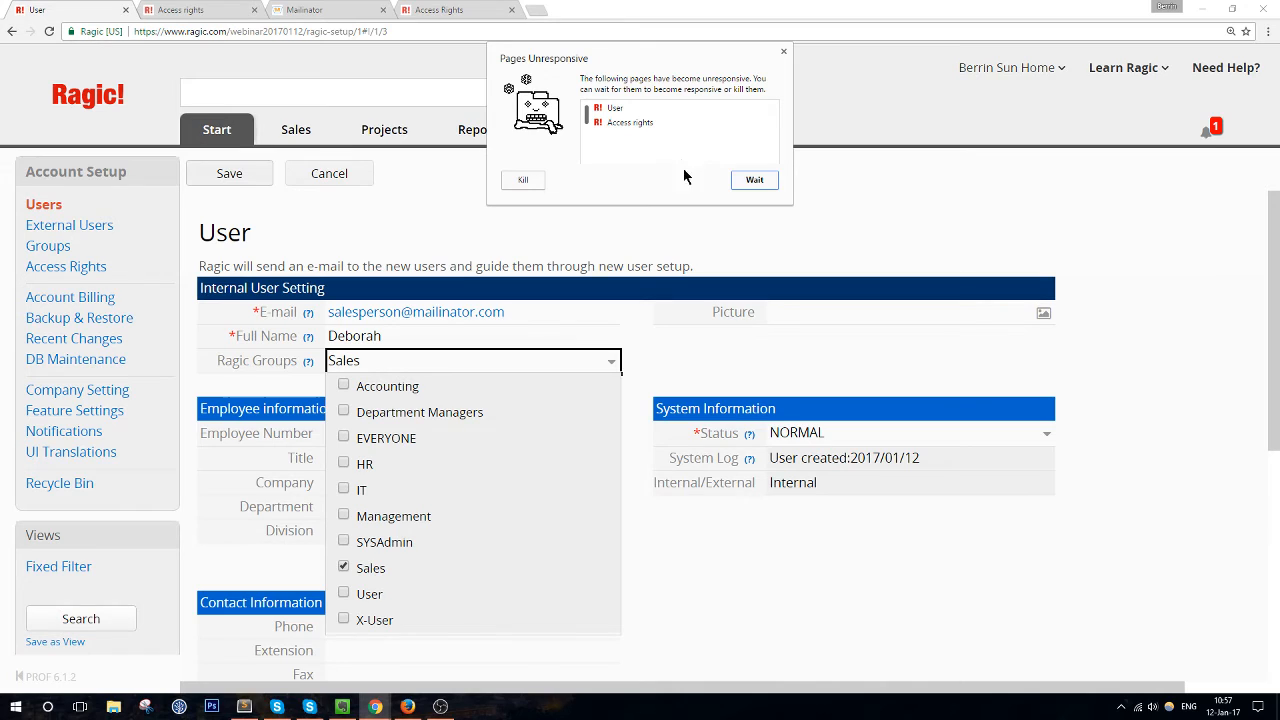
click(733, 180)
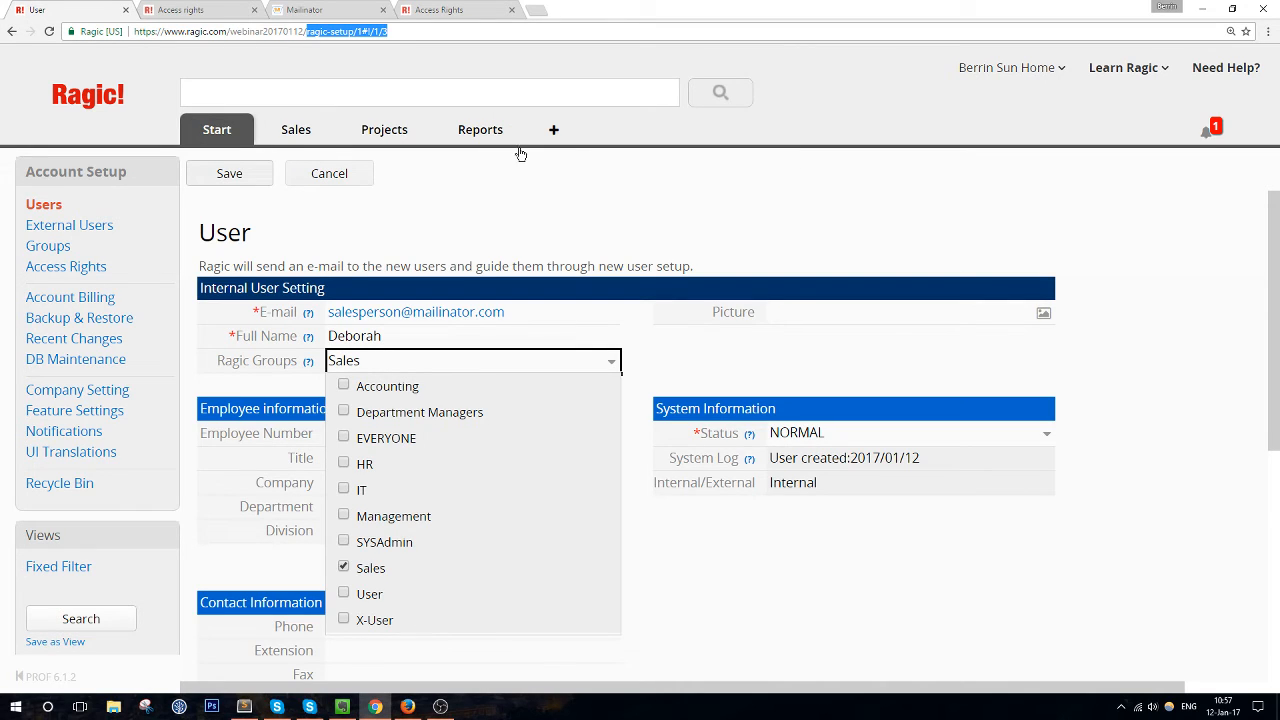
click(314, 33)
mouse_move(308, 31)
mouse_down()
mouse_move(396, 27)
mouse_move(308, 31)
mouse_up()
key(BackSpace)
key(Return)
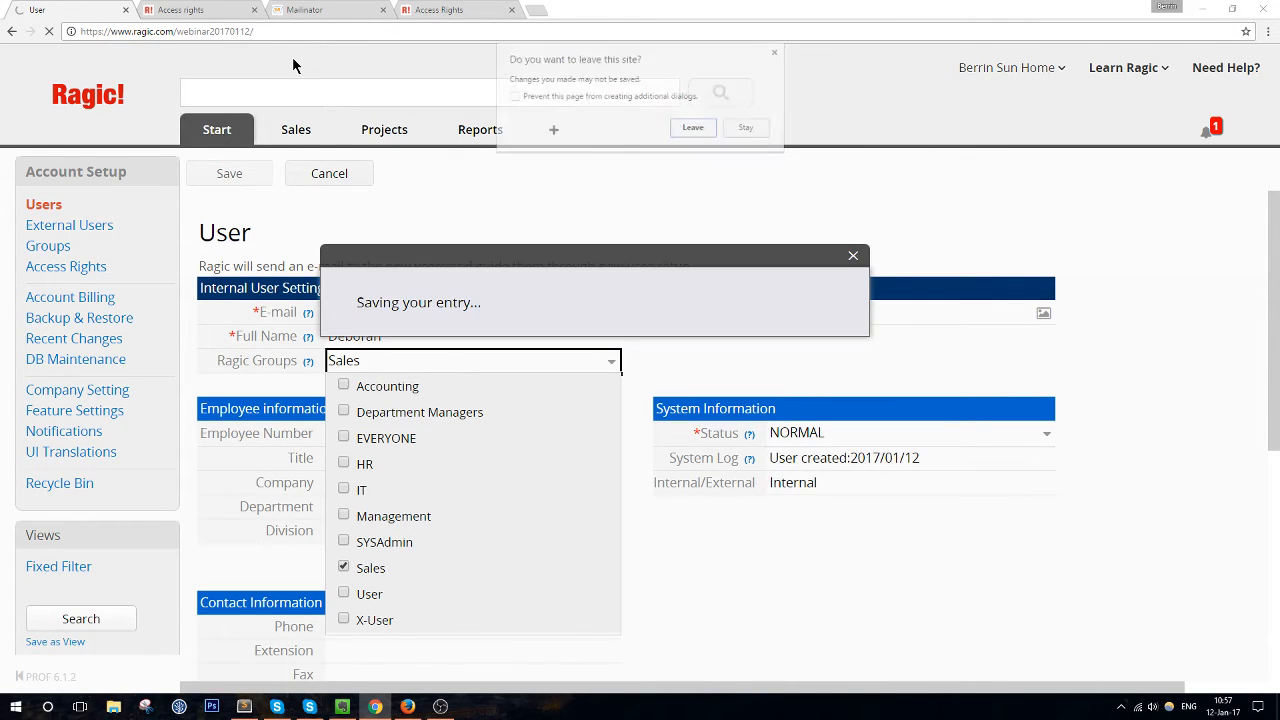
click(692, 126)
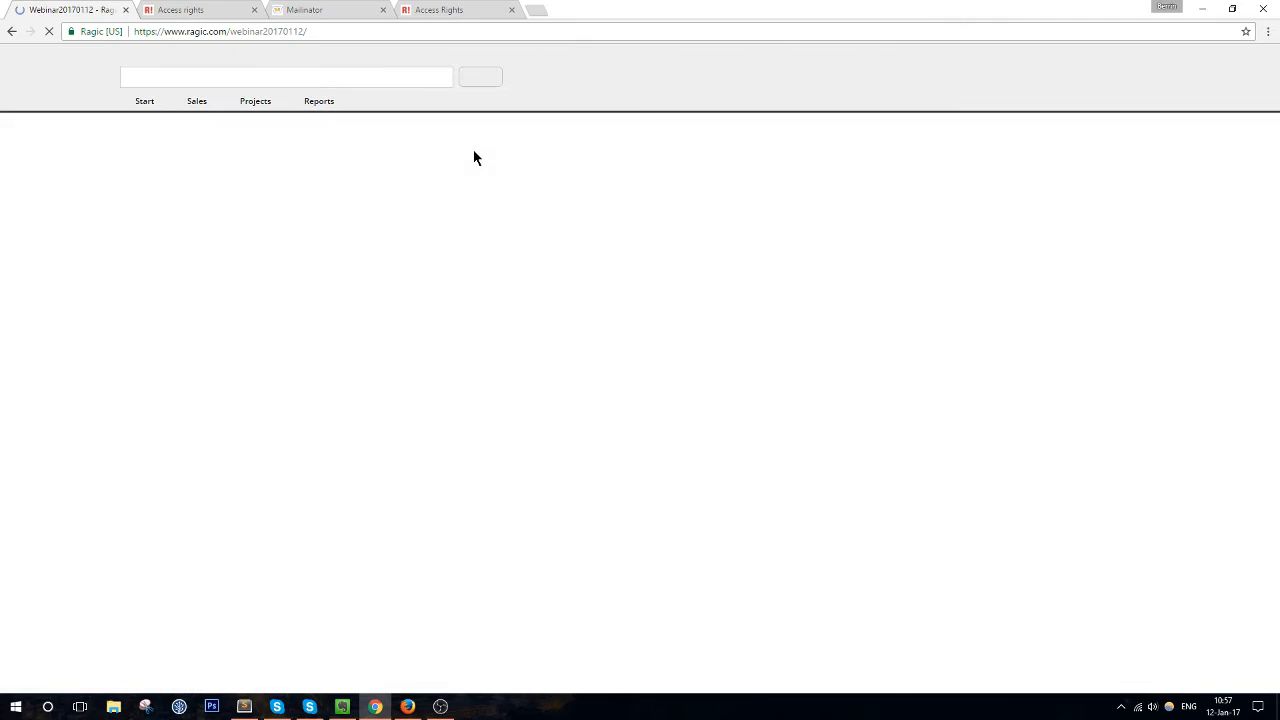
In Account Setup Users, move the second user from the User group to Sales and save
mouse_move(143, 104)
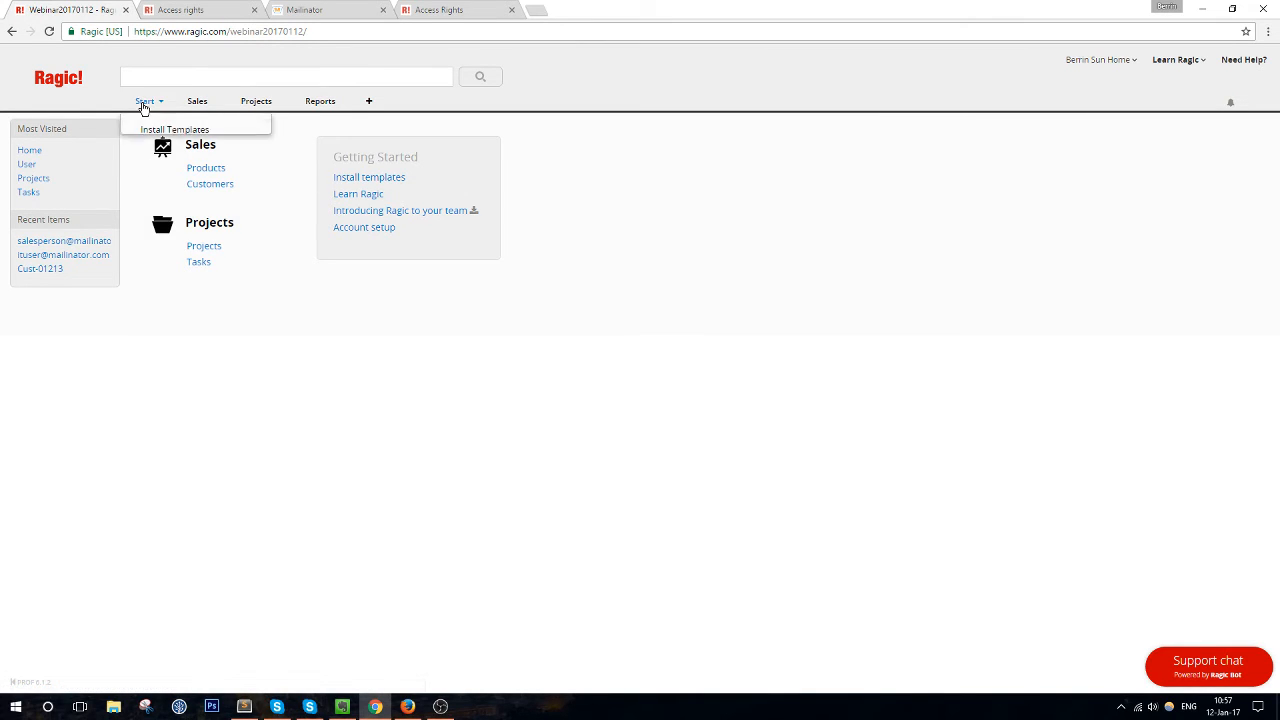
click(172, 169)
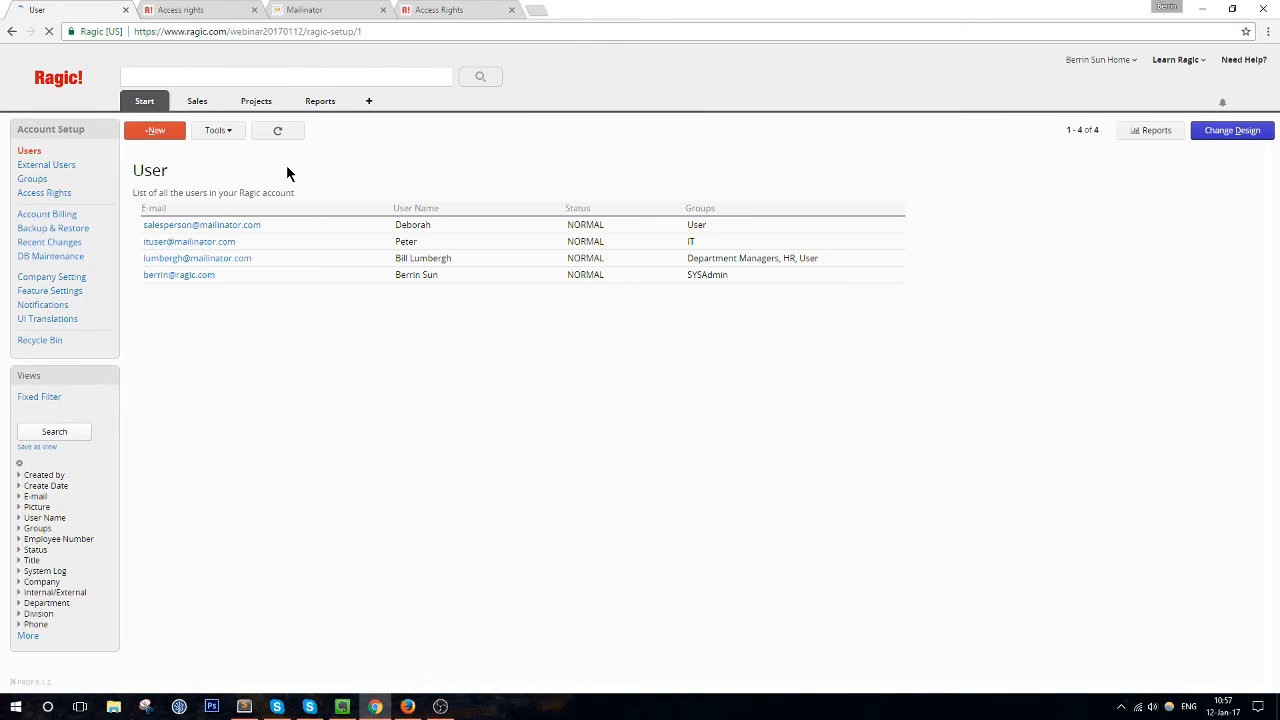
click(311, 227)
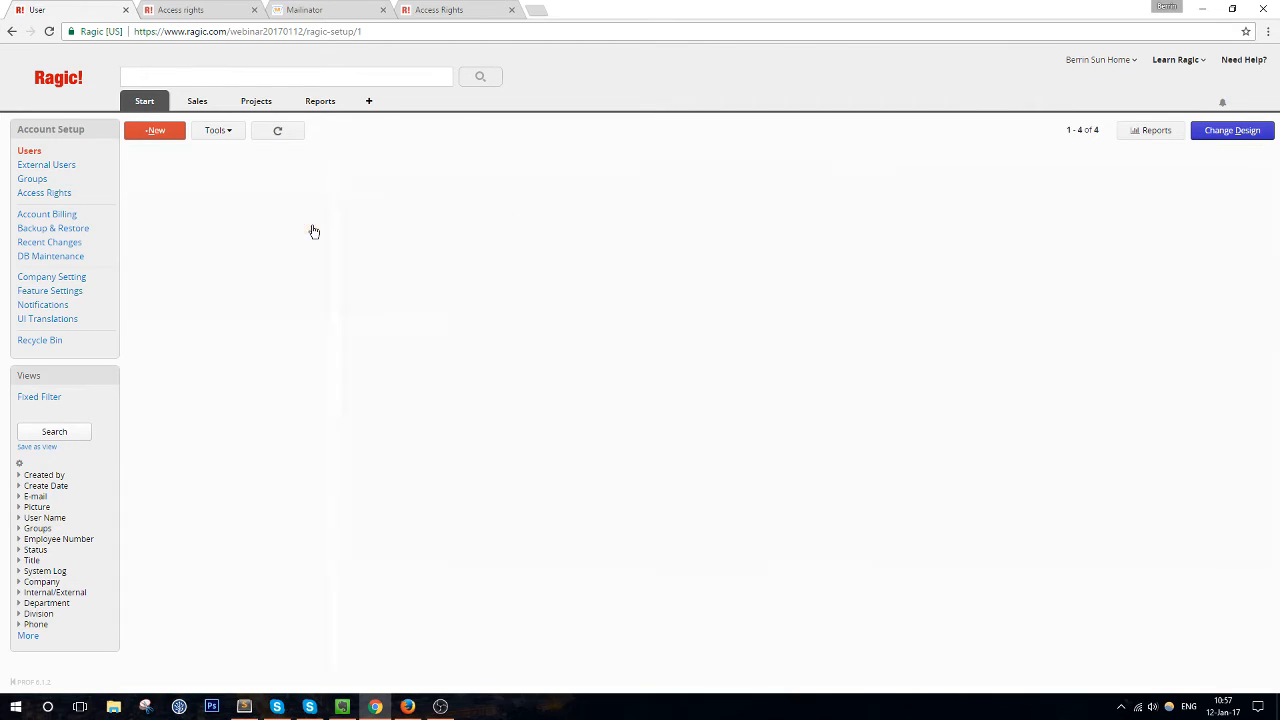
click(340, 257)
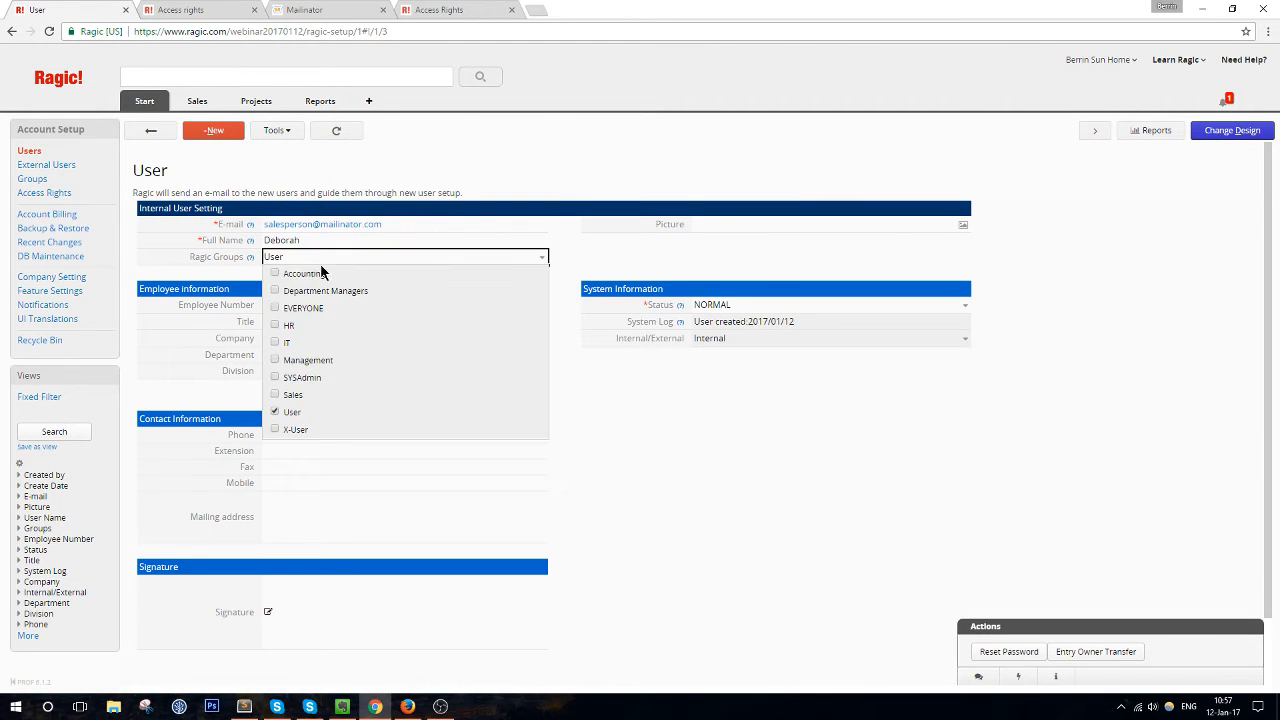
click(275, 395)
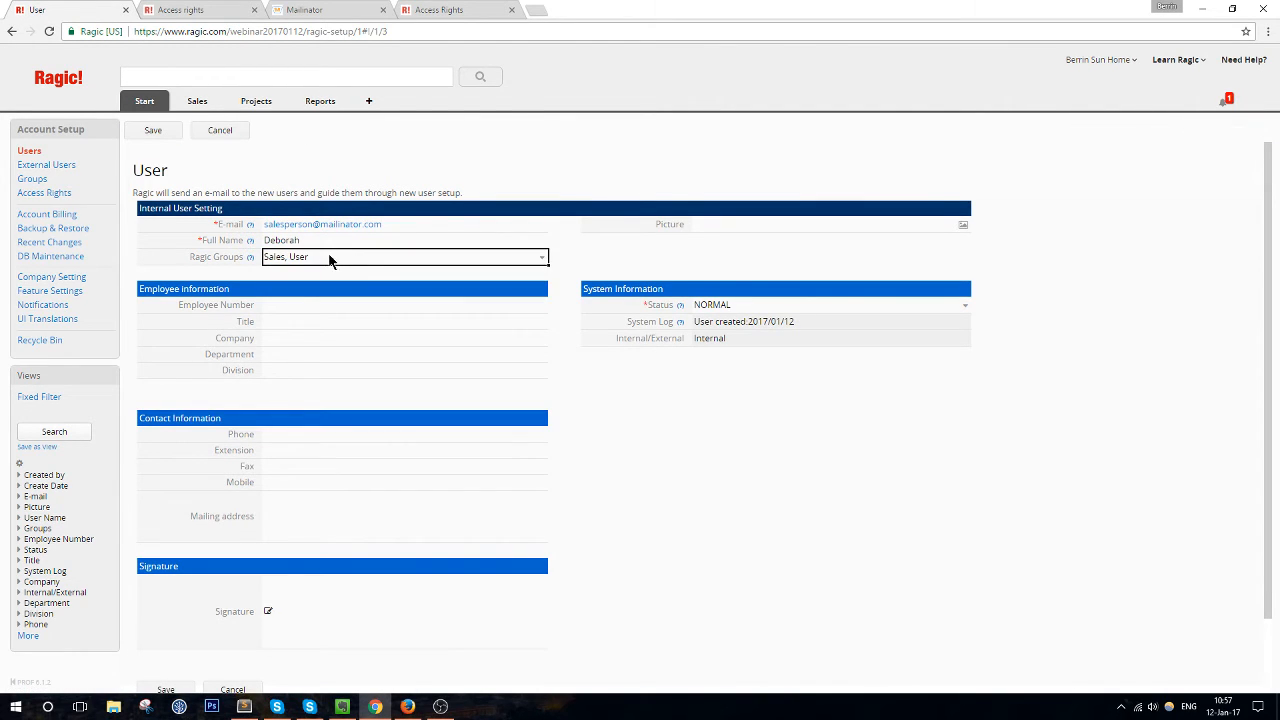
click(329, 257)
click(275, 412)
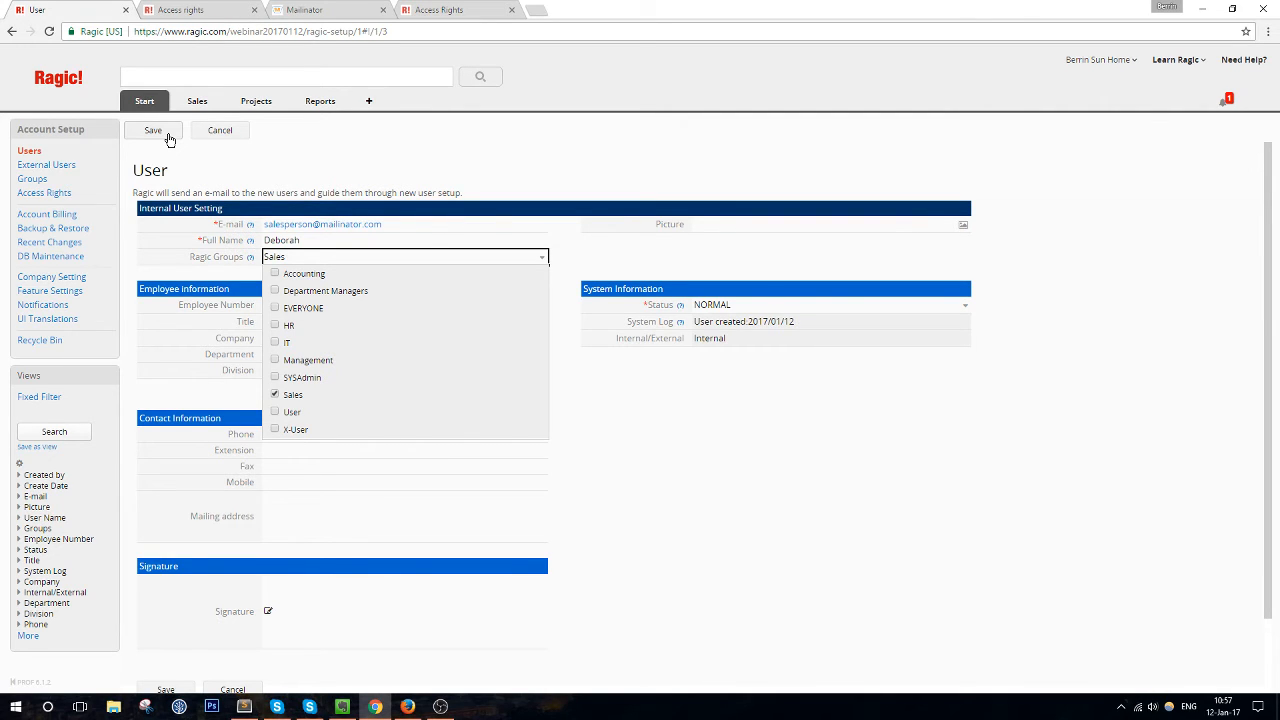
click(312, 12)
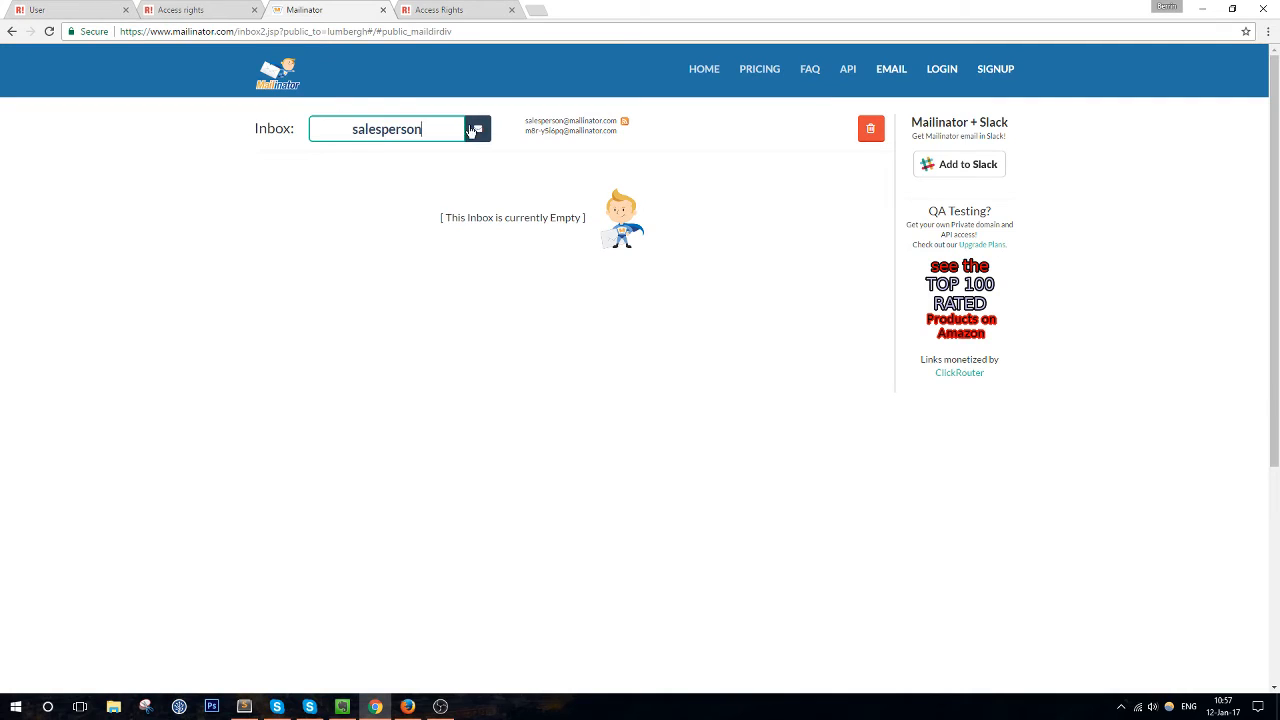
Load the 'ituser' Mailinator inbox and open the Ragic invitation e-mail
drag(425, 126, 271, 124)
key(BackSpace)
text(ituser)
key(Return)
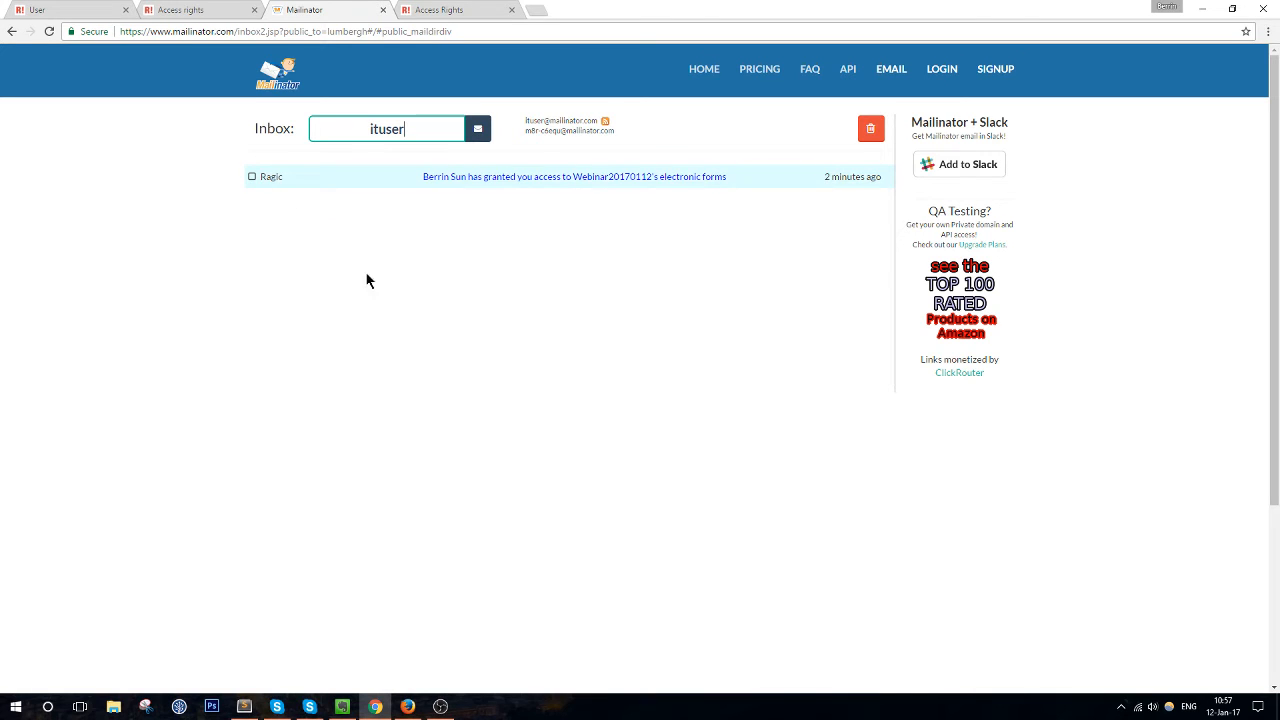
click(563, 177)
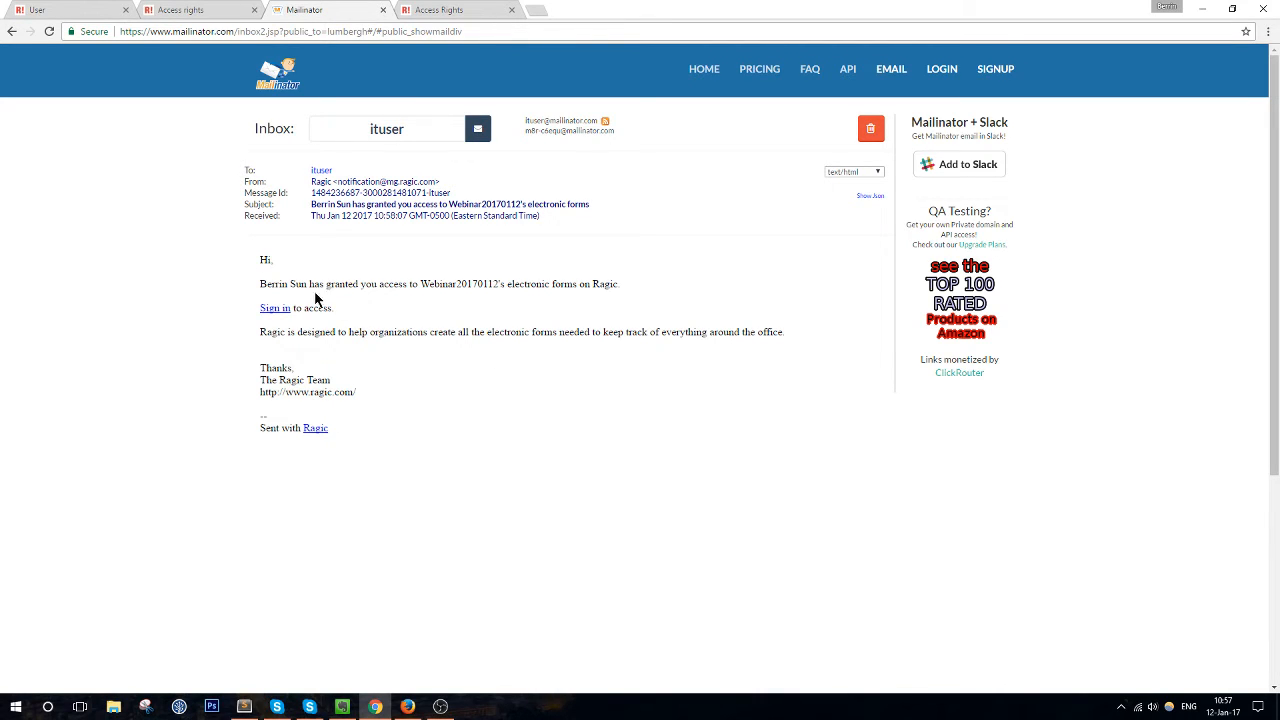
Copy the invitation's Sign in link address
drag(265, 283, 622, 283)
click(443, 283)
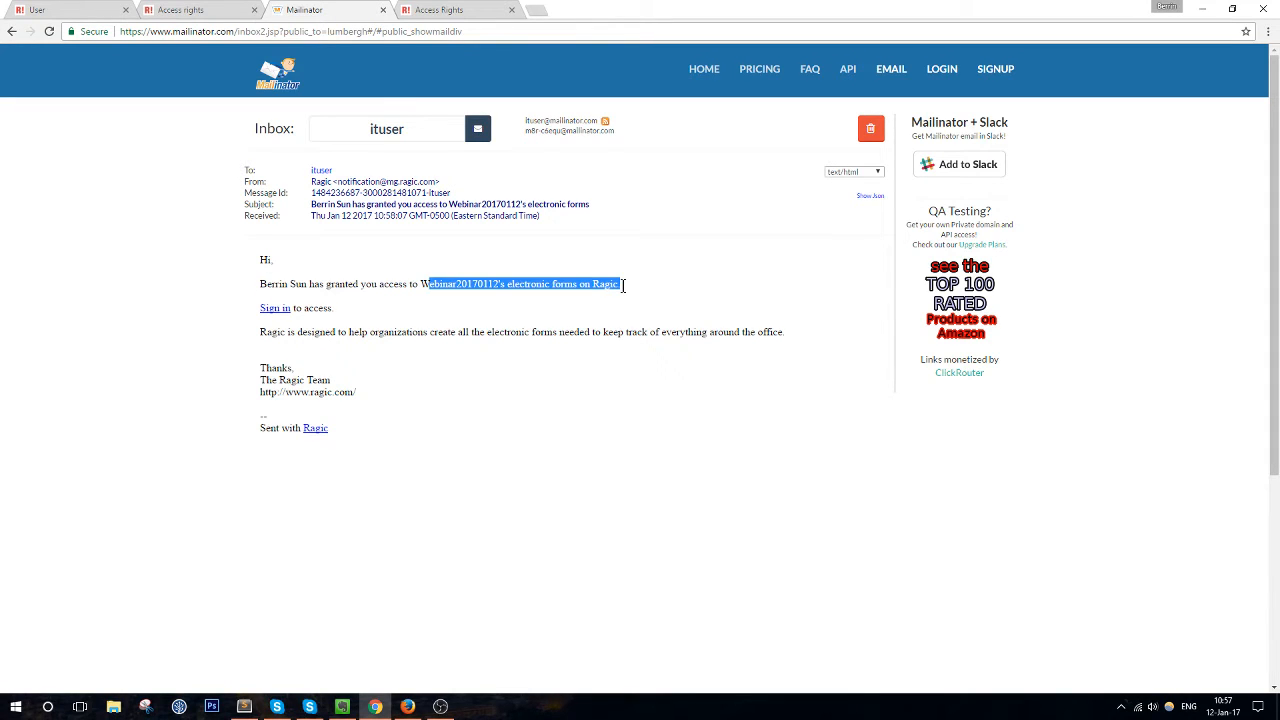
click(622, 290)
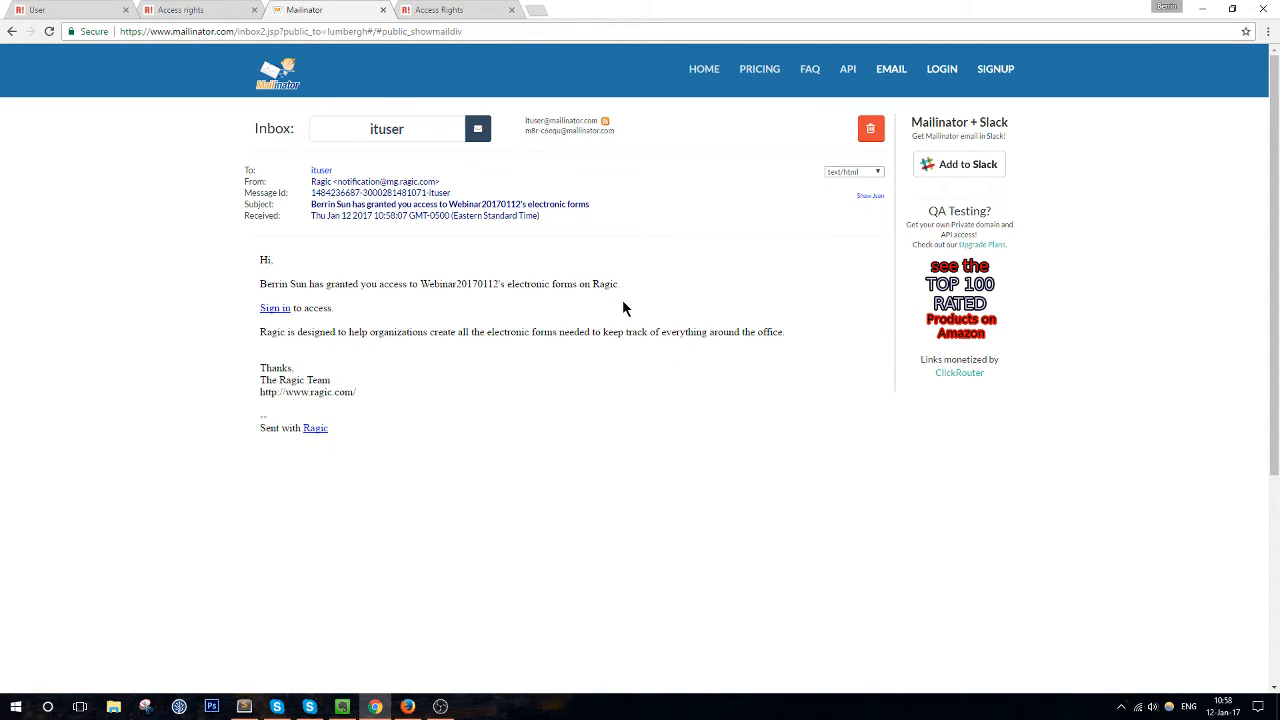
right_click(280, 311)
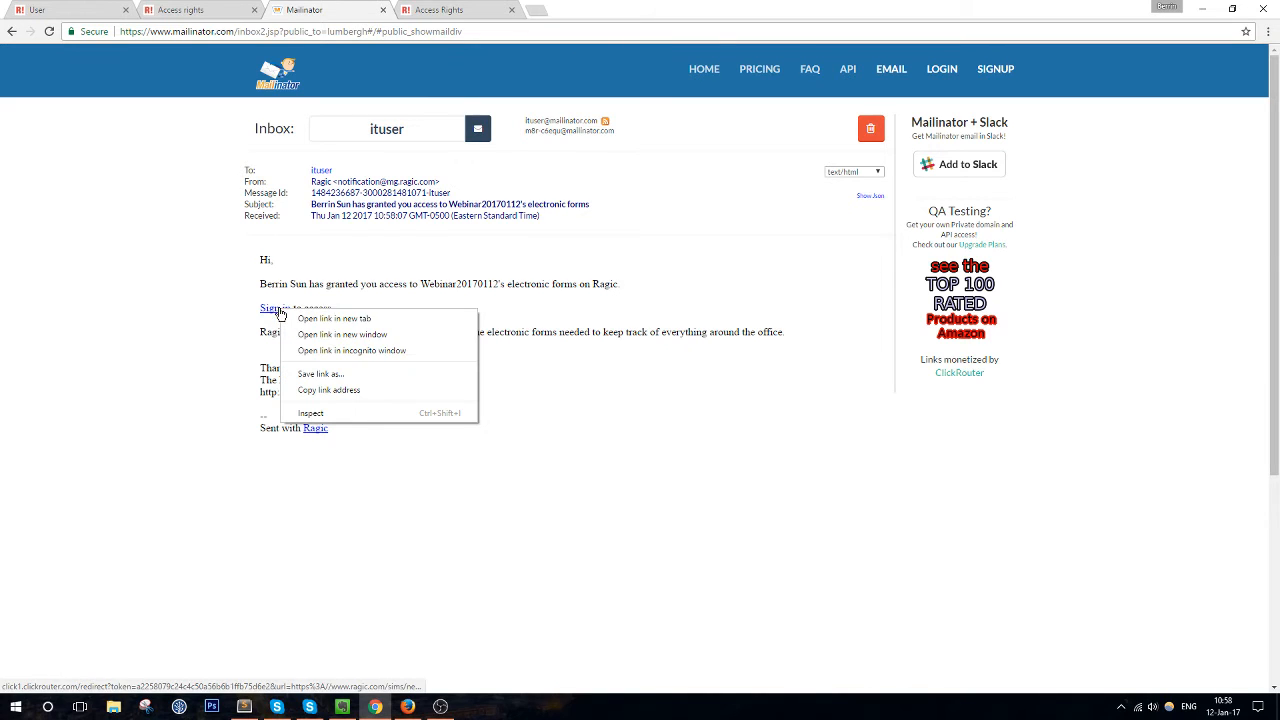
click(340, 389)
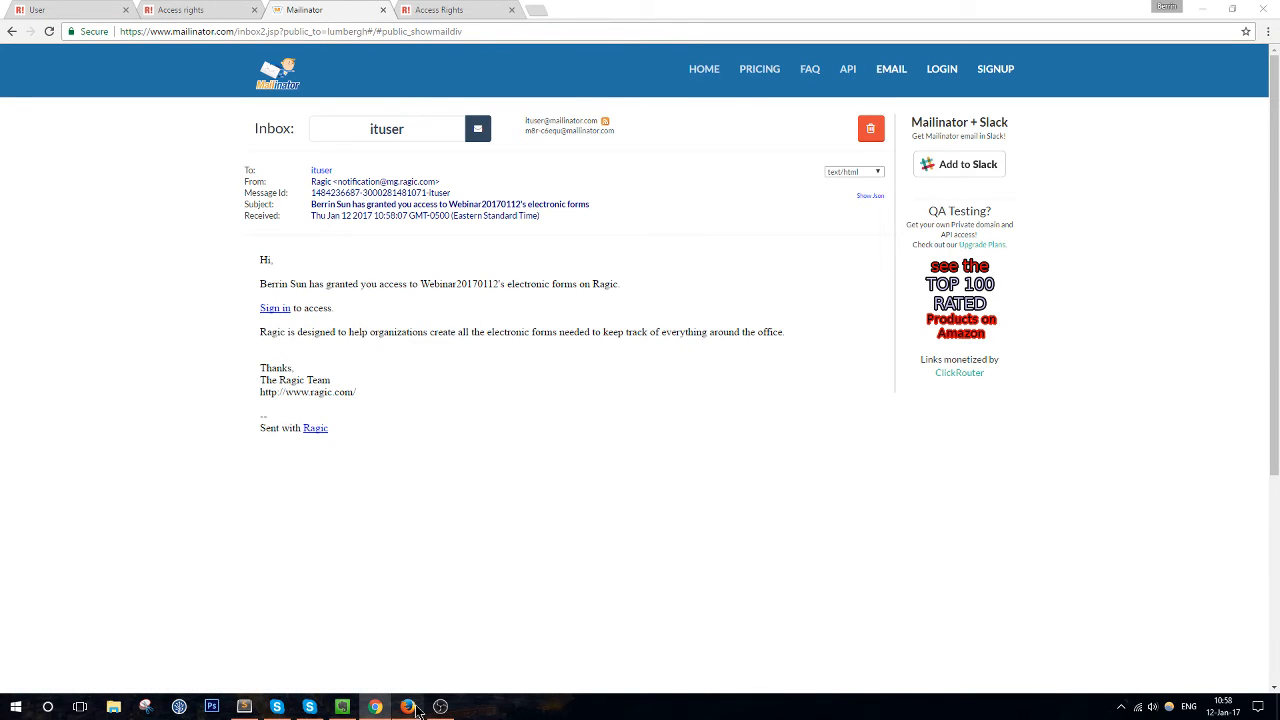
click(418, 708)
Open the copied sign-in link in the second browser and continue past the welcome page
click(871, 45)
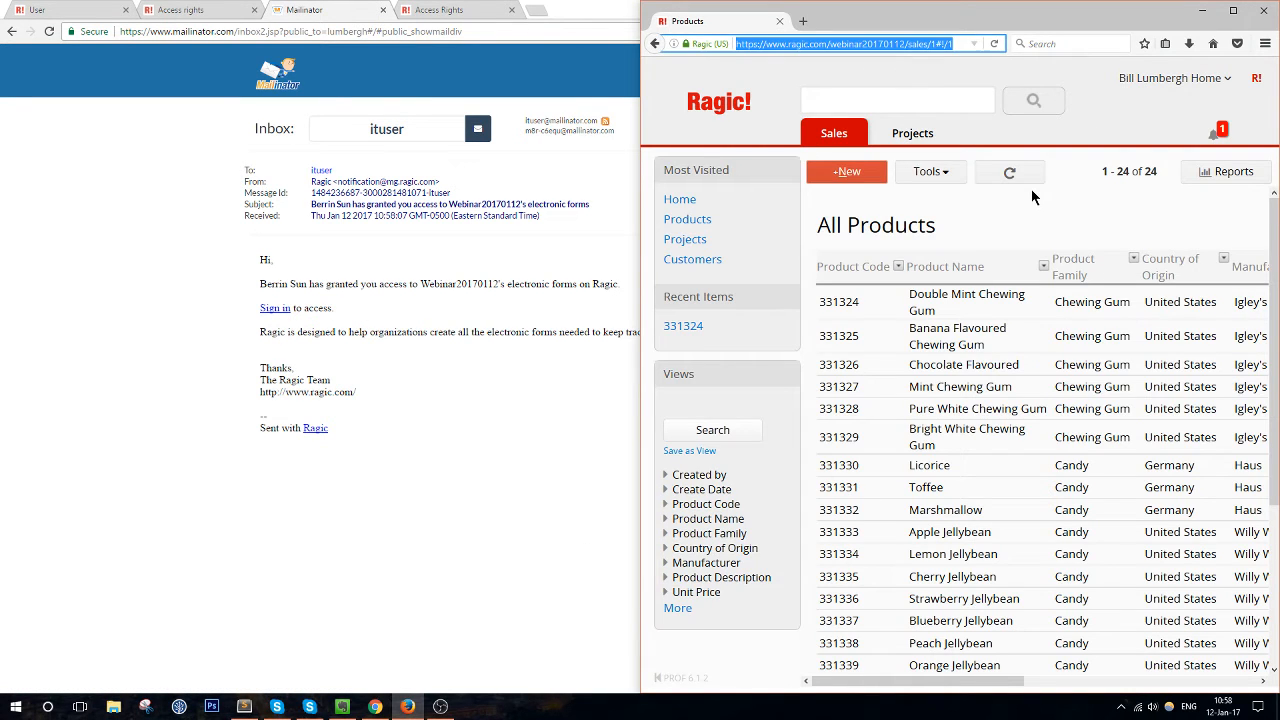
key(ctrl+minus)
key(ctrl+minus)
key(ctrl+v)
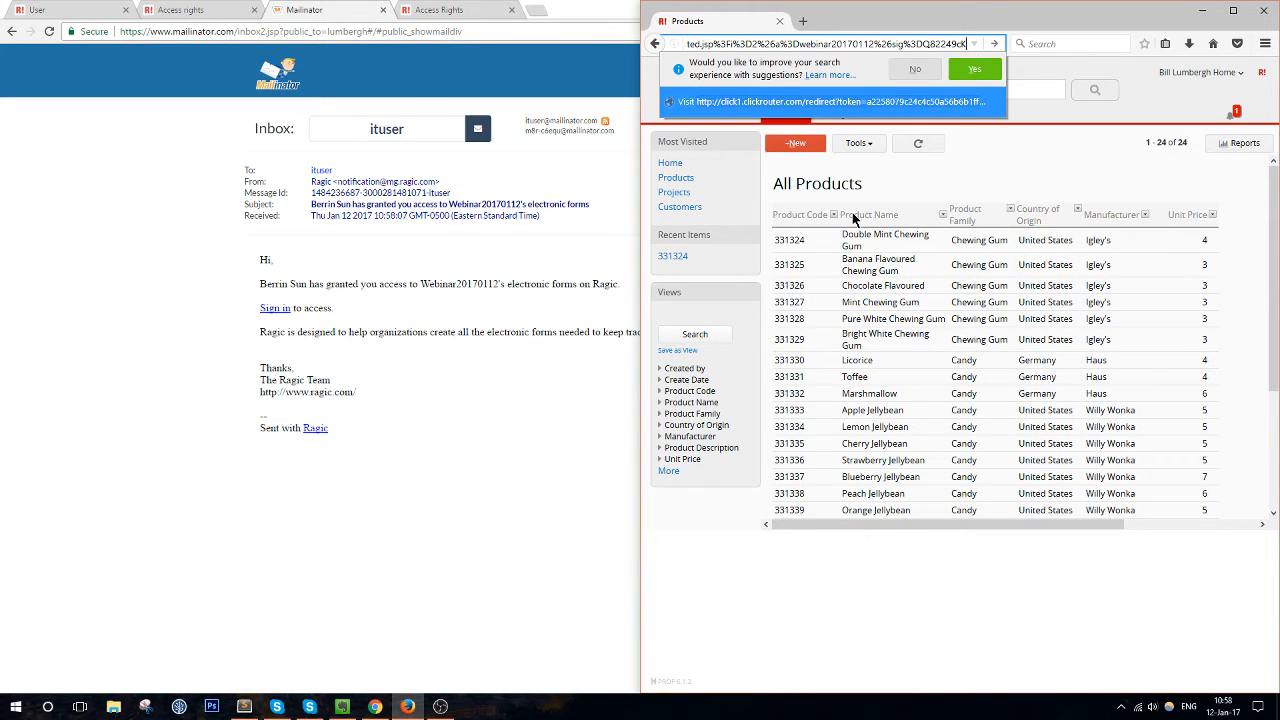
key(Return)
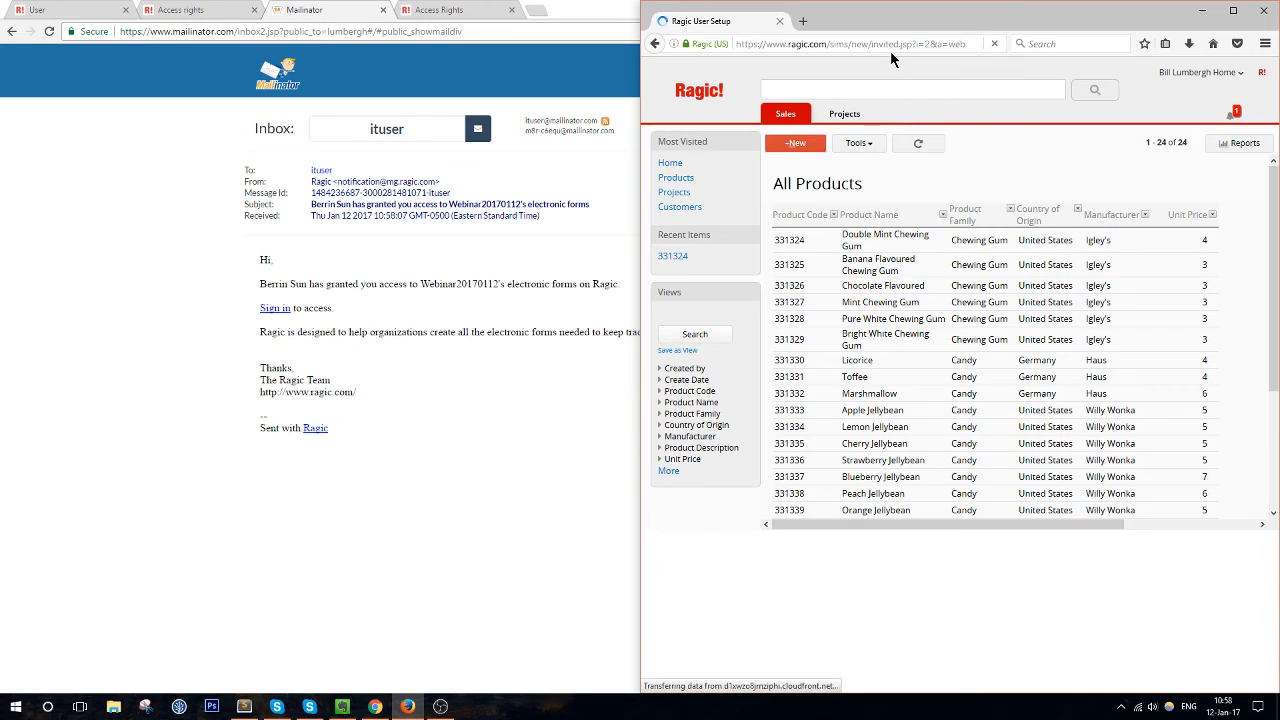
click(774, 285)
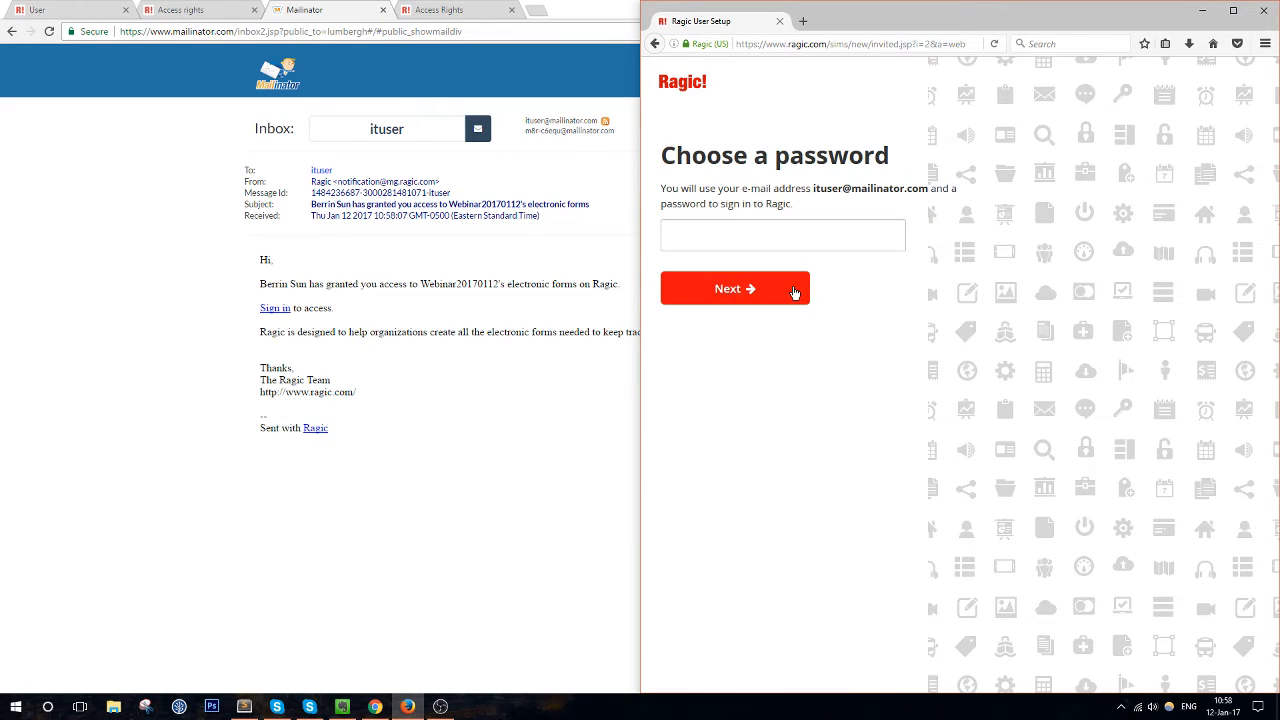
Set the IT user's password, finish the setup steps, and close What's New
text(********)
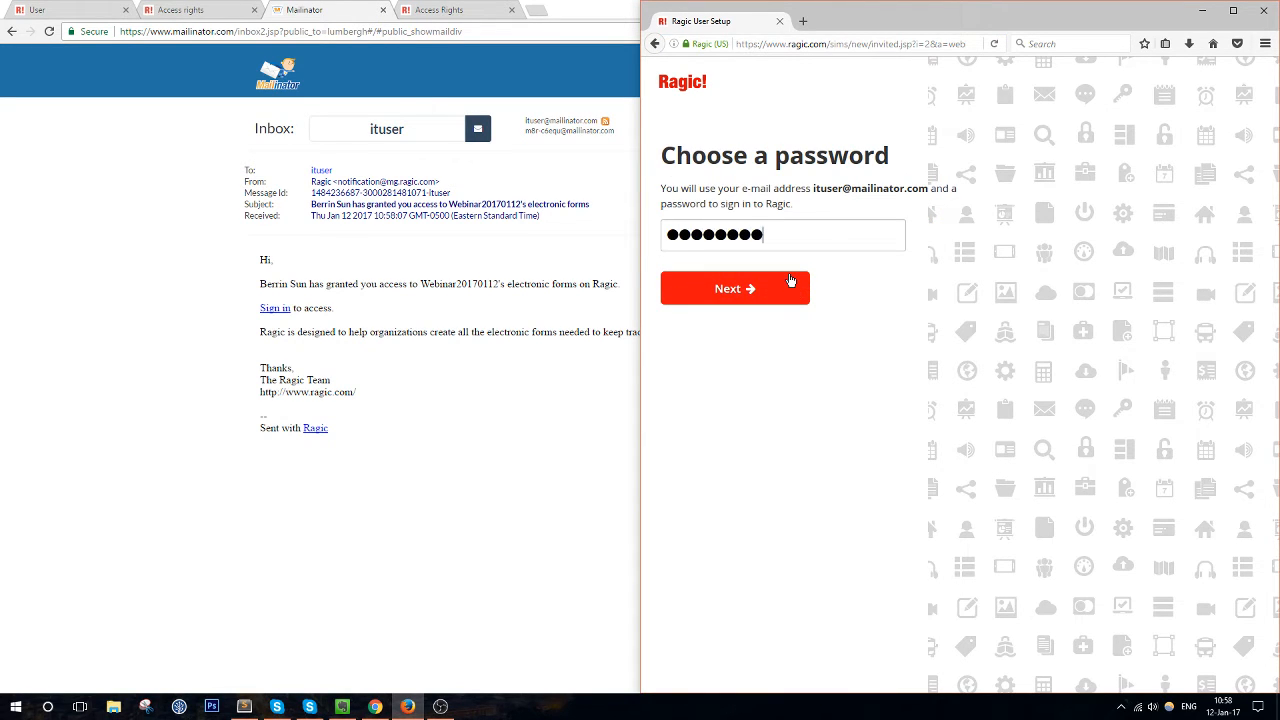
click(790, 280)
click(790, 280)
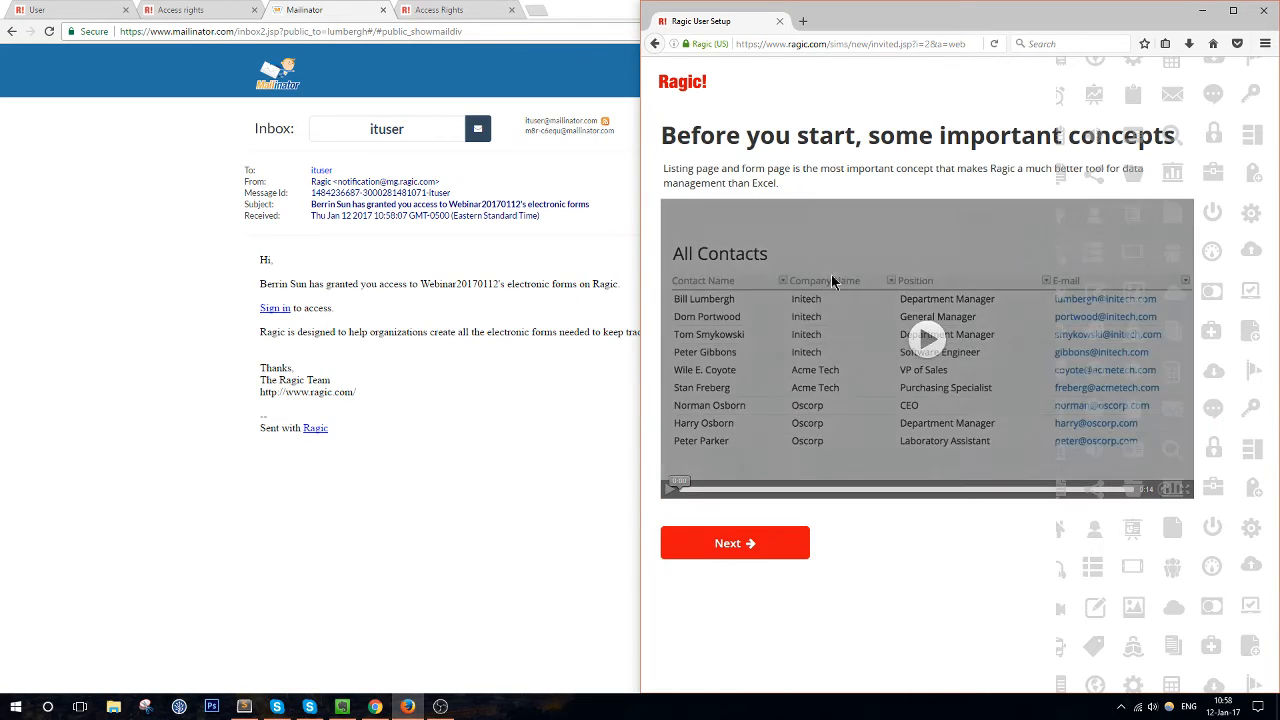
click(760, 548)
click(760, 548)
click(785, 245)
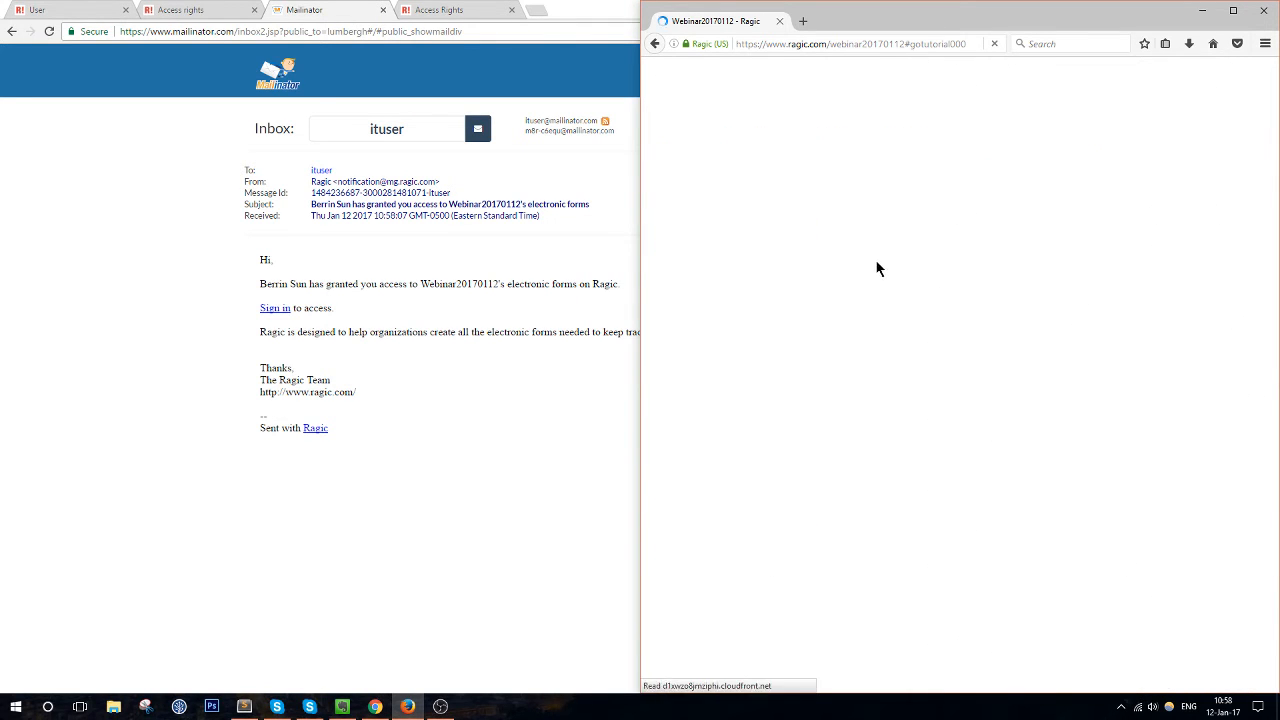
click(1257, 69)
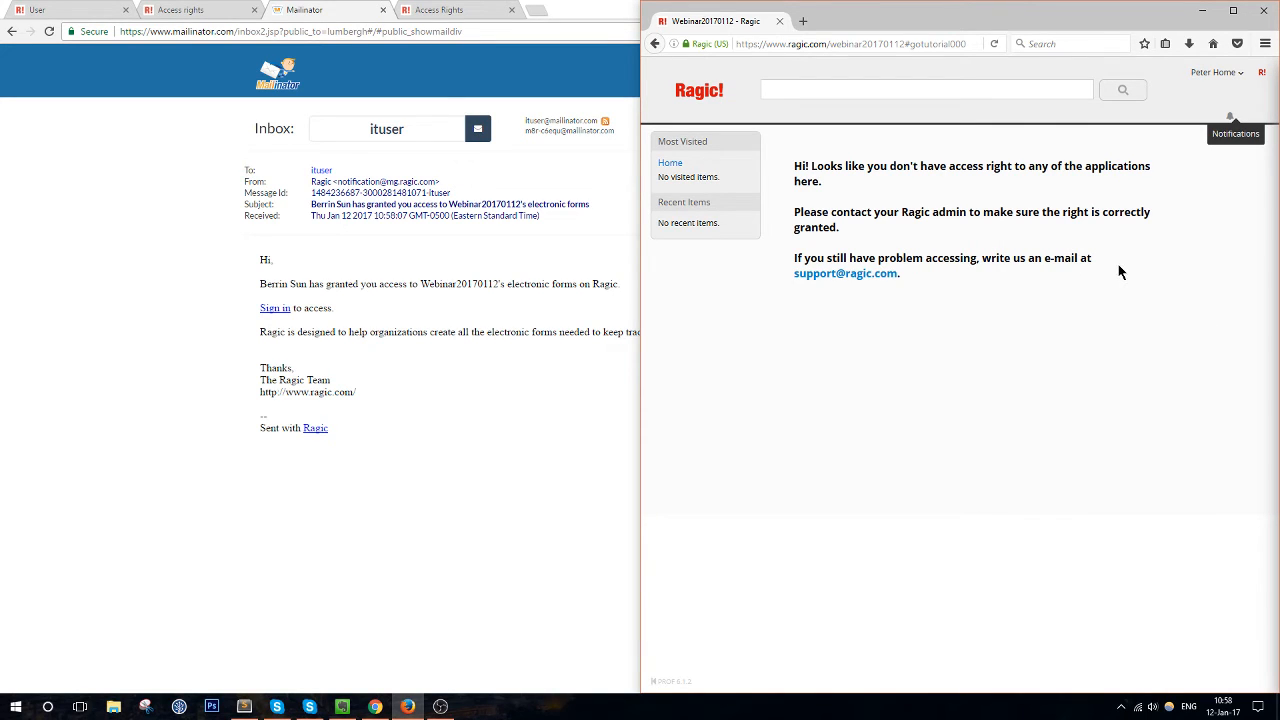
key(super+Up)
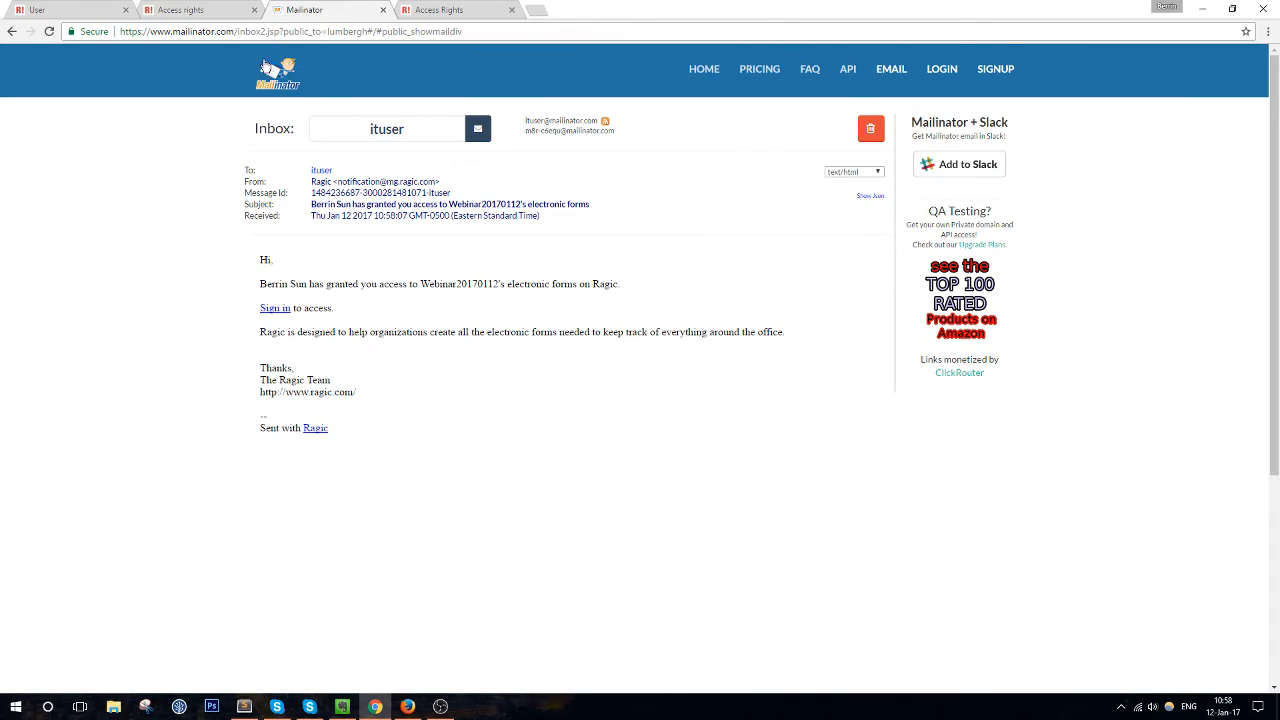
Open the Customers sheet, view the Cust-01213 record, and return to All Customers
click(197, 12)
click(74, 12)
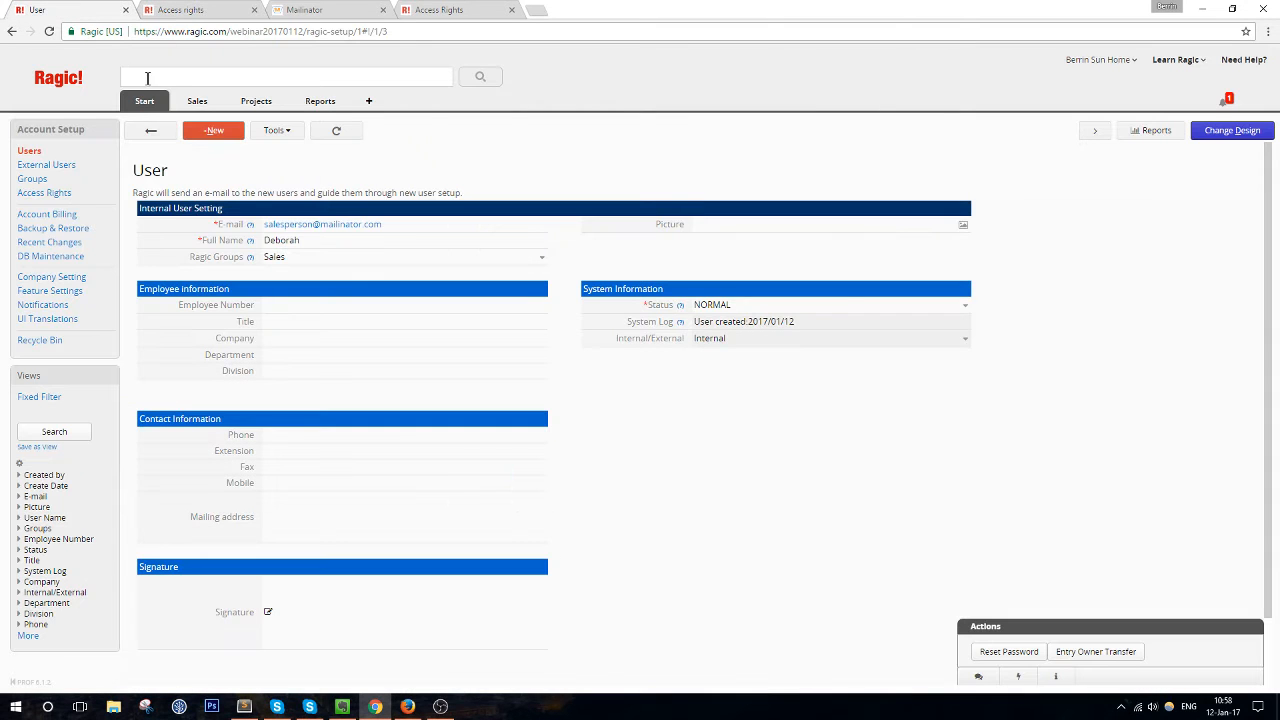
mouse_move(198, 101)
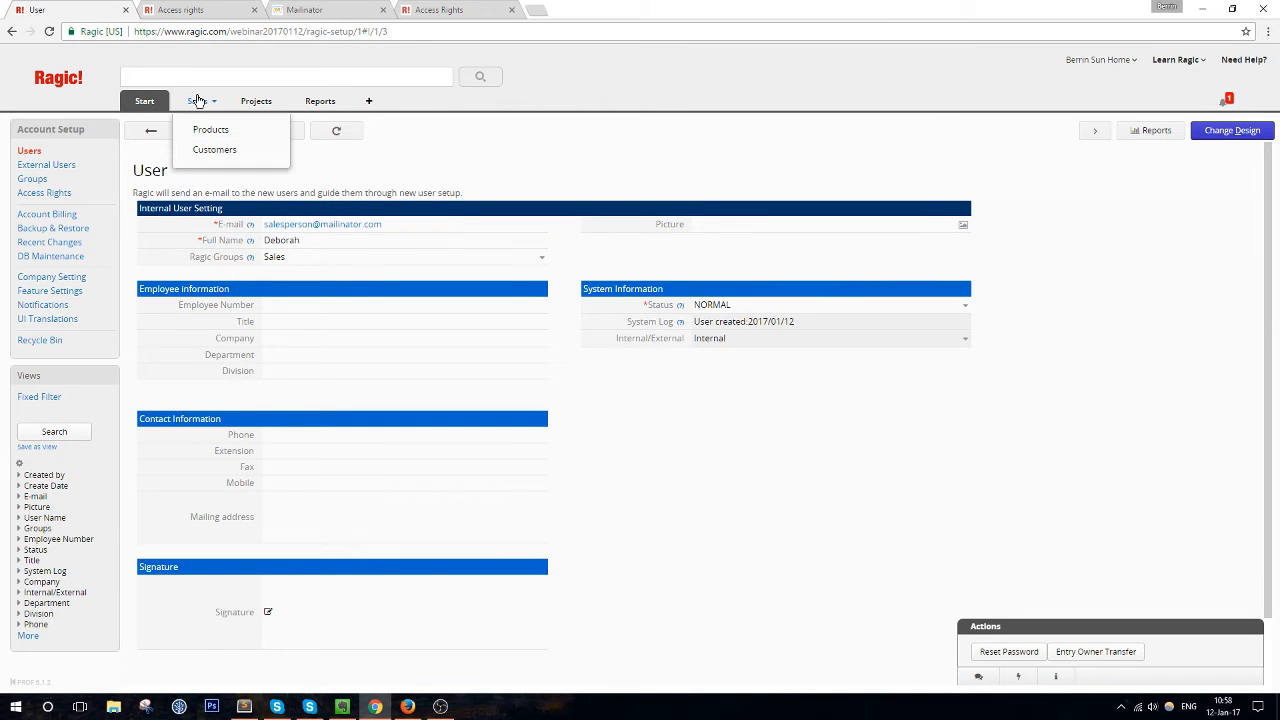
click(207, 149)
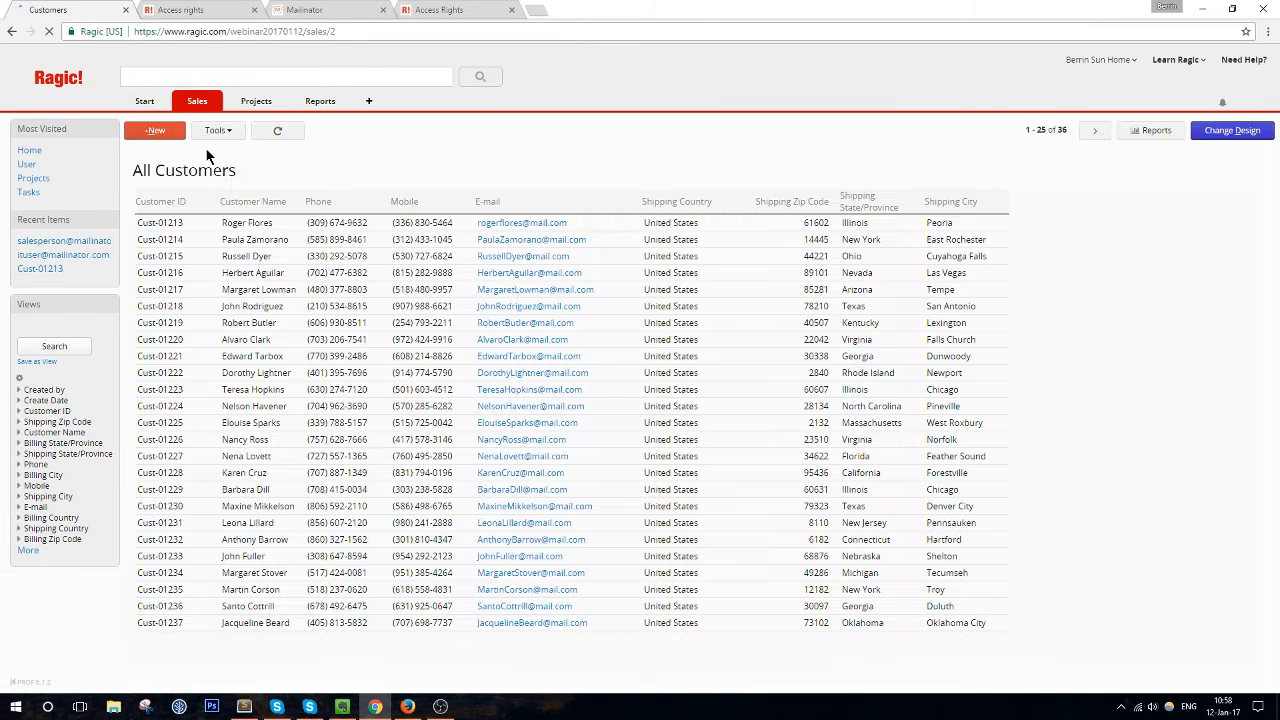
click(250, 222)
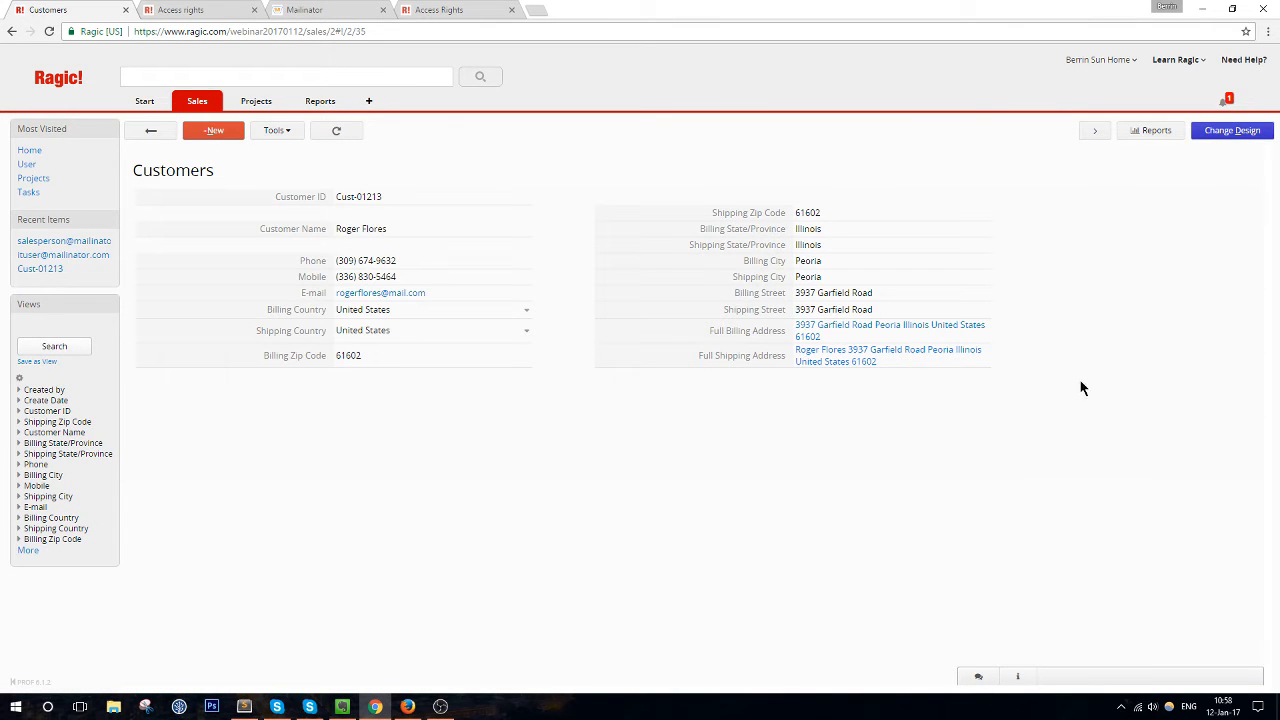
click(153, 131)
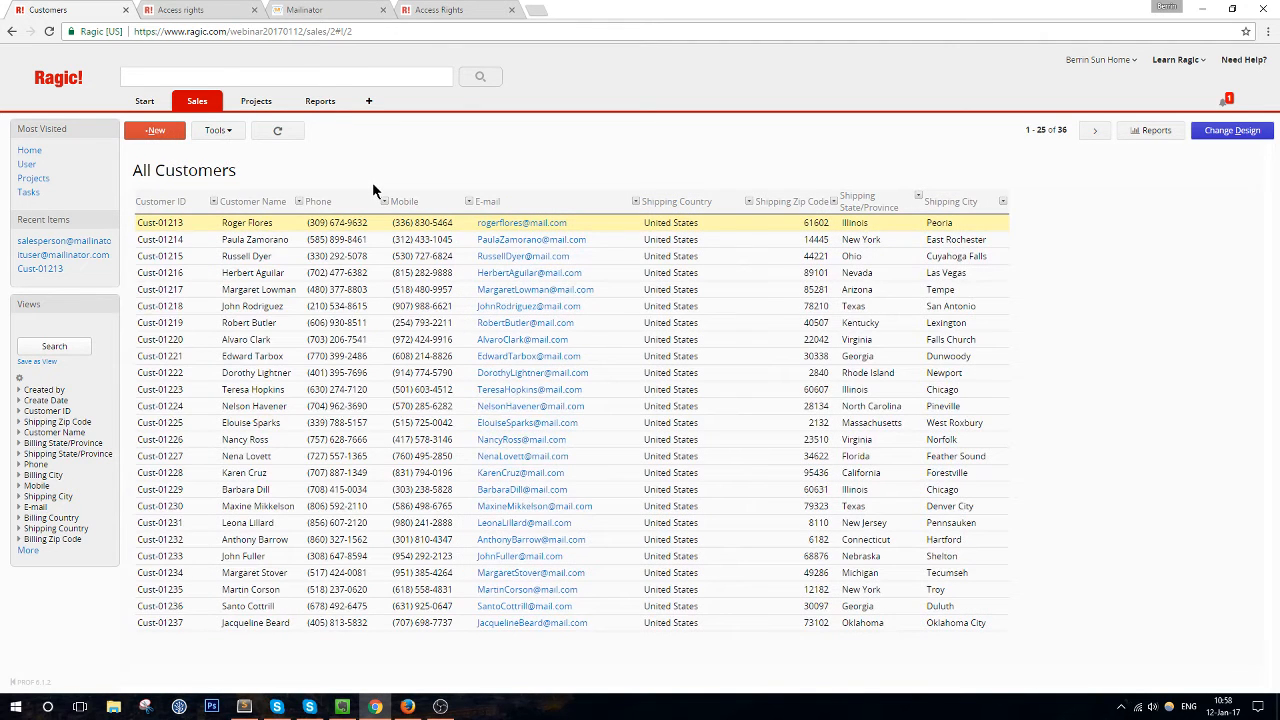
Duplicate the Customers sheet as a Multiple versions copy using the same data source
click(1230, 131)
click(396, 134)
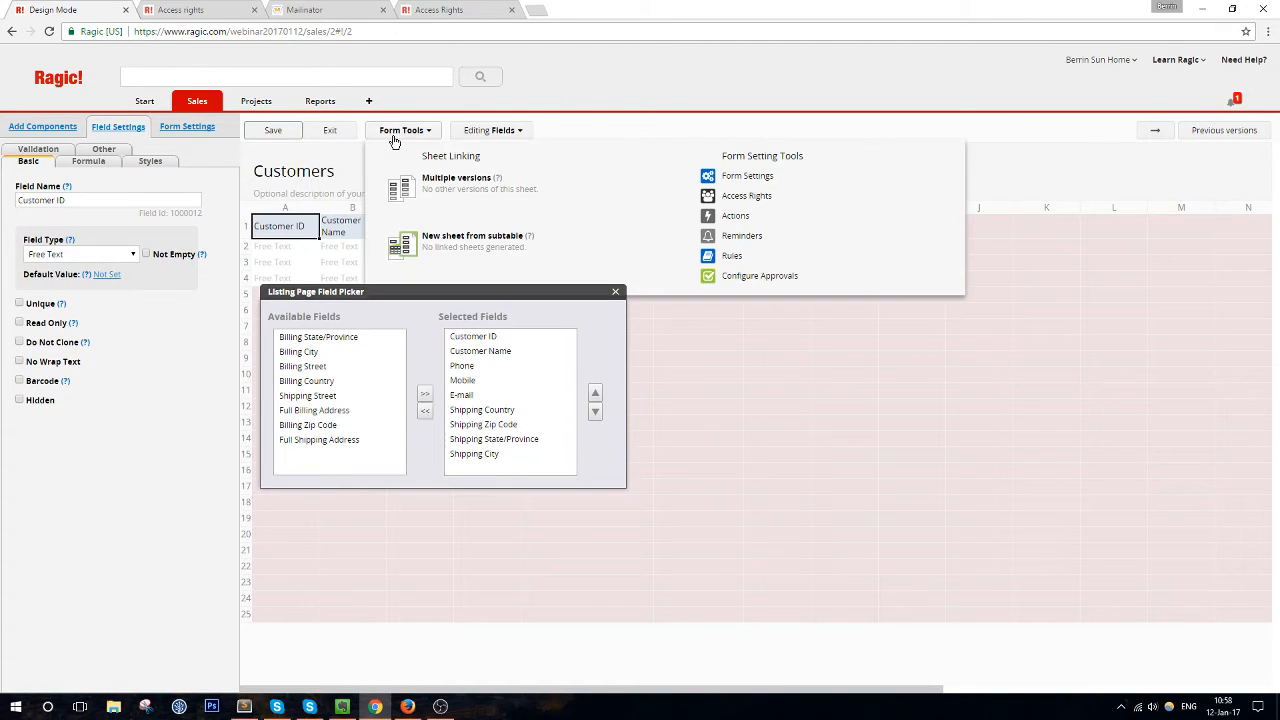
click(479, 199)
click(274, 209)
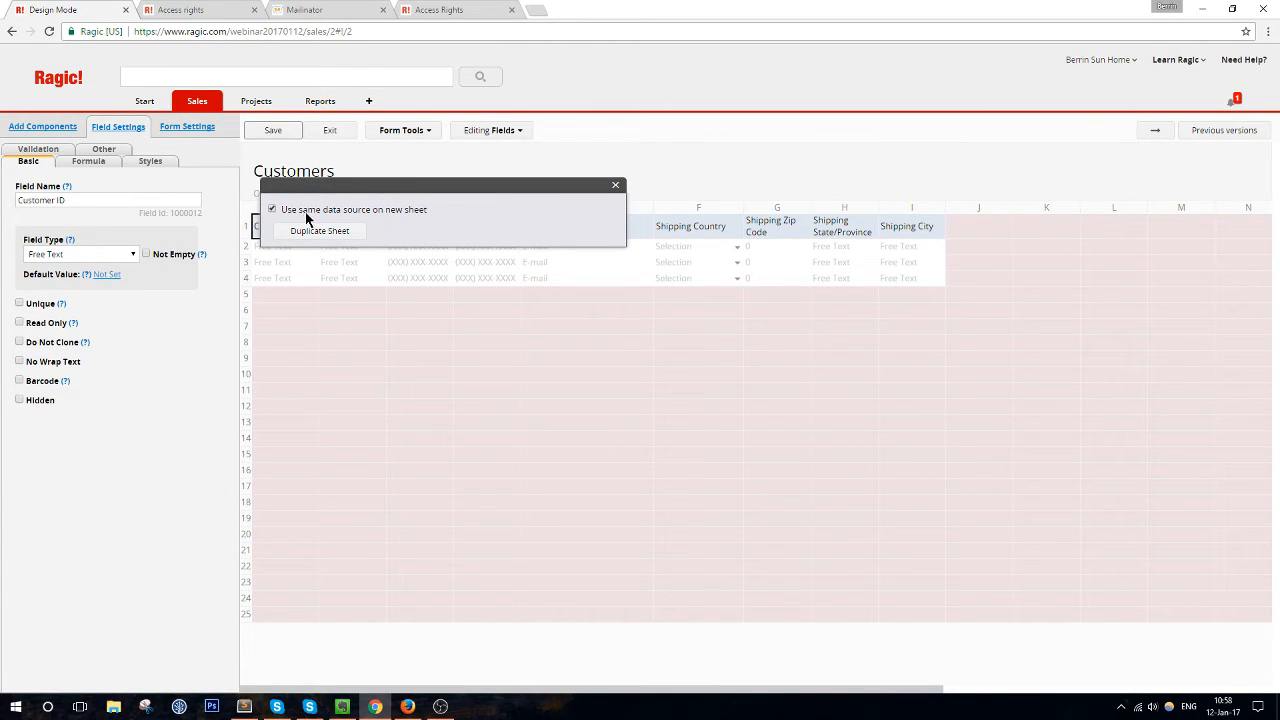
click(355, 236)
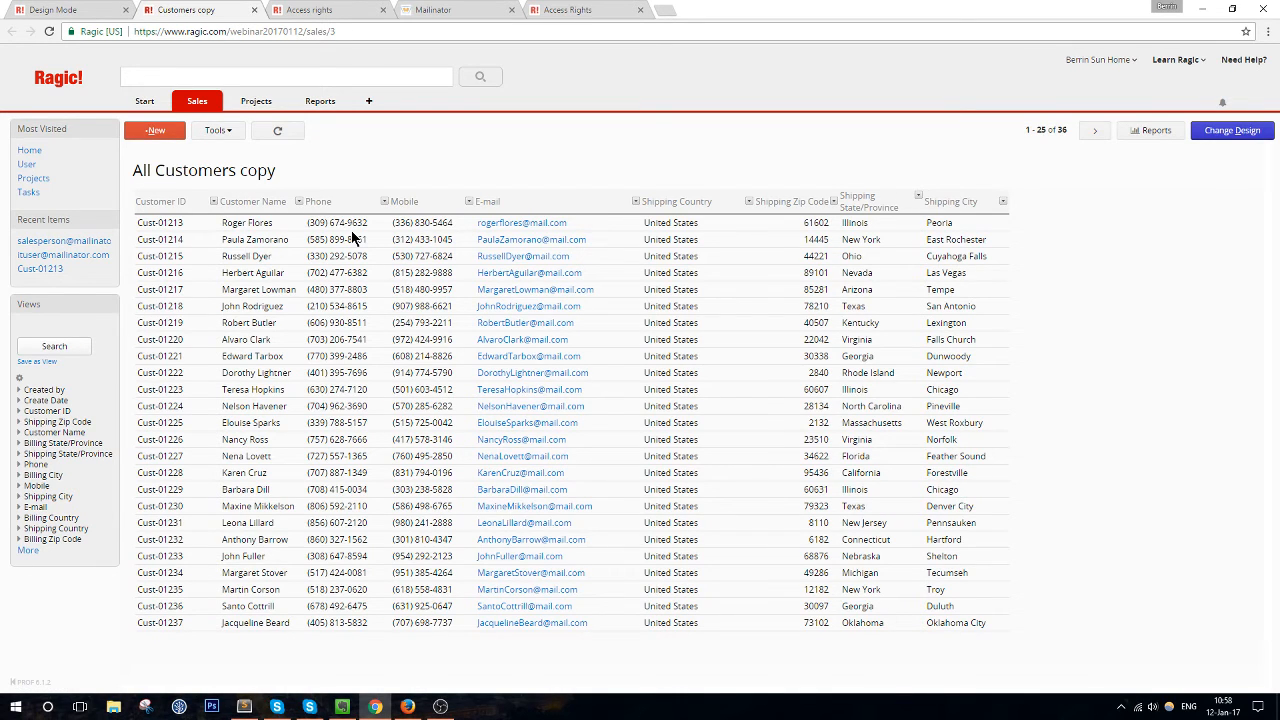
Retitle the copied sheet 'Customer Basic Contact Info', save, and exit design mode
click(1232, 130)
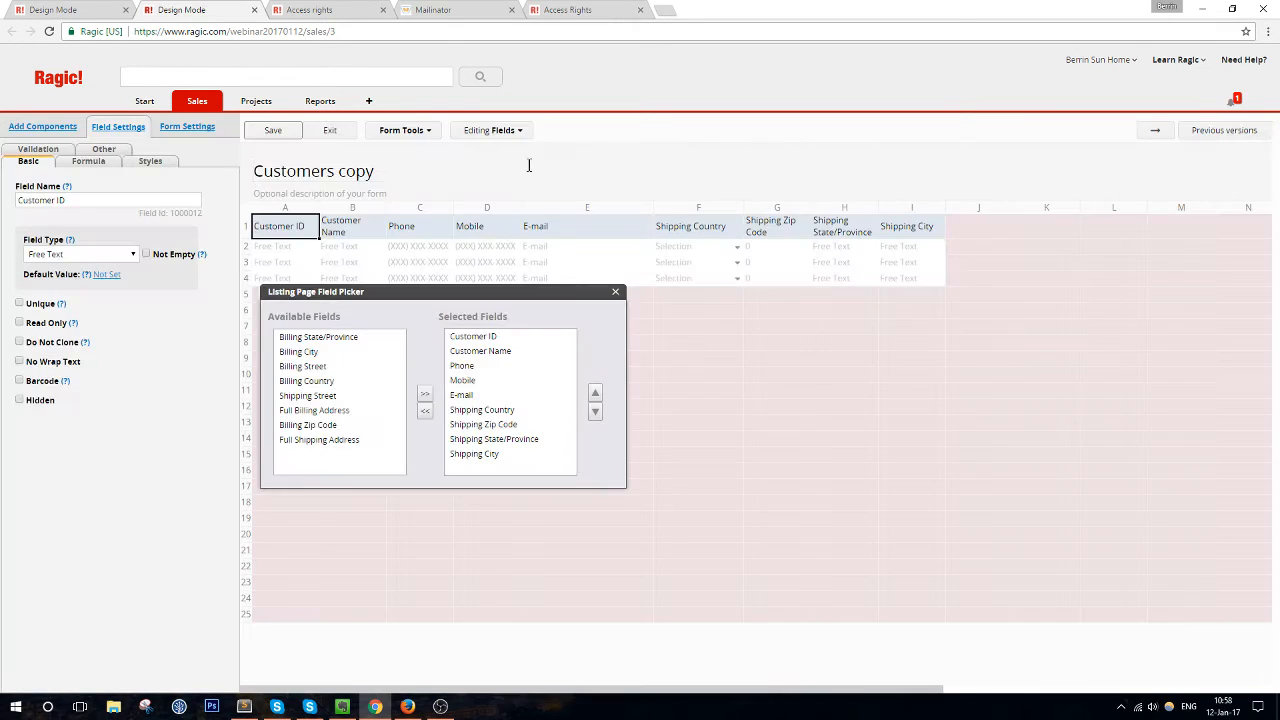
drag(374, 172, 334, 177)
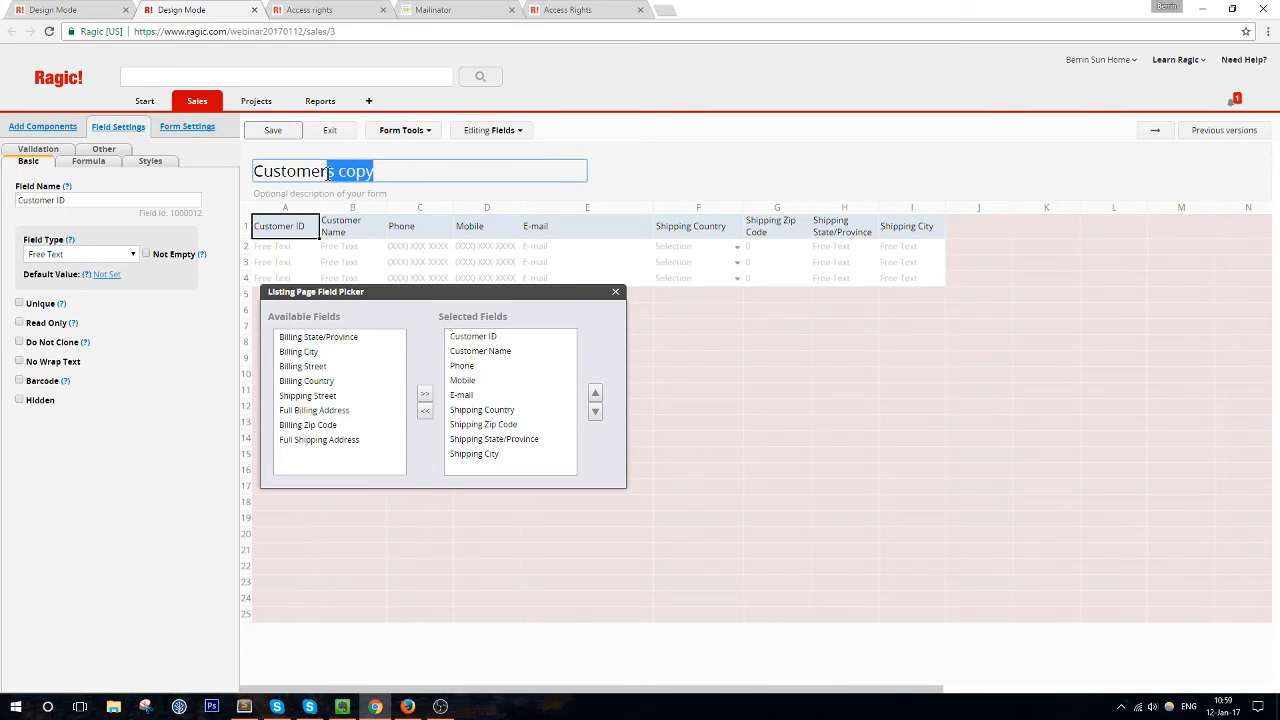
key(BackSpace)
text(Basic)
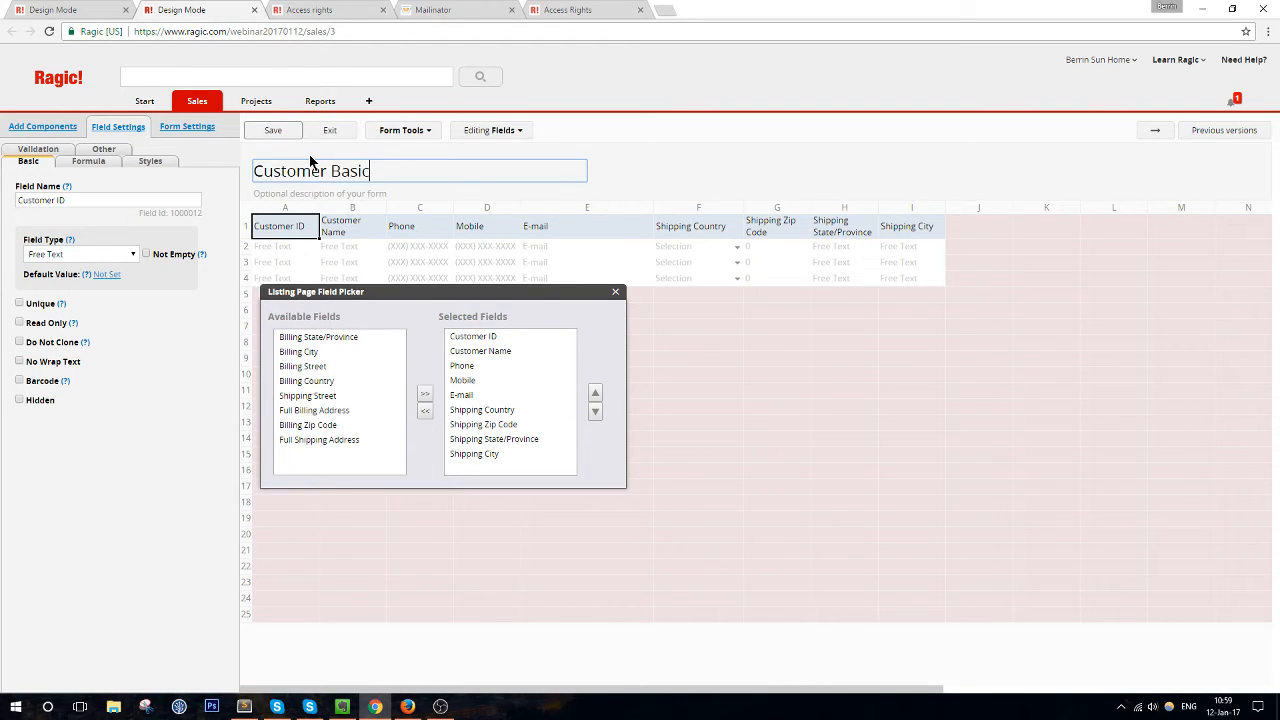
text( Contact Info)
click(293, 131)
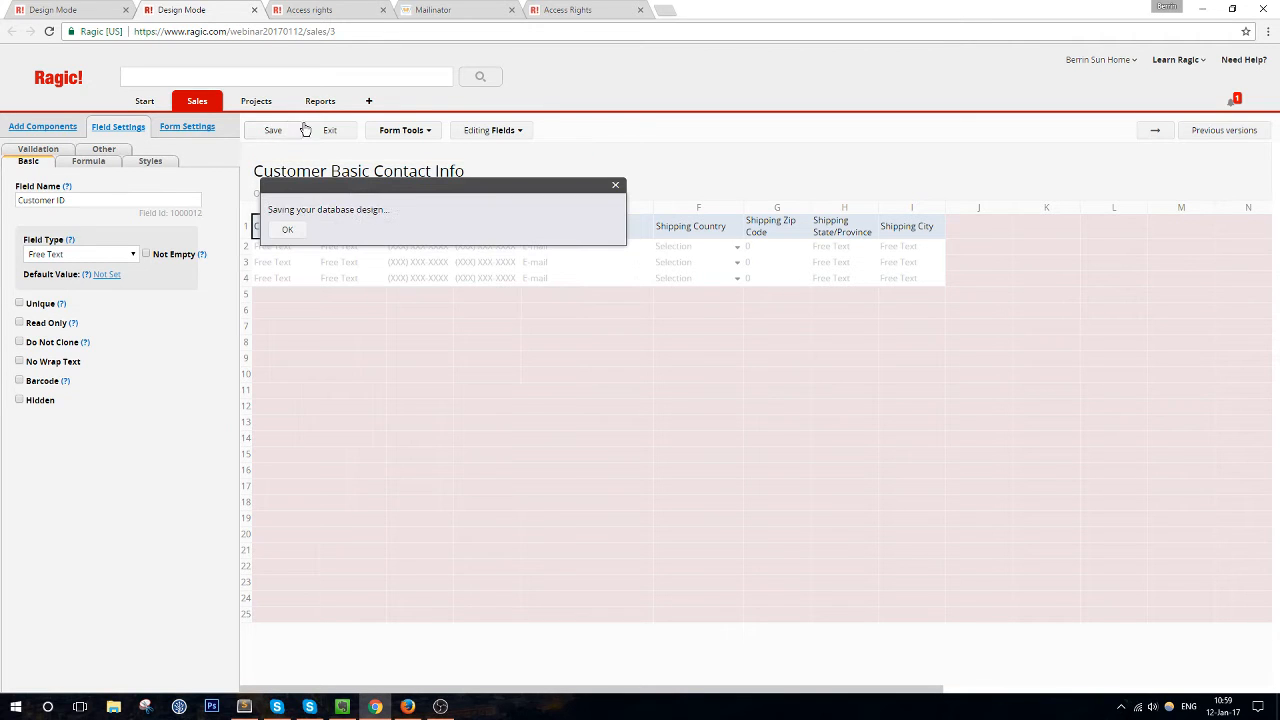
click(347, 131)
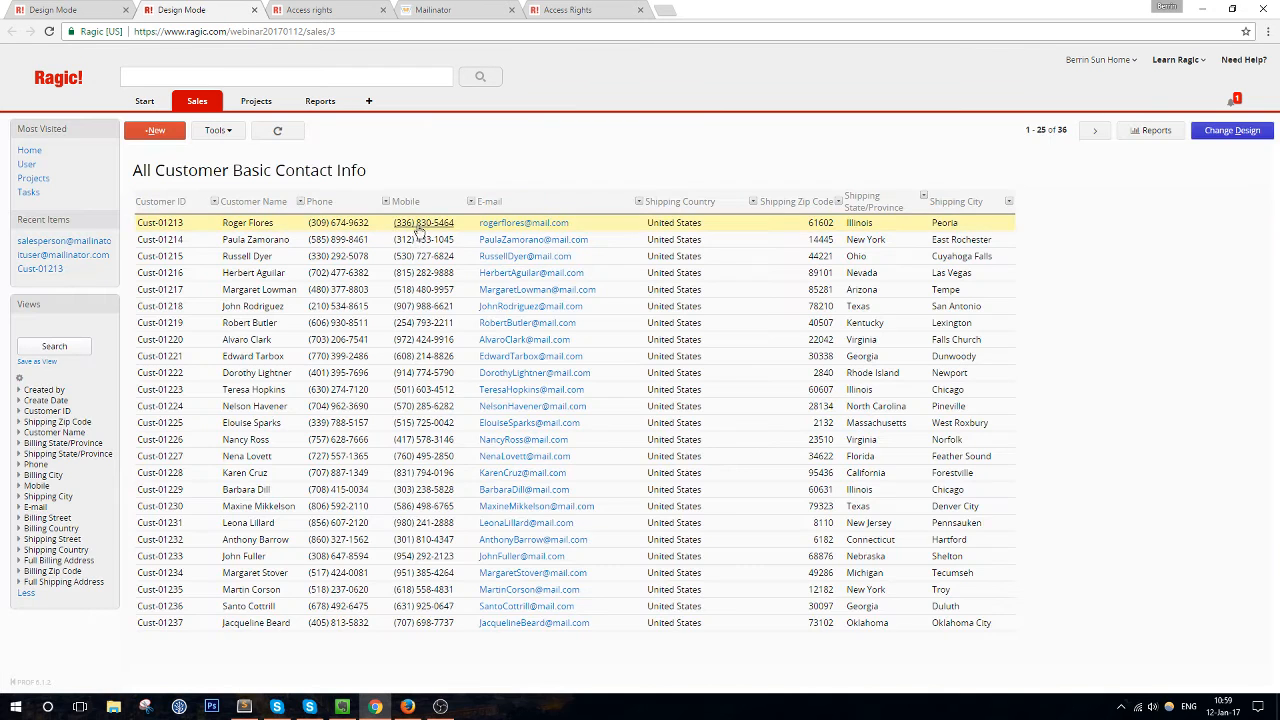
click(357, 236)
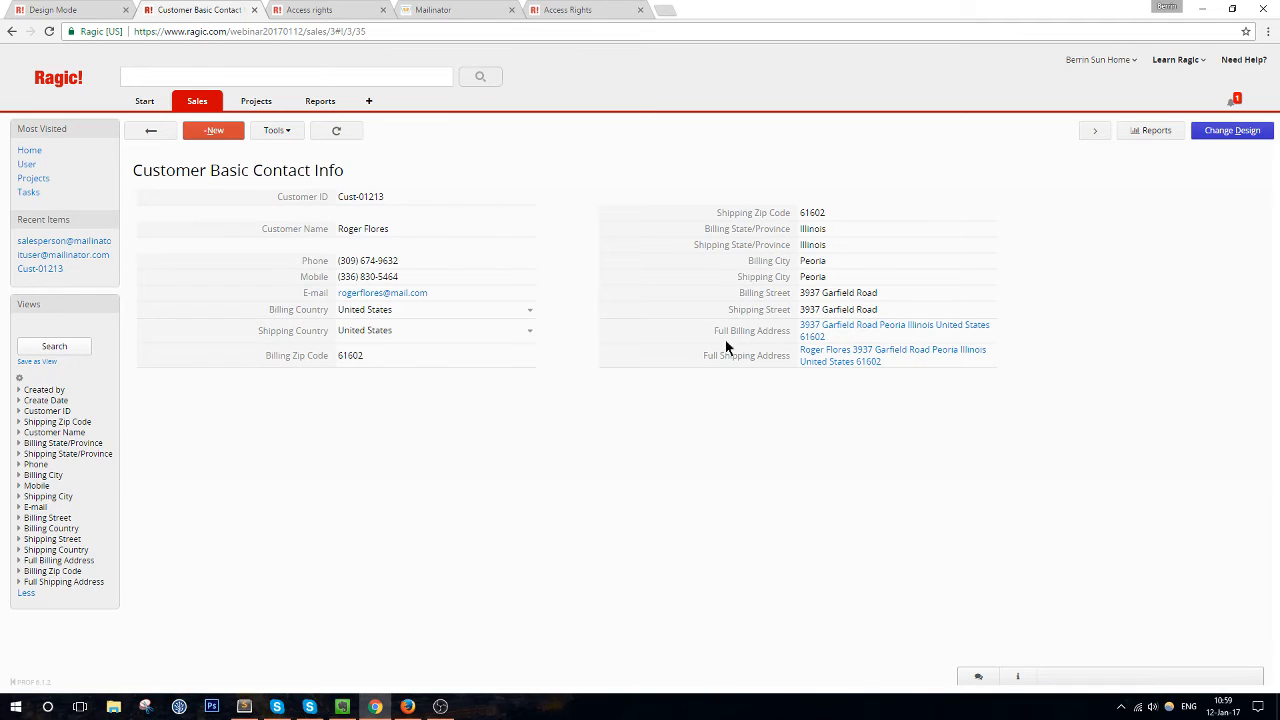
Delete the Billing Street, Shipping Street, Full Billing Address and Full Shipping Address fields
click(1234, 132)
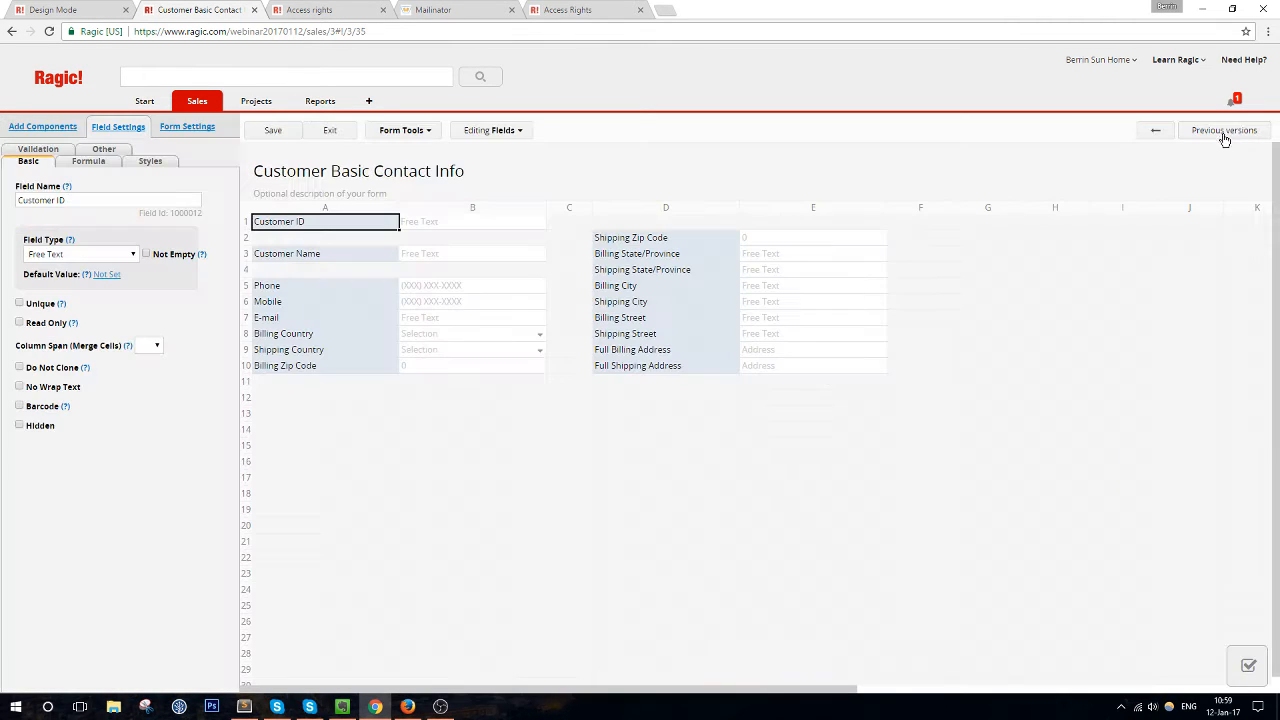
click(669, 320)
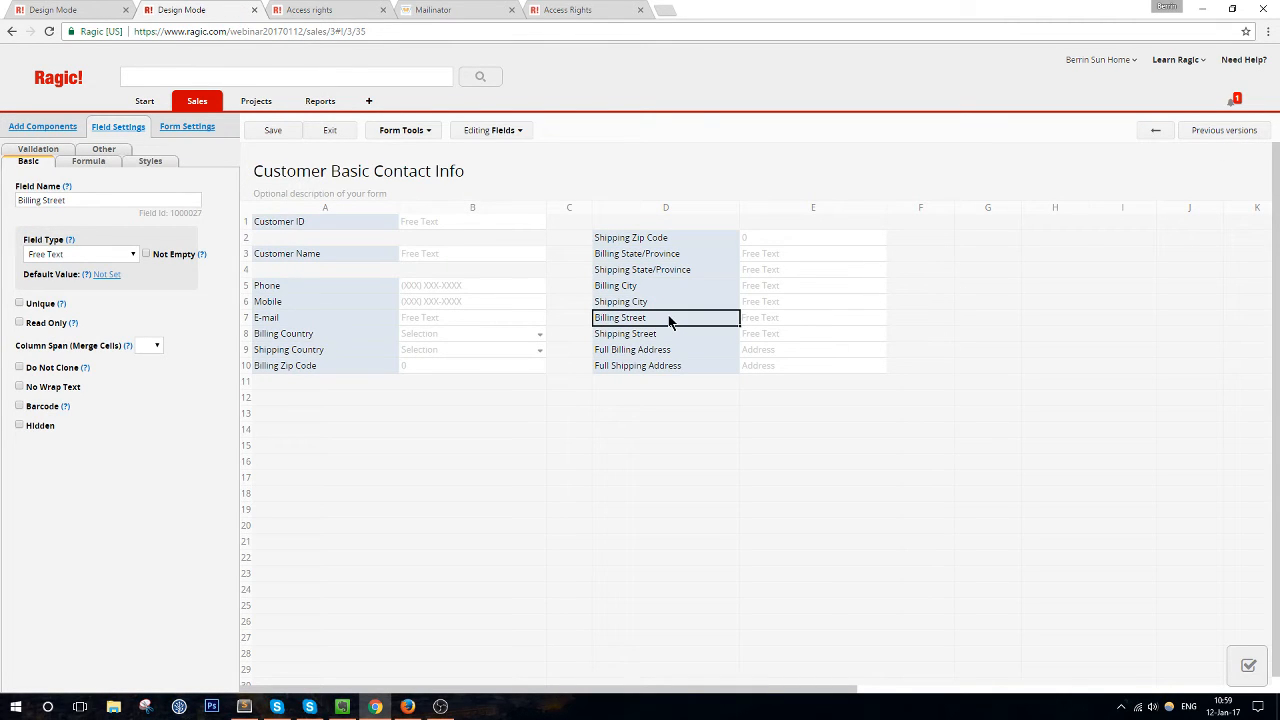
key(Delete)
click(658, 335)
key(Delete)
click(660, 351)
key(Delete)
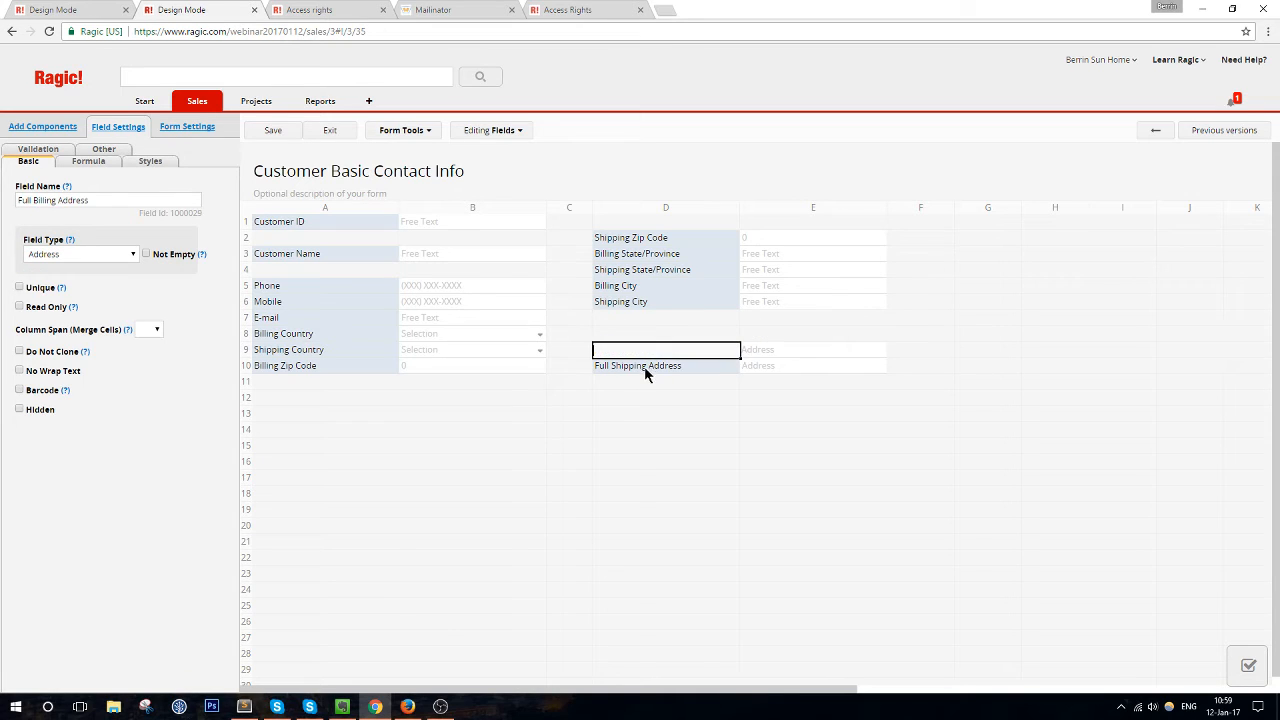
click(646, 367)
key(Delete)
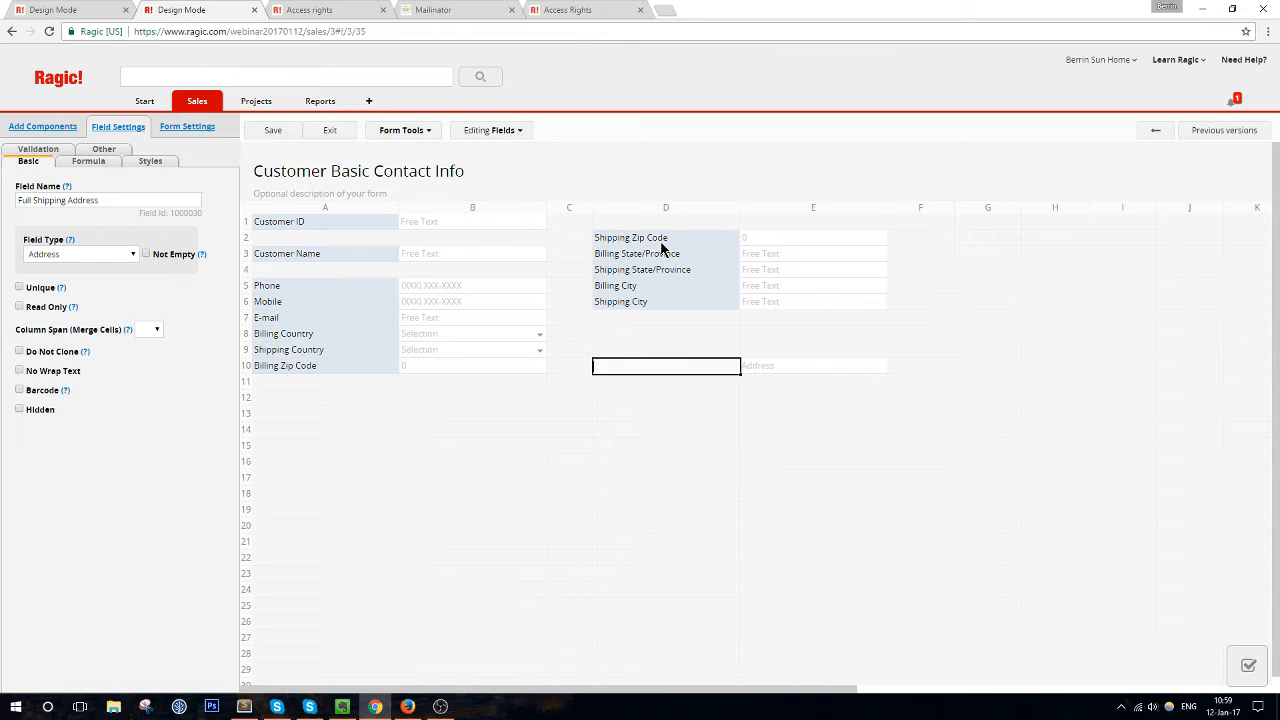
Remove the zip-code field and save the trimmed form design
click(640, 238)
click(610, 269)
click(441, 707)
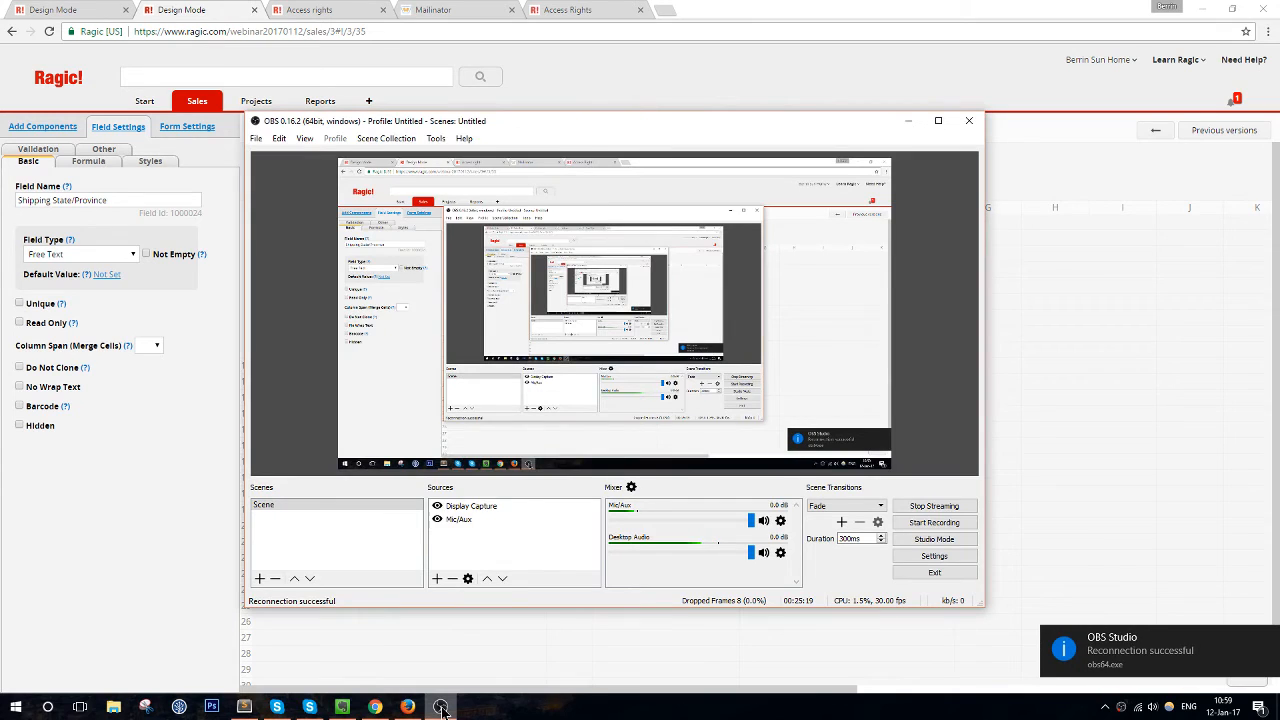
click(441, 707)
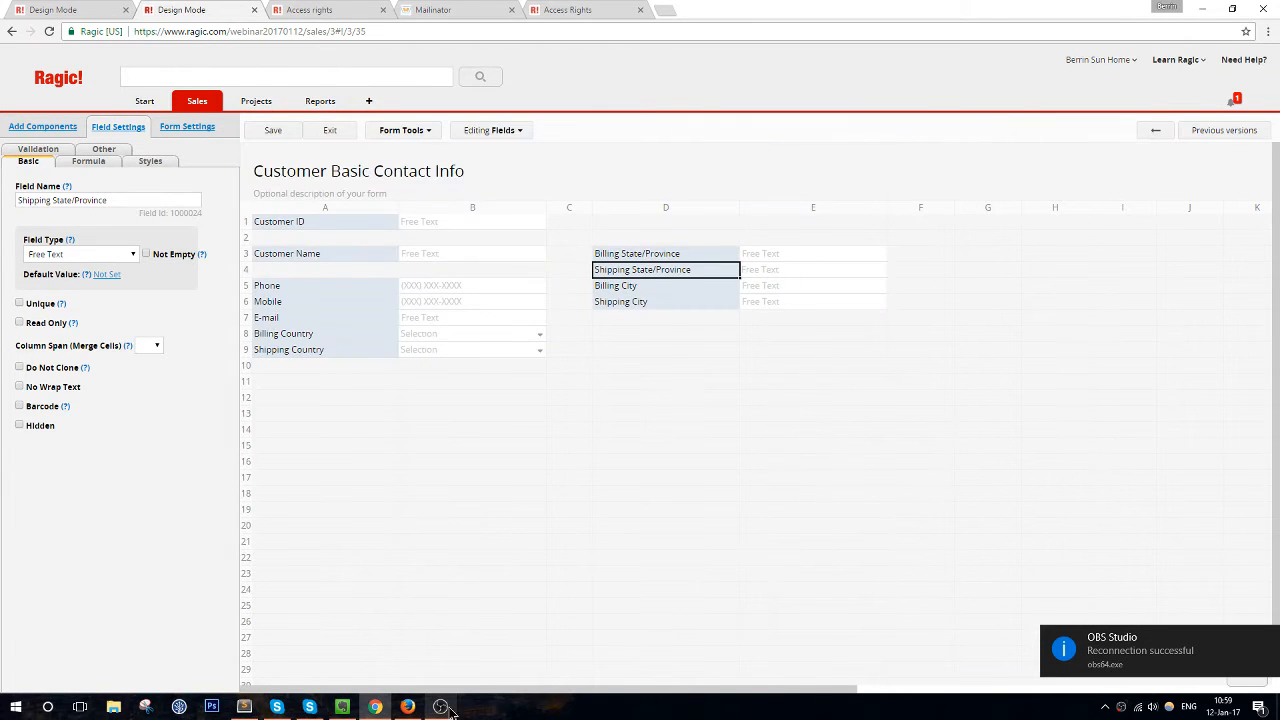
click(1268, 639)
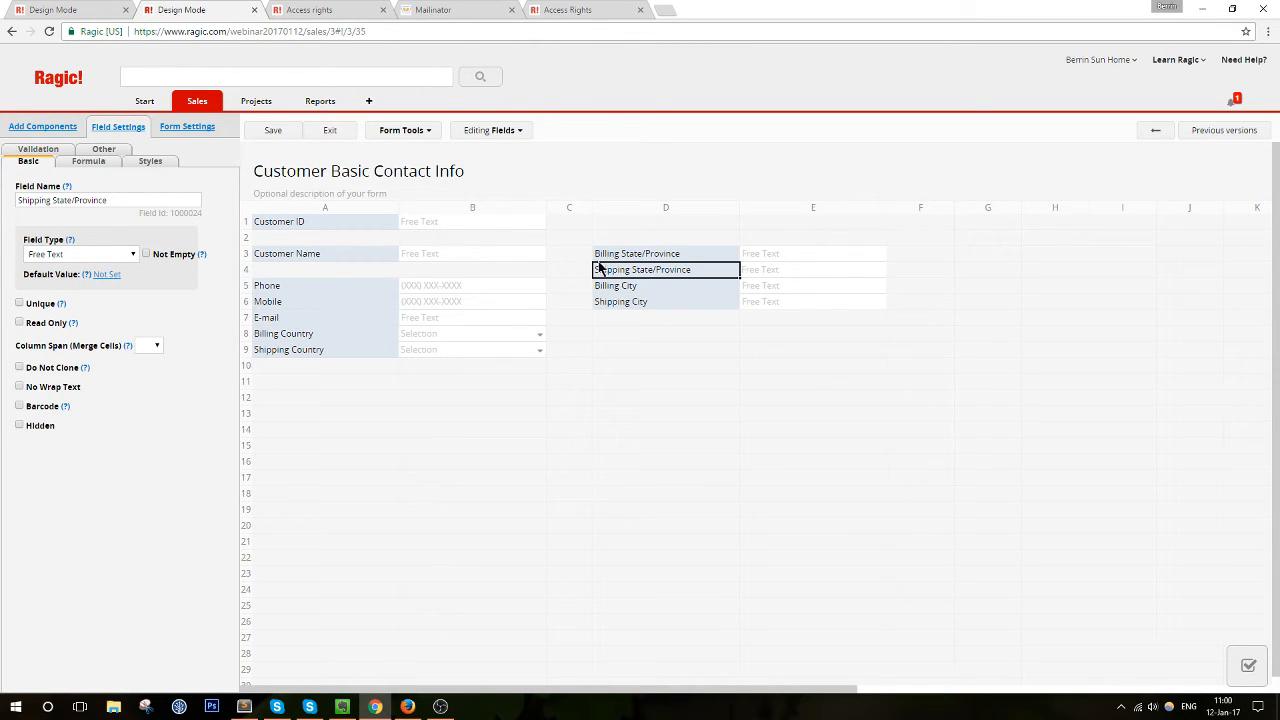
click(273, 134)
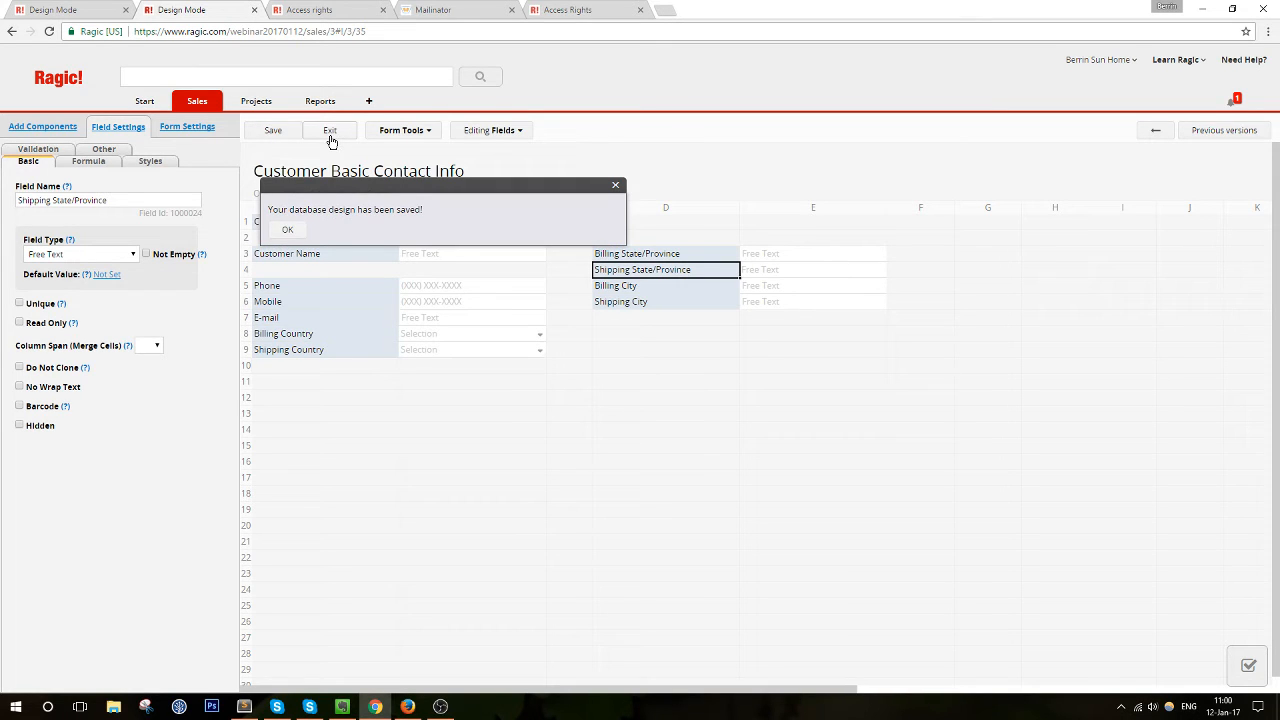
click(331, 137)
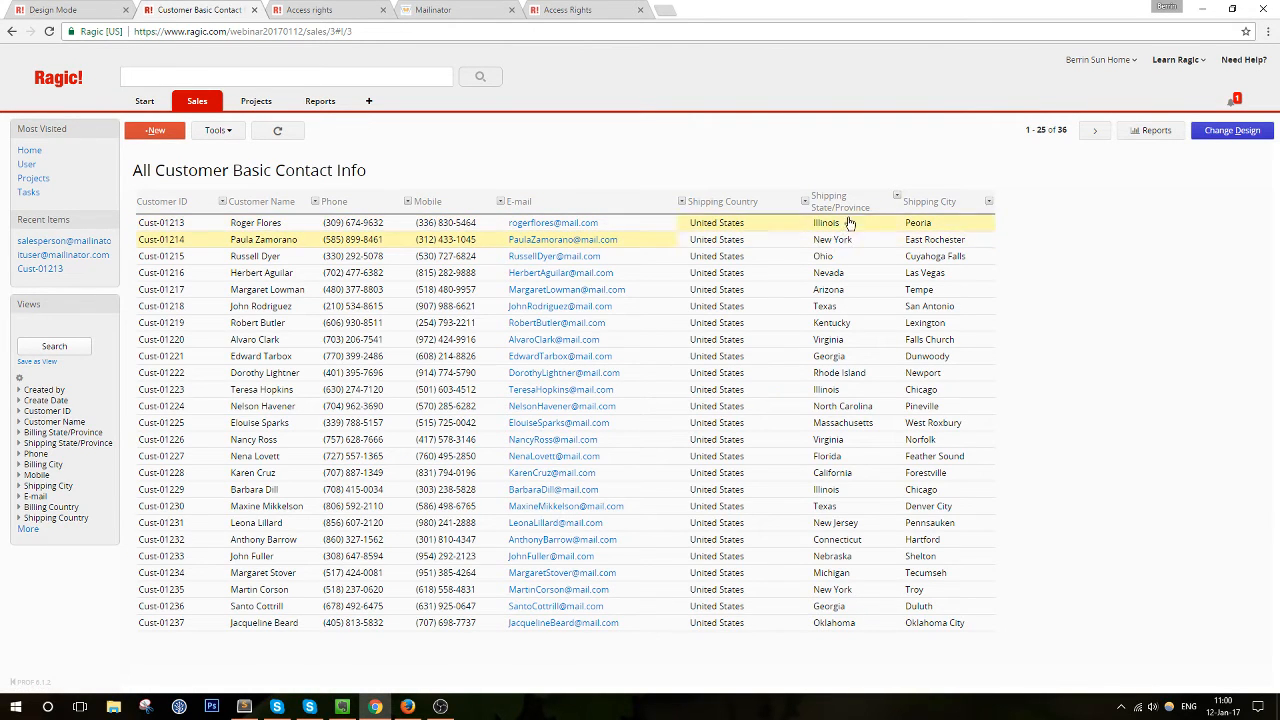
Check the original Customers sheet's Cust-01213 record, then switch to Customer Basic Contact Info
click(210, 104)
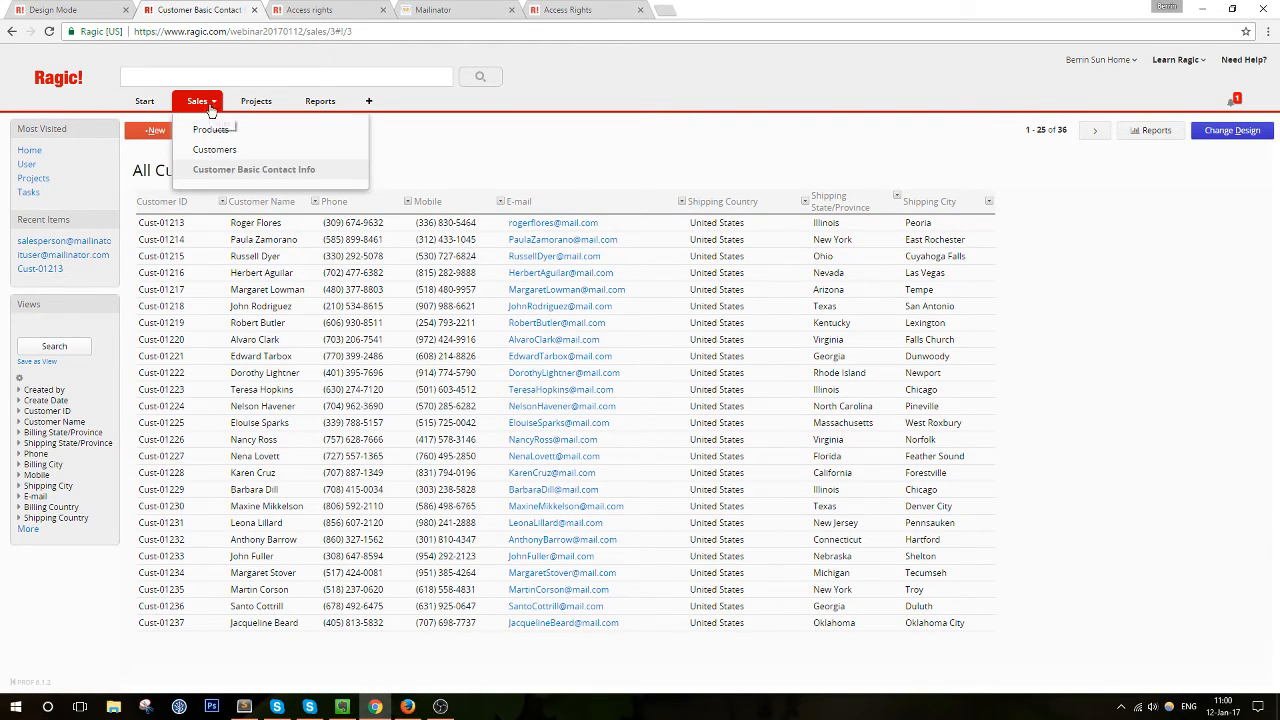
click(214, 153)
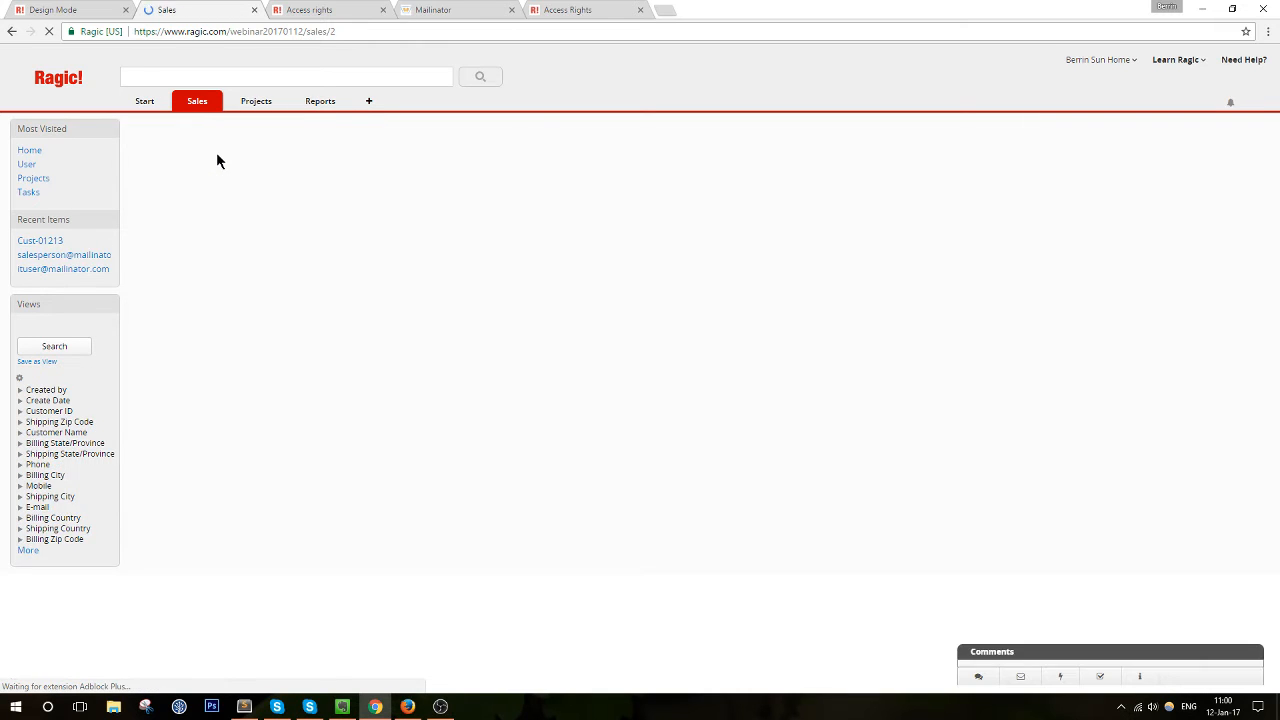
click(232, 226)
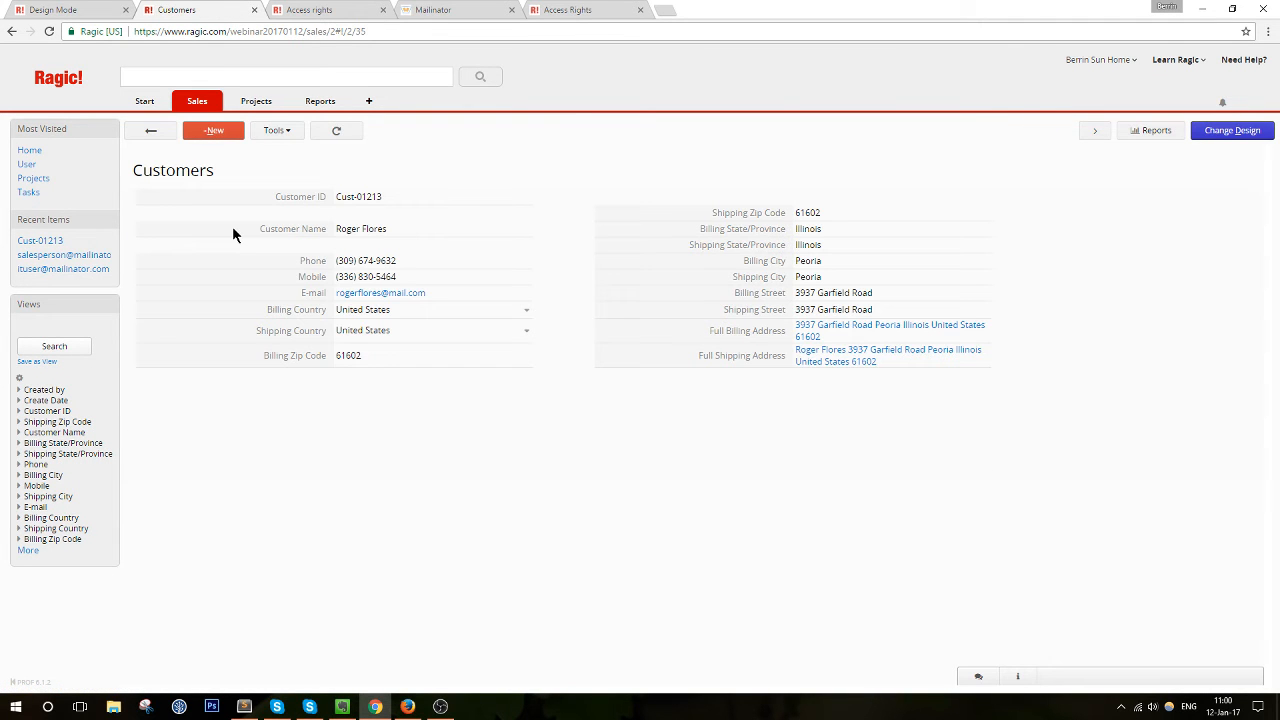
click(150, 130)
click(195, 104)
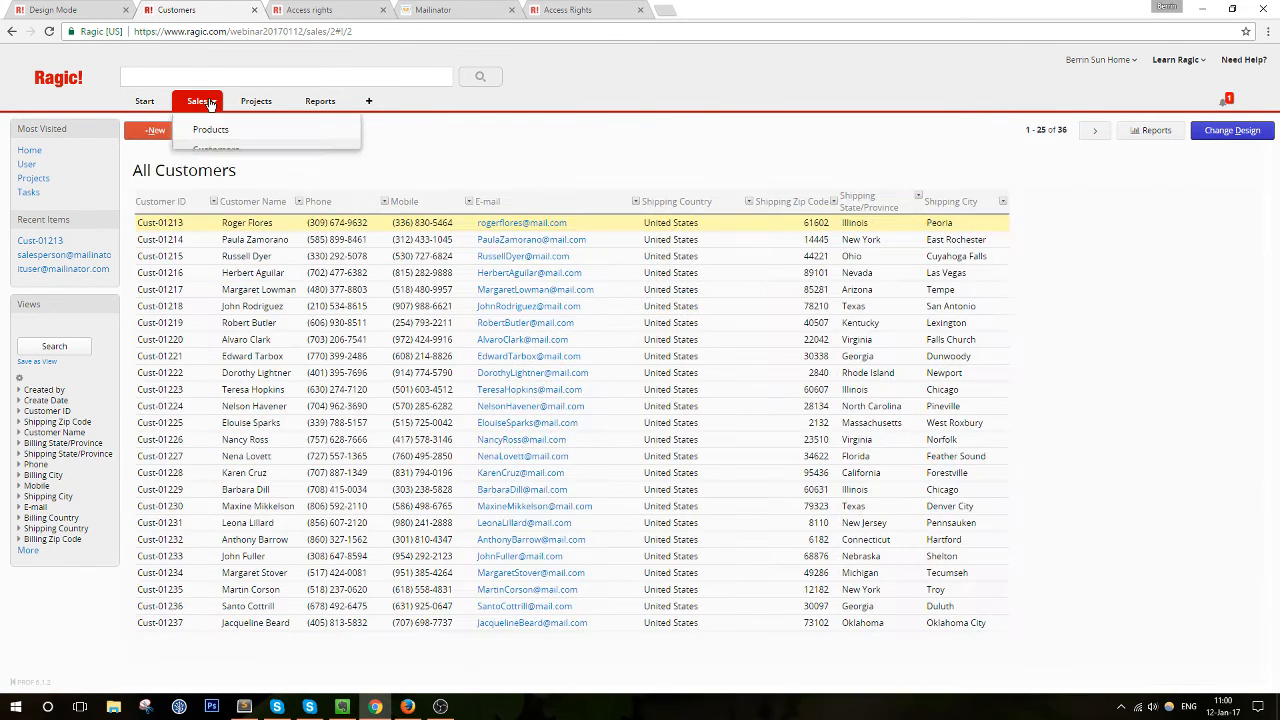
mouse_move(145, 100)
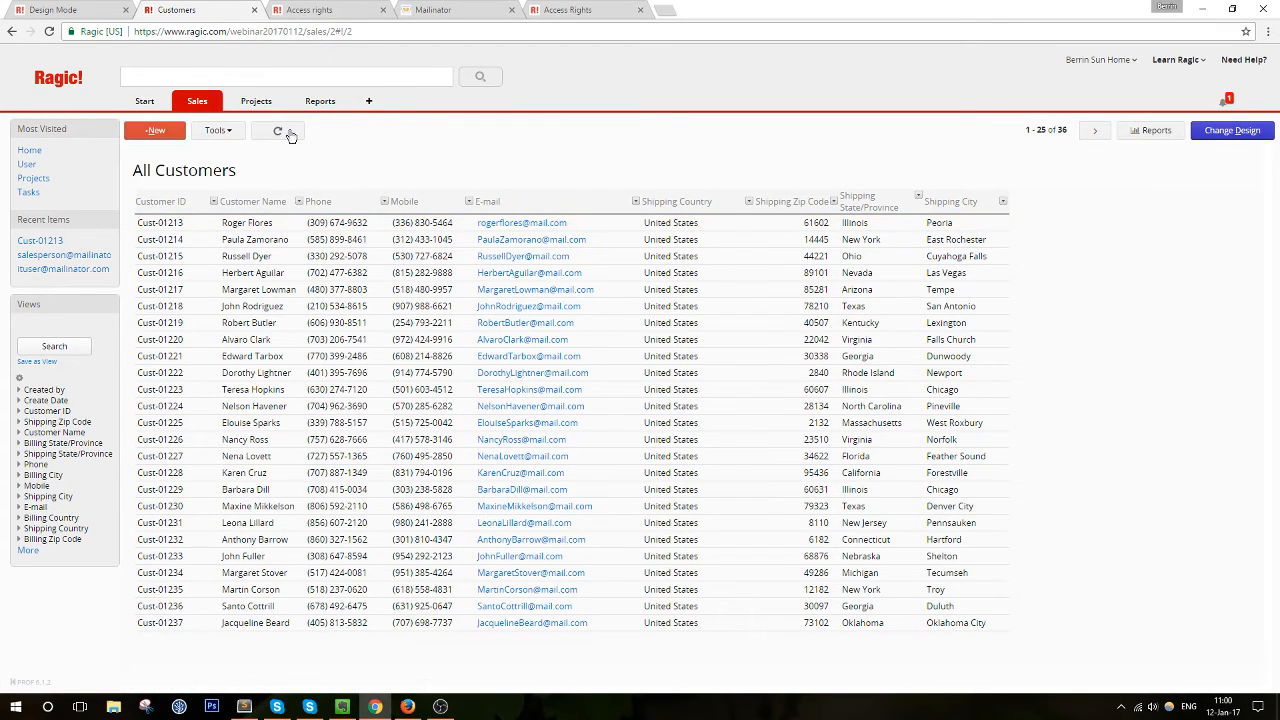
mouse_move(188, 107)
click(250, 165)
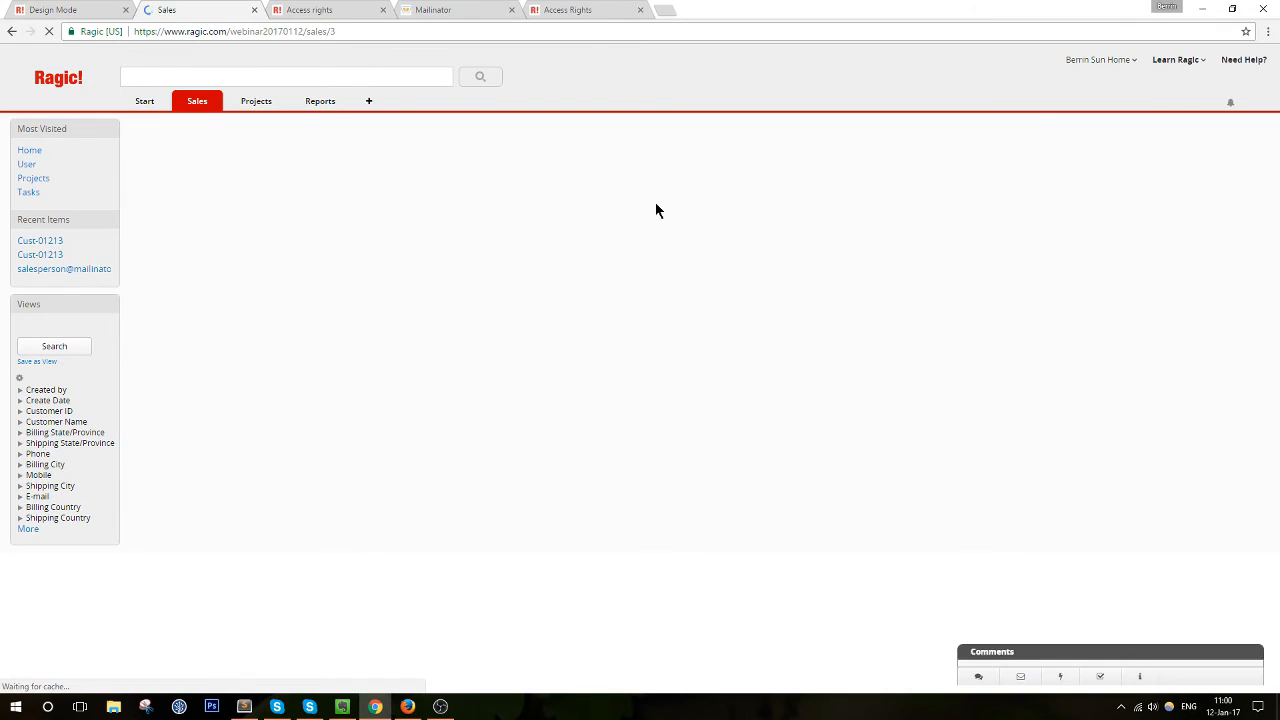
Give IT and Sales Viewer rights and Department Managers Admin rights, then save
click(1240, 136)
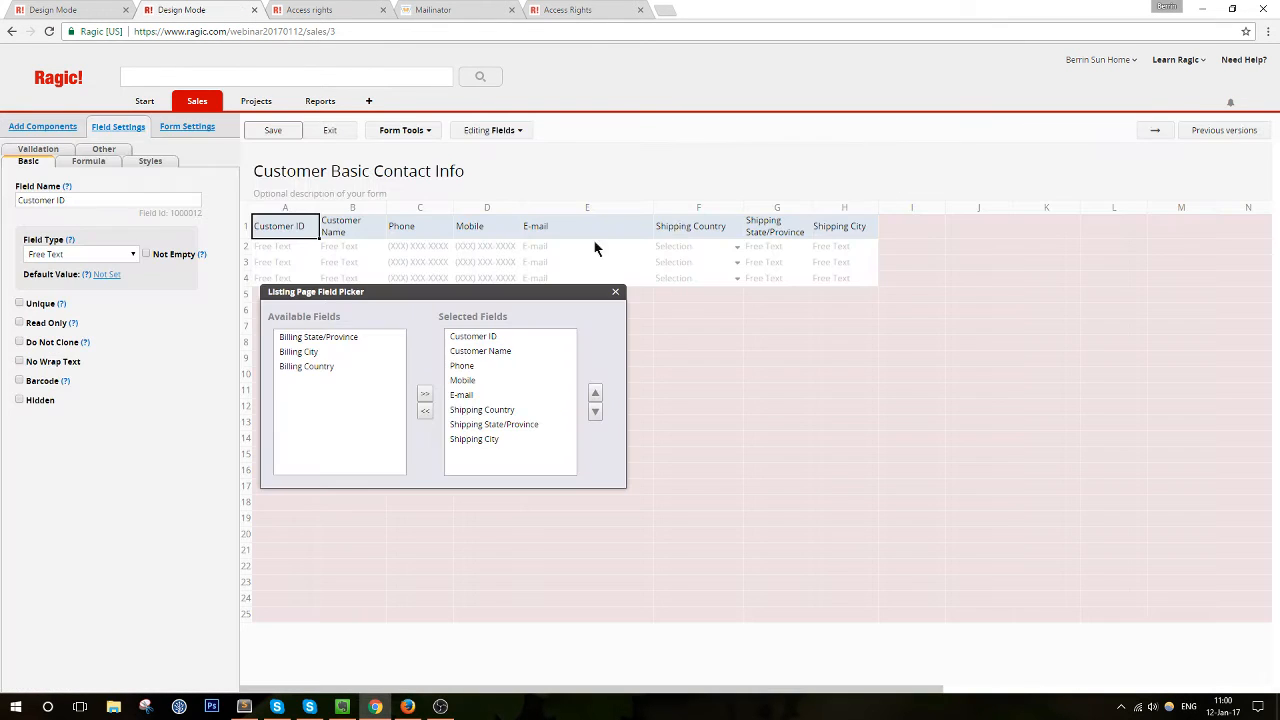
click(178, 127)
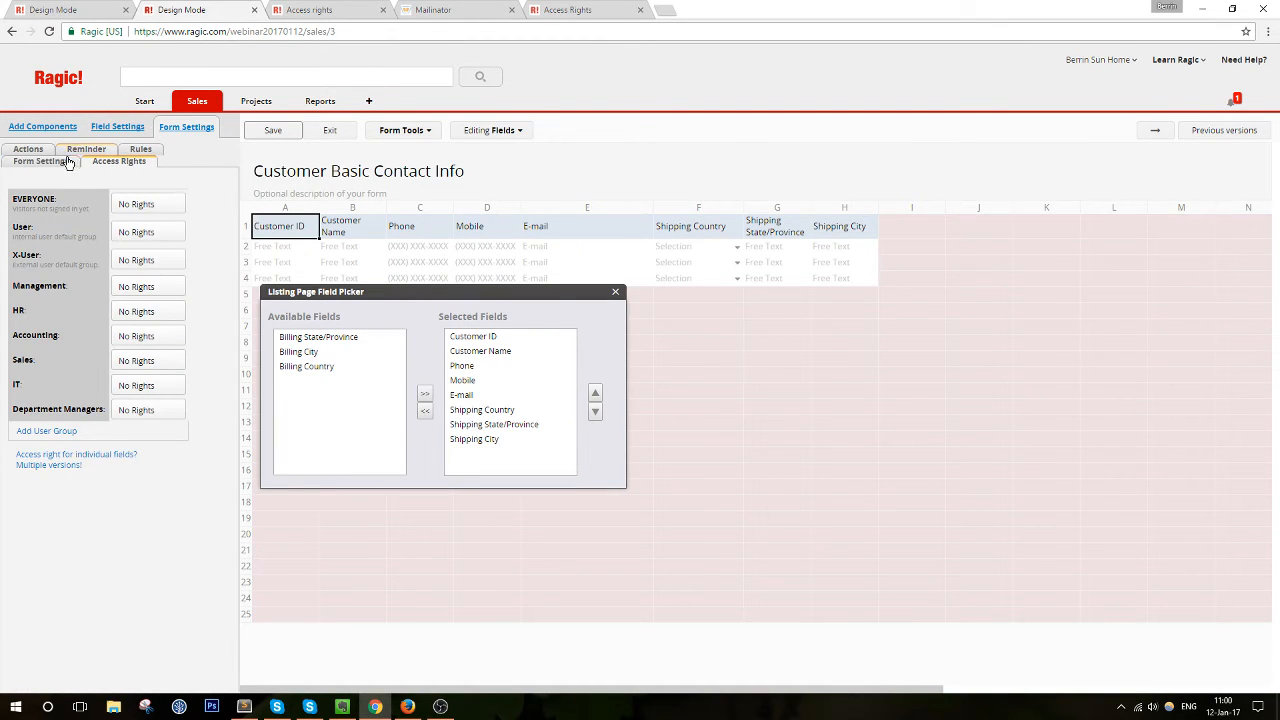
click(140, 388)
click(153, 464)
click(155, 360)
click(166, 440)
click(163, 411)
click(192, 551)
click(273, 130)
click(334, 136)
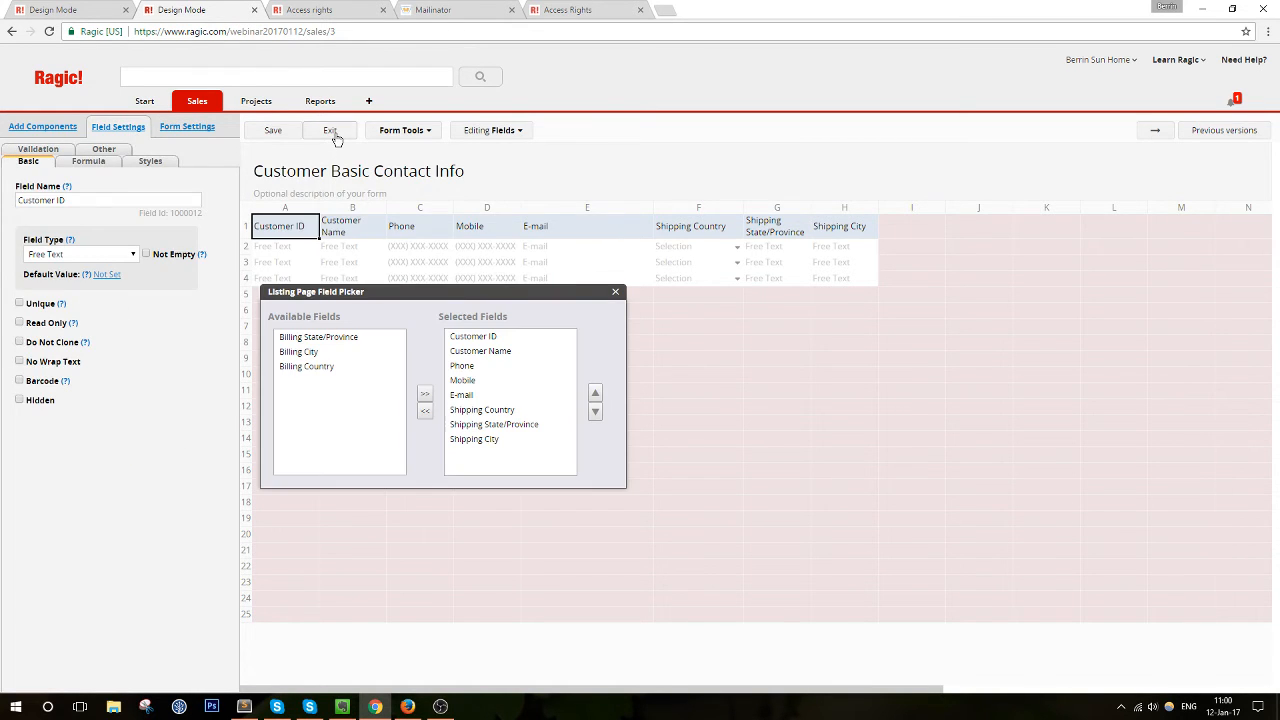
Set the Sales group's Customers sheet access to Survey User and save the design
mouse_move(178, 104)
click(204, 150)
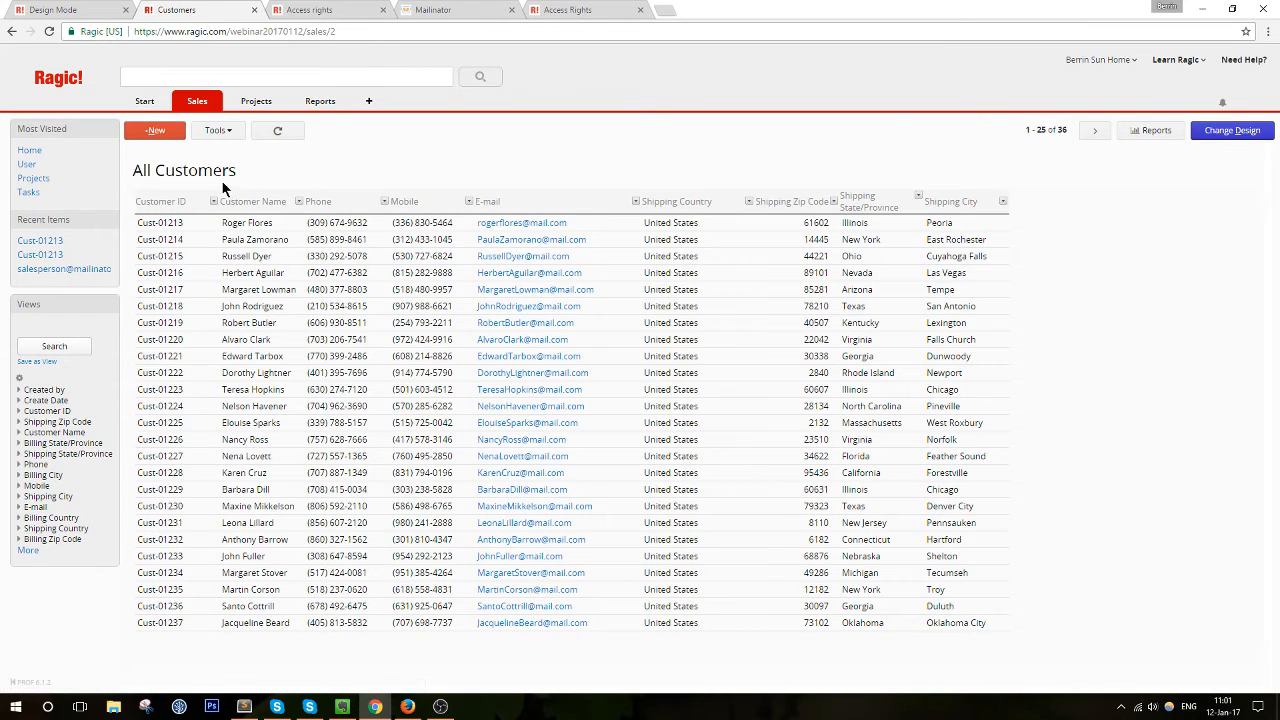
click(1221, 136)
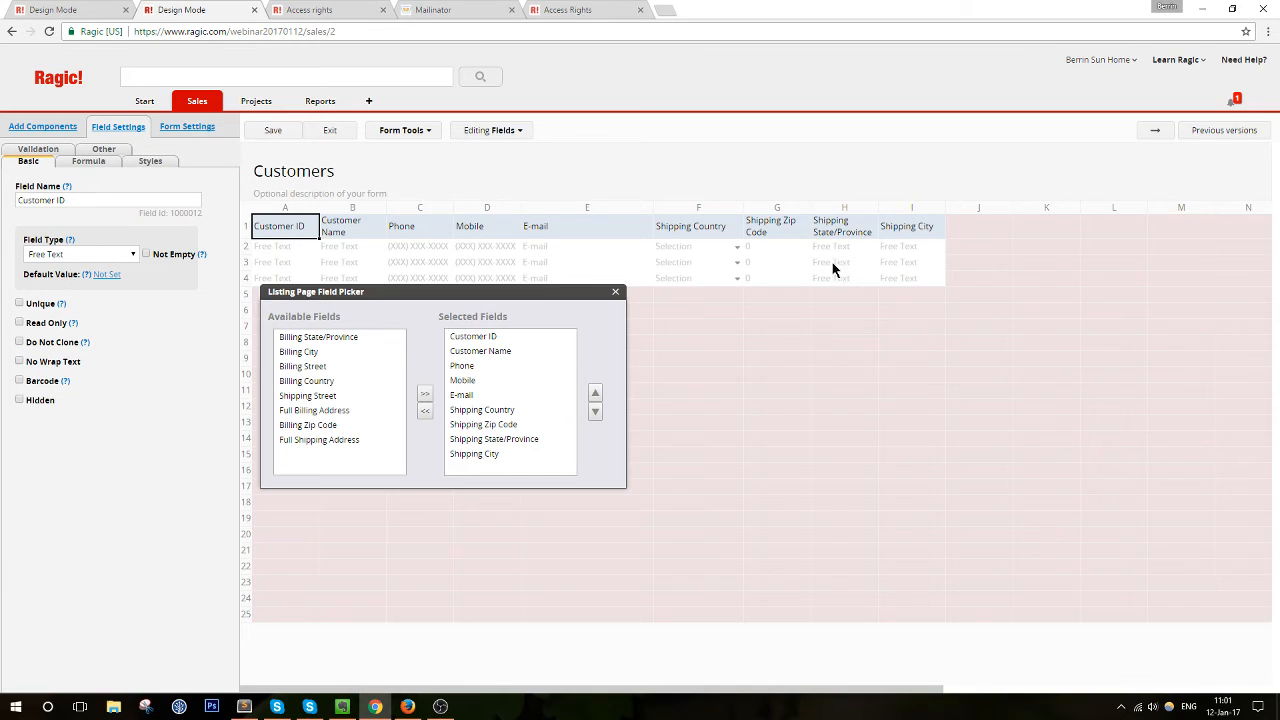
click(203, 127)
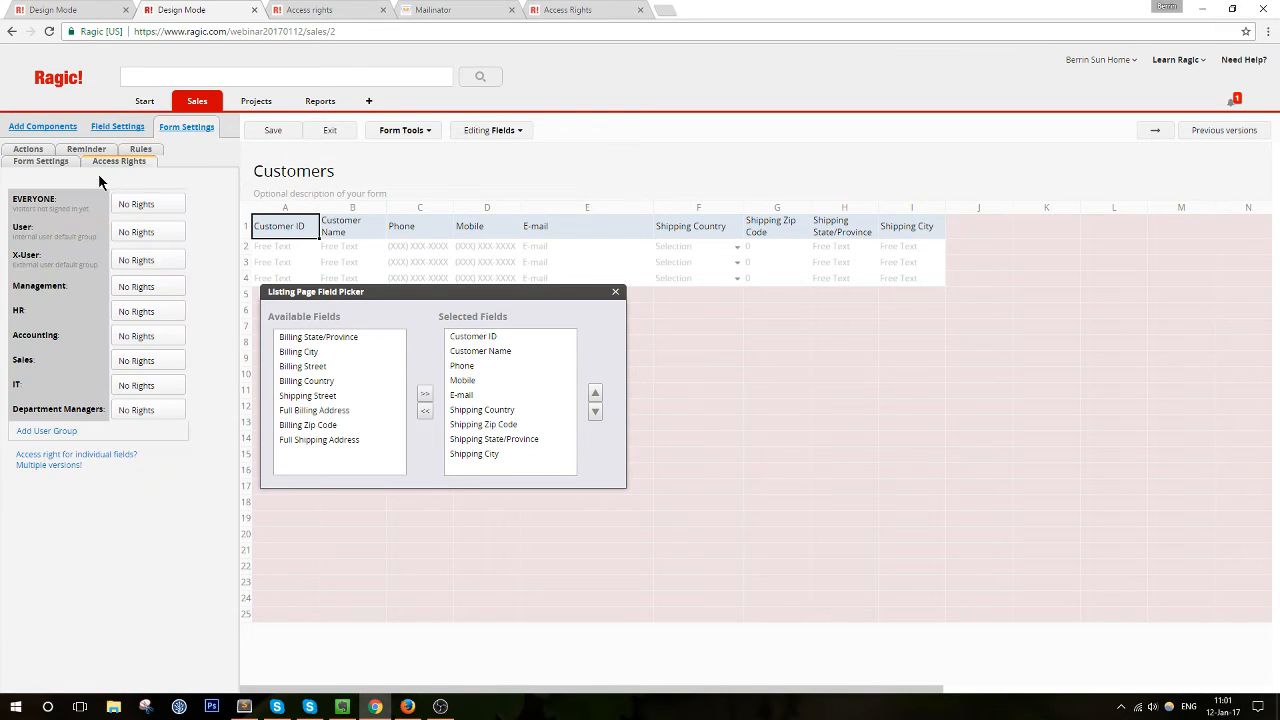
click(162, 362)
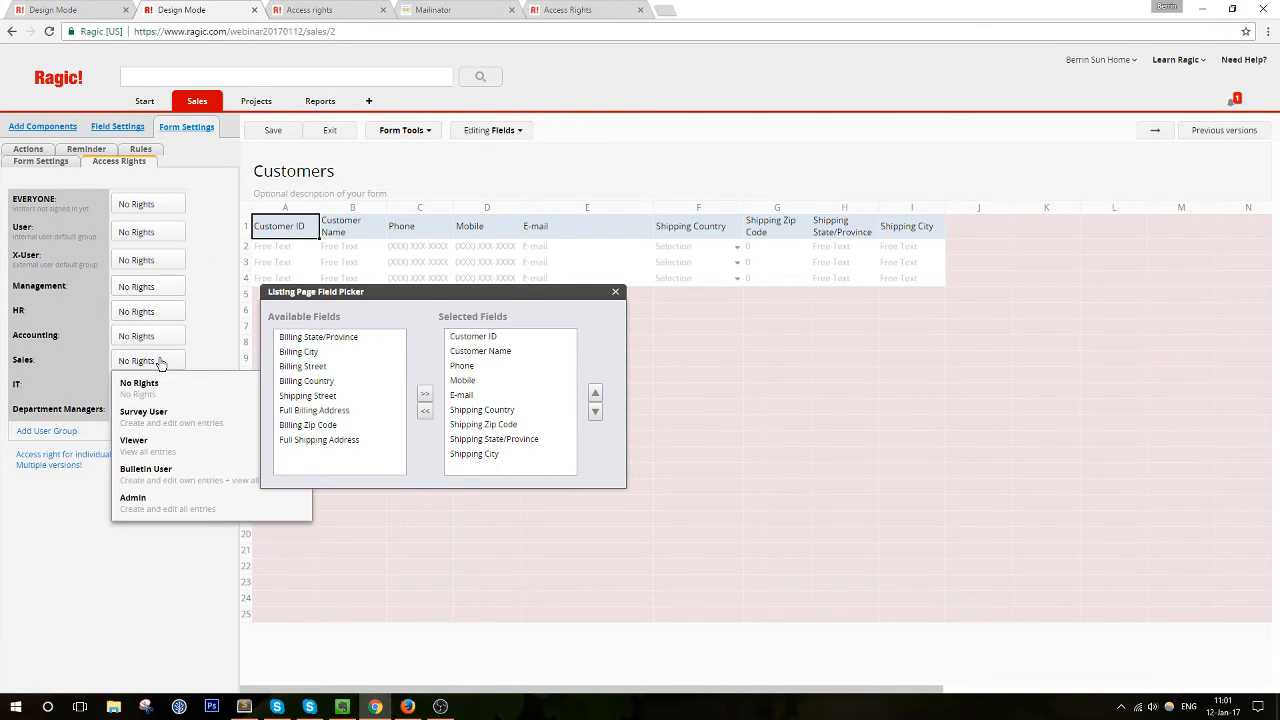
click(214, 424)
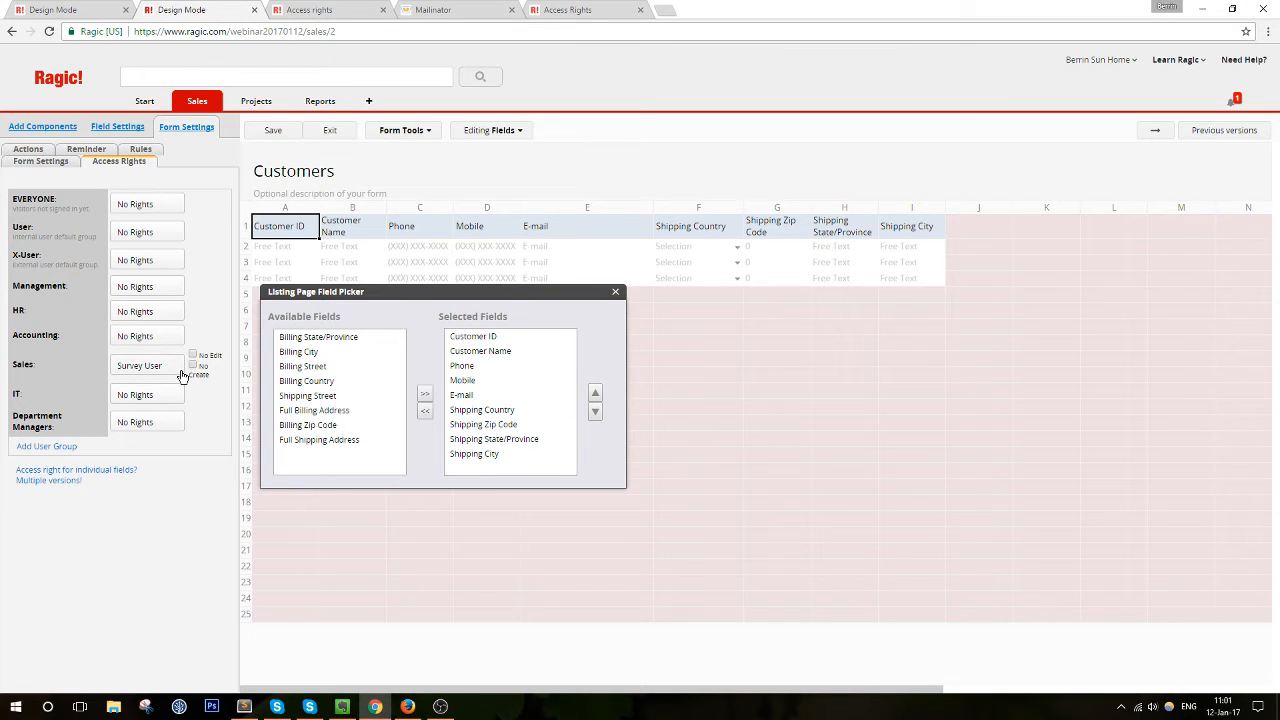
drag(420, 297, 620, 377)
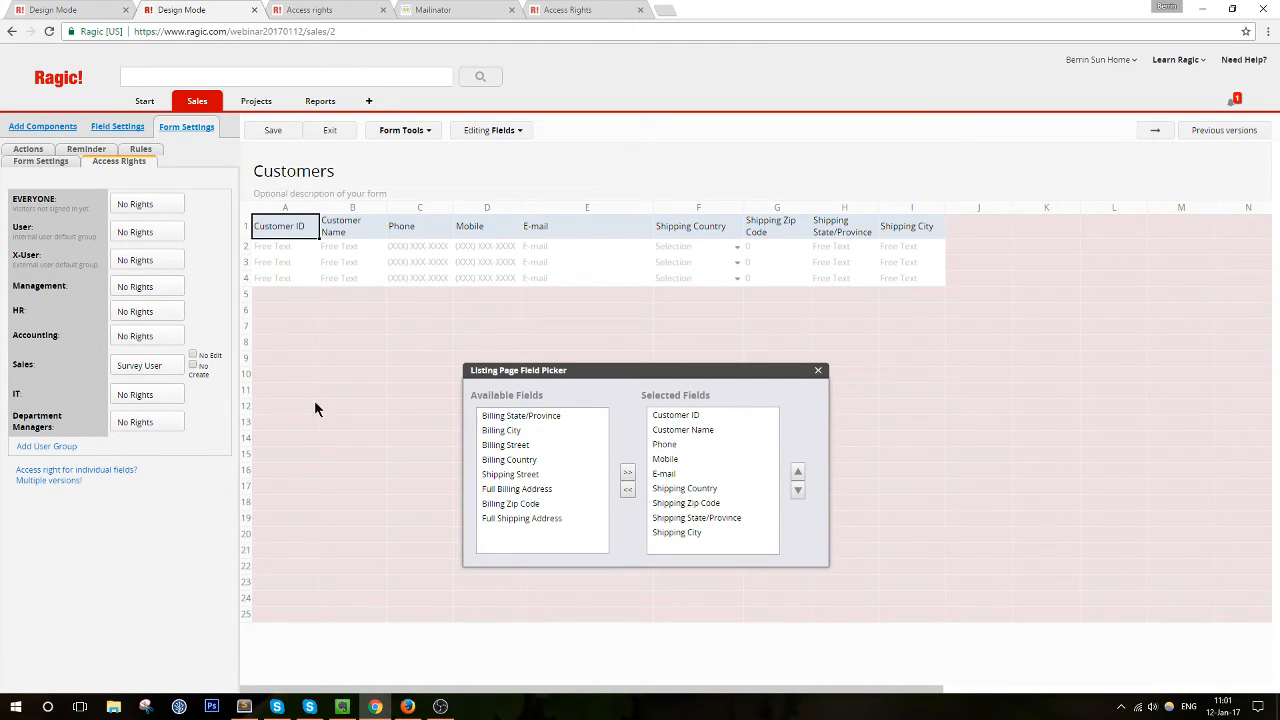
click(274, 133)
click(328, 131)
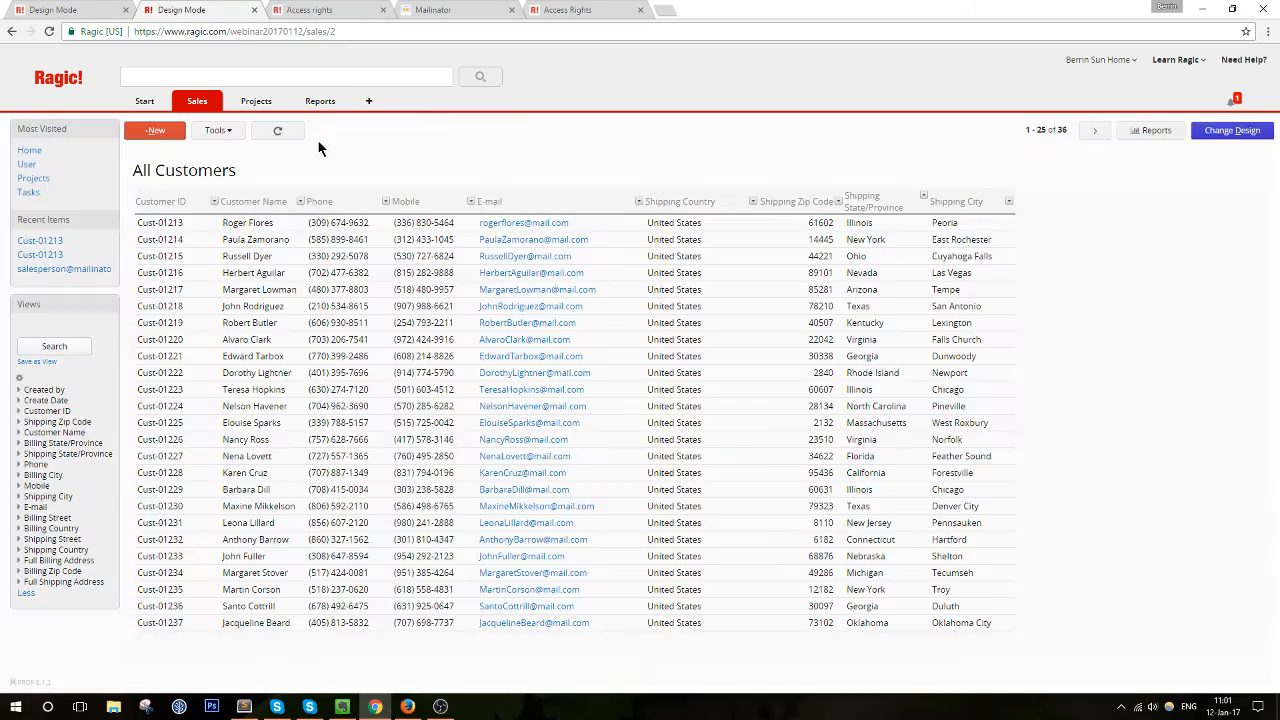
drag(723, 9, 256, 66)
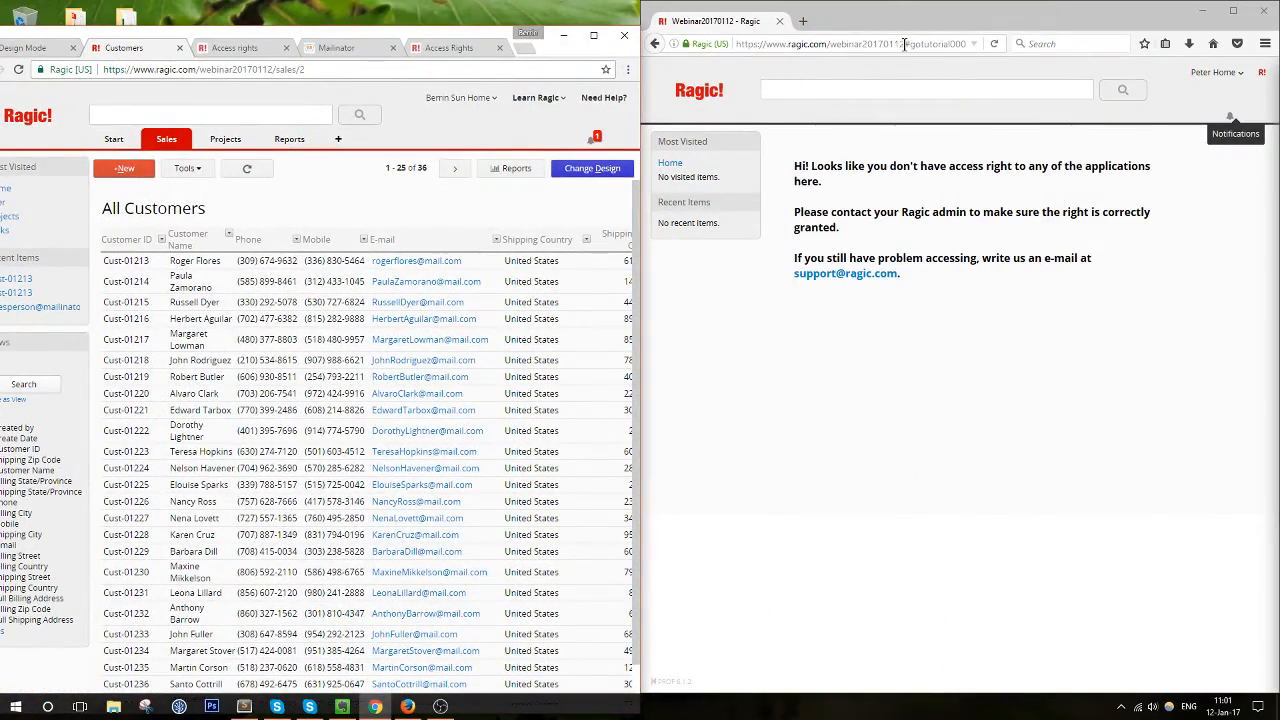
As the IT user, drop #gotutorial000 from the address and open a Customer Basic Contact Info record
drag(905, 44, 966, 44)
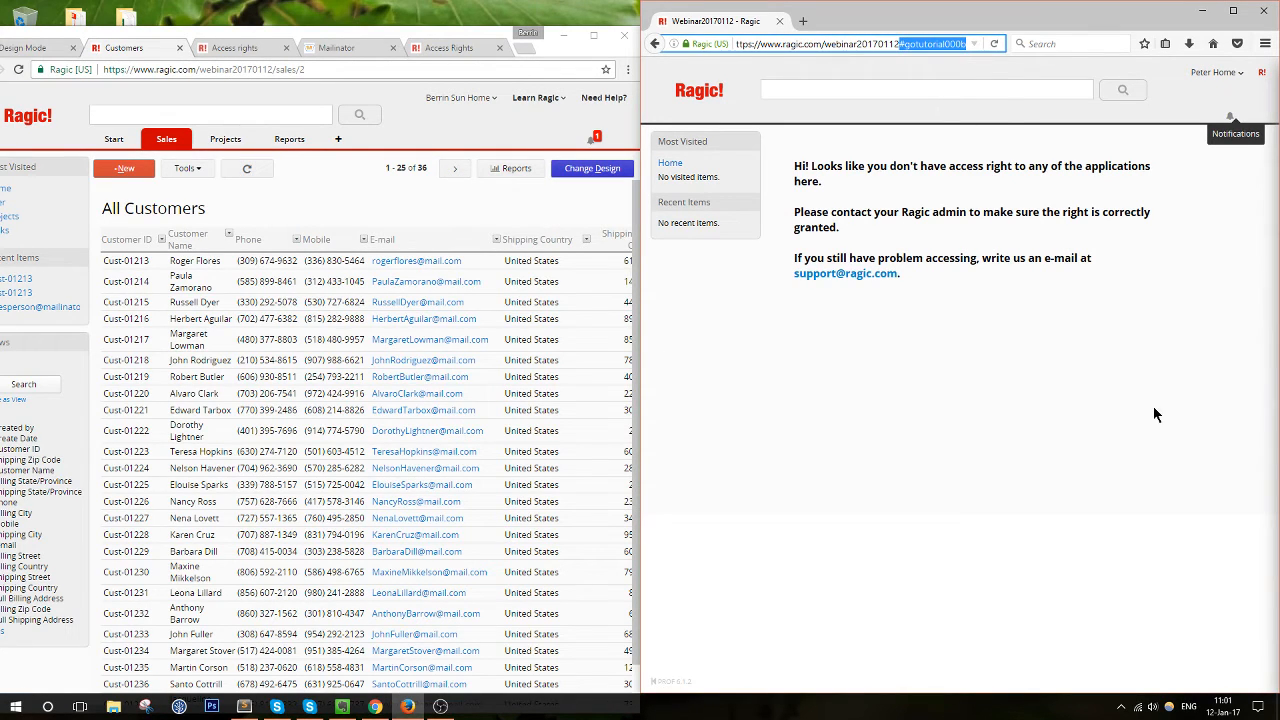
key(BackSpace)
key(Return)
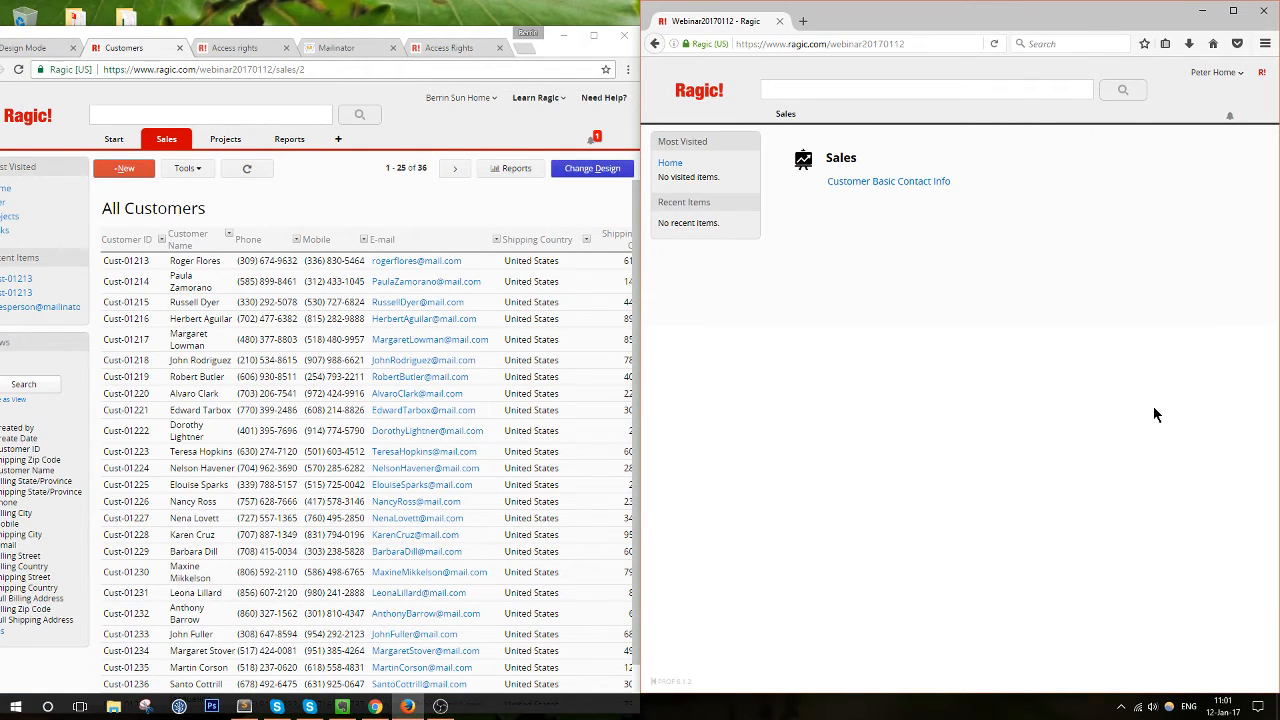
click(888, 182)
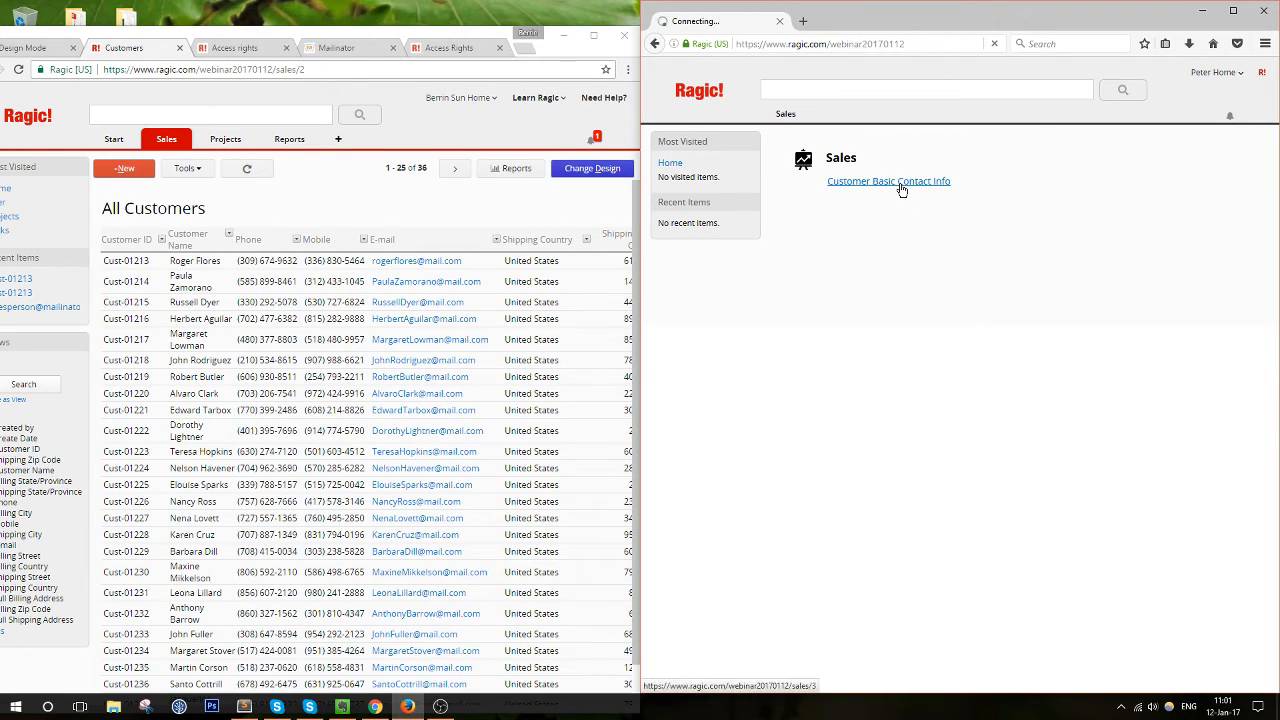
click(868, 237)
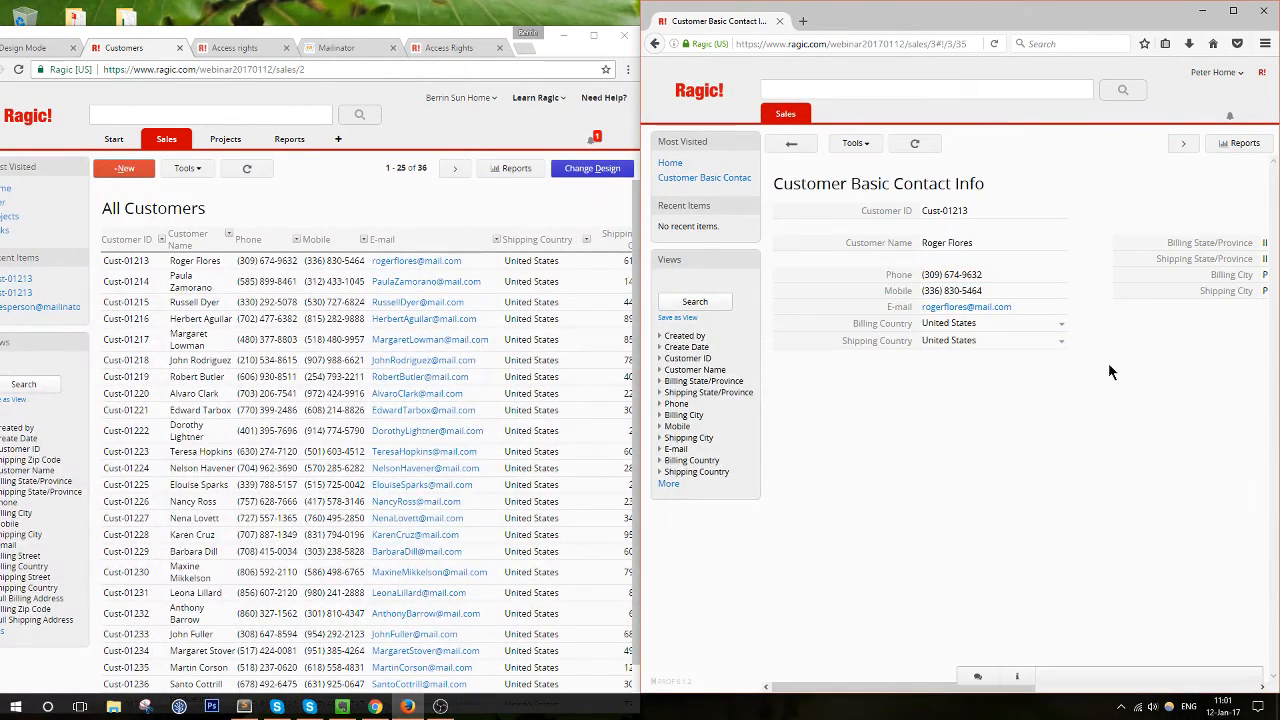
drag(1038, 19, 858, 19)
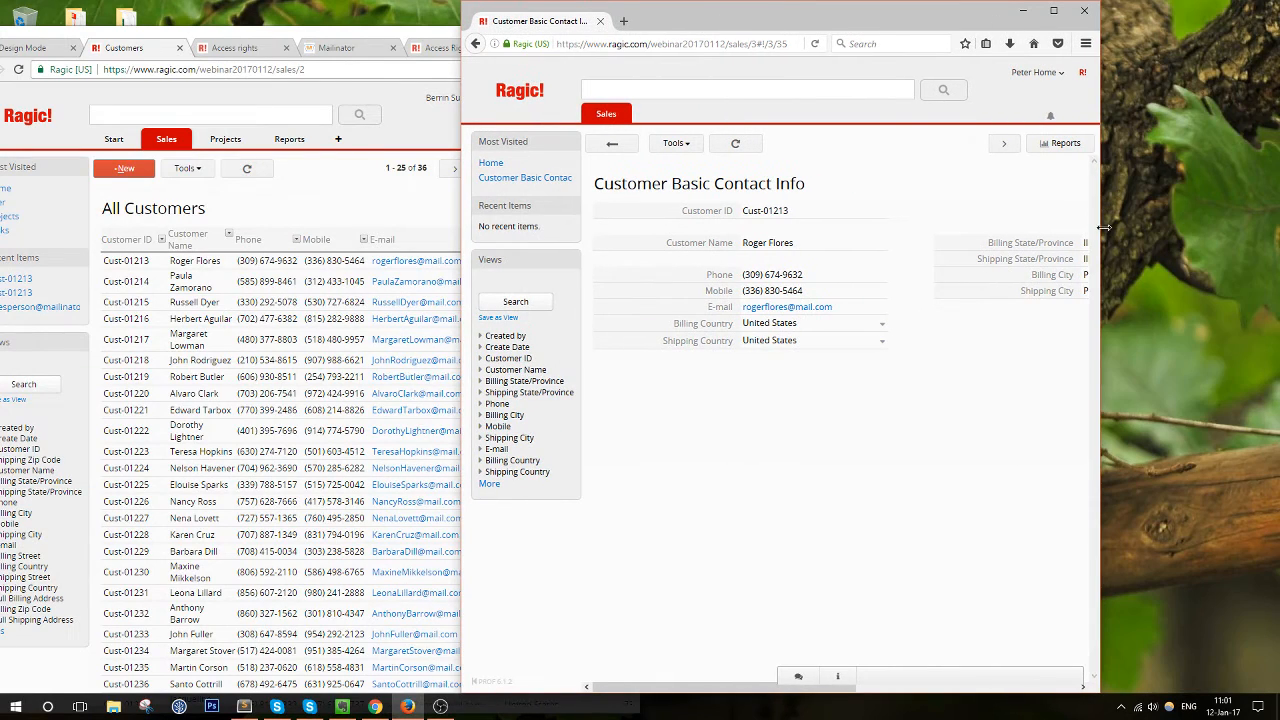
drag(1099, 232, 1273, 232)
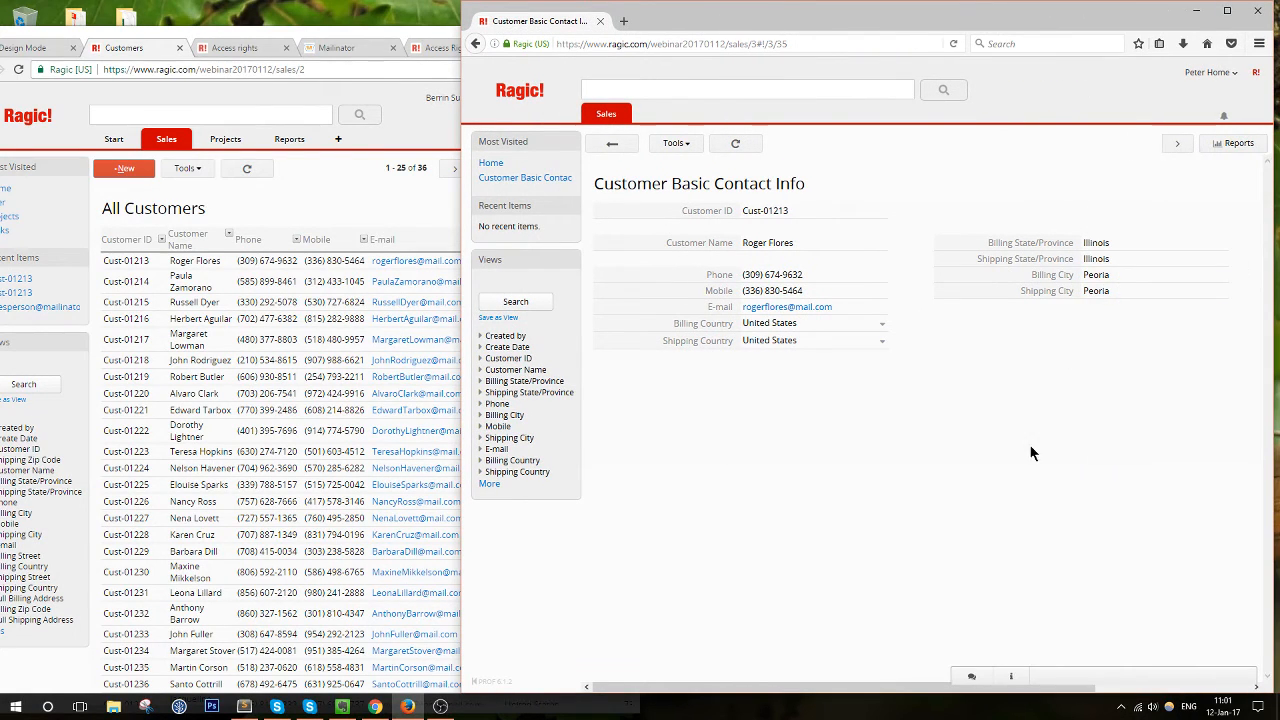
click(613, 145)
click(197, 167)
mouse_move(166, 139)
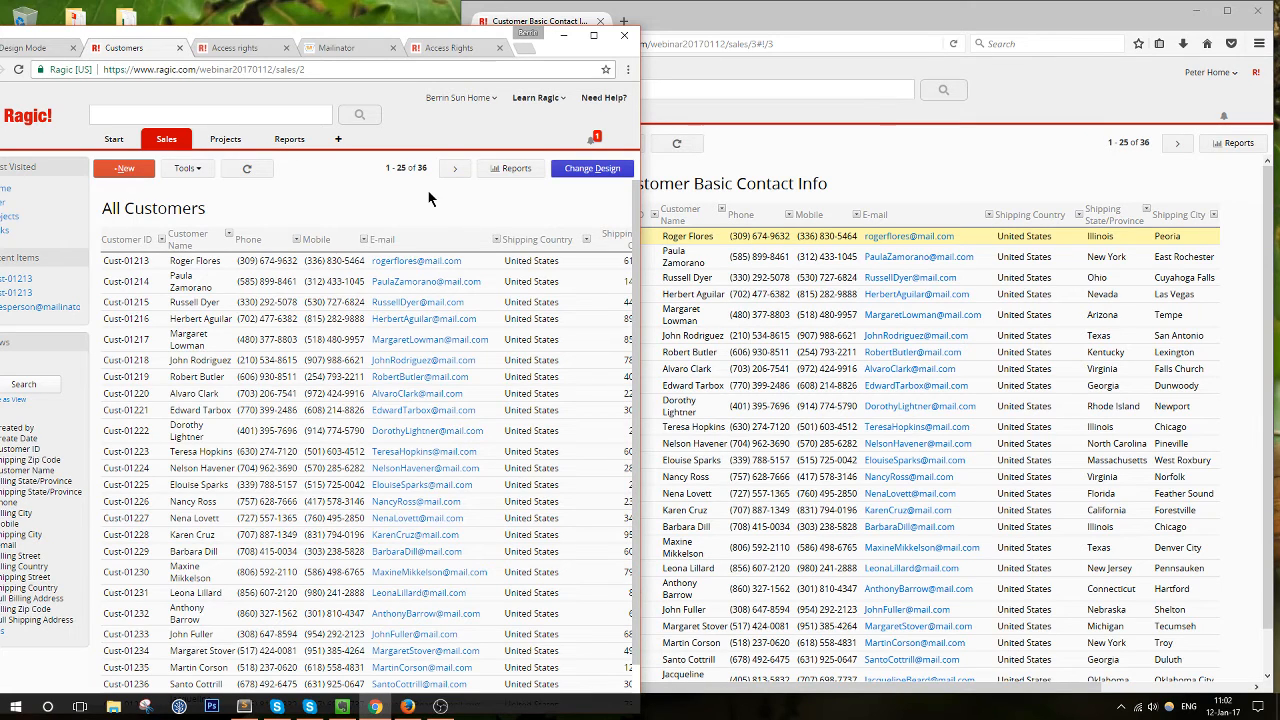
Switch the Mailinator inbox to 'salesperson'
click(333, 53)
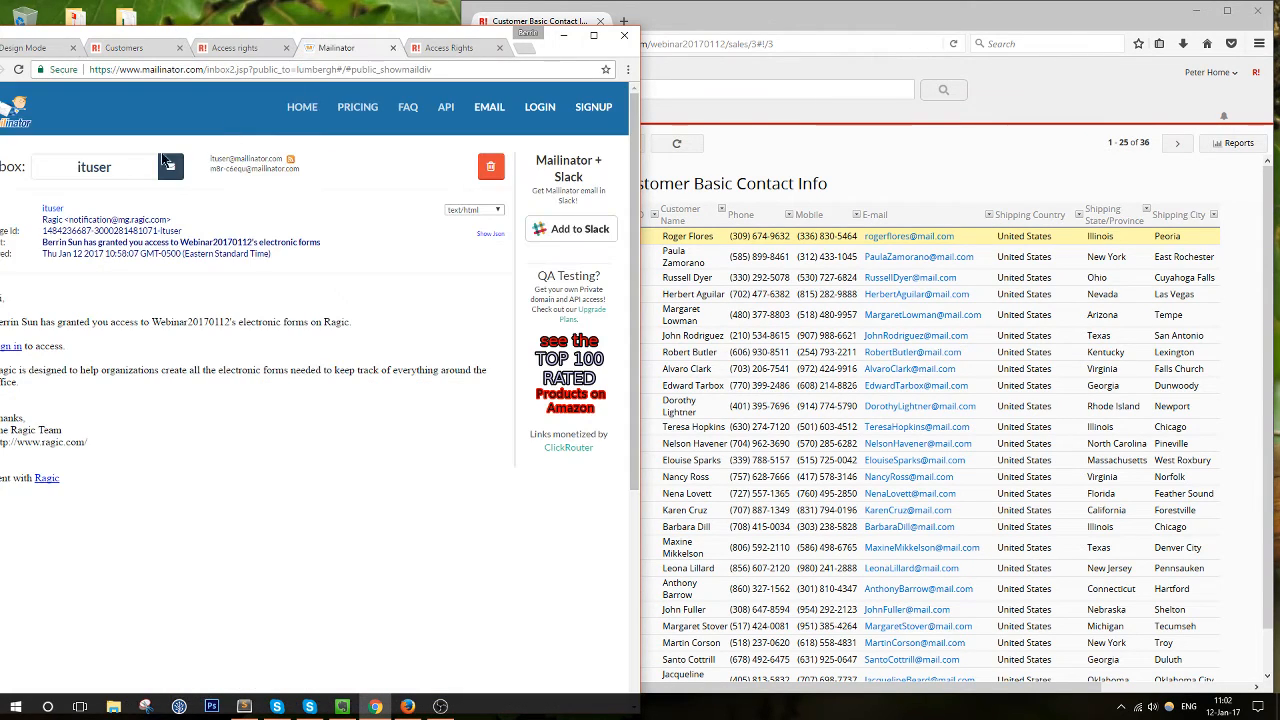
double_click(118, 167)
text(salesperson)
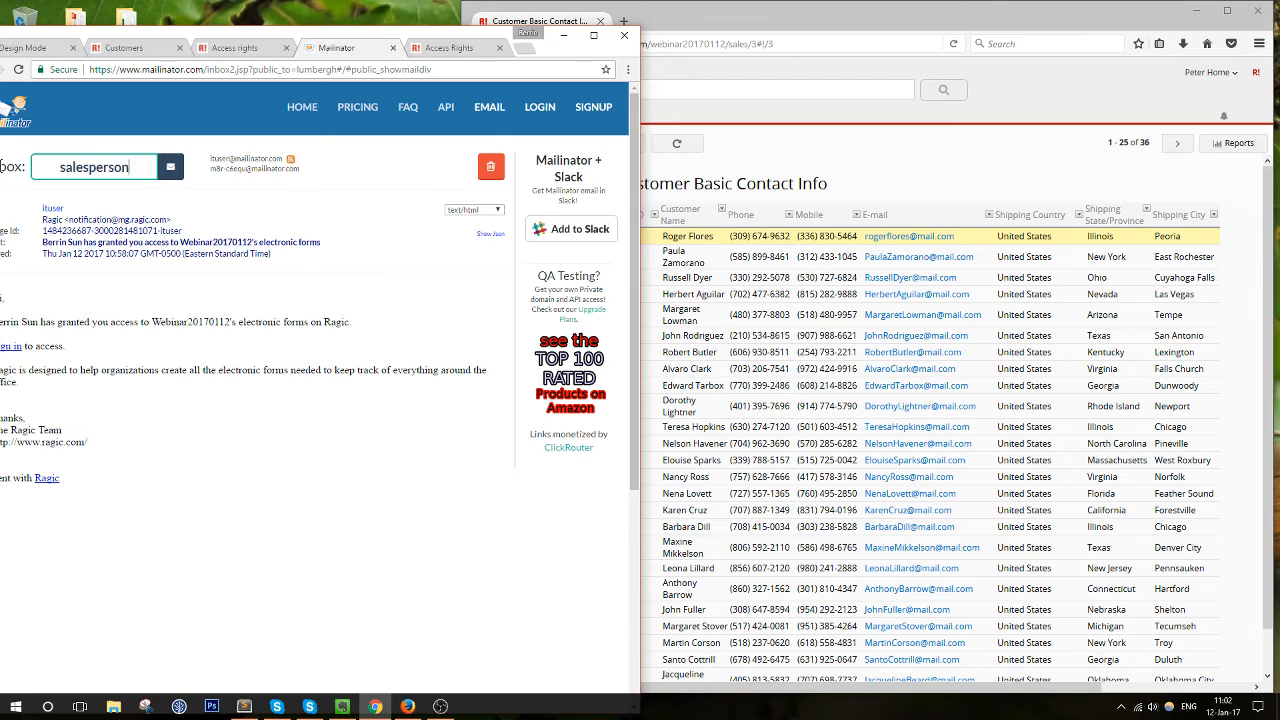
key(Return)
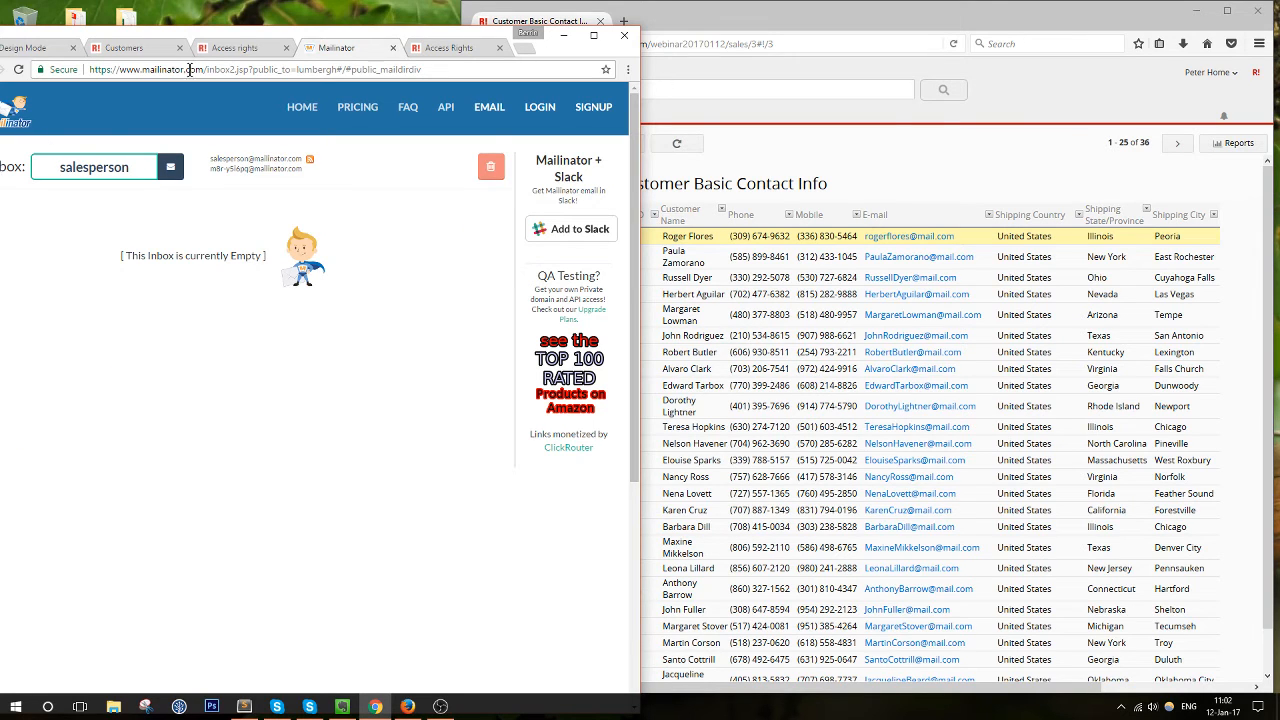
drag(207, 36, 292, 30)
Leave the design page for Account Setup, then recheck the salesperson inbox
click(122, 50)
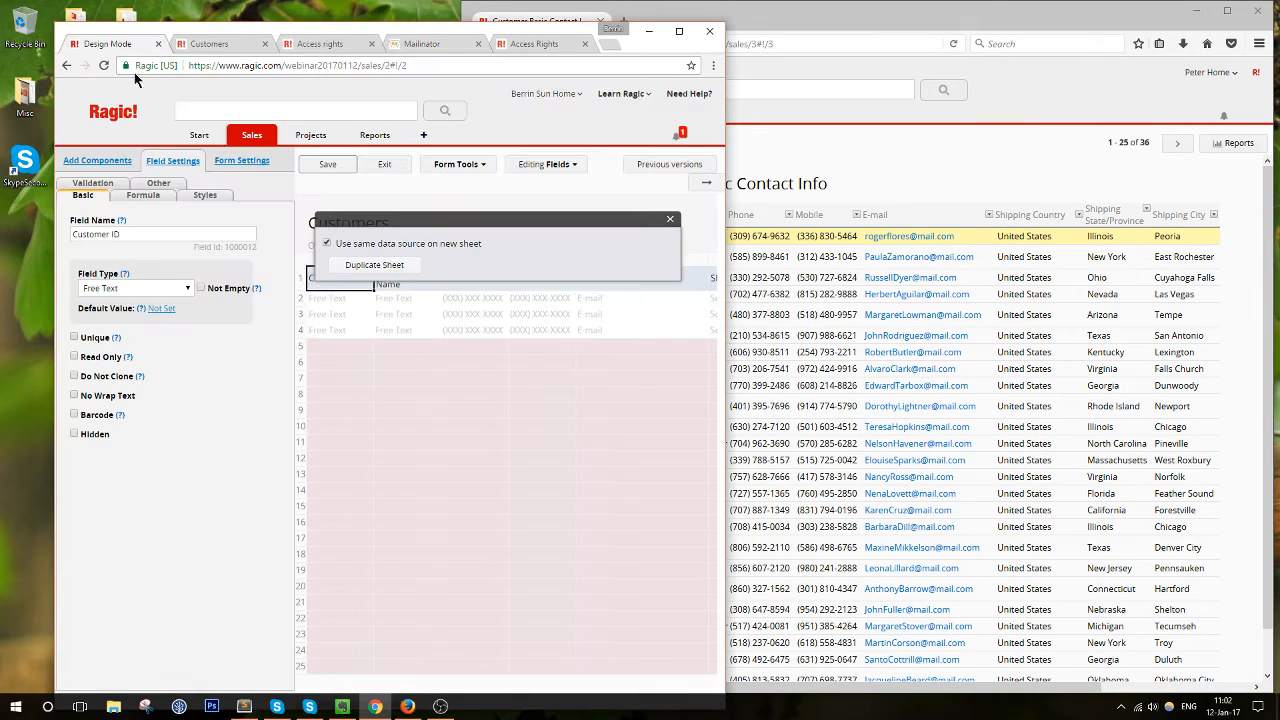
mouse_move(240, 134)
click(226, 204)
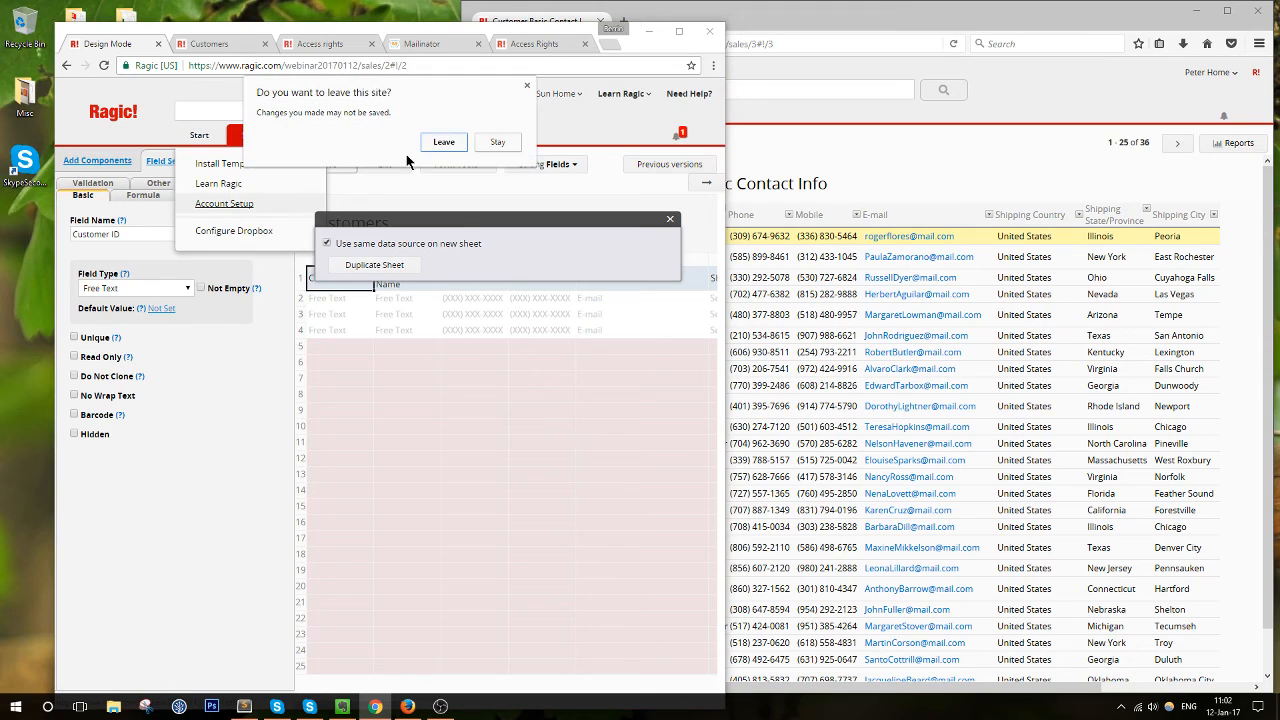
click(441, 145)
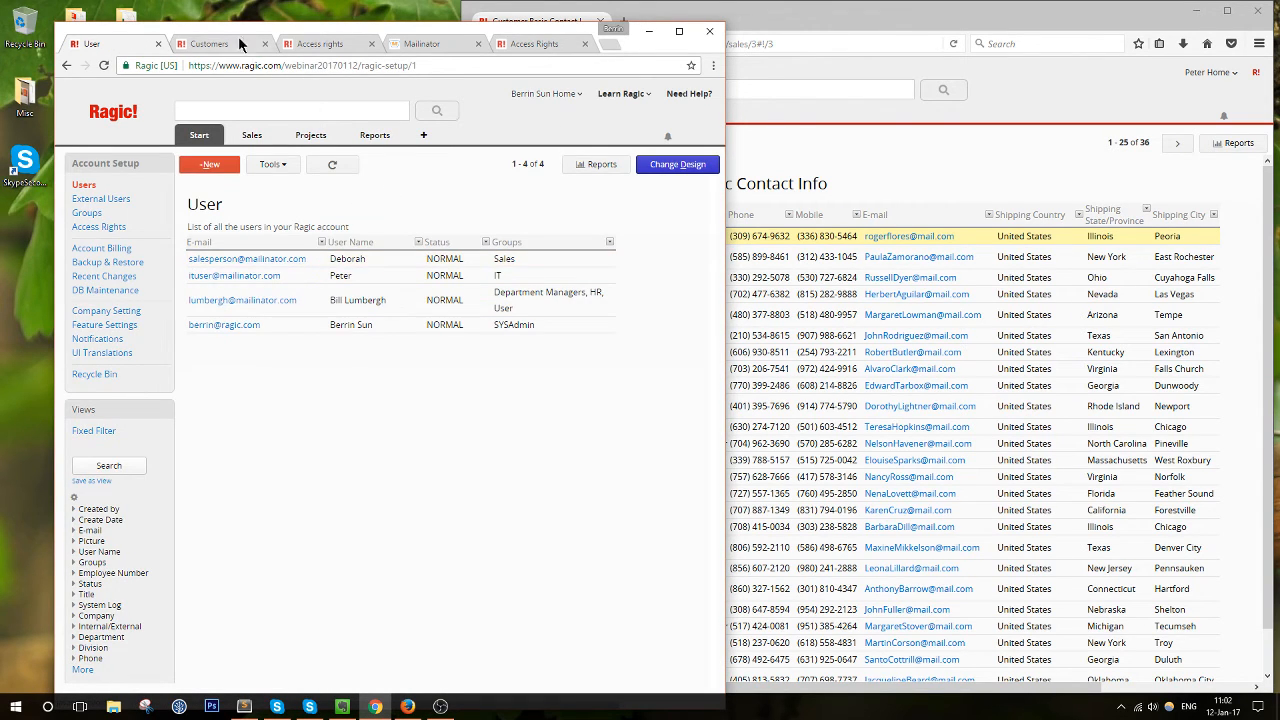
click(430, 43)
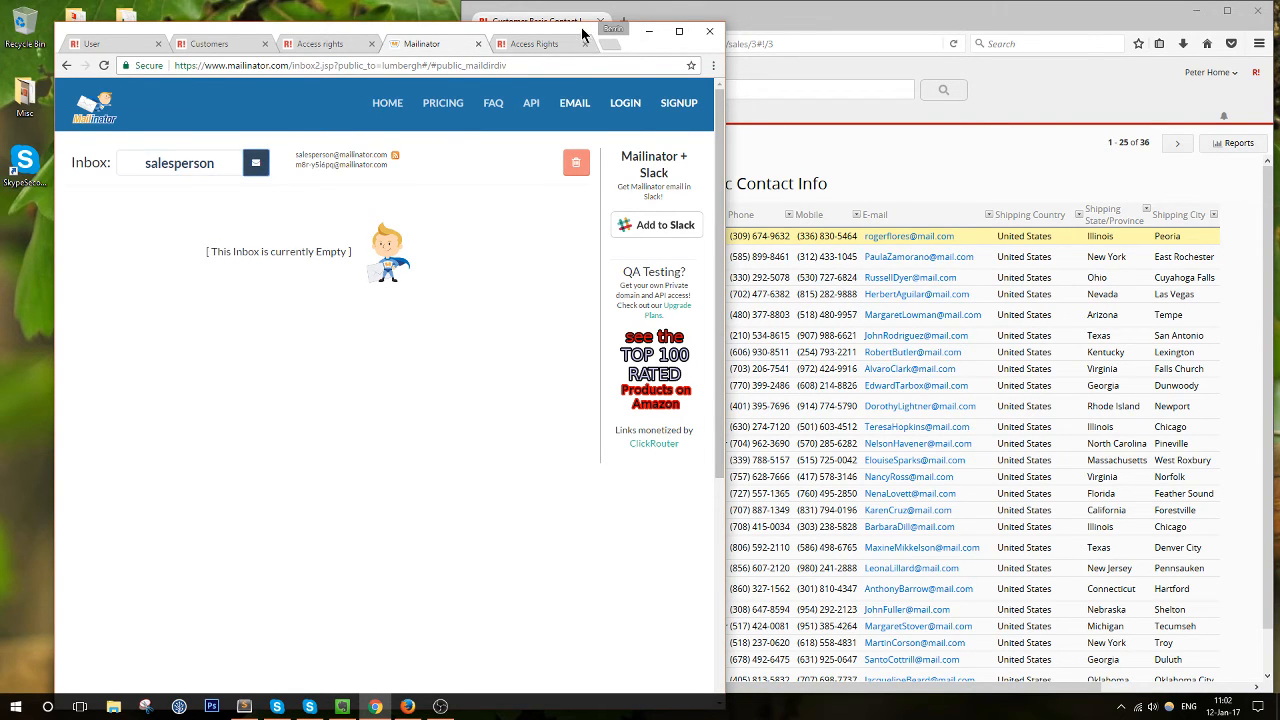
drag(582, 33, 492, 28)
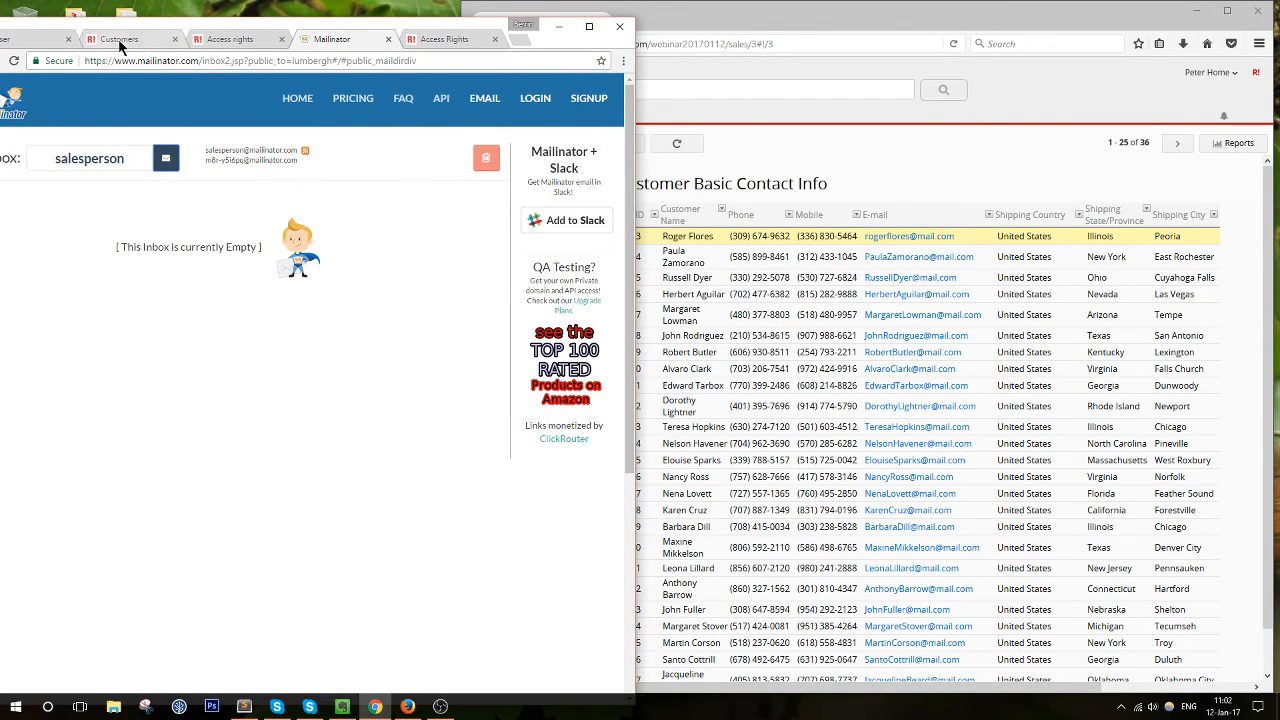
drag(200, 30, 296, 30)
Read the Access Rights help article's table of access levels, then return to All Customers
click(556, 38)
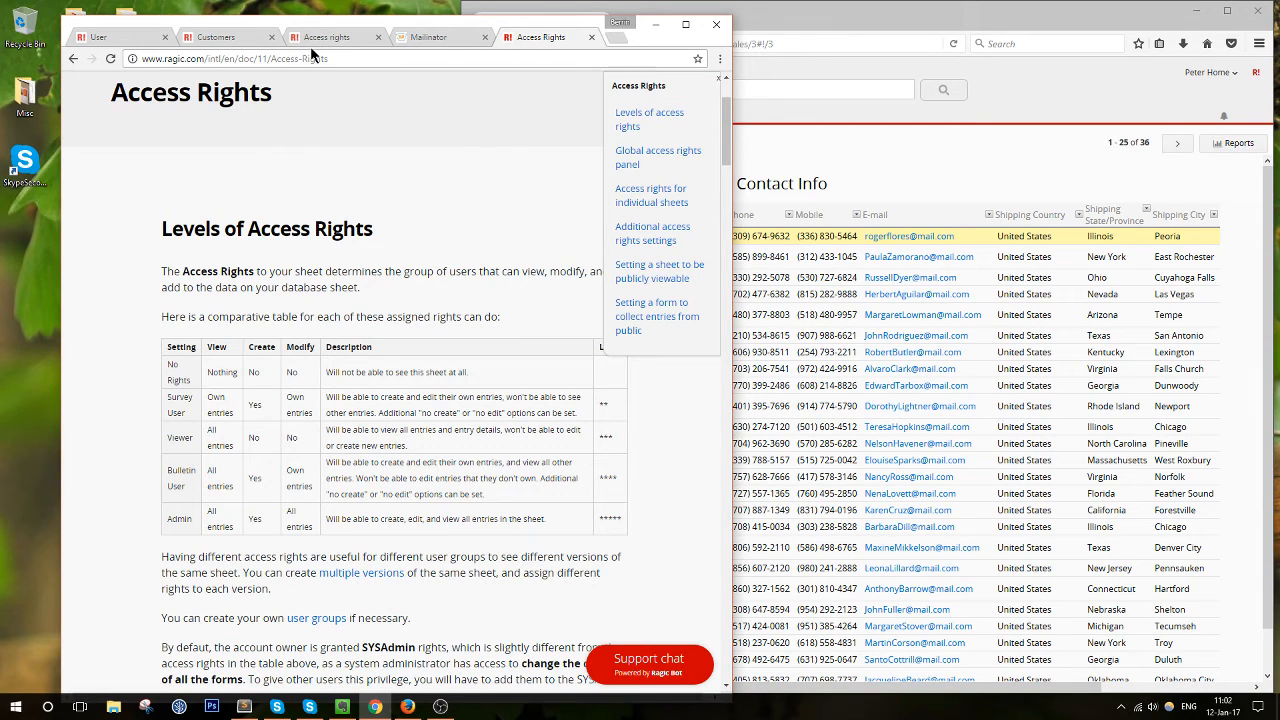
click(210, 38)
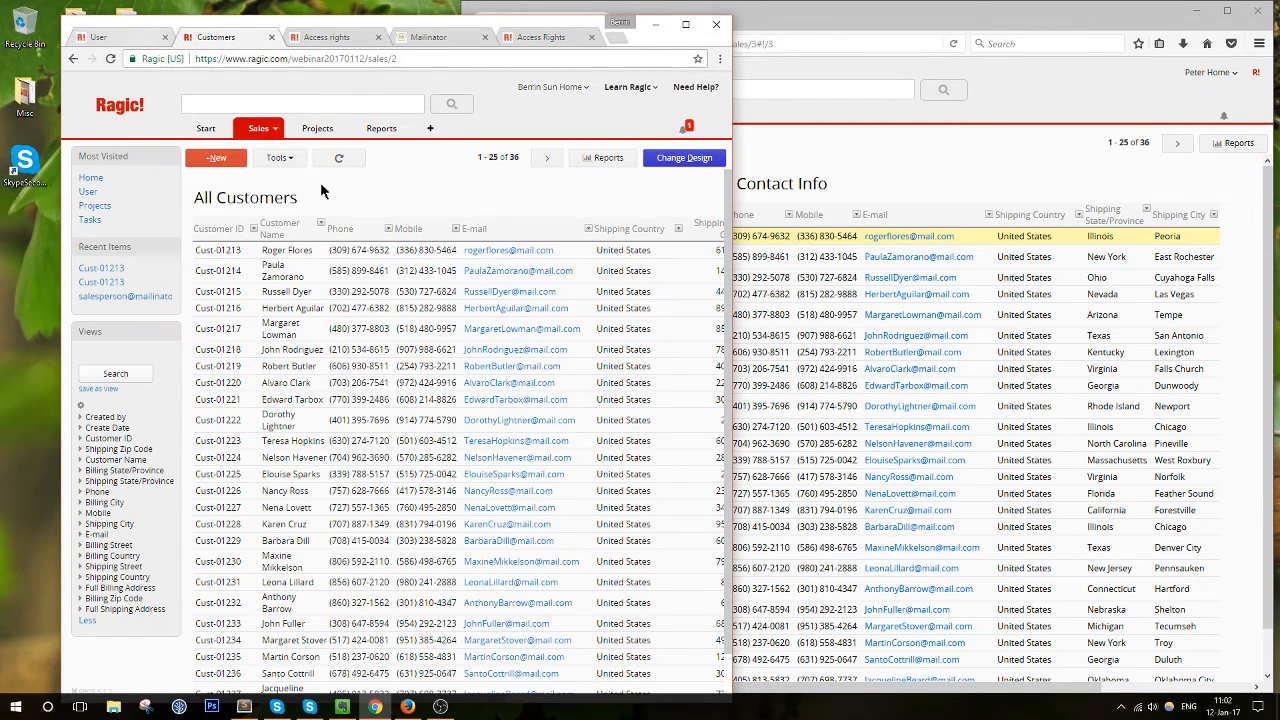
Open the Products sheet in a maximized browser window and enter its design mode
mouse_move(243, 125)
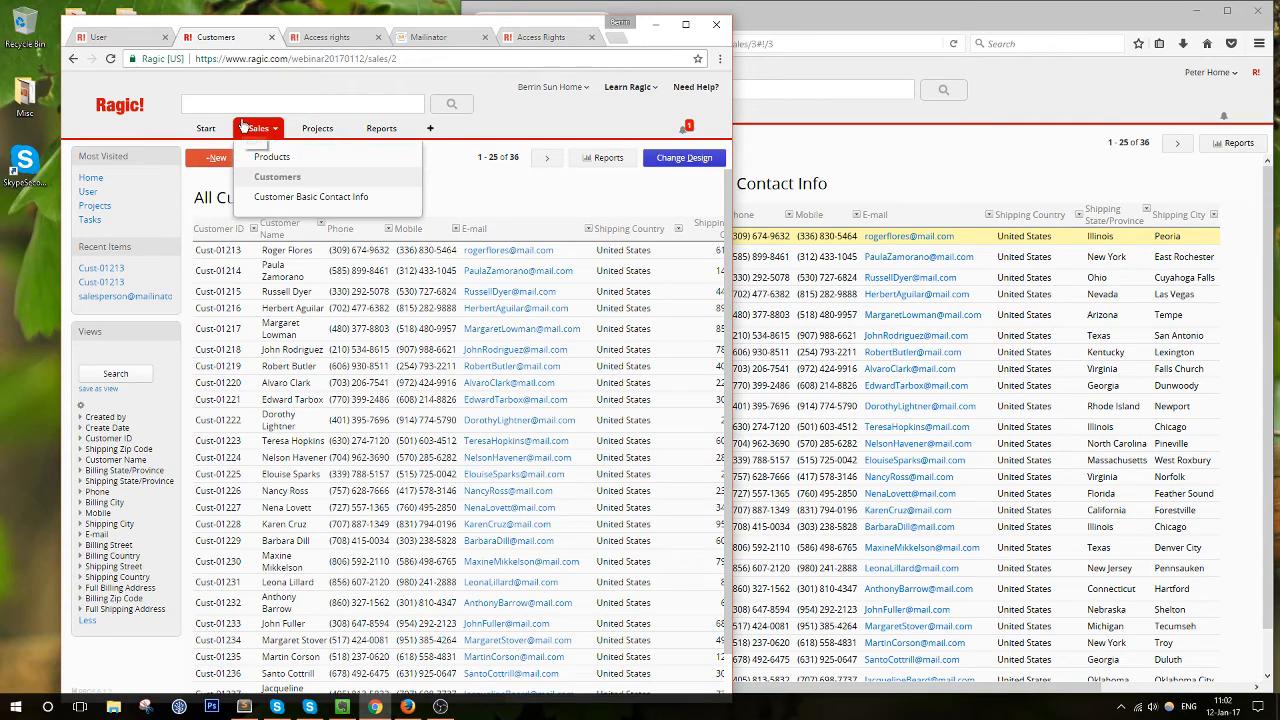
click(262, 157)
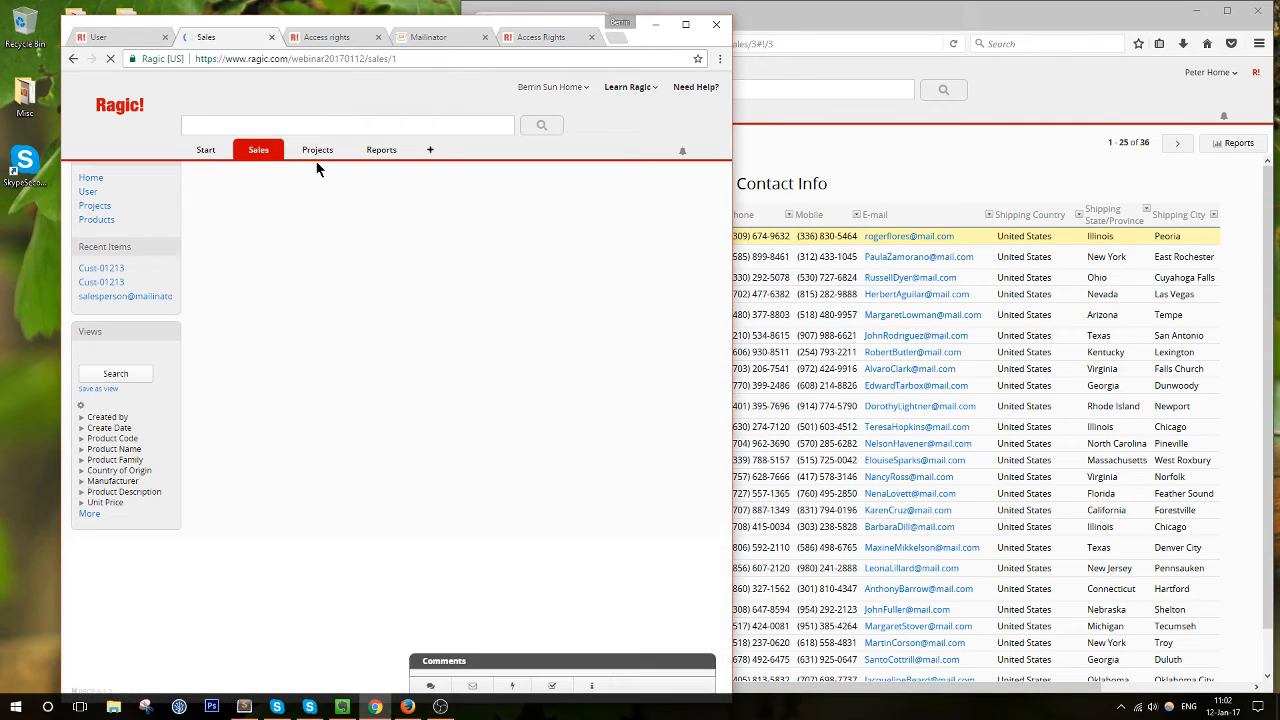
click(685, 24)
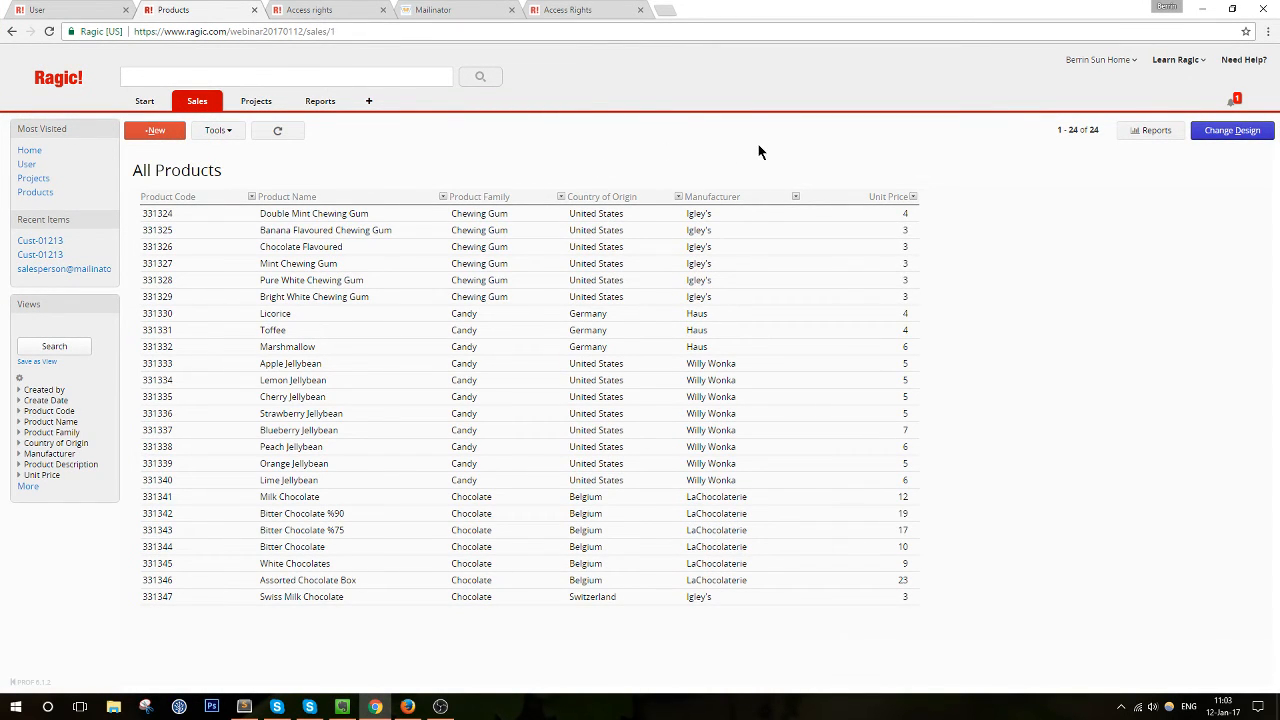
click(1221, 131)
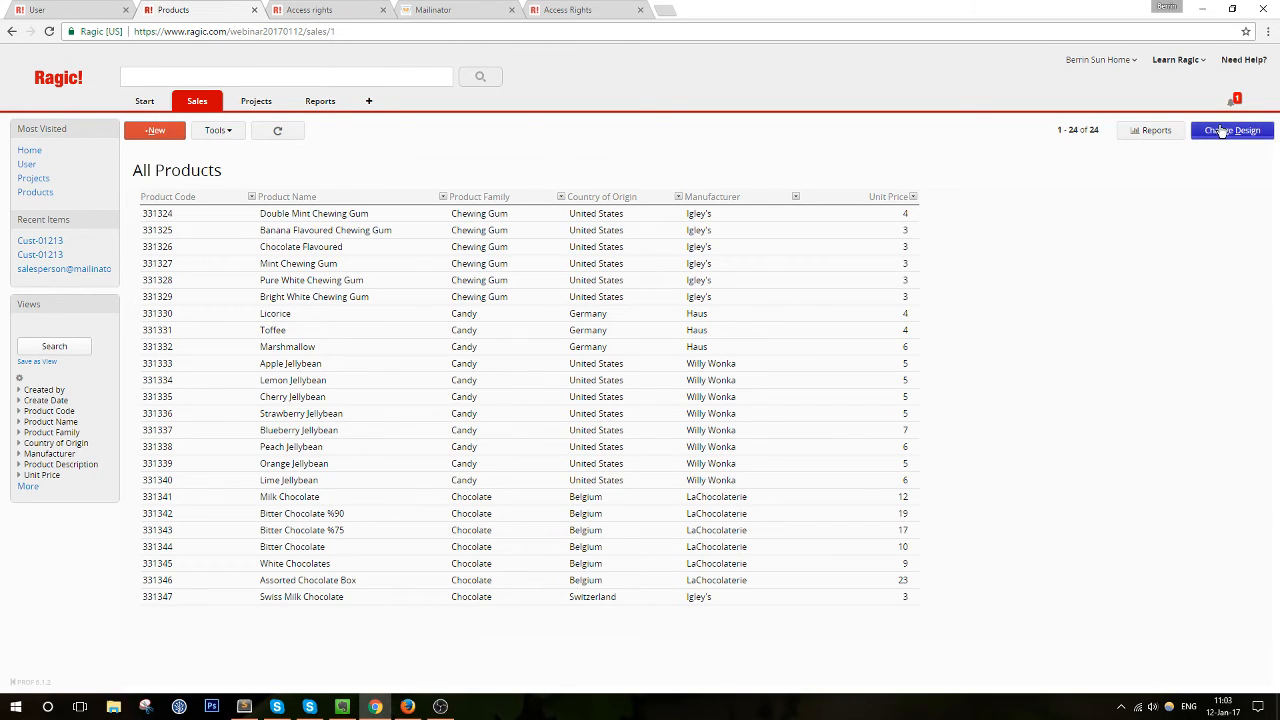
Give the EVERYONE group Viewer access on the Access Rights tab and save the design
click(200, 128)
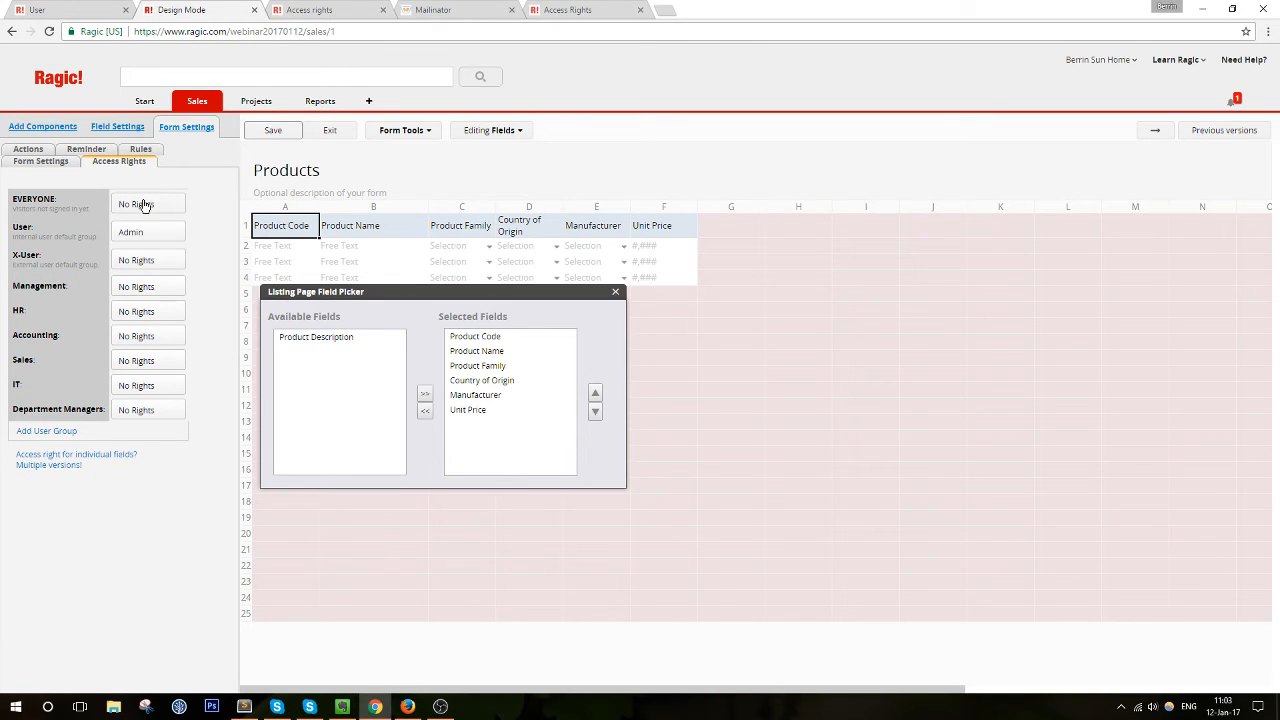
drag(19, 199, 101, 206)
click(101, 206)
click(174, 207)
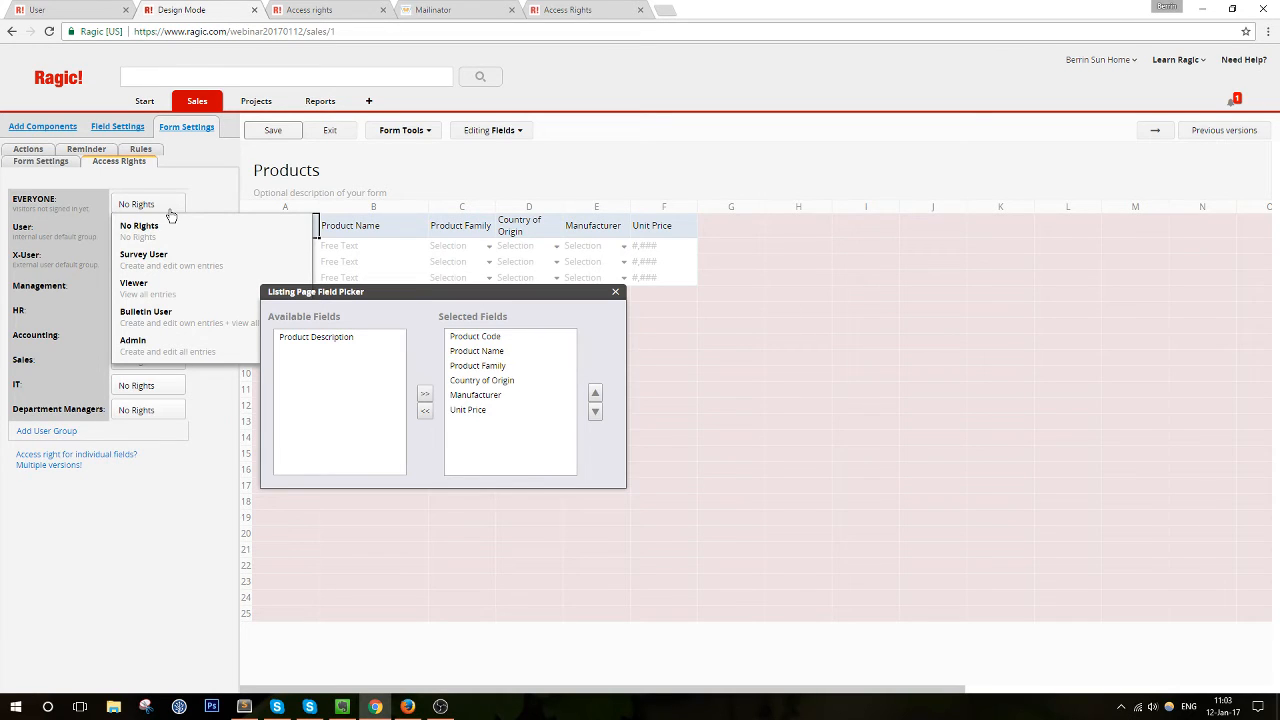
click(173, 296)
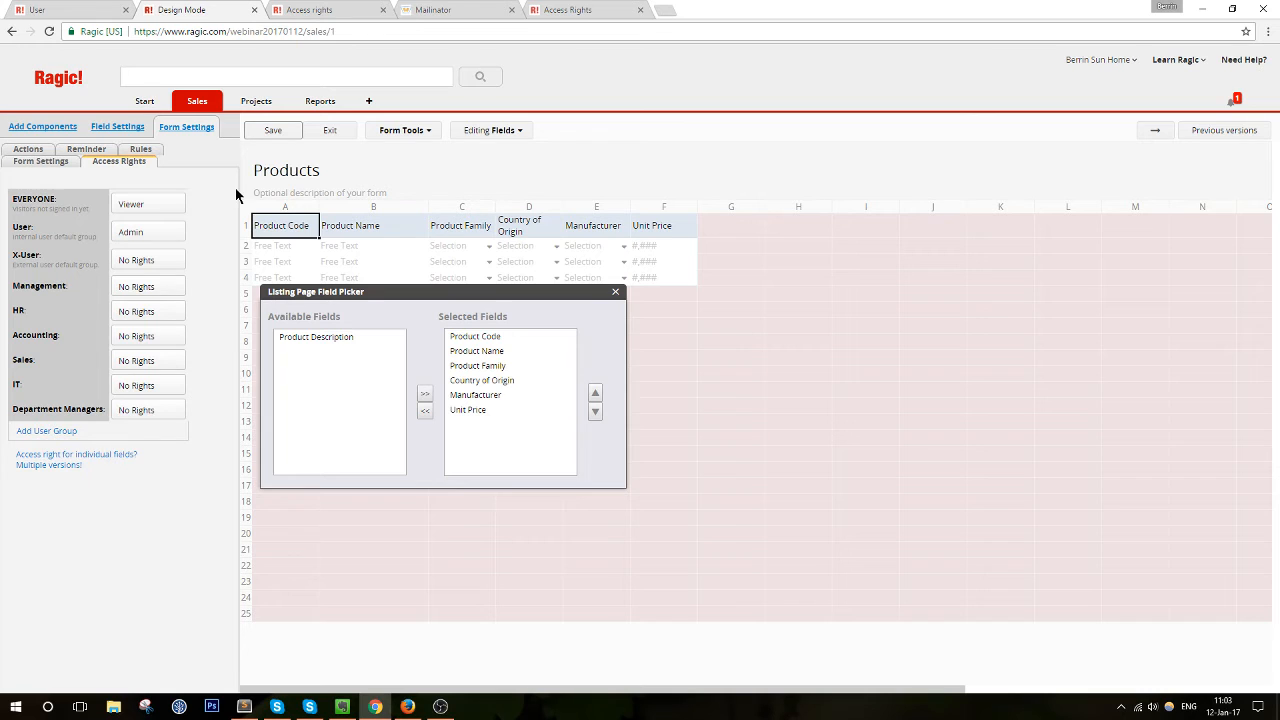
click(272, 132)
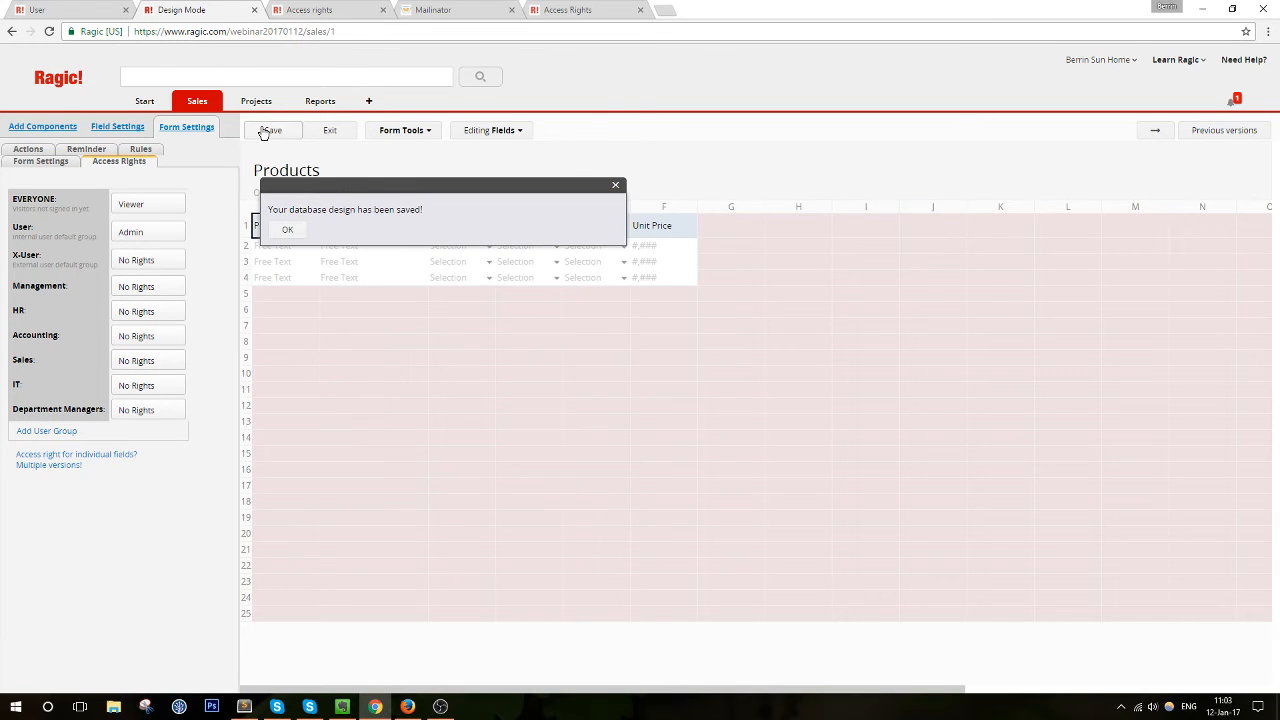
click(399, 131)
Exit design mode and show the Products sheet's Embed This Sheet website plug-in options
click(329, 131)
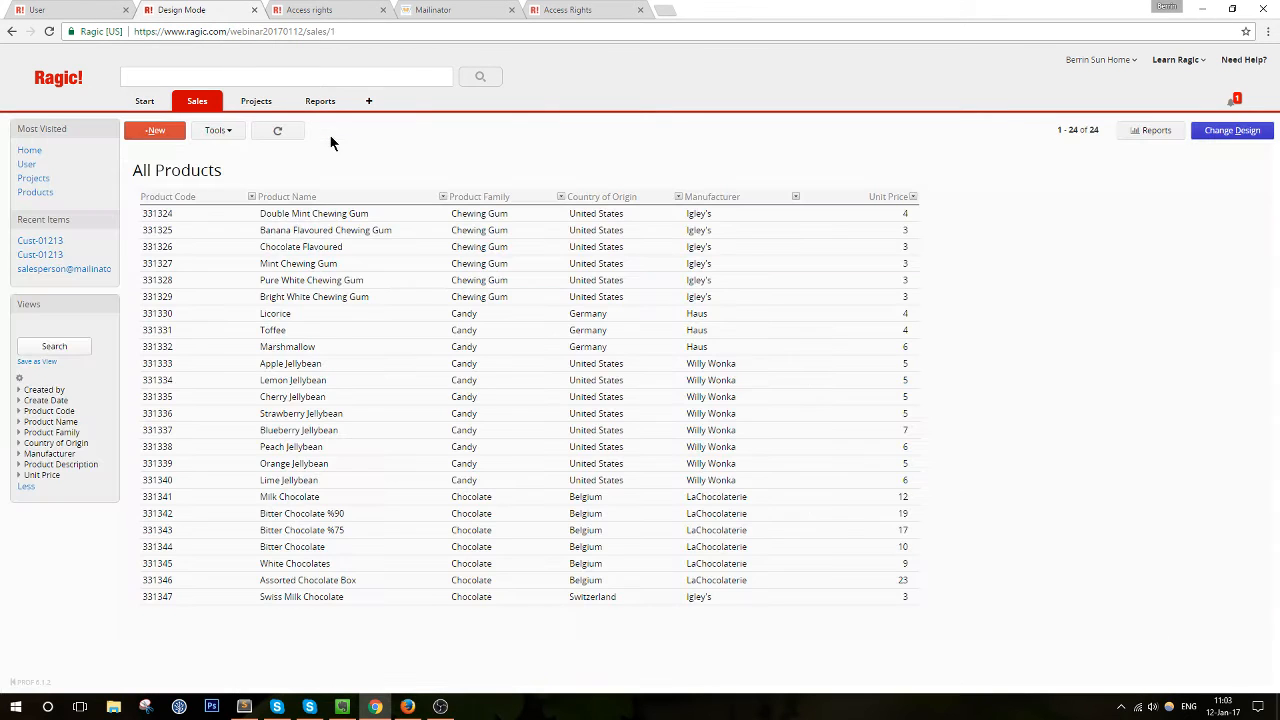
click(219, 132)
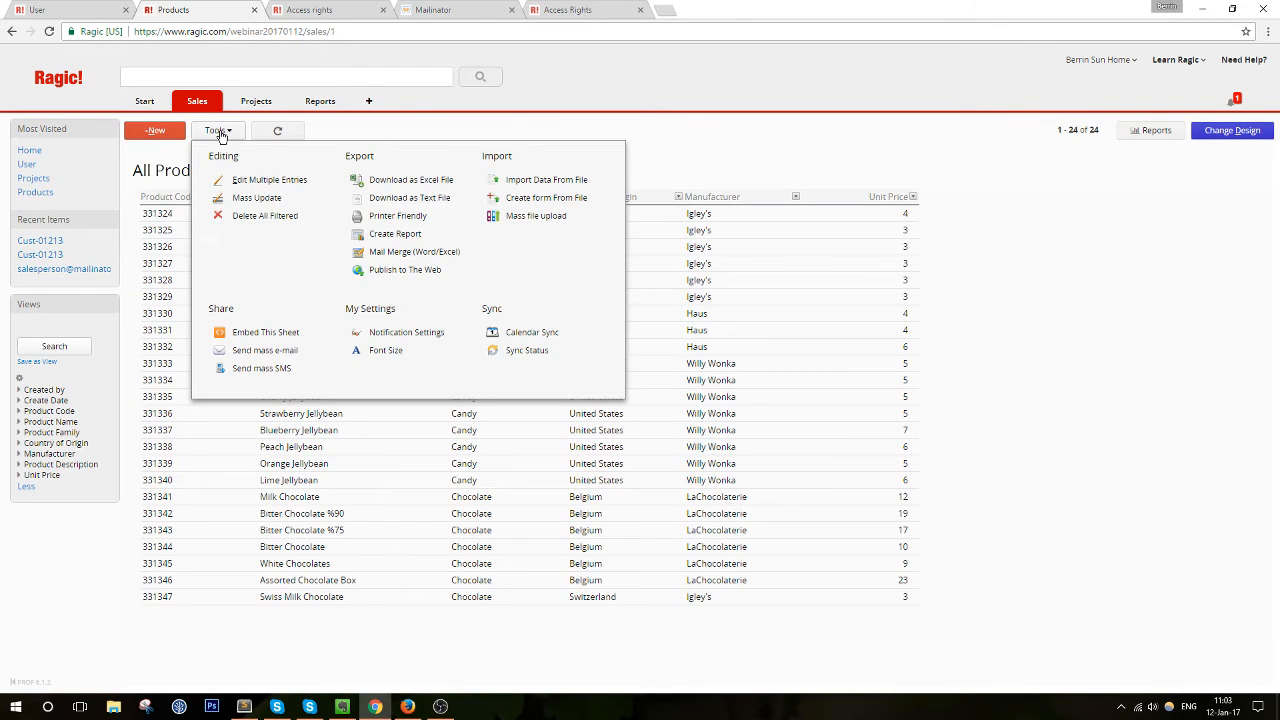
click(295, 333)
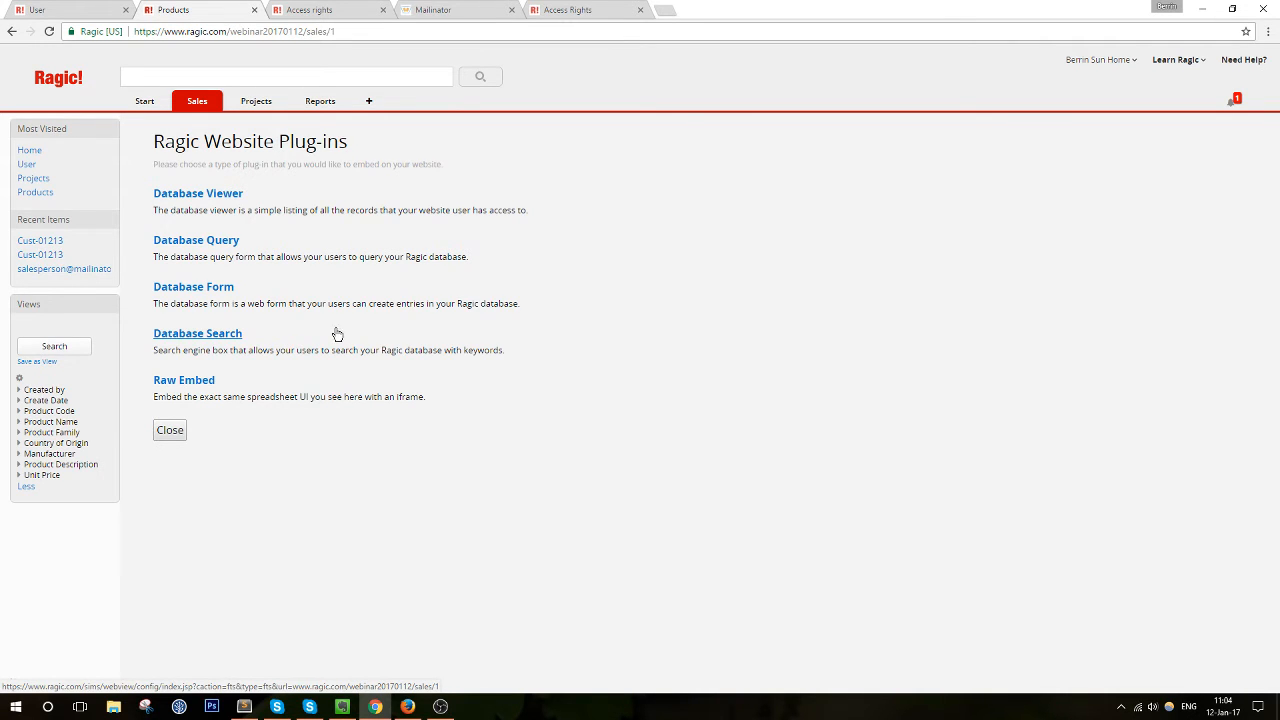
mouse_move(186, 100)
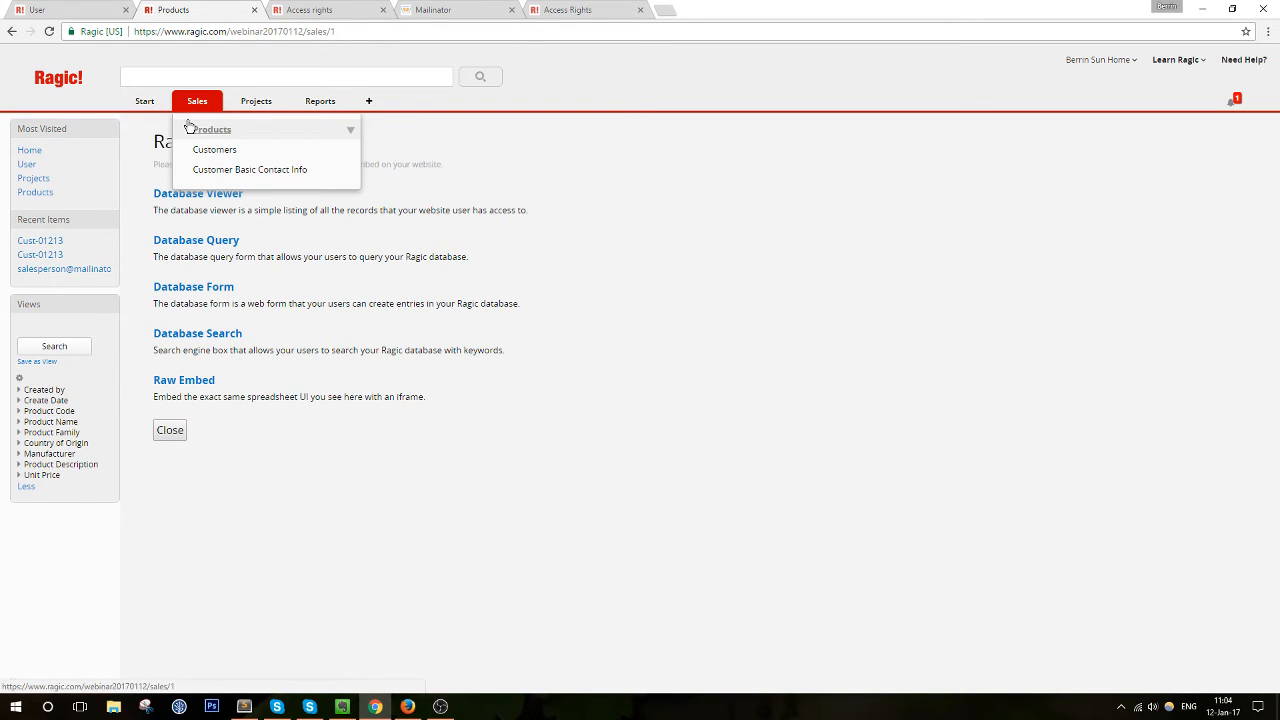
Open the Customers sheet and open one customer's full record
click(212, 151)
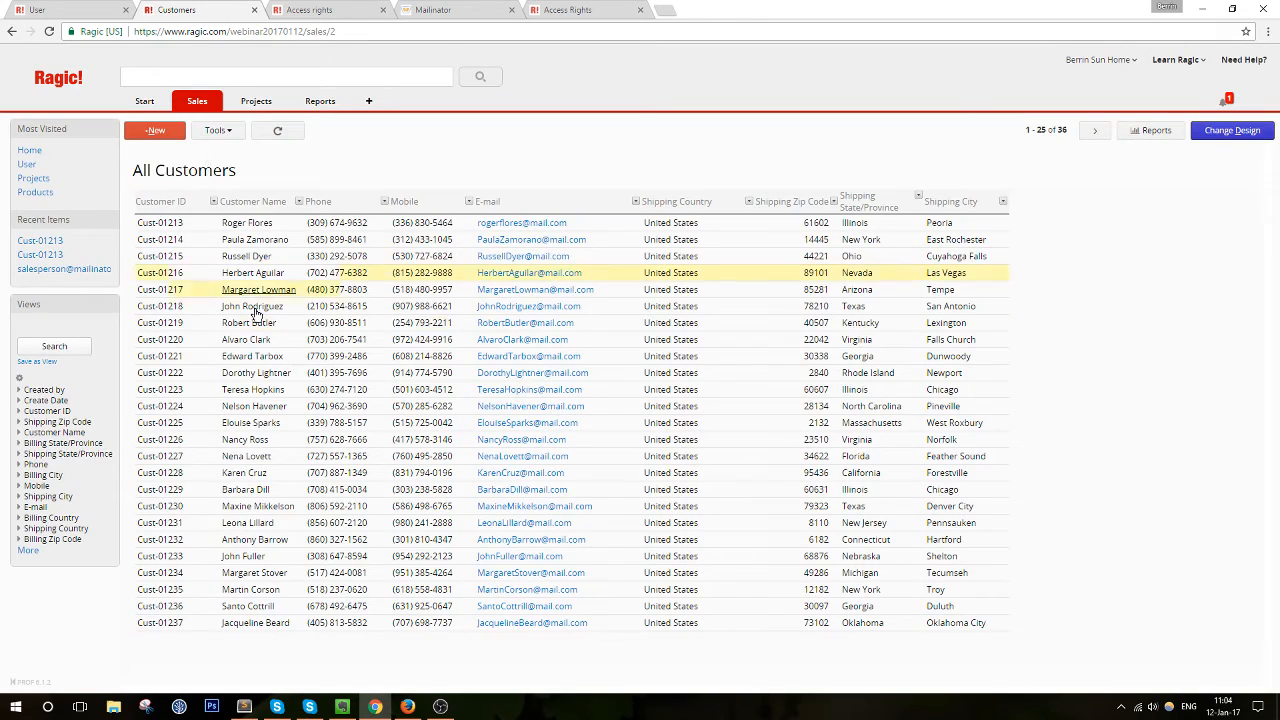
click(250, 373)
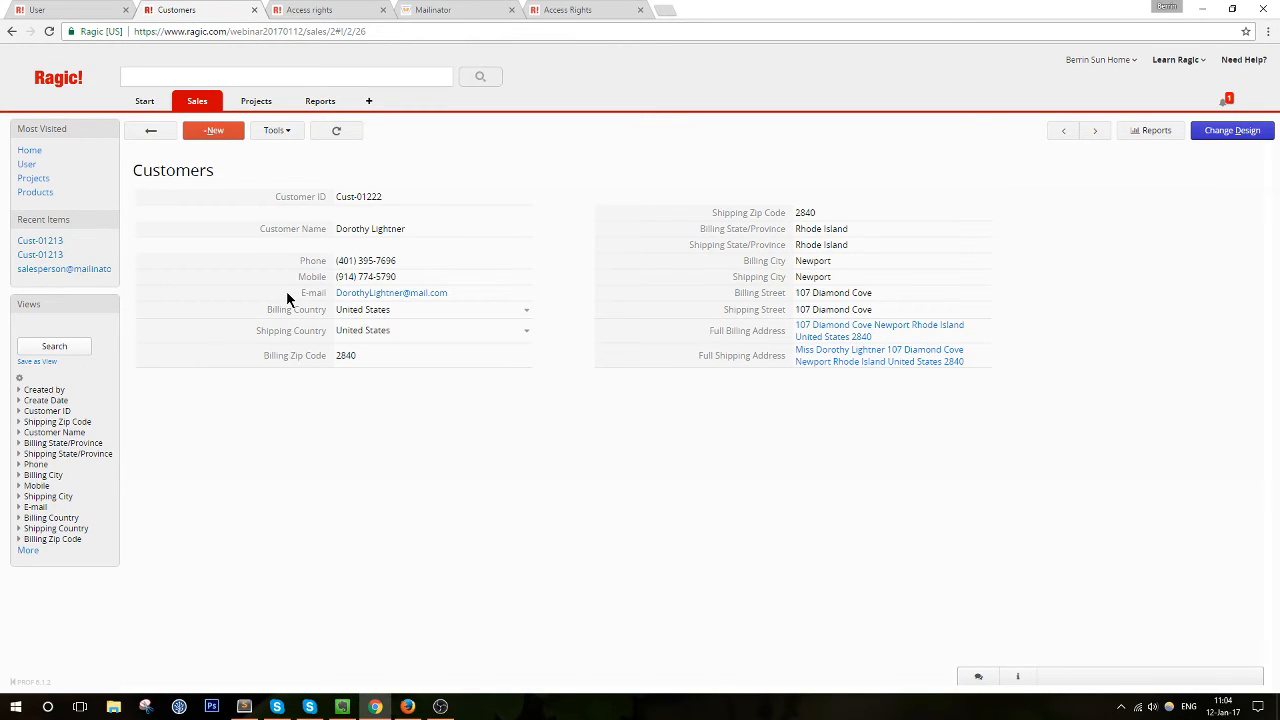
Show the customer record's creation and ownership details, including its entry manager
click(1026, 681)
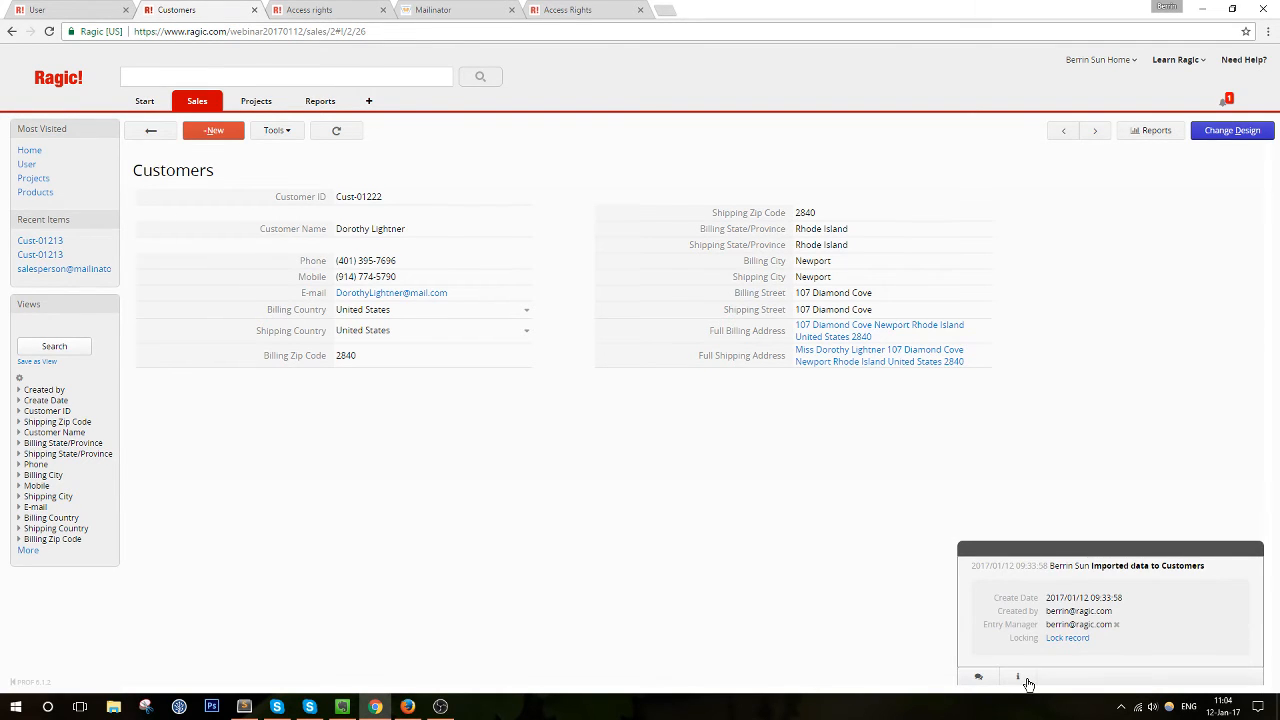
drag(1044, 609, 1066, 590)
click(1133, 605)
click(1101, 579)
Change the house number in the Shipping Street field to 111
click(874, 262)
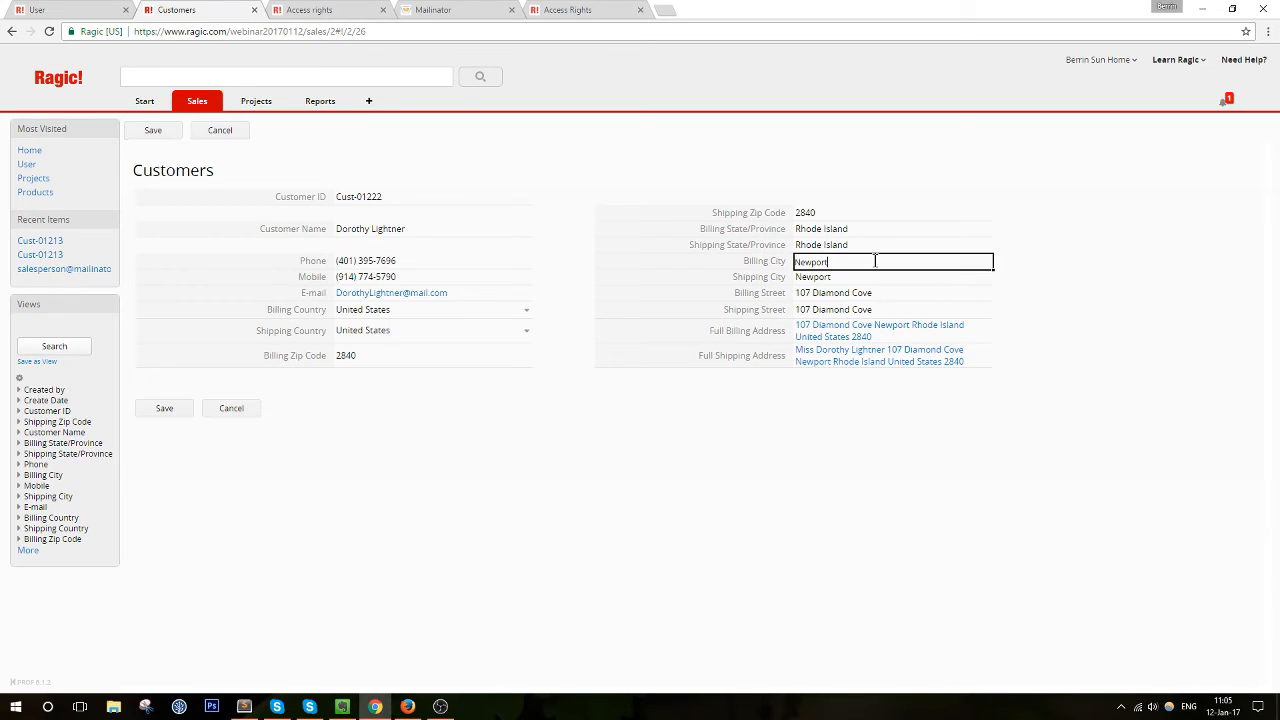
click(899, 296)
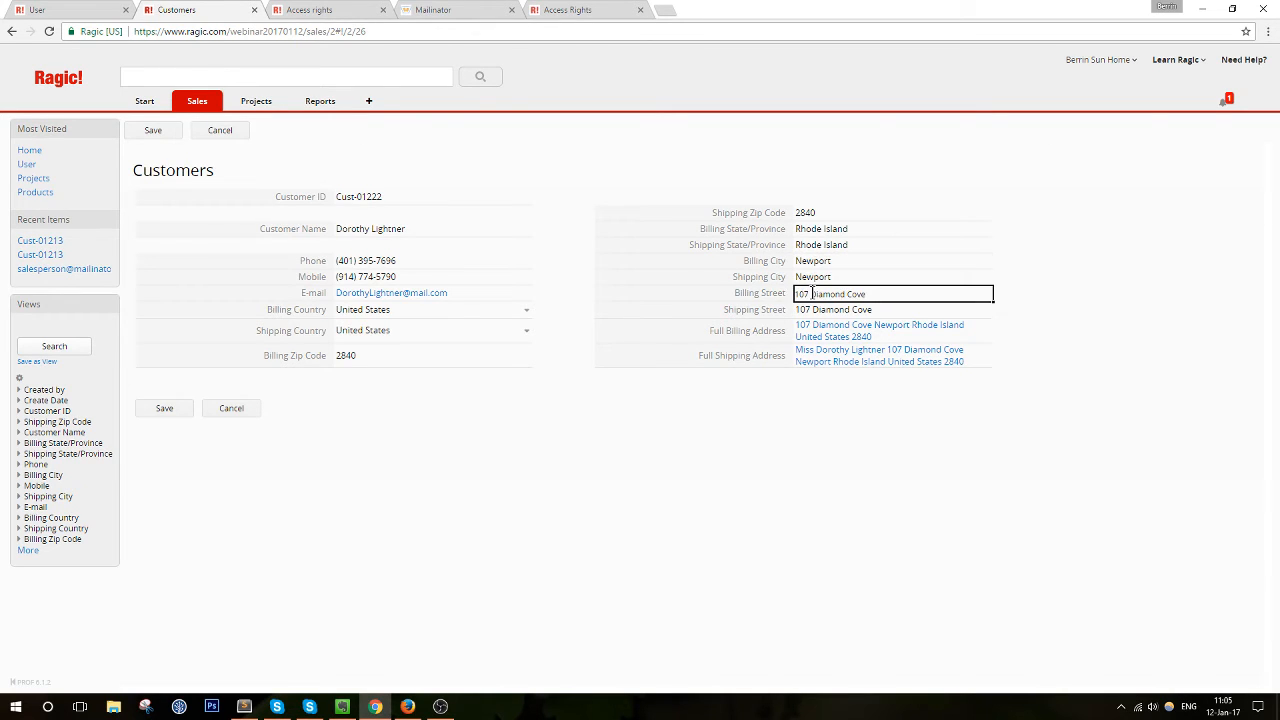
click(808, 310)
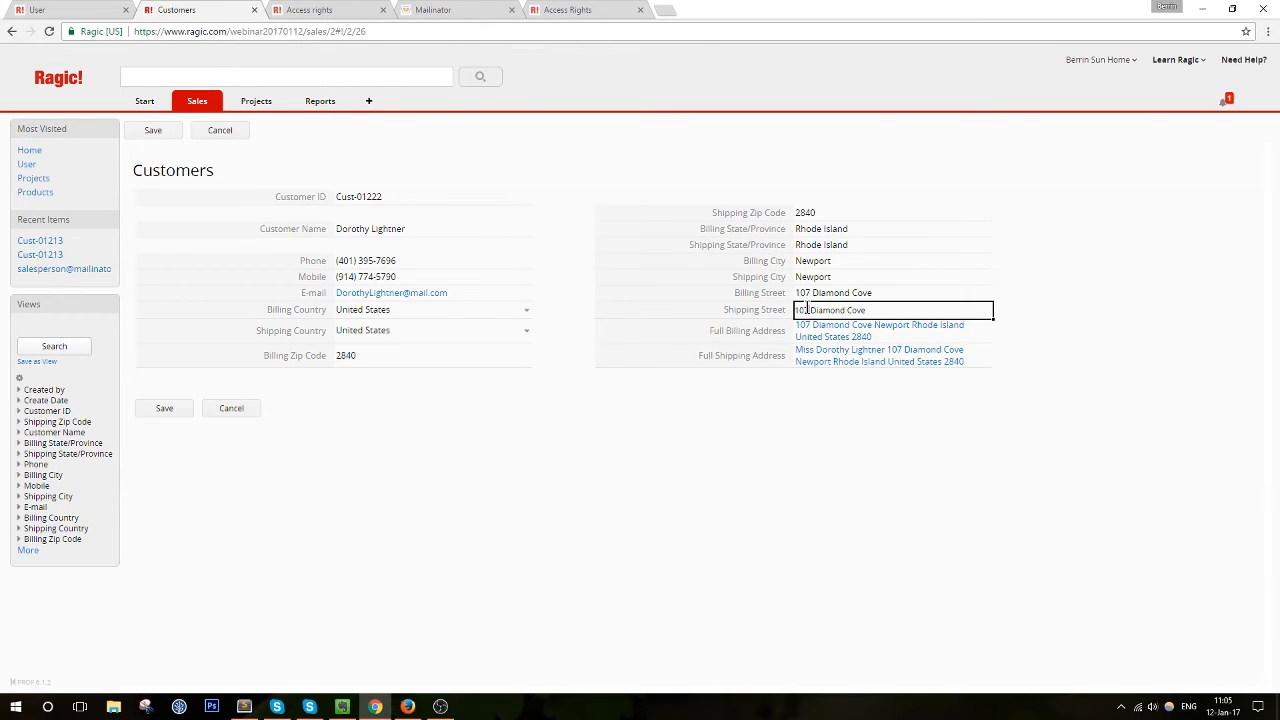
drag(810, 309, 799, 311)
text(111)
click(949, 297)
Change the Full Shipping Address house number to 111 and save the record
click(957, 312)
click(926, 330)
click(968, 358)
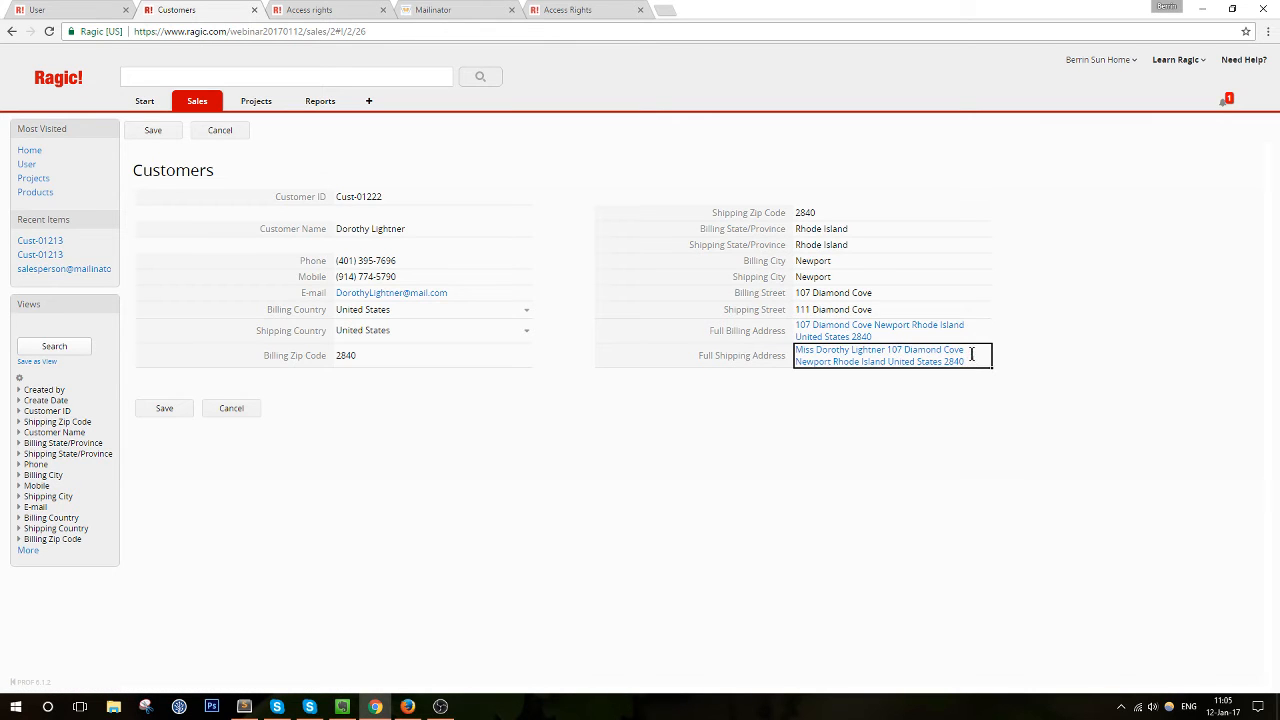
double_click(891, 352)
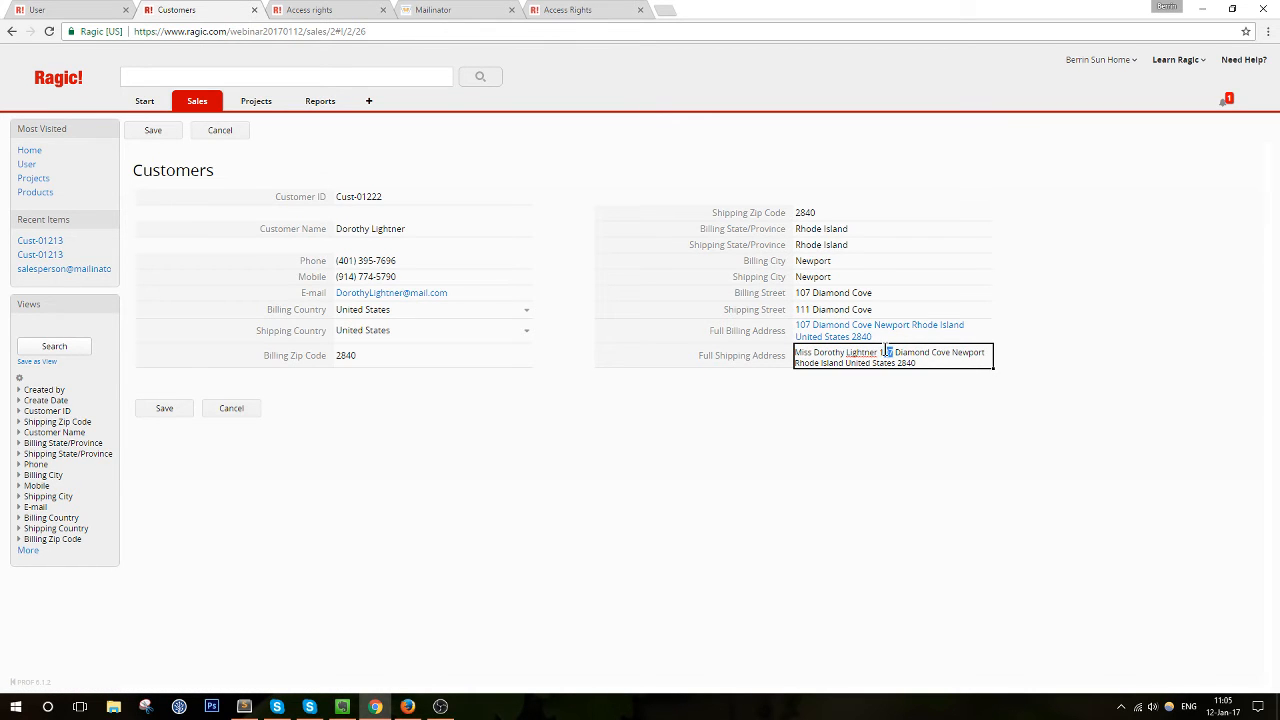
text(111)
click(176, 408)
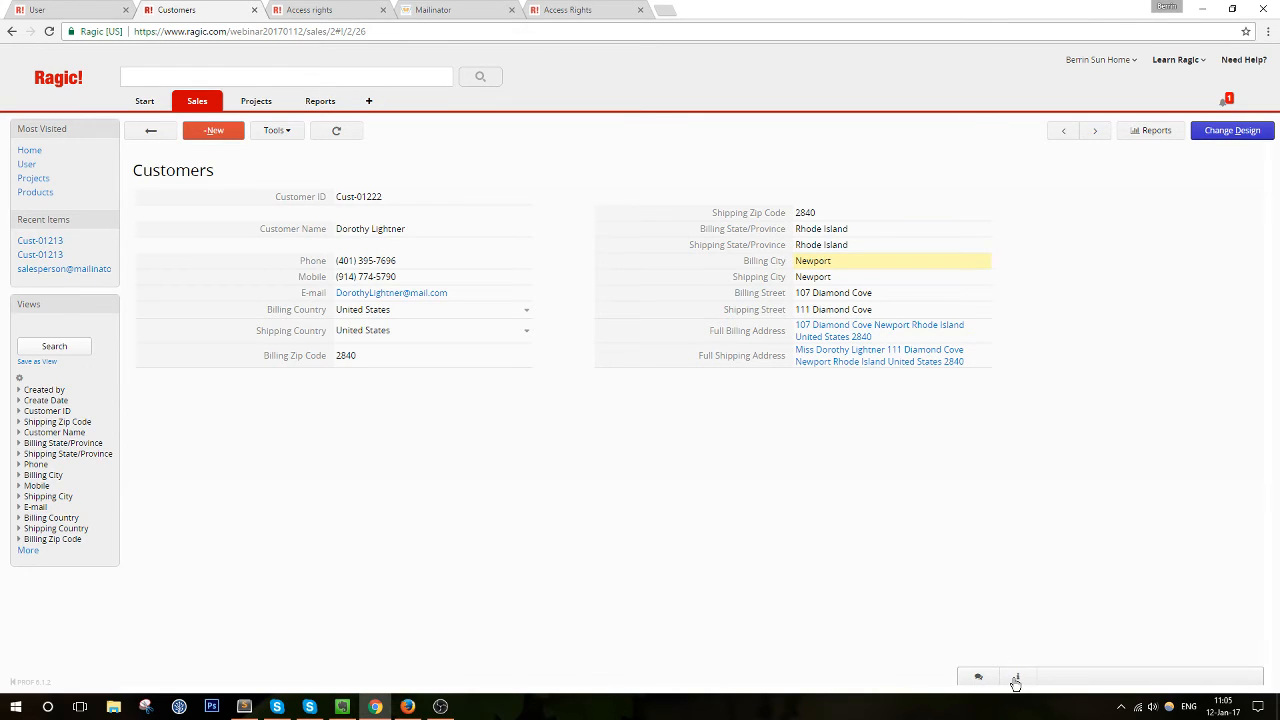
Expand the record history's modification entry listing changed Phone, Mobile and shipping address fields
click(1017, 677)
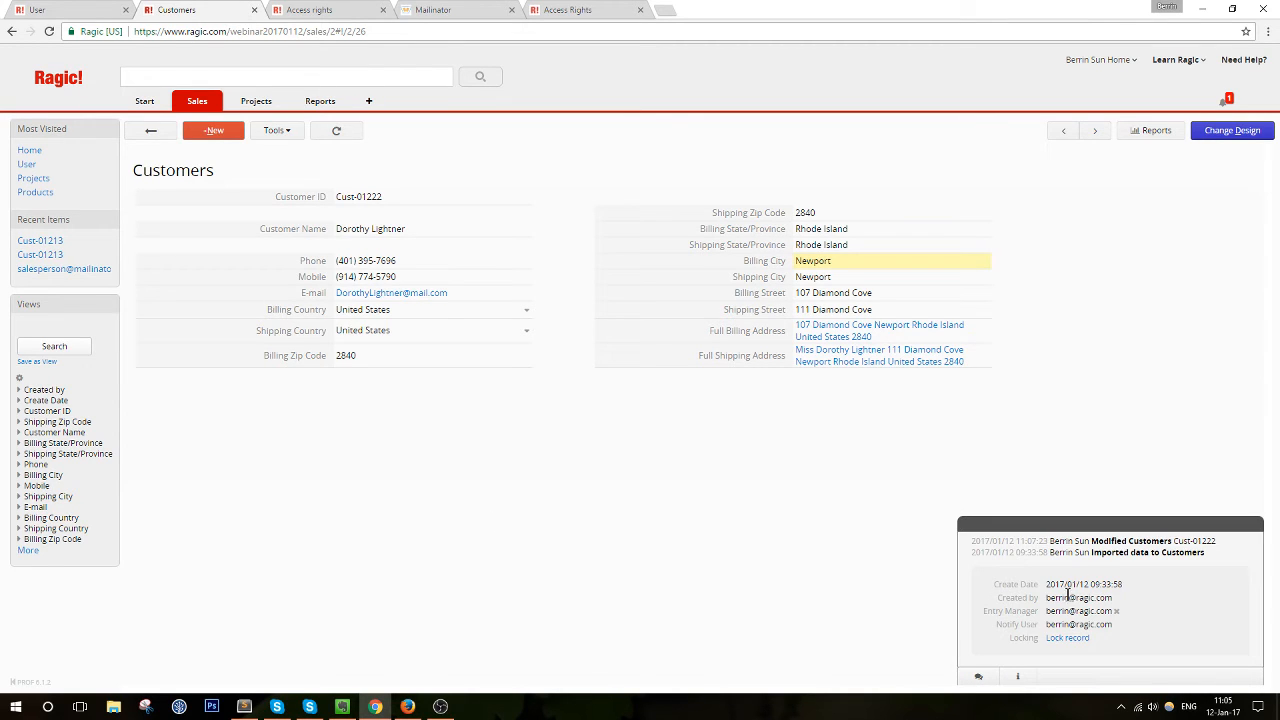
click(1094, 542)
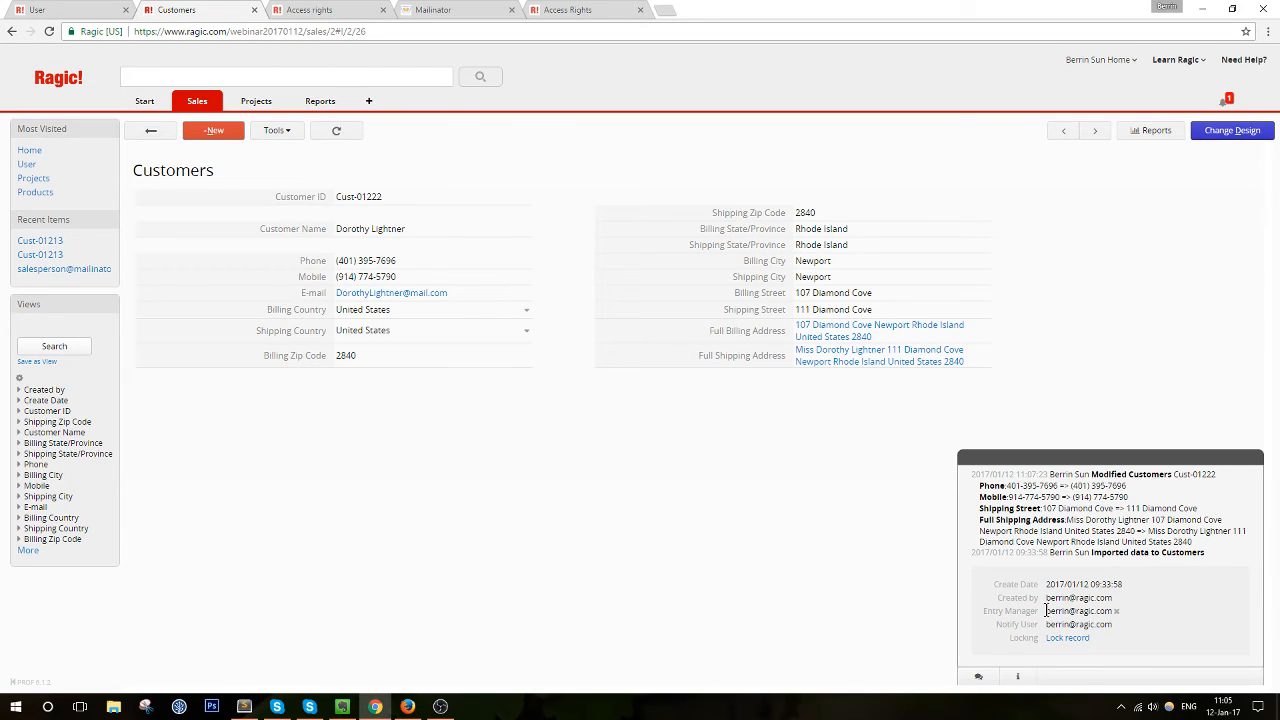
drag(1046, 610, 1112, 612)
mouse_move(257, 101)
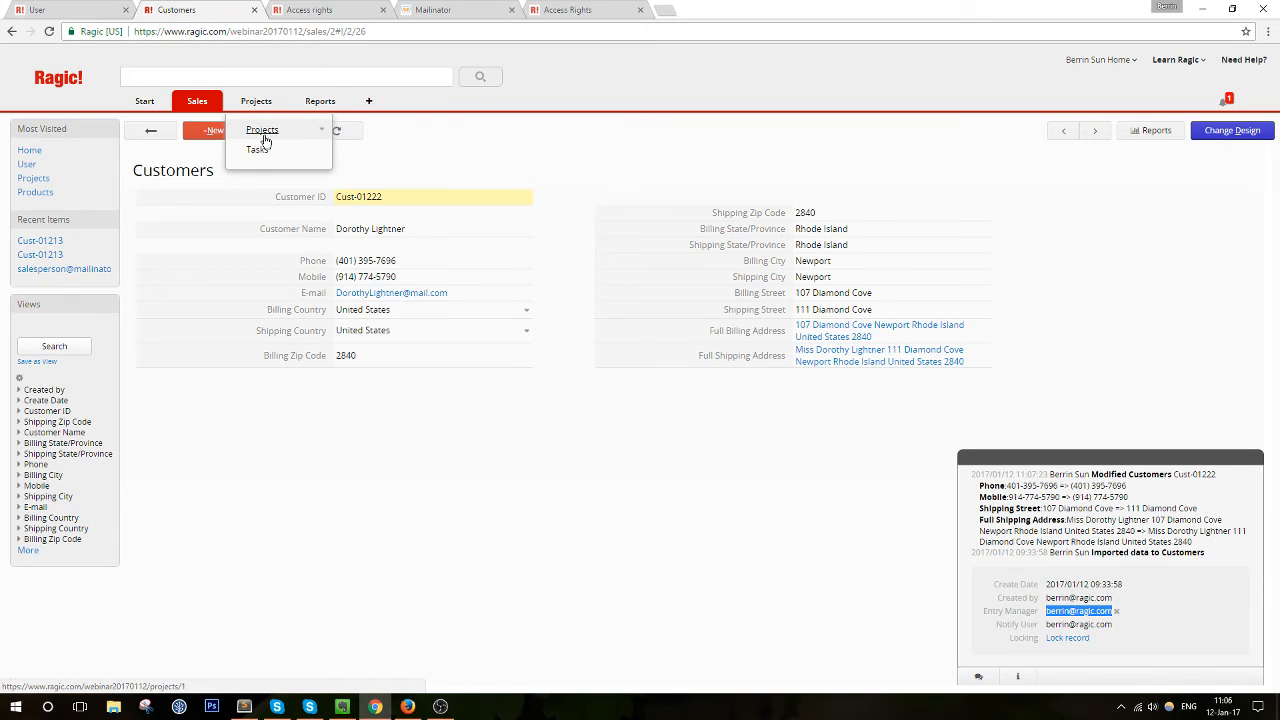
Open the iOS App project with the admin's and second user's browsers side by side
click(264, 131)
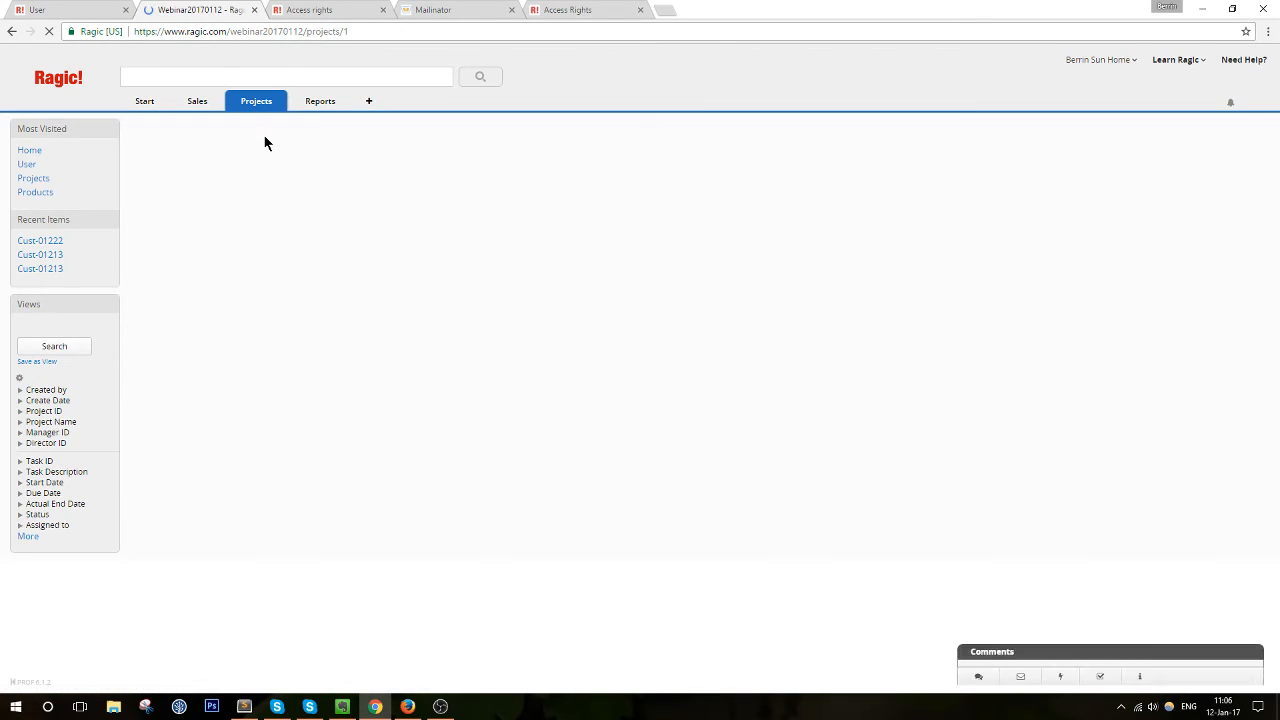
click(271, 232)
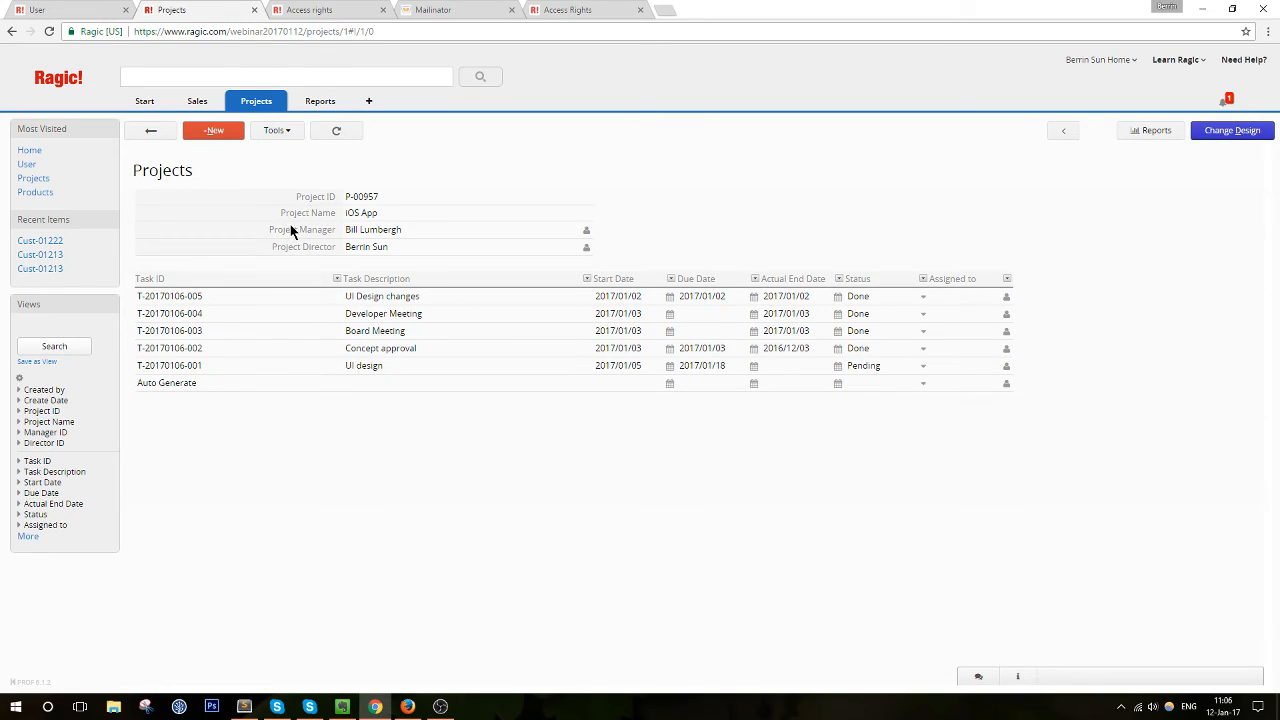
drag(802, 7, 2, 105)
click(745, 100)
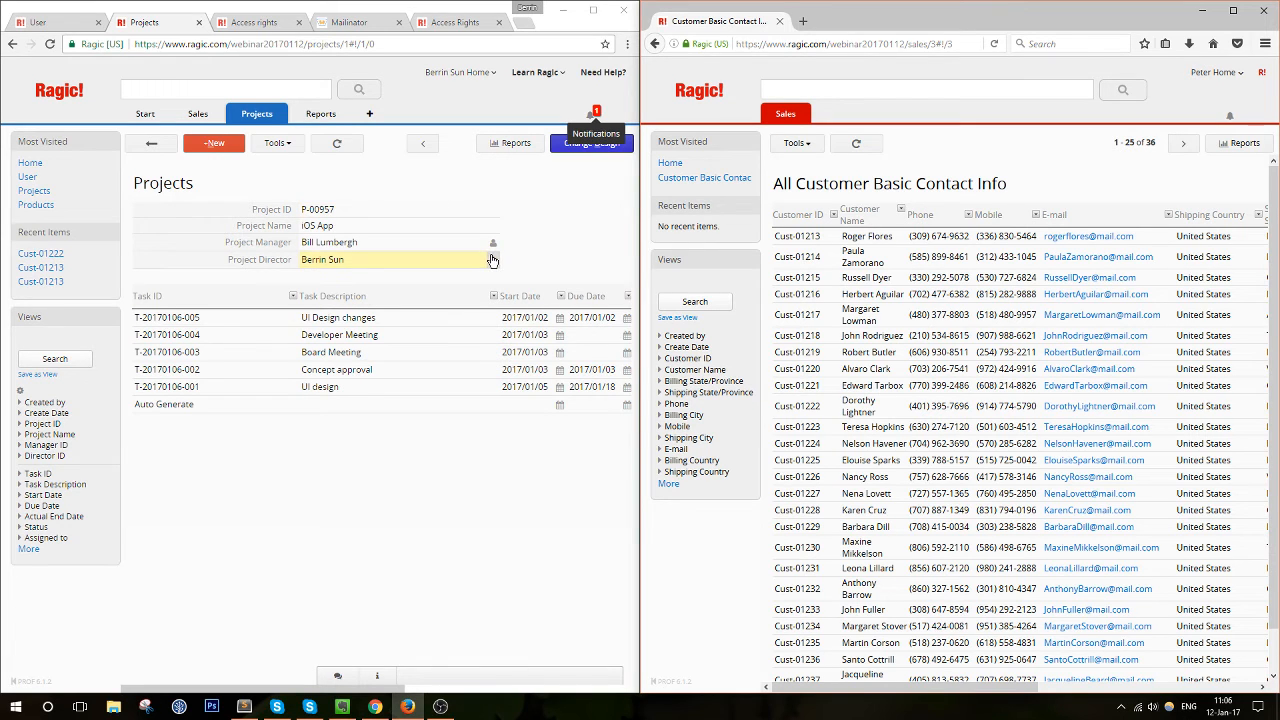
click(594, 147)
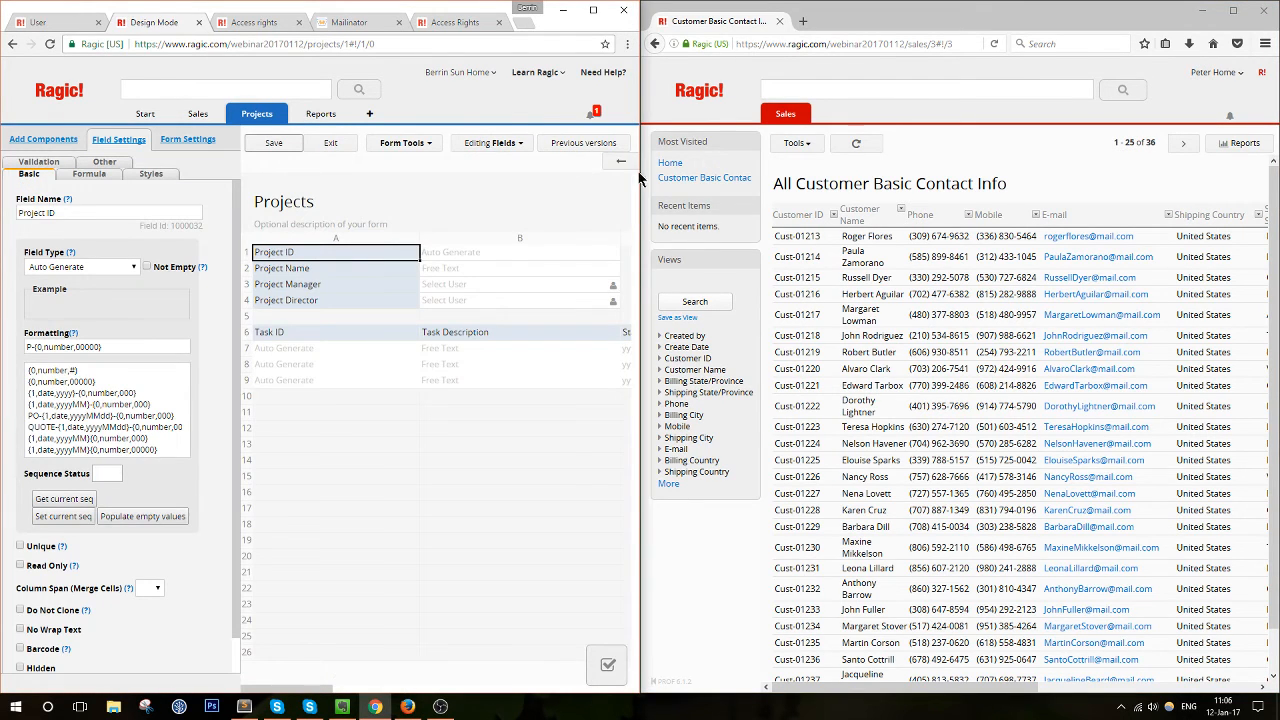
drag(640, 178, 1004, 178)
Make the second user the iOS App Project Director and save the record
click(380, 284)
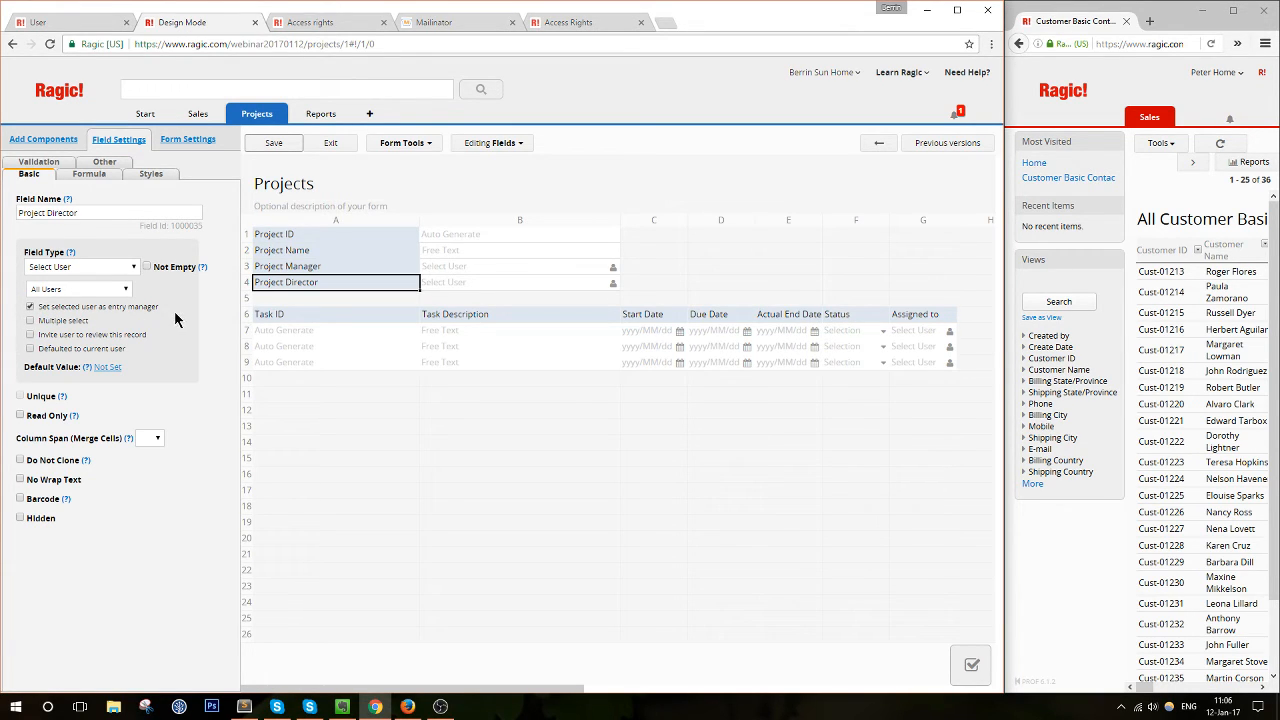
click(330, 143)
click(493, 262)
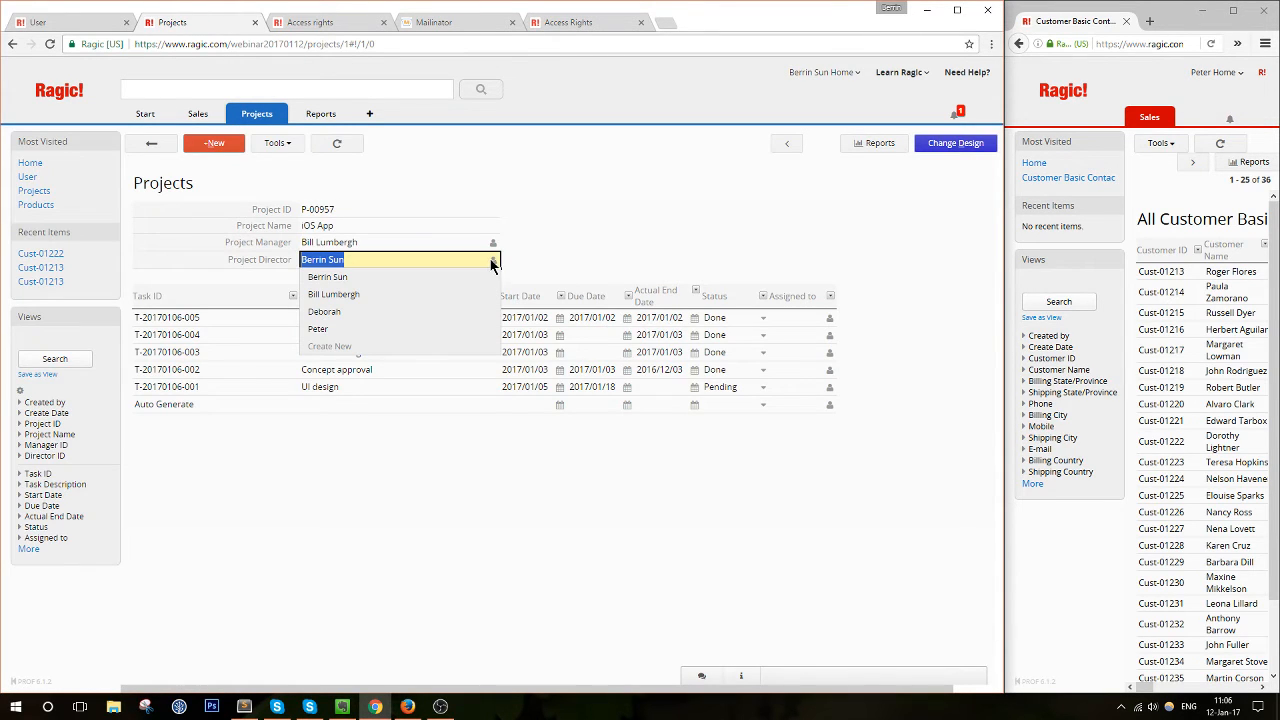
click(397, 324)
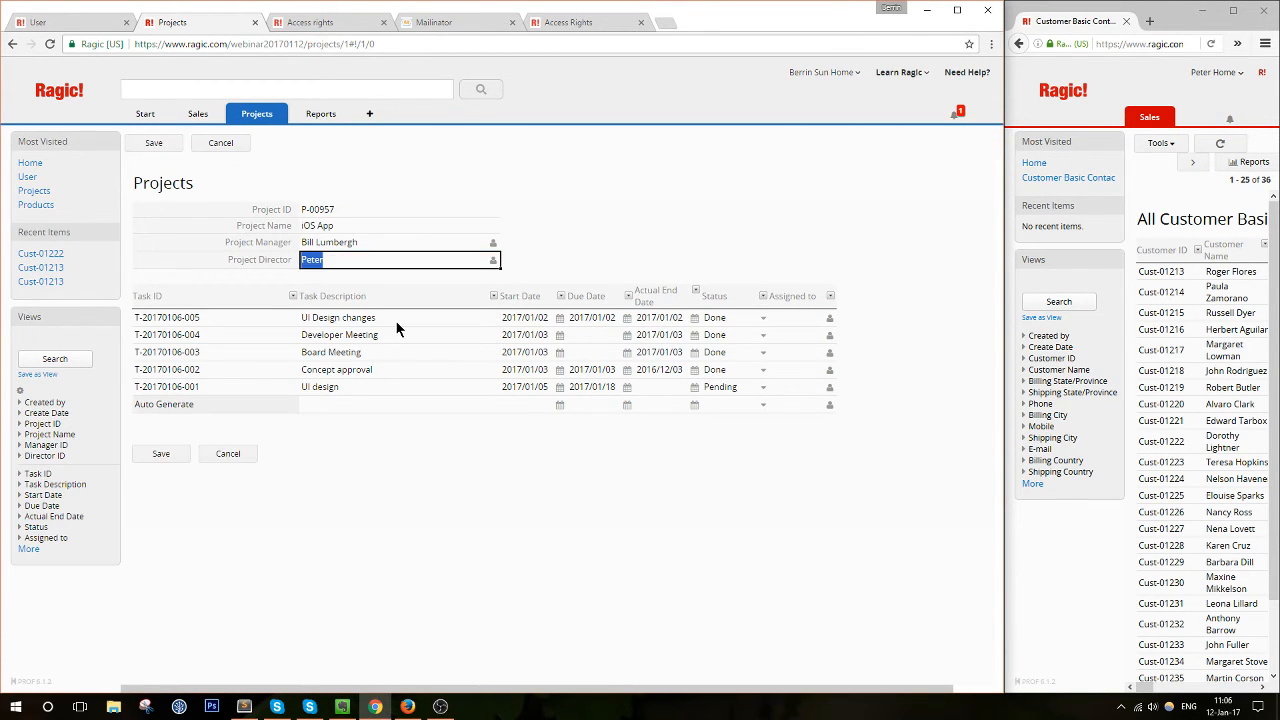
click(155, 456)
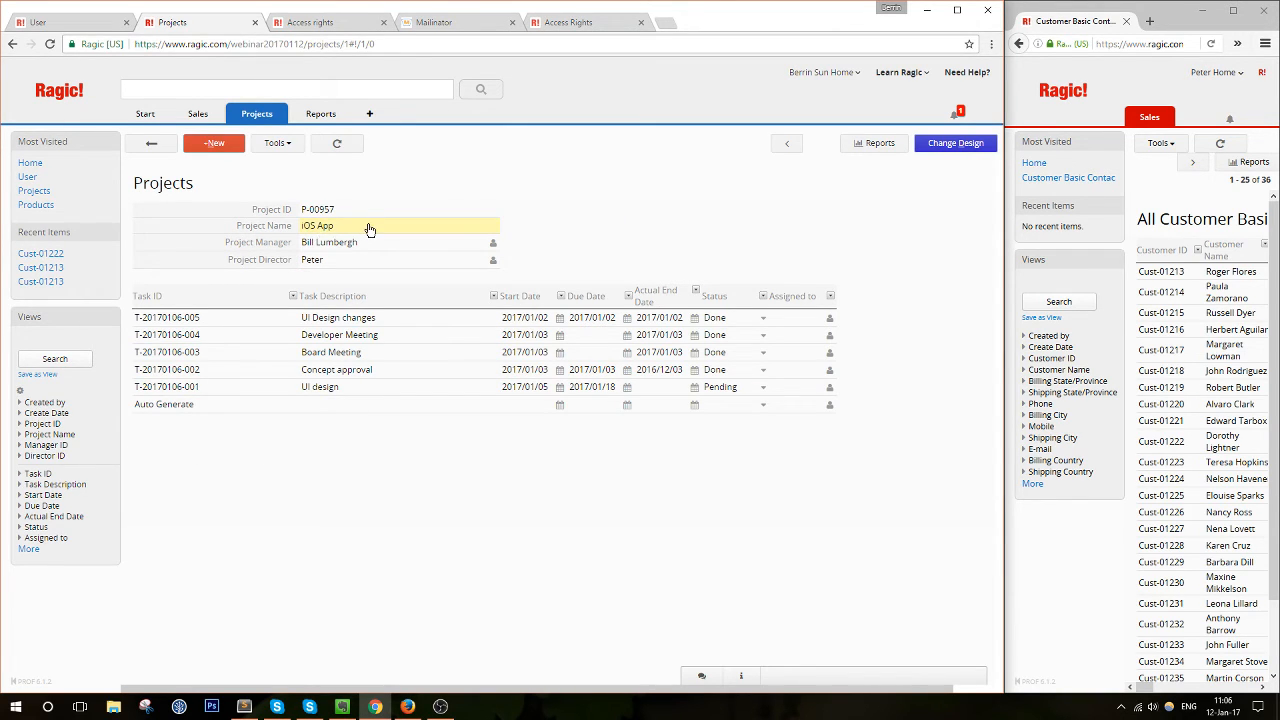
click(1233, 10)
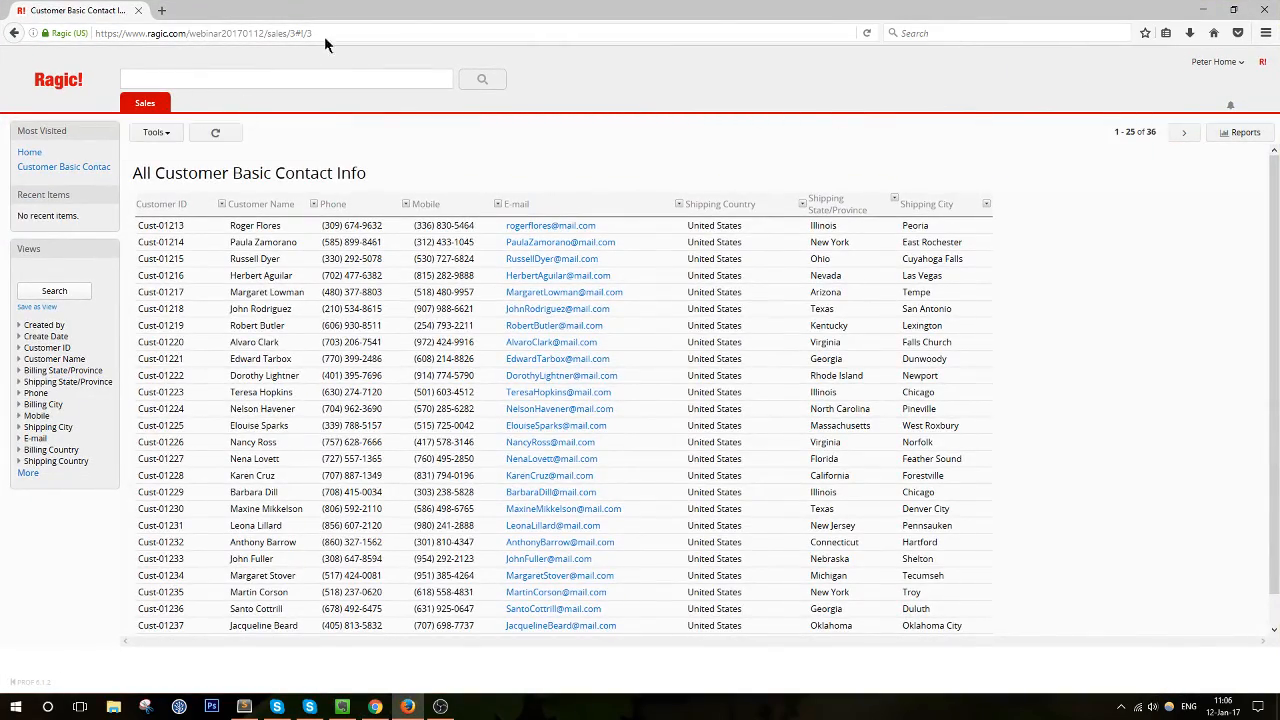
Return the second user's window to half screen and reload its database home page
drag(420, 12, 1035, 45)
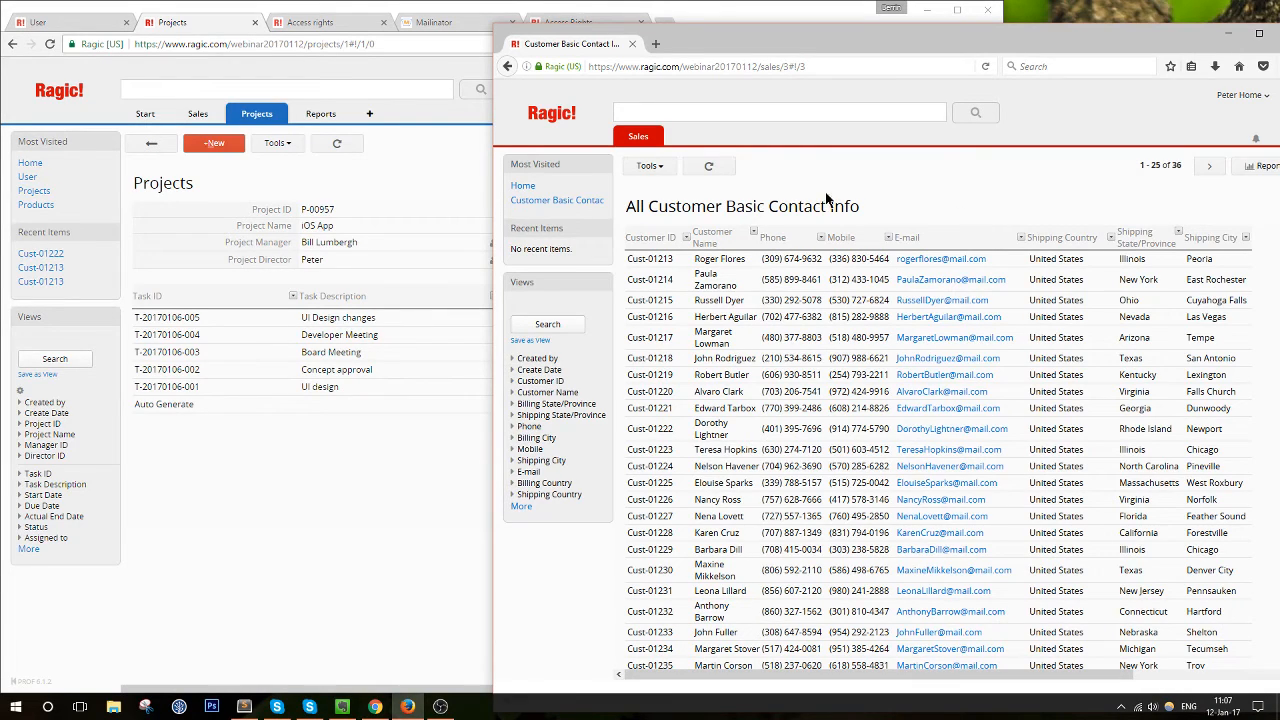
click(551, 121)
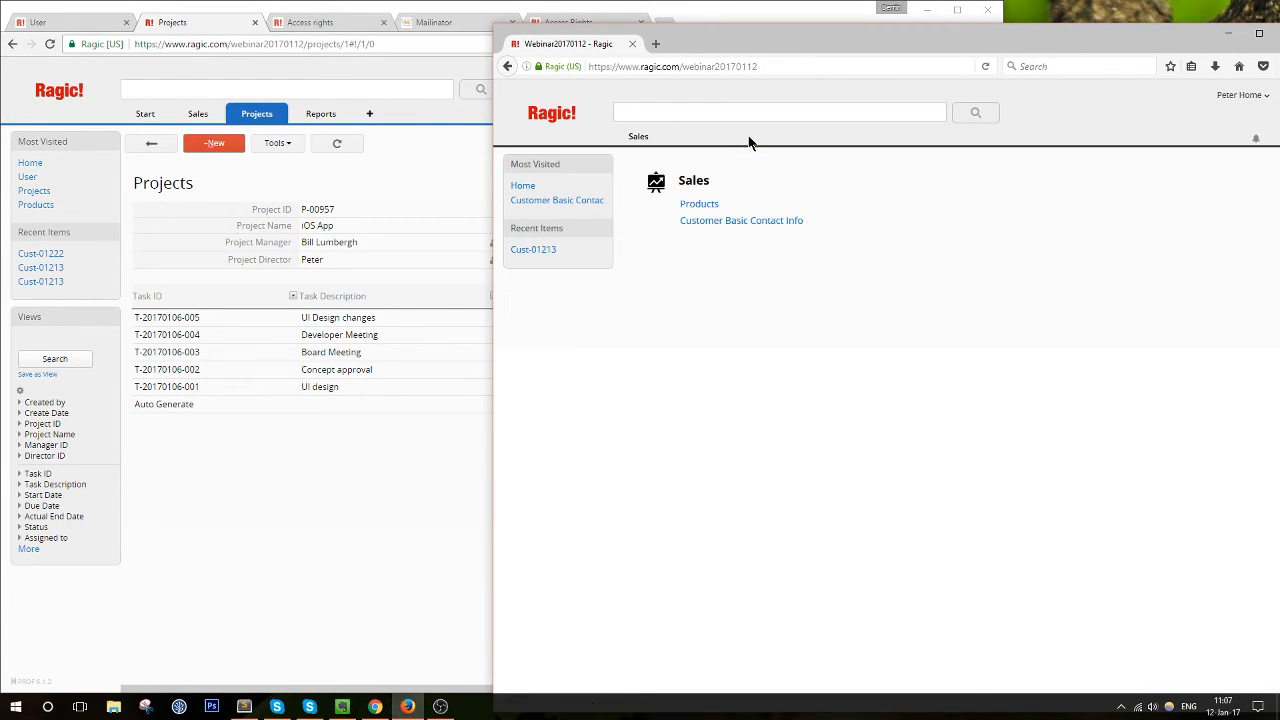
click(683, 66)
key(Return)
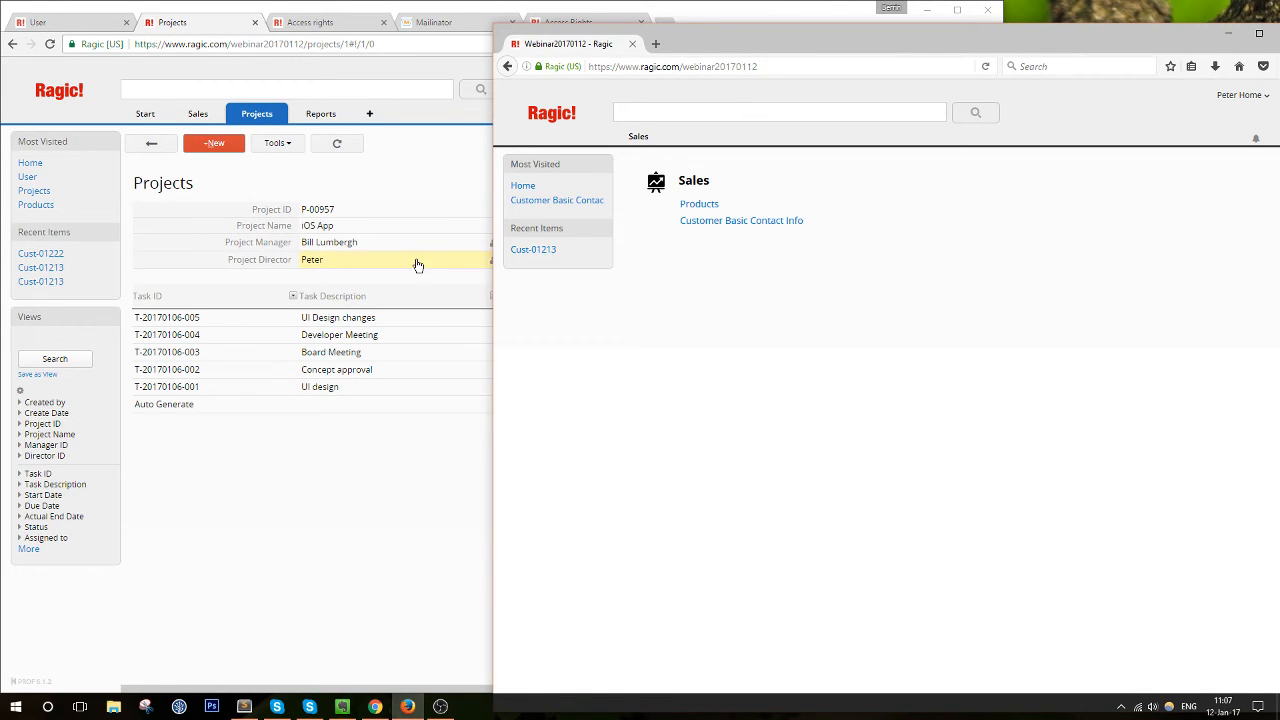
Grant the IT group Survey User rights on the Projects form, save, and exit design mode
click(330, 180)
click(980, 143)
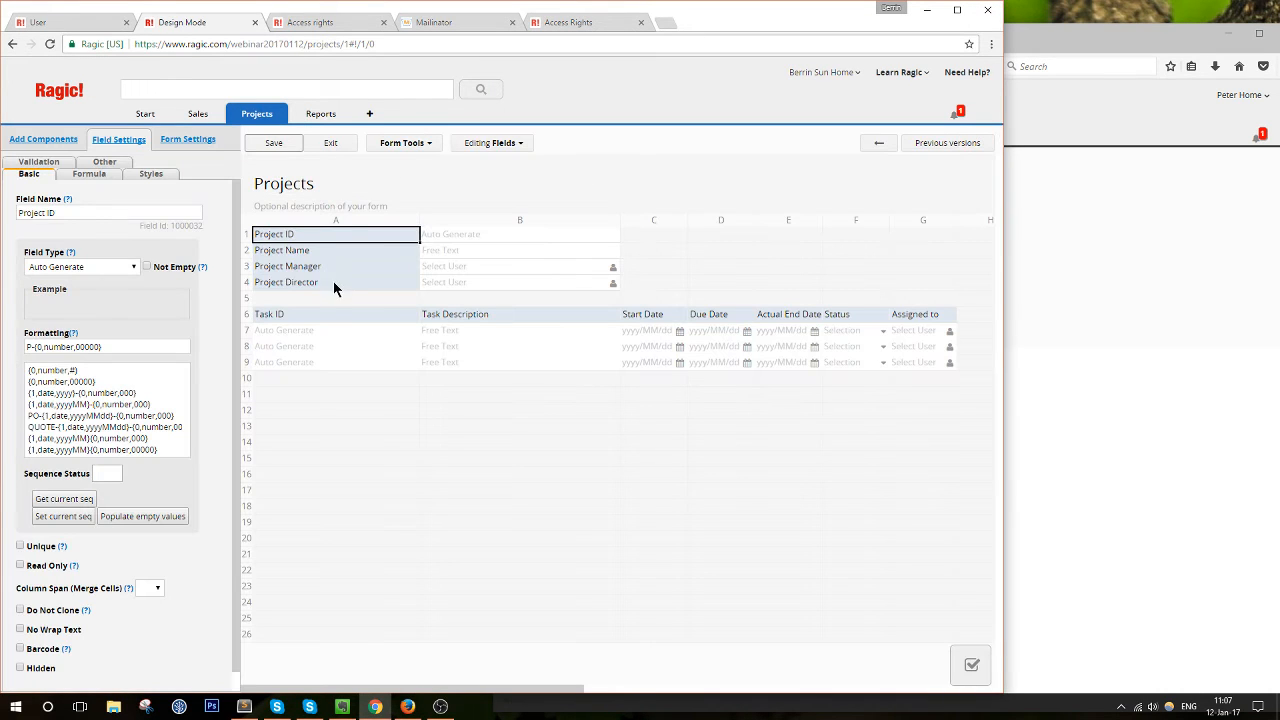
click(172, 142)
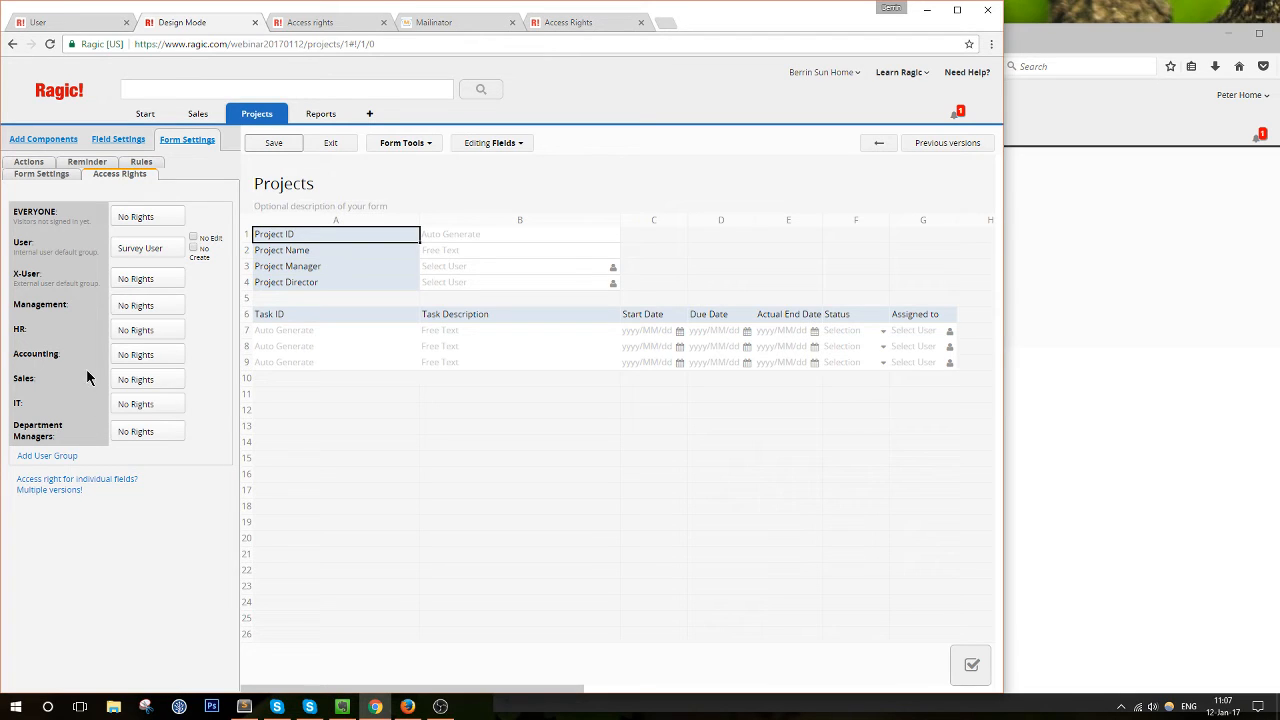
click(138, 403)
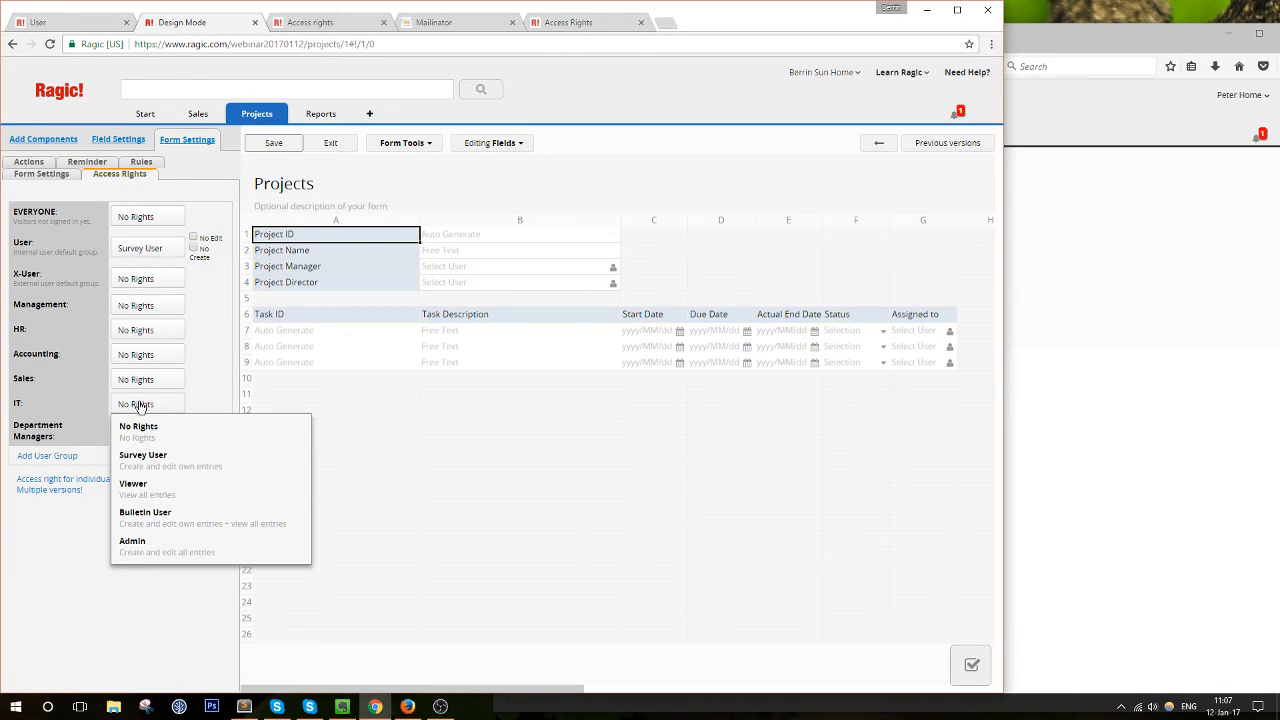
click(183, 472)
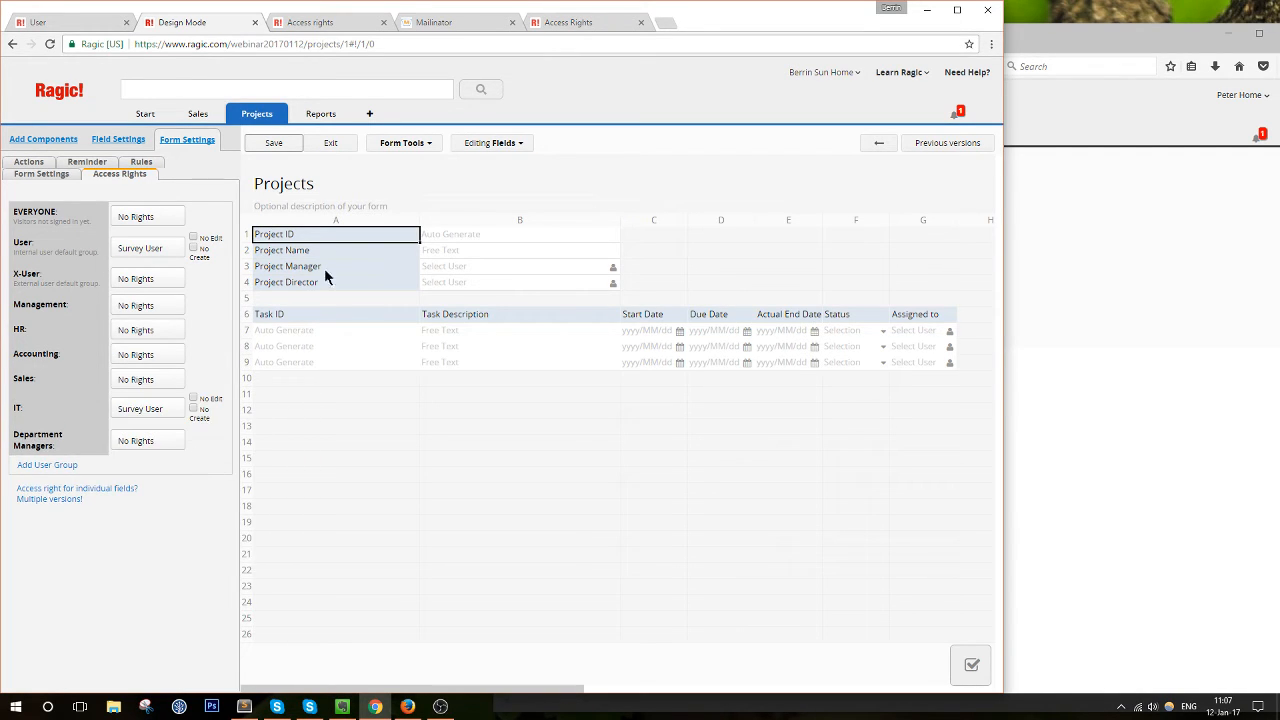
click(272, 143)
click(330, 143)
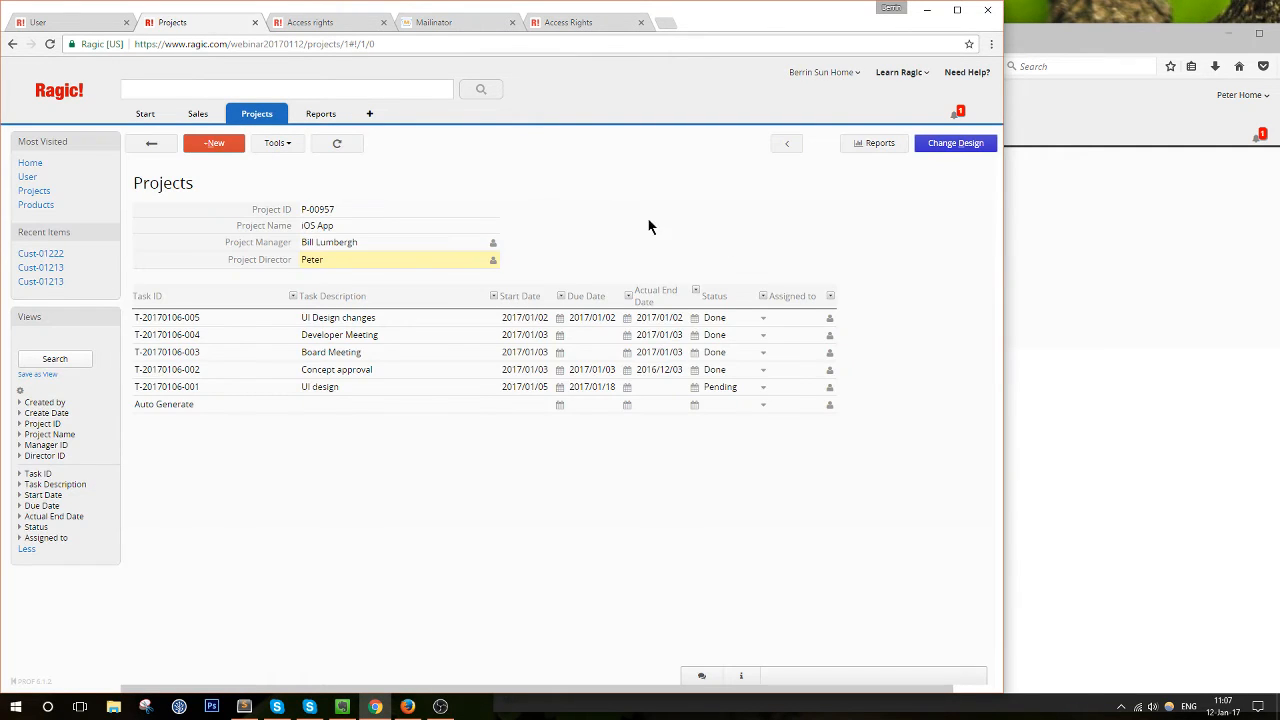
click(1156, 303)
click(679, 64)
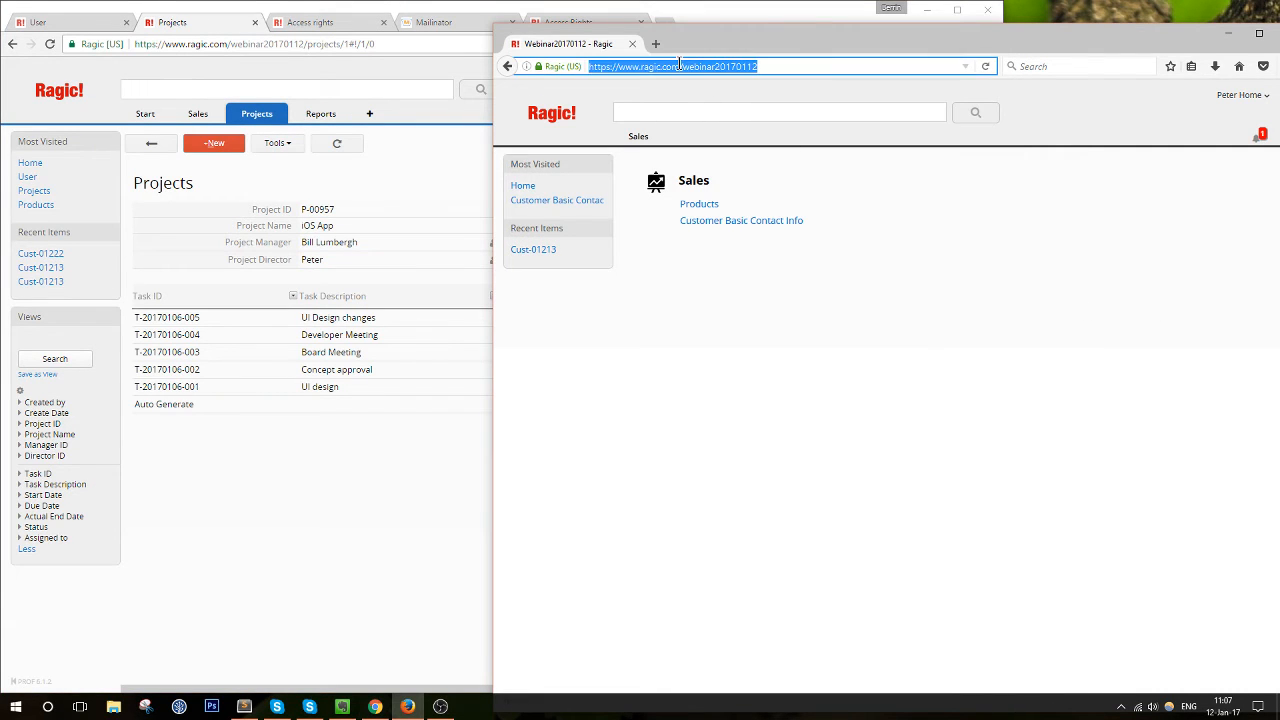
Reload the second user's view and open Projects record P-00957
key(Return)
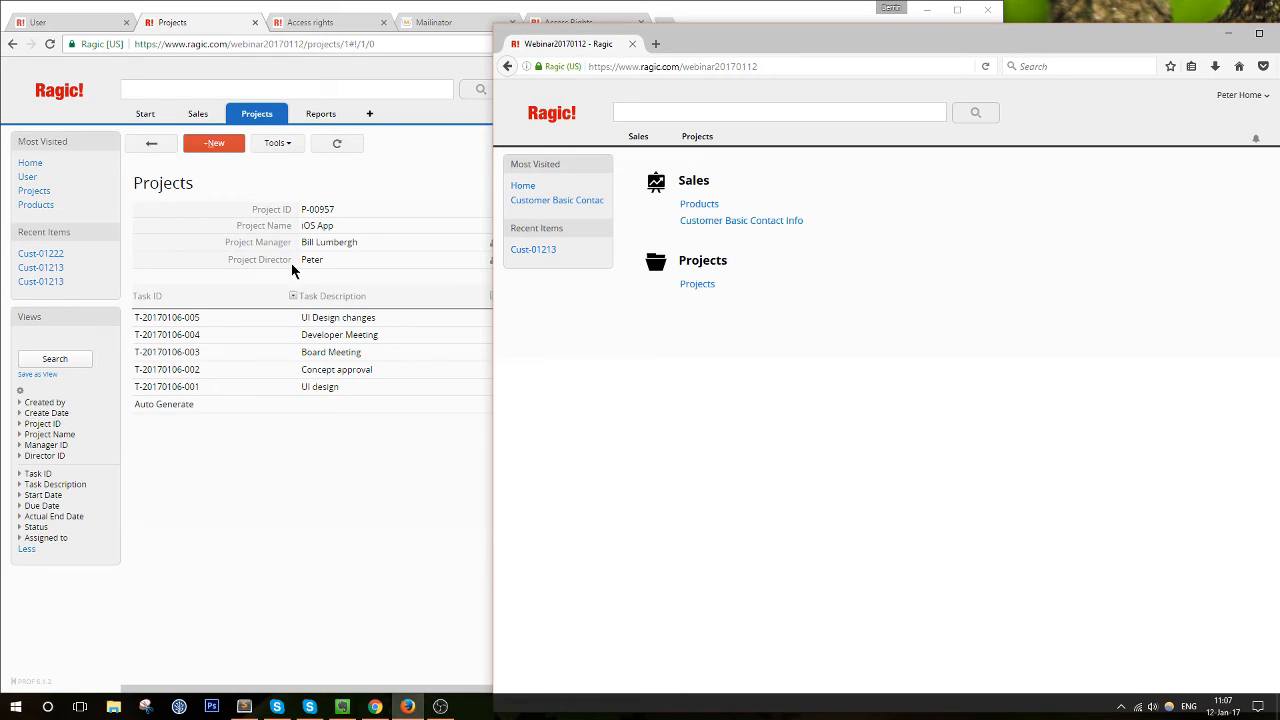
click(692, 284)
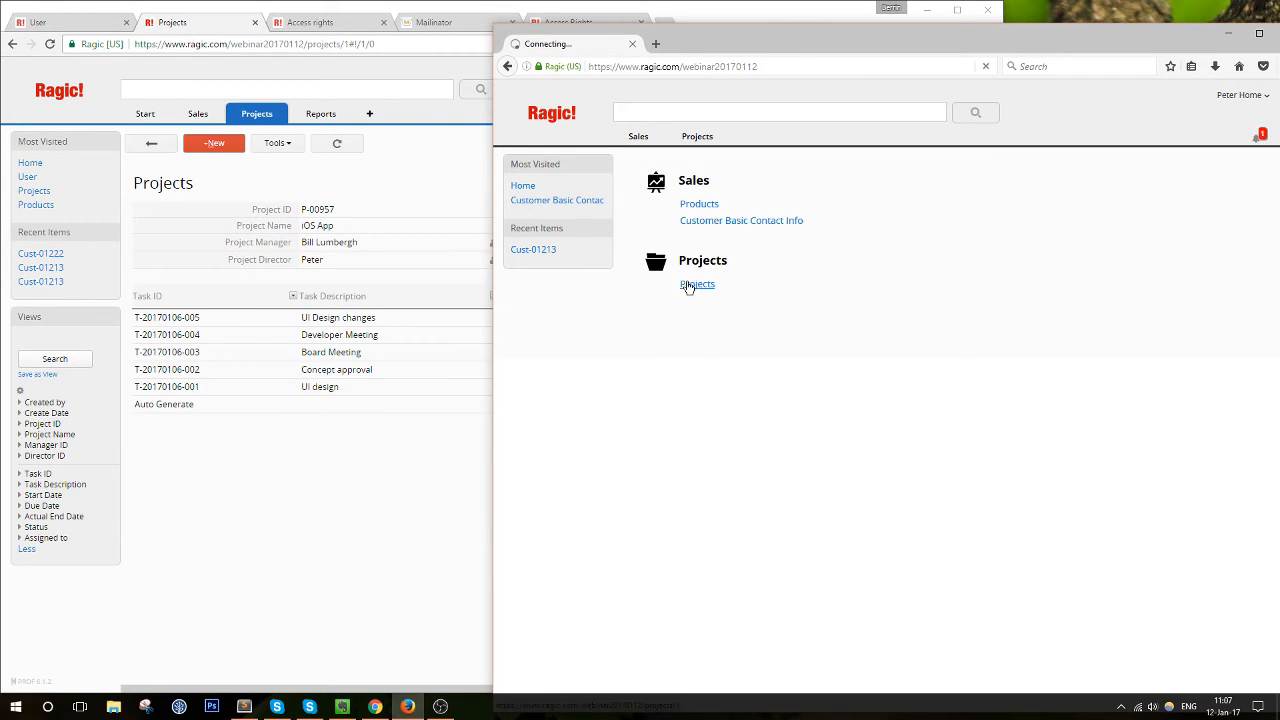
click(693, 254)
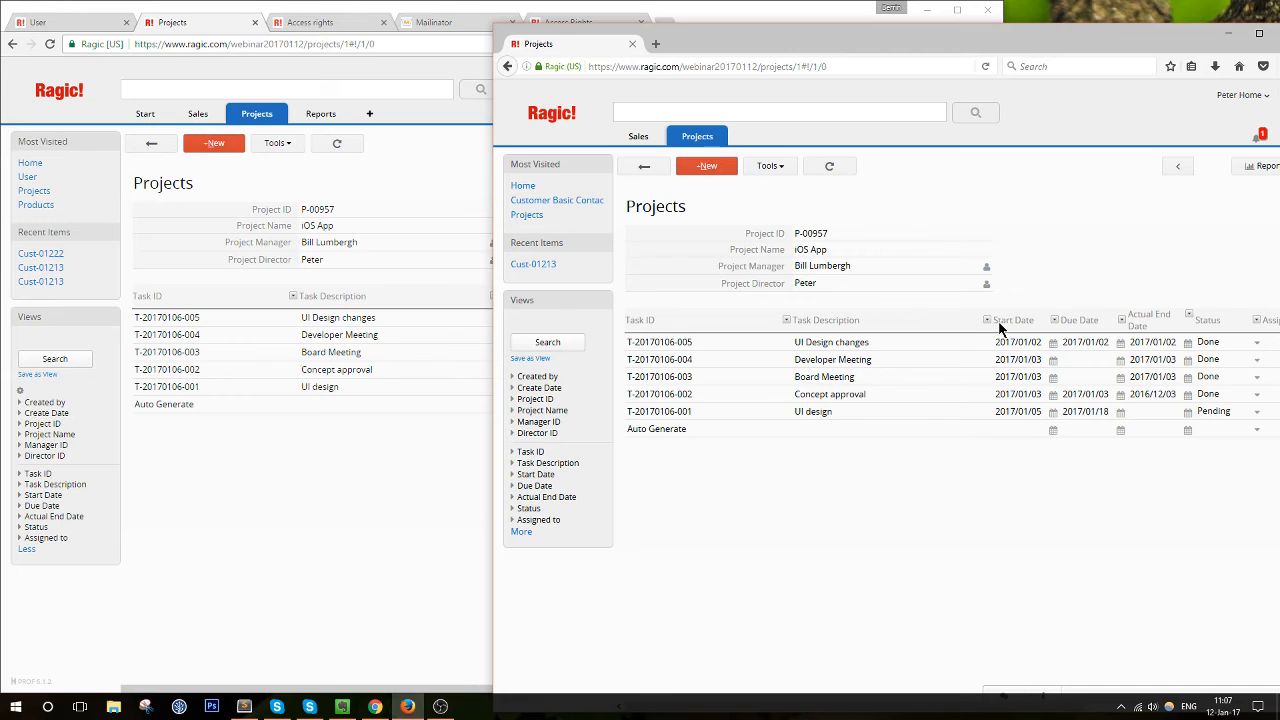
Show P-00957's entry info and review its two entry managers
click(1050, 692)
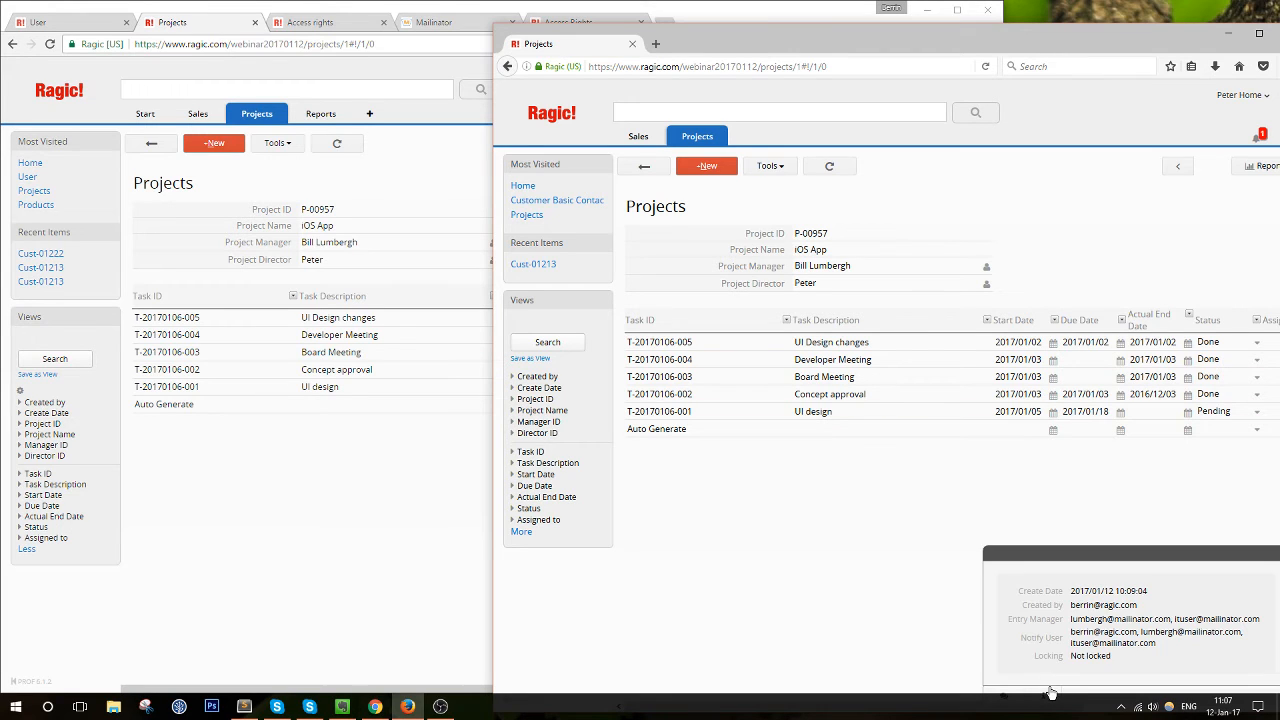
drag(1072, 619, 1171, 619)
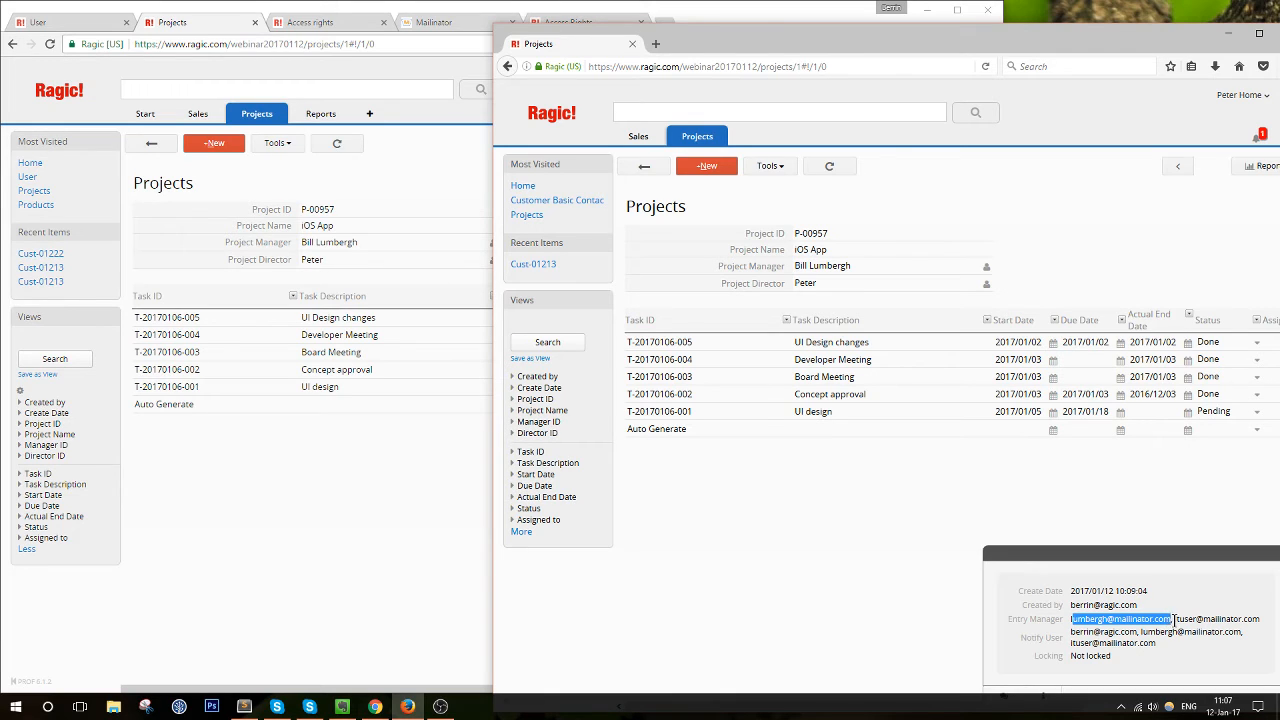
drag(1071, 632, 1147, 632)
drag(1063, 619, 1173, 619)
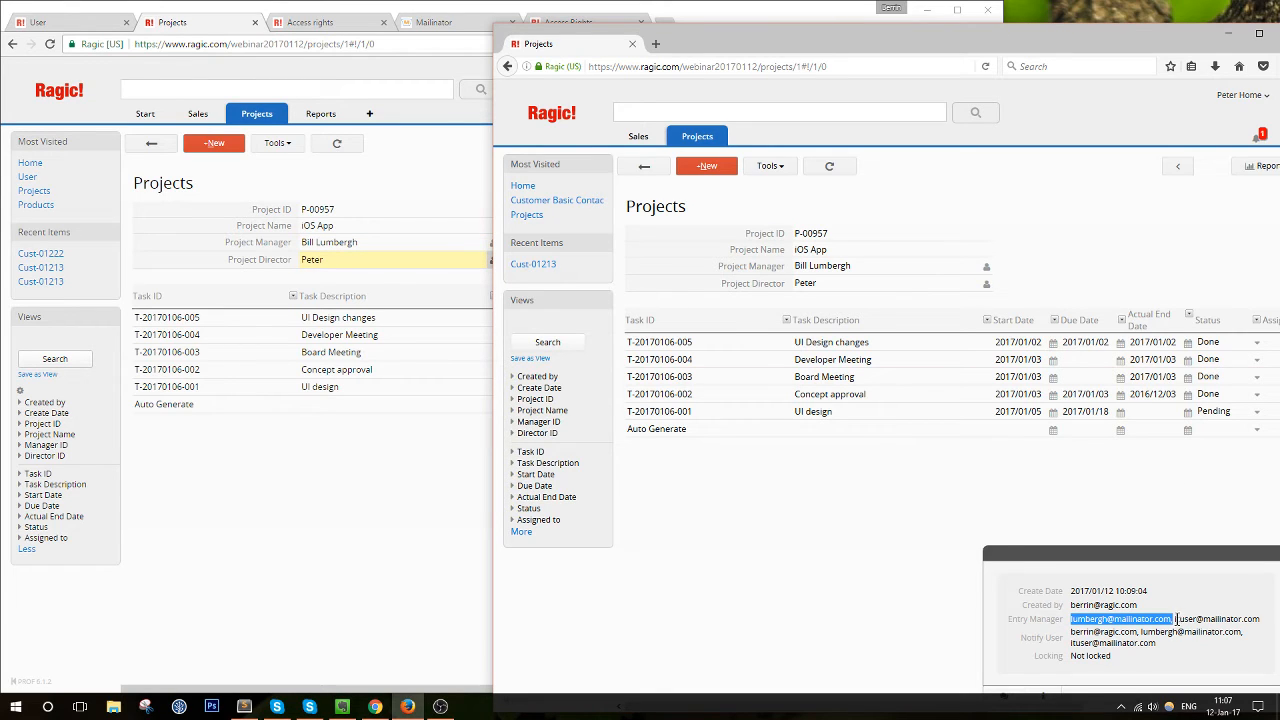
click(1254, 618)
drag(1254, 618, 1176, 620)
click(1178, 625)
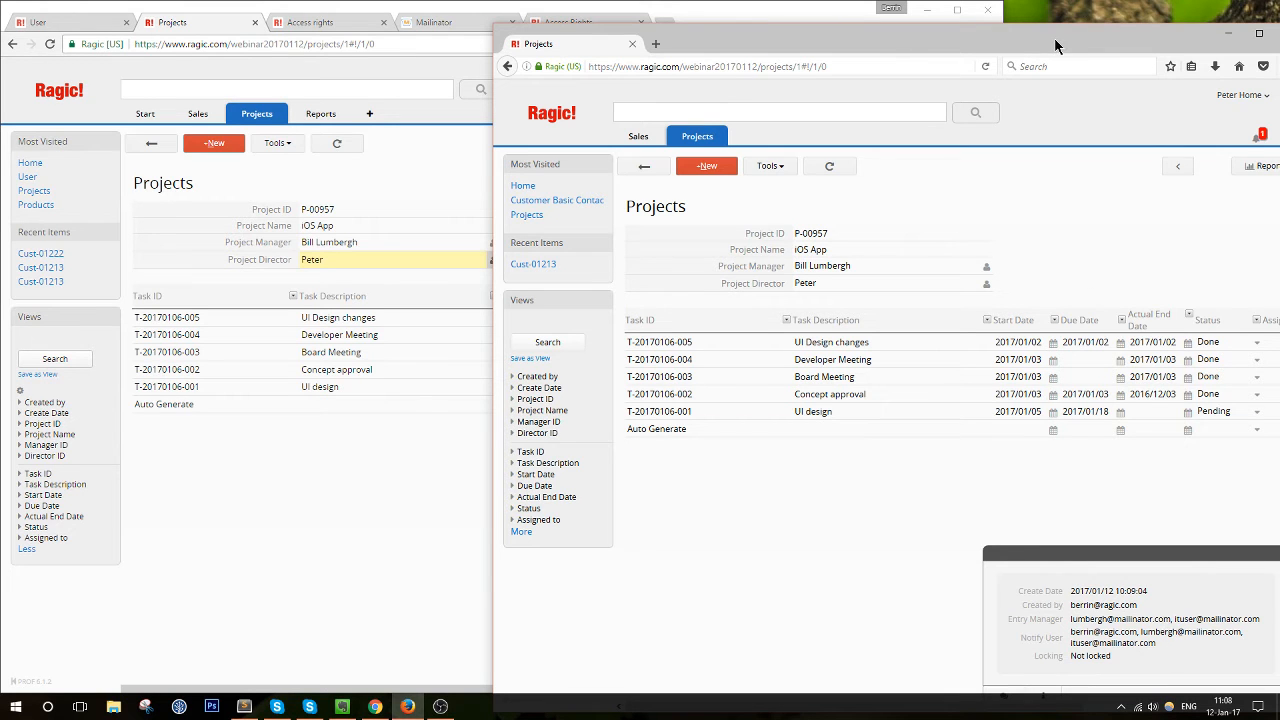
drag(1054, 37, 1014, 14)
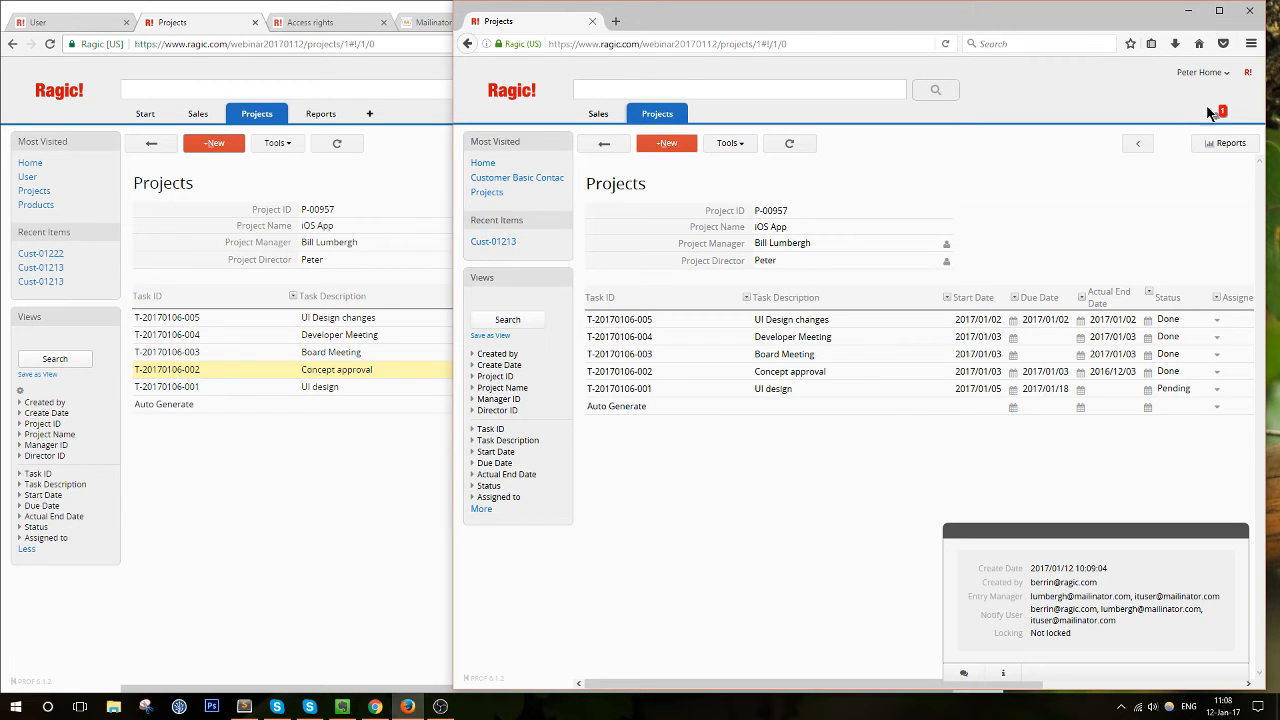
Open guide section 2.4 Assigning entries and read its note on bulletin user ownership
click(357, 22)
scroll(599, 291, up, 5)
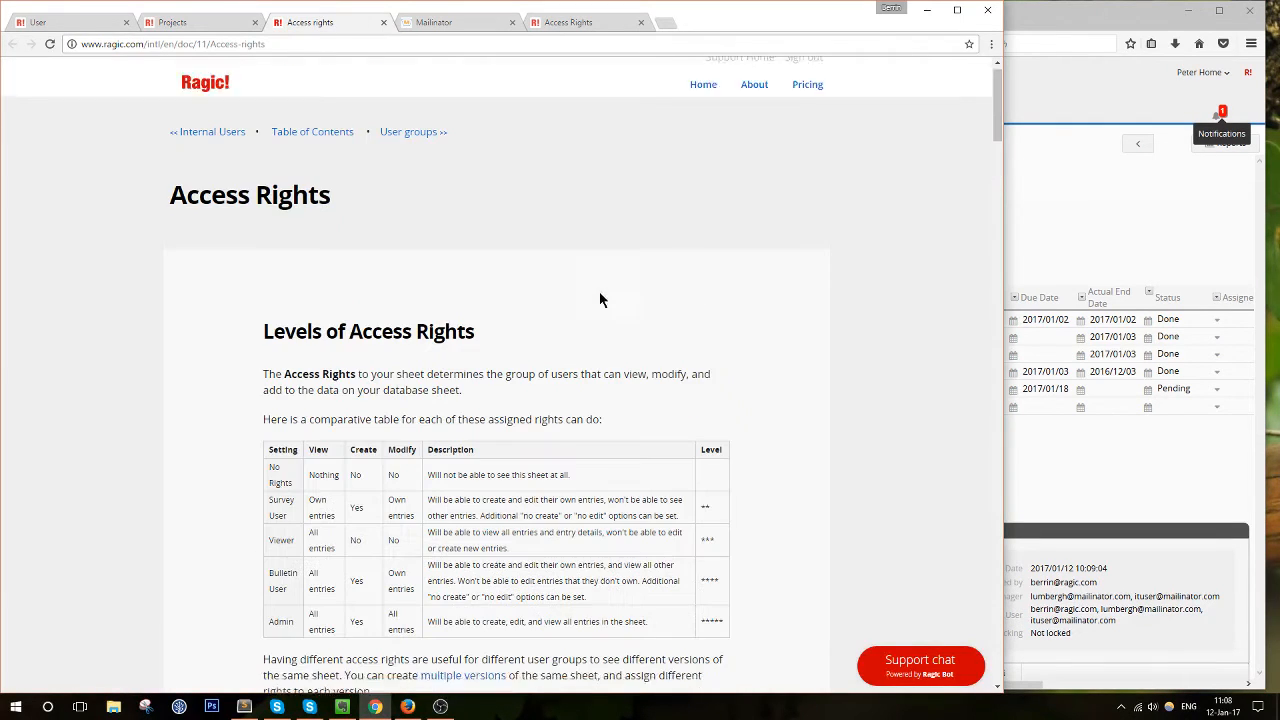
click(330, 148)
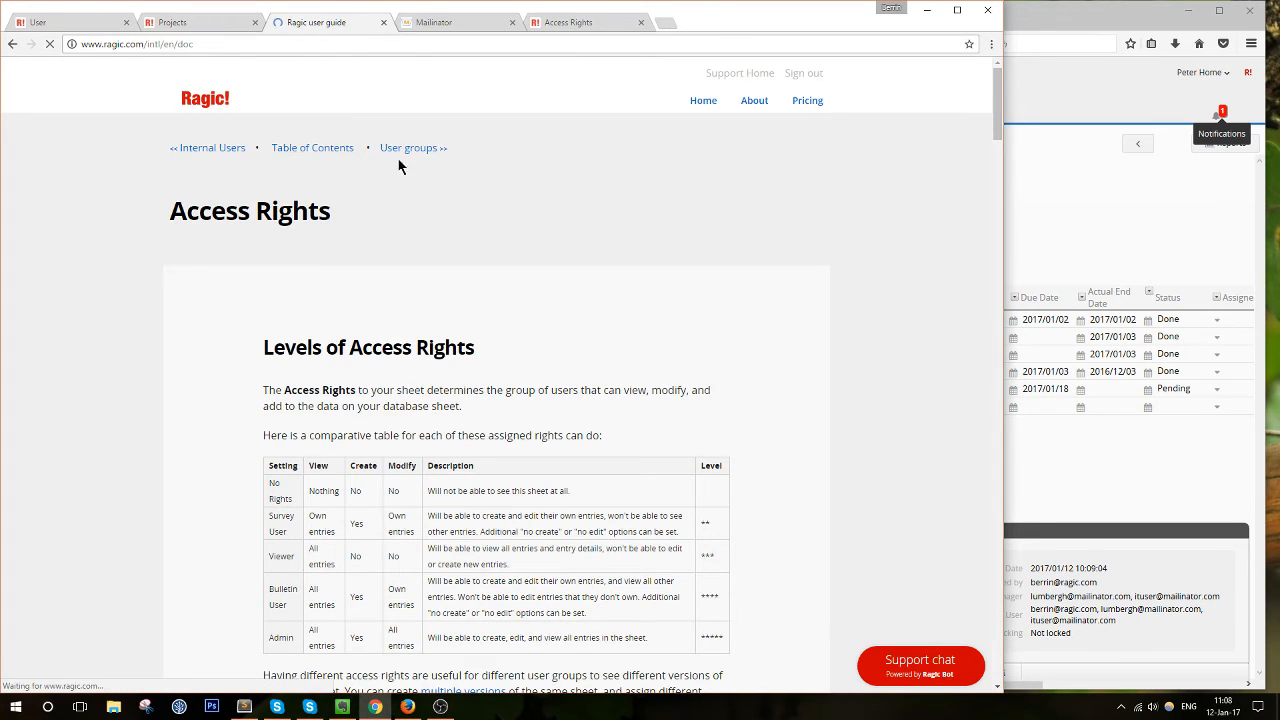
scroll(474, 337, down, 2)
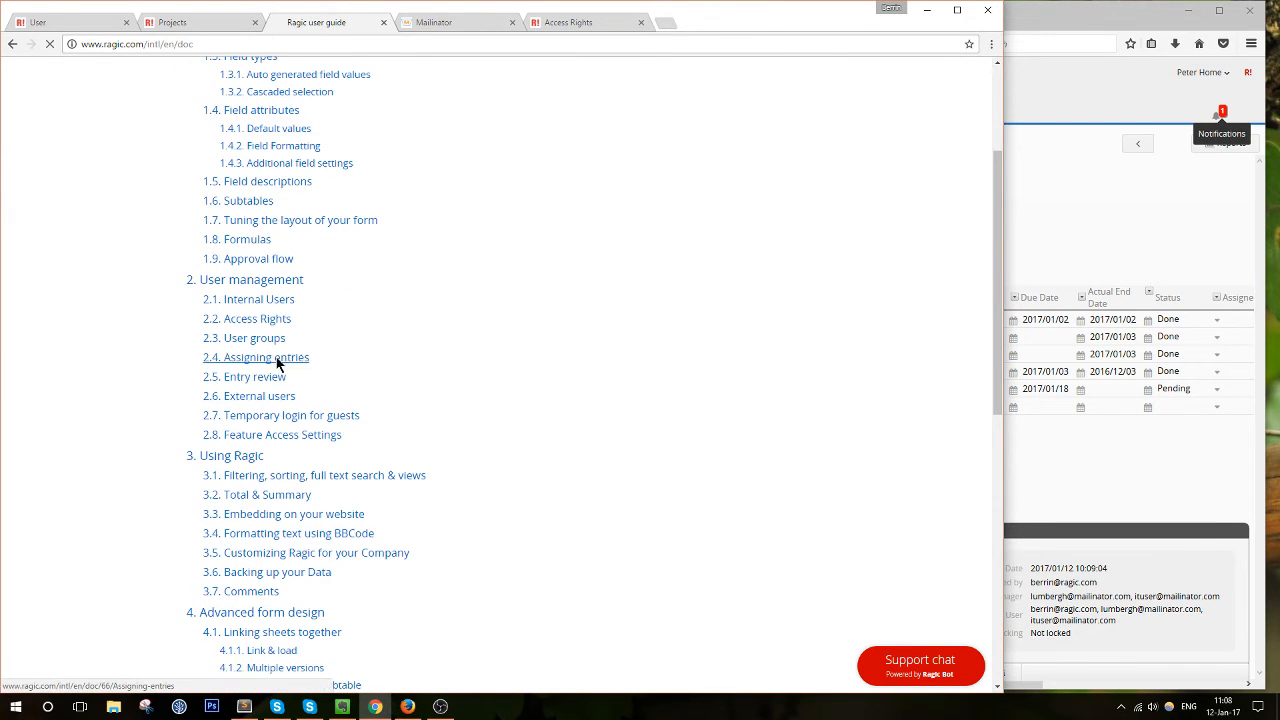
click(278, 358)
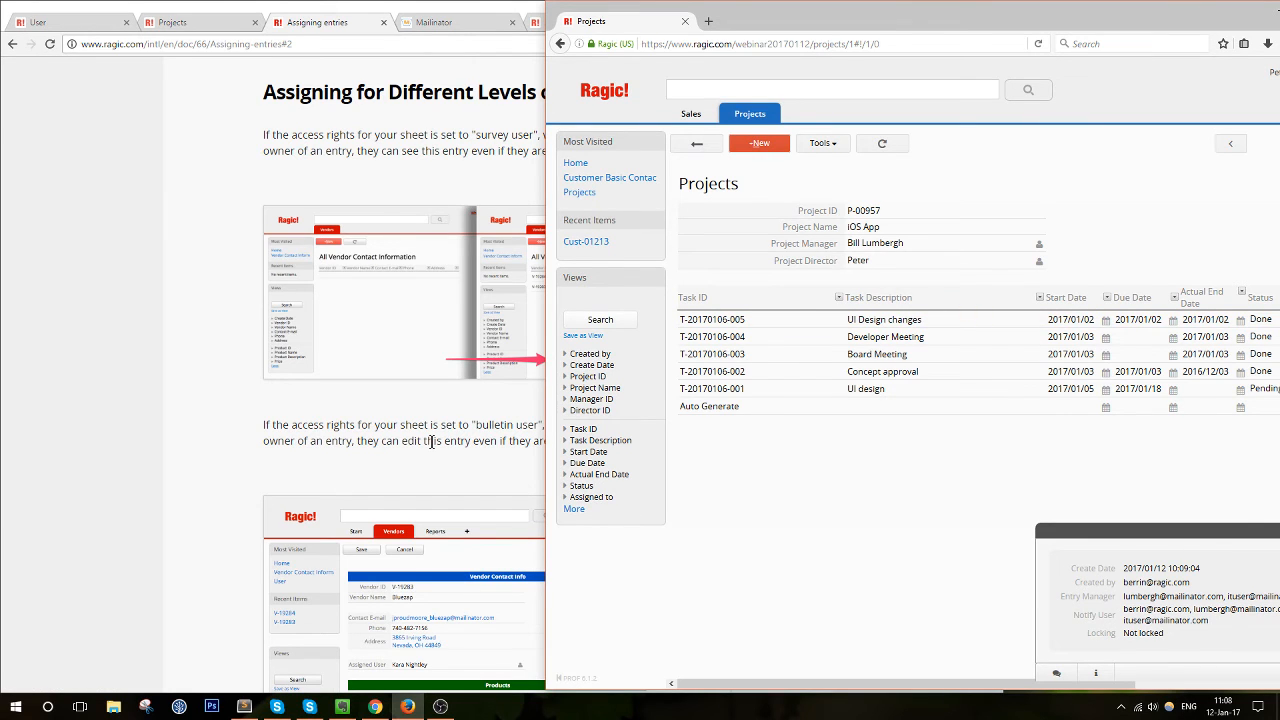
drag(411, 425, 686, 453)
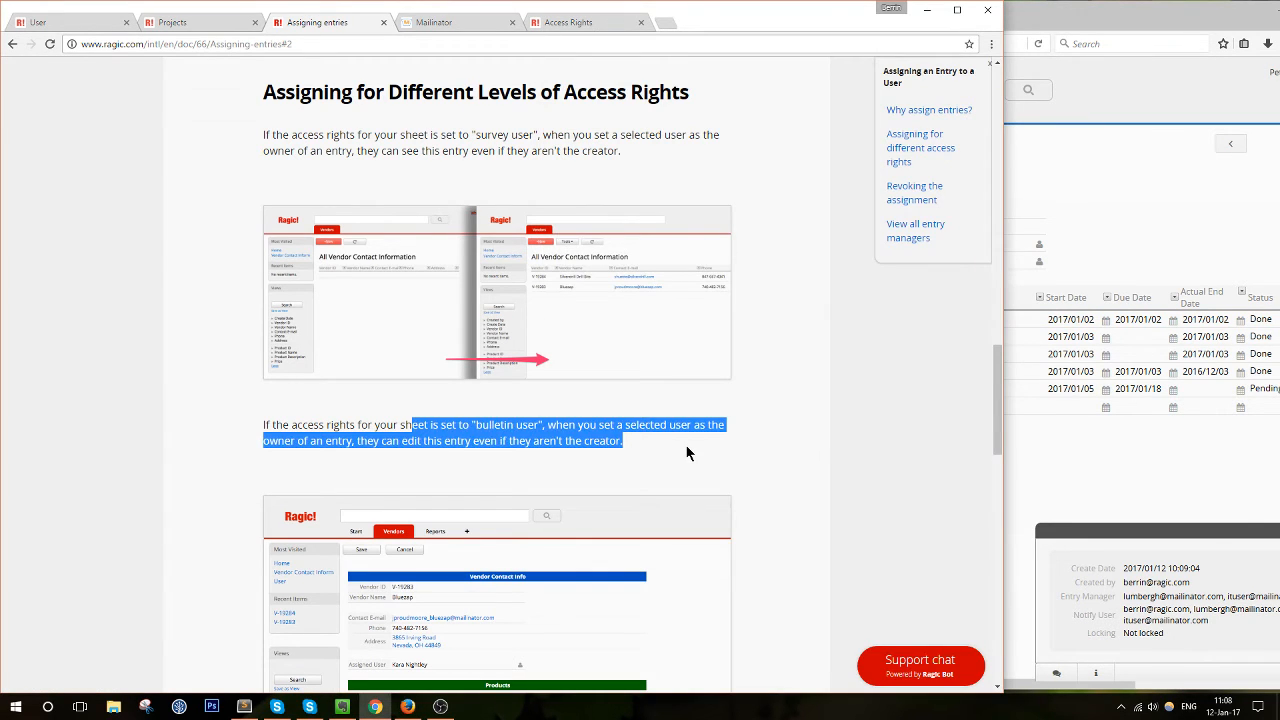
click(685, 446)
scroll(685, 444, down, 1)
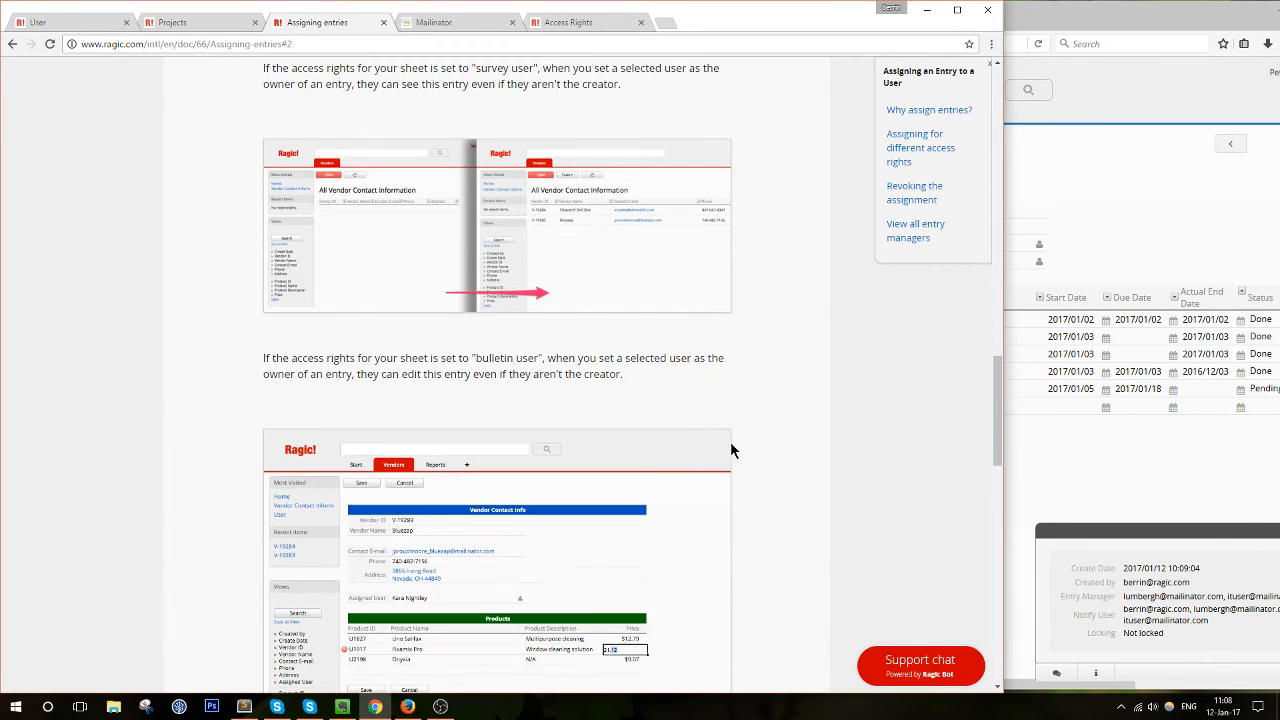
Check the second user's Notify User list, then return to the admin's iOS App record
click(1141, 465)
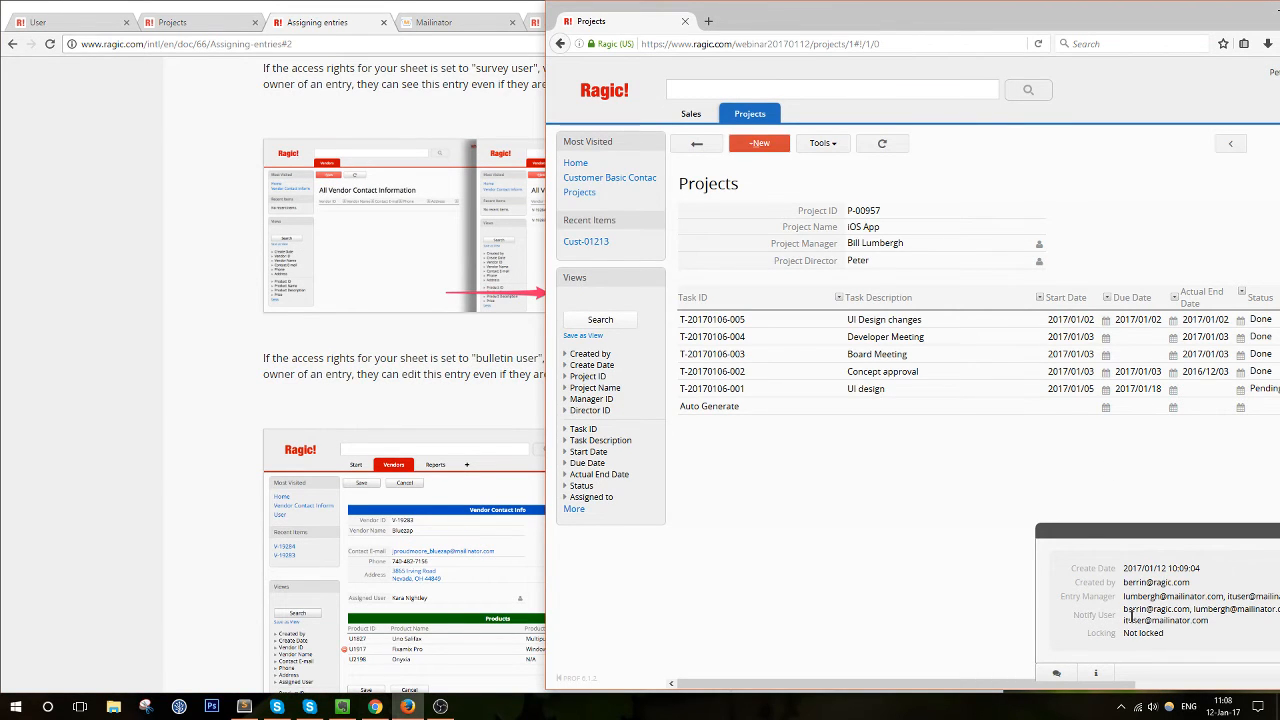
drag(1125, 610, 1211, 624)
click(1211, 624)
click(165, 40)
click(170, 24)
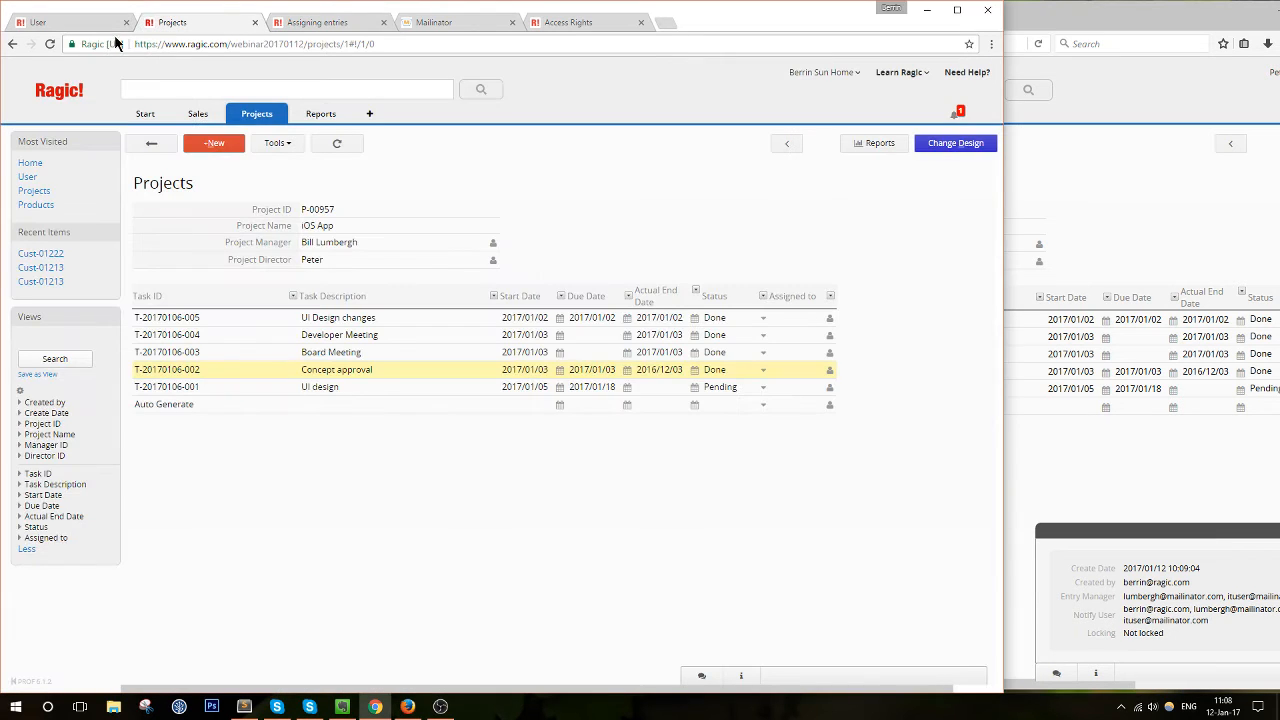
Edit the first task's Task ID in the second user's P-00957 project and save the entry
click(1115, 449)
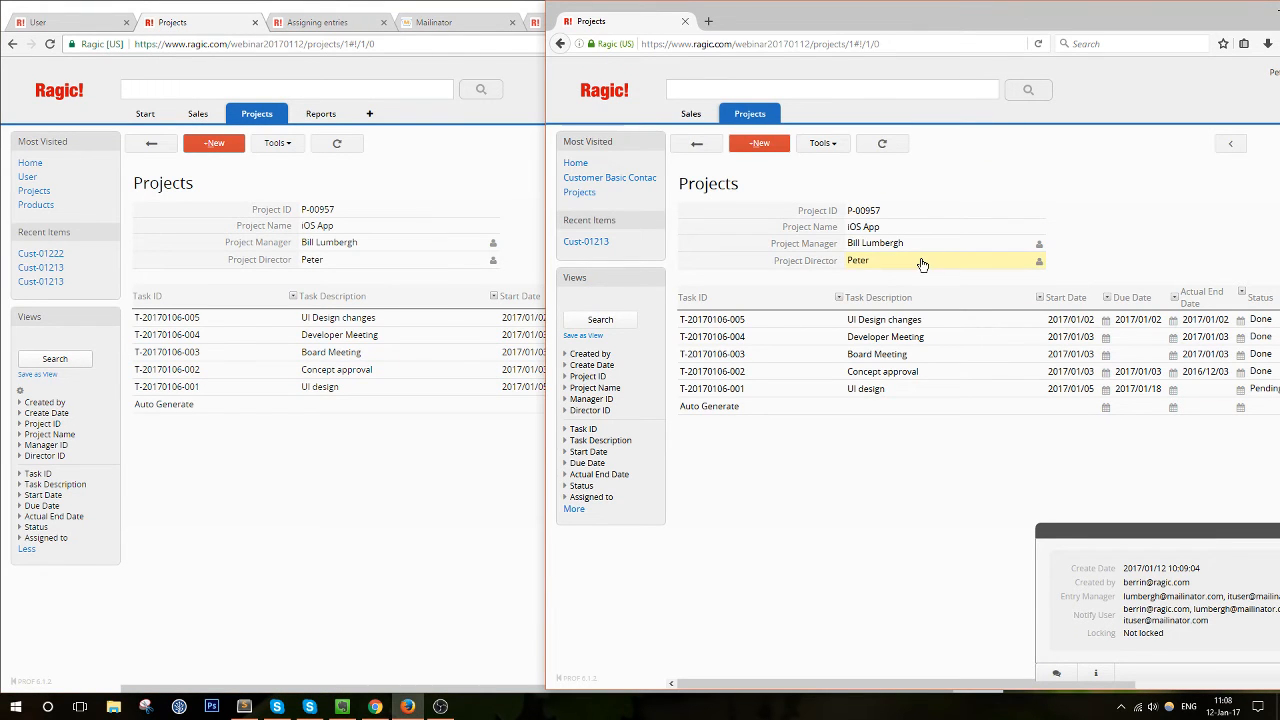
click(782, 320)
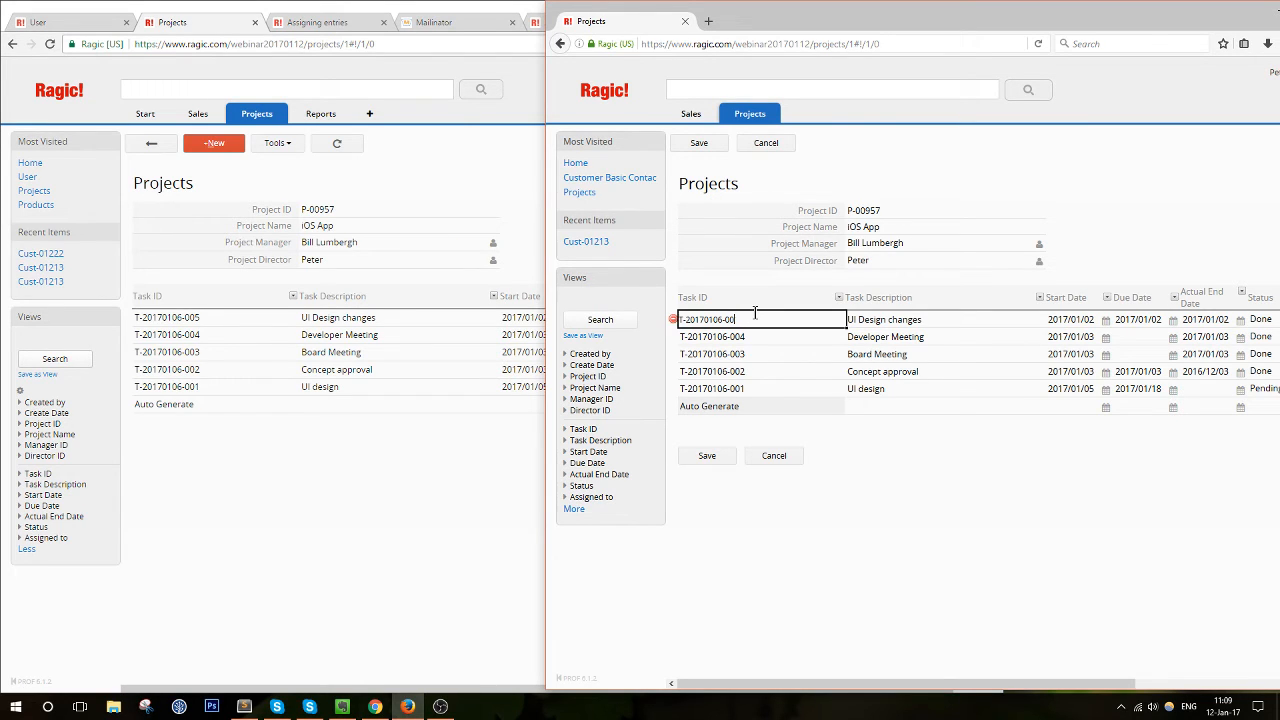
click(712, 456)
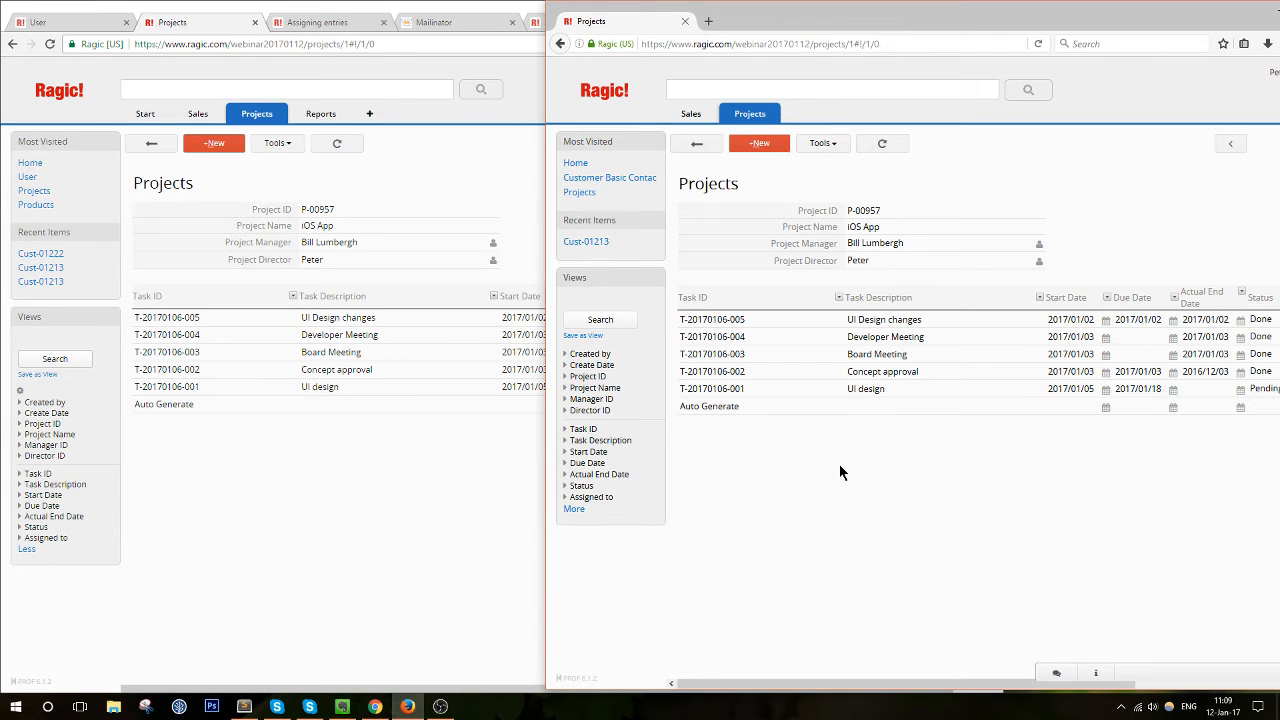
Arrange the admin's and second user's windows side by side, widening the second user's window
drag(806, 22, 1278, 158)
drag(694, 15, 1, 120)
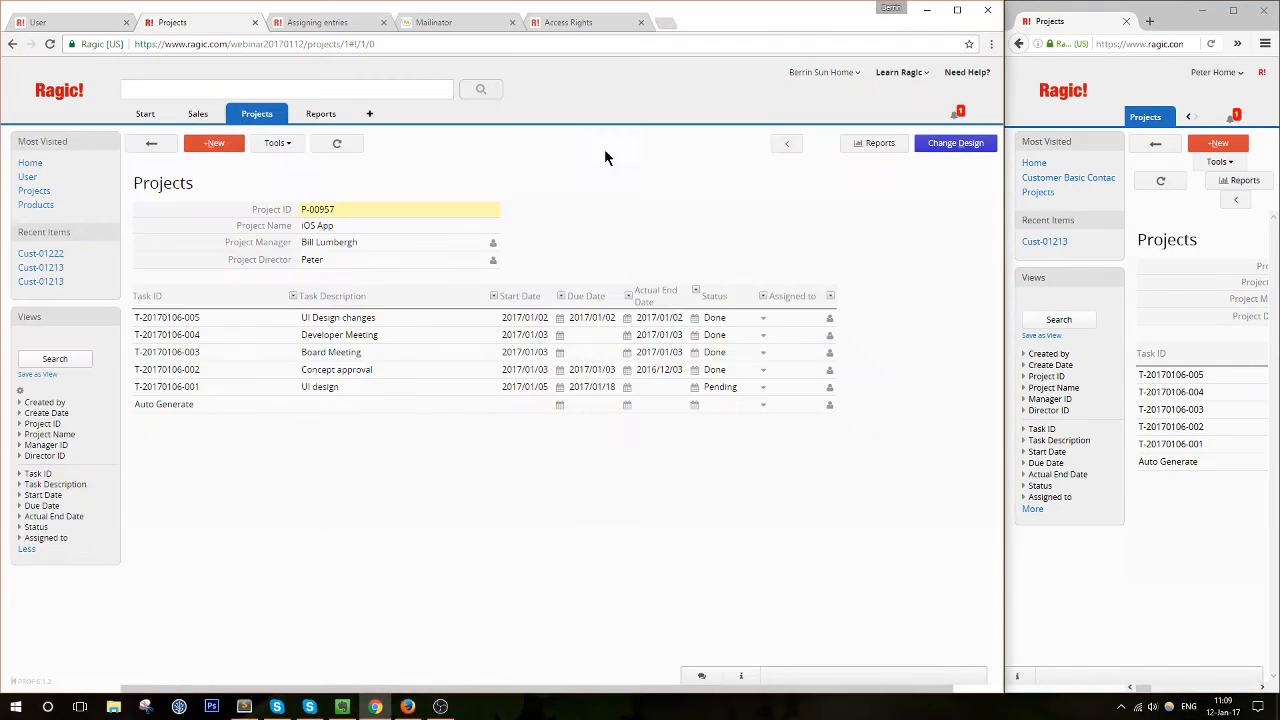
drag(1001, 241, 708, 241)
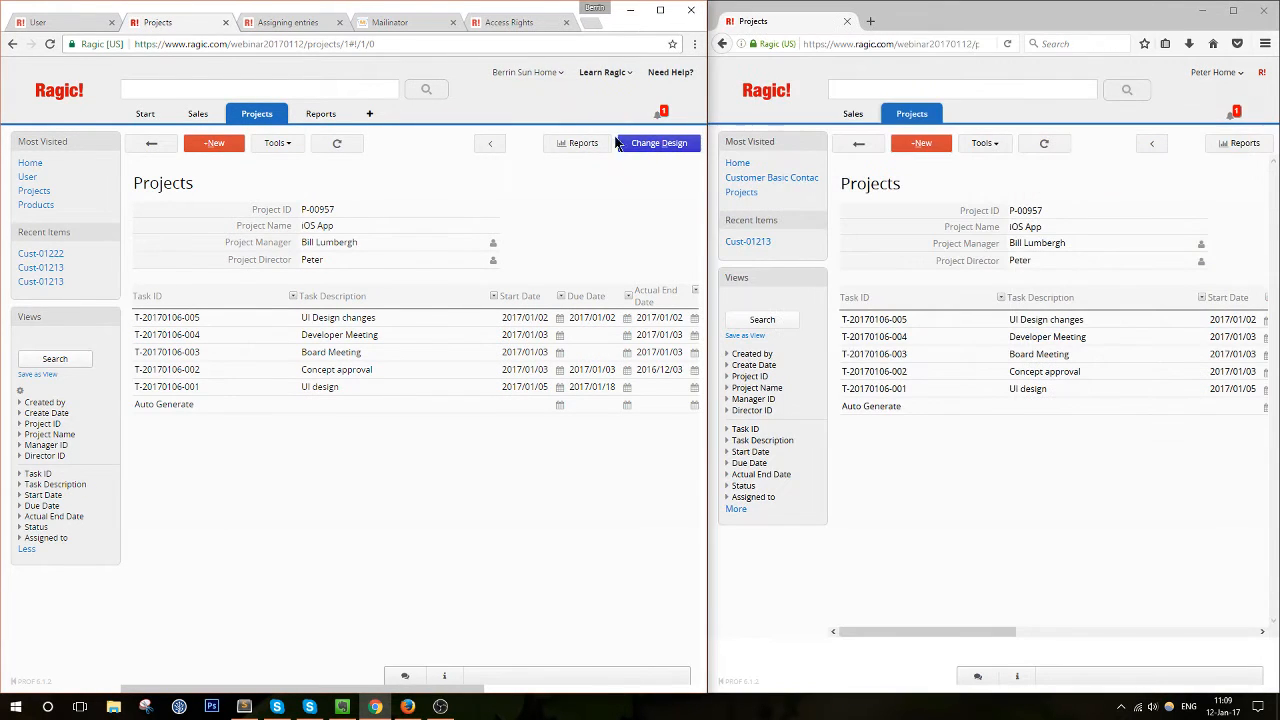
Move the Assigning entries help tab to the end and highlight its bulletin user explanation
click(515, 22)
click(290, 22)
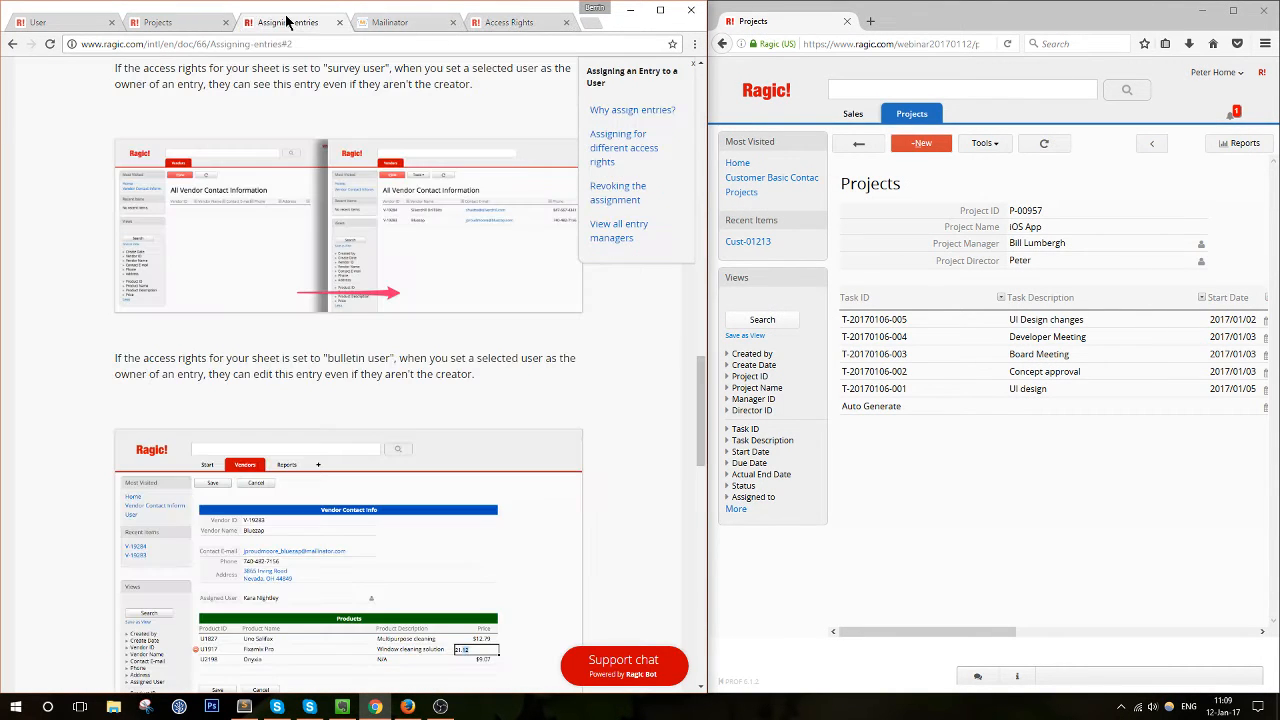
drag(290, 22, 555, 22)
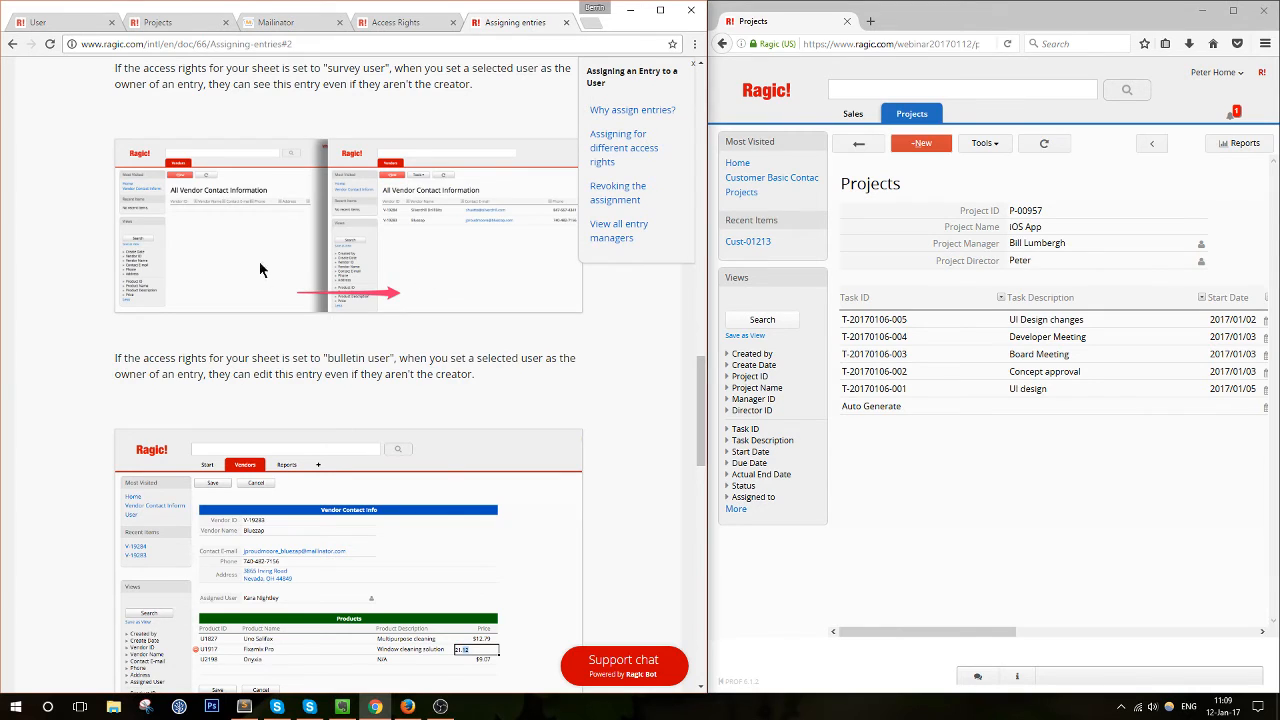
scroll(357, 312, up, 2)
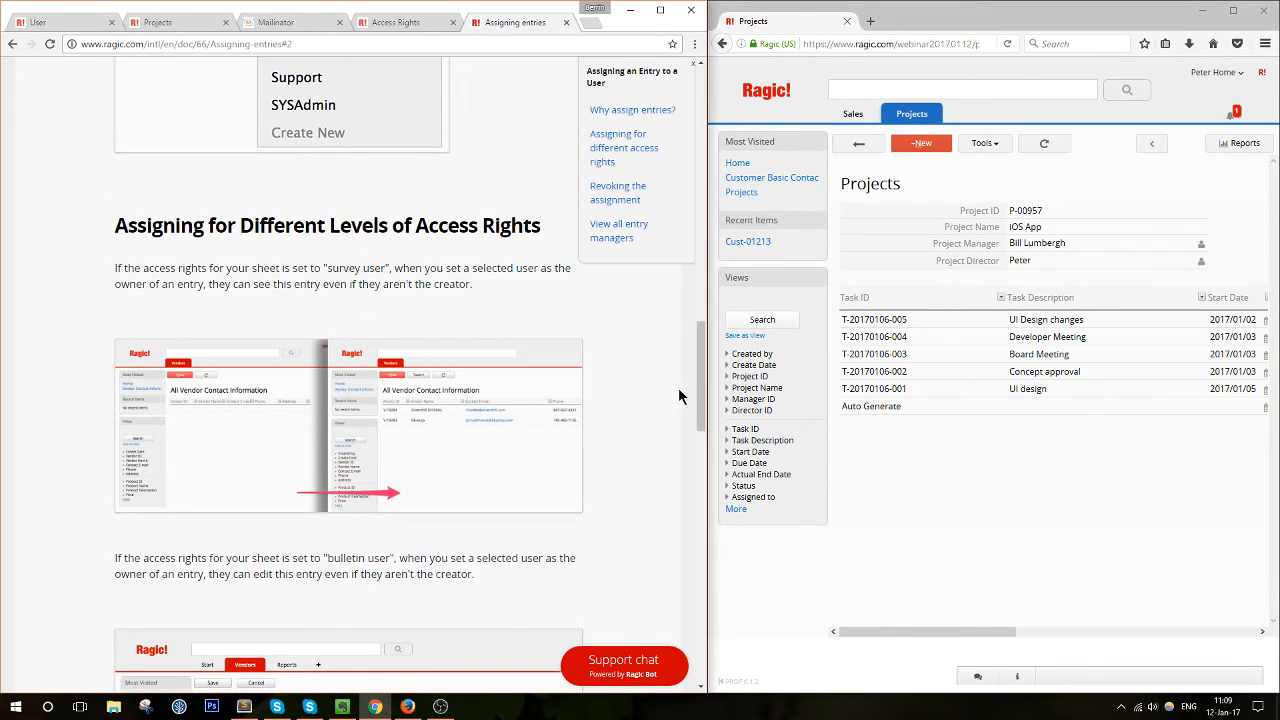
scroll(580, 375, down, 1)
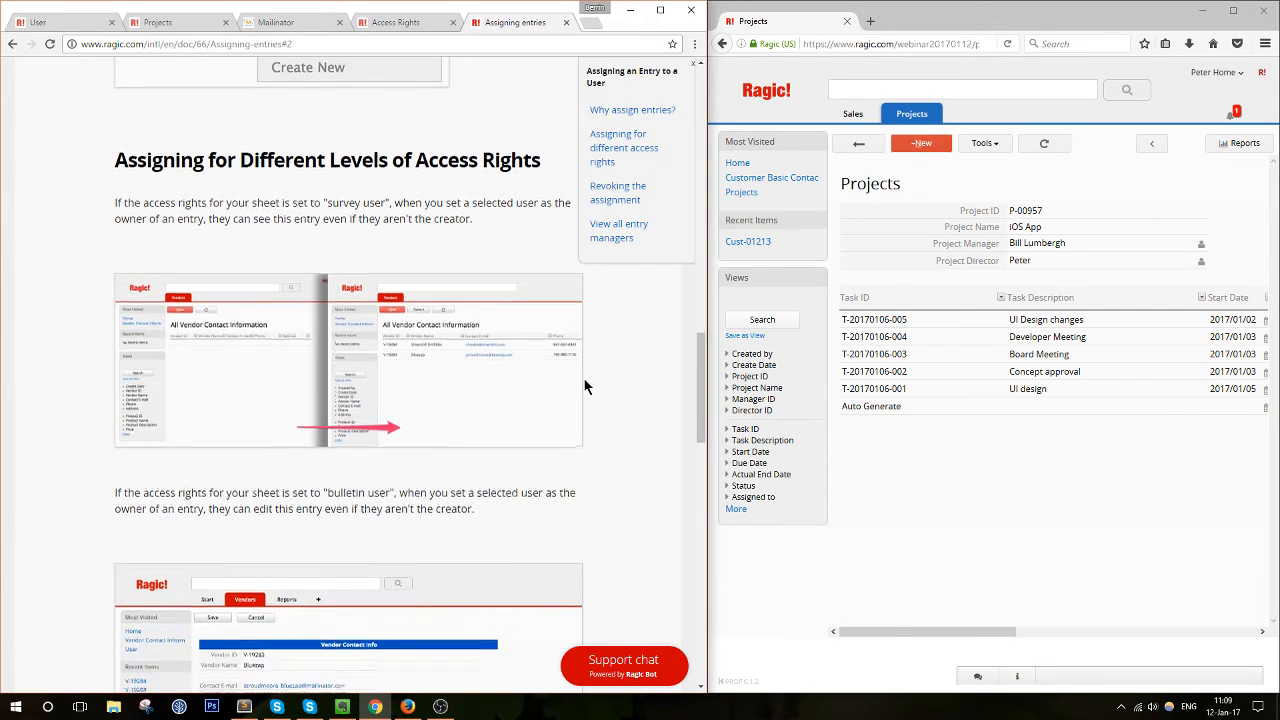
scroll(586, 387, down, 3)
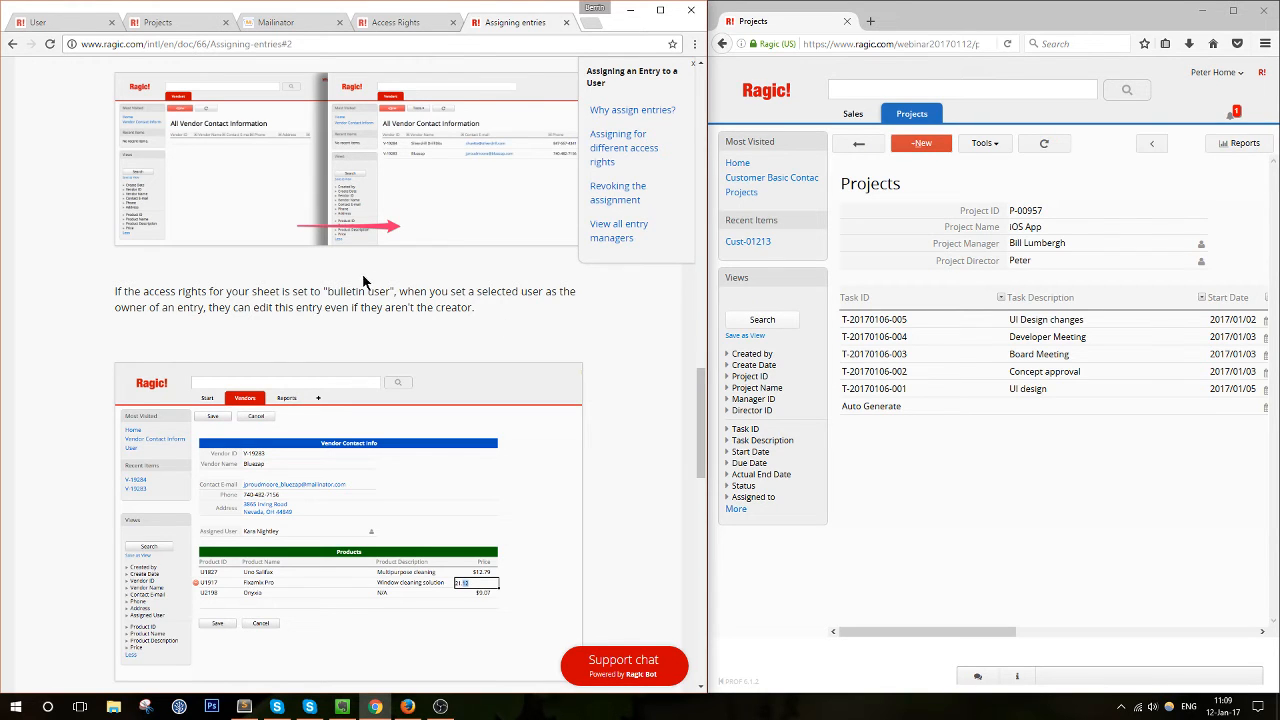
drag(365, 281, 551, 309)
click(556, 316)
Bring up the Access Rights documentation, then return to the admin's P-00957 project record
click(1080, 493)
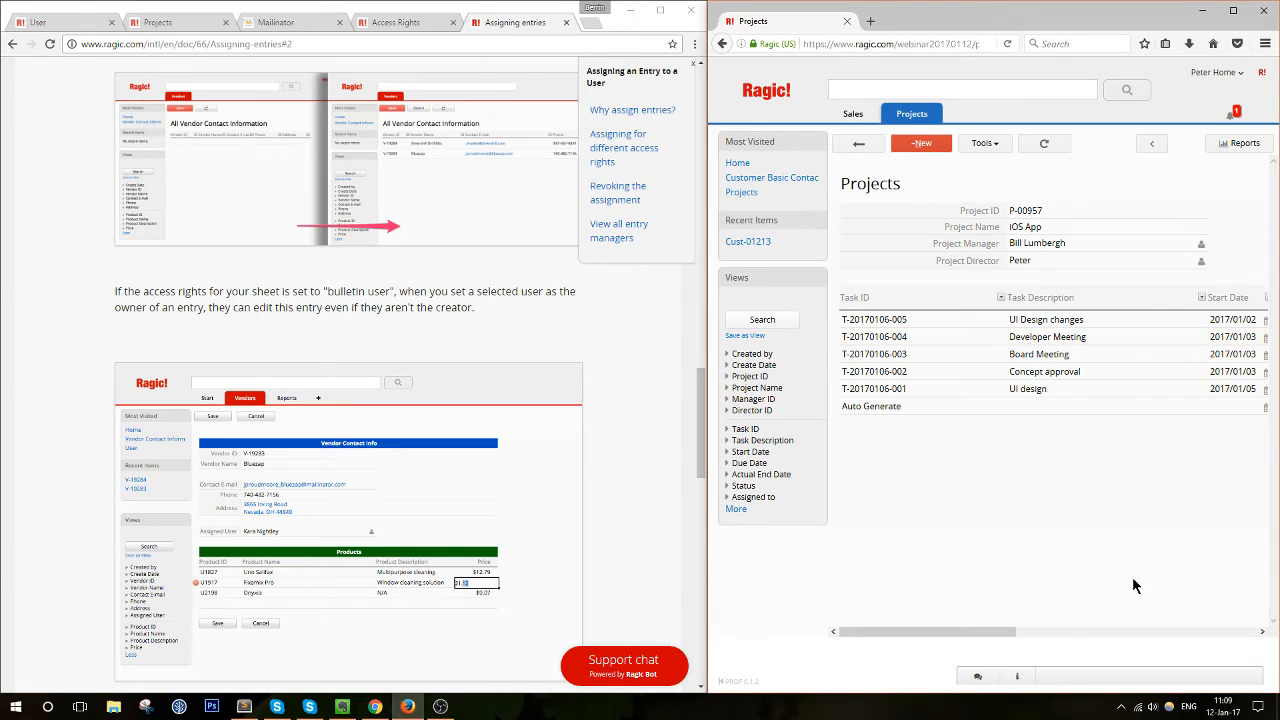
scroll(450, 300, up, 3)
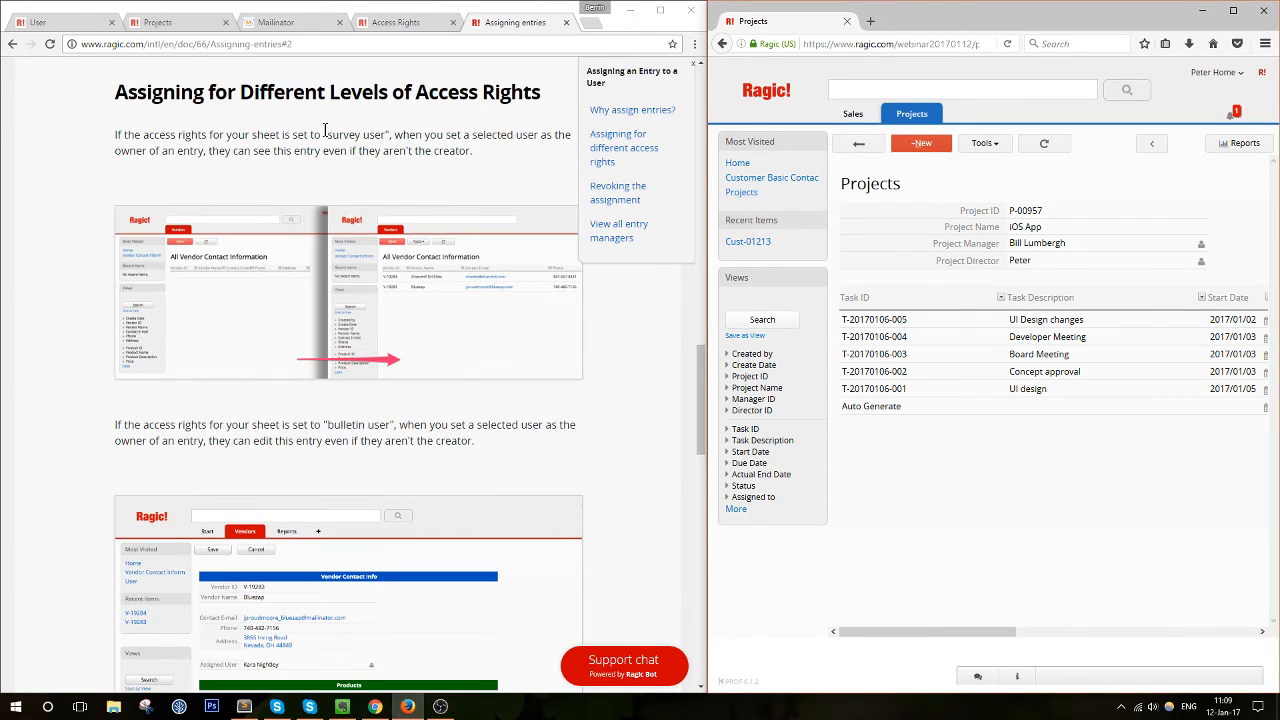
click(365, 28)
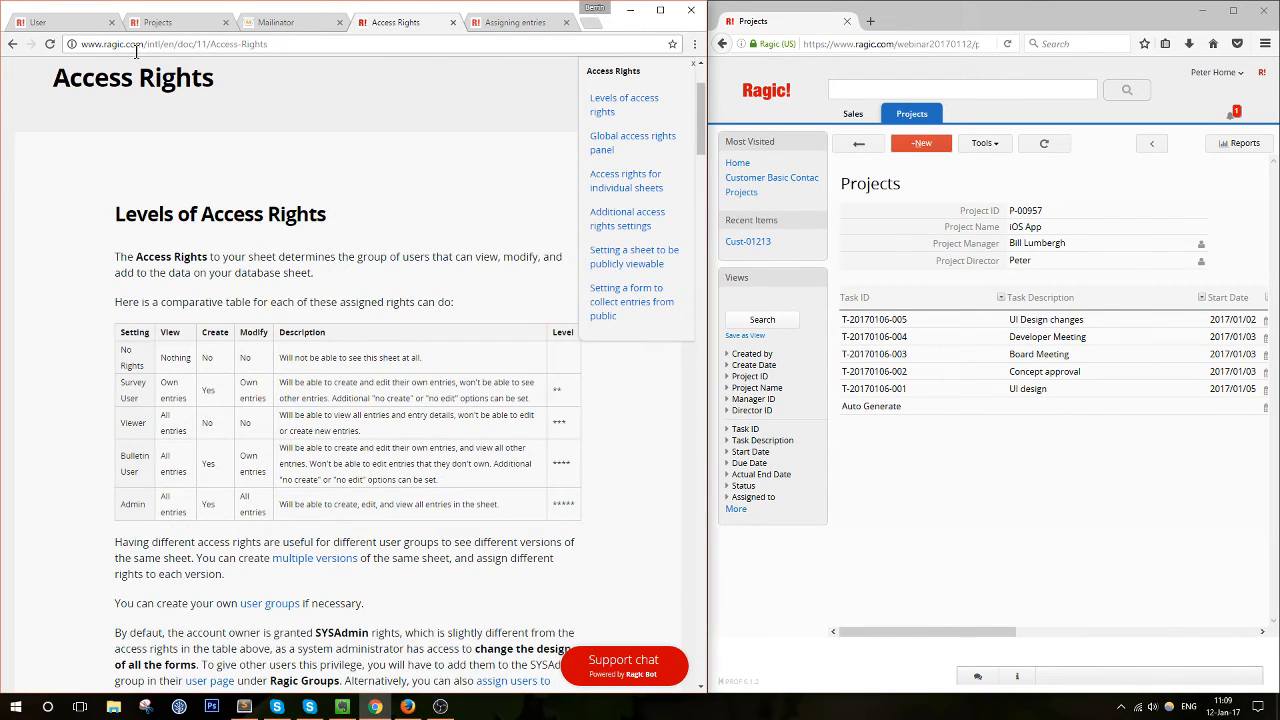
click(143, 24)
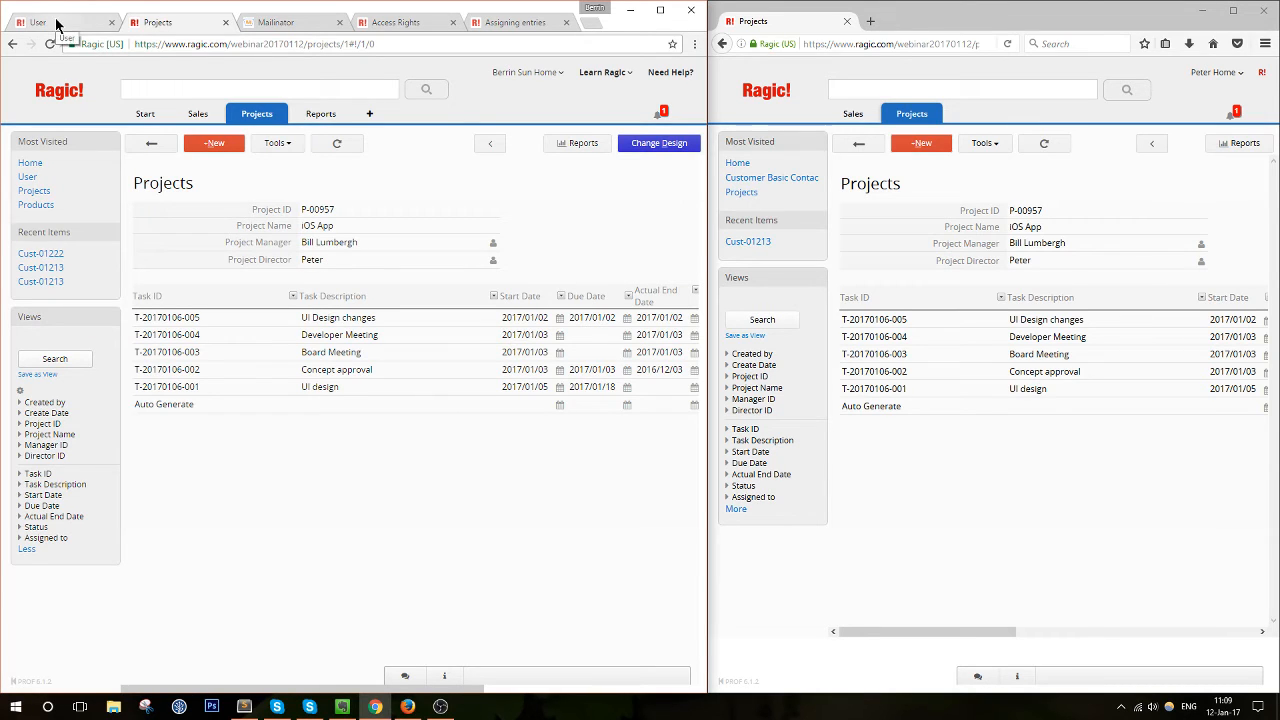
click(640, 145)
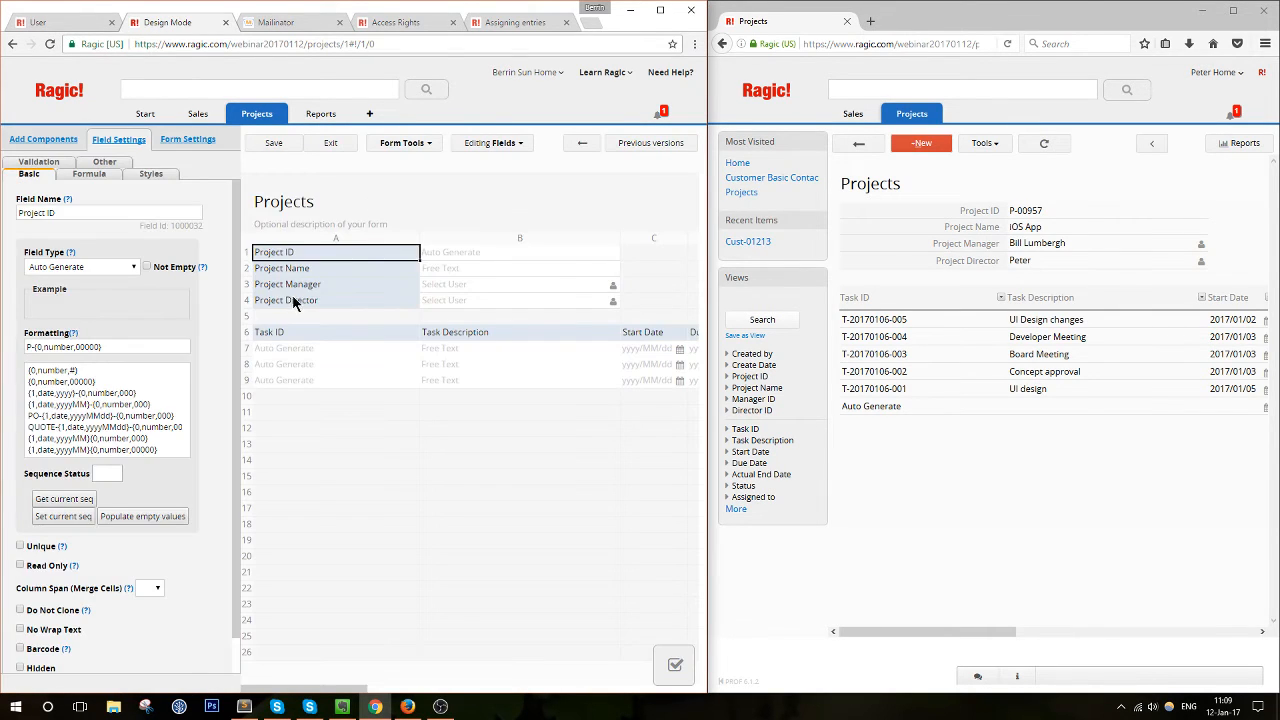
click(295, 303)
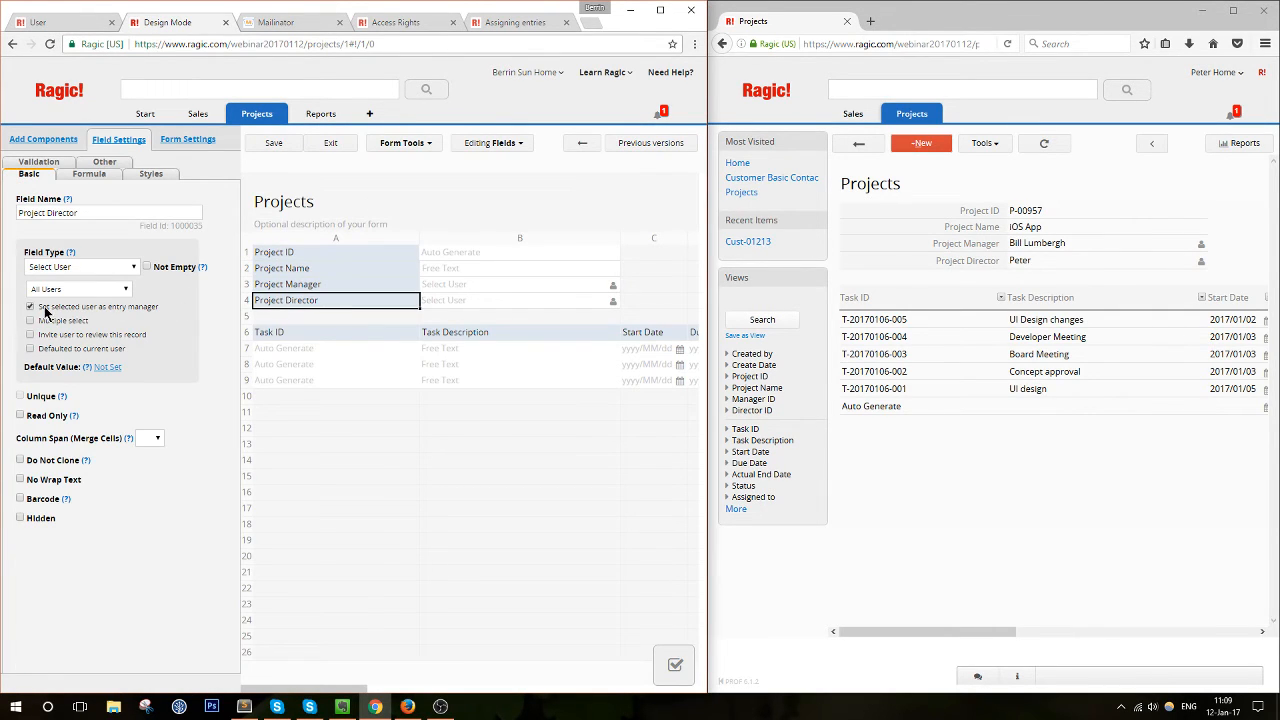
drag(44, 307, 157, 305)
click(157, 305)
drag(42, 307, 157, 311)
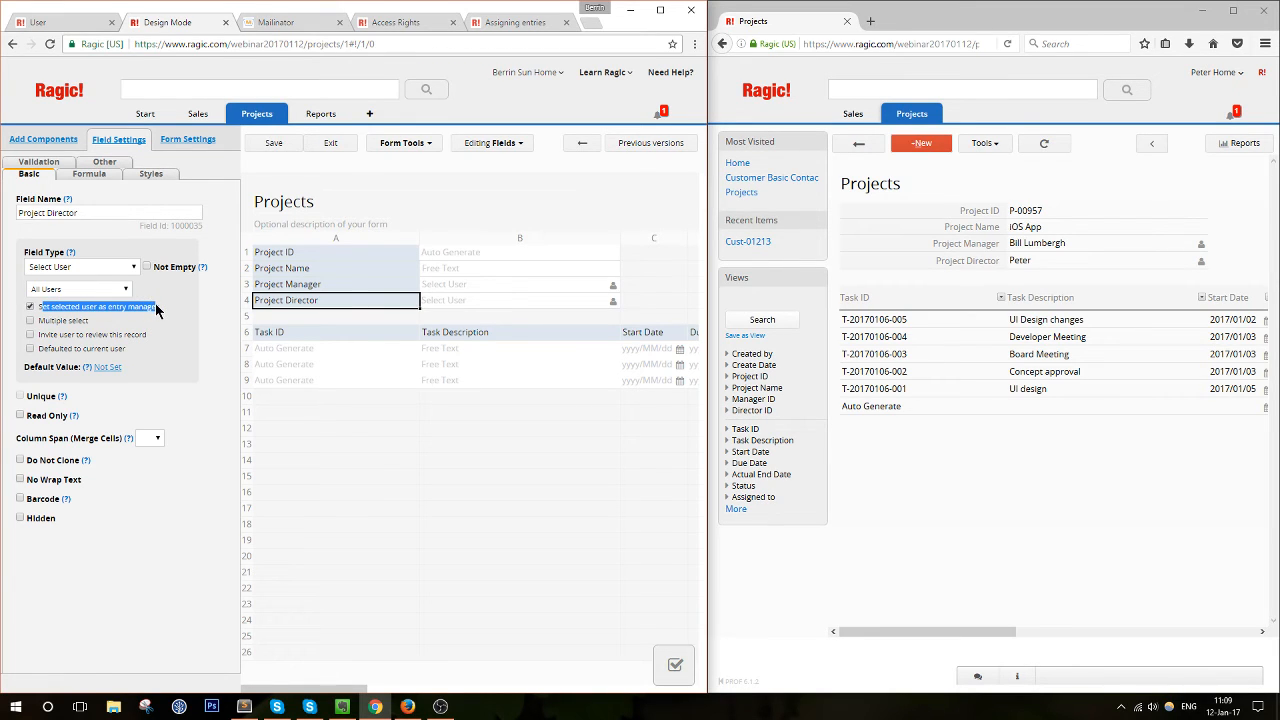
click(156, 311)
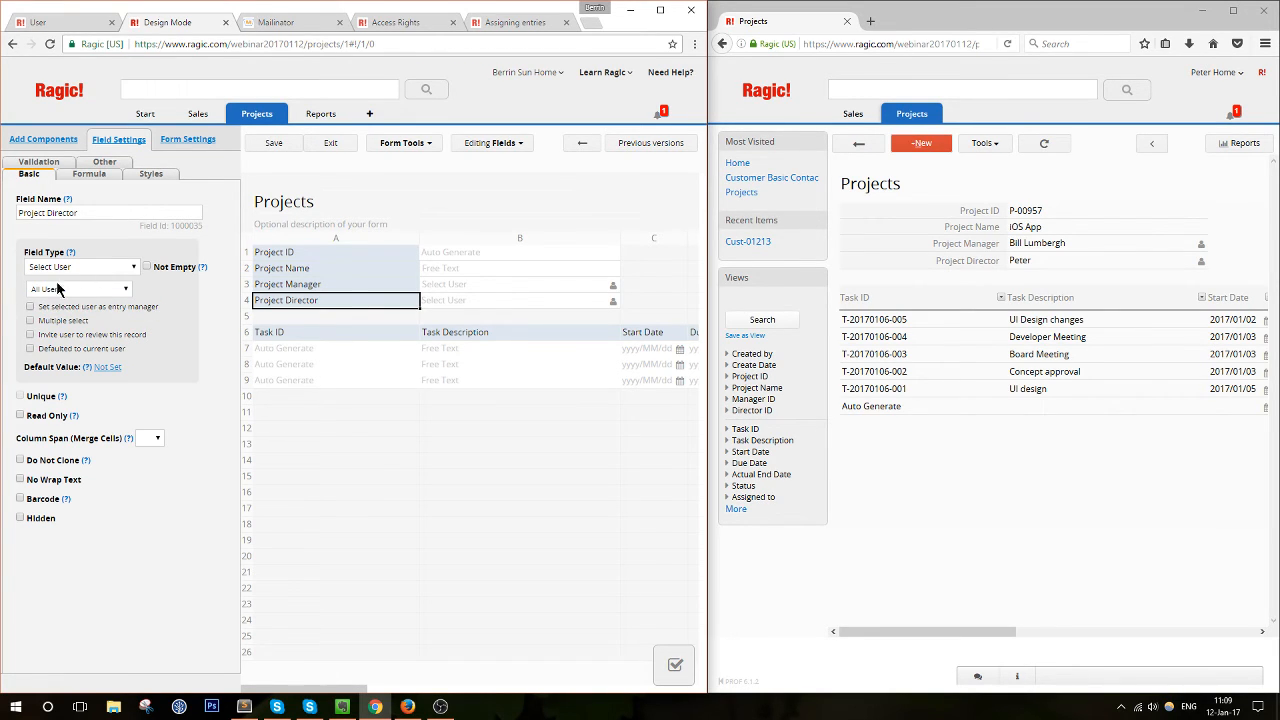
click(30, 307)
click(98, 293)
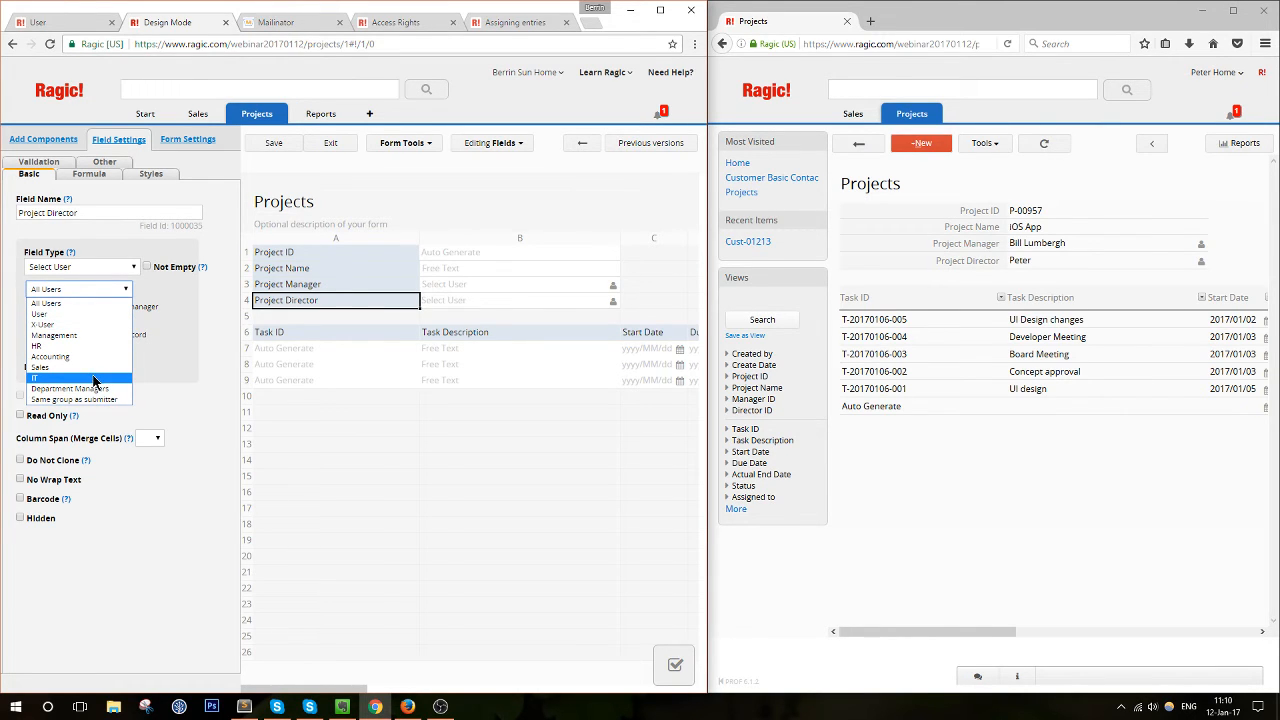
click(208, 341)
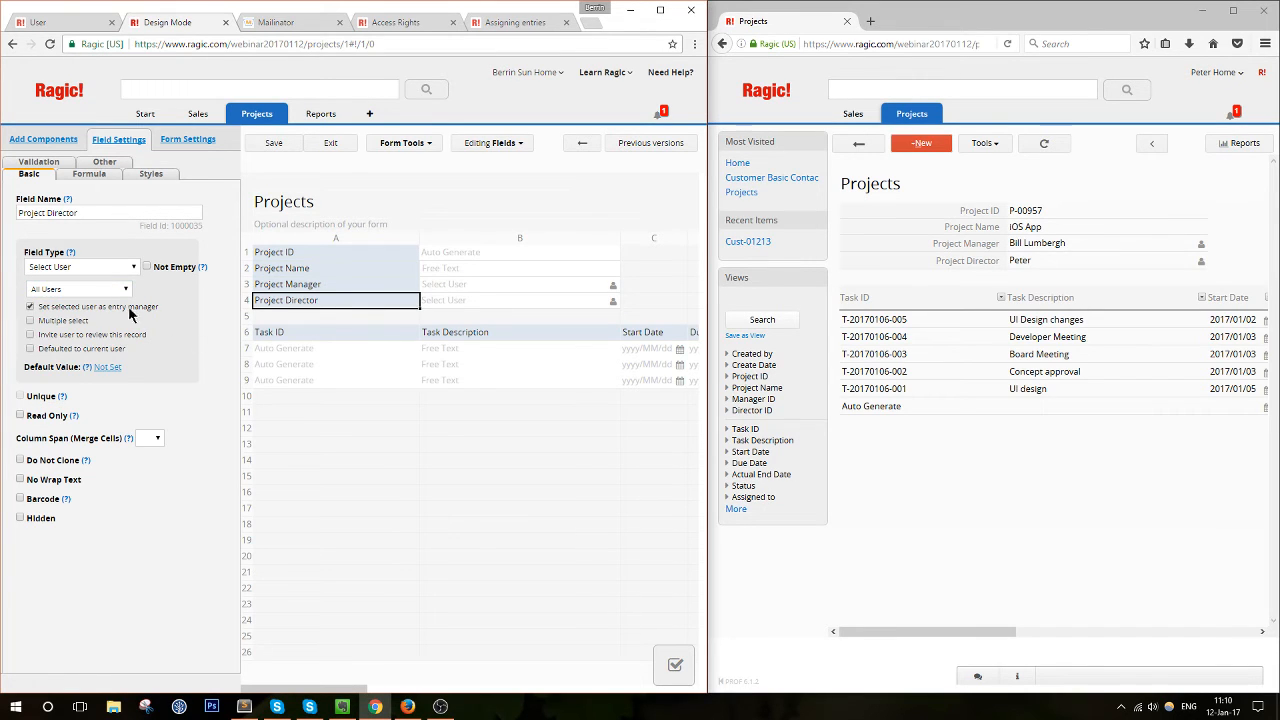
click(331, 146)
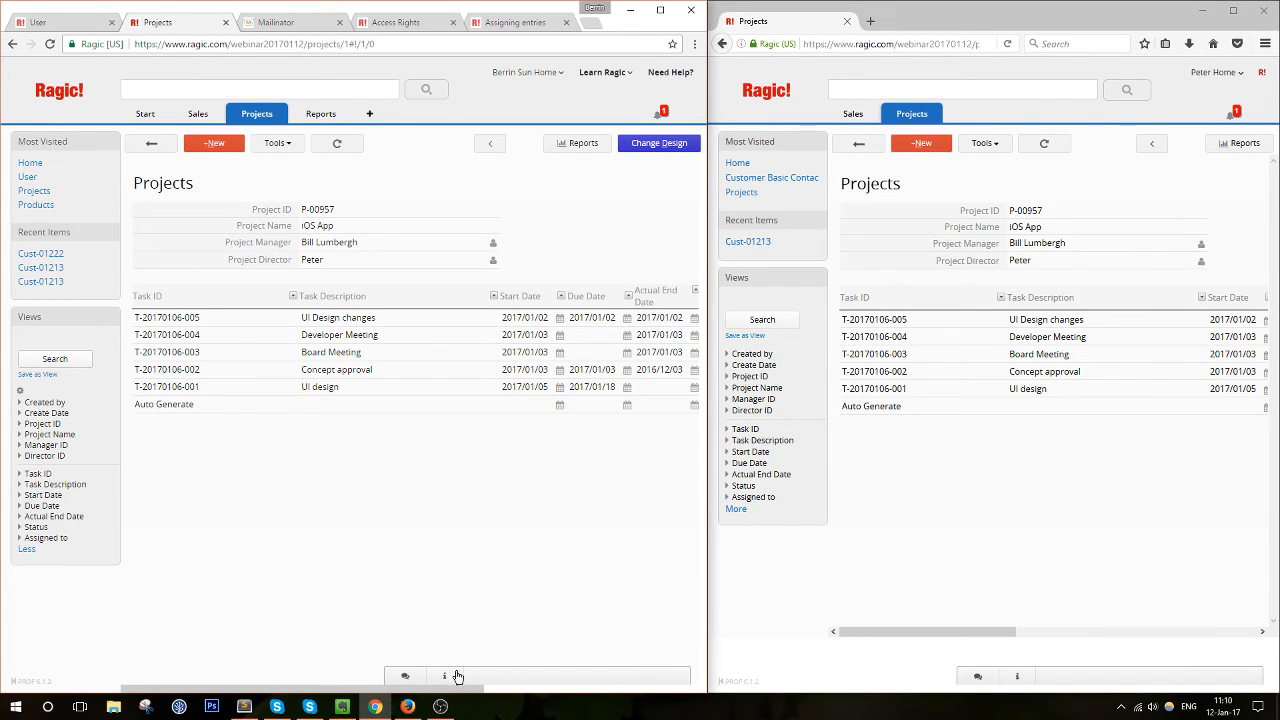
Minimize OBS, return both windows to All Projects, and open Account Setup's list of 4 users
click(445, 708)
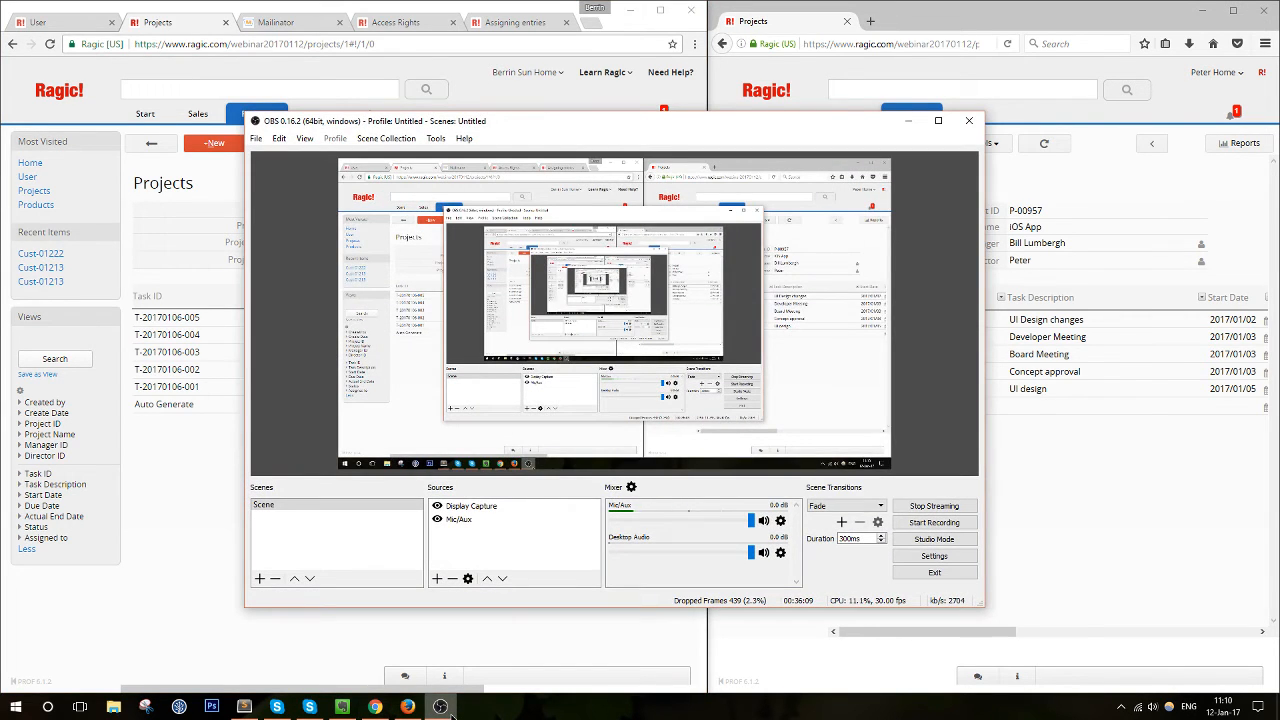
click(442, 707)
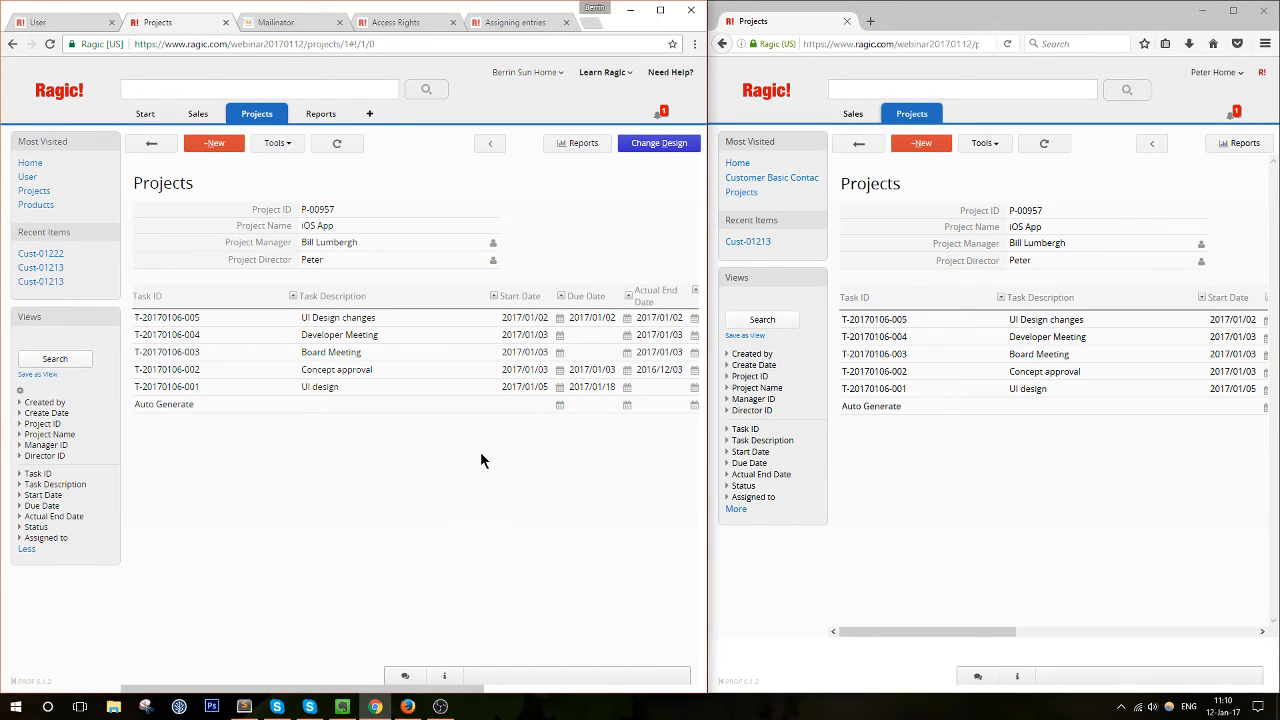
click(151, 143)
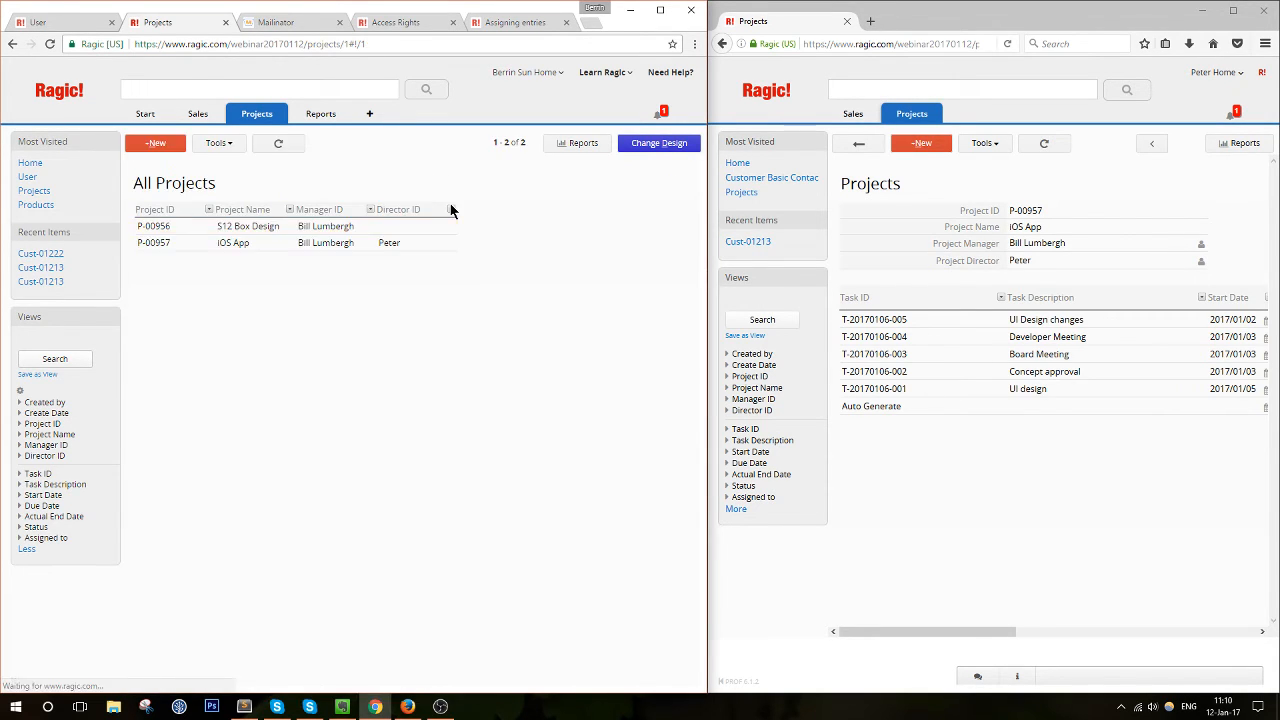
click(848, 142)
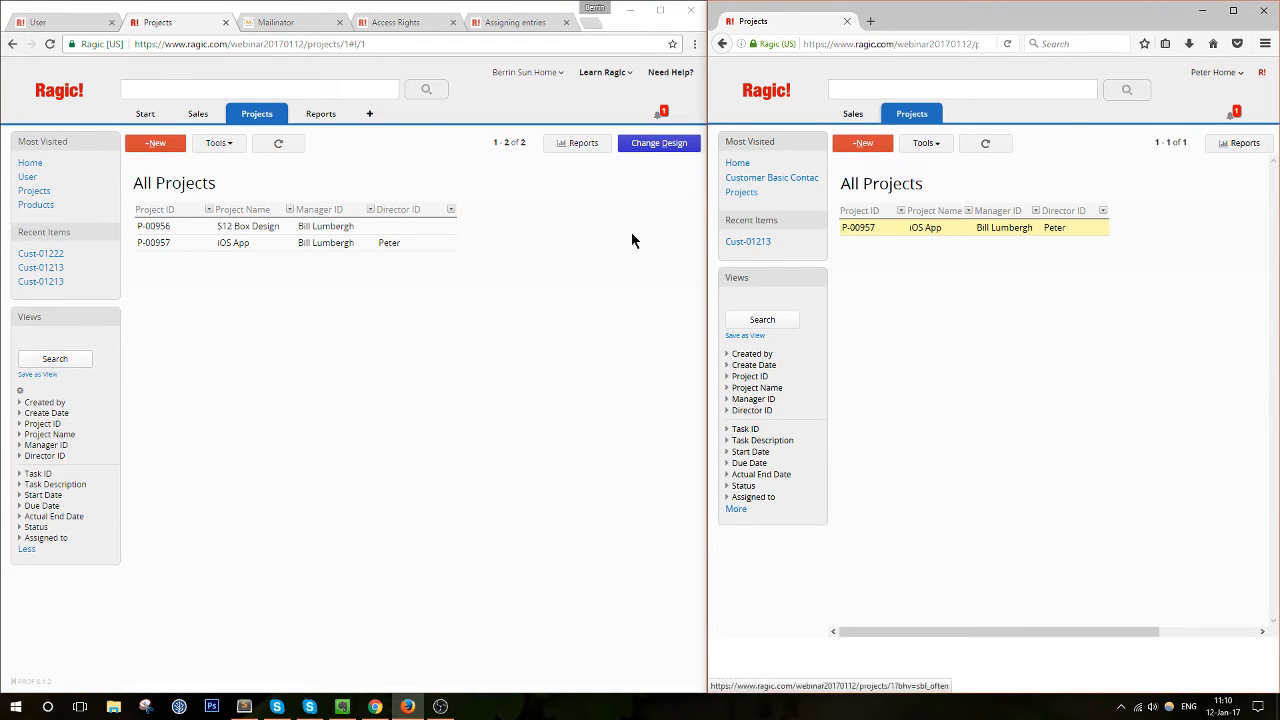
mouse_move(146, 114)
click(177, 181)
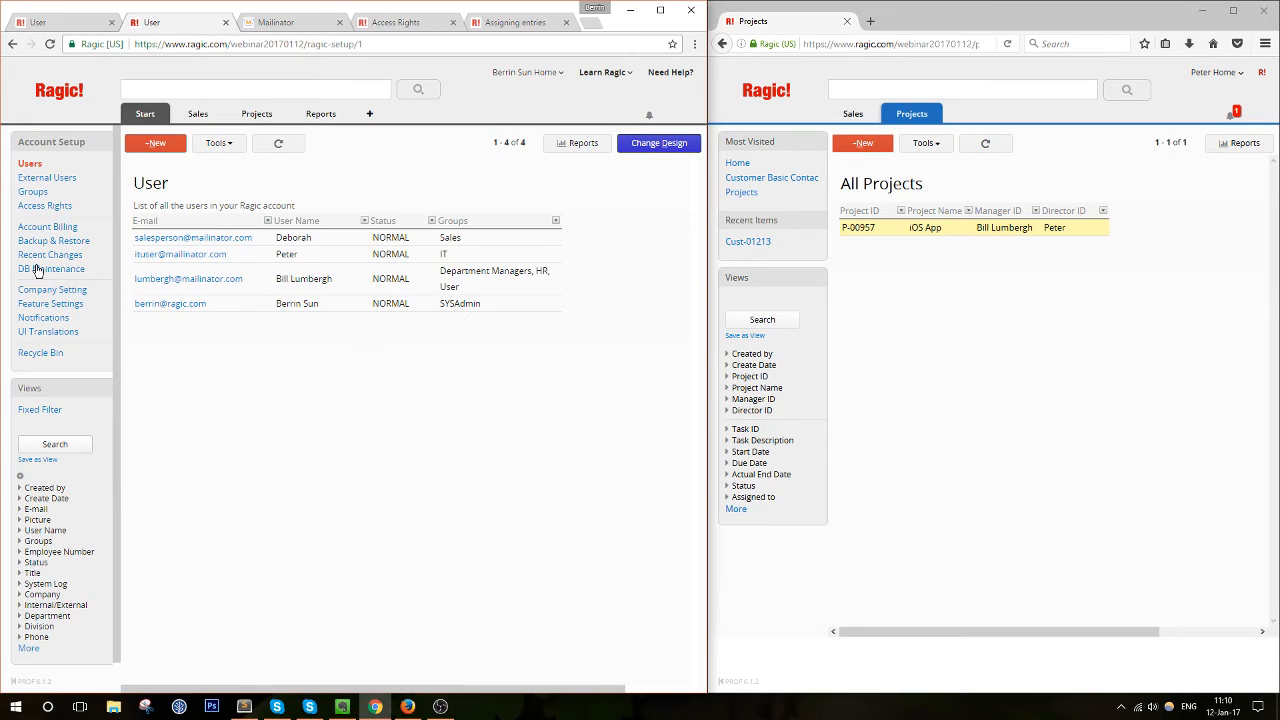
click(50, 182)
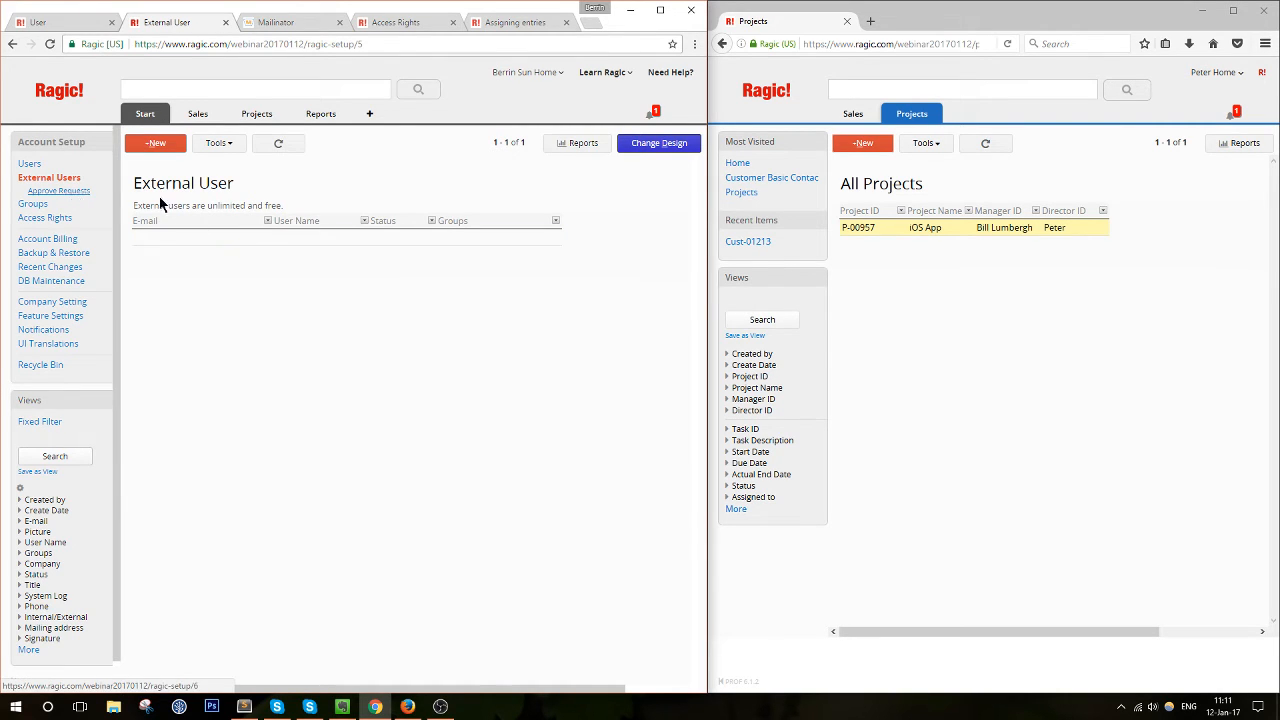
click(211, 241)
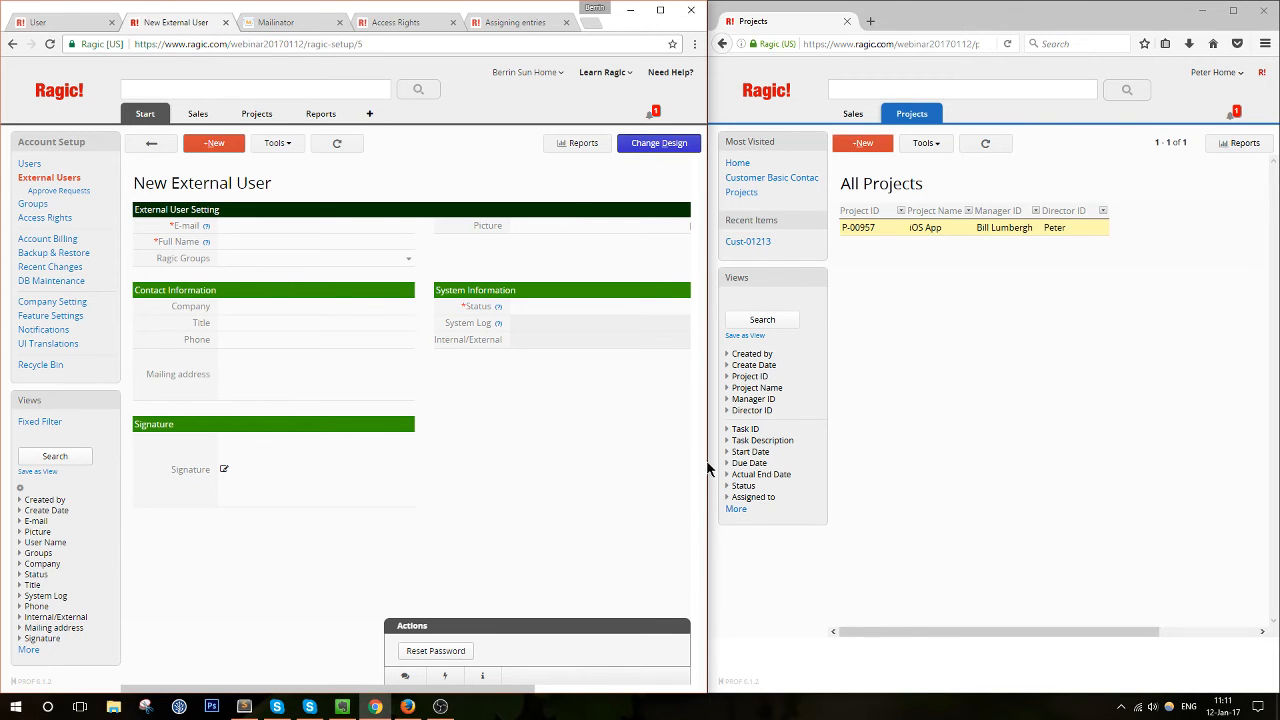
mouse_move(706, 460)
mouse_down()
mouse_move(789, 465)
mouse_move(718, 455)
mouse_up()
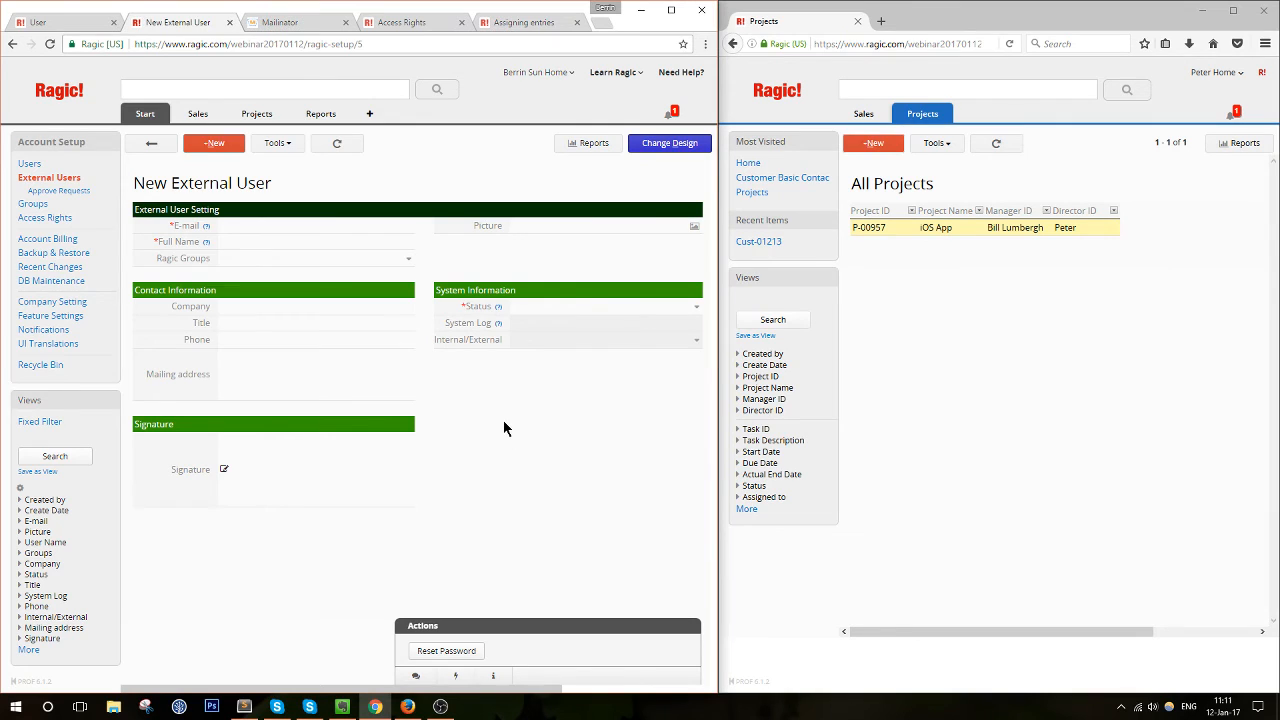
click(152, 143)
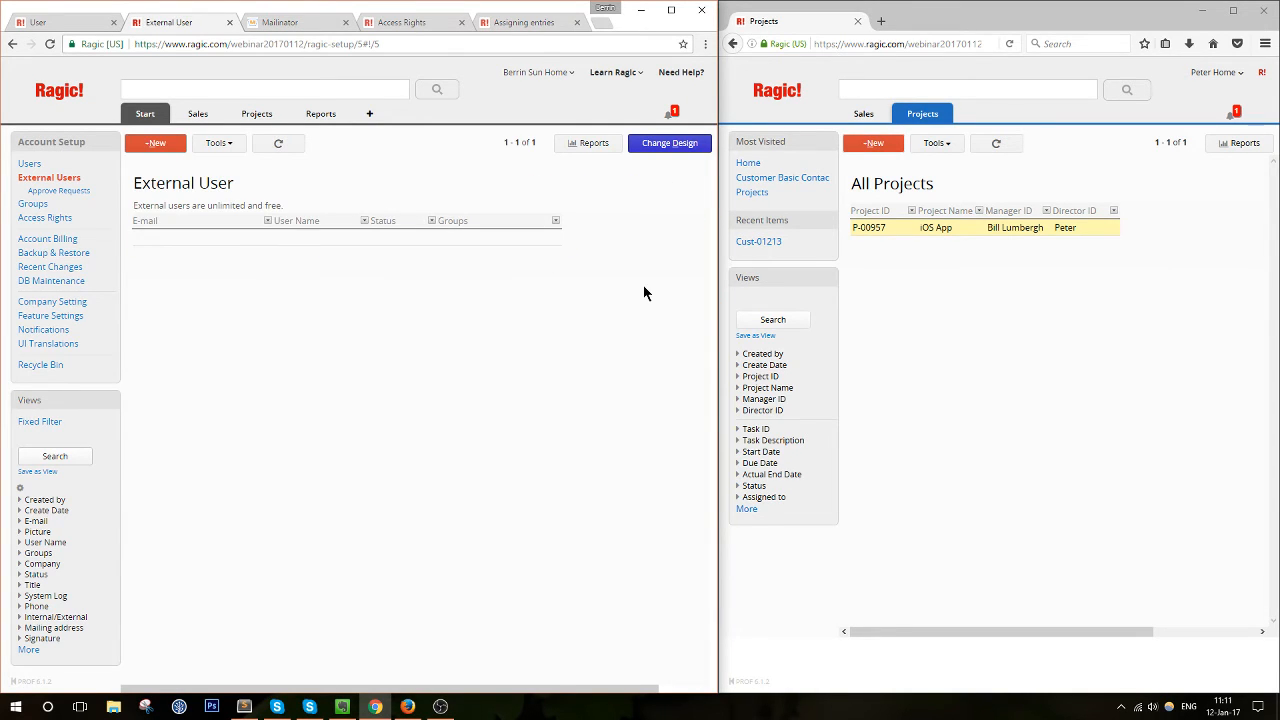
click(40, 191)
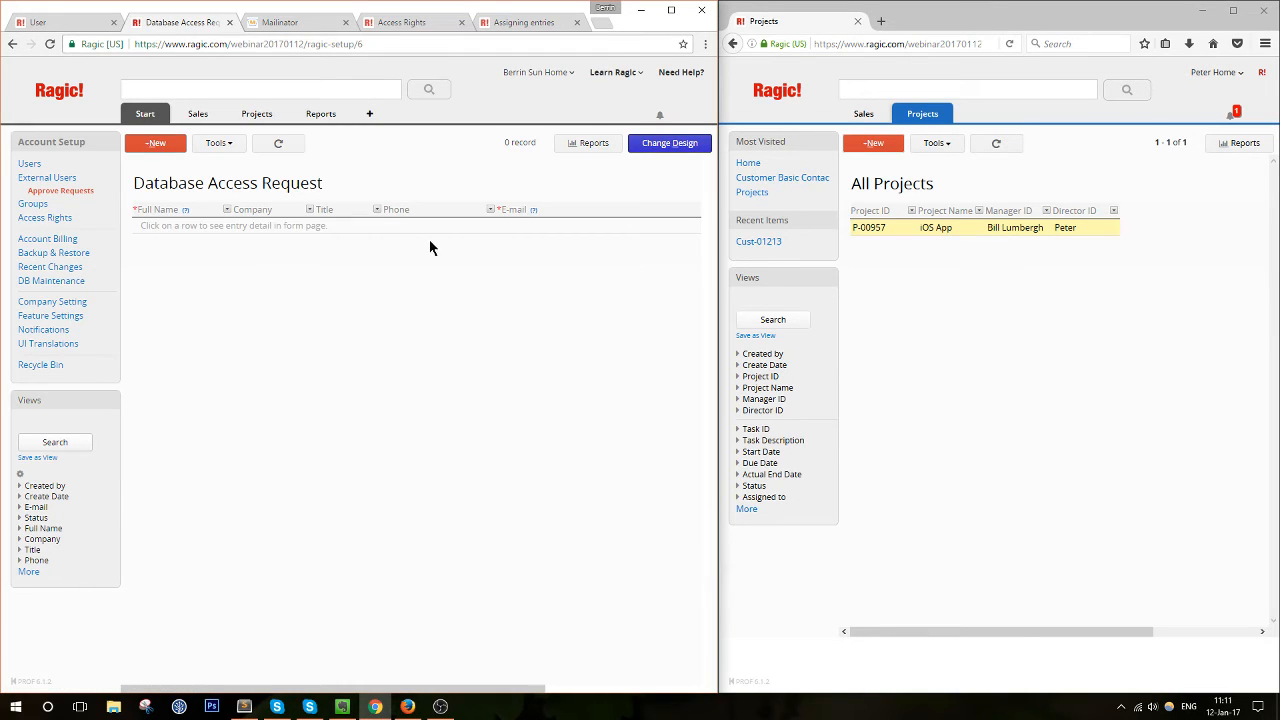
click(47, 177)
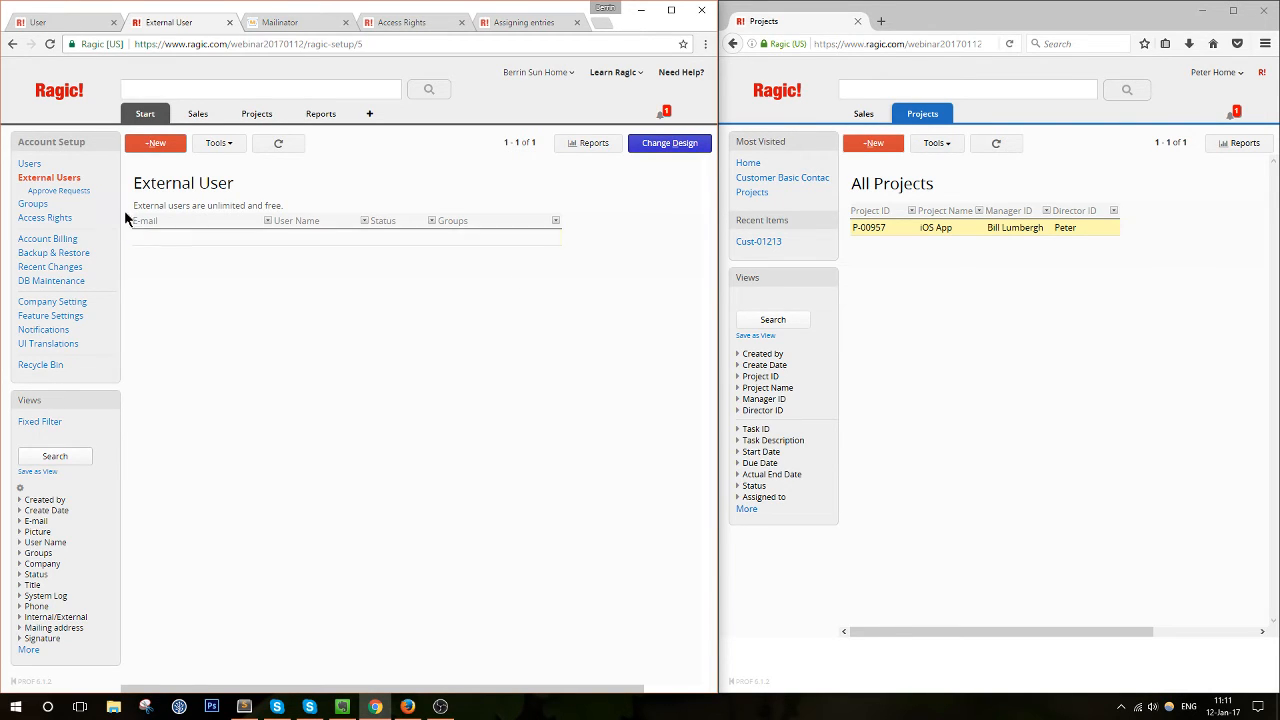
click(30, 164)
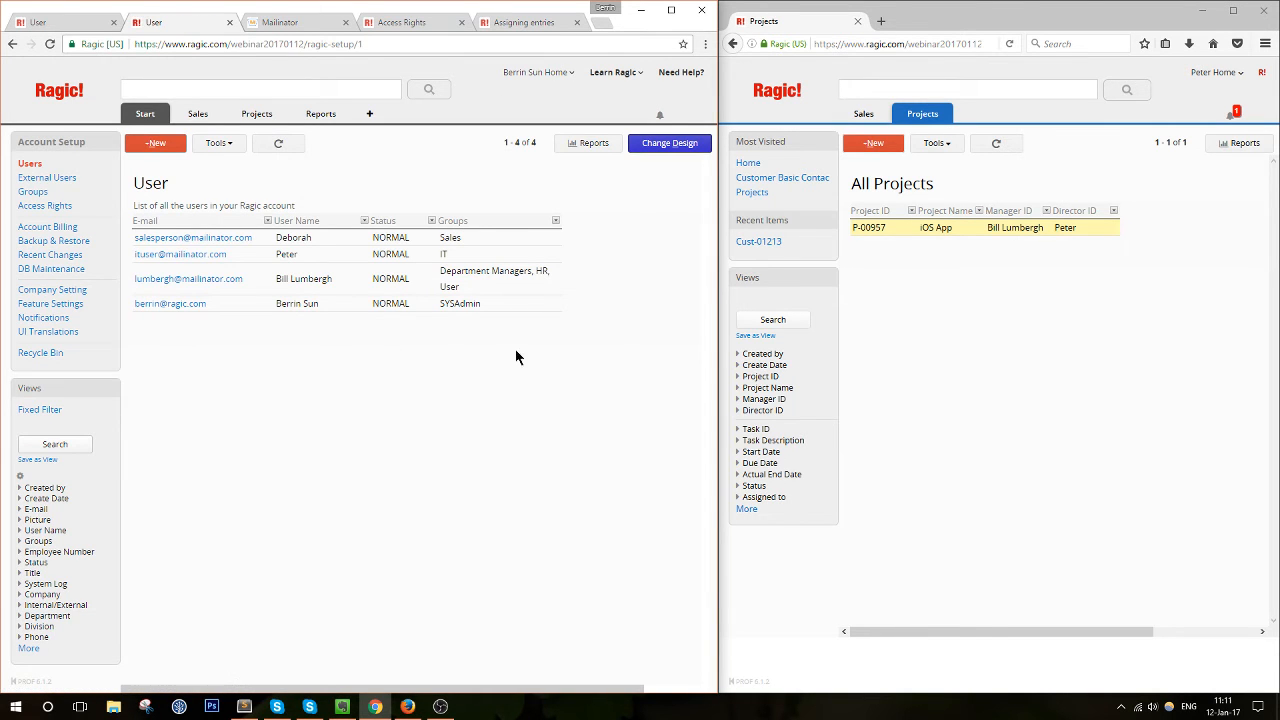
View and close the second user's unread notification about the modified project
click(1230, 116)
click(1230, 116)
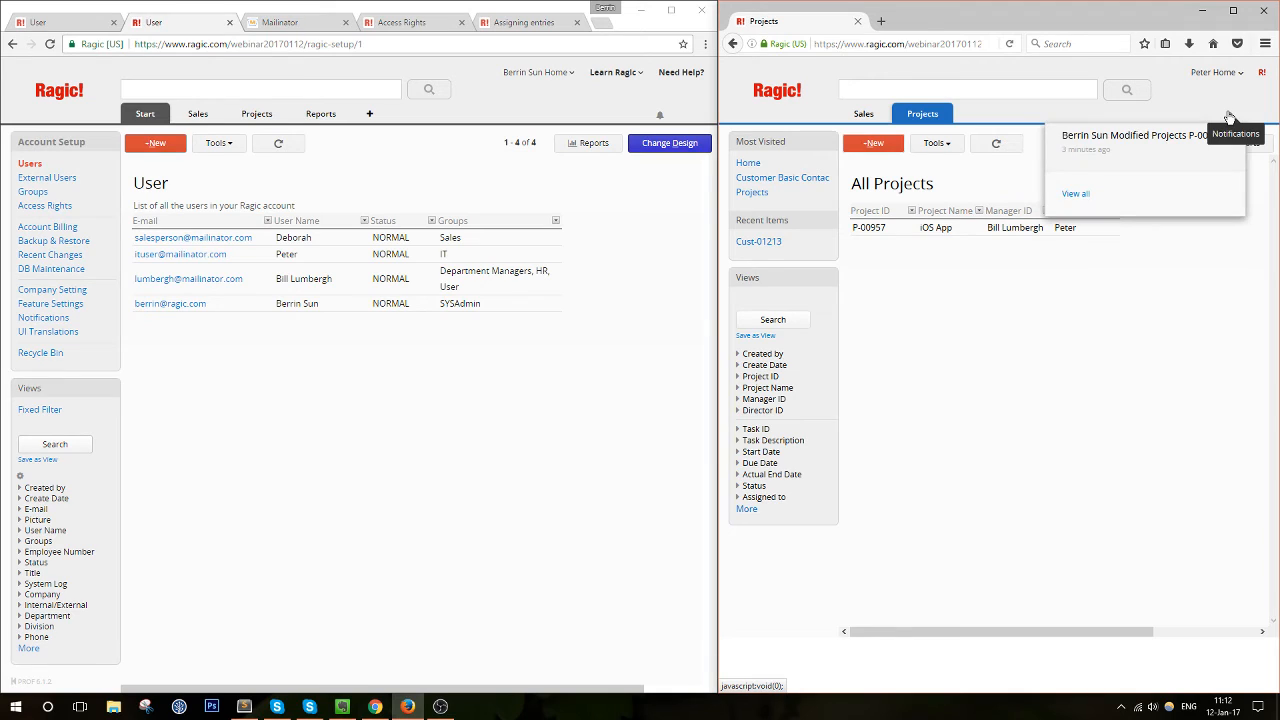
click(1230, 117)
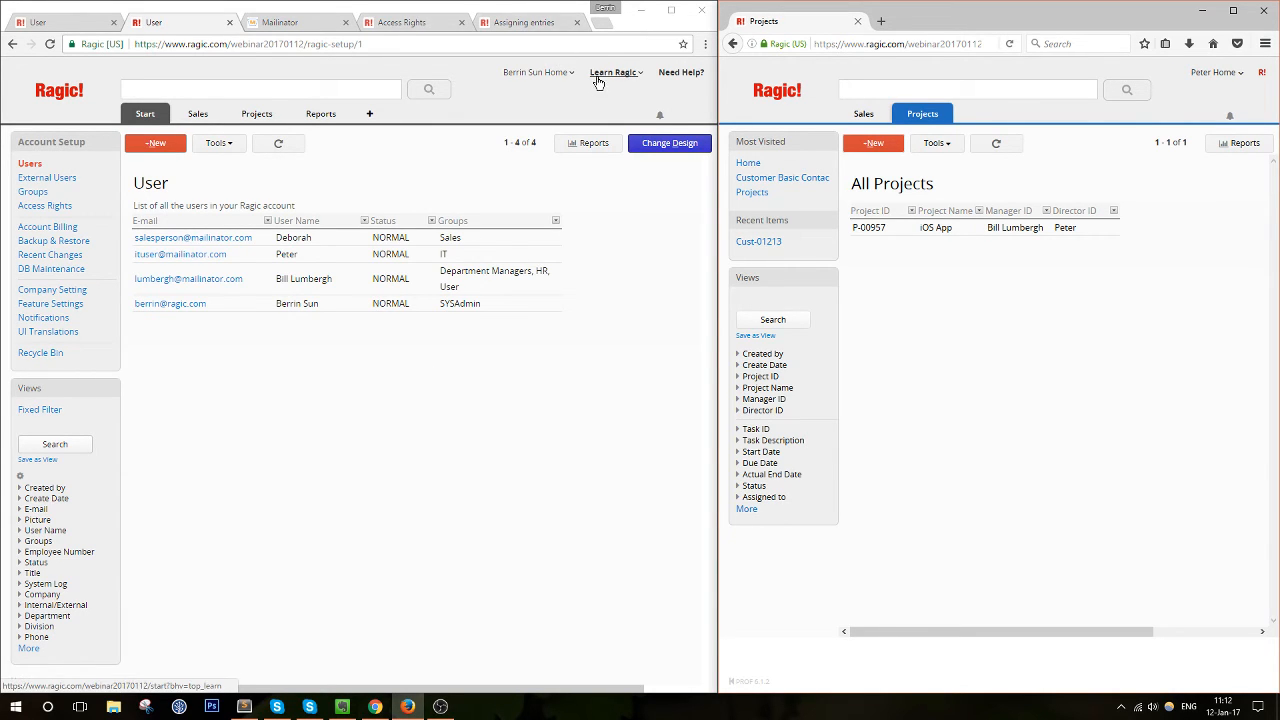
Switch the admin's browser to the Assigning entries help page at Why Assign Entries
mouse_move(600, 79)
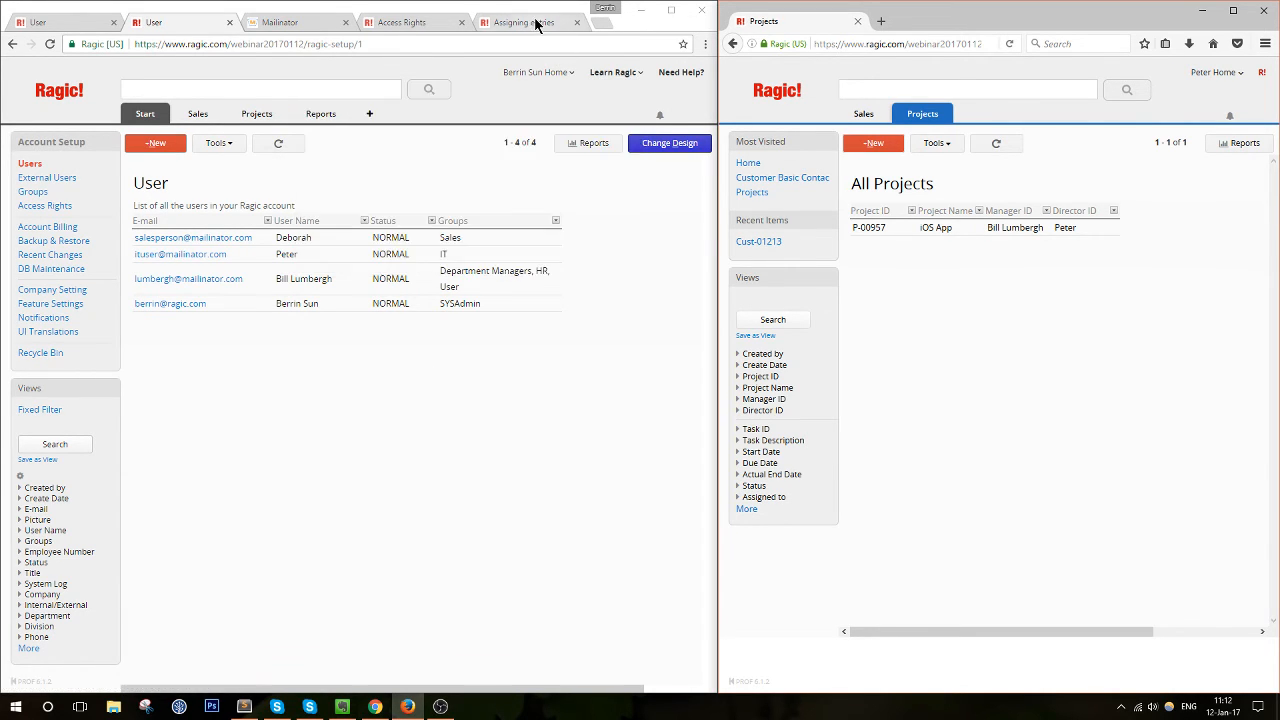
click(528, 22)
scroll(378, 231, up, 15)
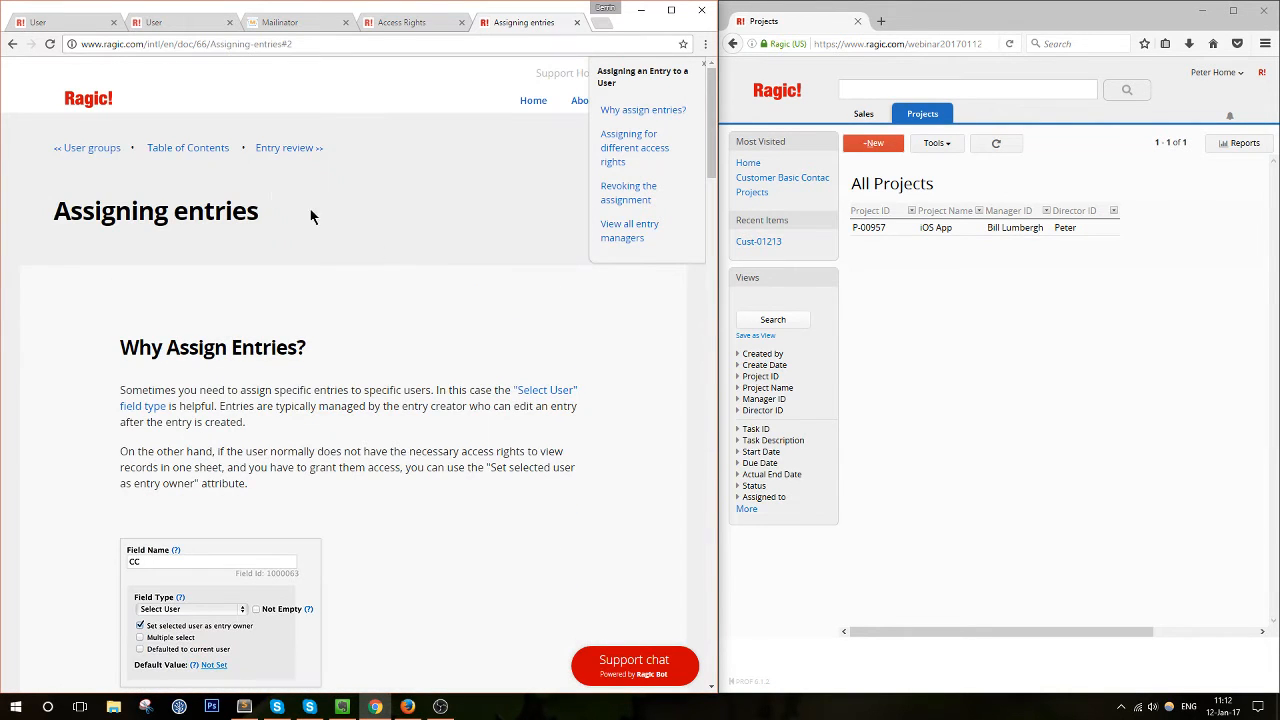
Read the External users help page, highlighting its three restrictions, then close that tab
click(212, 151)
scroll(415, 449, down, 1)
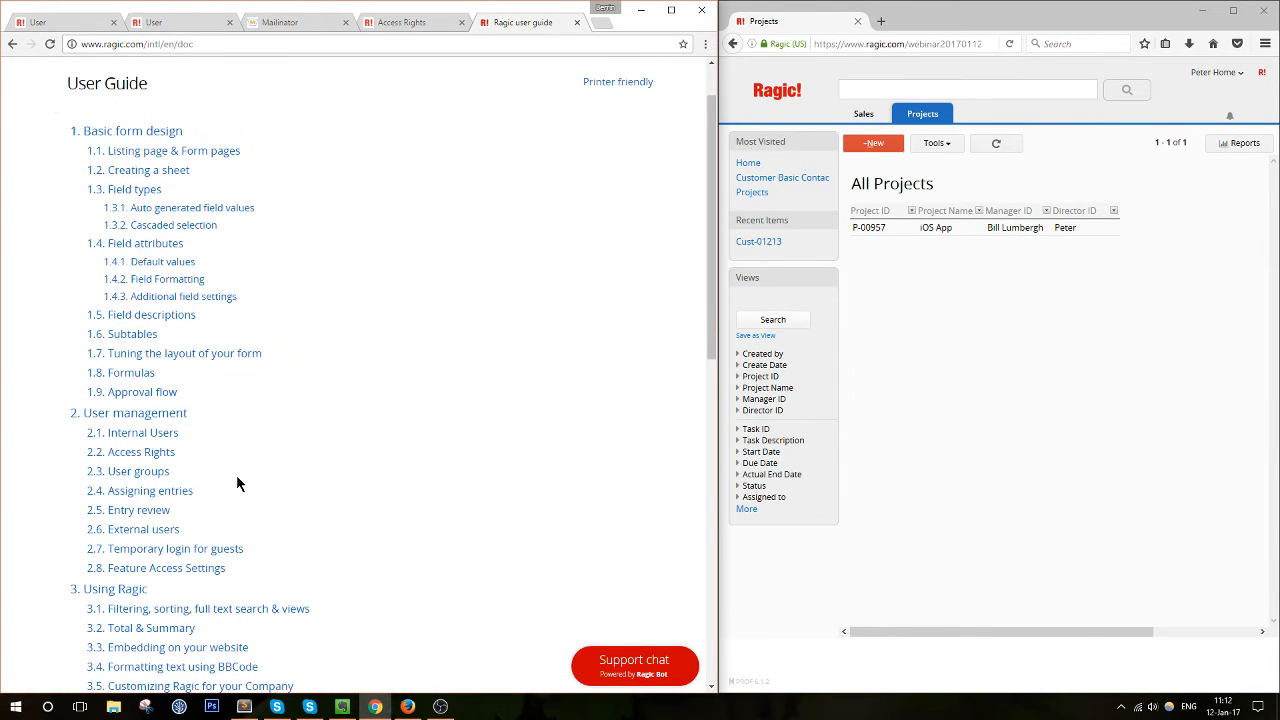
click(135, 531)
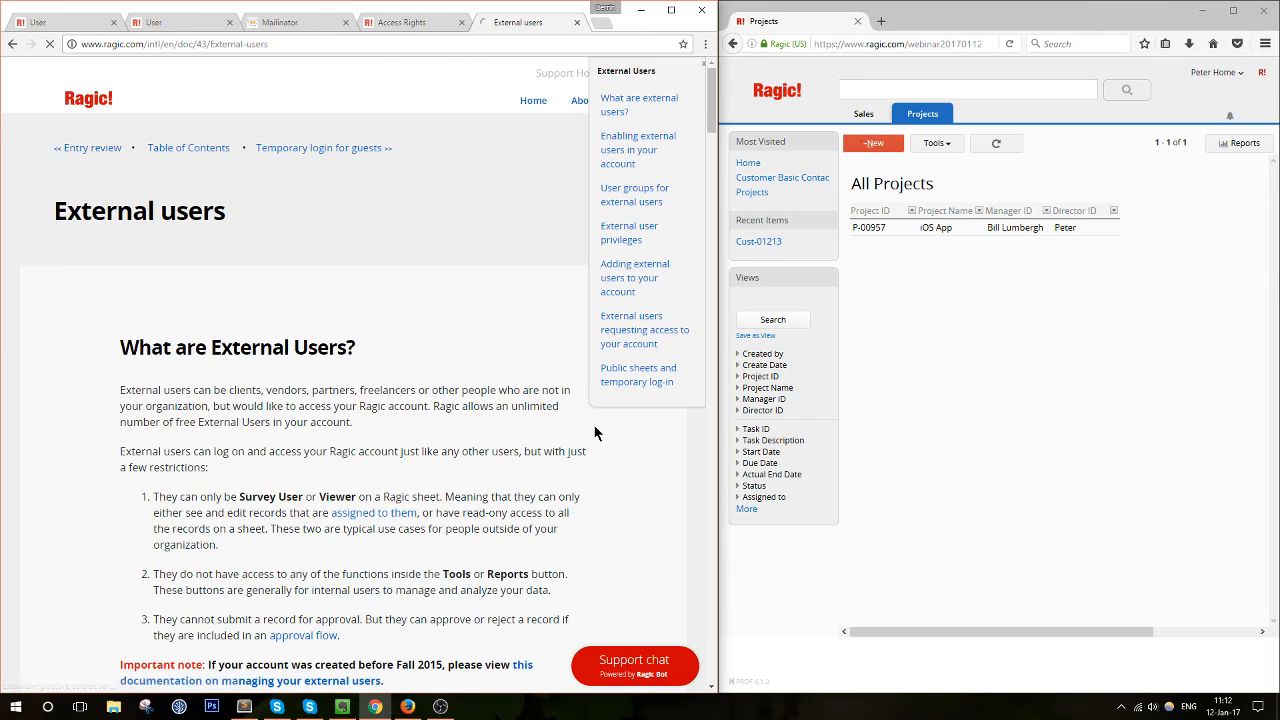
scroll(594, 432, down, 3)
scroll(586, 437, up, 1)
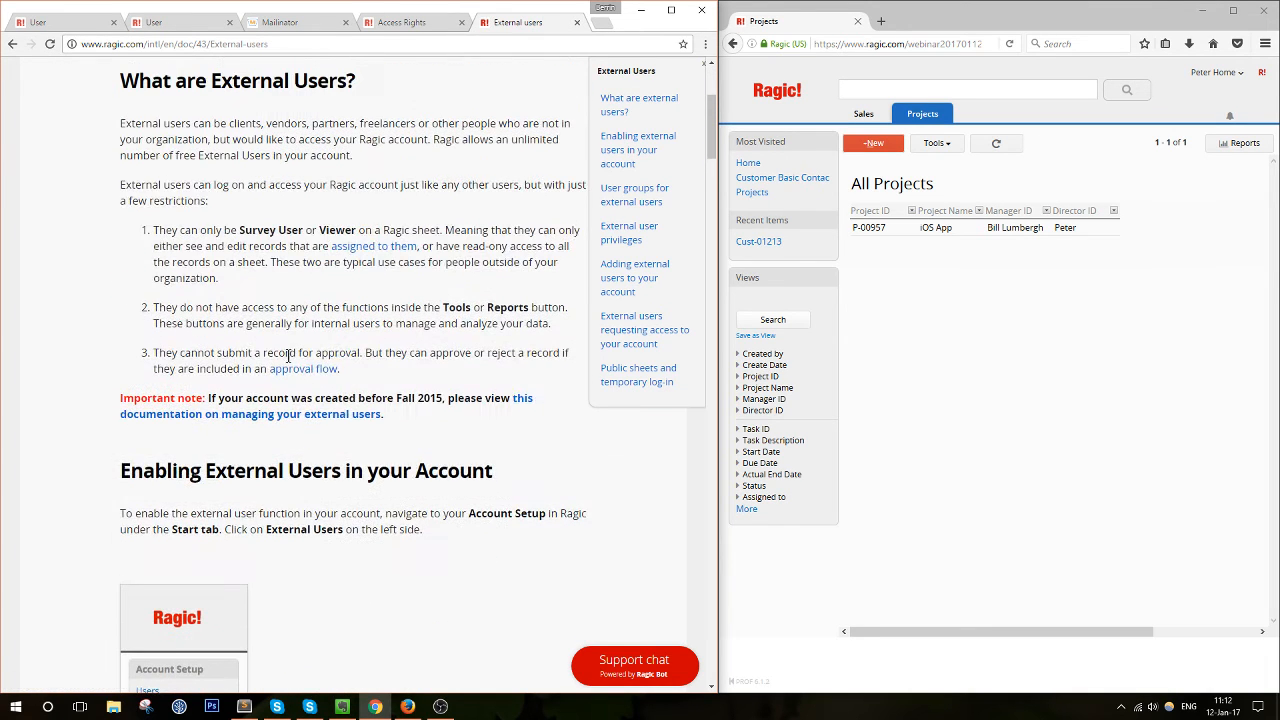
drag(153, 230, 459, 366)
click(459, 368)
scroll(459, 374, down, 3)
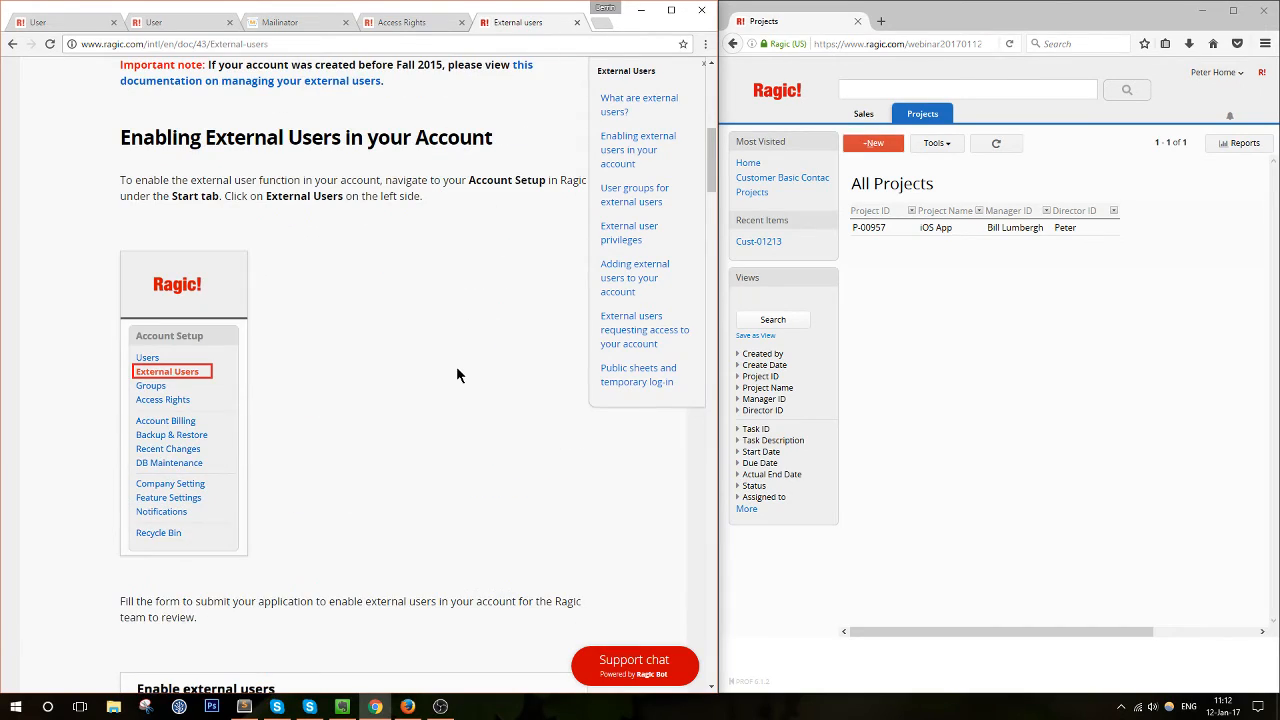
scroll(456, 375, down, 5)
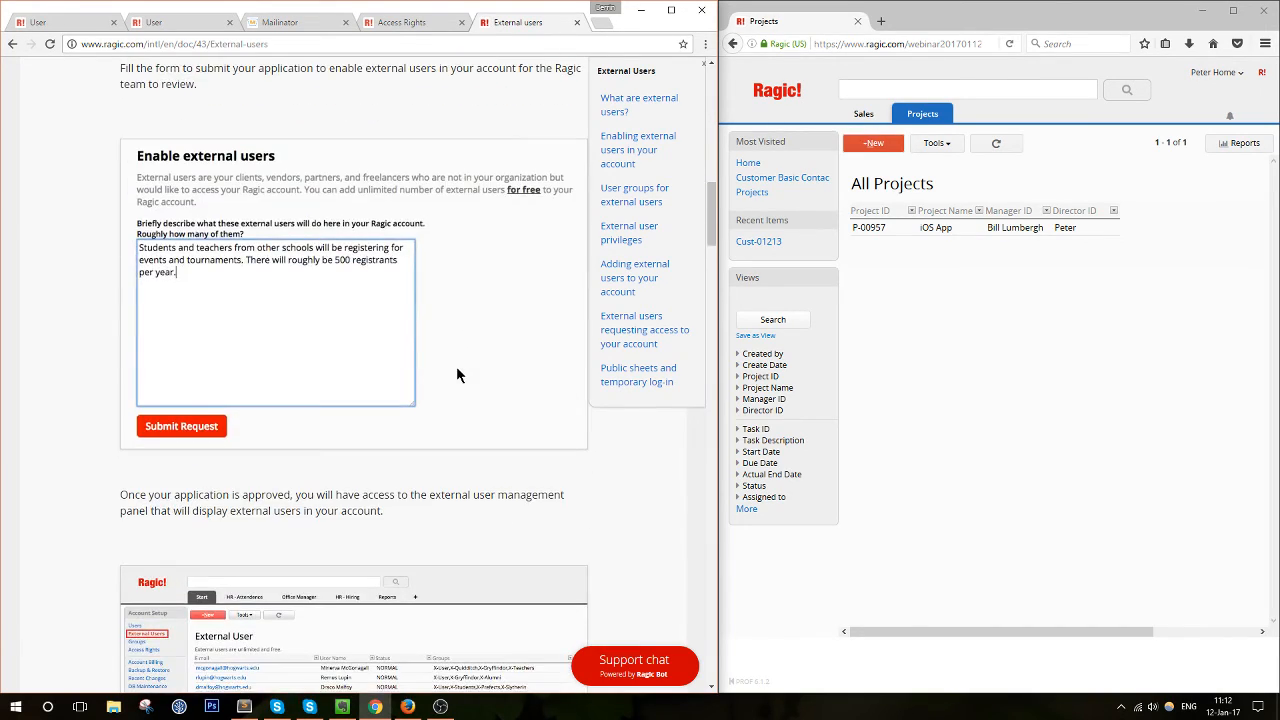
scroll(459, 375, up, 8)
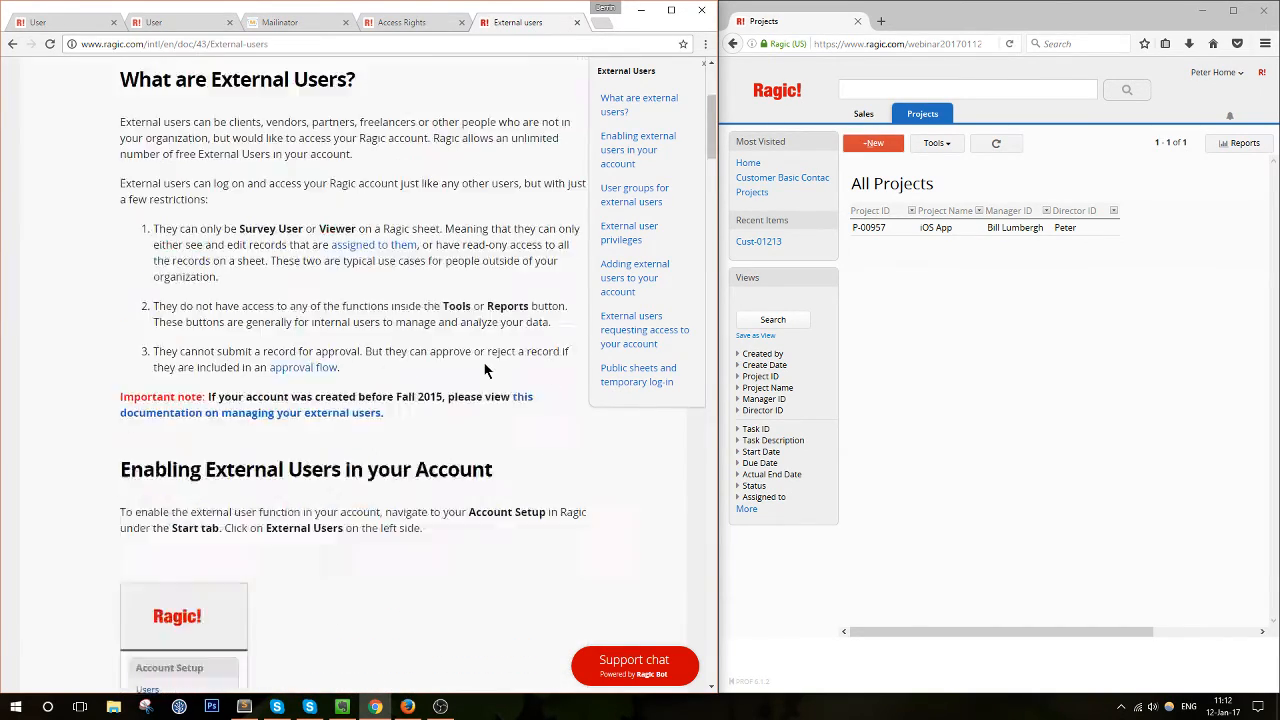
scroll(485, 368, down, 10)
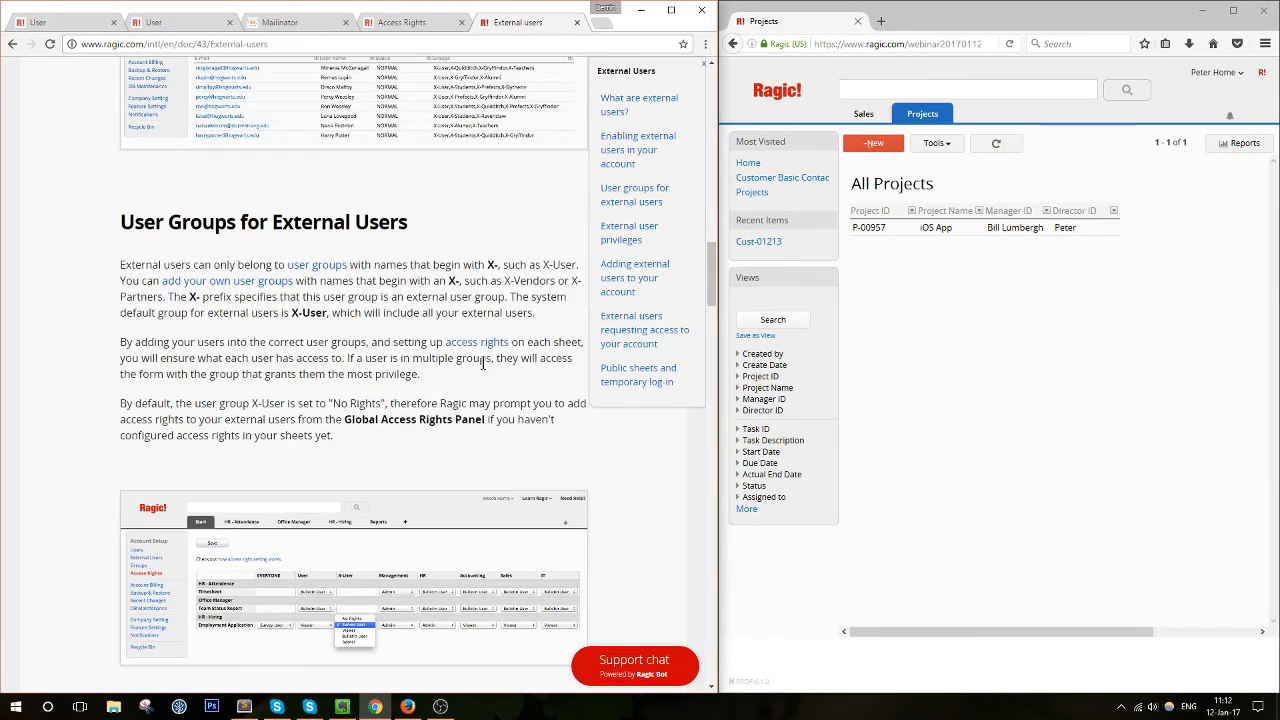
scroll(482, 364, up, 12)
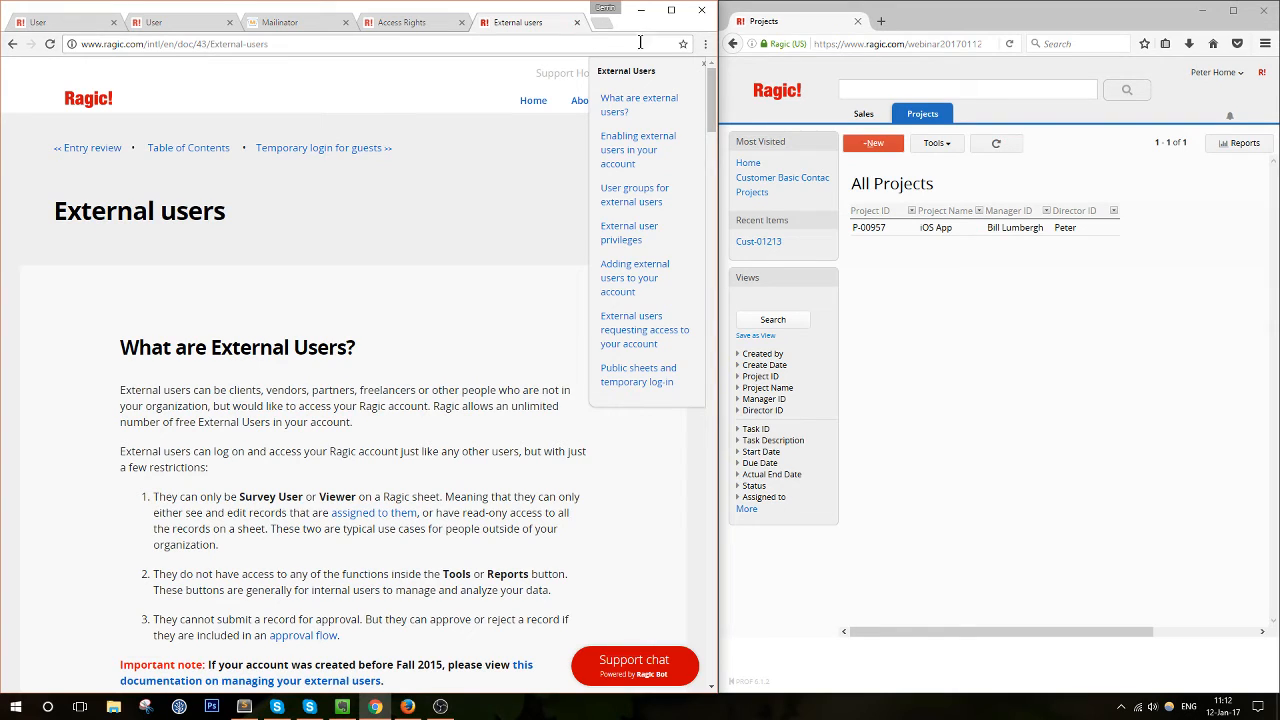
click(577, 23)
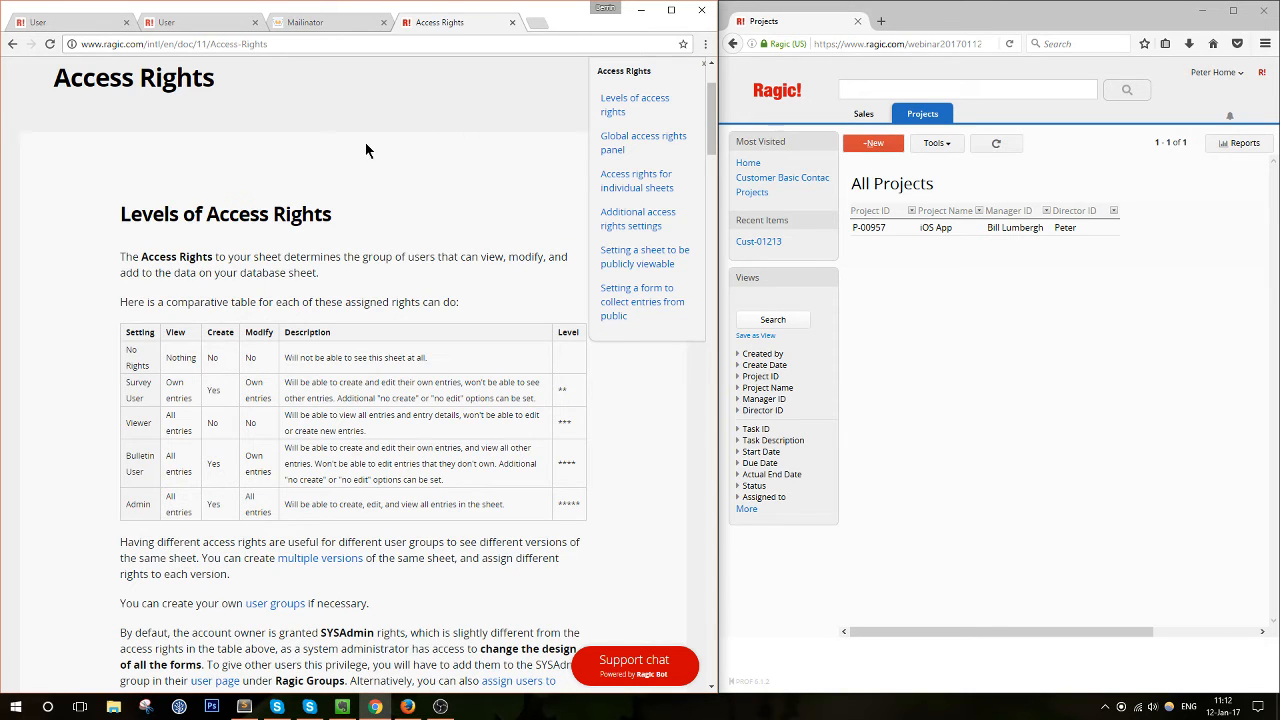
Open the Temporary login for guests help page and reopen P-00957 in the second user's window
scroll(366, 150, up, 2)
click(196, 148)
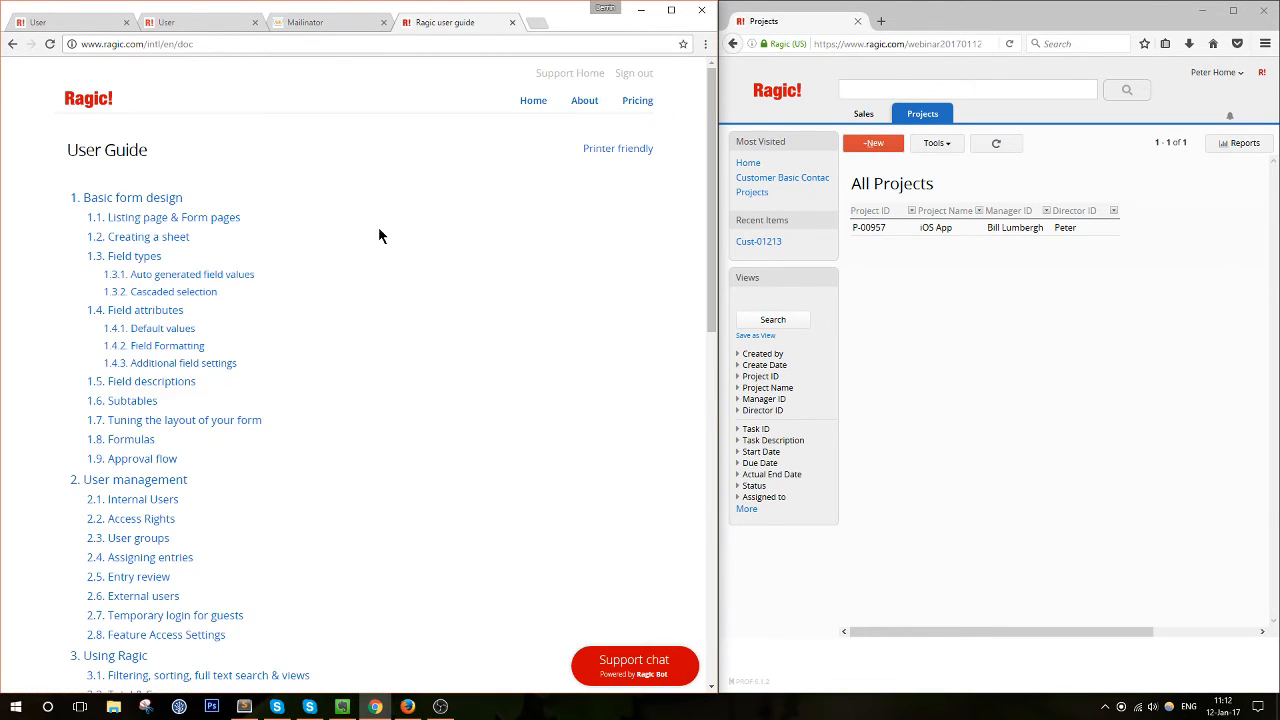
scroll(414, 300, down, 3)
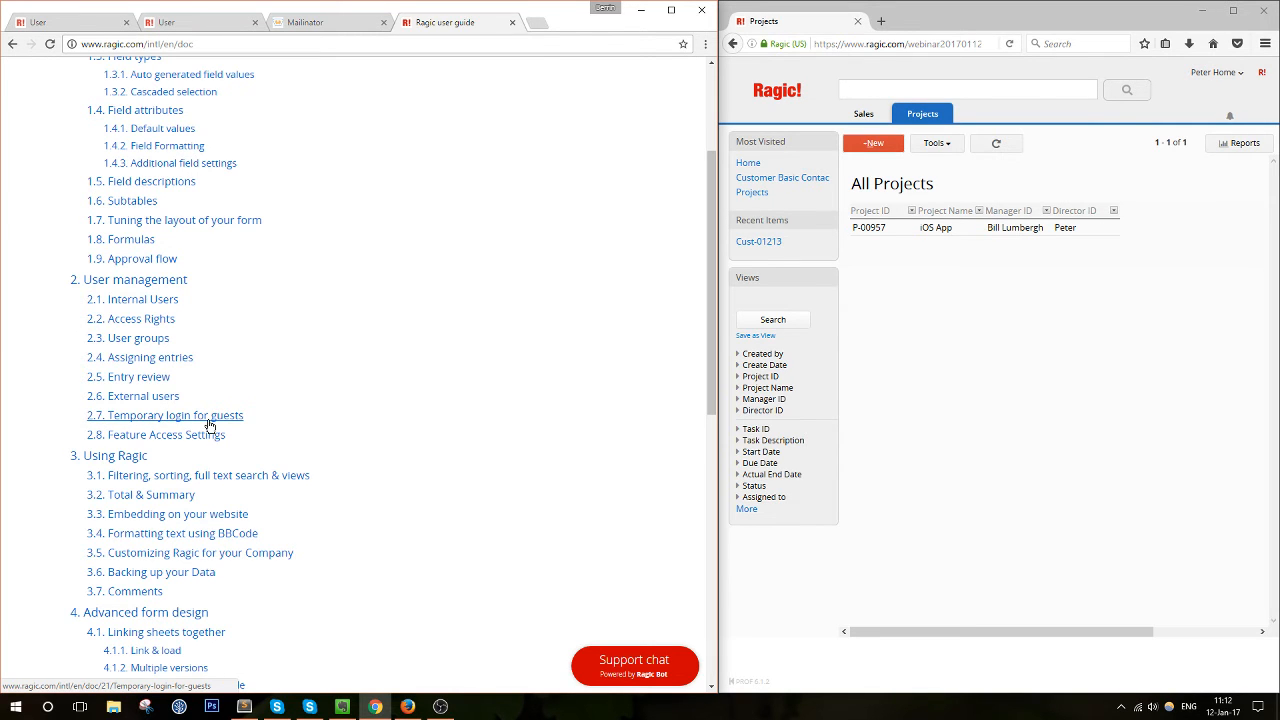
scroll(312, 424, up, 2)
scroll(312, 424, down, 1)
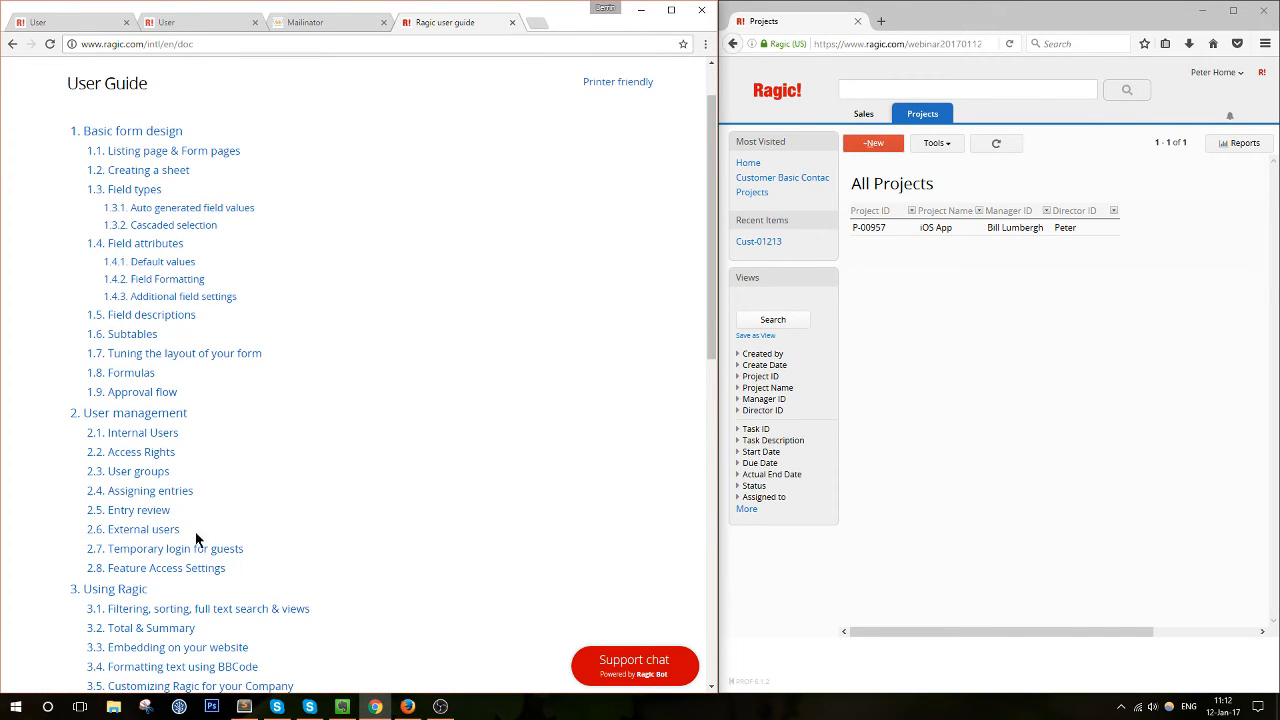
click(185, 552)
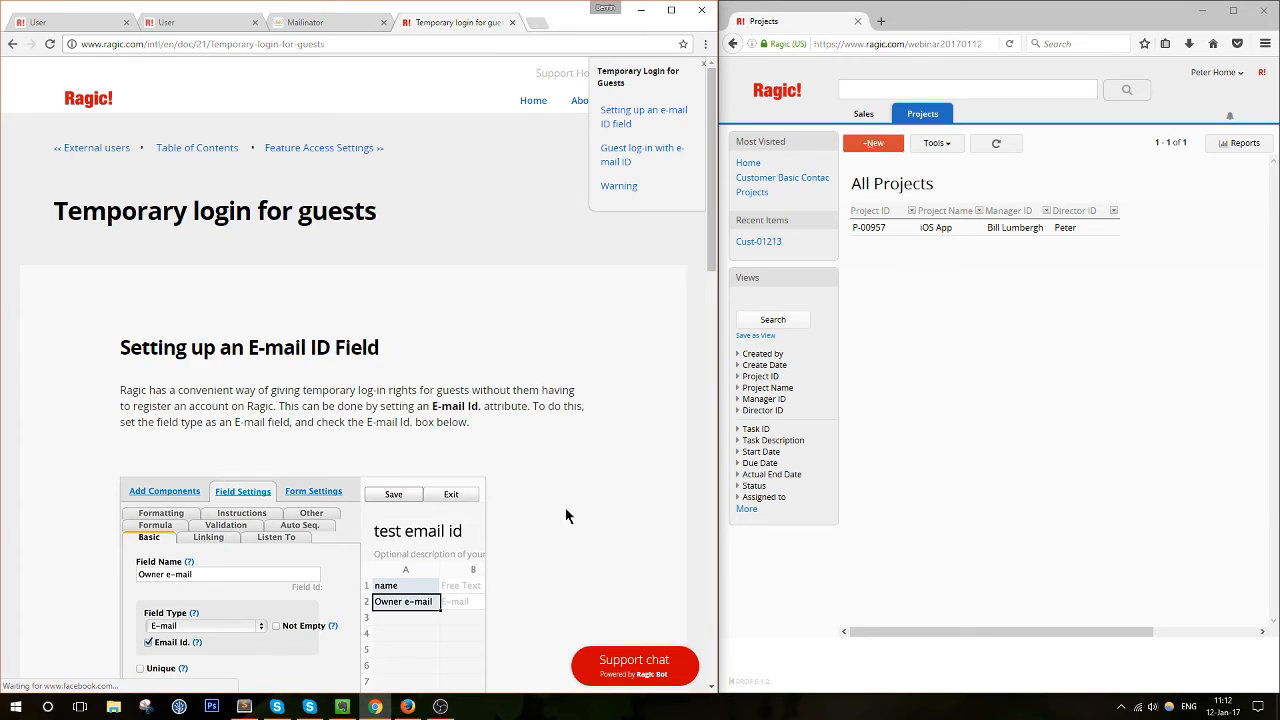
scroll(565, 507, down, 1)
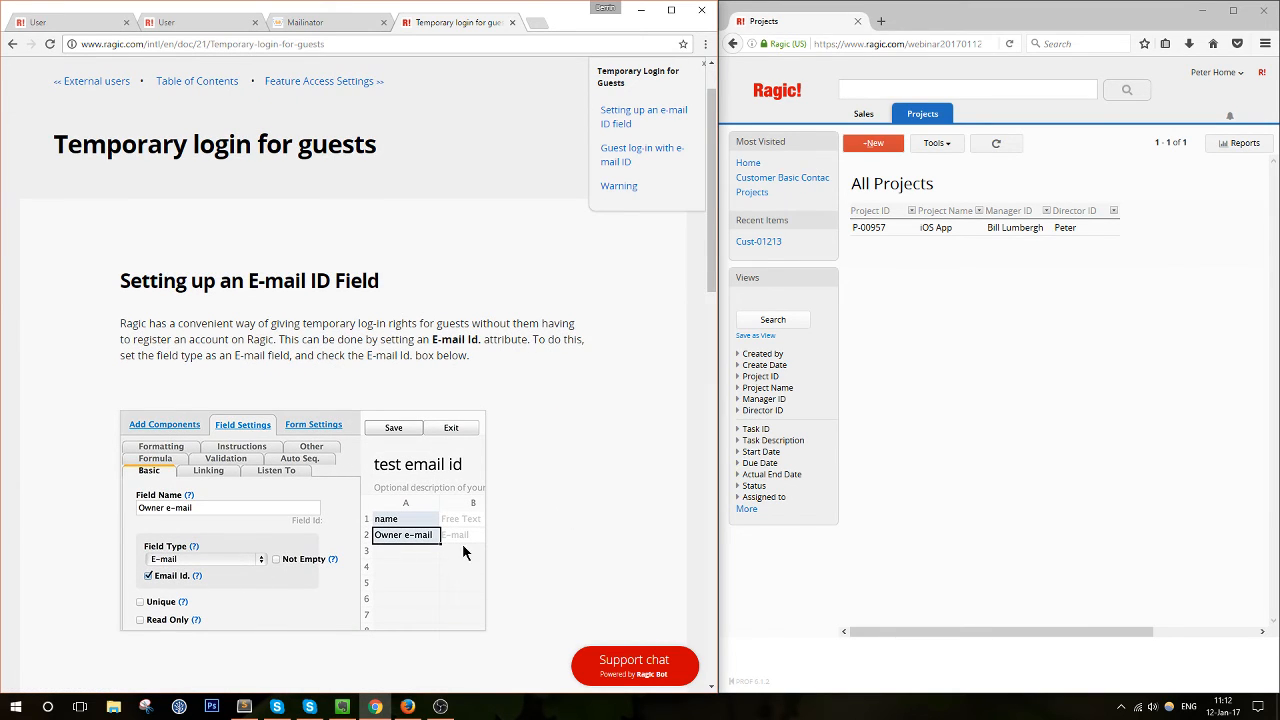
click(988, 227)
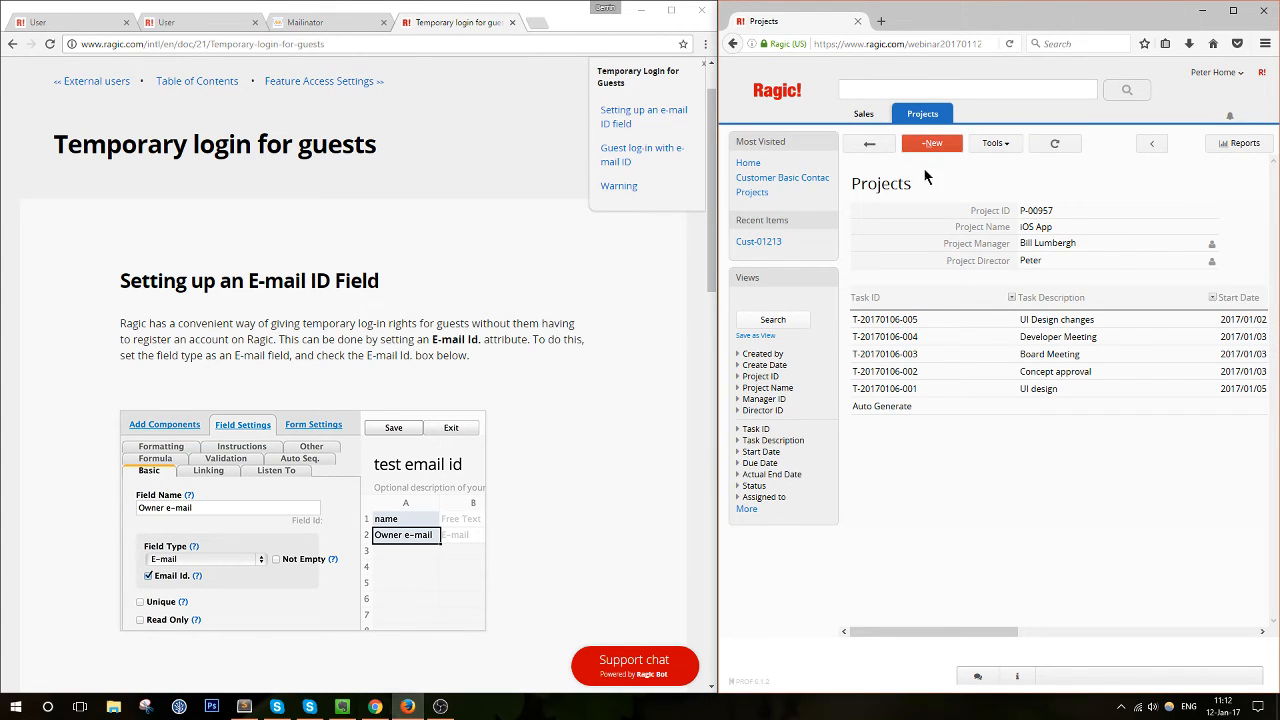
Open the S12 Box Design project record and enter the Projects form design mode
click(92, 20)
mouse_move(251, 114)
click(265, 142)
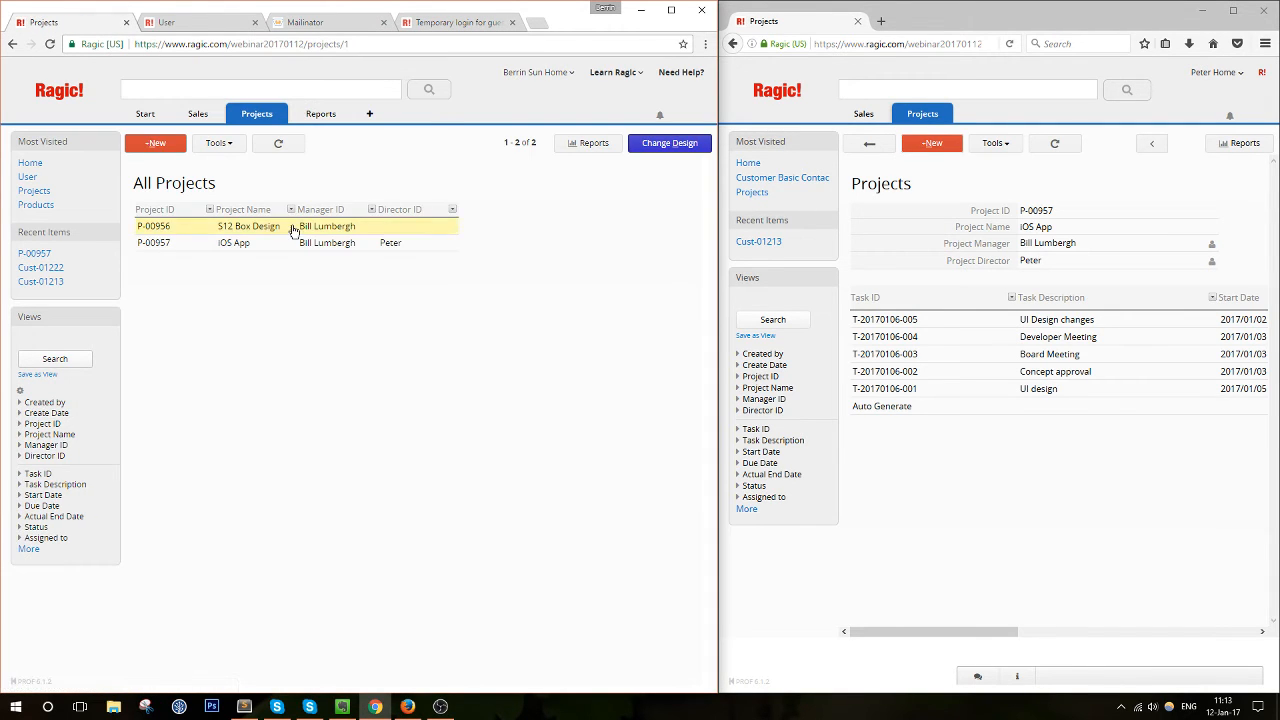
click(293, 230)
click(670, 142)
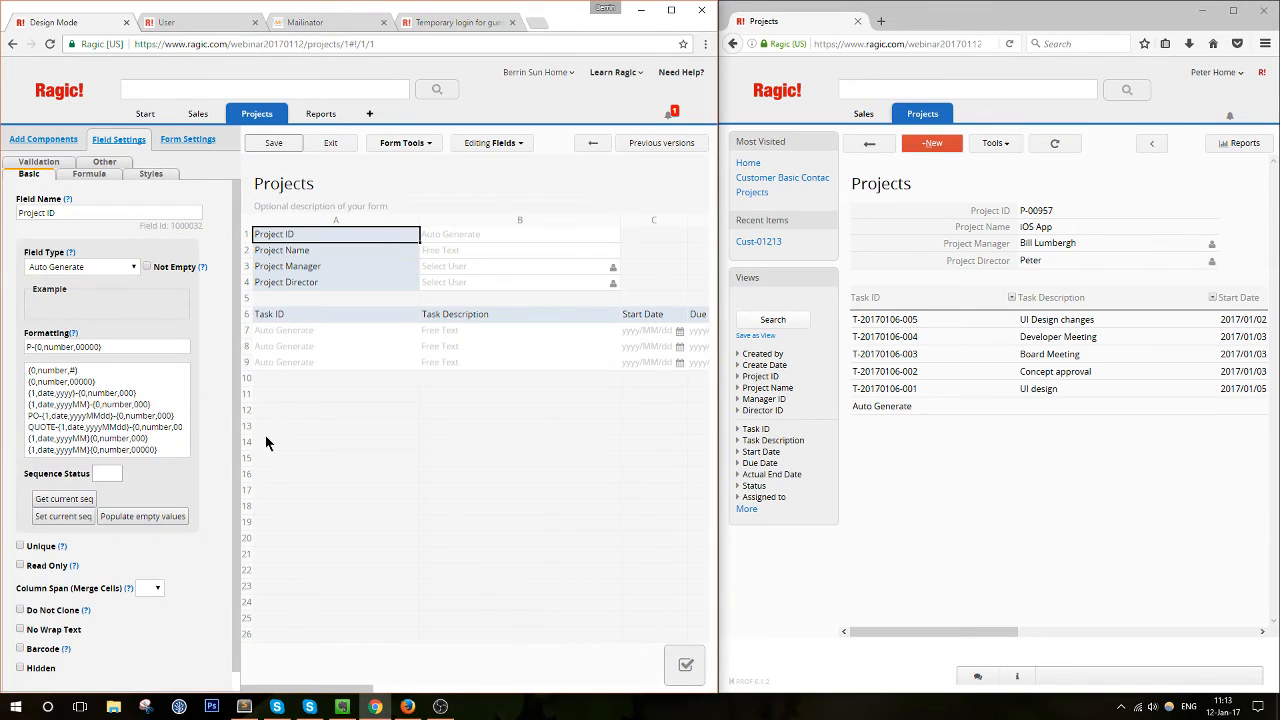
Add a 'Developer E-mail' field in cell A11 and mark it as Email Id
click(284, 398)
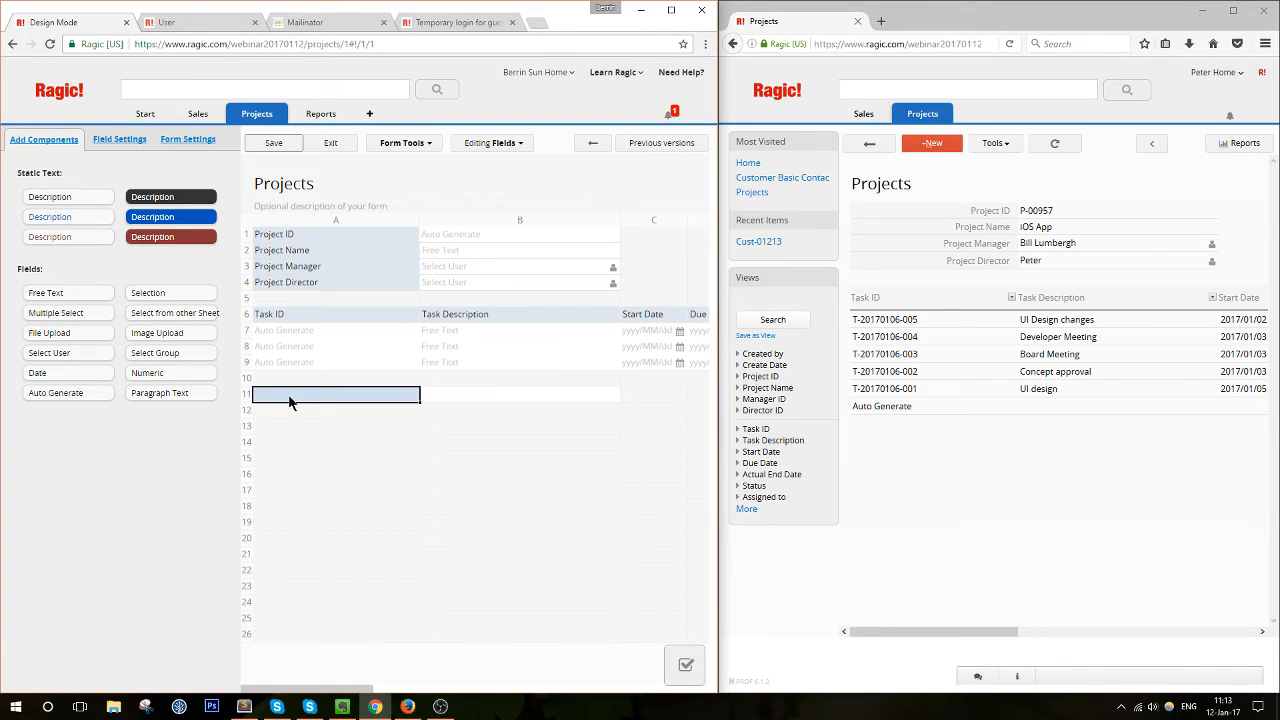
text(D)
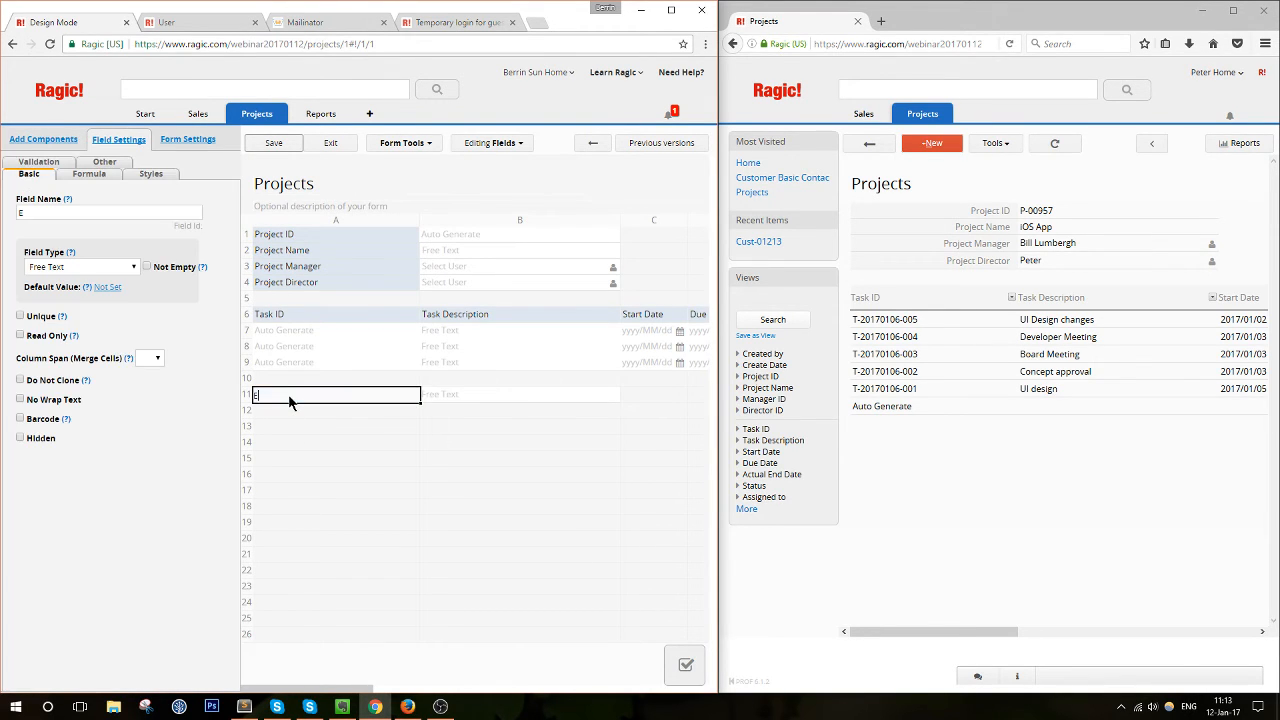
text(eveloper E-mail)
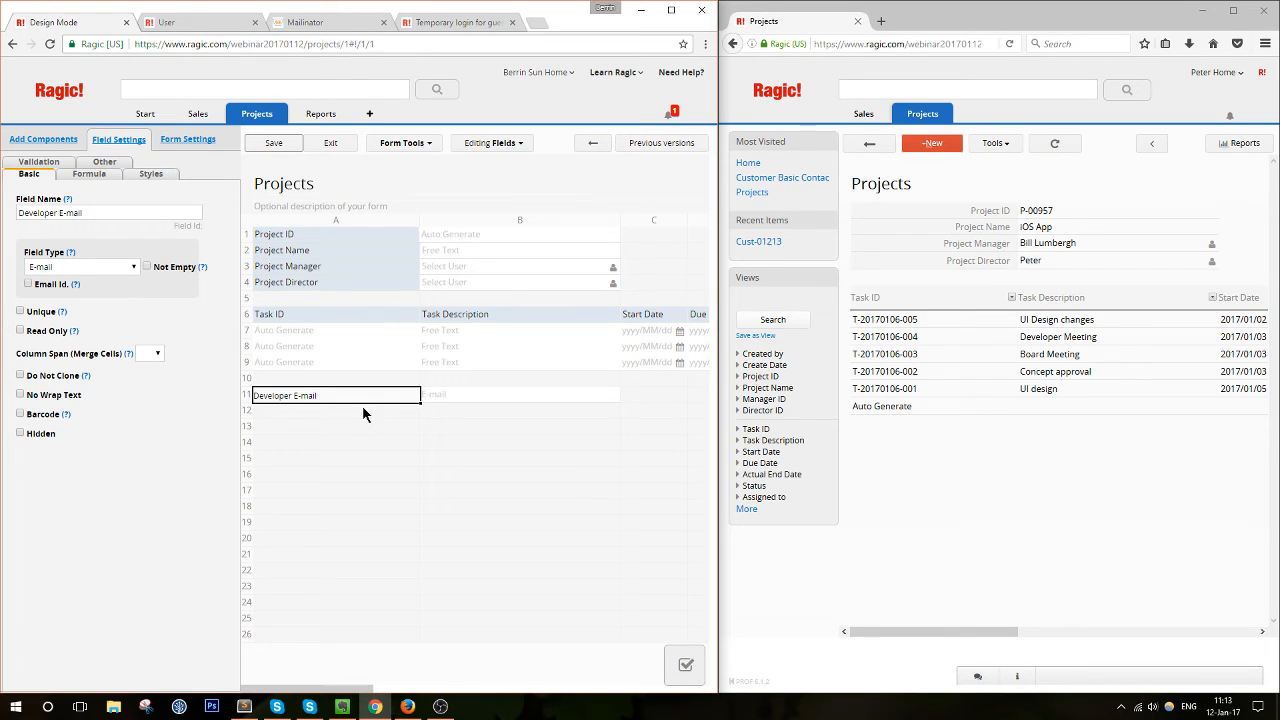
click(28, 284)
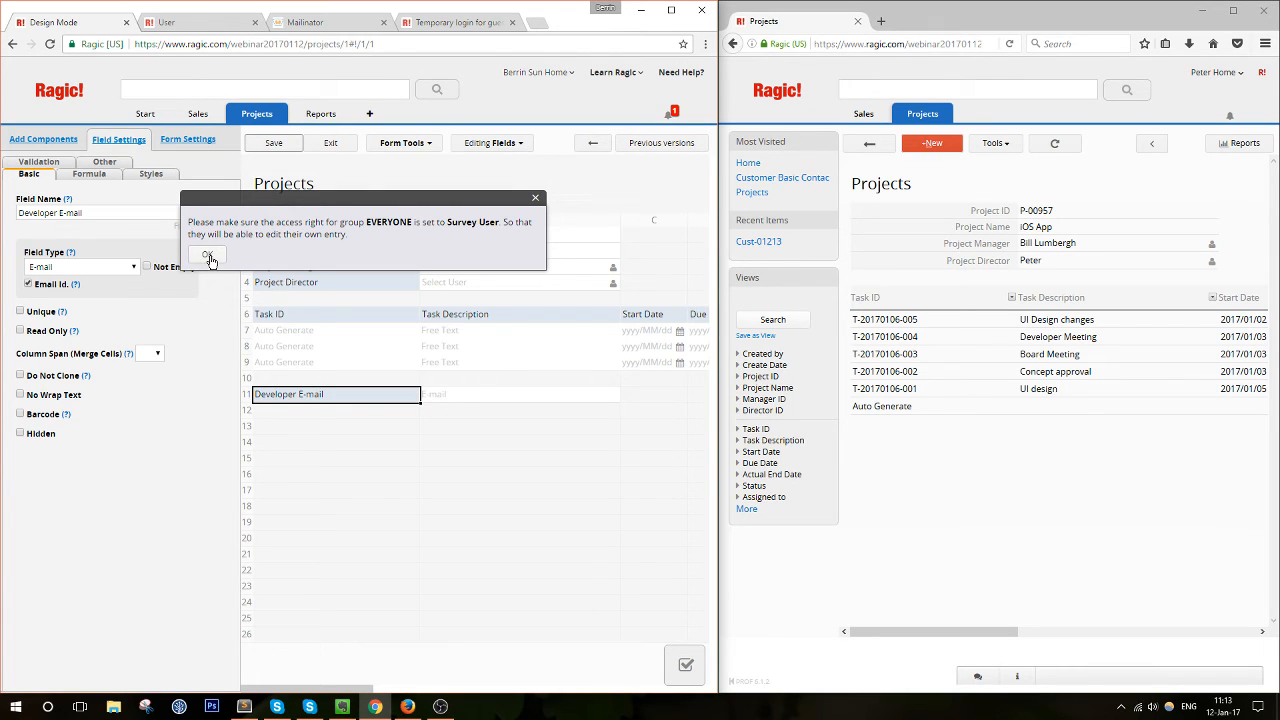
Give EVERYONE Survey User access rights, save the form design, and exit design mode
click(208, 257)
click(185, 142)
click(138, 216)
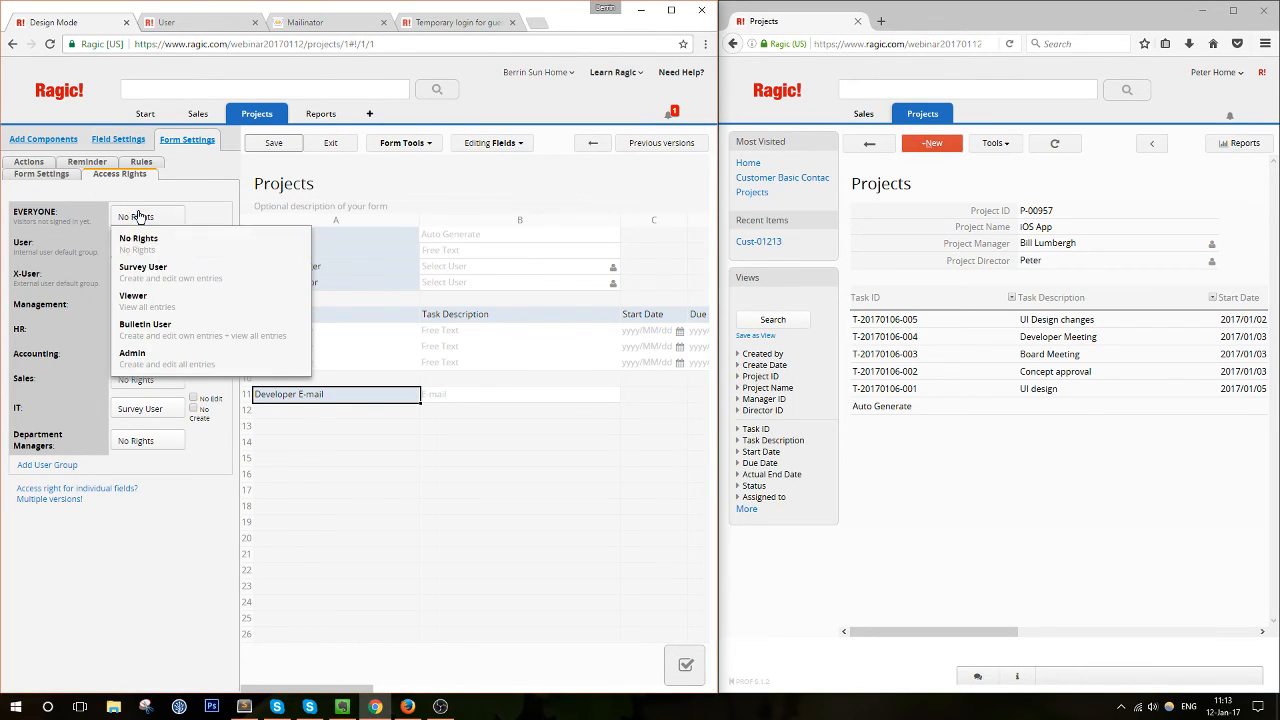
click(150, 268)
click(280, 142)
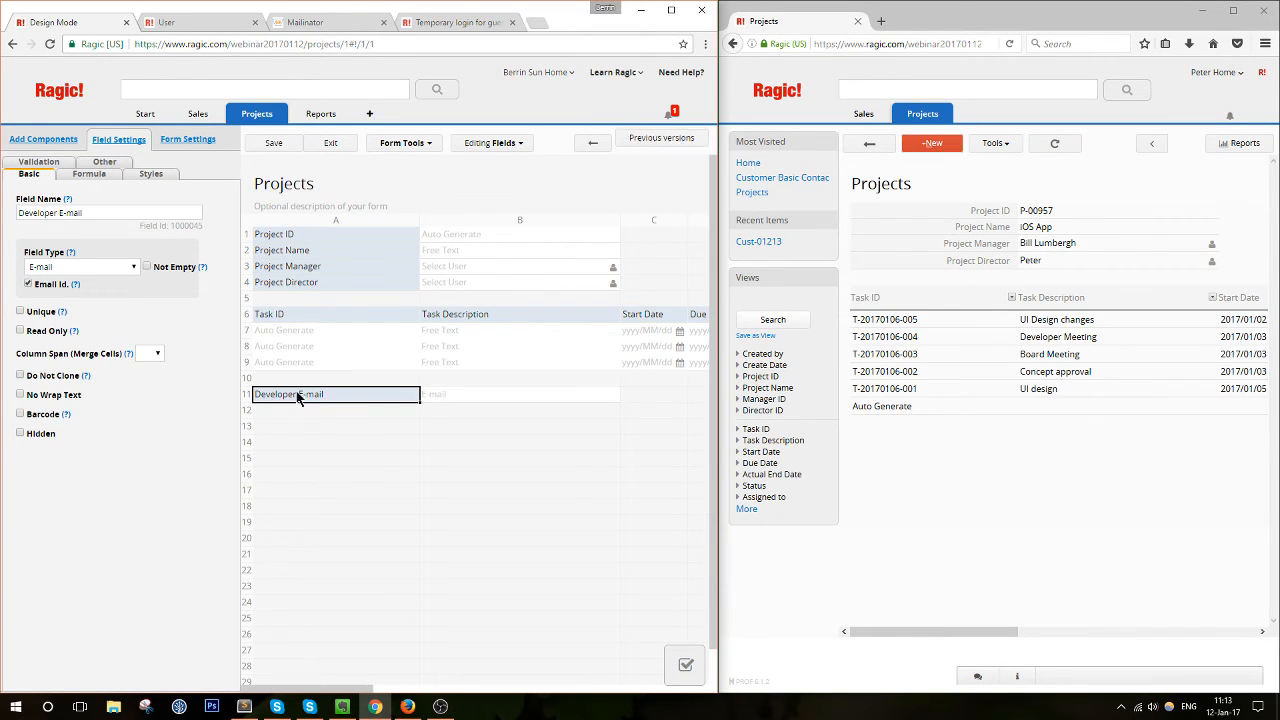
click(328, 146)
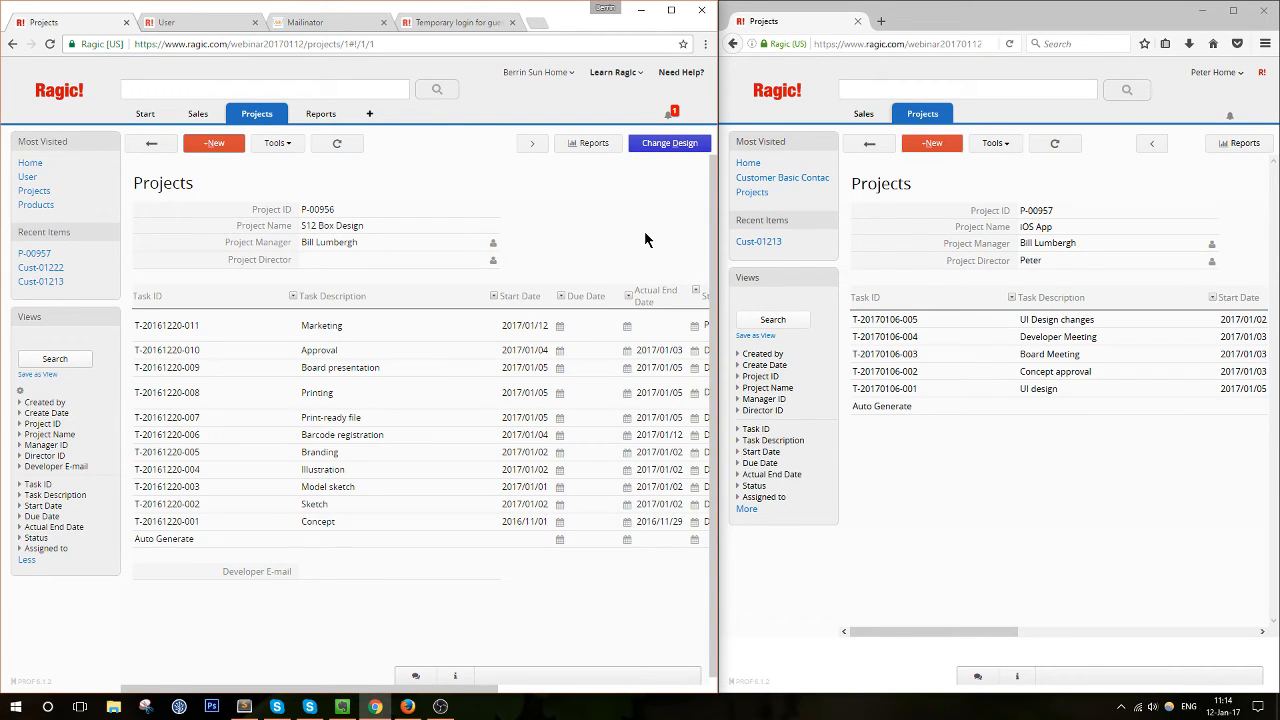
Show the S12 Box Design record's info and history and maximize the browser window
click(456, 676)
click(671, 10)
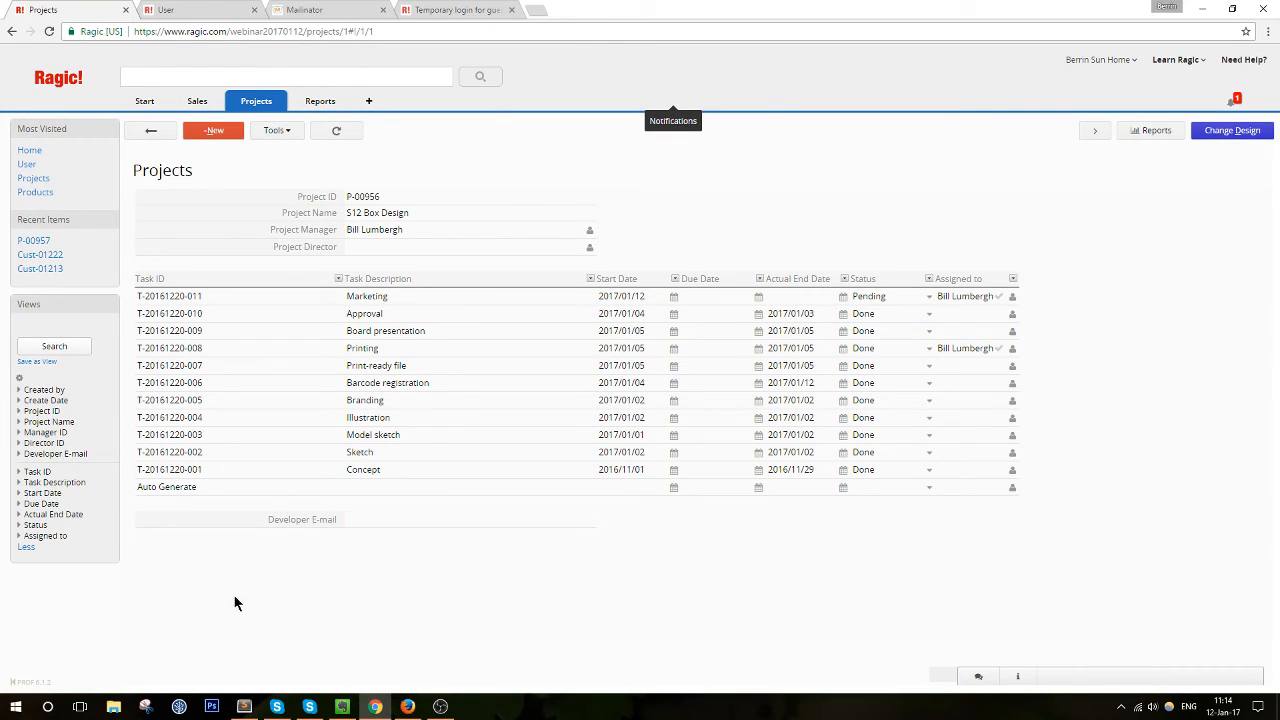
mouse_move(149, 106)
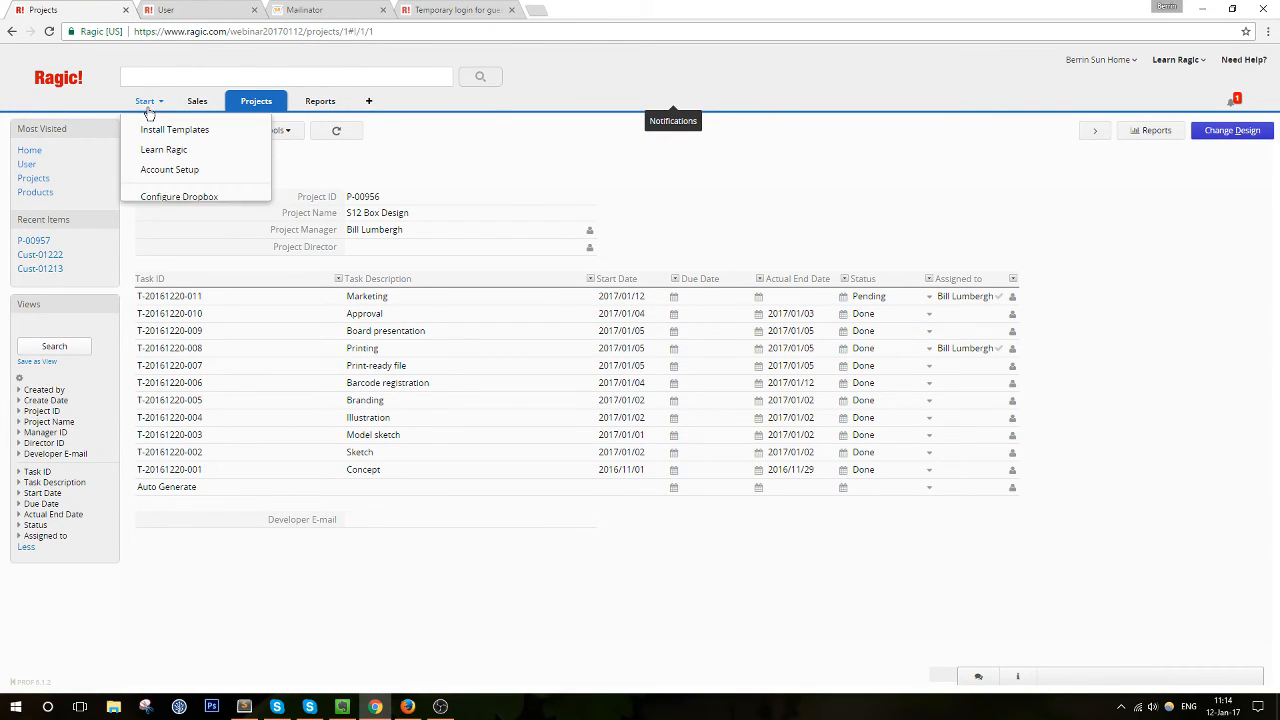
Open Feature Access Settings and restrict Mass E-mail to the SYSAdmin group only
click(147, 170)
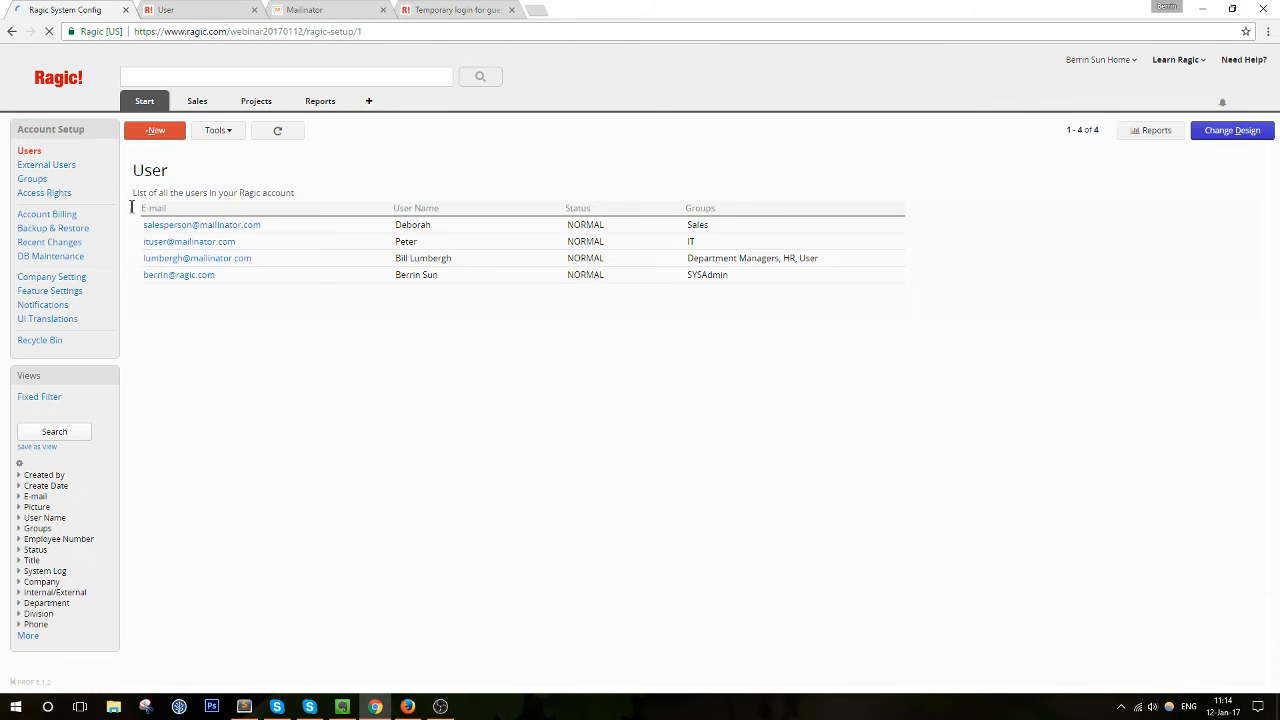
mouse_move(141, 108)
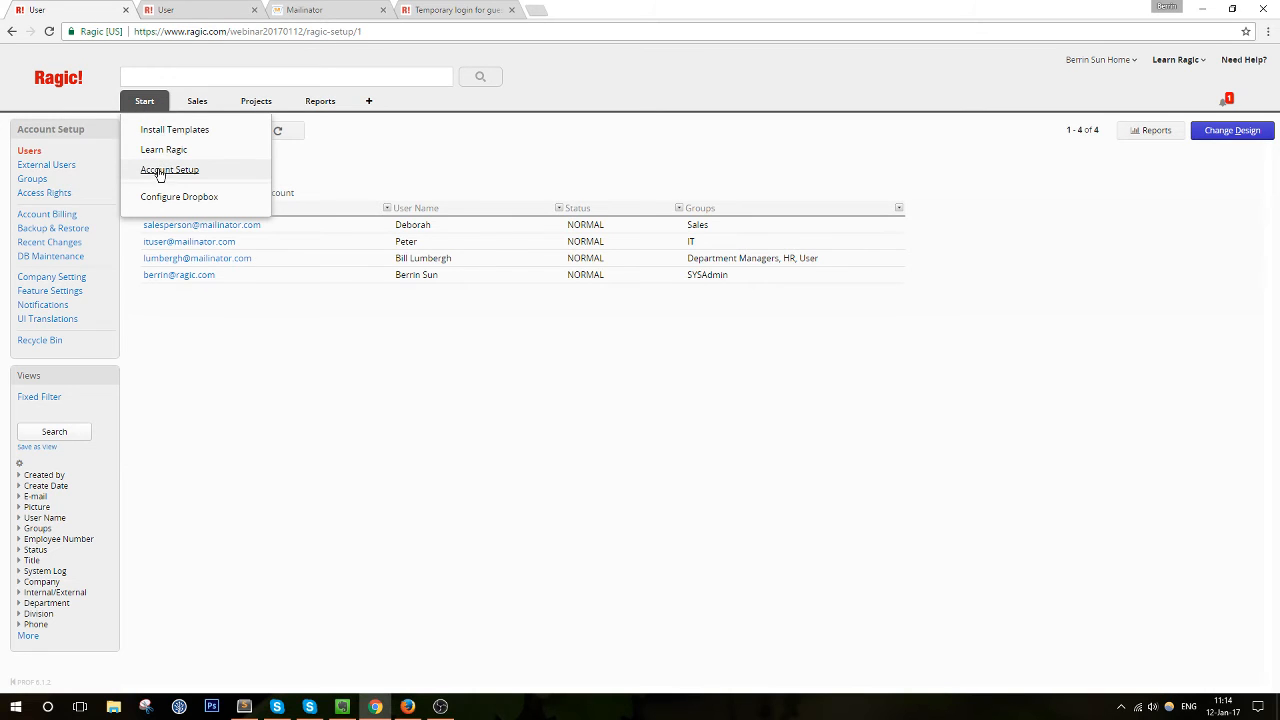
click(50, 291)
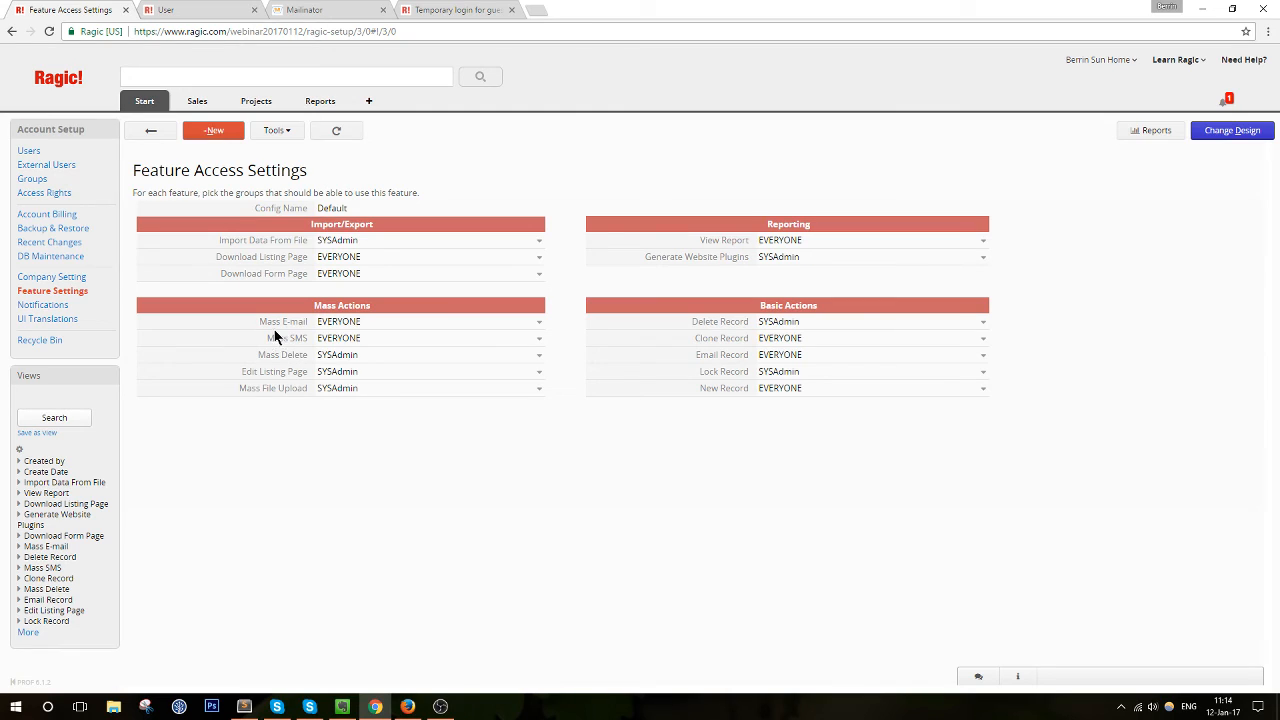
click(371, 329)
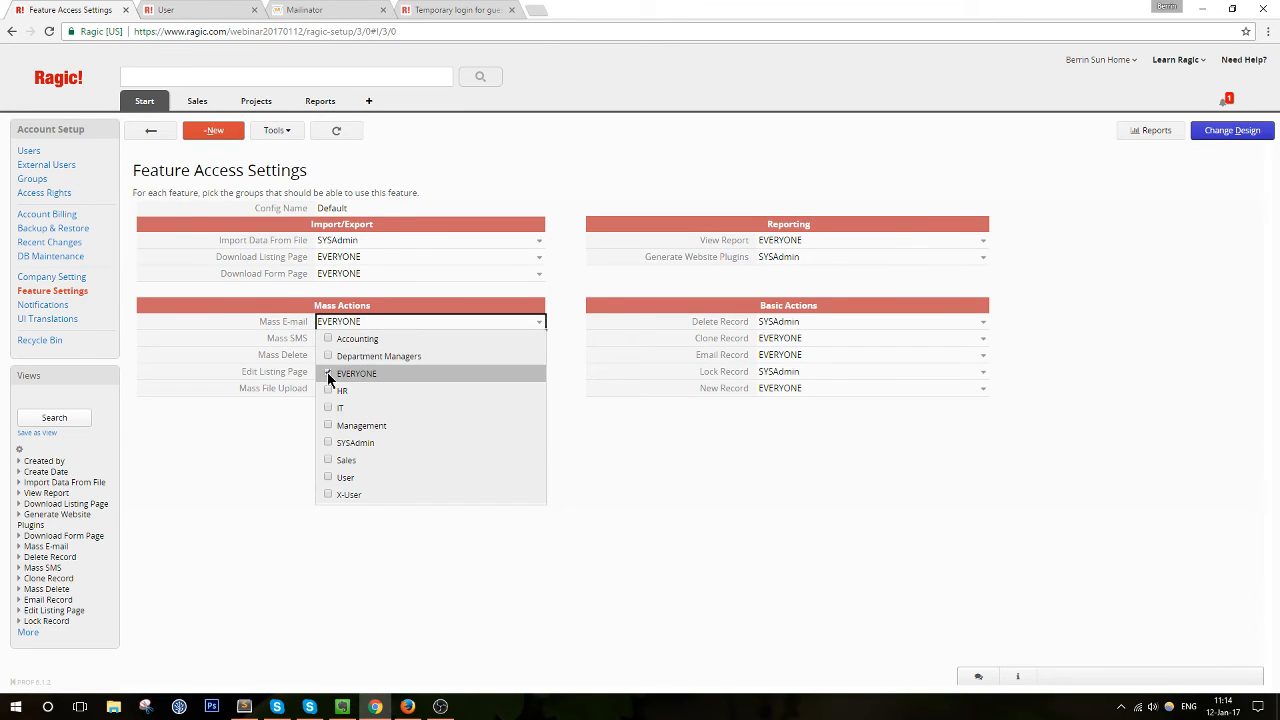
click(328, 376)
click(394, 320)
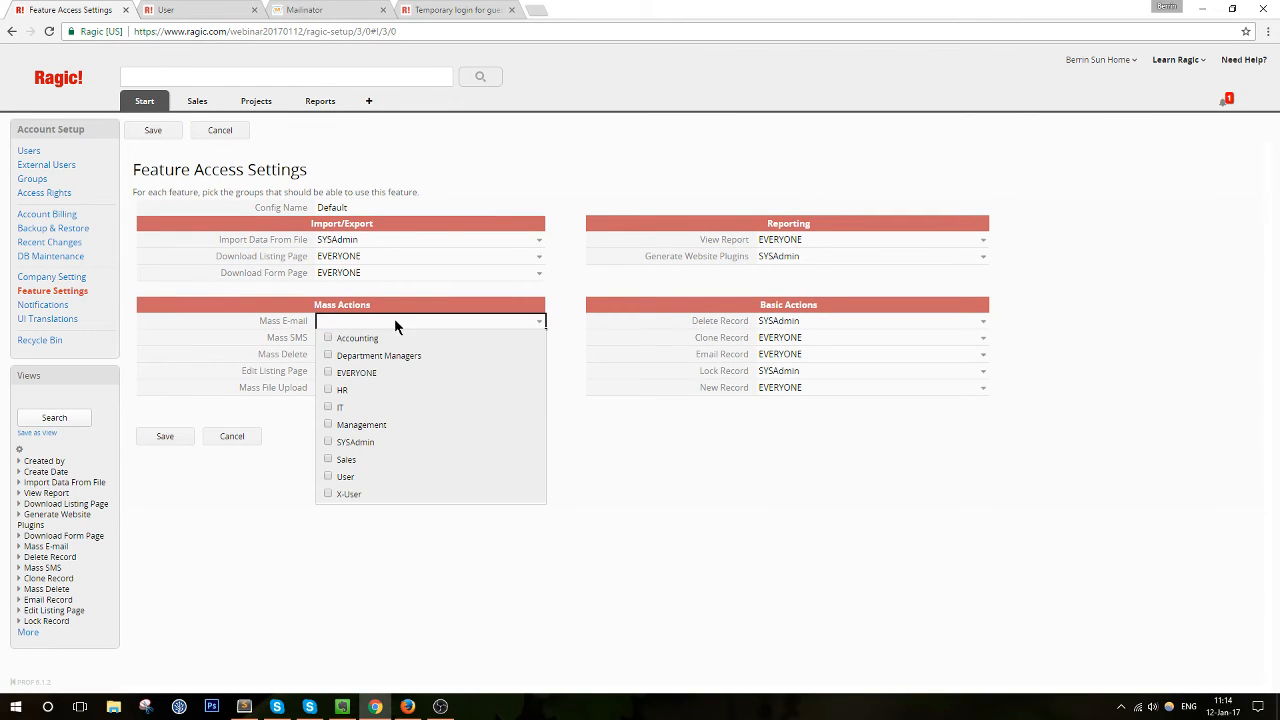
click(328, 442)
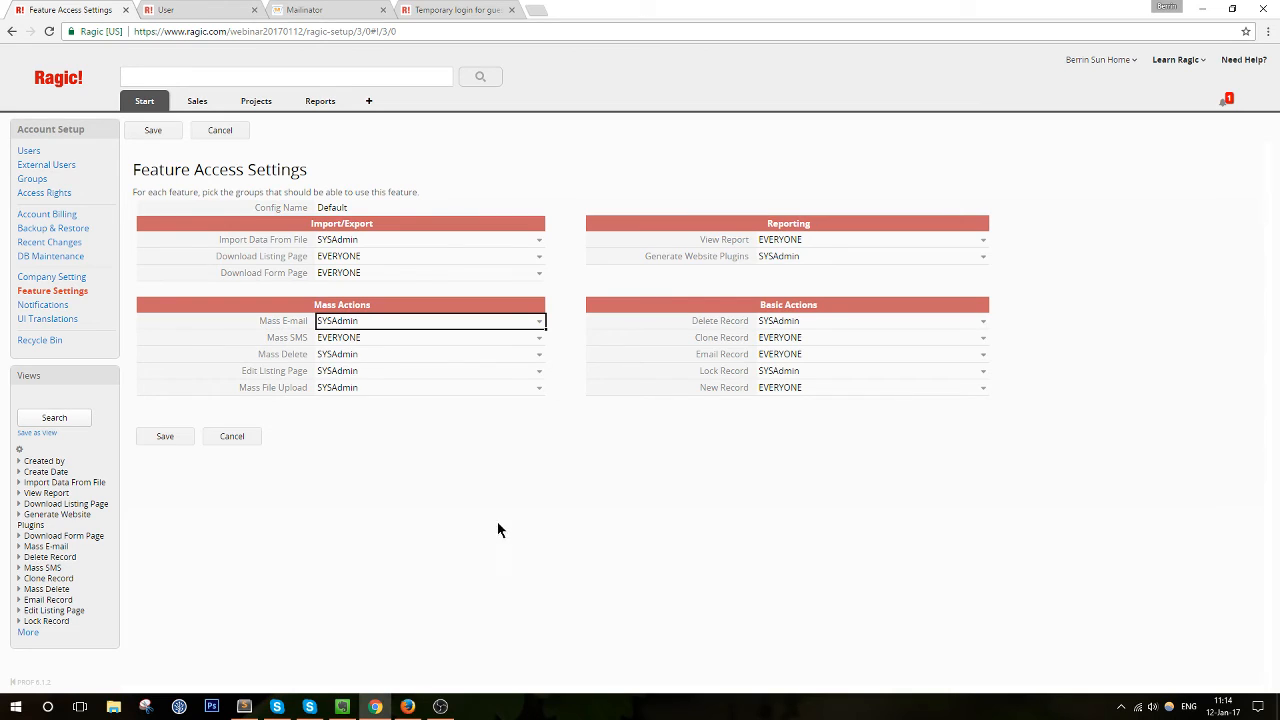
Look over the Import Data From File group list, then grant Mass E-mail to EVERYONE again
mouse_move(221, 229)
mouse_down()
mouse_move(307, 241)
mouse_move(221, 243)
mouse_up()
click(221, 243)
mouse_move(197, 101)
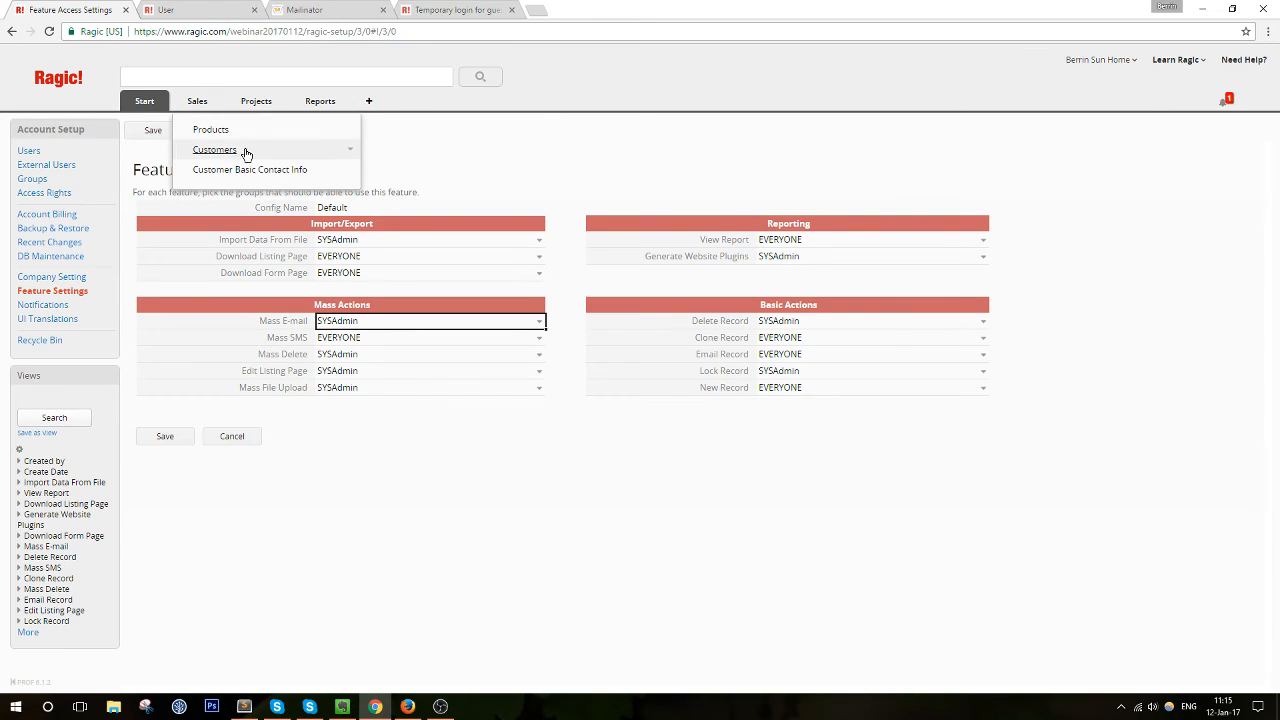
click(368, 241)
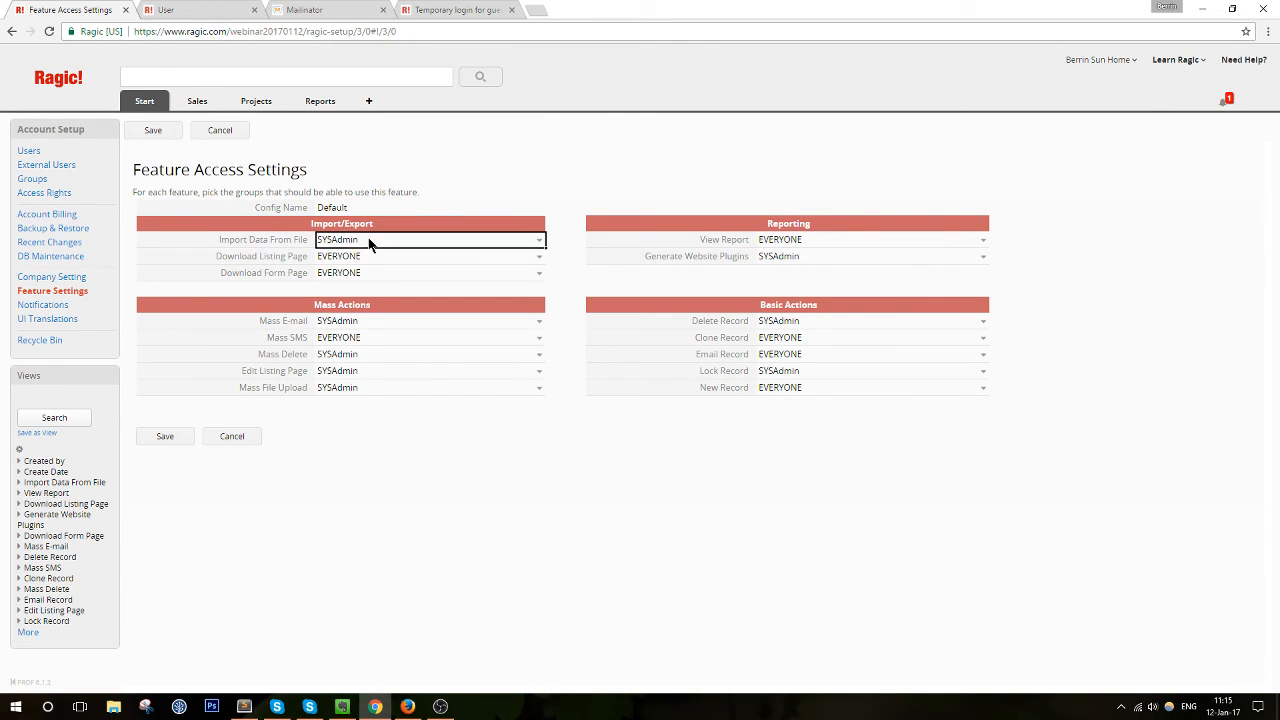
click(366, 236)
click(503, 243)
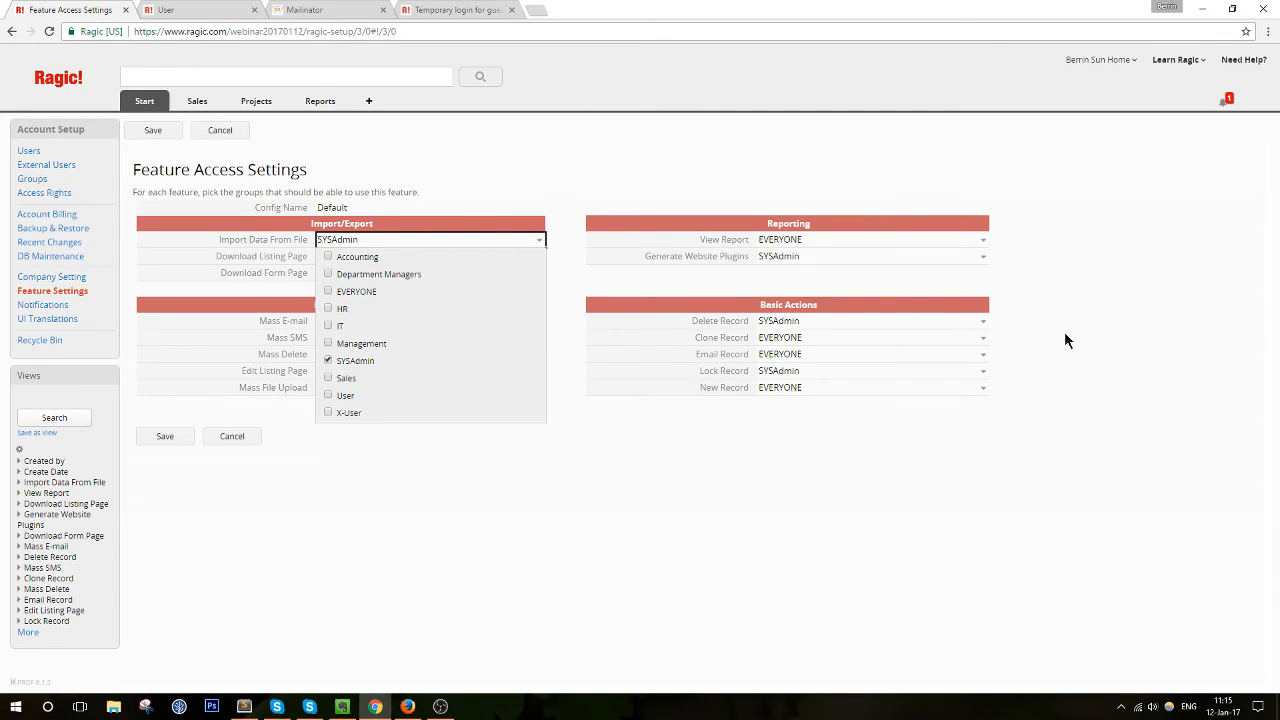
click(1150, 350)
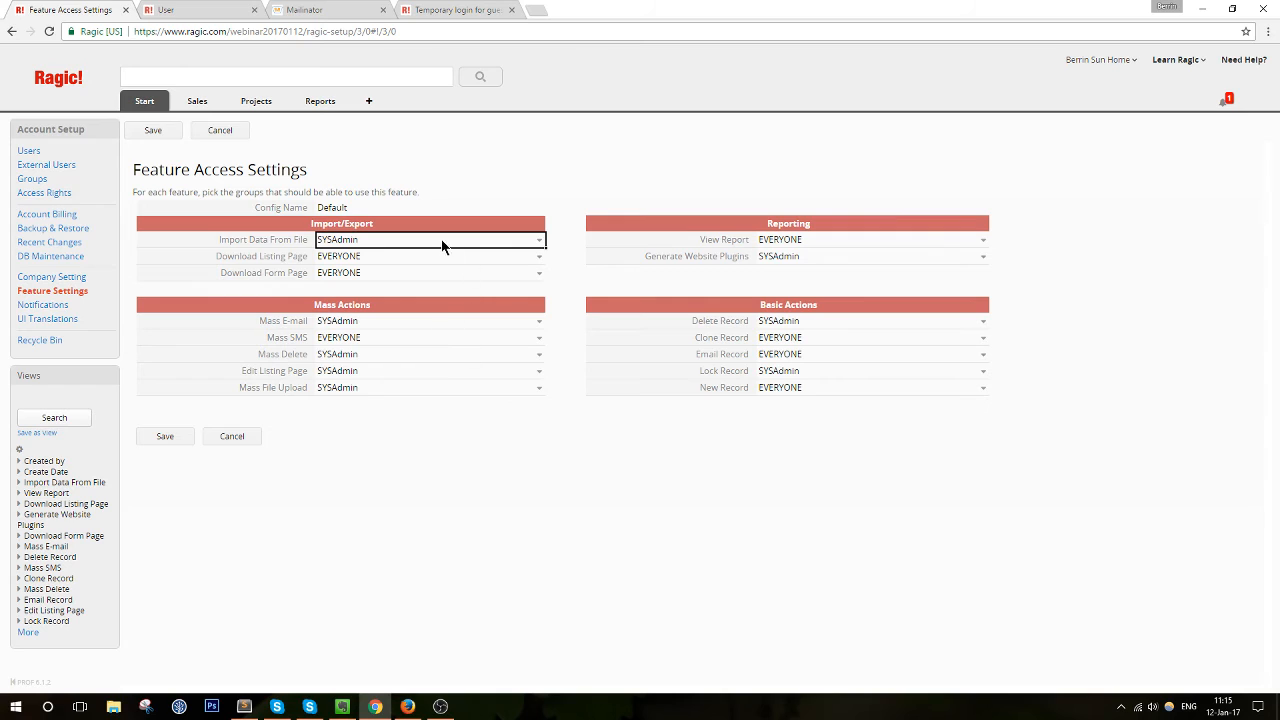
click(431, 327)
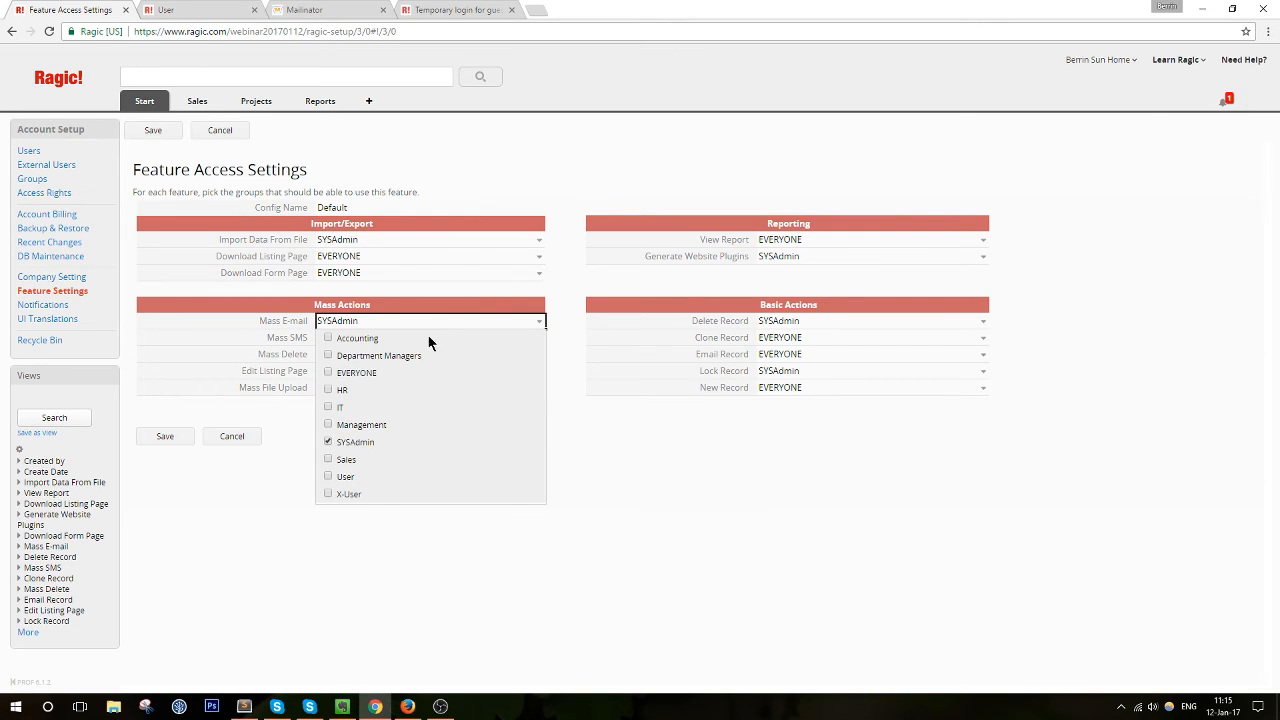
click(327, 373)
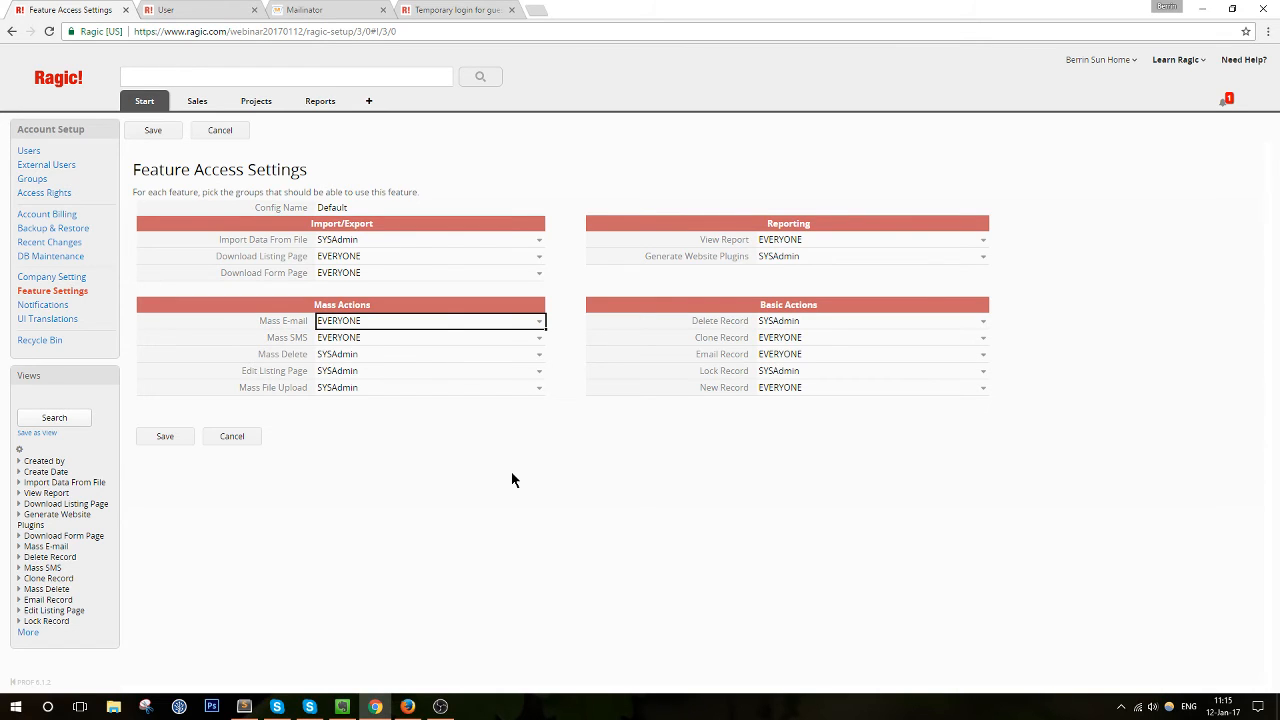
Open the Sales Products listing in a new tab to check which tools it offers
mouse_move(194, 100)
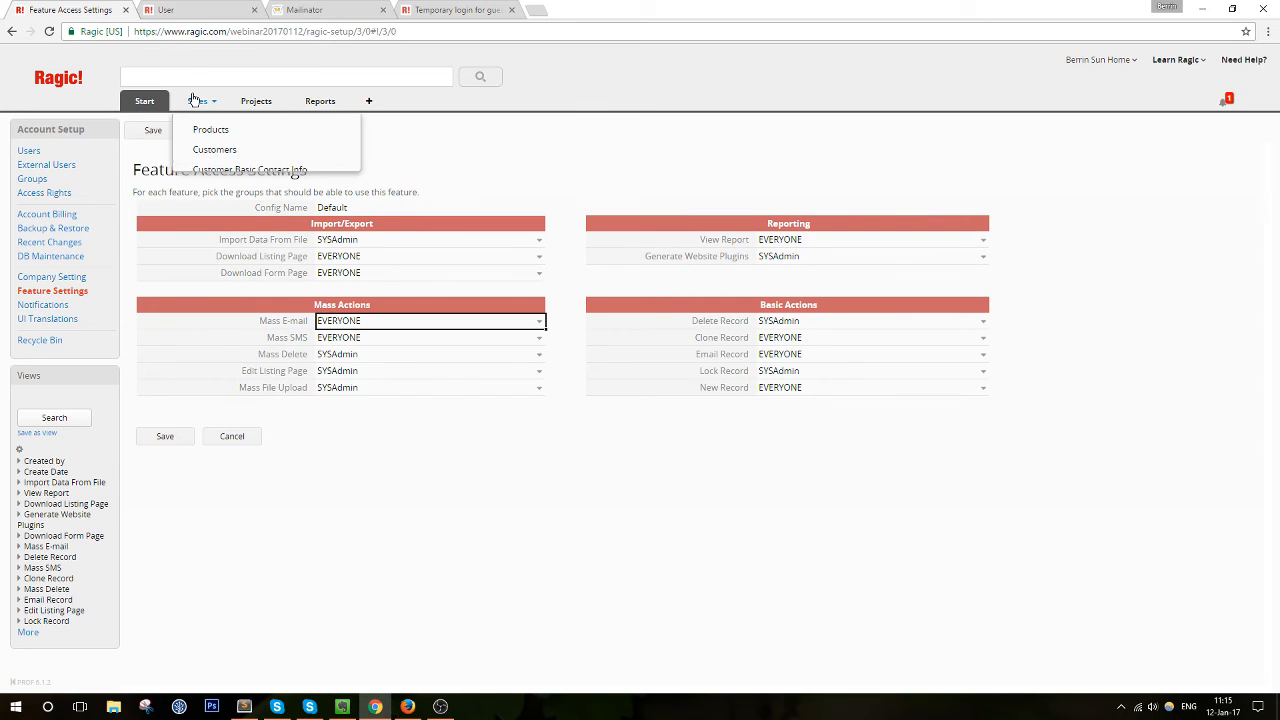
ctrl+click(210, 129)
click(214, 11)
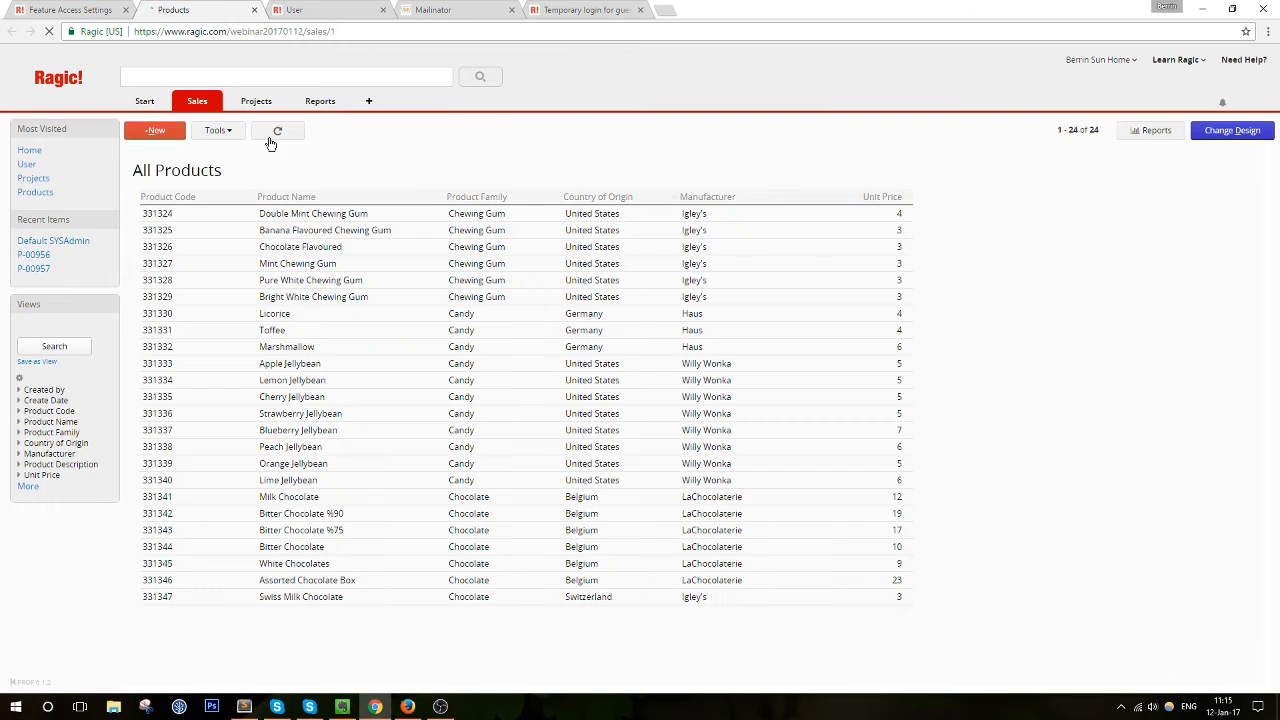
click(225, 131)
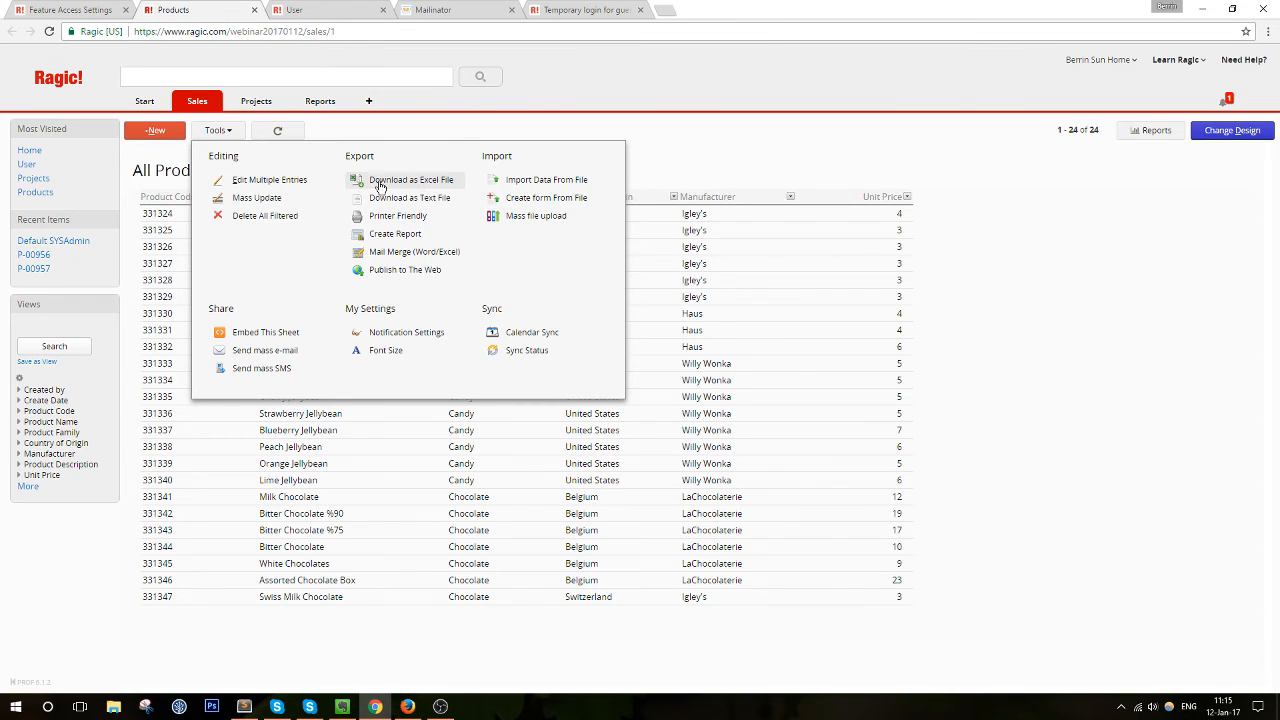
Back in Feature Access Settings, highlight the Download Listing Page and Download Form Page settings
click(82, 9)
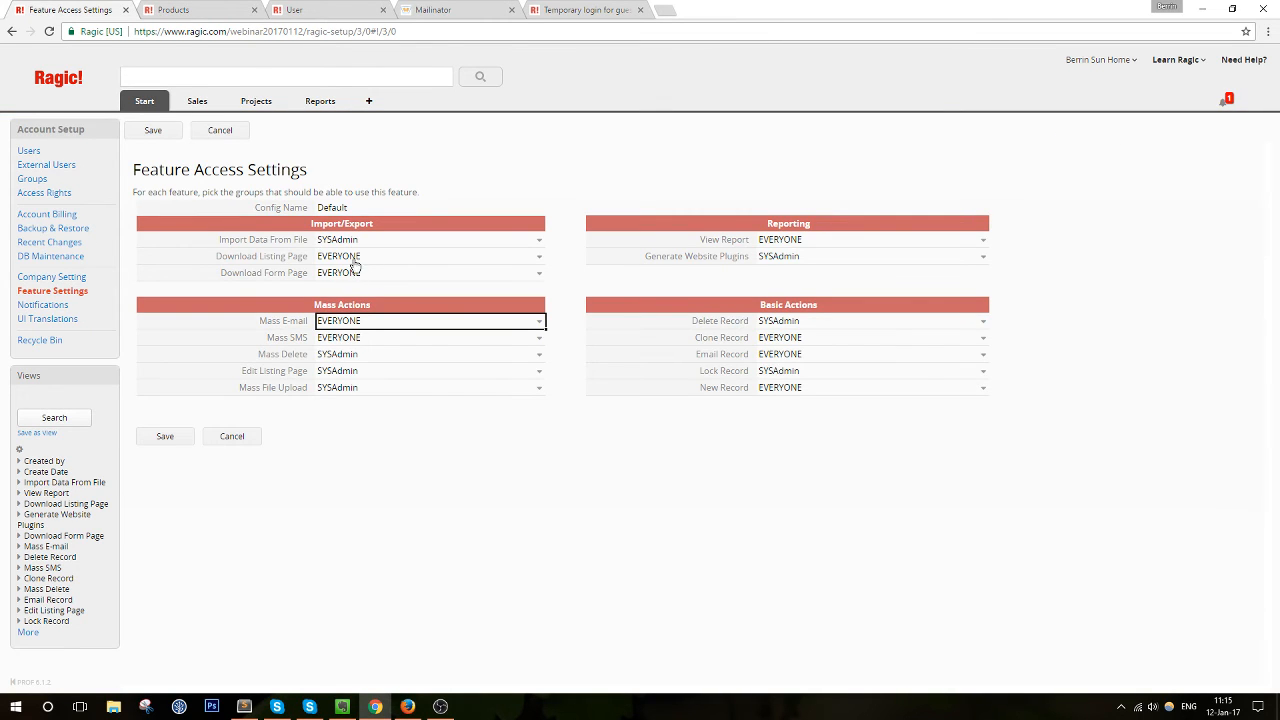
drag(253, 256, 305, 275)
click(308, 256)
click(258, 256)
click(307, 289)
Remove EVERYONE from Download Listing Page, save, and reload the settings page
click(537, 257)
click(537, 257)
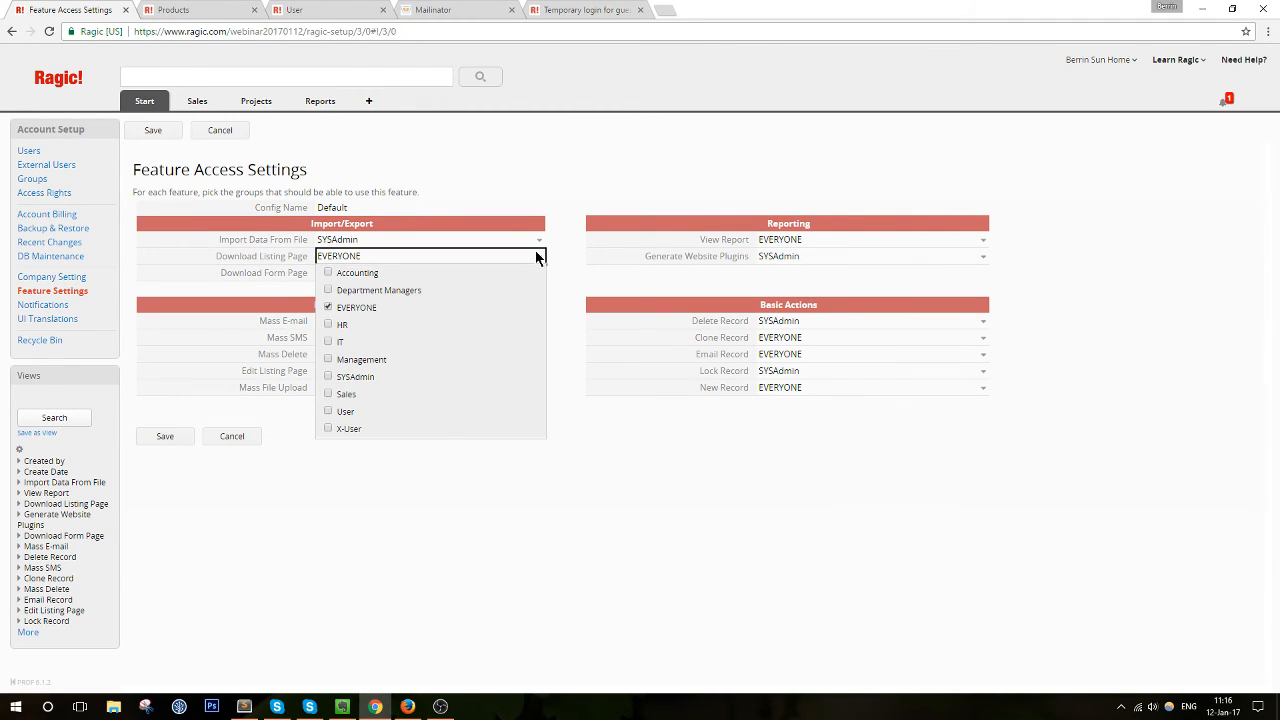
click(537, 257)
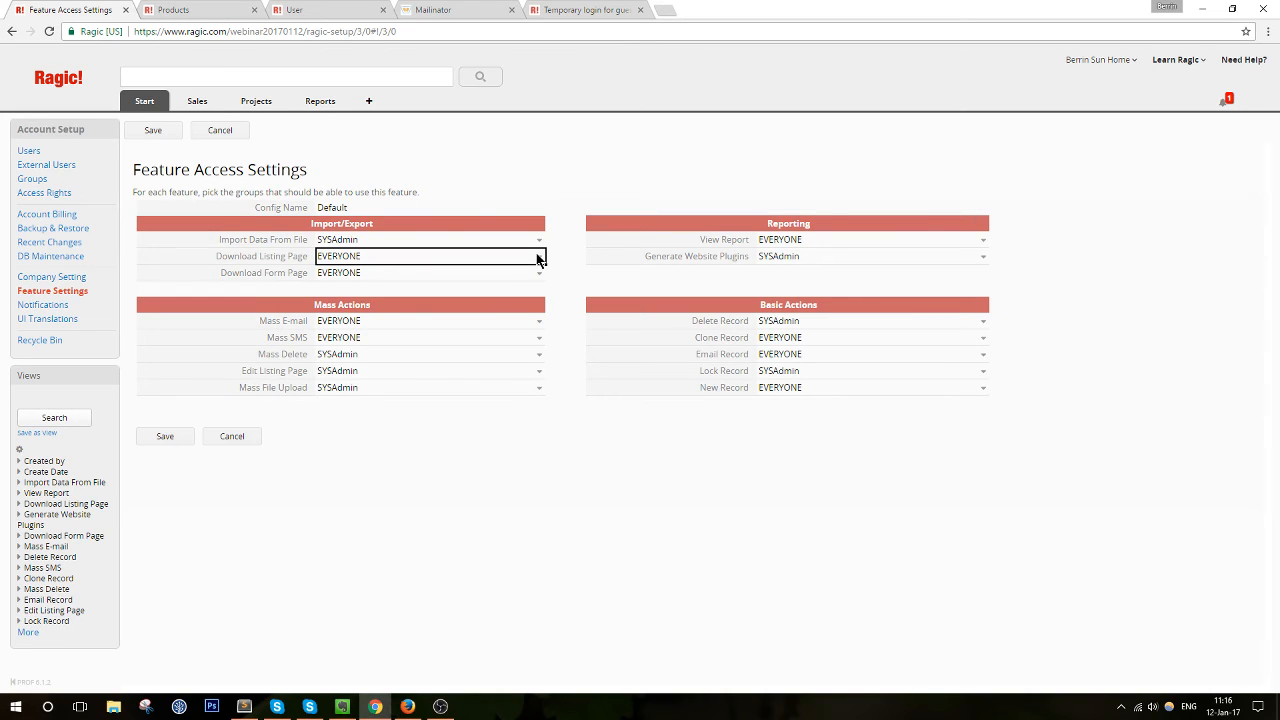
click(394, 258)
click(327, 308)
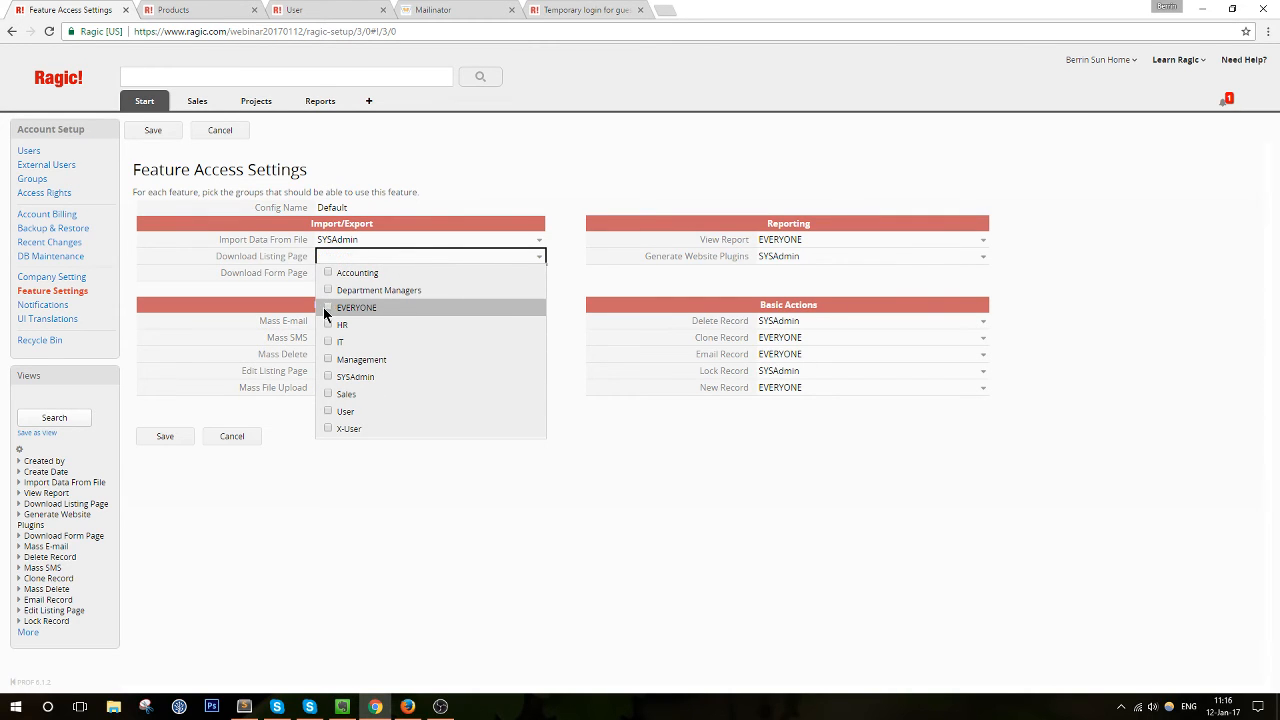
click(170, 436)
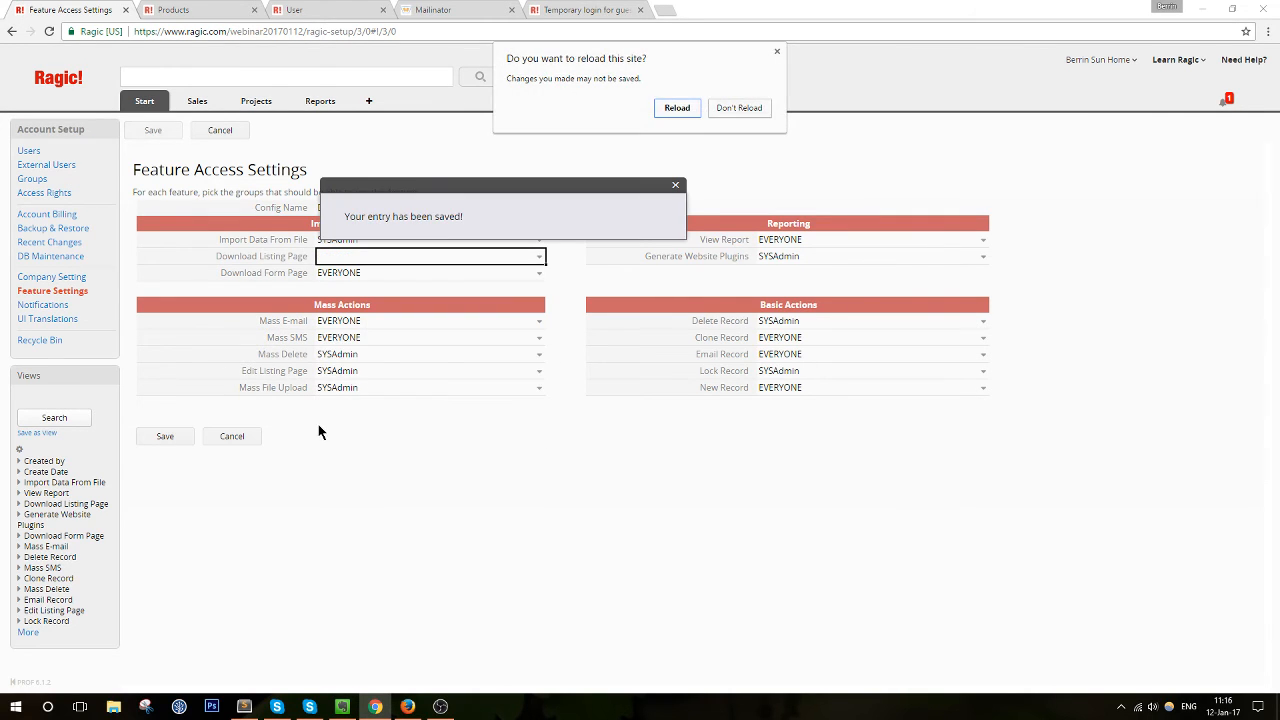
click(666, 107)
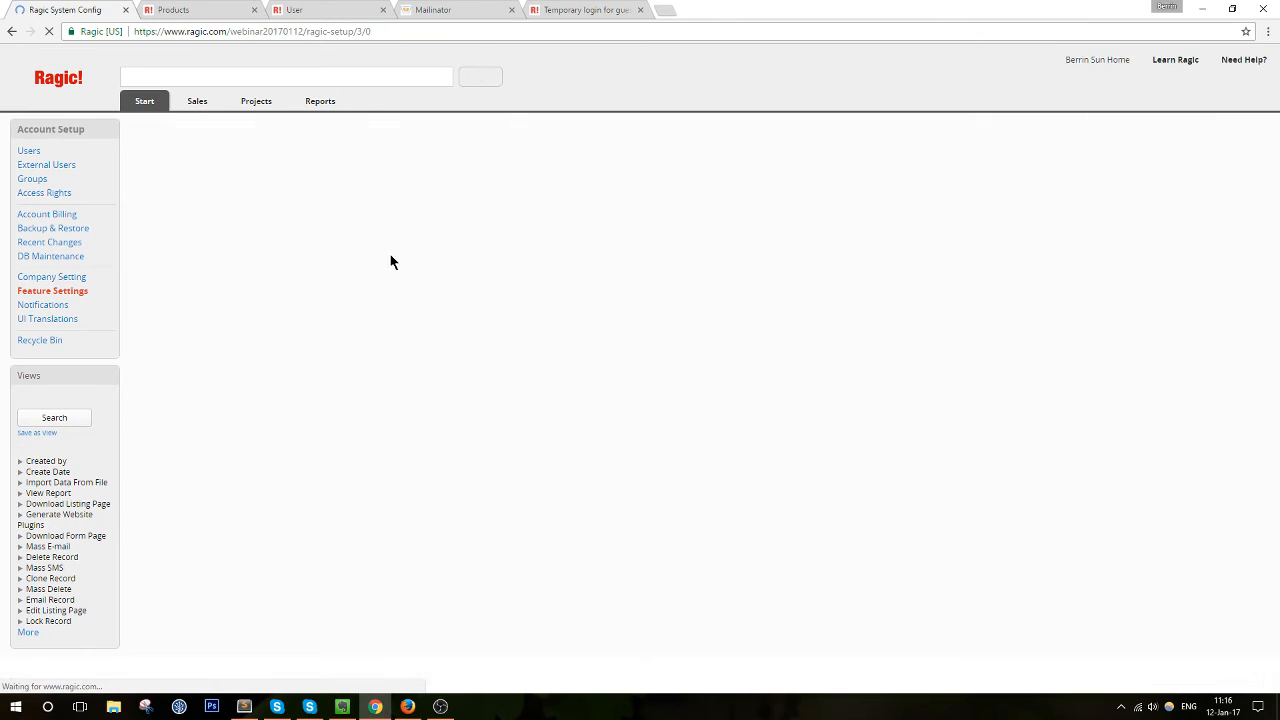
Restrict Download Listing Page to SYSAdmin, save and reload, and snap the window to the left half
click(372, 259)
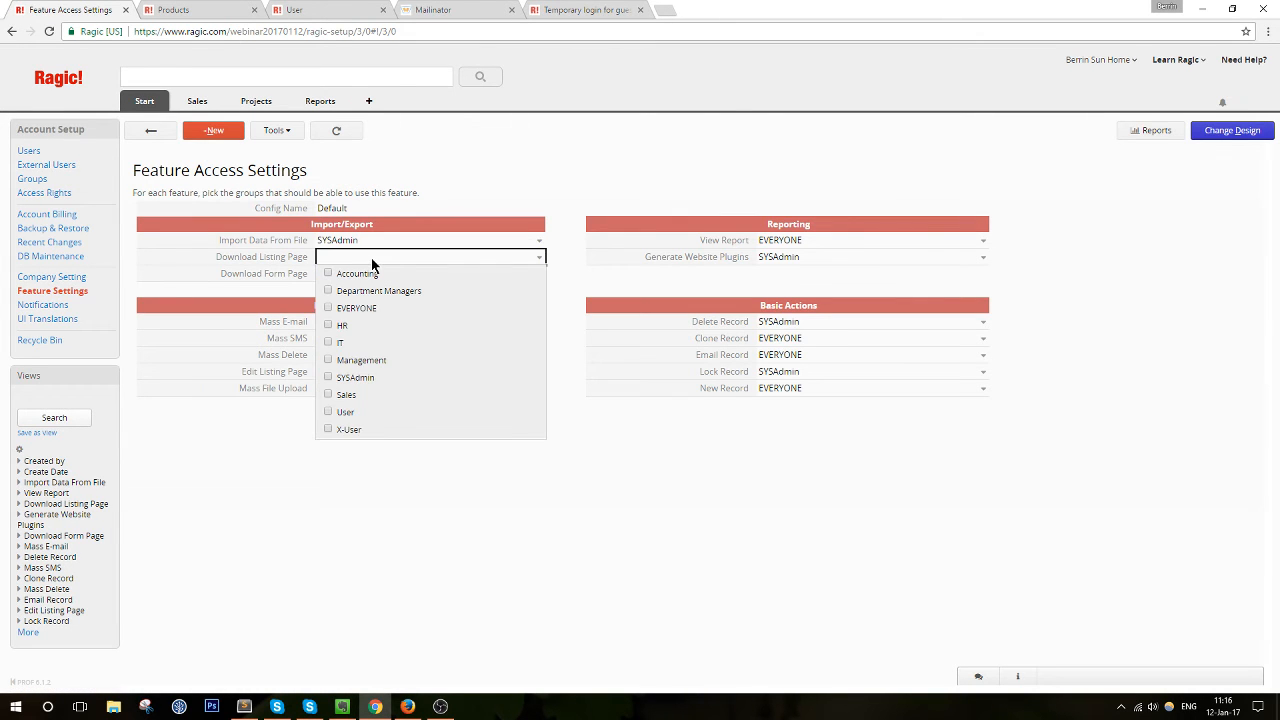
click(327, 376)
click(178, 441)
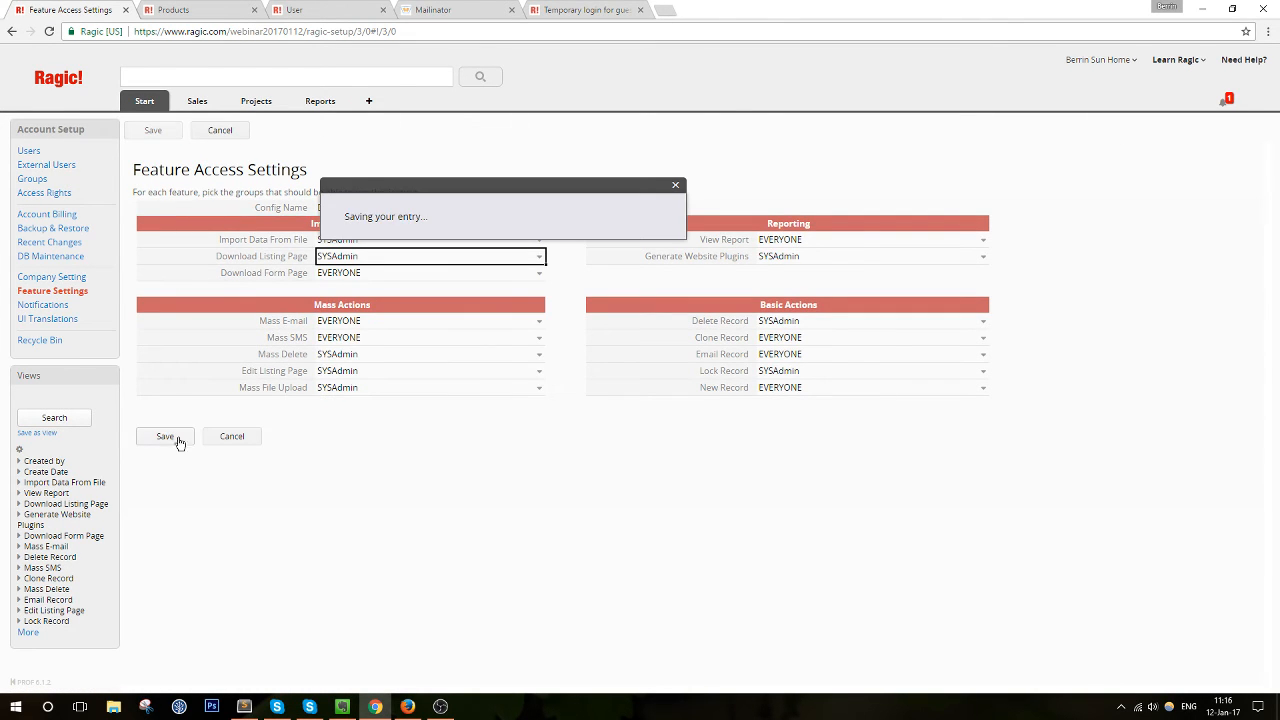
key(F5)
click(675, 128)
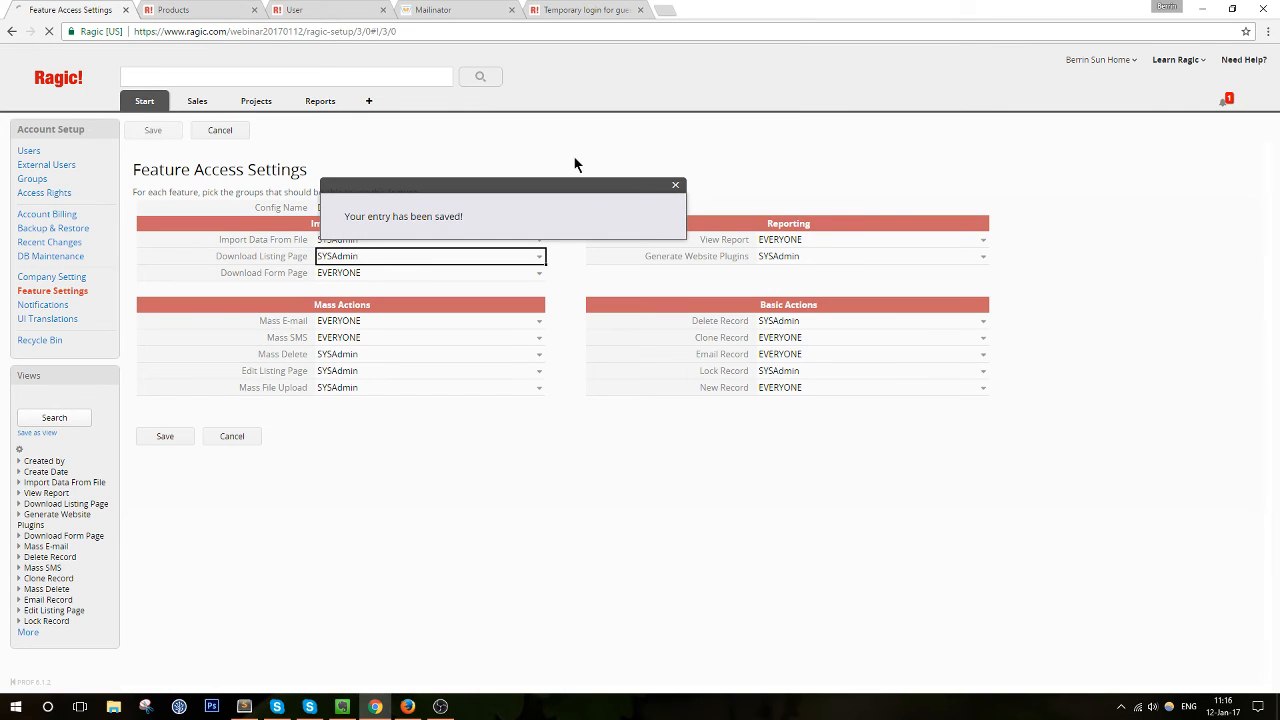
drag(849, 6, 0, 318)
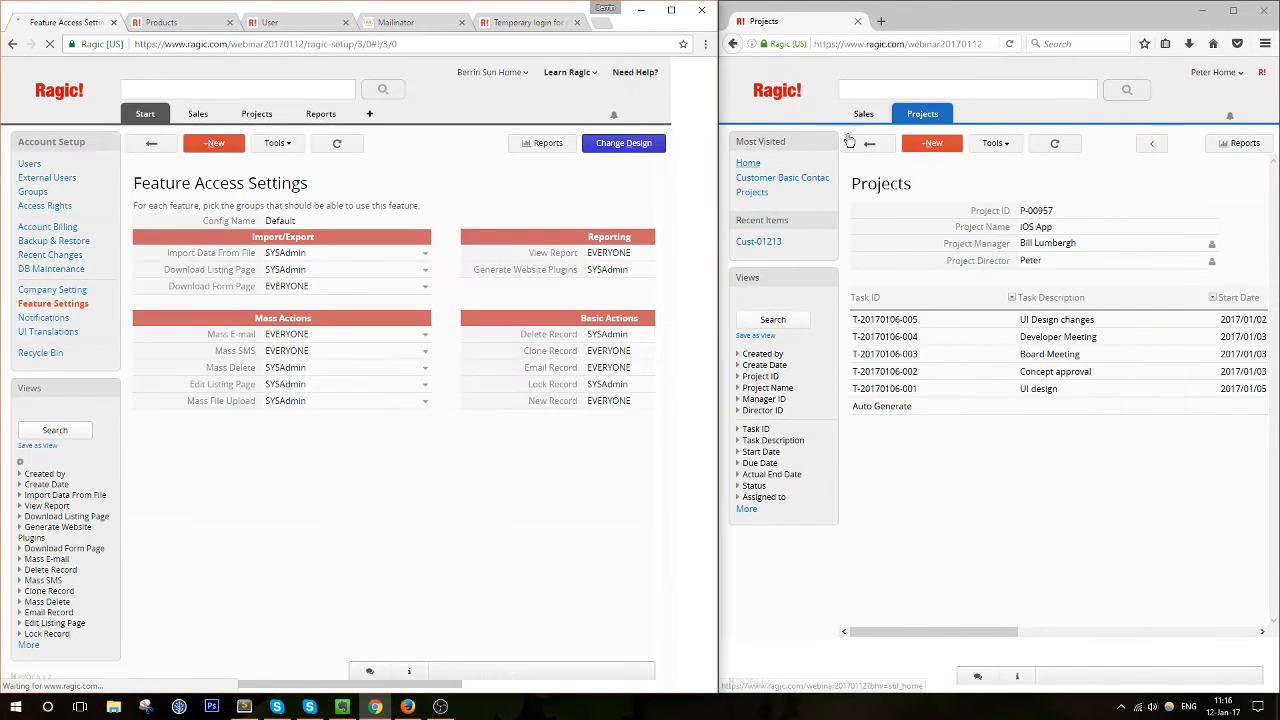
As the second user, open the Products listing and check which list tools are offered
click(925, 134)
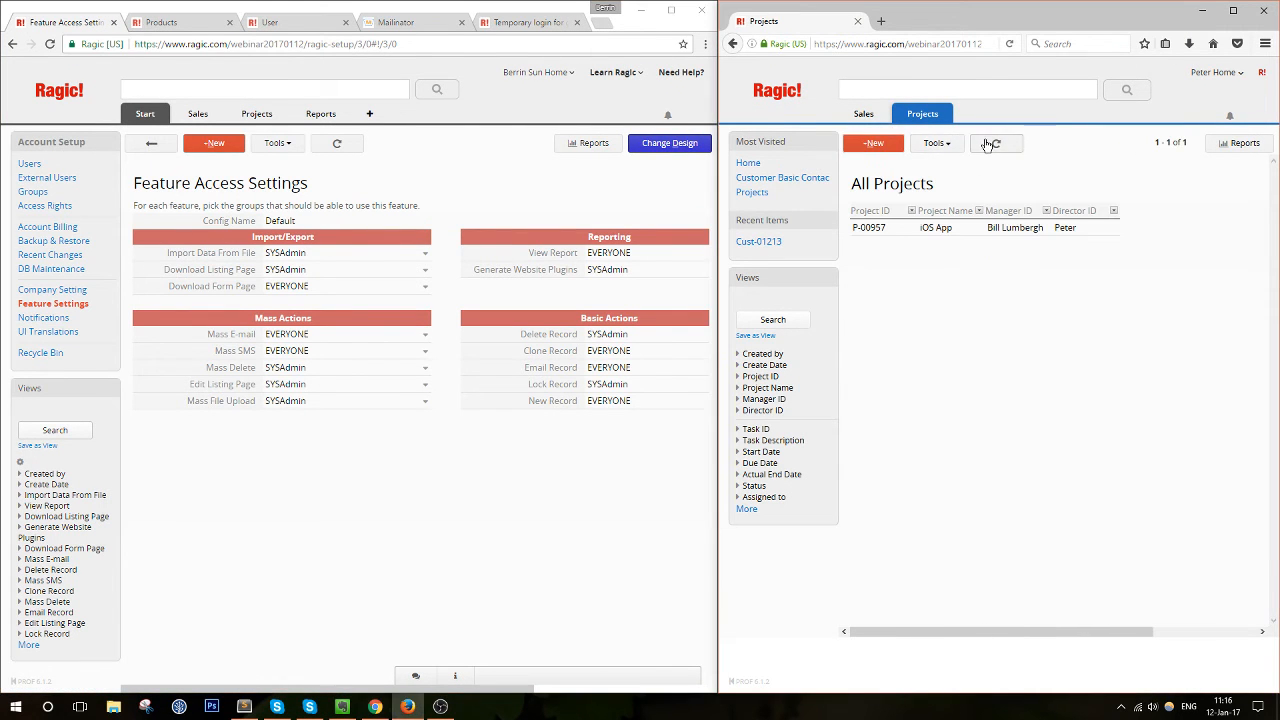
click(790, 94)
mouse_move(934, 118)
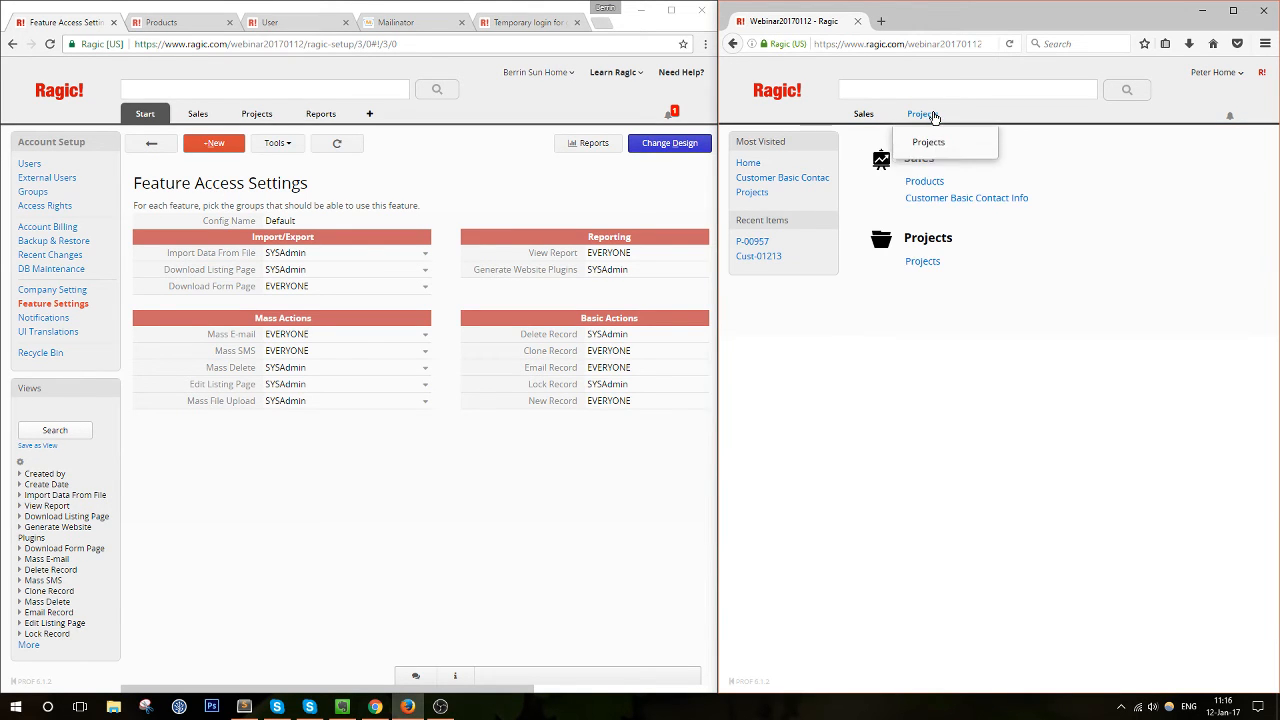
click(912, 183)
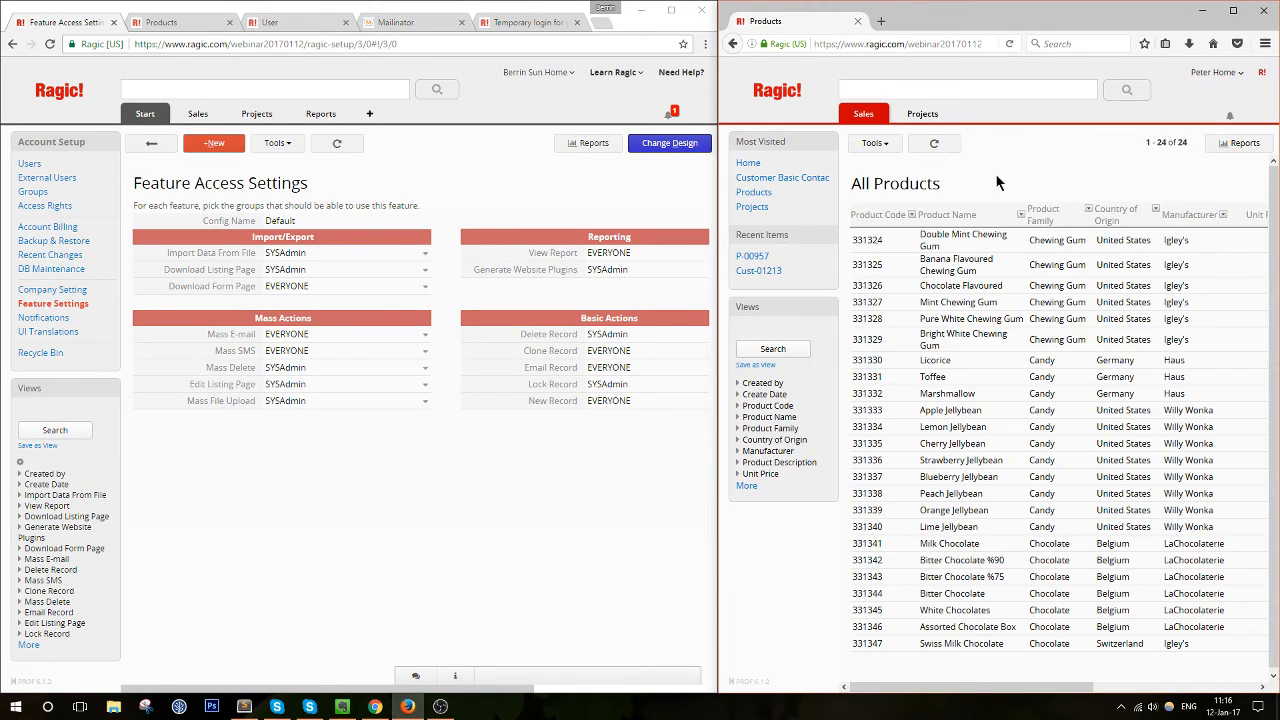
click(893, 144)
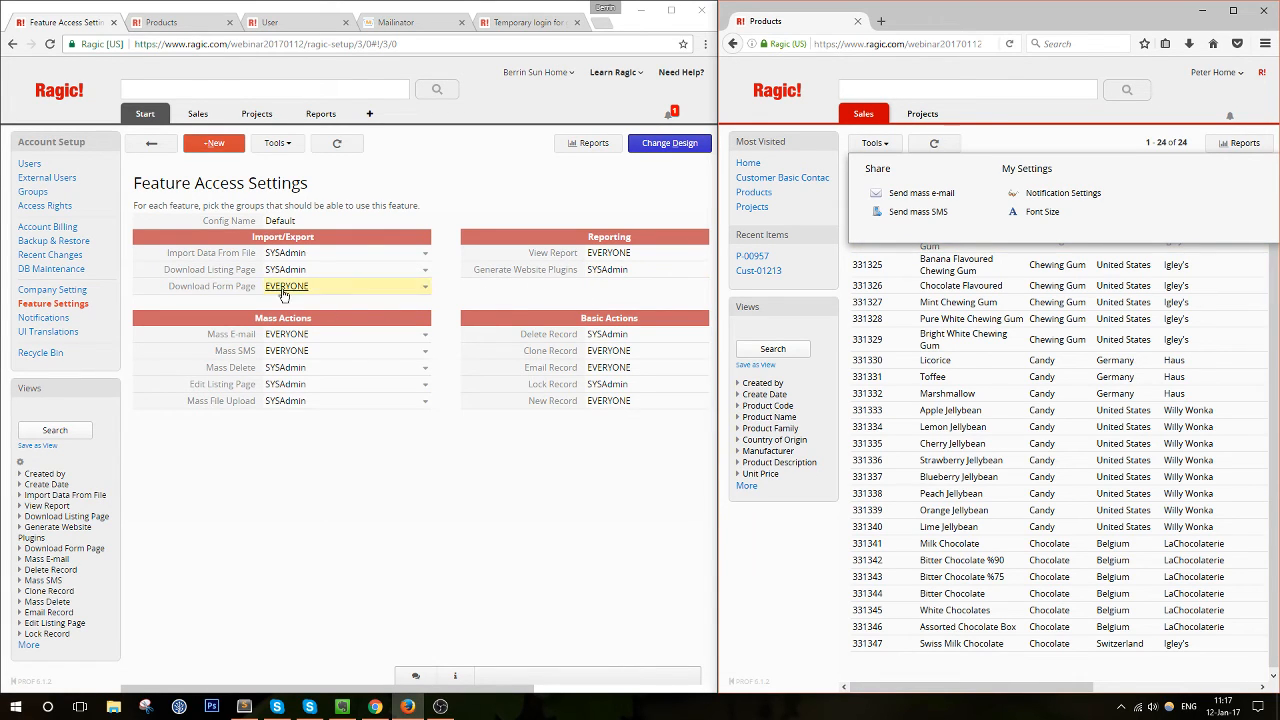
Check the Chocolate Flavoured record's tools, then recheck the tools on the product list
click(977, 286)
click(935, 145)
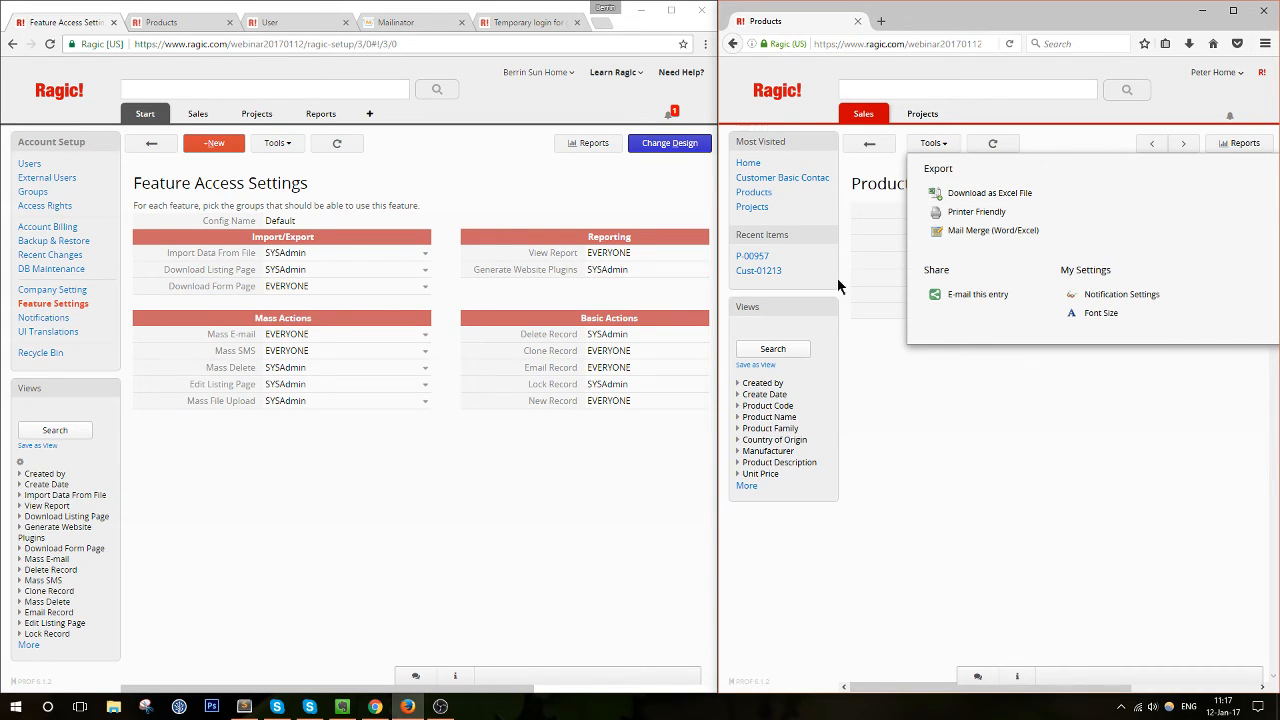
click(505, 576)
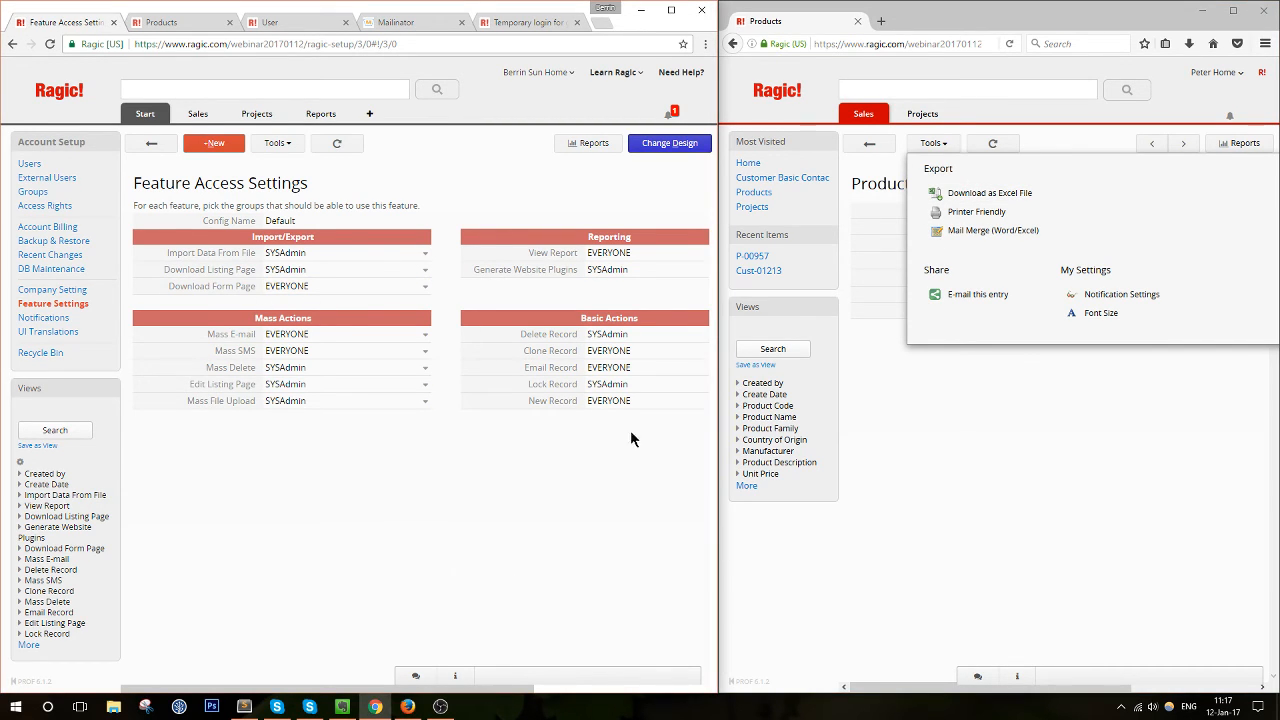
click(882, 128)
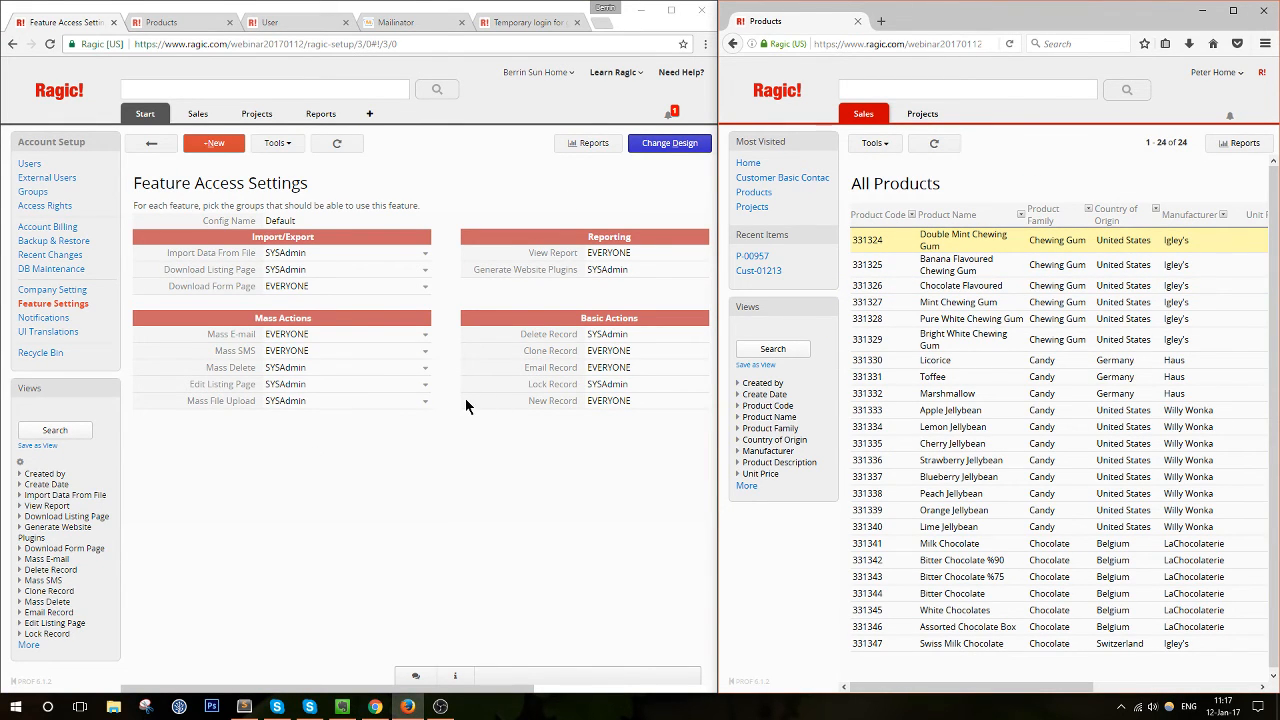
click(872, 146)
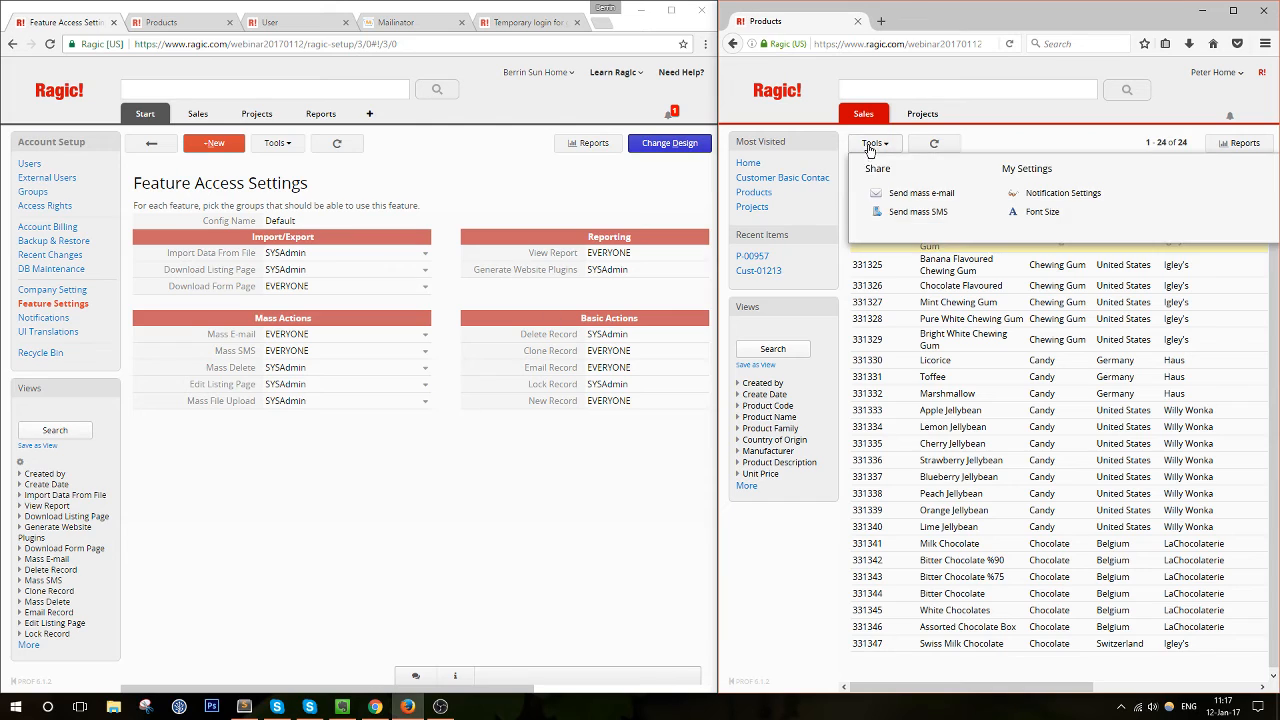
Start and close a mass e-mail as the second user, then open Customer Basic Contact Info
click(920, 193)
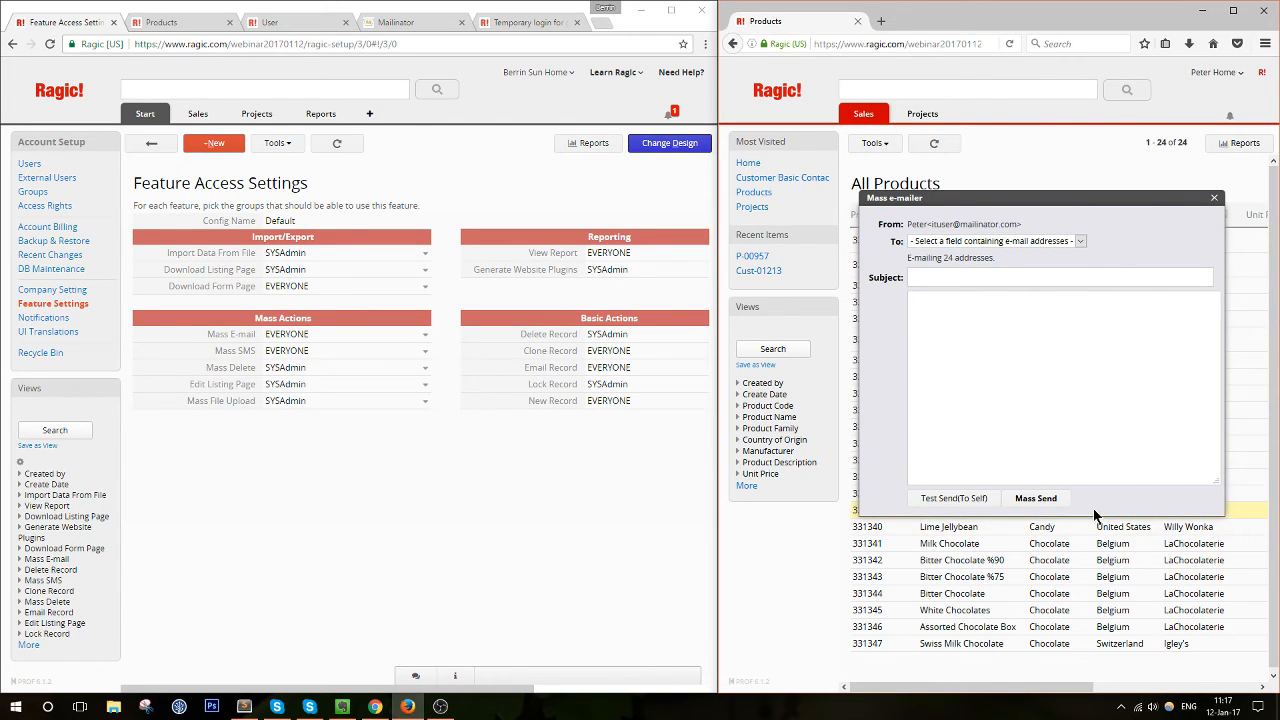
click(1214, 198)
drag(1050, 687, 961, 687)
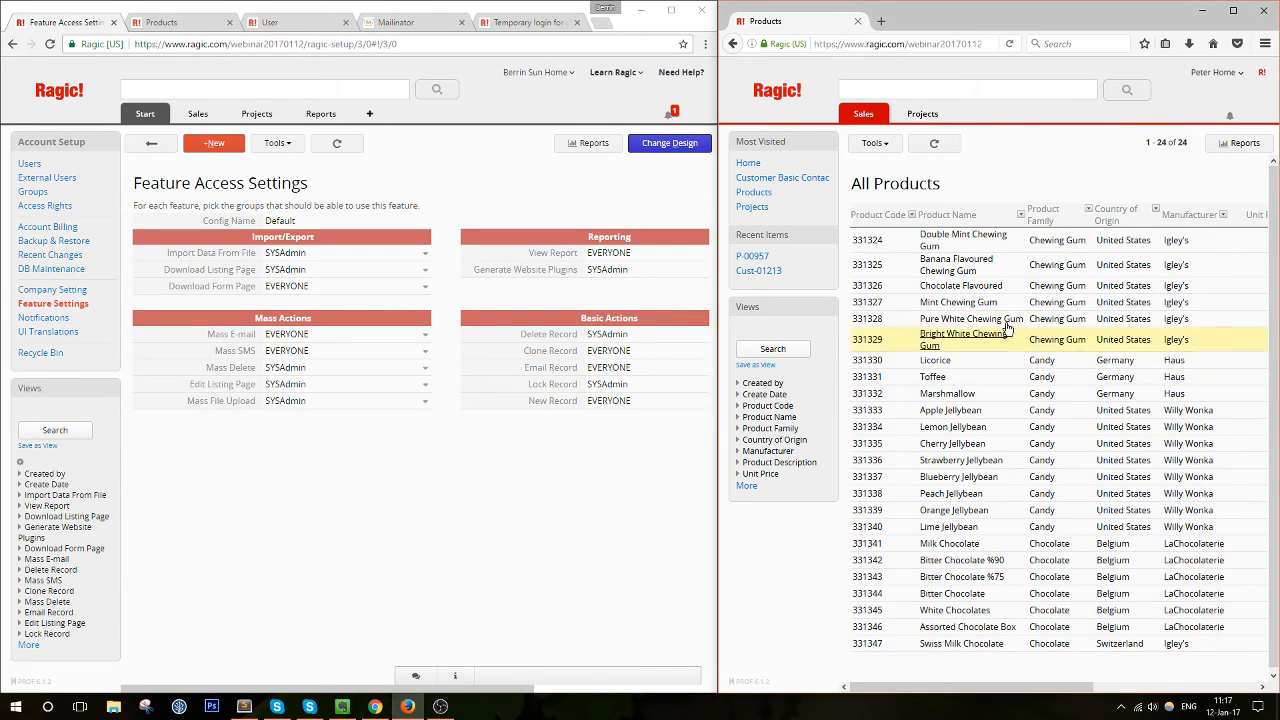
mouse_move(866, 115)
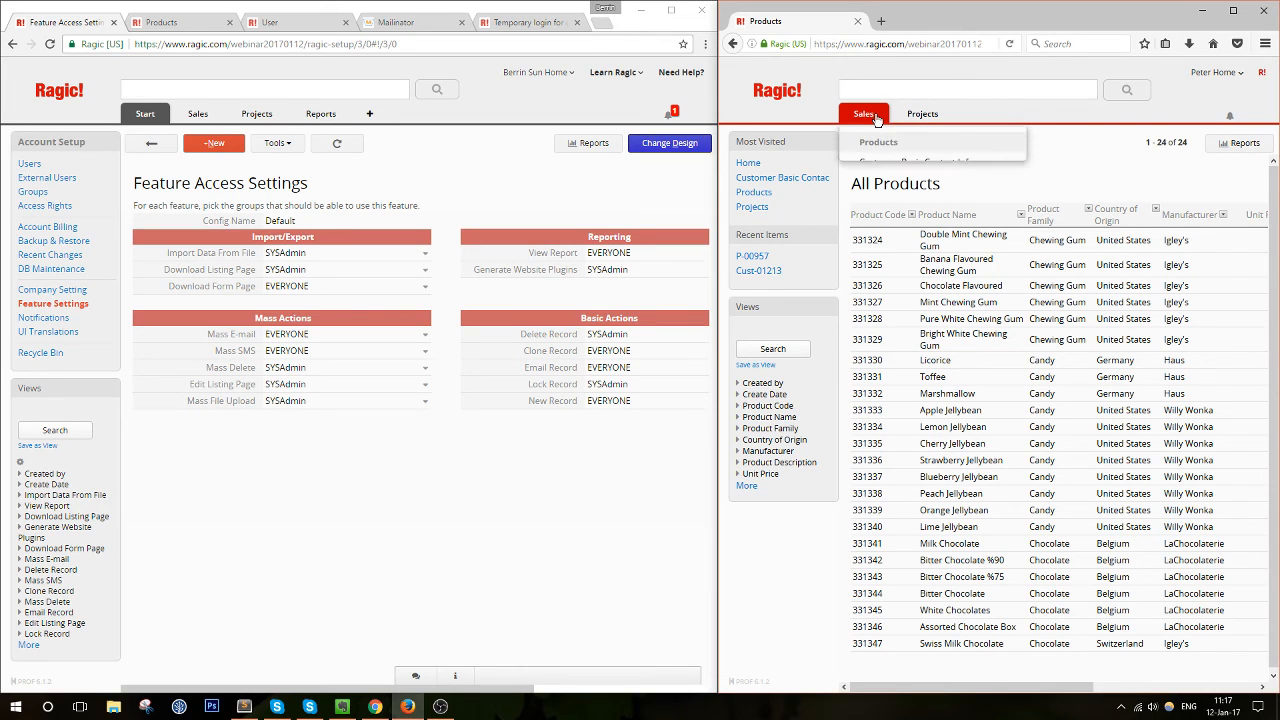
click(887, 162)
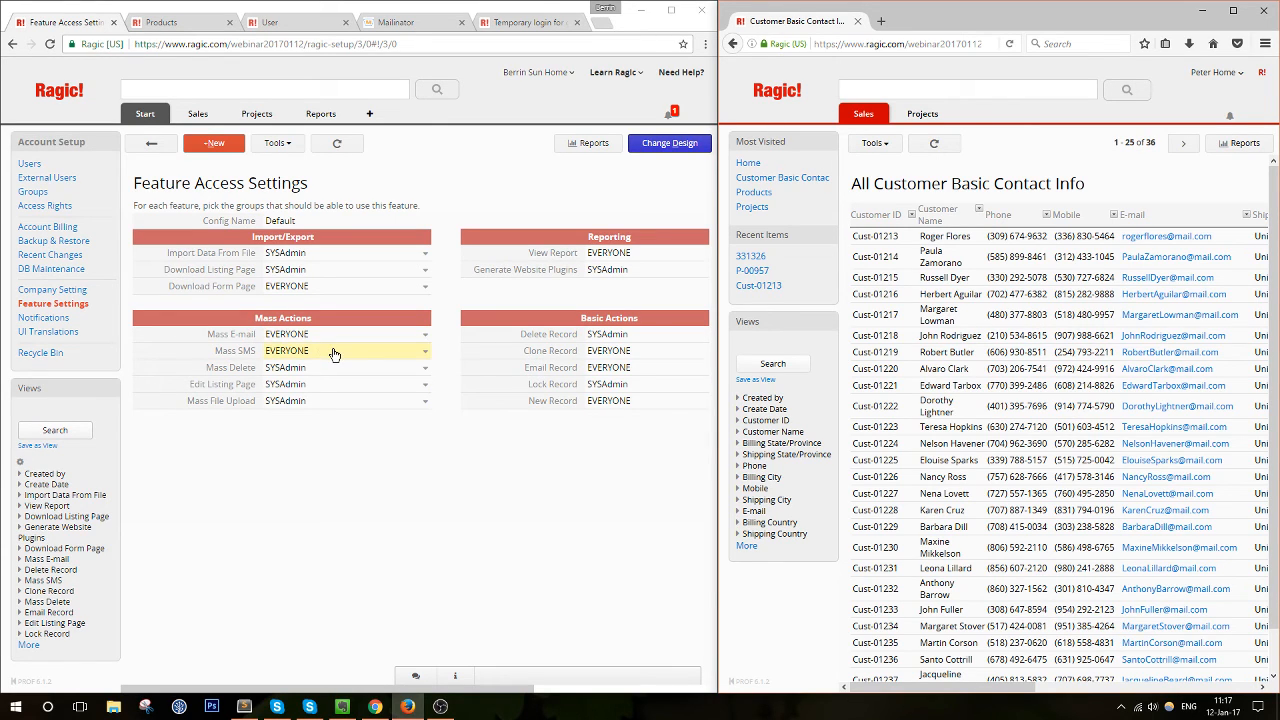
Open and close Send mass SMS on the contact list, then open the admin's Recycle Bin
click(866, 137)
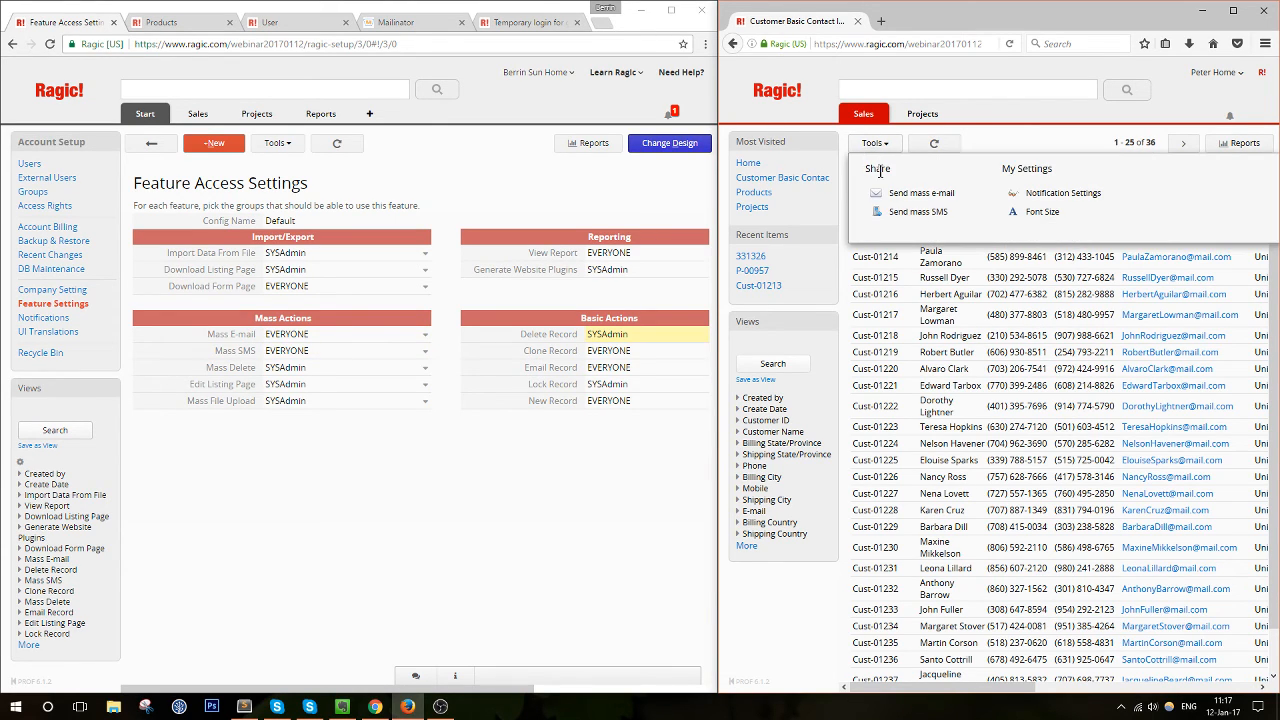
click(914, 216)
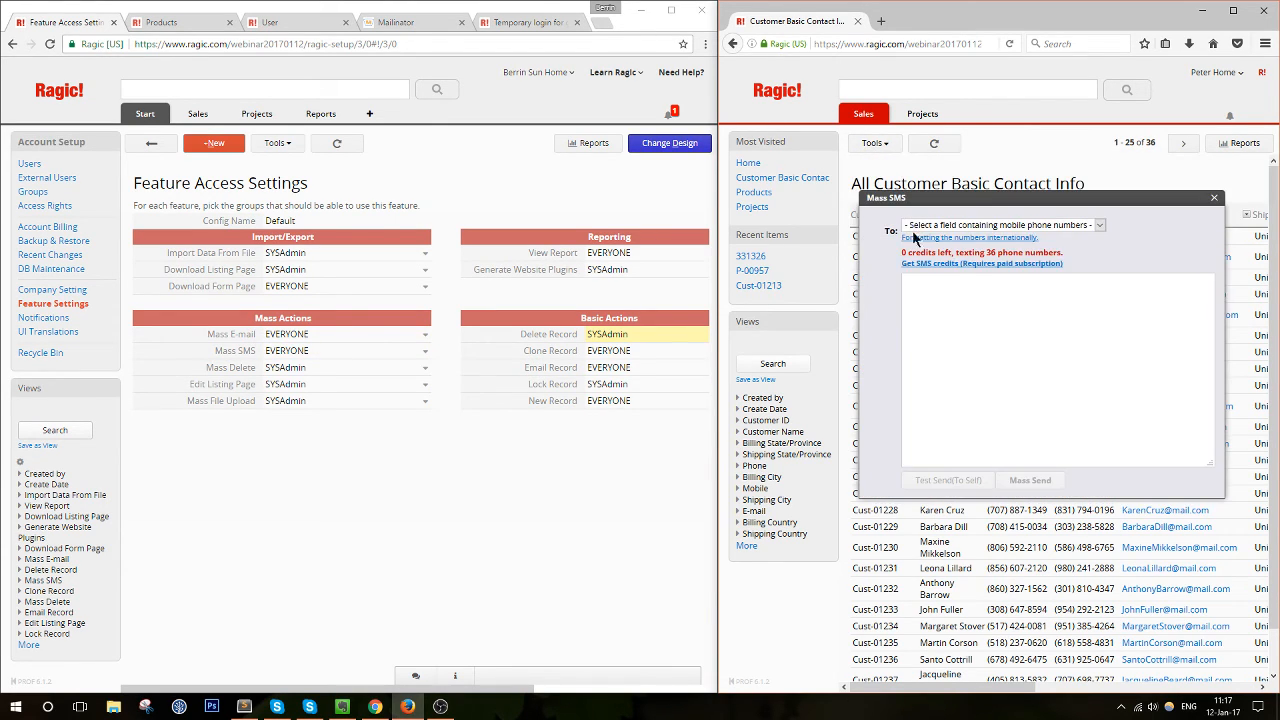
click(1213, 199)
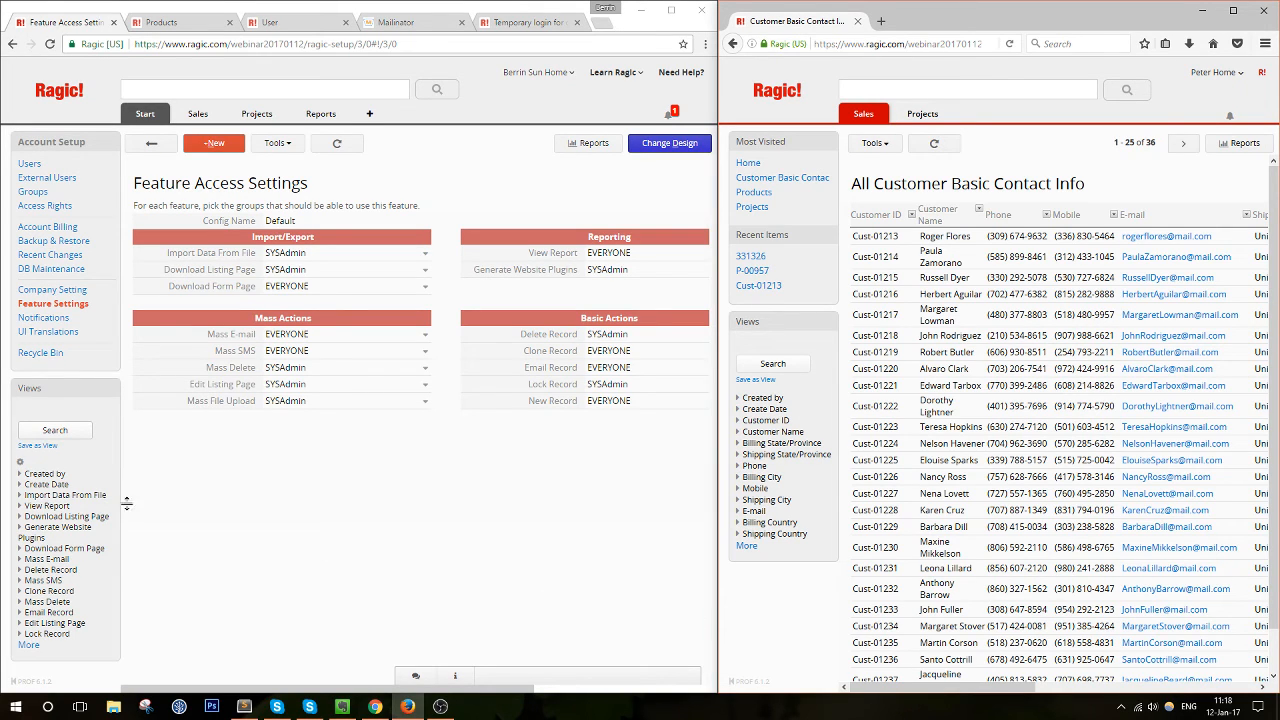
click(35, 358)
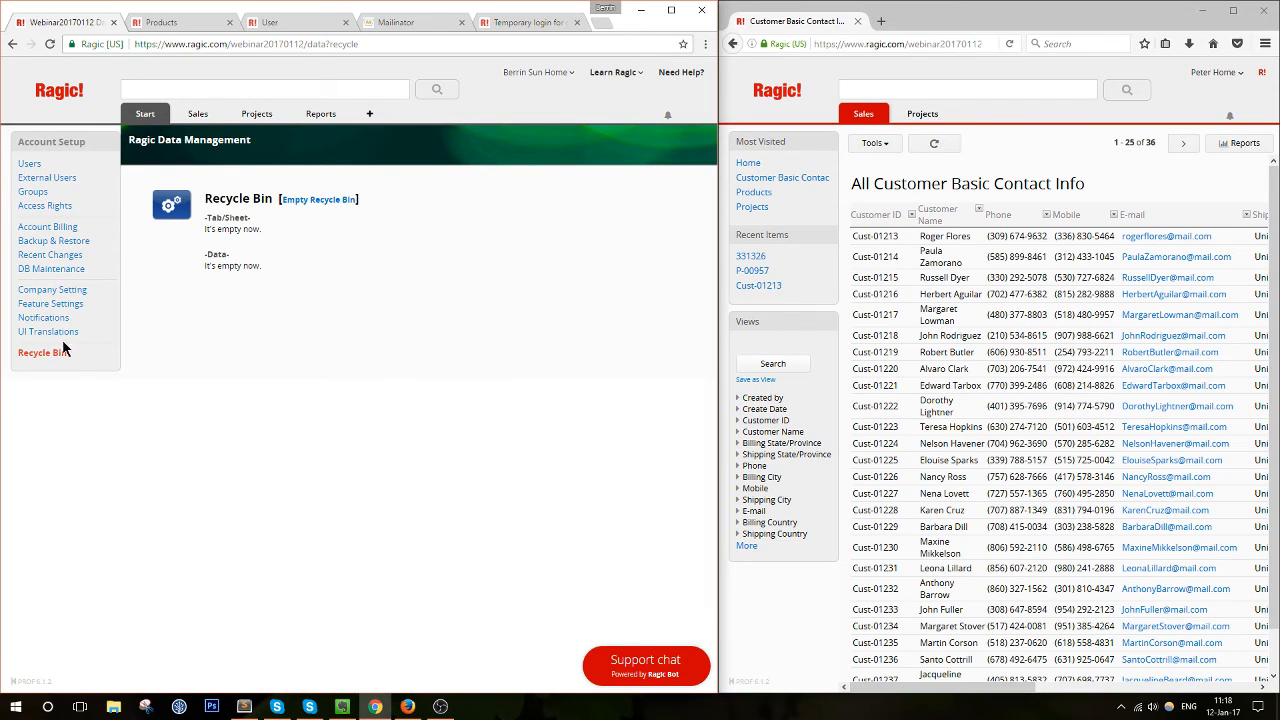
mouse_move(143, 118)
click(82, 304)
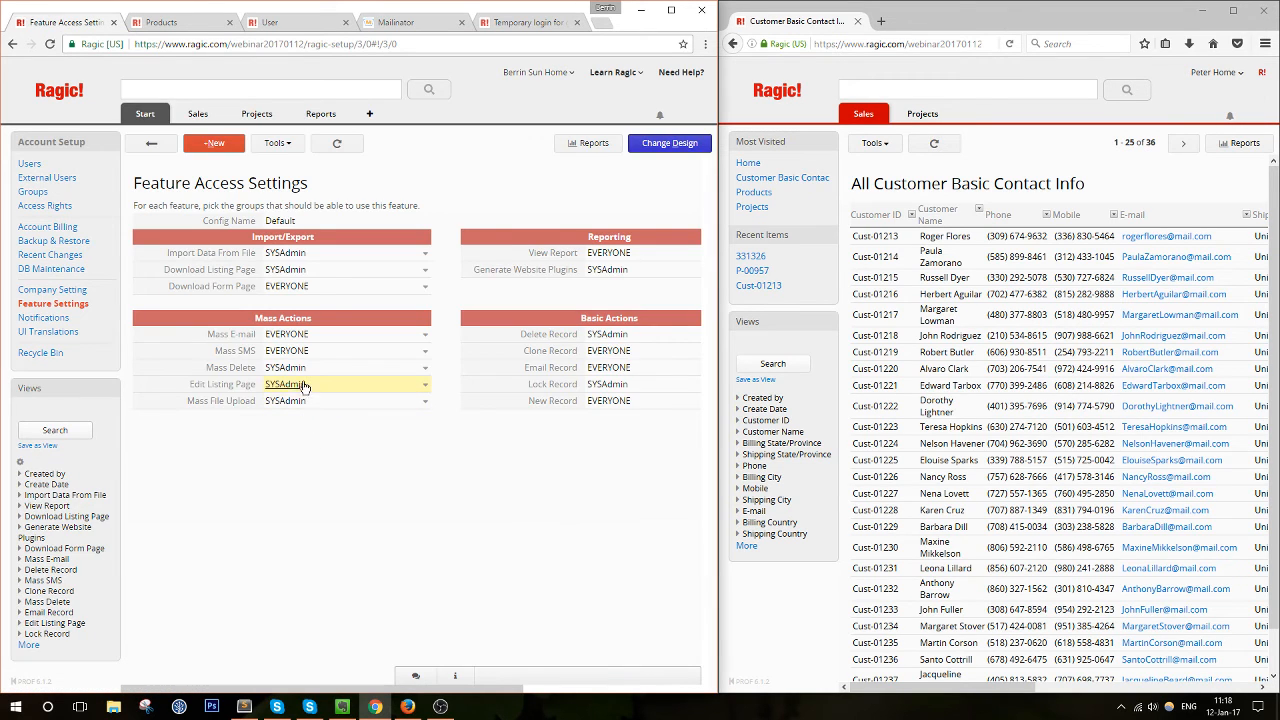
click(349, 367)
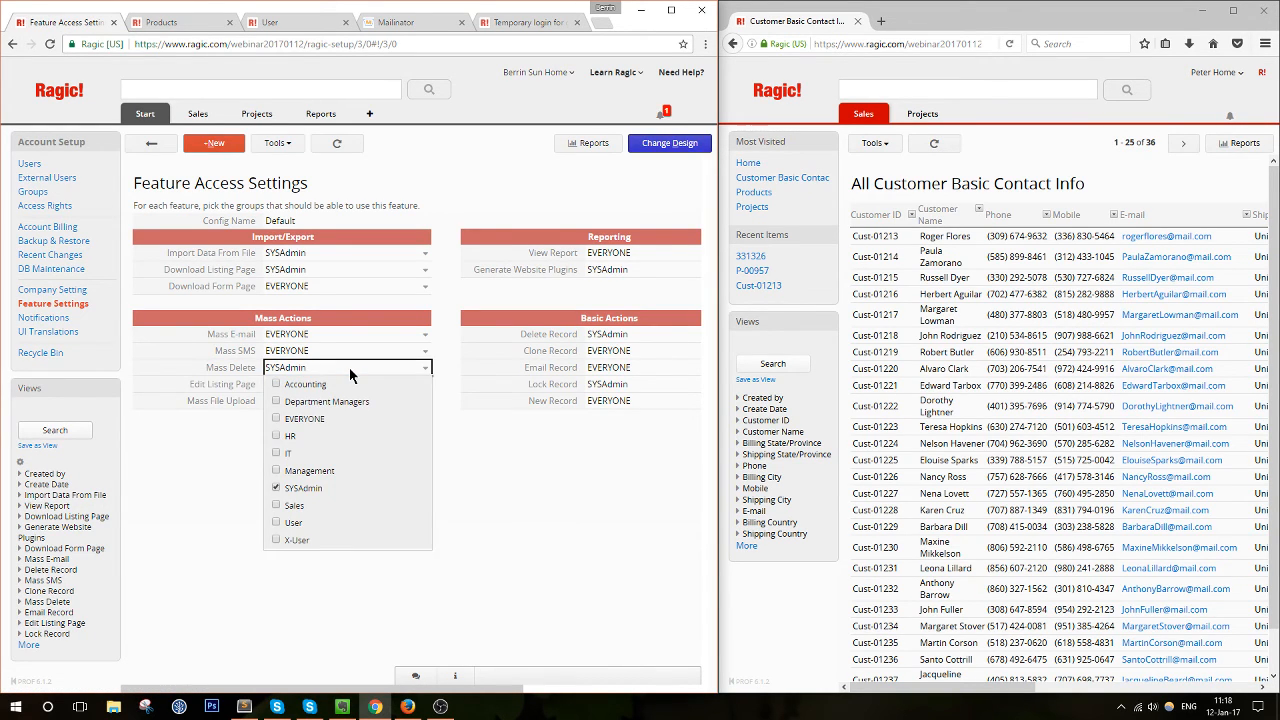
click(349, 368)
click(349, 368)
click(499, 452)
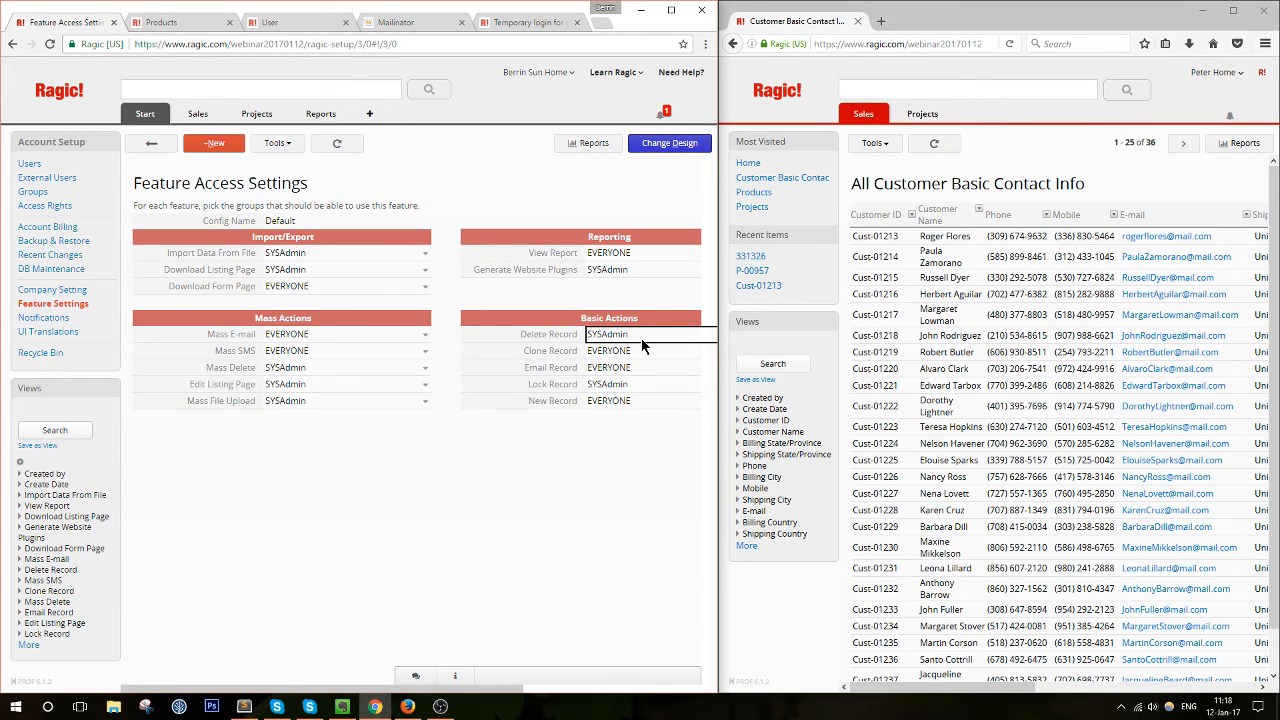
click(370, 374)
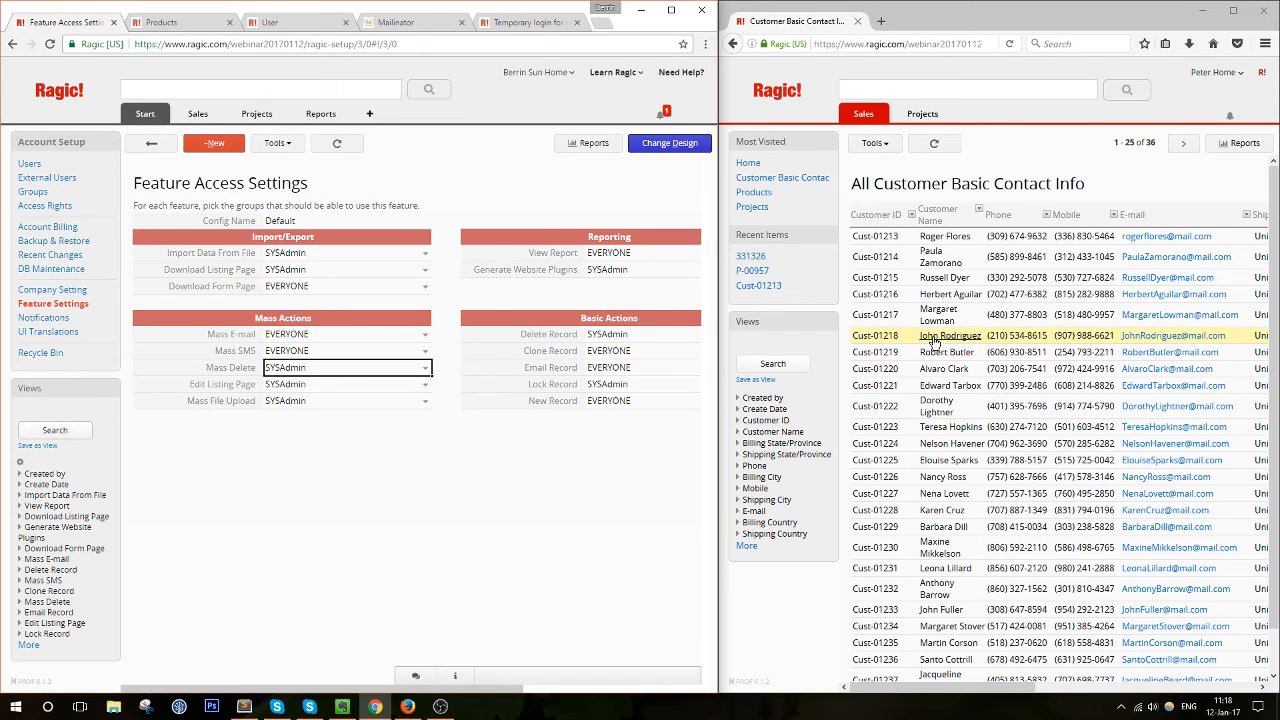
As the second user, try editing contact Cust-01214 and dismiss the no-access warning
click(1010, 188)
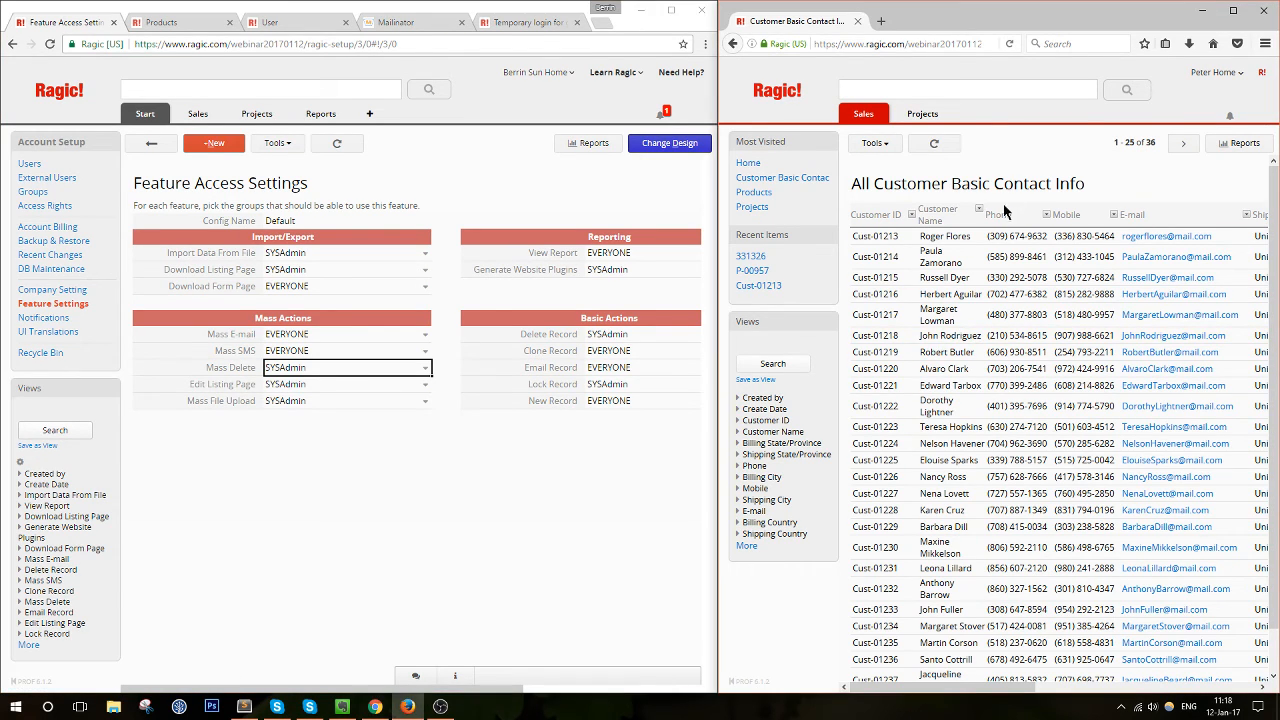
double_click(936, 256)
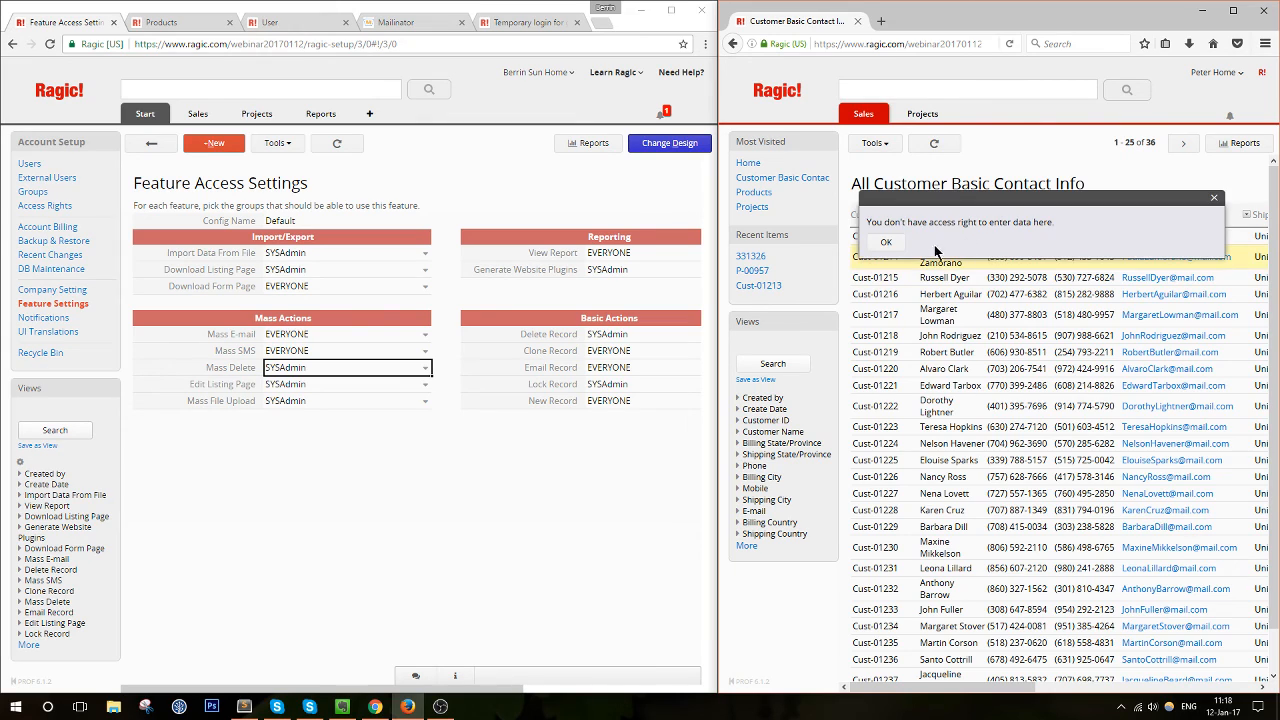
click(886, 242)
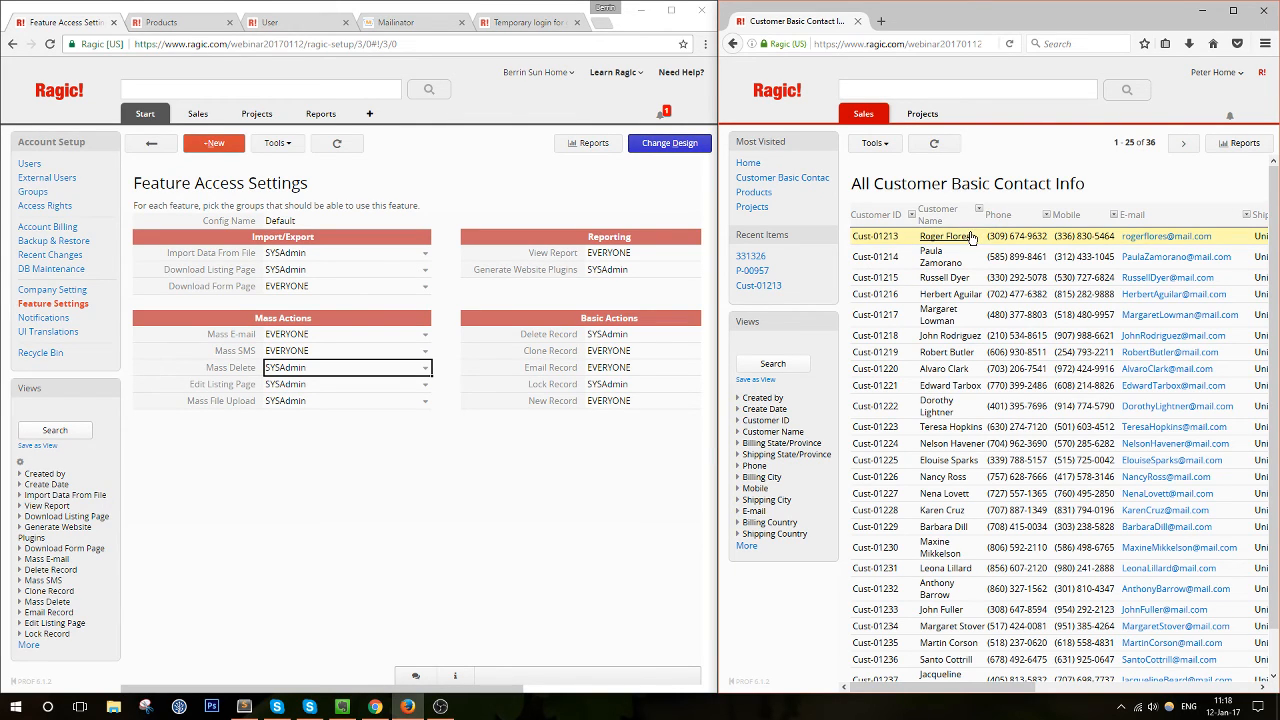
In the admin window, open Customer Basic Contact Info in a new tab
click(329, 391)
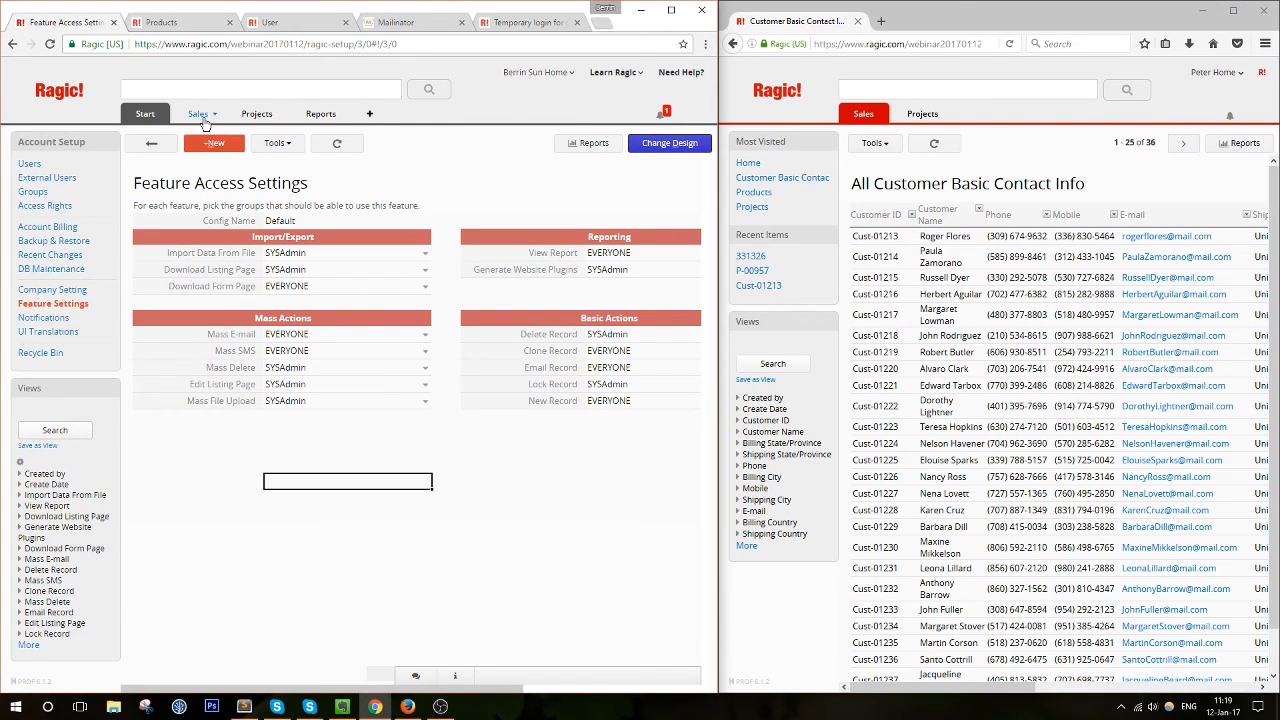
mouse_move(205, 120)
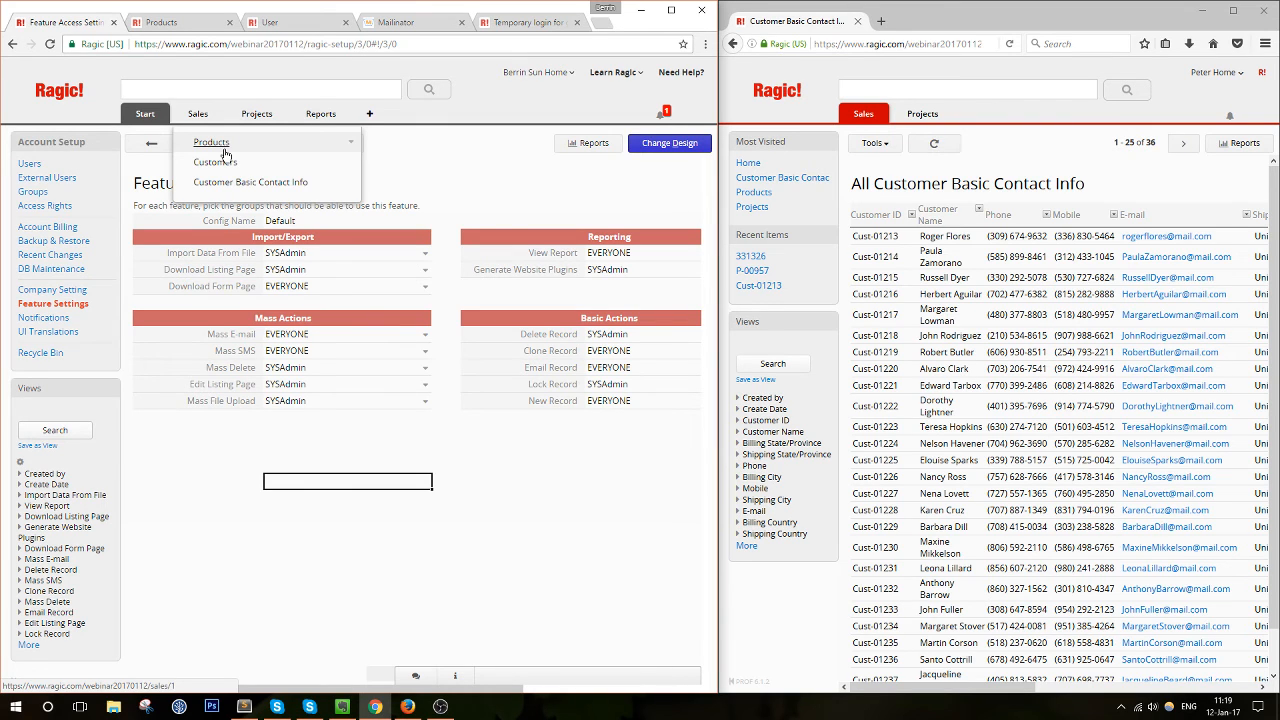
middle_click(206, 186)
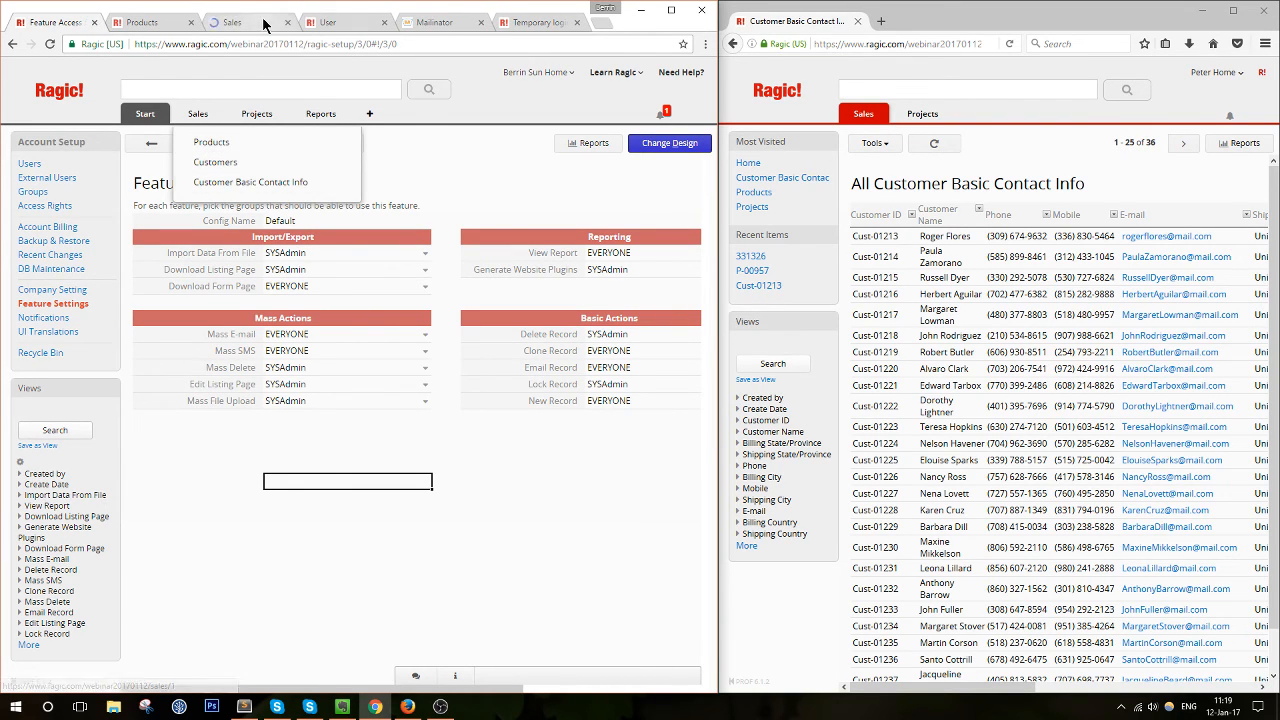
click(265, 24)
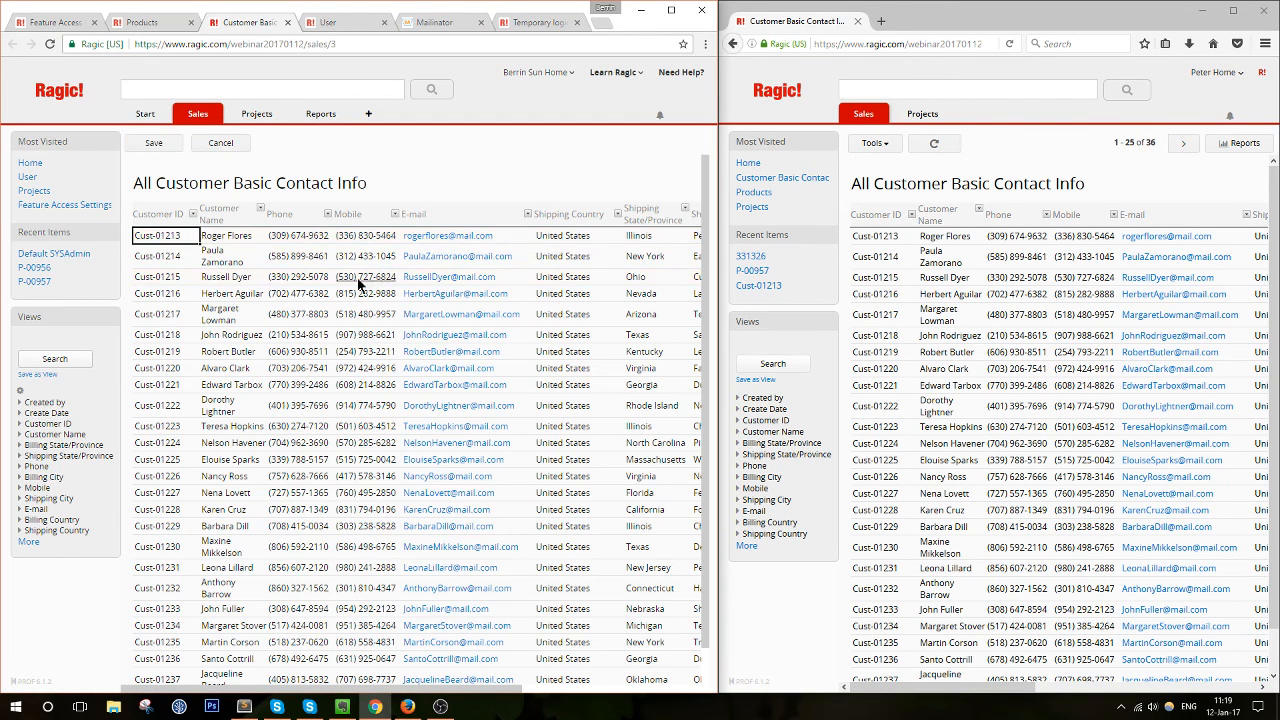
Try editing cells such as Cust-01225's Shipping Country, then leave without saving
click(285, 317)
click(260, 450)
click(190, 526)
click(630, 355)
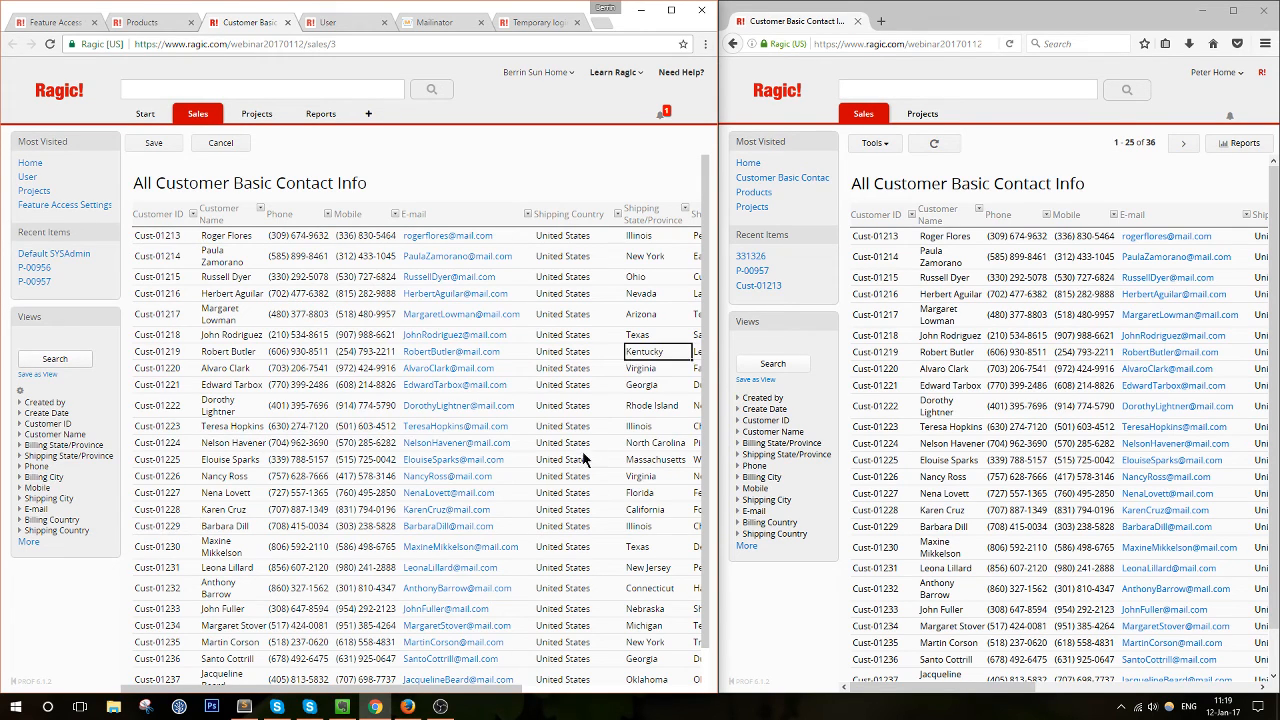
double_click(585, 460)
click(565, 553)
click(645, 547)
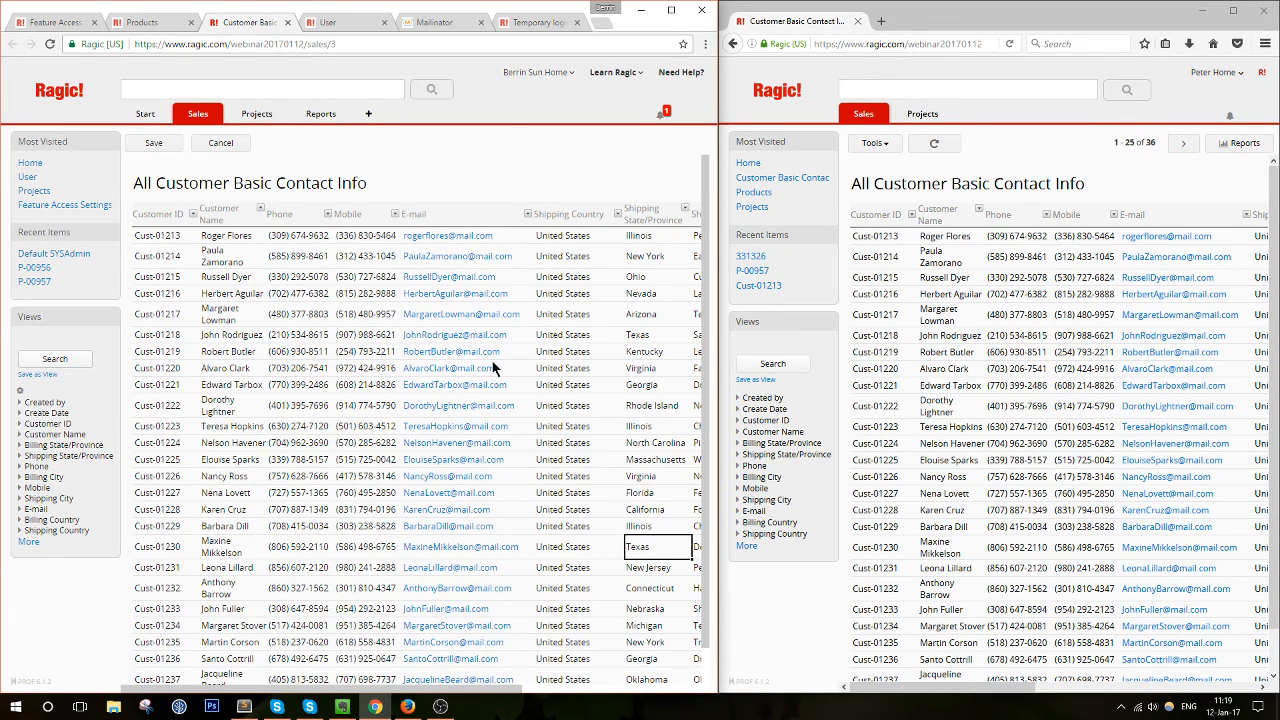
click(220, 143)
click(421, 122)
Try Spreadsheet Format on Cust-01223's Shipping Country, cancel unsaved, and return to Feature Access Settings
click(670, 10)
click(218, 130)
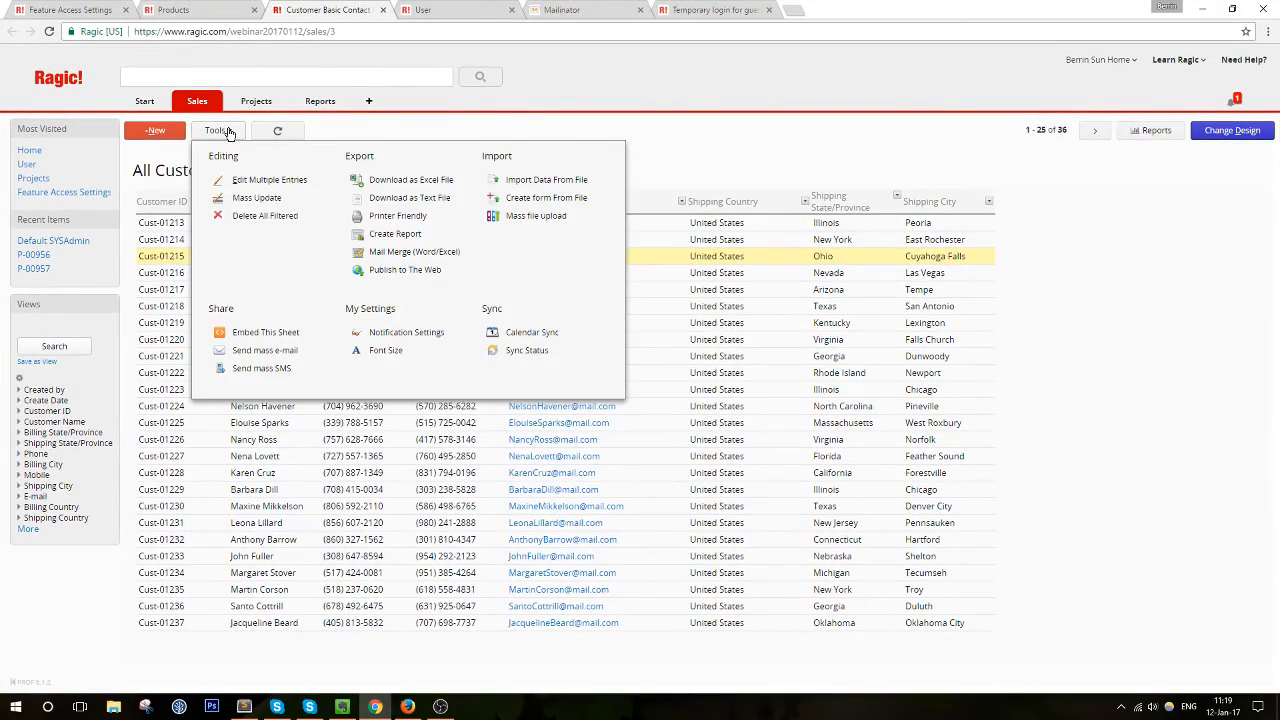
click(258, 180)
click(298, 258)
click(276, 360)
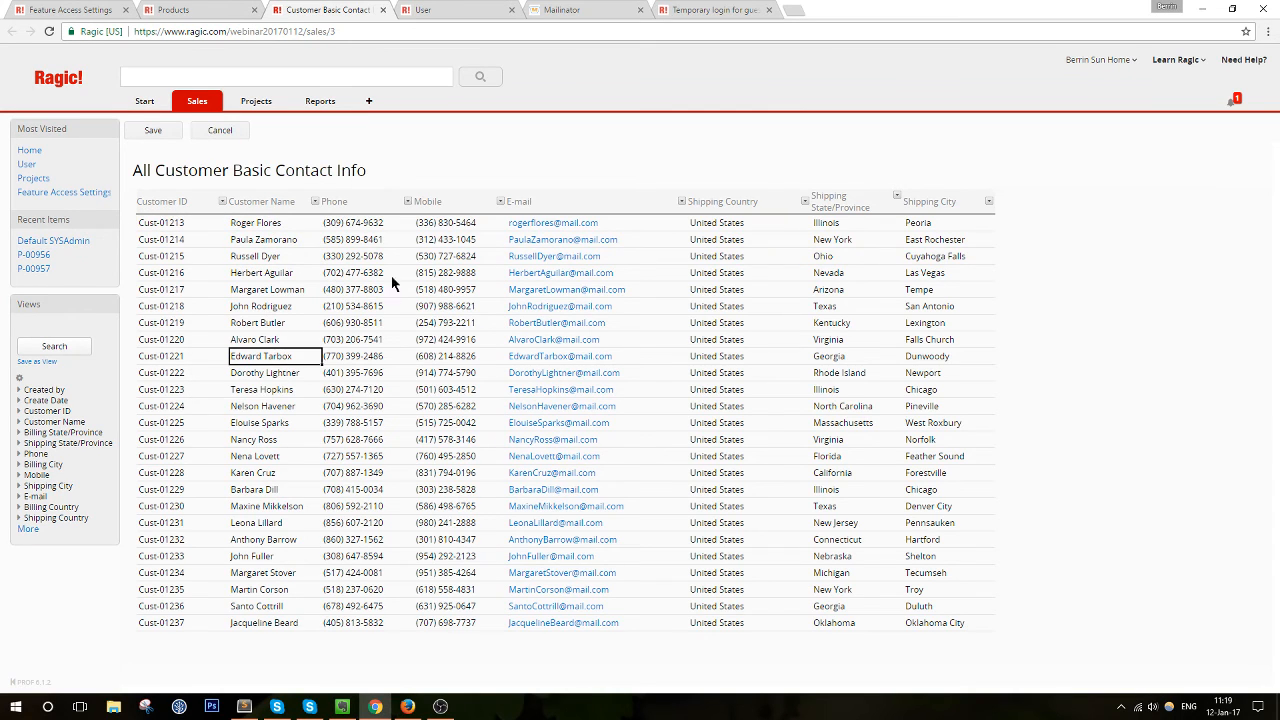
click(846, 245)
double_click(767, 389)
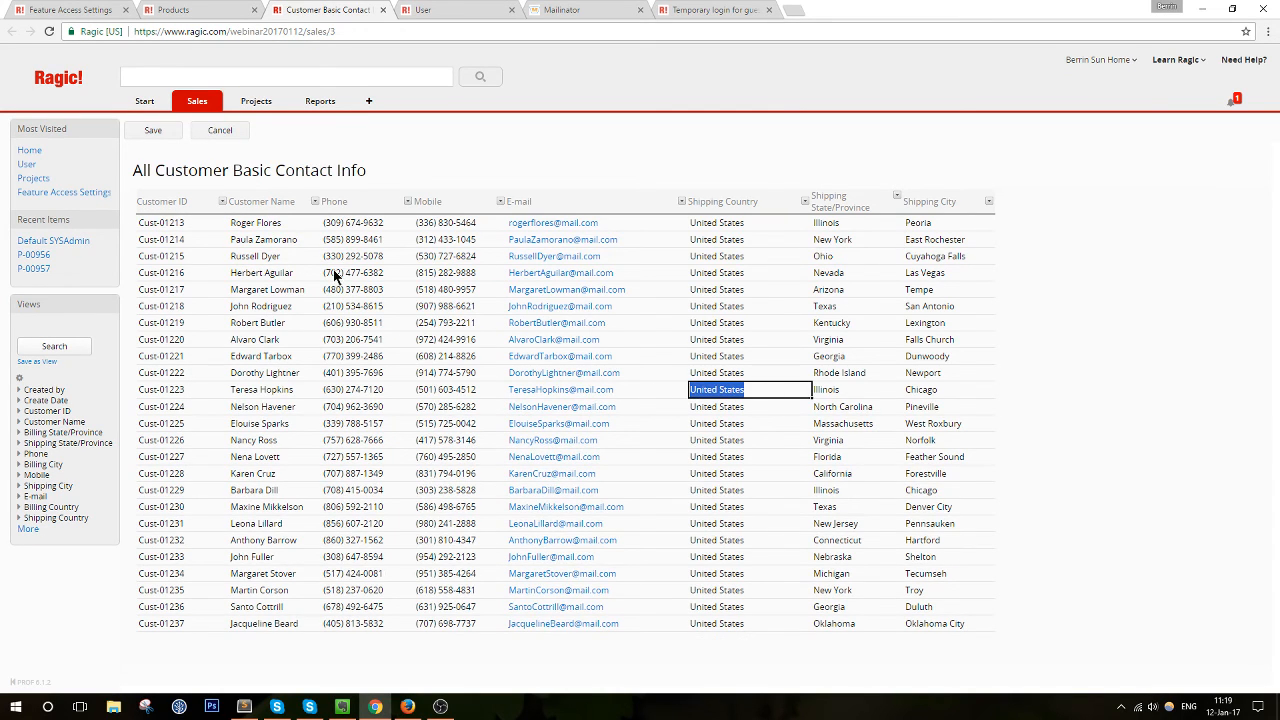
click(222, 130)
click(694, 127)
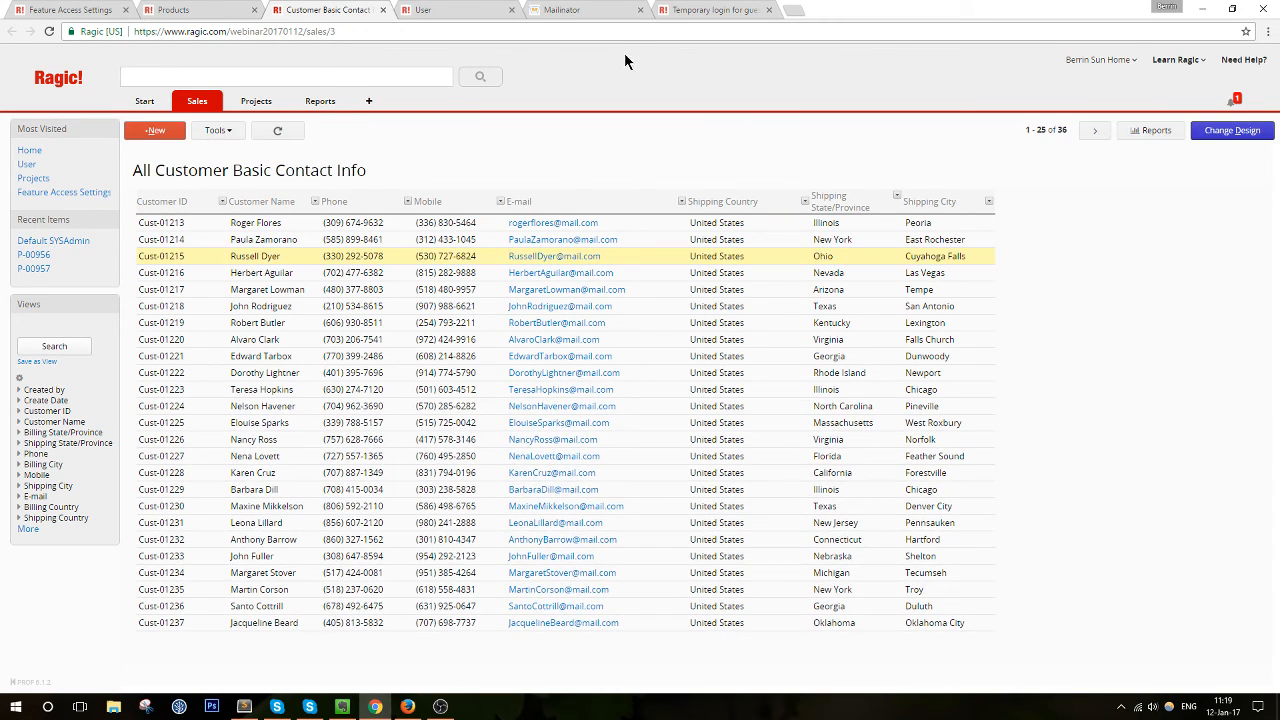
click(98, 8)
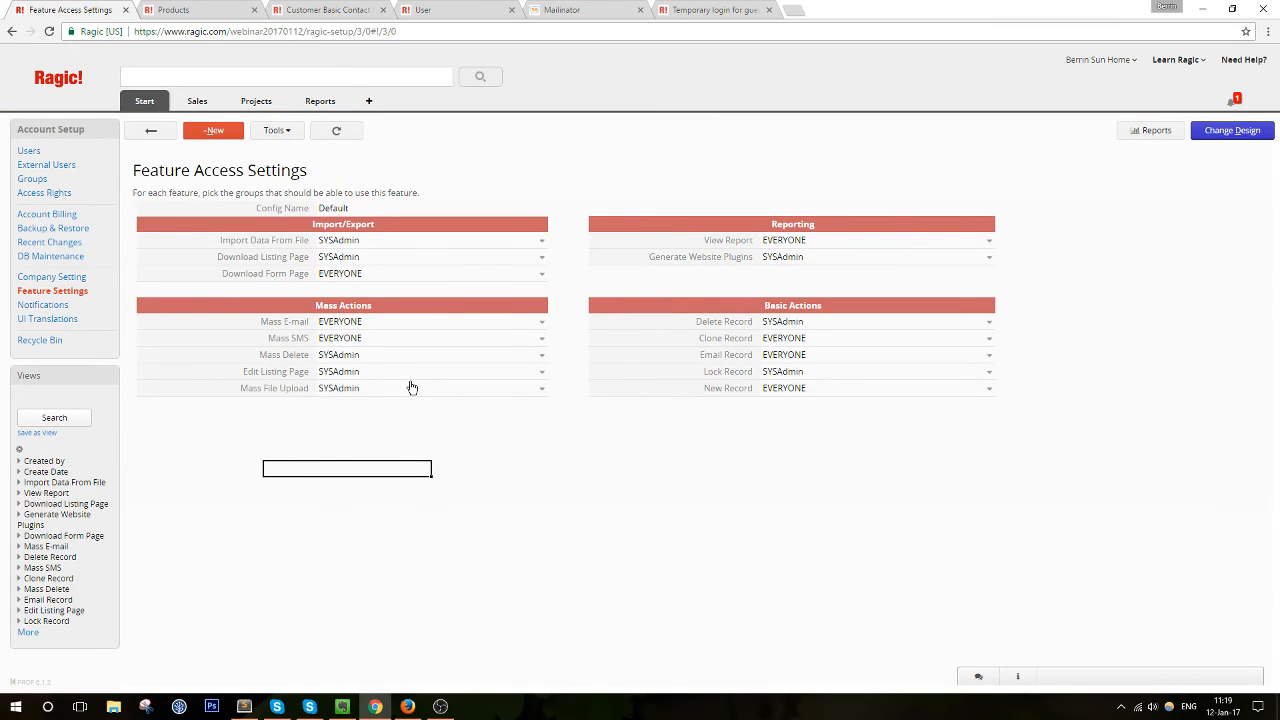
drag(899, 5, 0, 200)
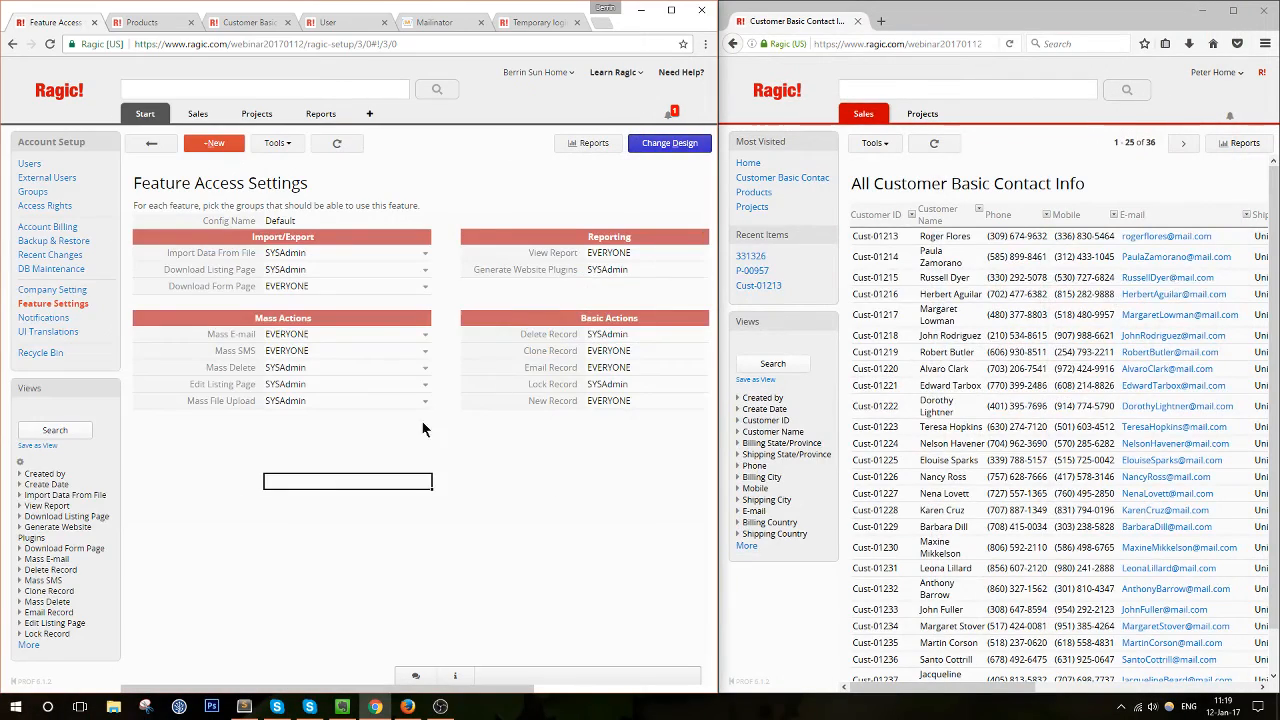
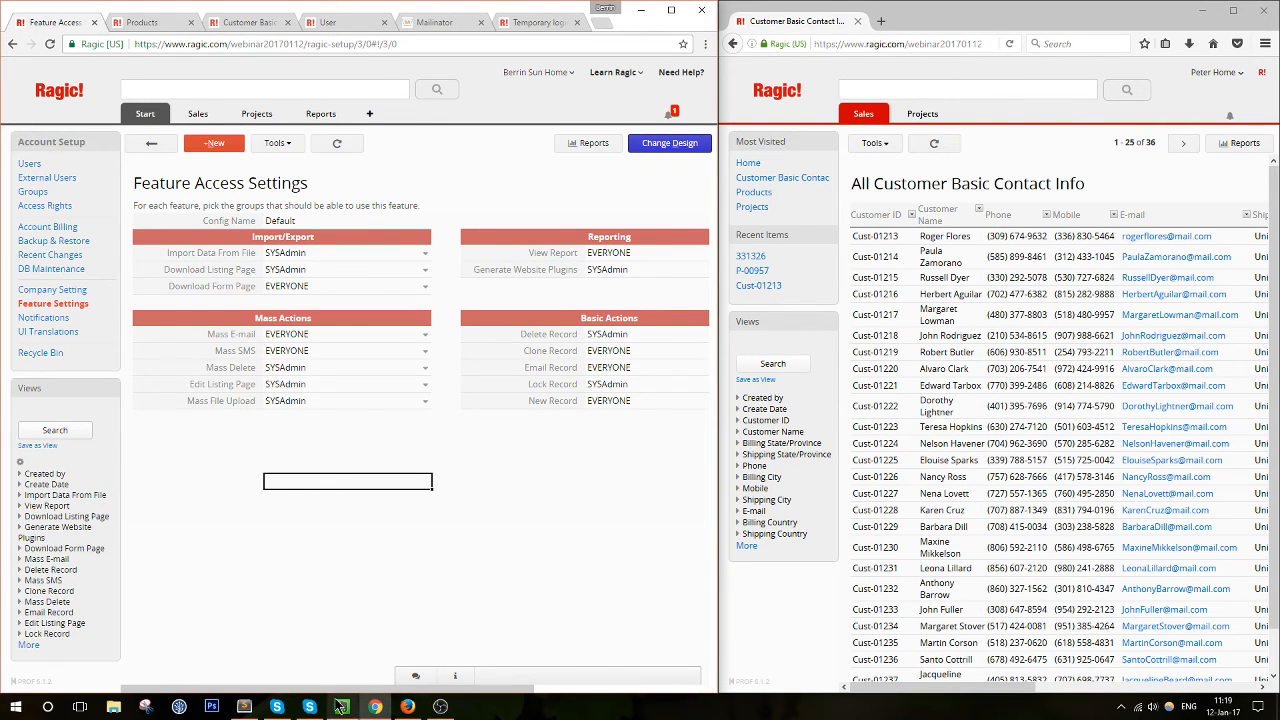
Review the Delete Record and Clone Record permission settings
drag(335, 688, 420, 674)
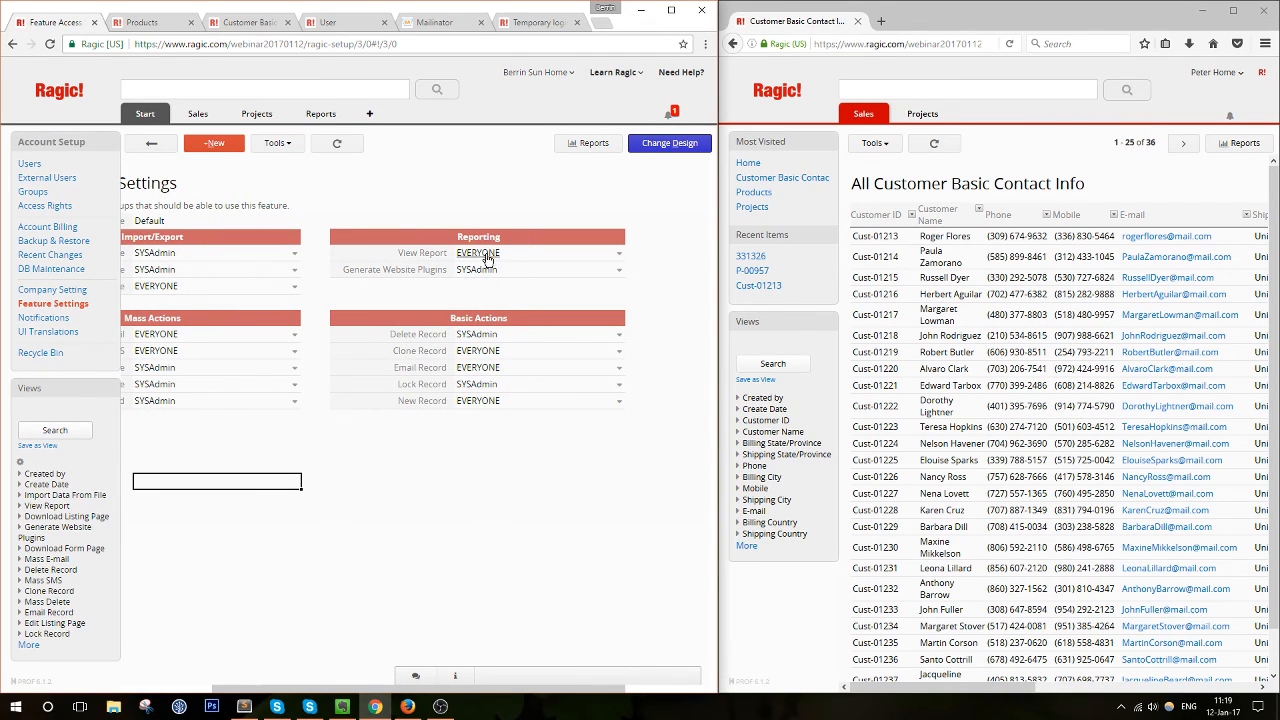
mouse_move(318, 116)
click(486, 337)
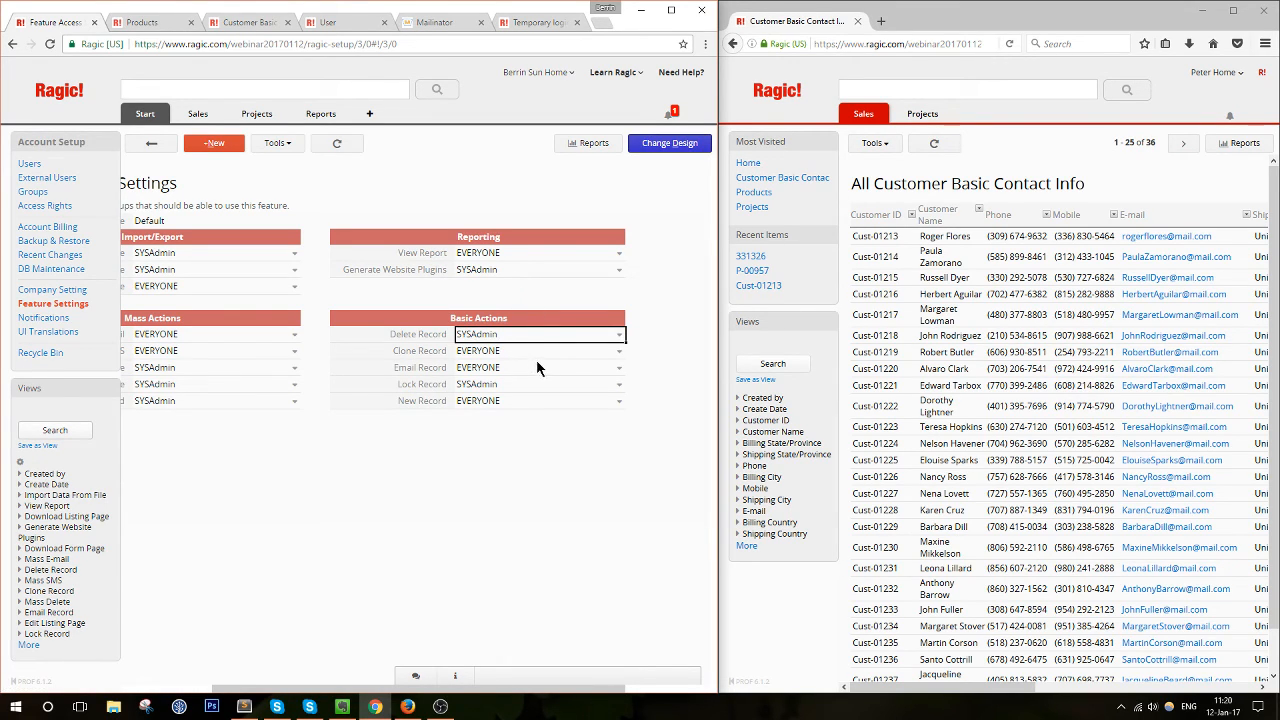
click(536, 353)
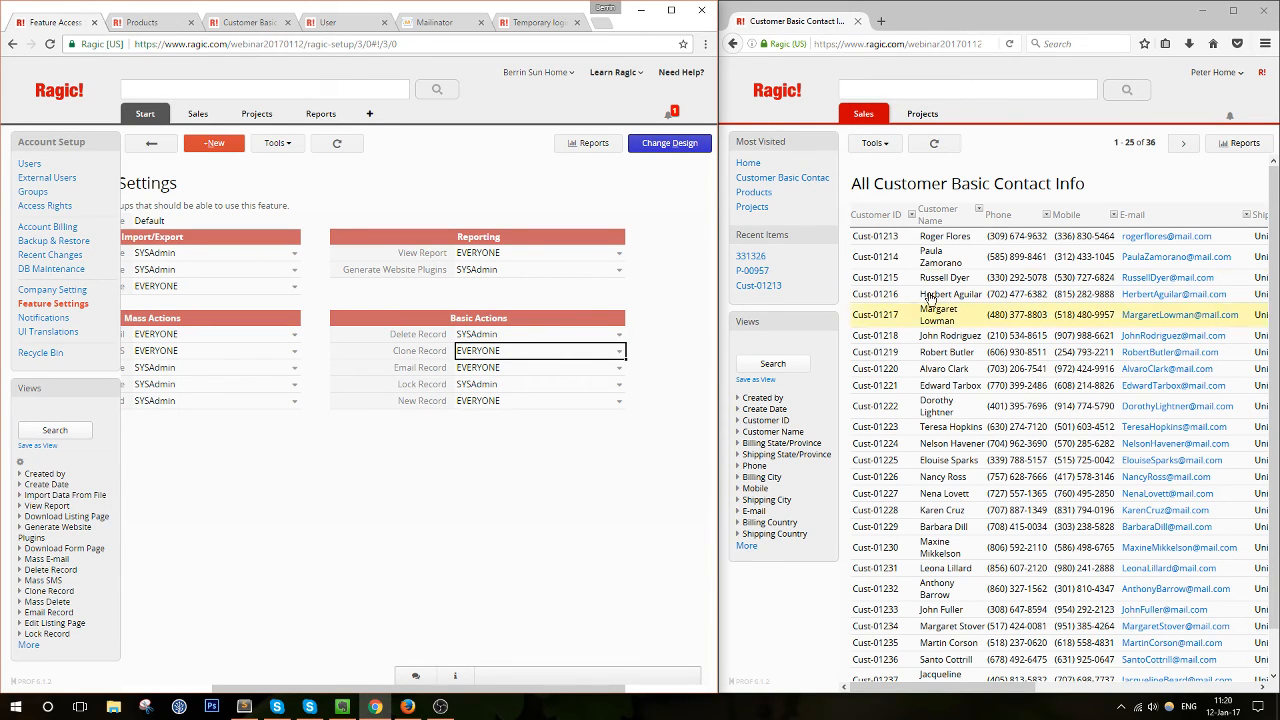
Open the first customer's contact record, view its export and sharing options, and resize the window
click(940, 237)
click(931, 146)
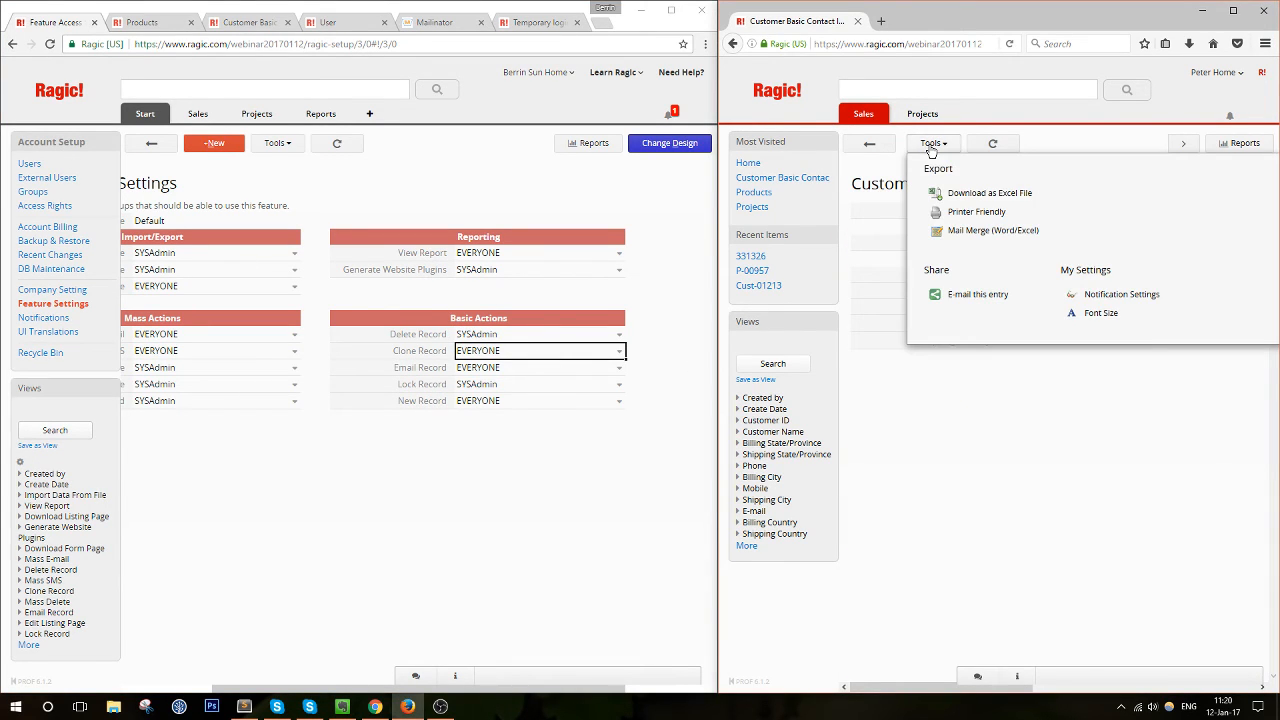
click(943, 148)
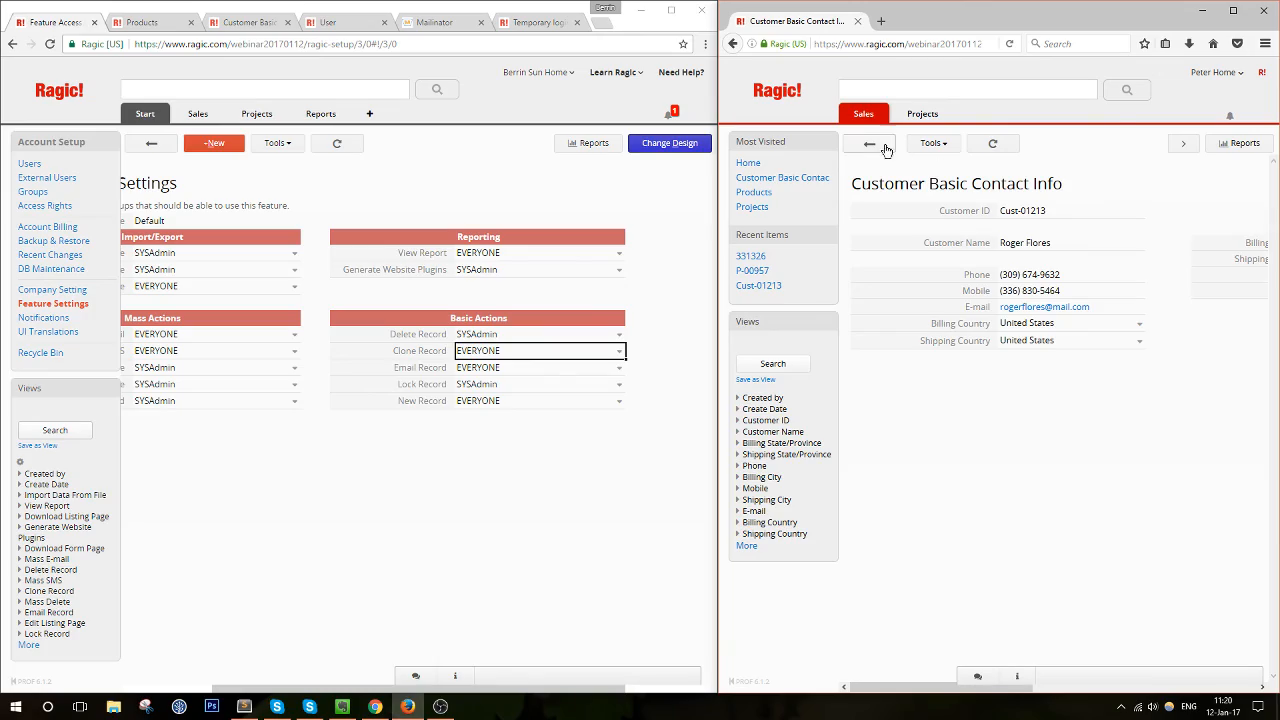
click(1233, 10)
click(154, 134)
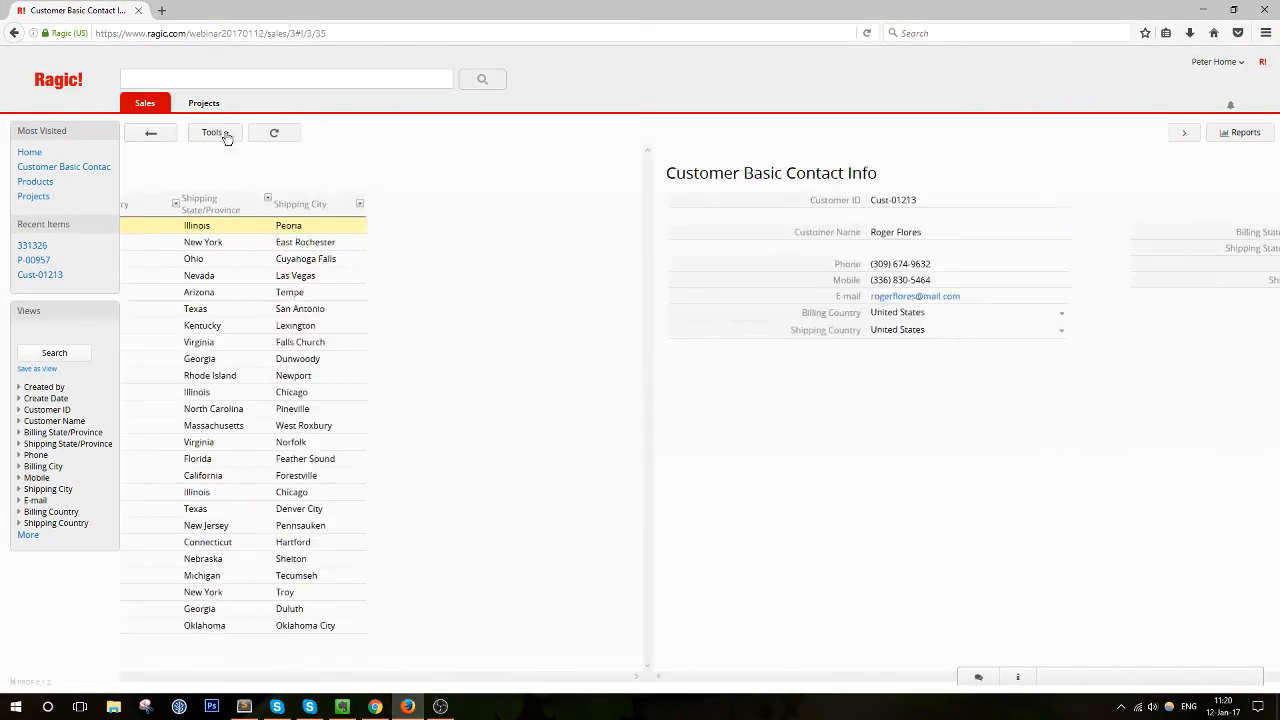
drag(576, 3, 1279, 94)
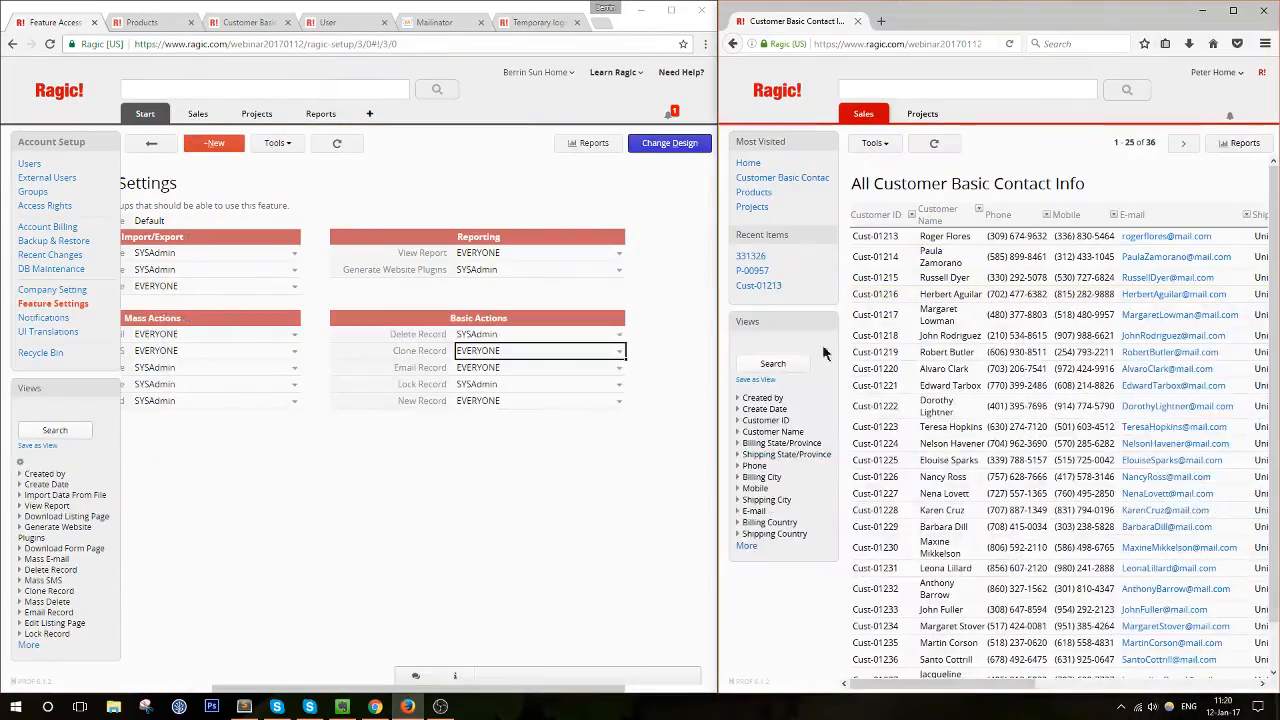
Recheck that record's export options, return to the contact listing, and inspect the Email Record permission
click(993, 234)
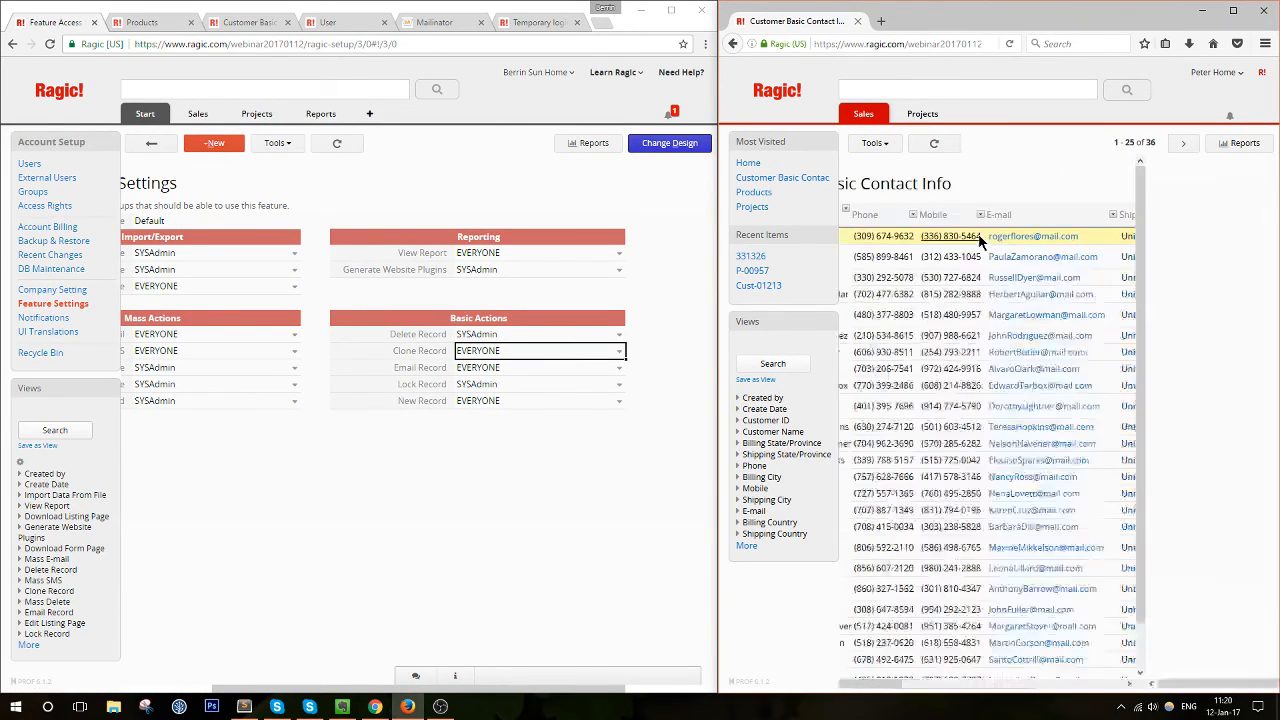
click(935, 143)
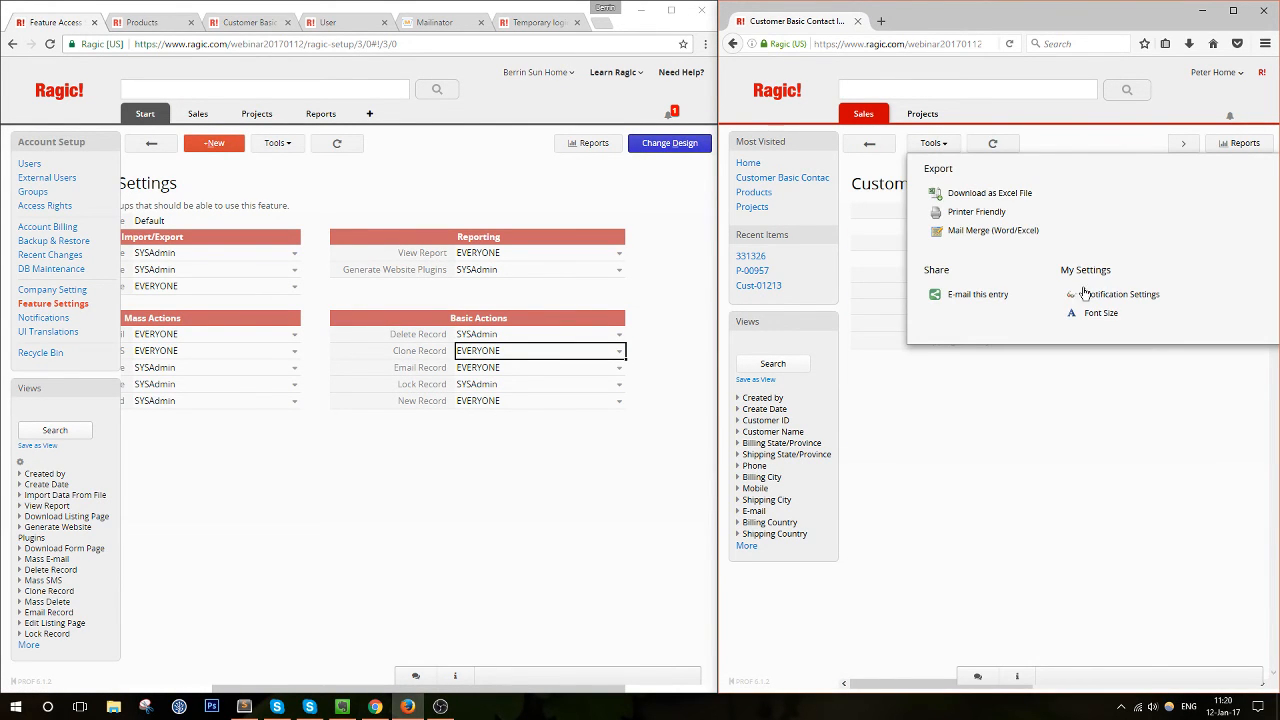
click(1126, 112)
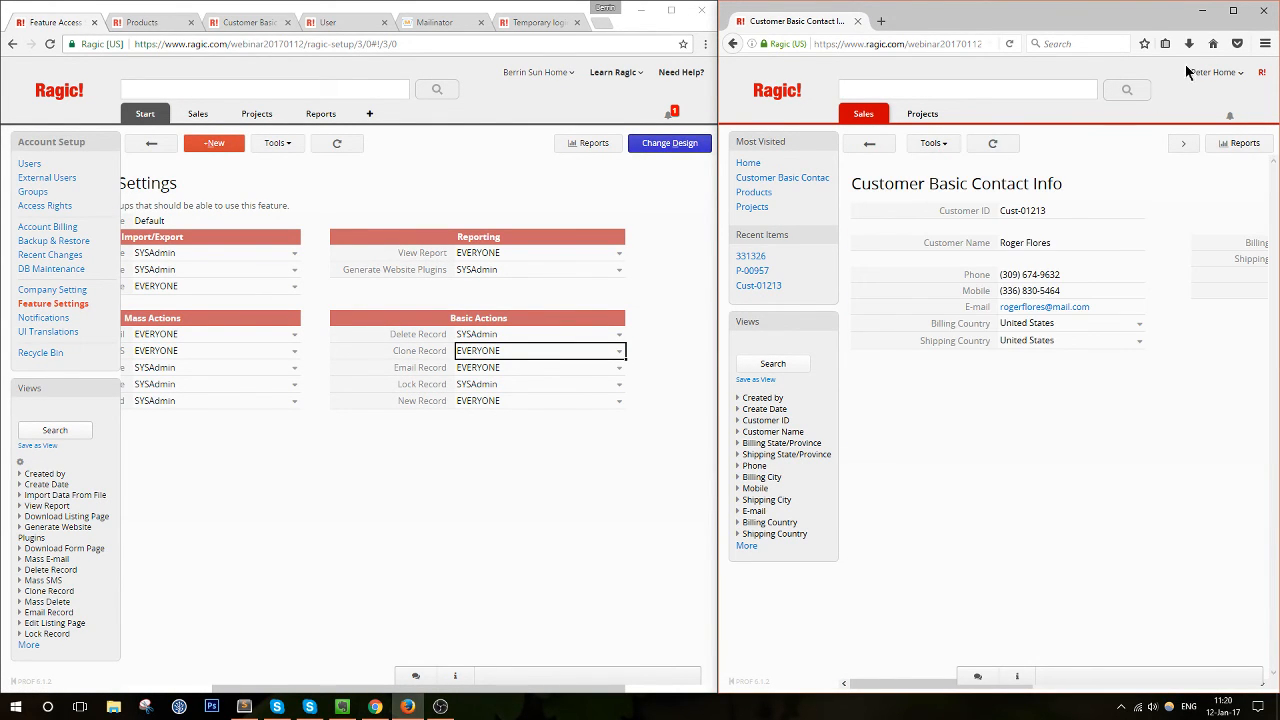
click(1233, 10)
click(211, 133)
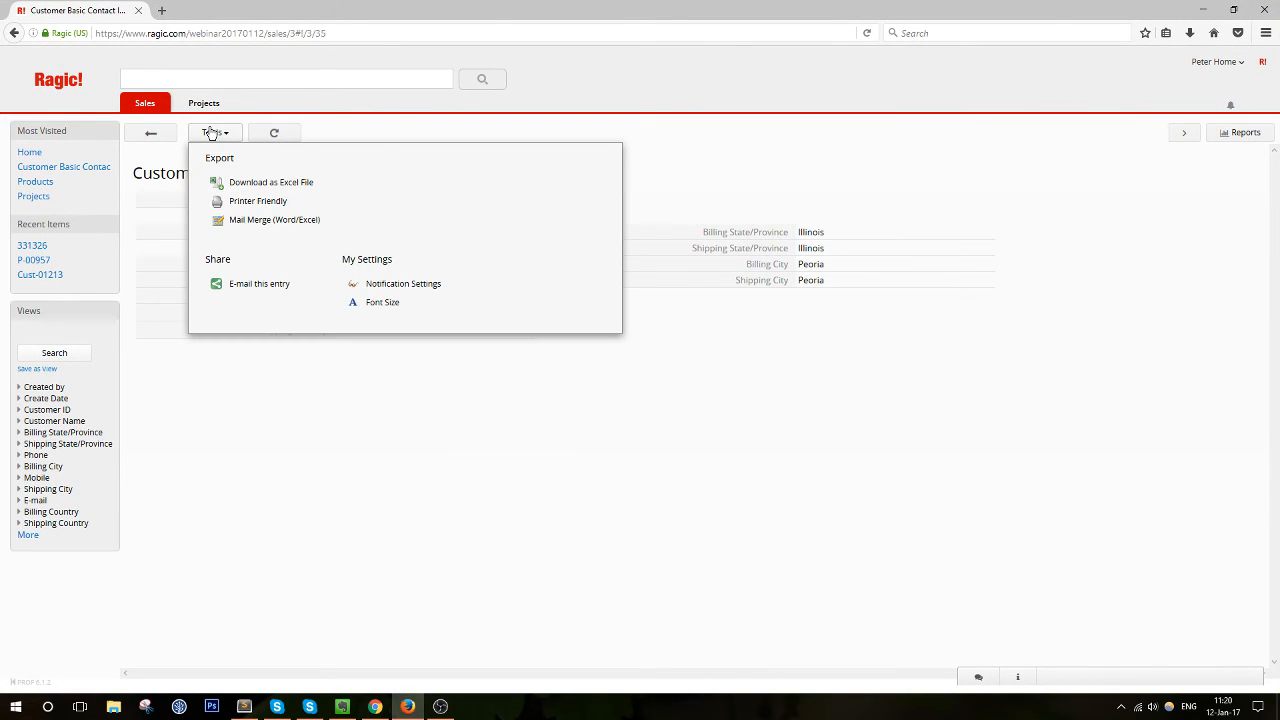
drag(602, 8, 1277, 117)
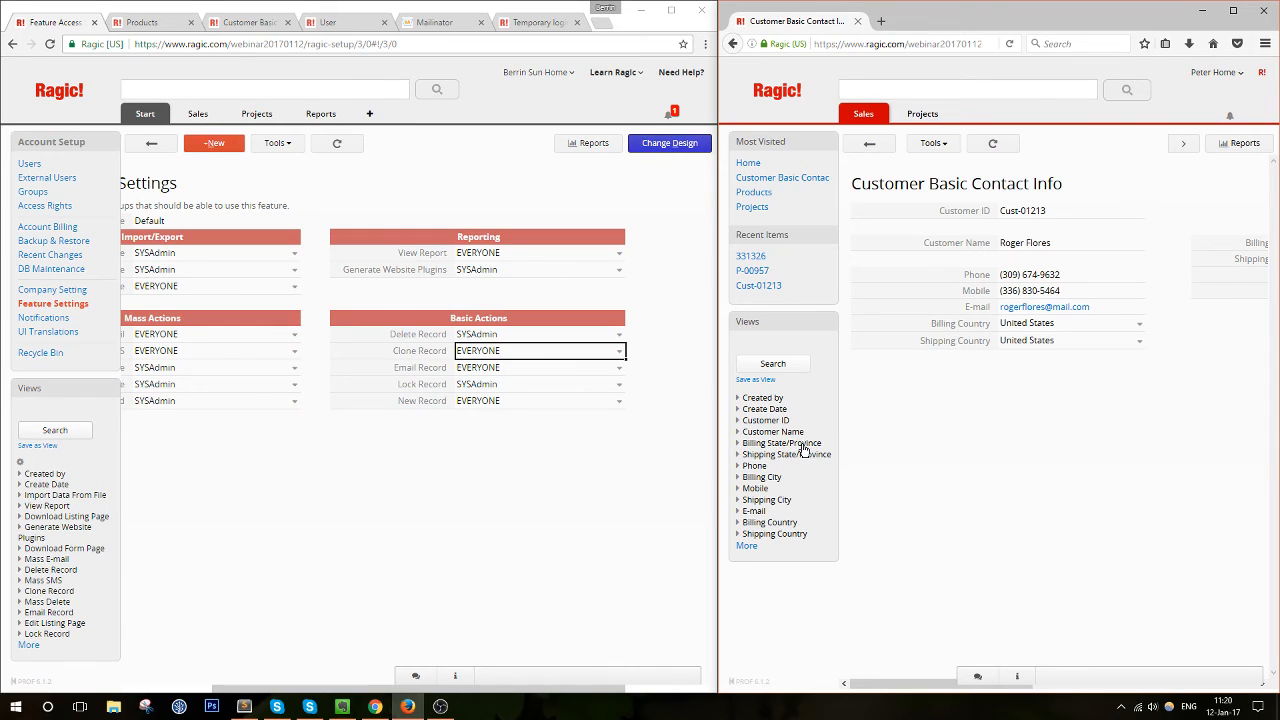
click(884, 144)
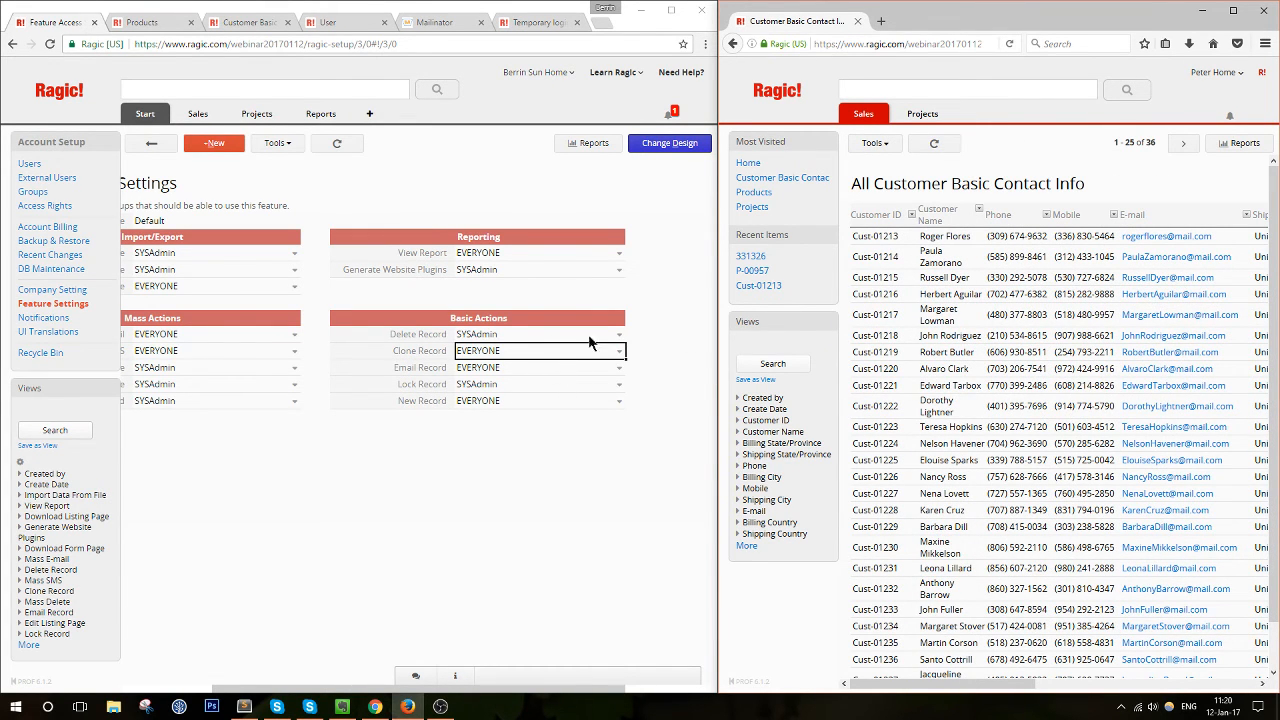
click(540, 369)
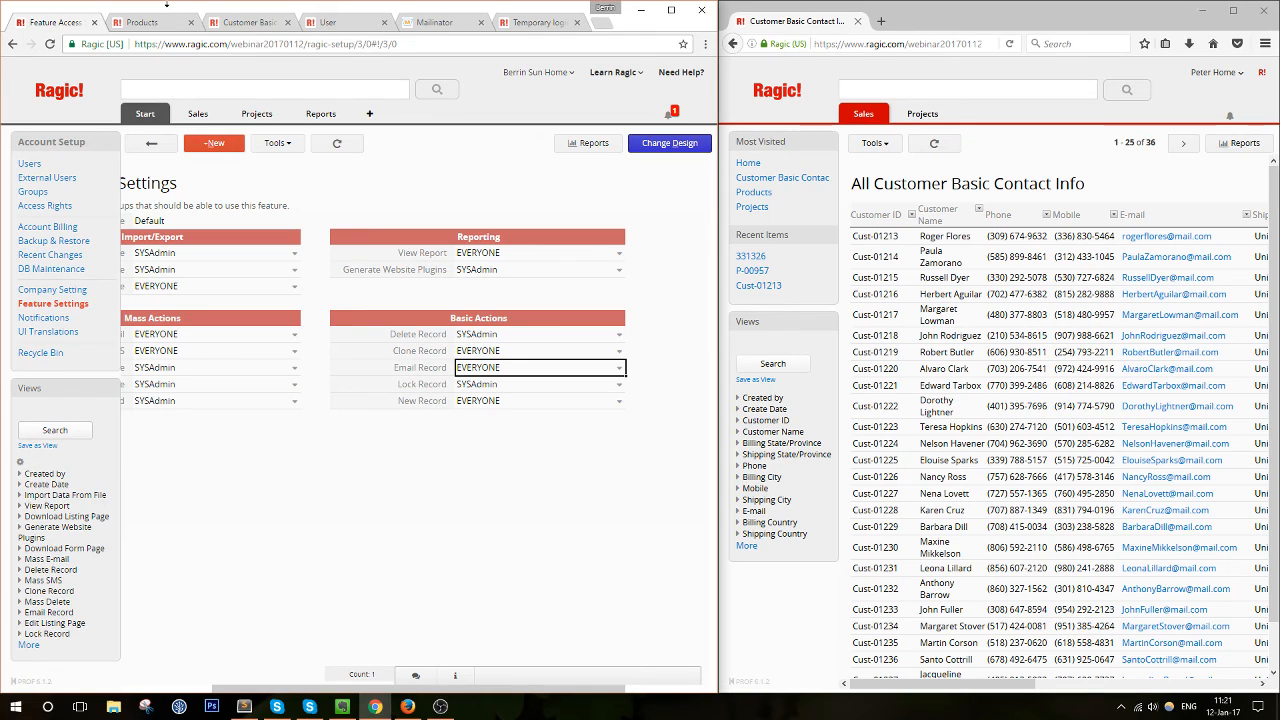
Switch to the Products sheet, dismiss its options, and open the Account Setup user list
click(163, 21)
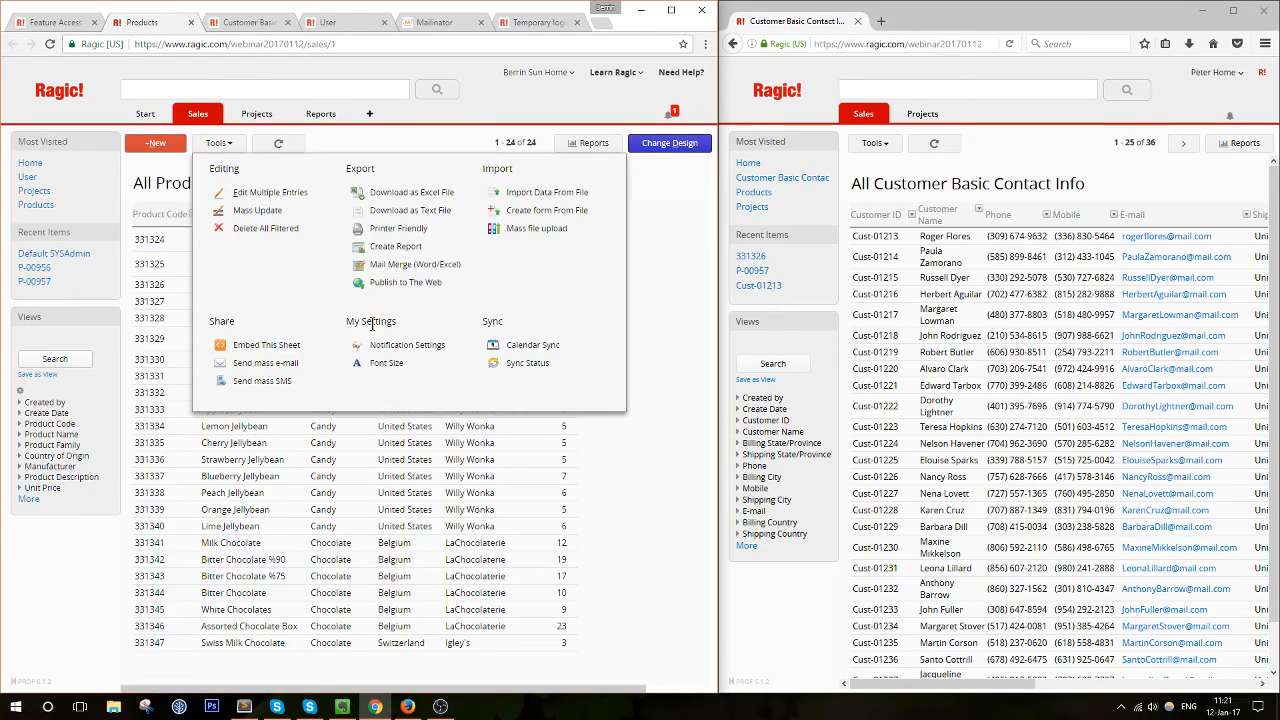
click(582, 136)
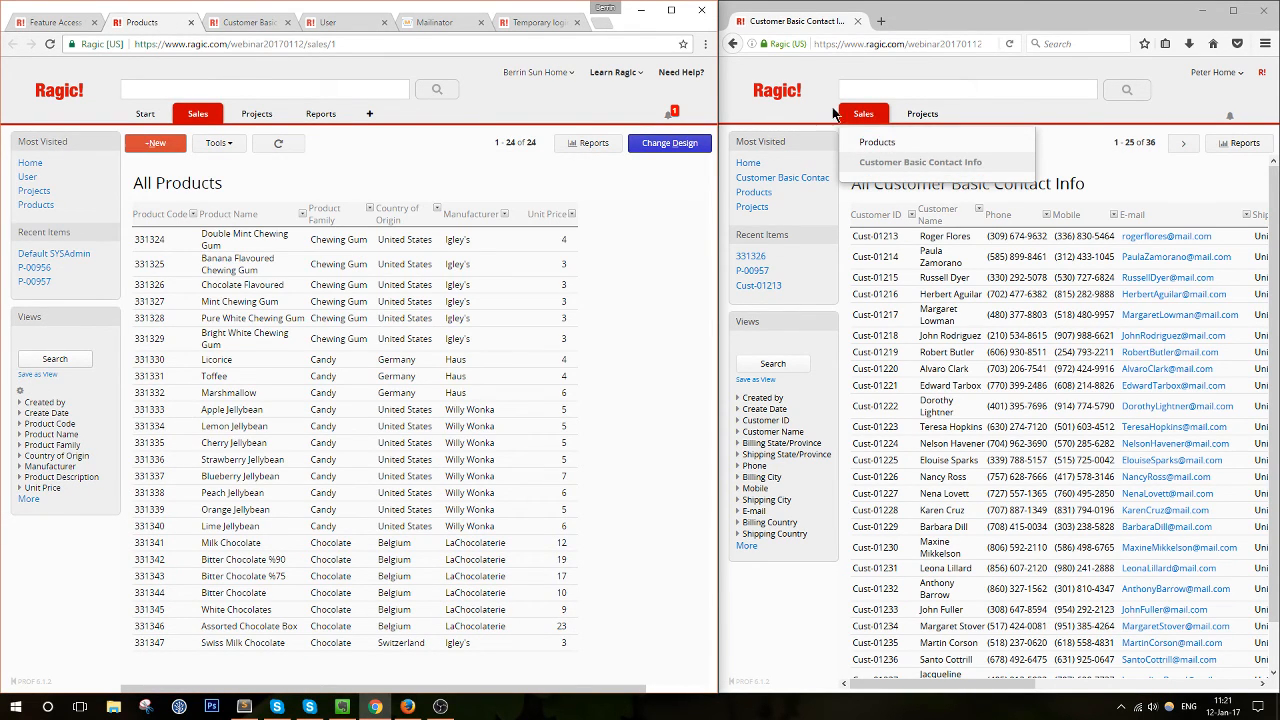
mouse_move(870, 118)
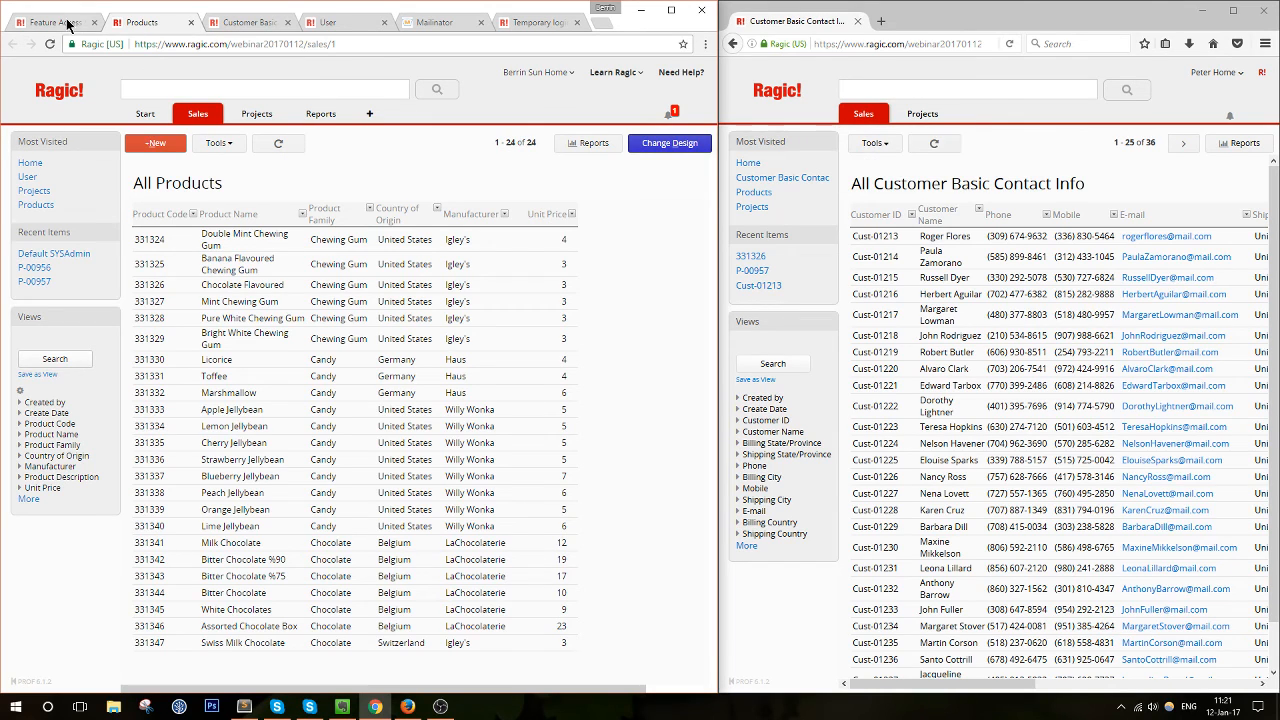
mouse_move(145, 118)
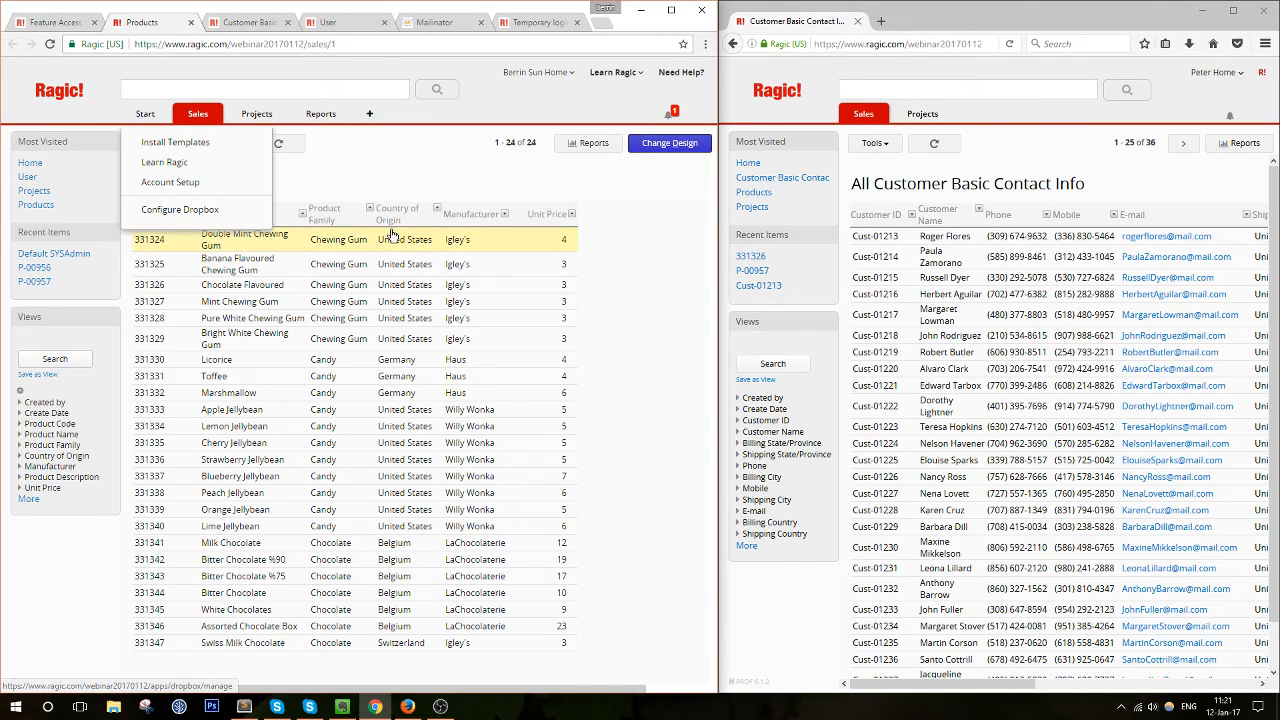
click(183, 194)
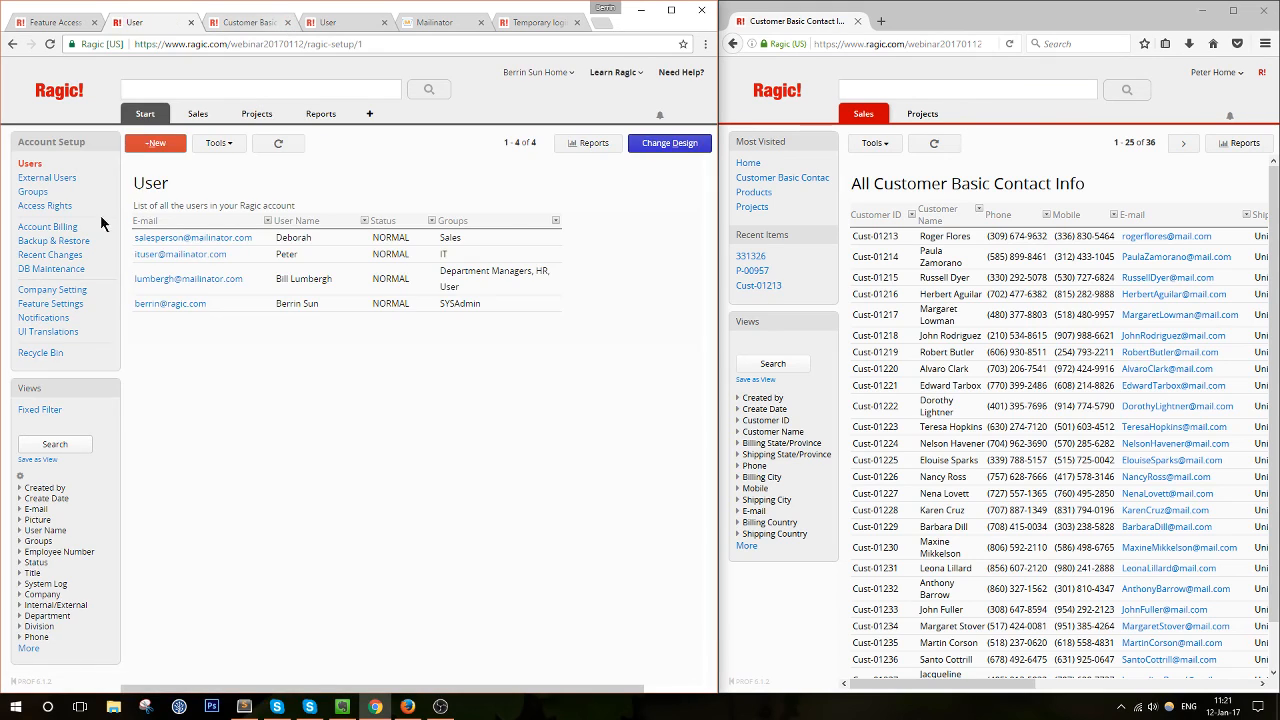
Change the IT group's Projects access from Survey User to Admin and save the access rights
click(40, 205)
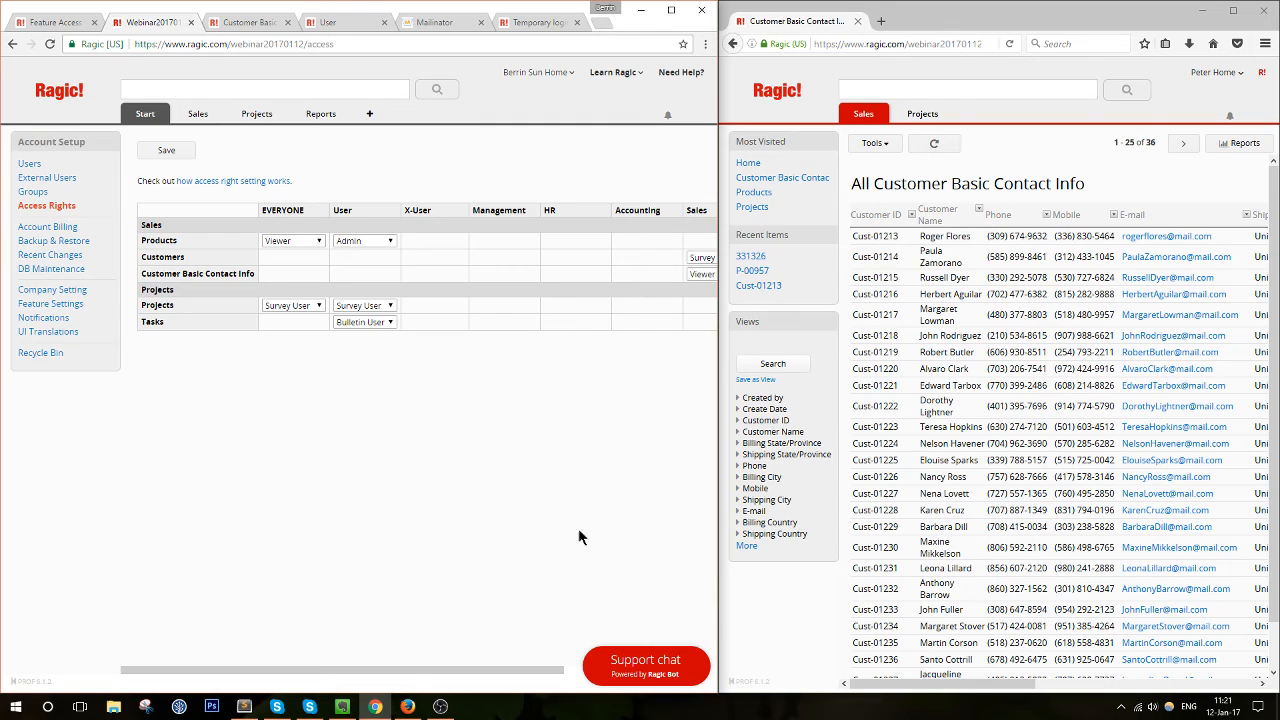
drag(414, 670, 586, 680)
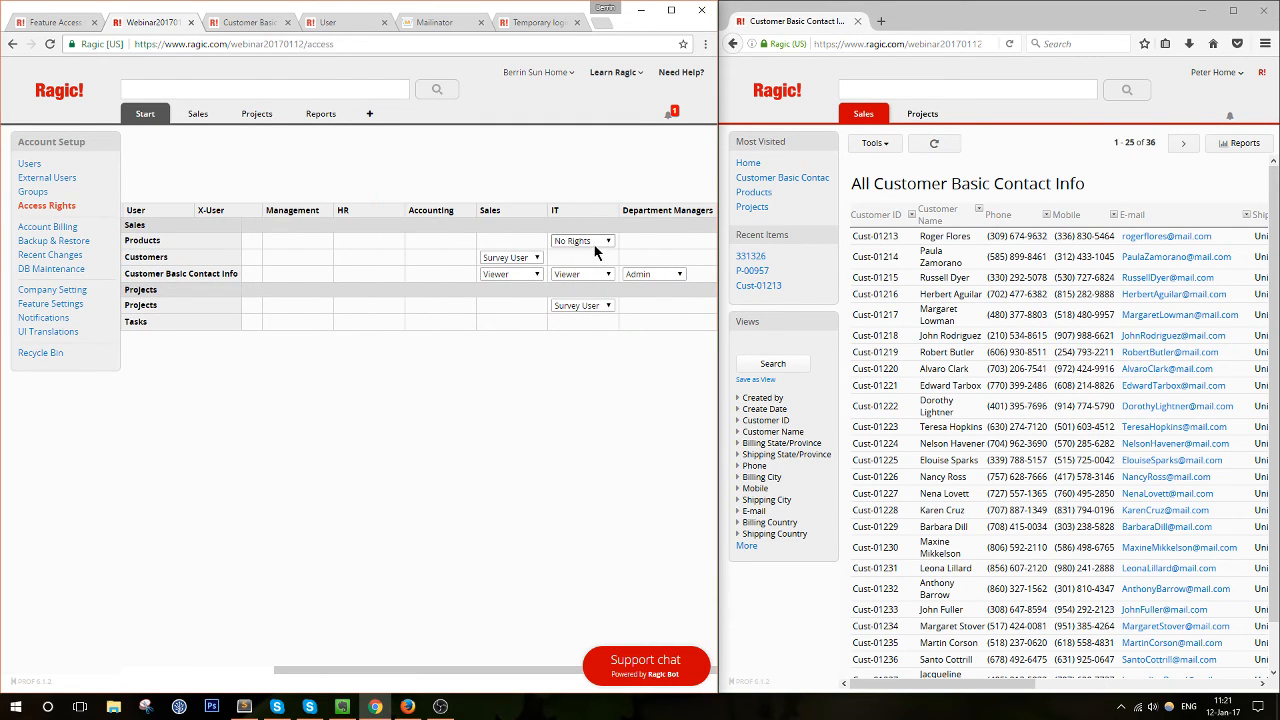
click(591, 306)
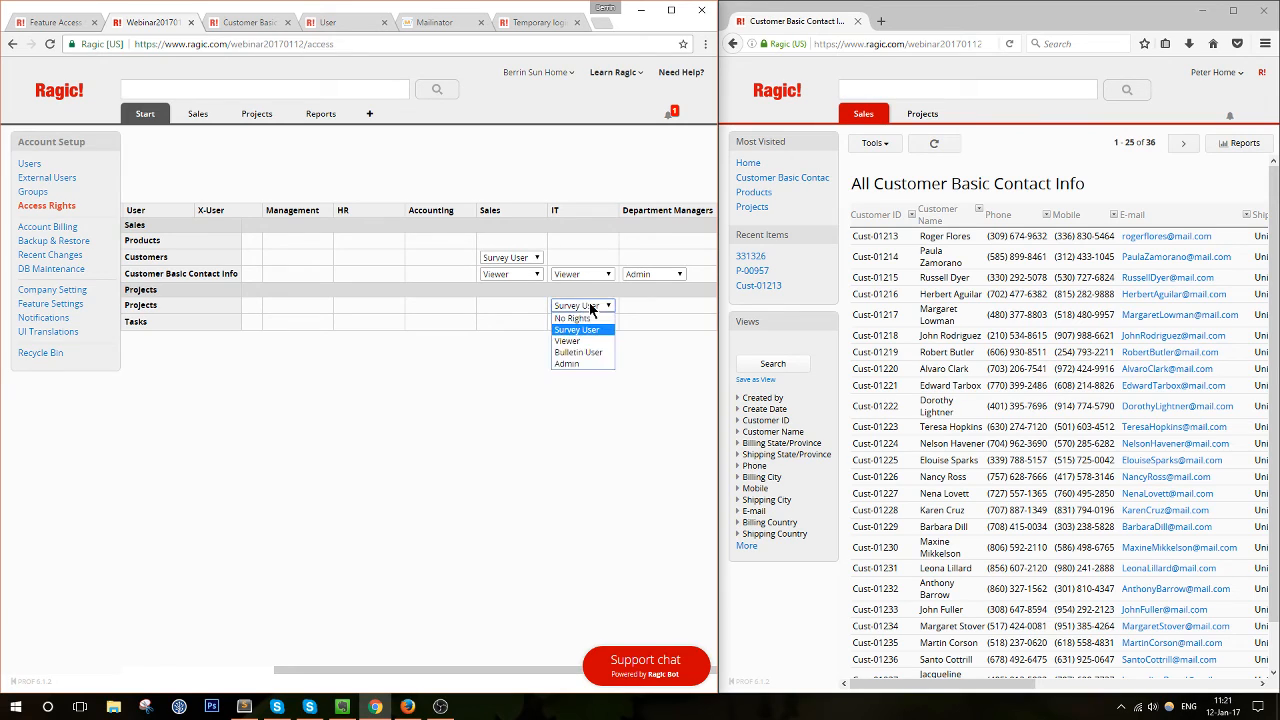
click(583, 364)
click(417, 664)
drag(419, 675, 264, 672)
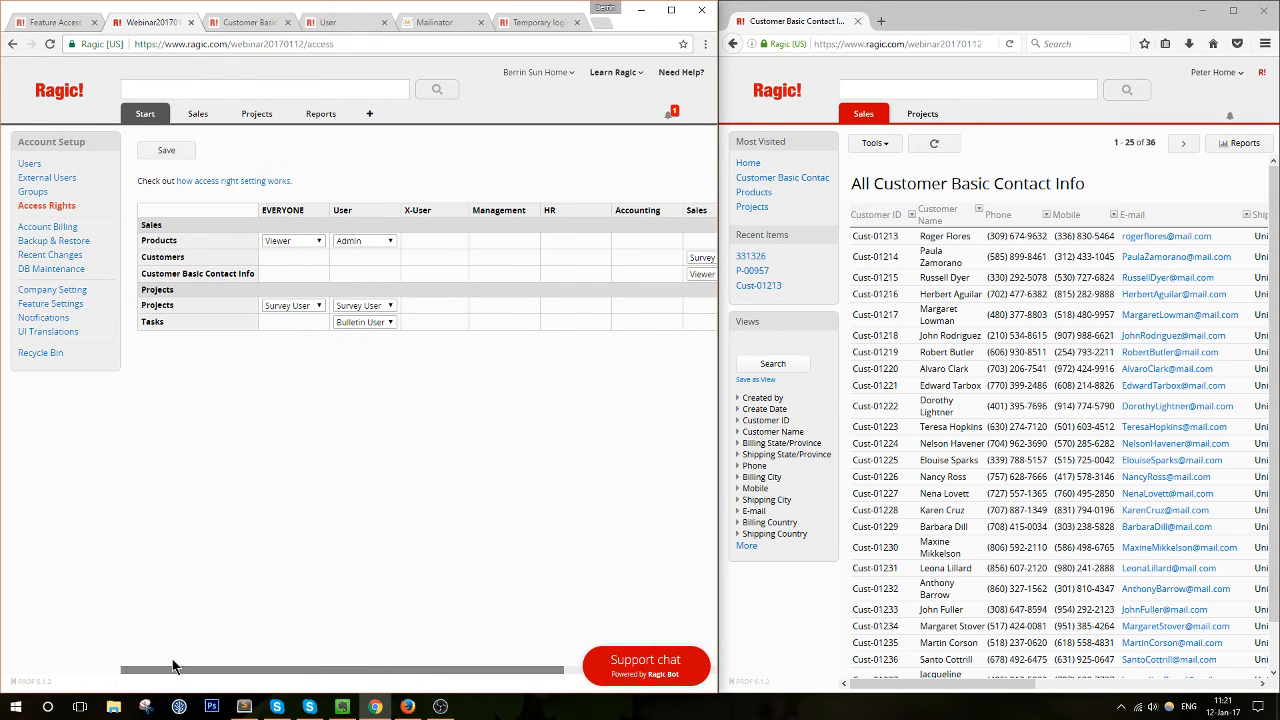
click(175, 152)
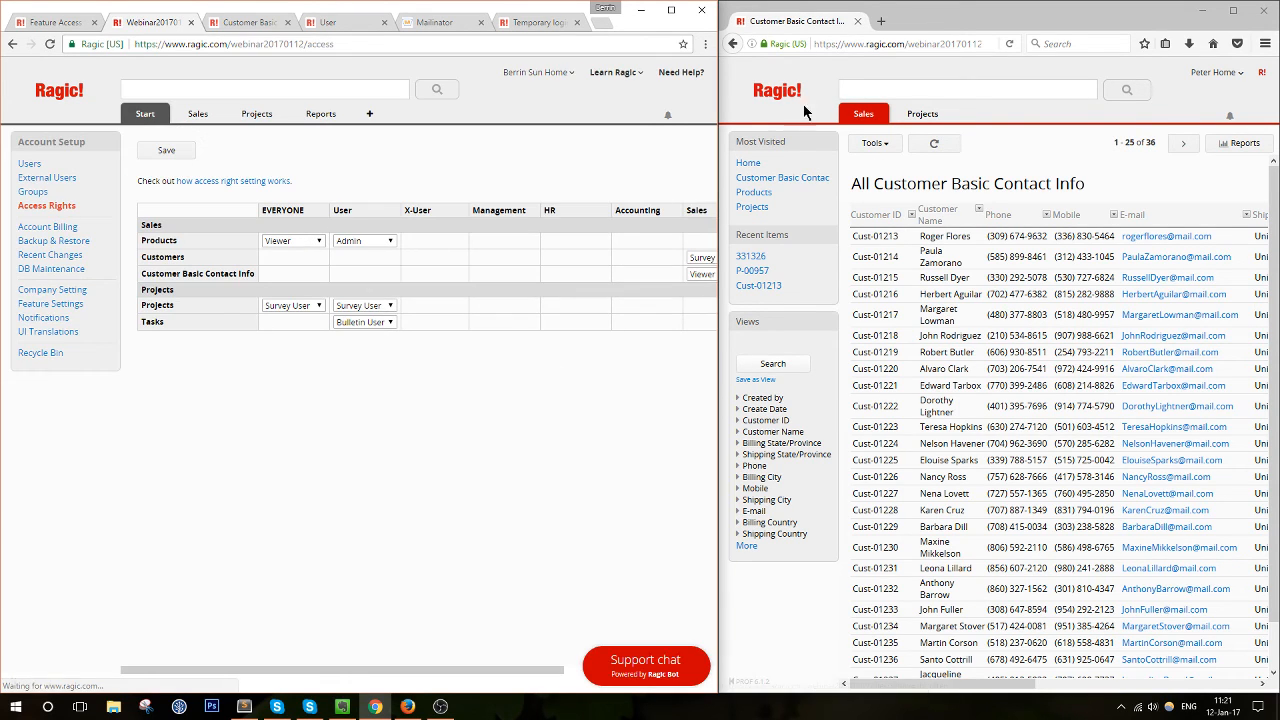
Open the All Projects list in both windows, via Sales > Projects and Projects > Projects
click(862, 115)
click(920, 262)
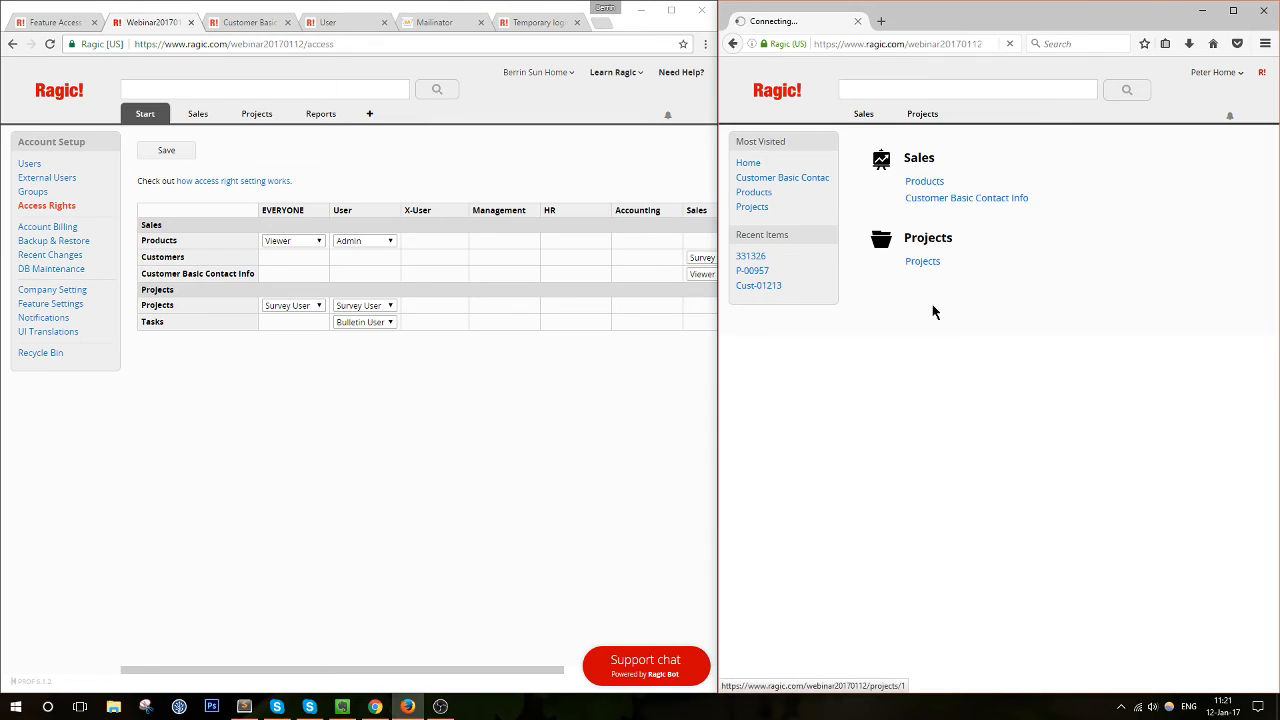
drag(421, 680, 575, 676)
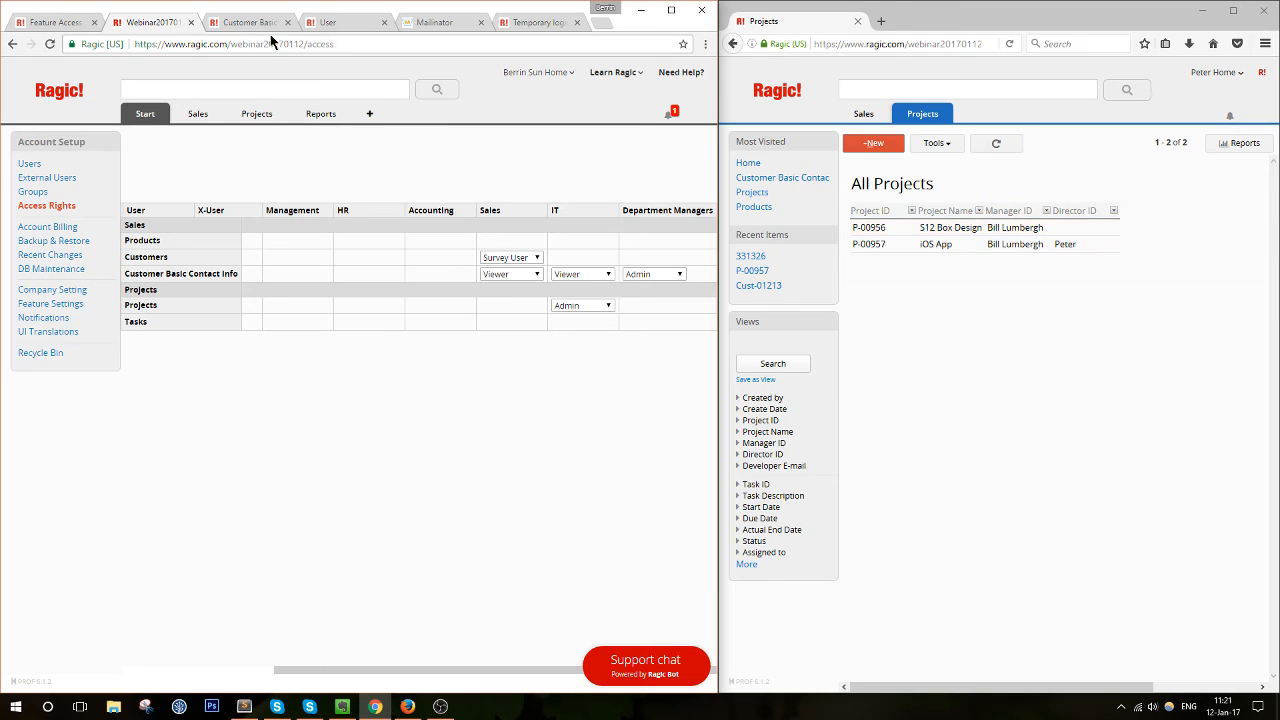
mouse_move(273, 118)
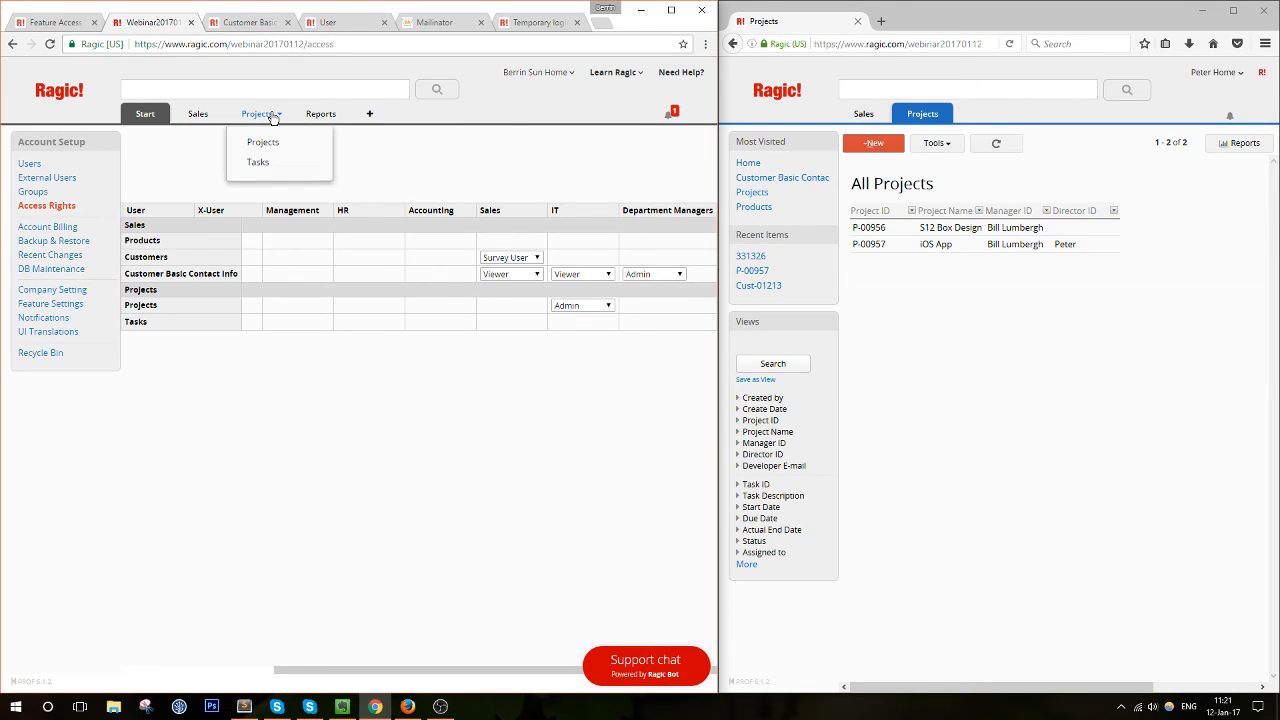
click(264, 142)
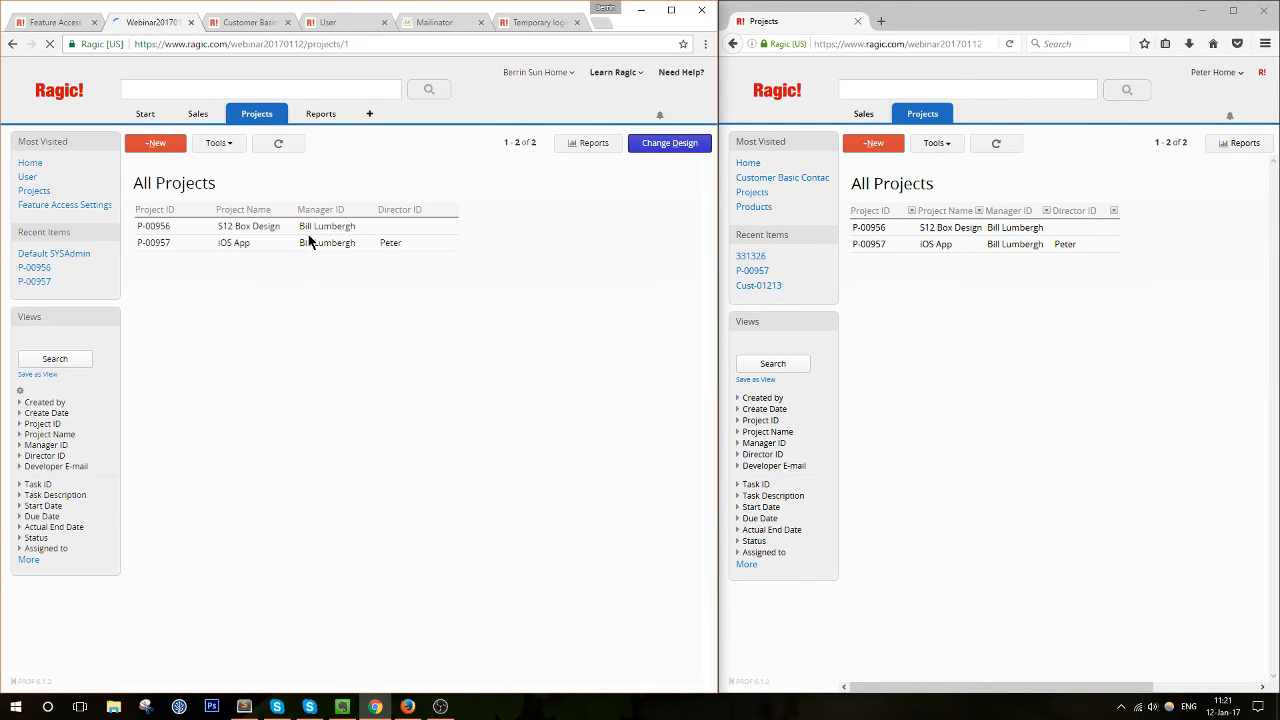
Open project P-00956 and start editing its Marketing task description
click(202, 227)
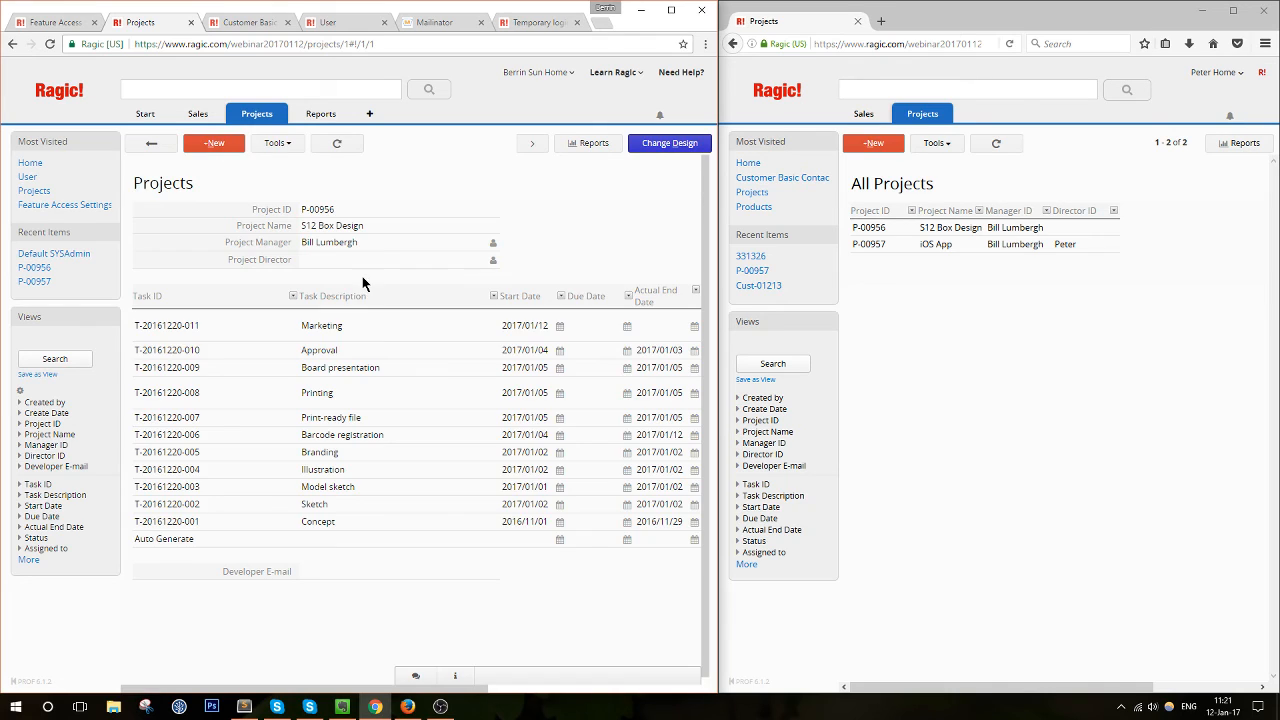
click(240, 328)
click(378, 338)
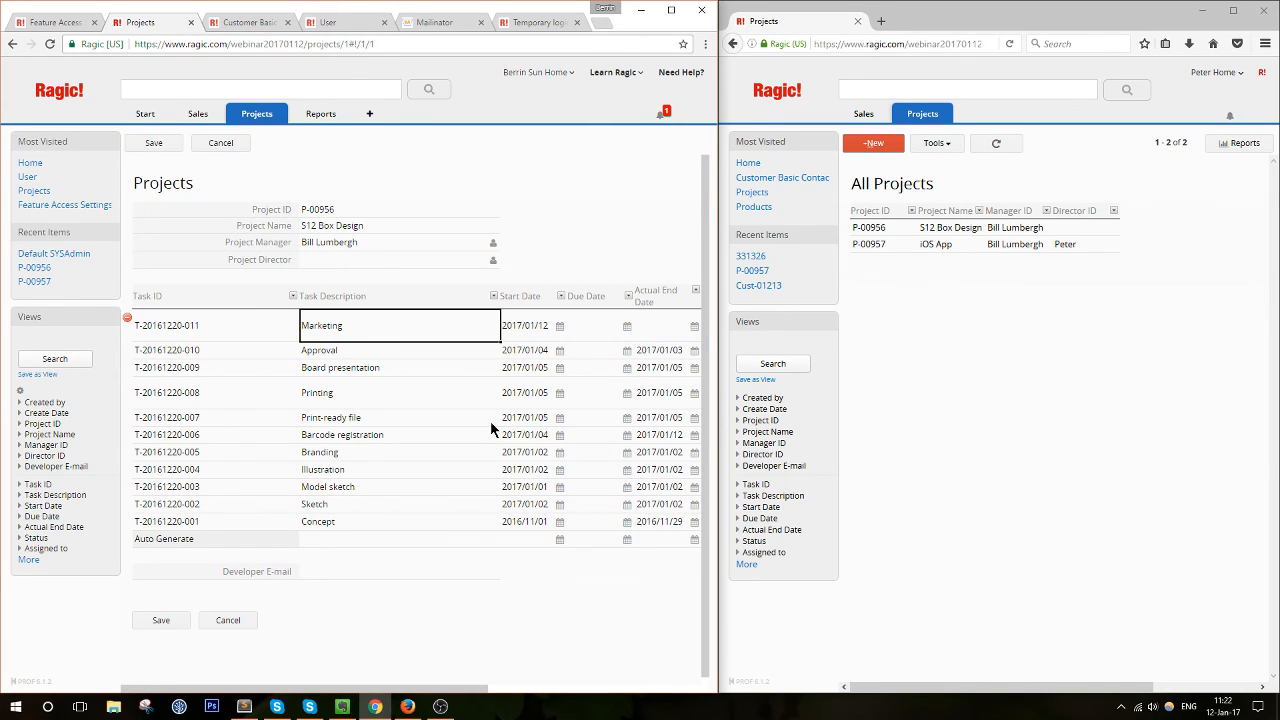
Open P-00956 in the second window, highlight the lock warning's editor and start time, then save the edit
click(903, 231)
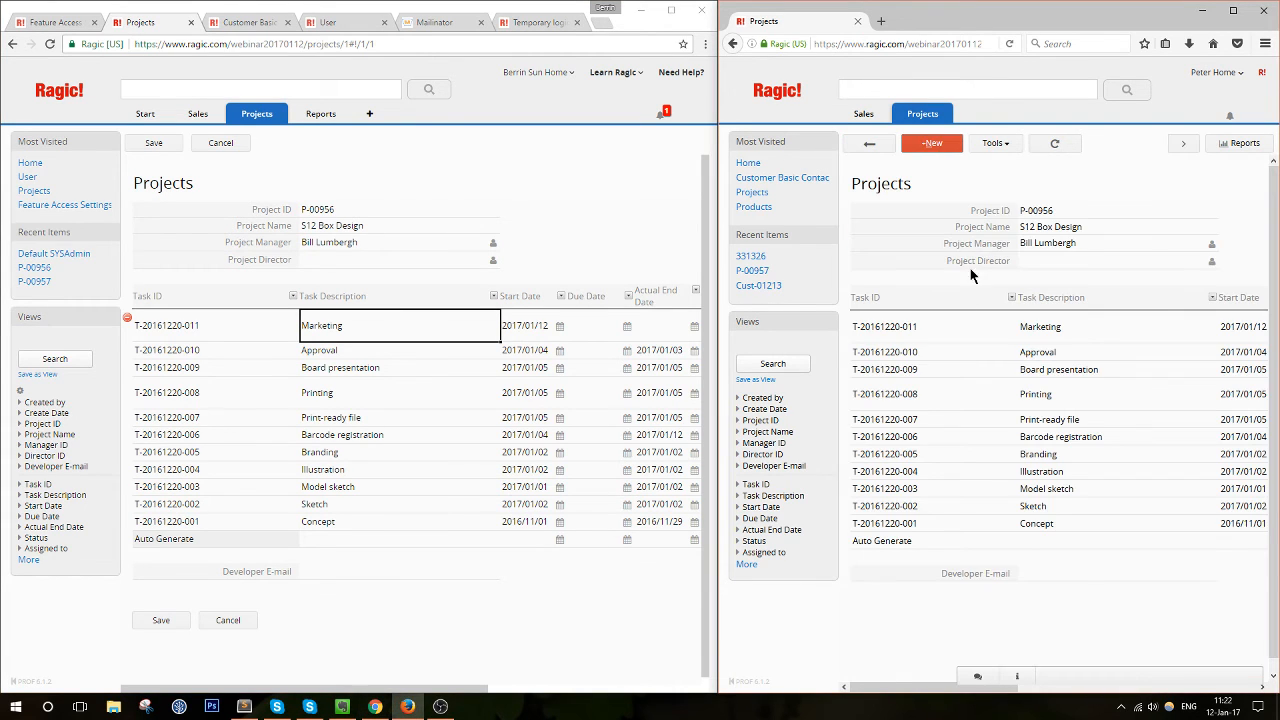
click(958, 371)
drag(956, 221, 1052, 286)
click(1052, 285)
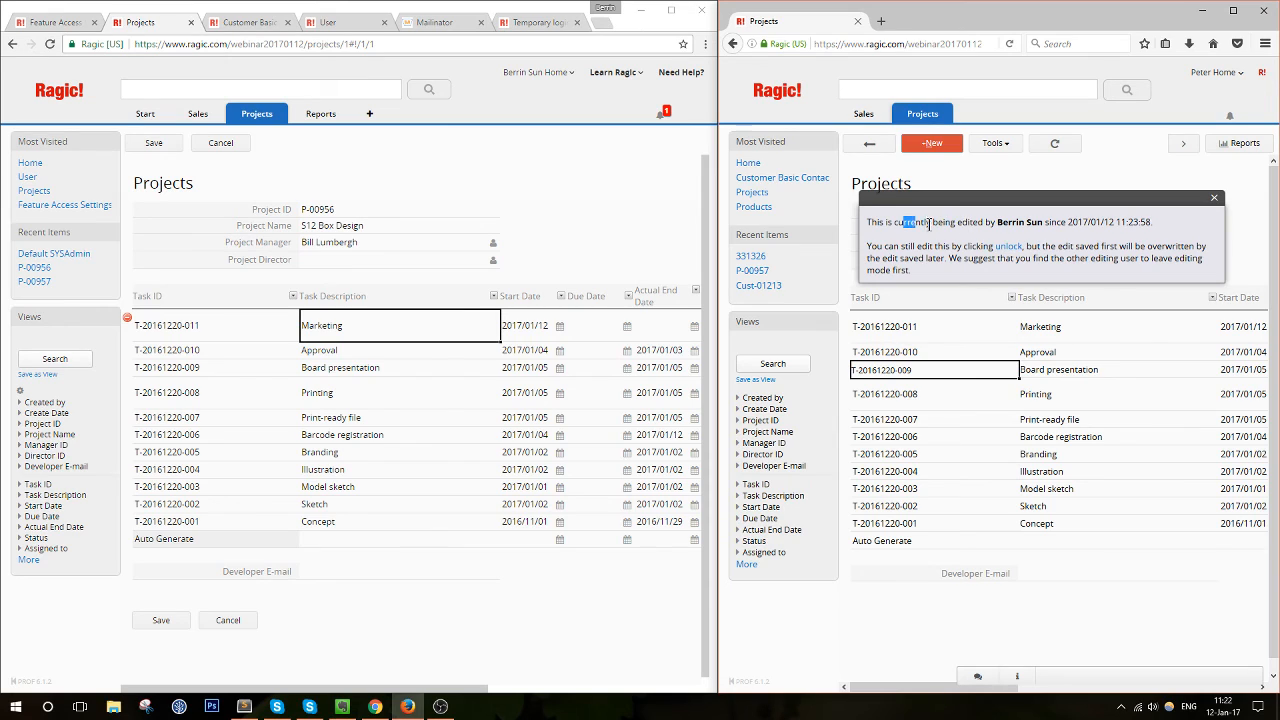
drag(903, 222, 1130, 225)
click(1045, 222)
drag(1040, 223, 1094, 242)
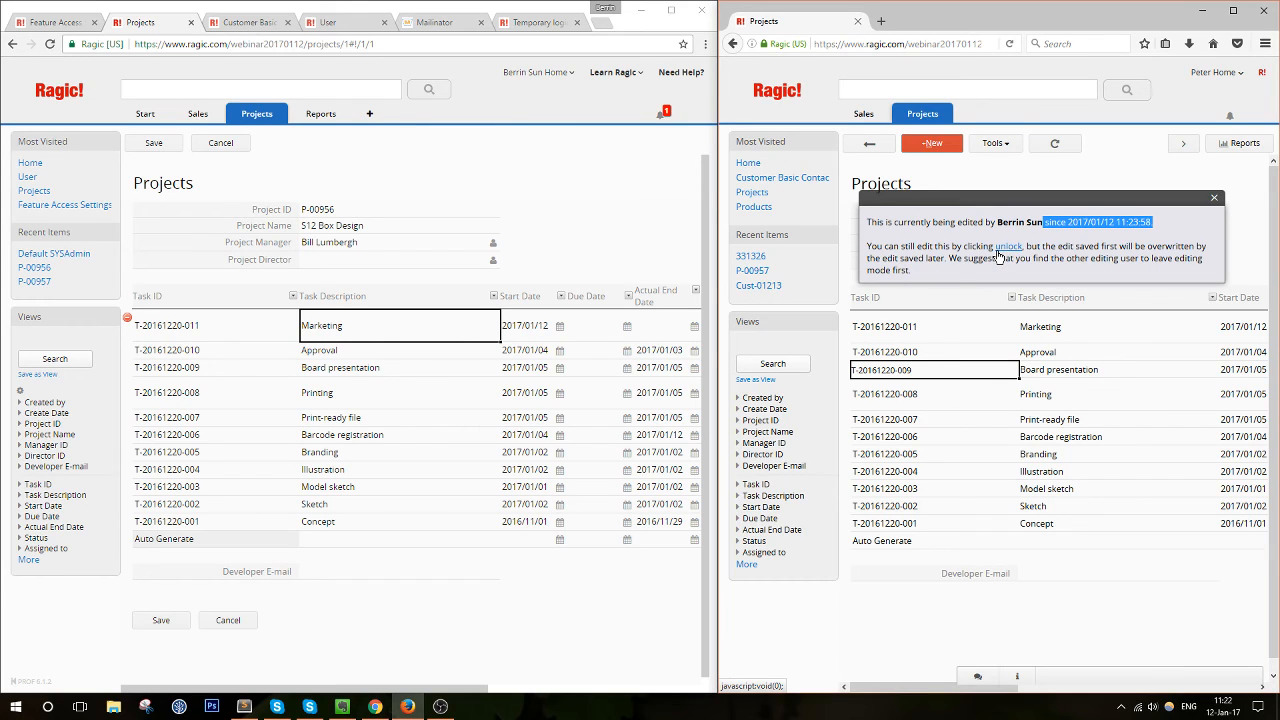
click(1088, 222)
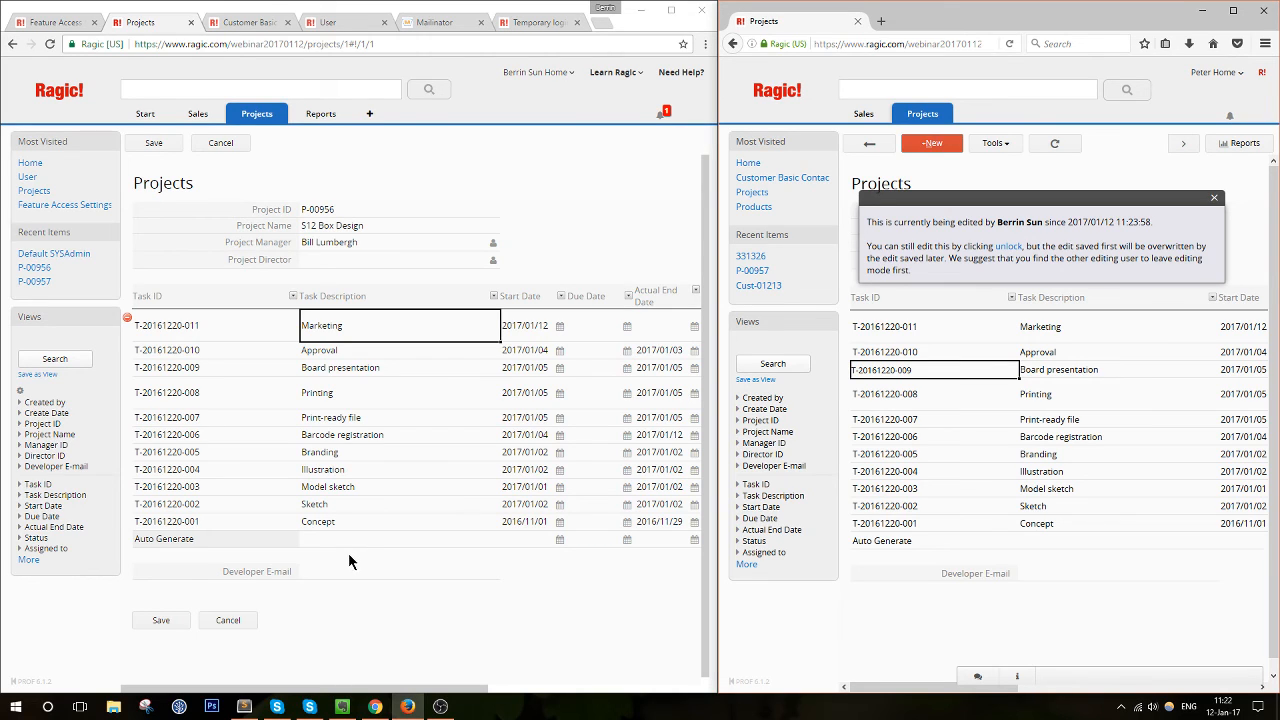
click(162, 621)
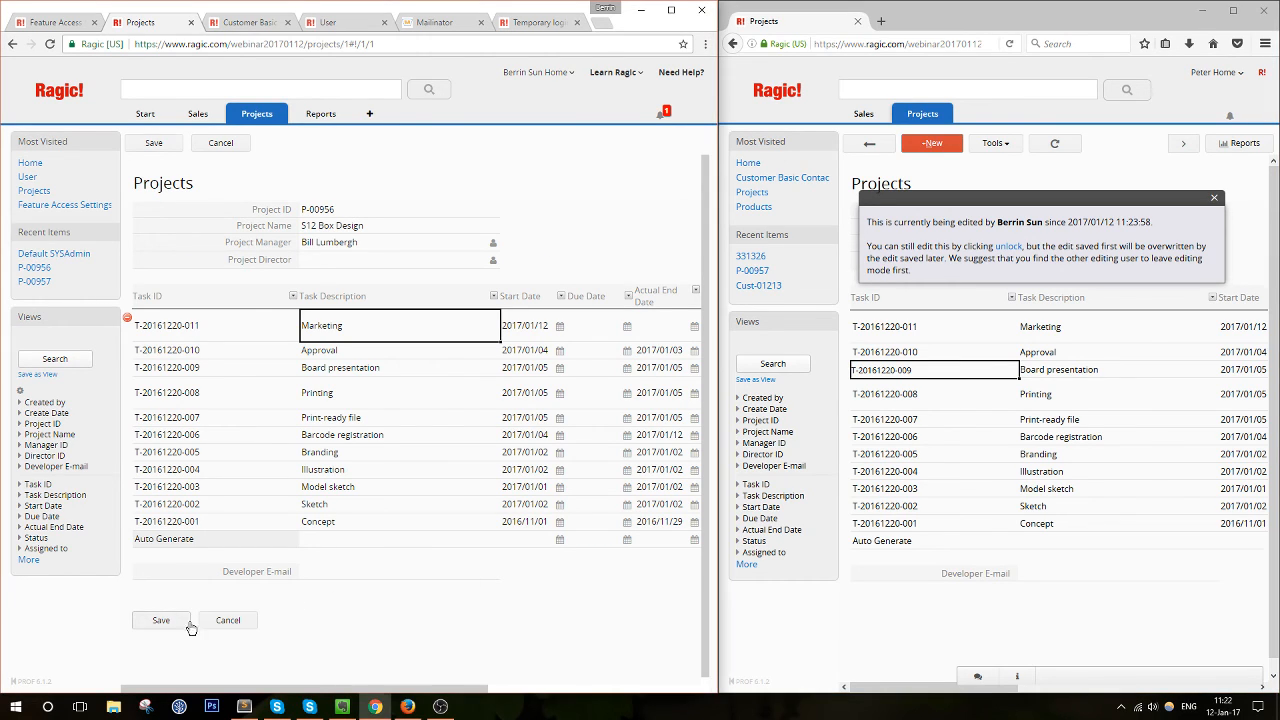
Show P-00956's record info panel with its change history and Lock record option
click(452, 677)
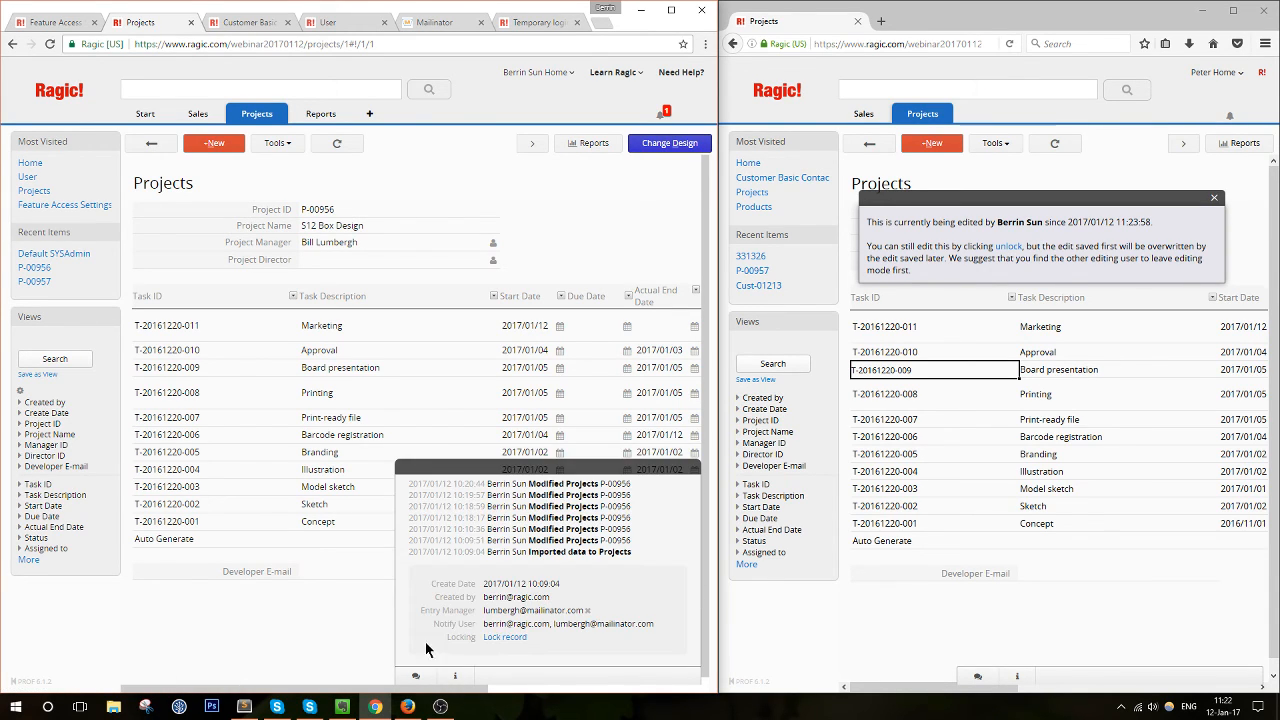
drag(441, 643, 533, 638)
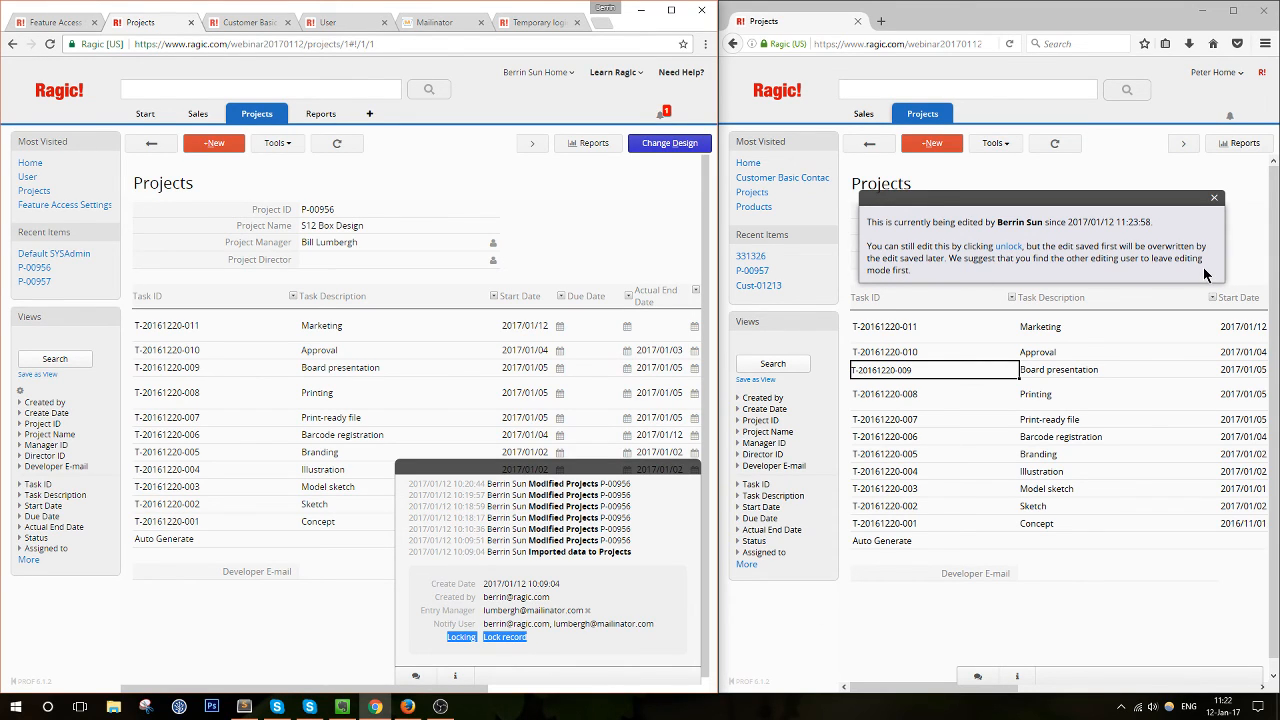
click(77, 30)
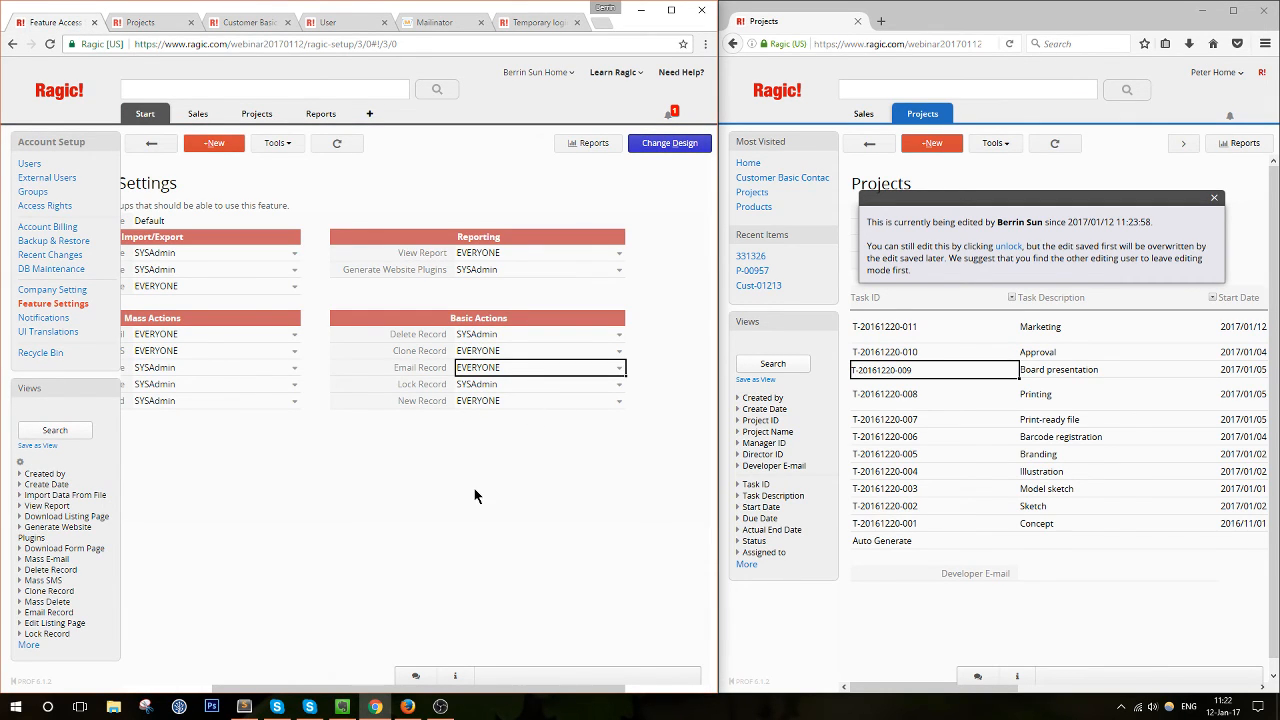
Scroll Feature Access Settings back to the left and bring up the Learn Ragic resources menu
drag(350, 688, 186, 688)
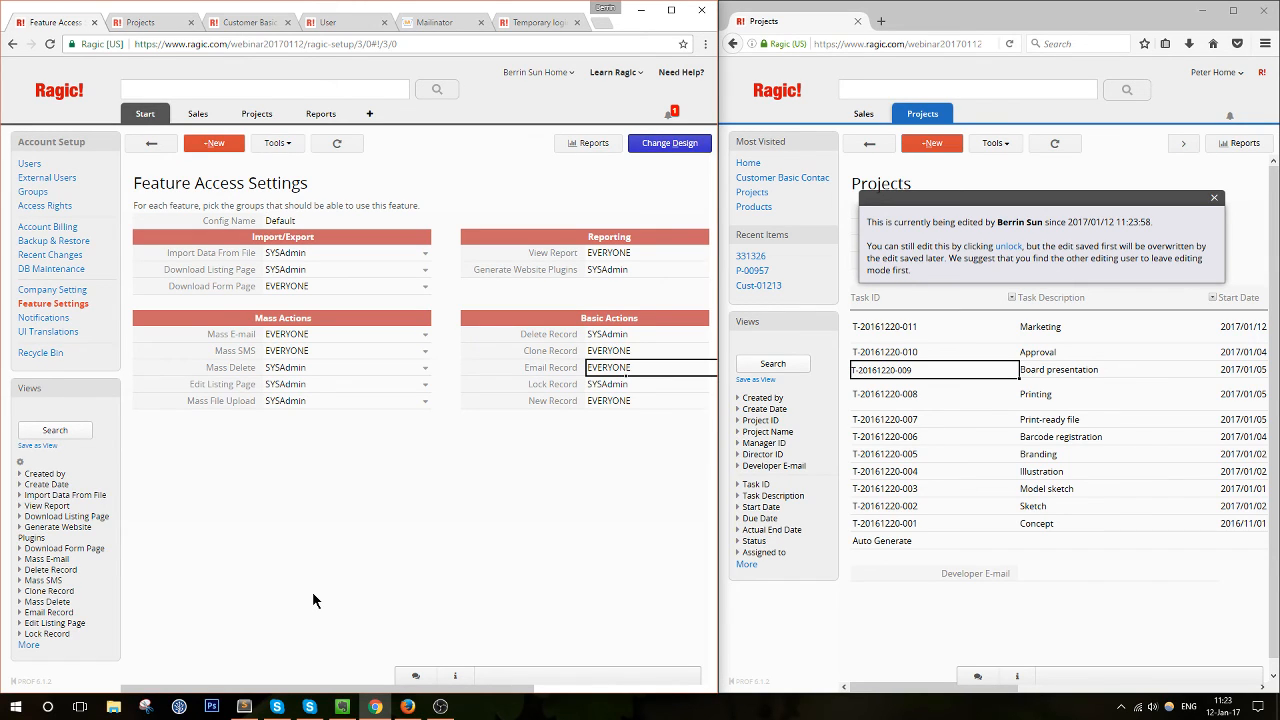
mouse_move(613, 76)
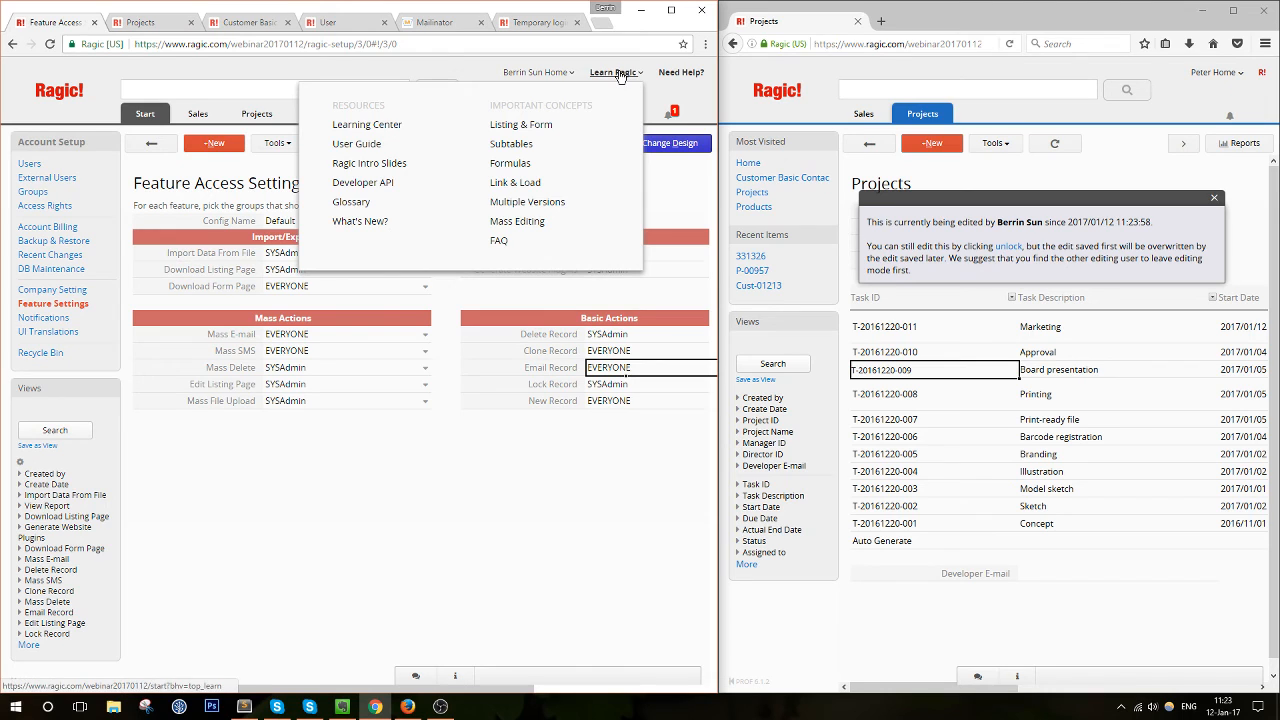
Open the Ragic User Guide from Learn Ragic and scroll through its table of contents
click(612, 76)
mouse_move(612, 78)
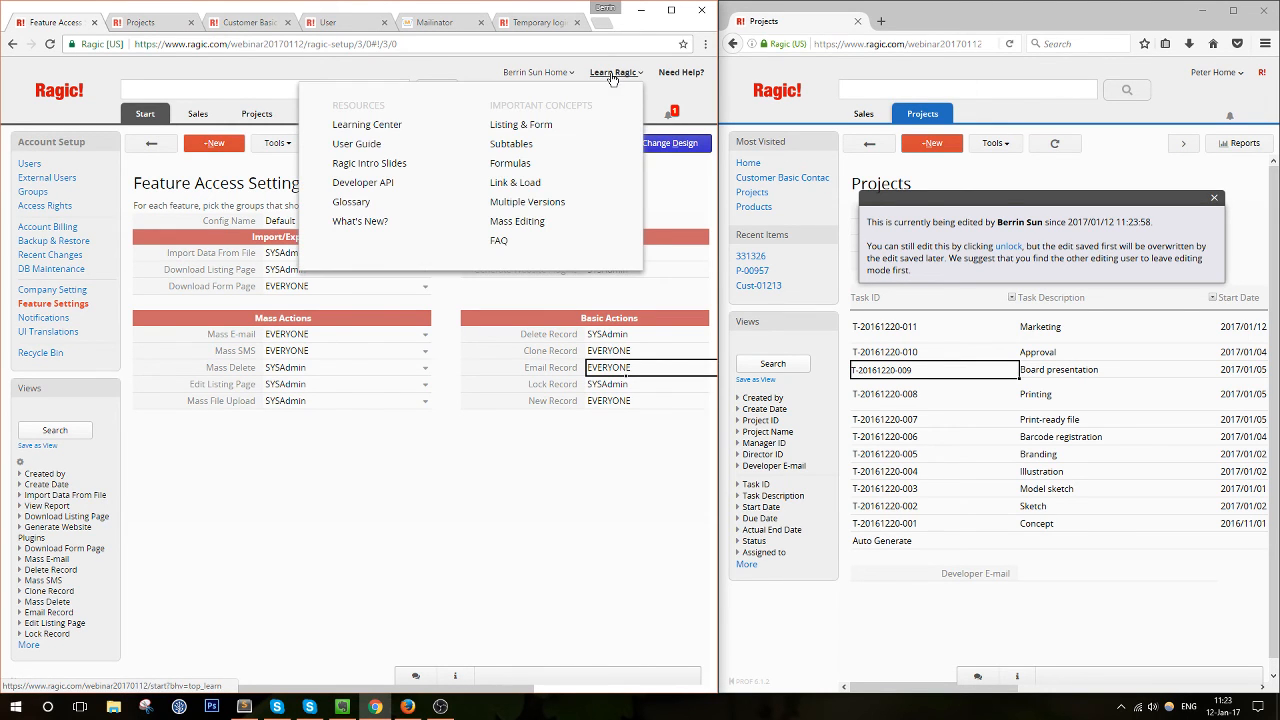
click(357, 148)
scroll(300, 250, down, 2)
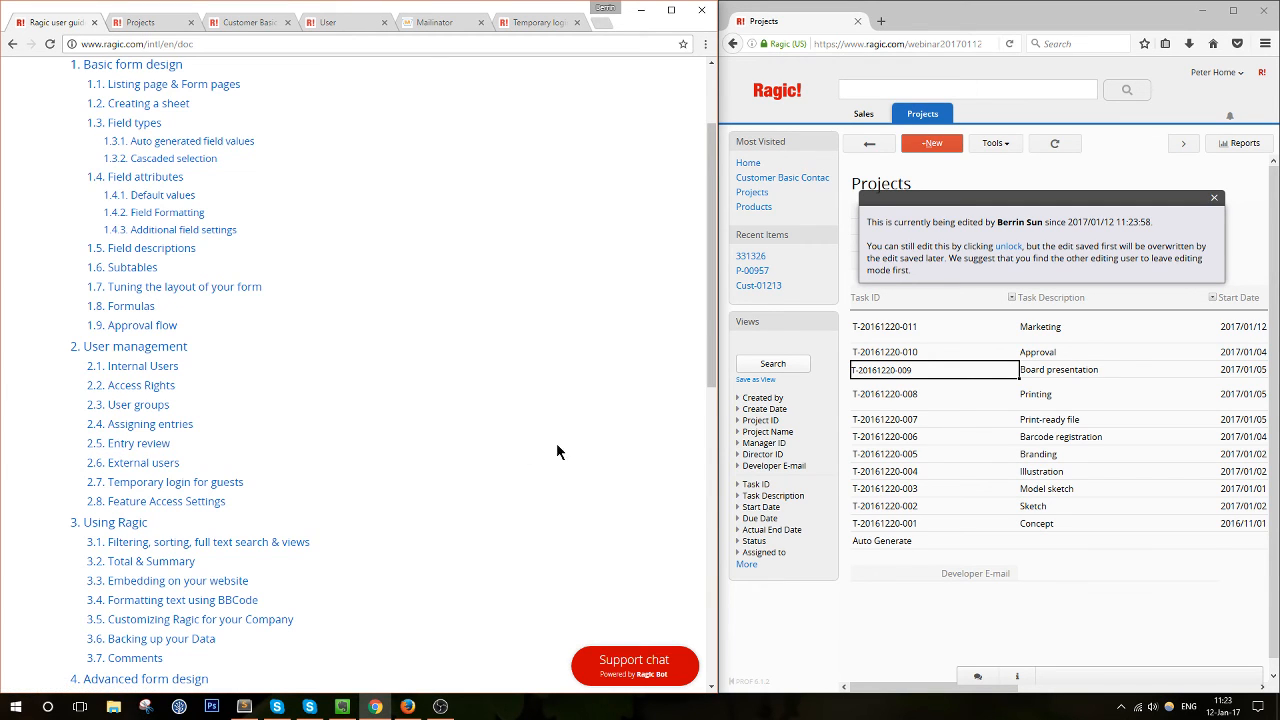
scroll(560, 440, up, 2)
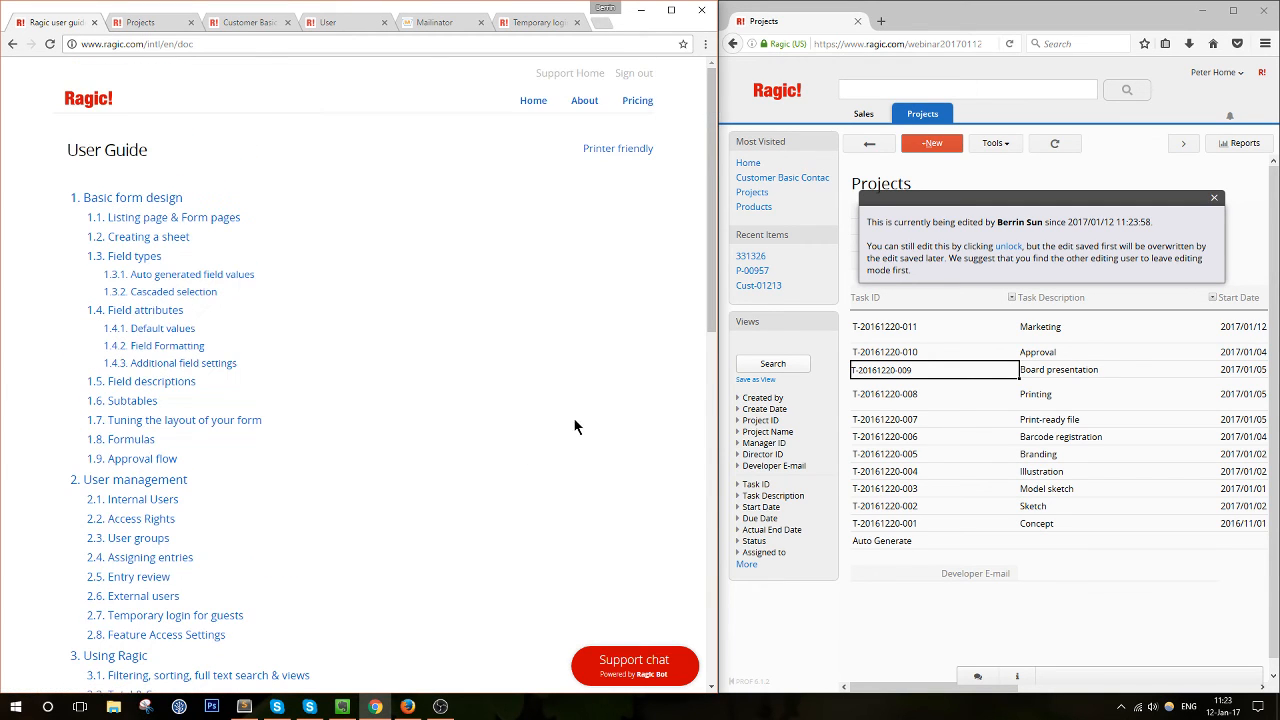
In design mode, set the Project Director field to invite the chosen user to review, and save
click(147, 24)
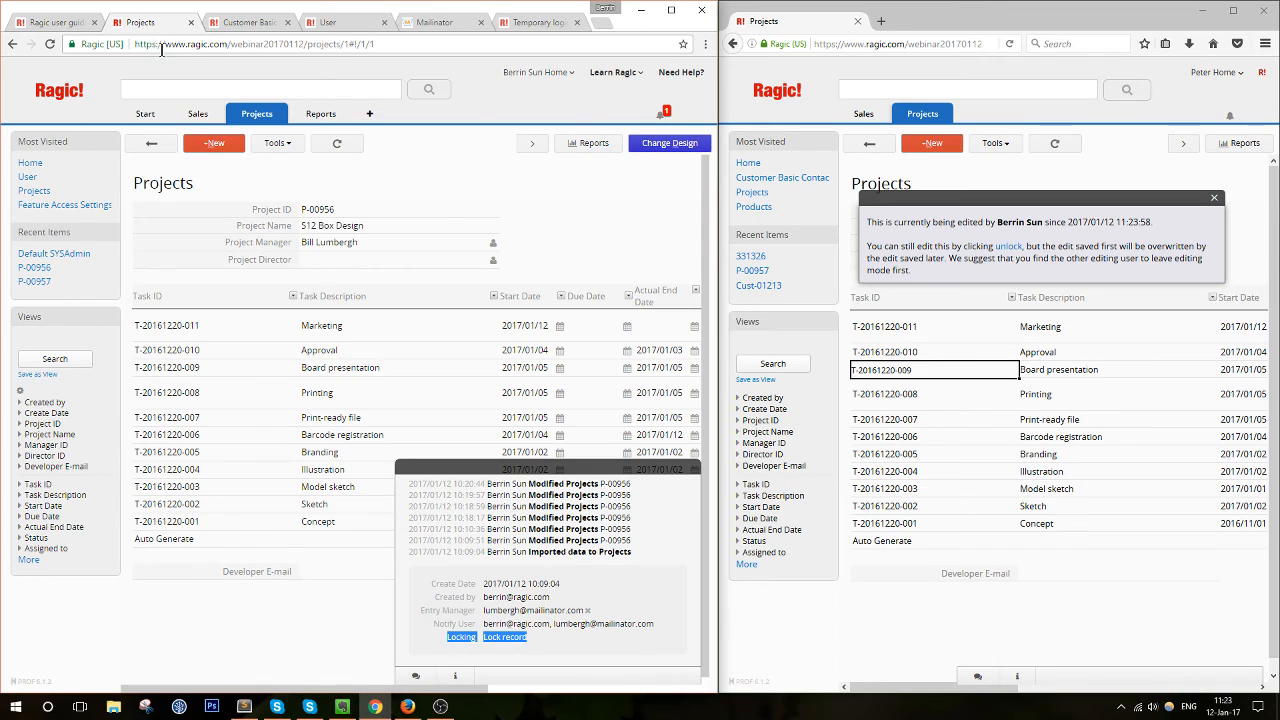
click(644, 155)
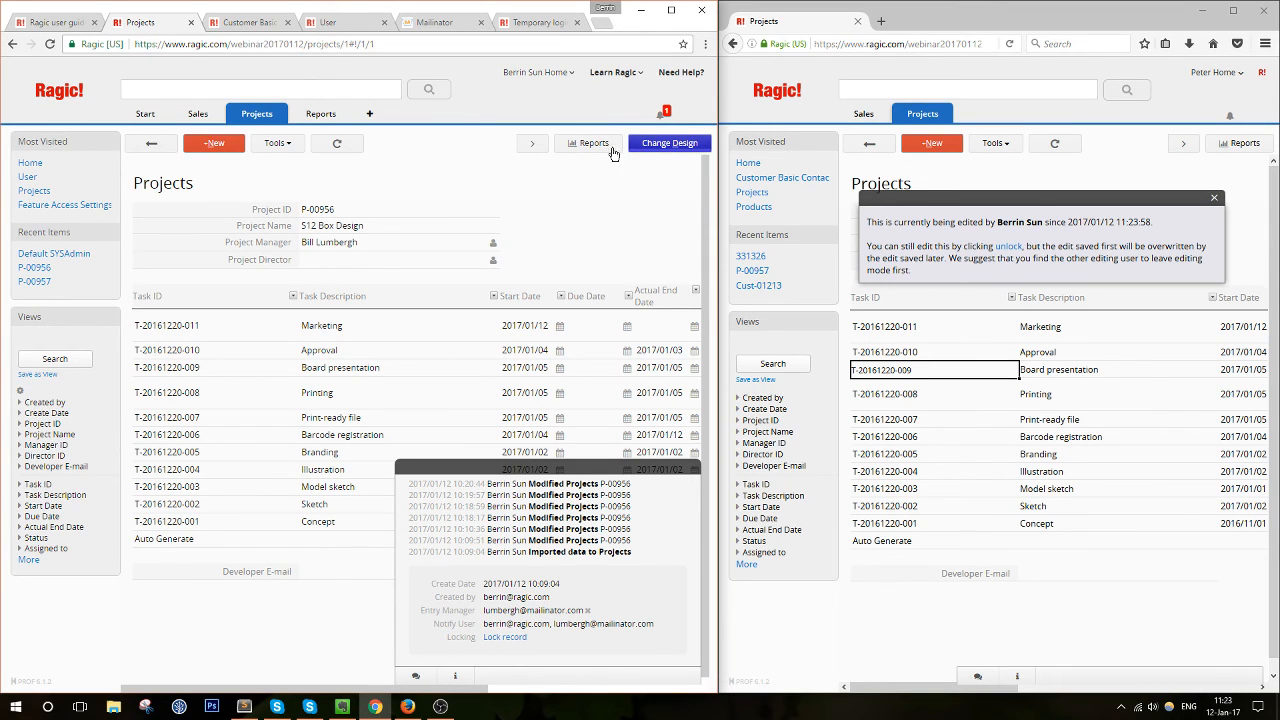
click(353, 283)
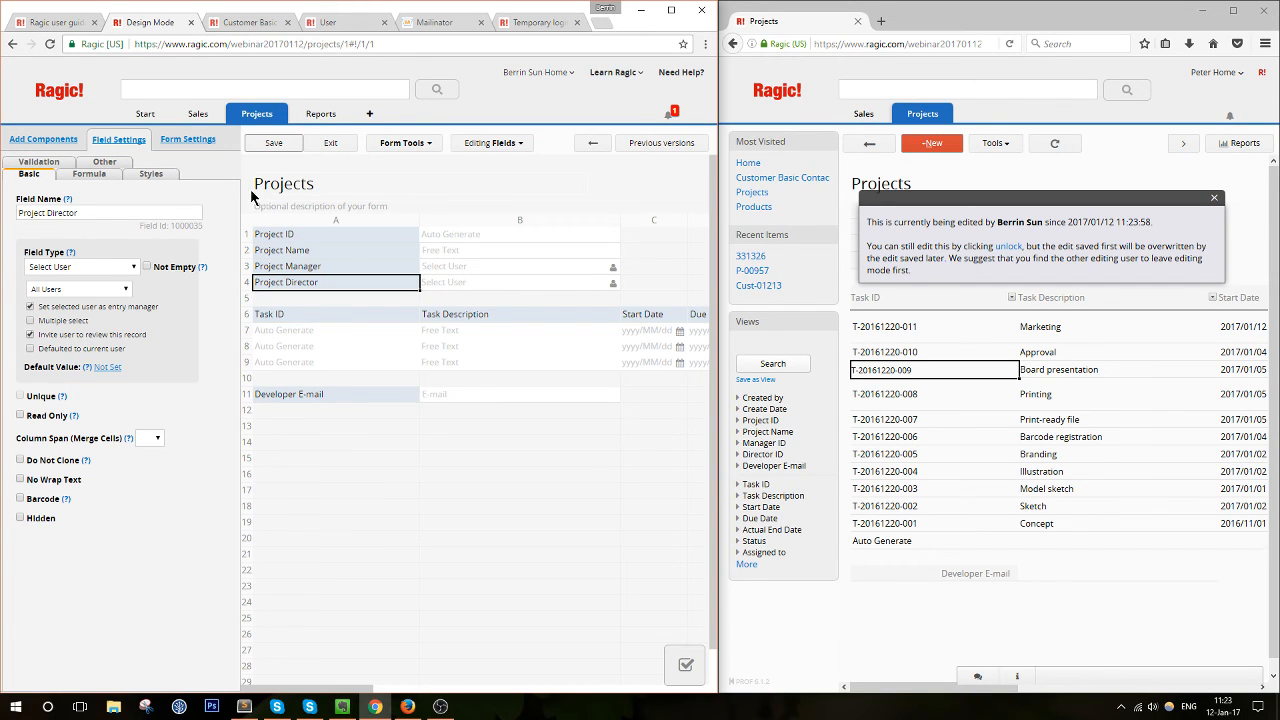
click(273, 143)
click(331, 145)
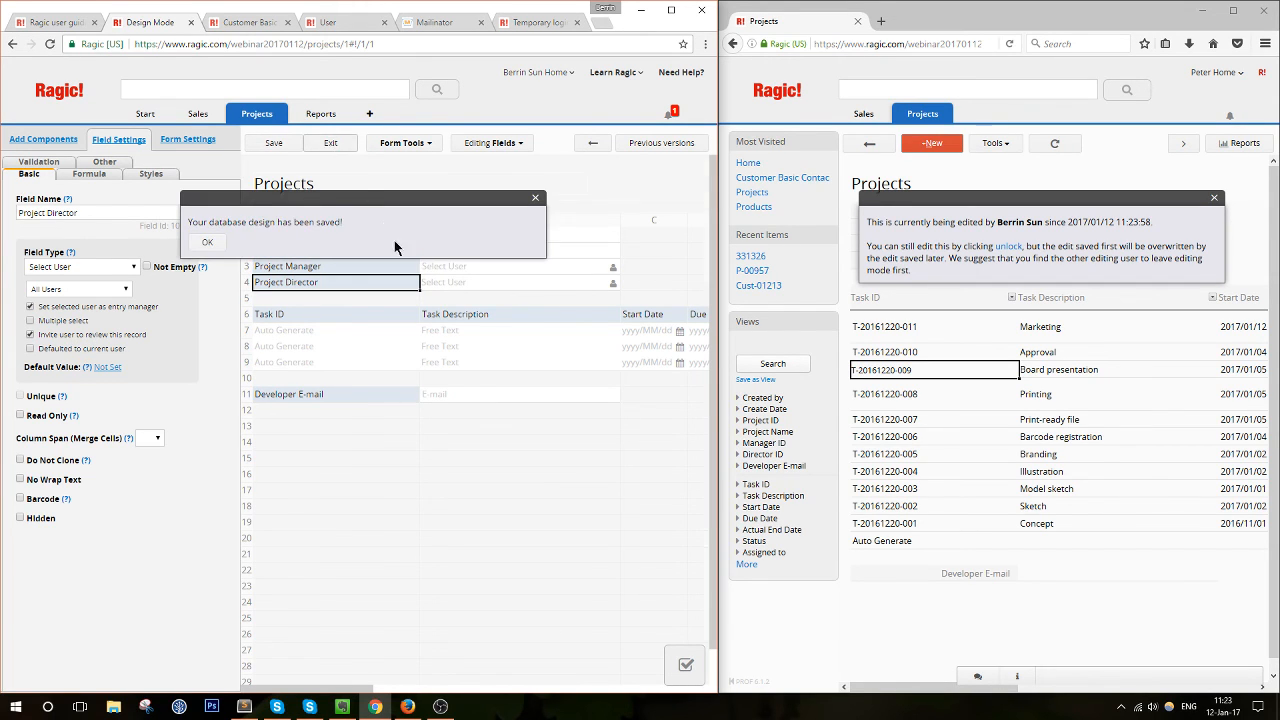
click(420, 262)
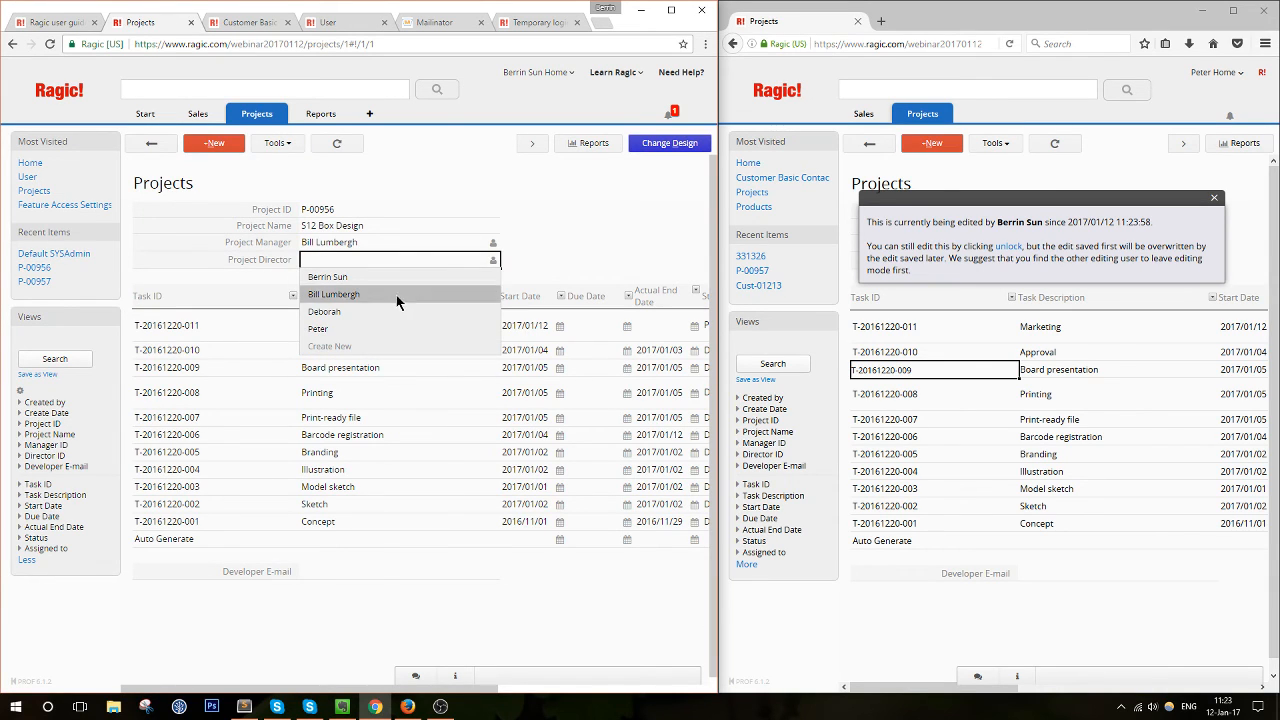
Assign the user as P-00956's Project Director, save, and close the second window's lock notice
click(381, 328)
click(155, 146)
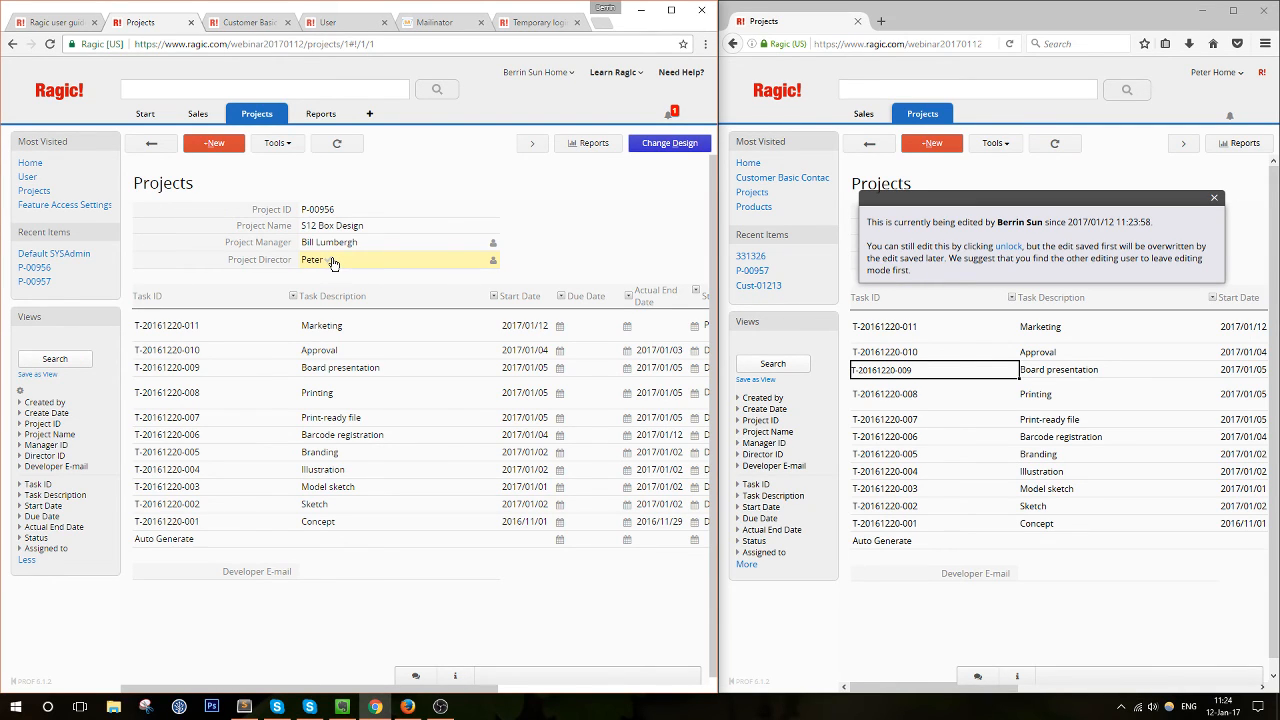
click(1213, 199)
click(1213, 201)
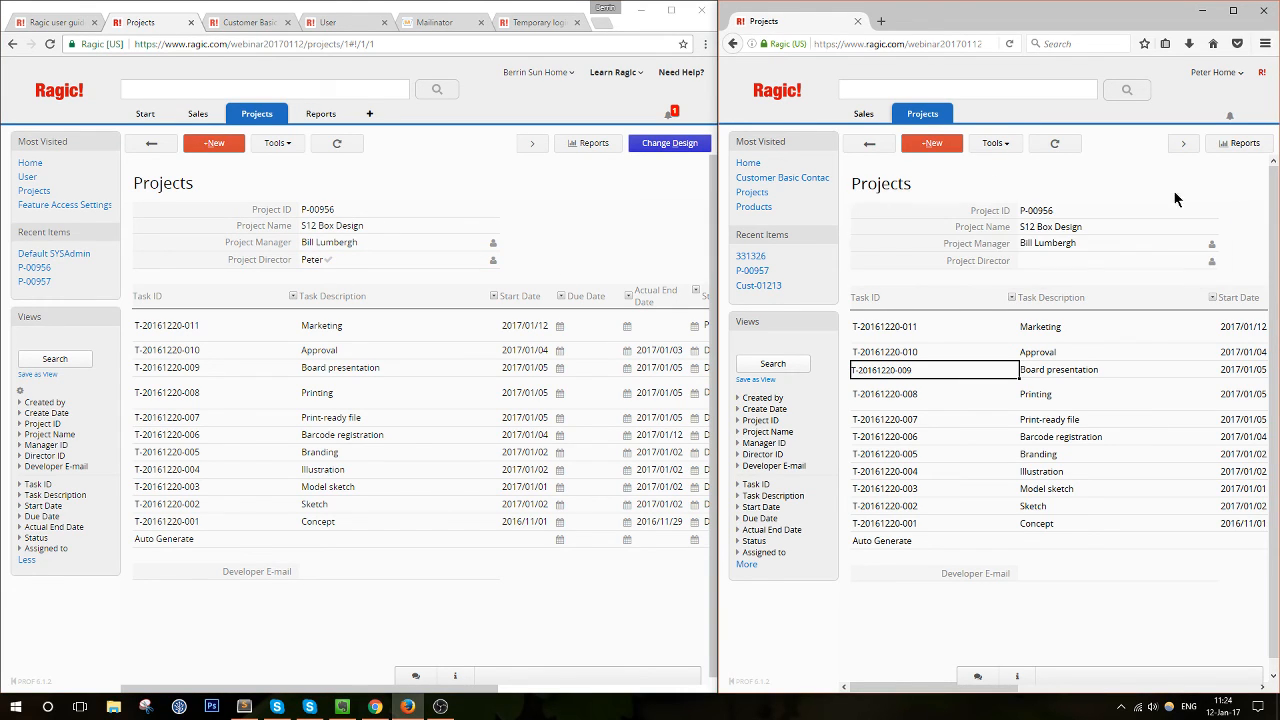
In the second window, open P-00956 and check the Project Director's notified 11:25 and read 11:26 times
click(766, 92)
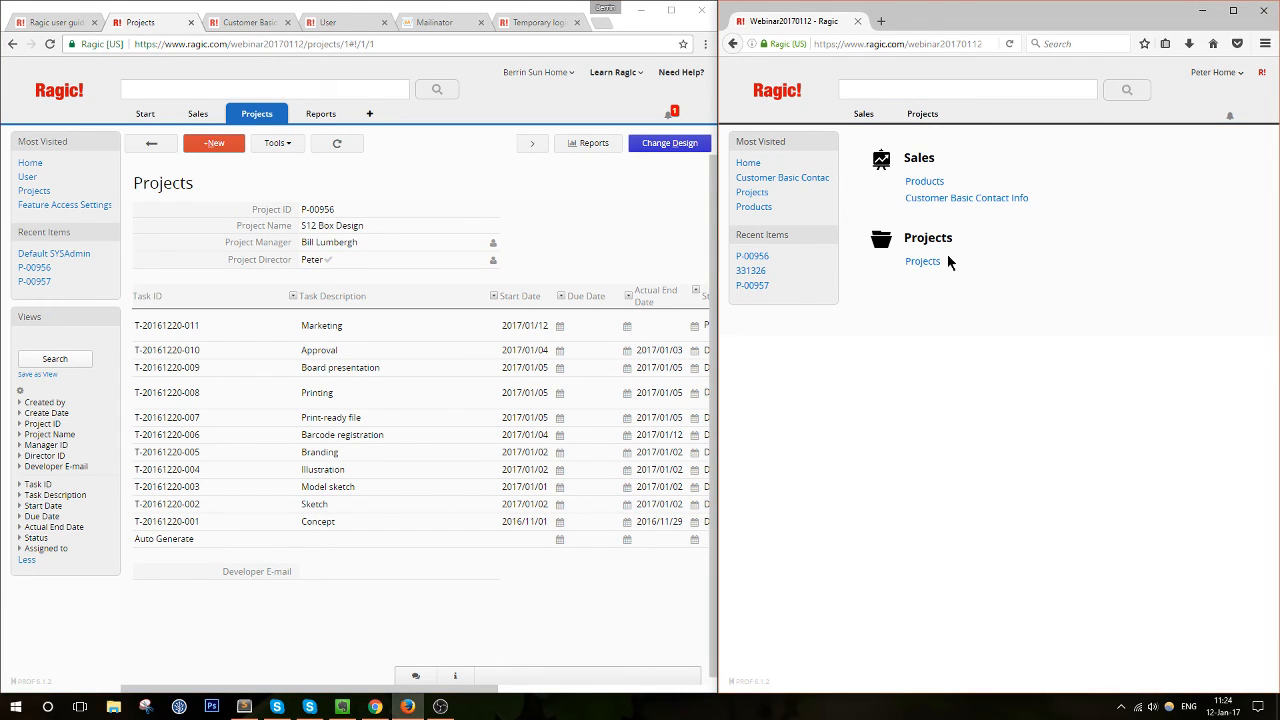
click(916, 263)
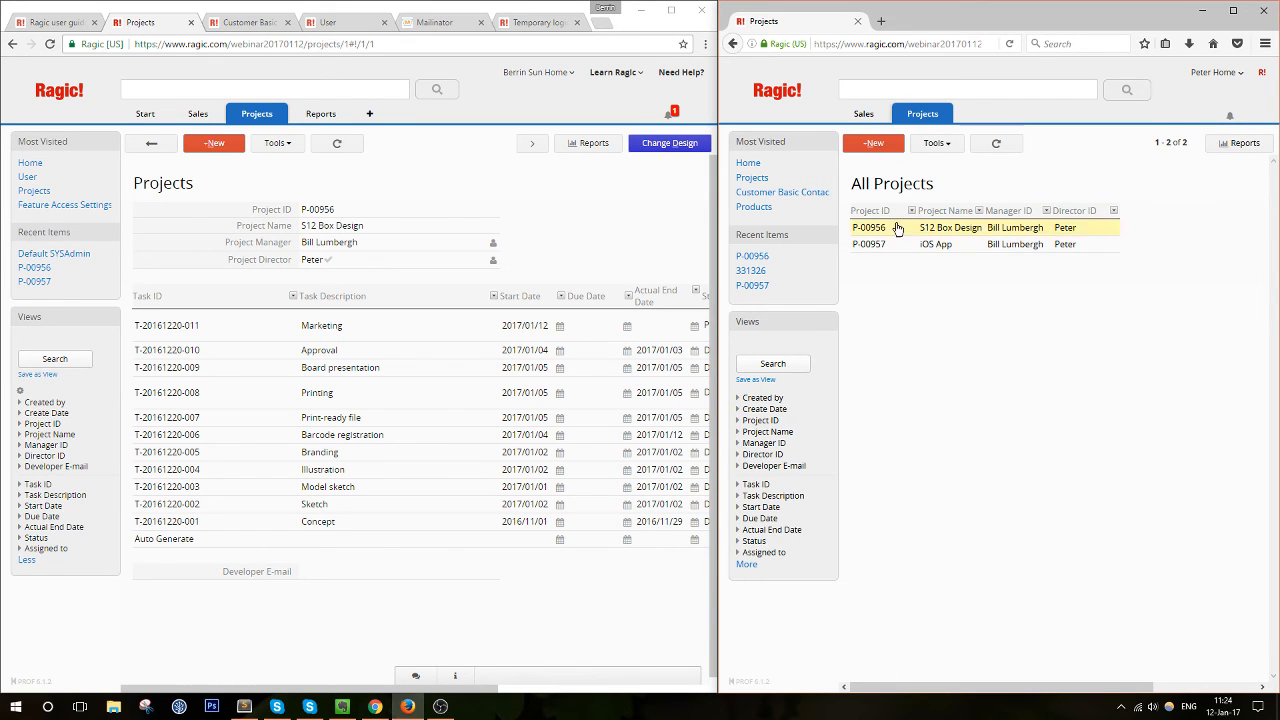
click(898, 227)
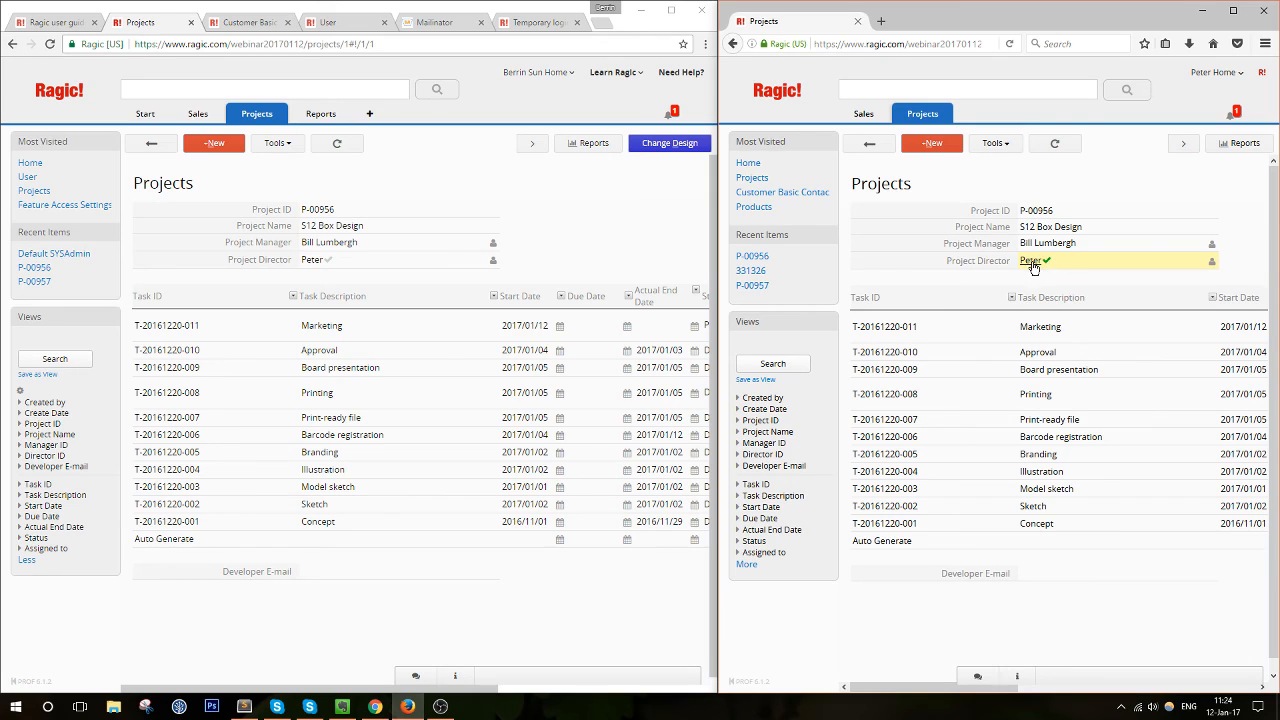
mouse_move(1033, 266)
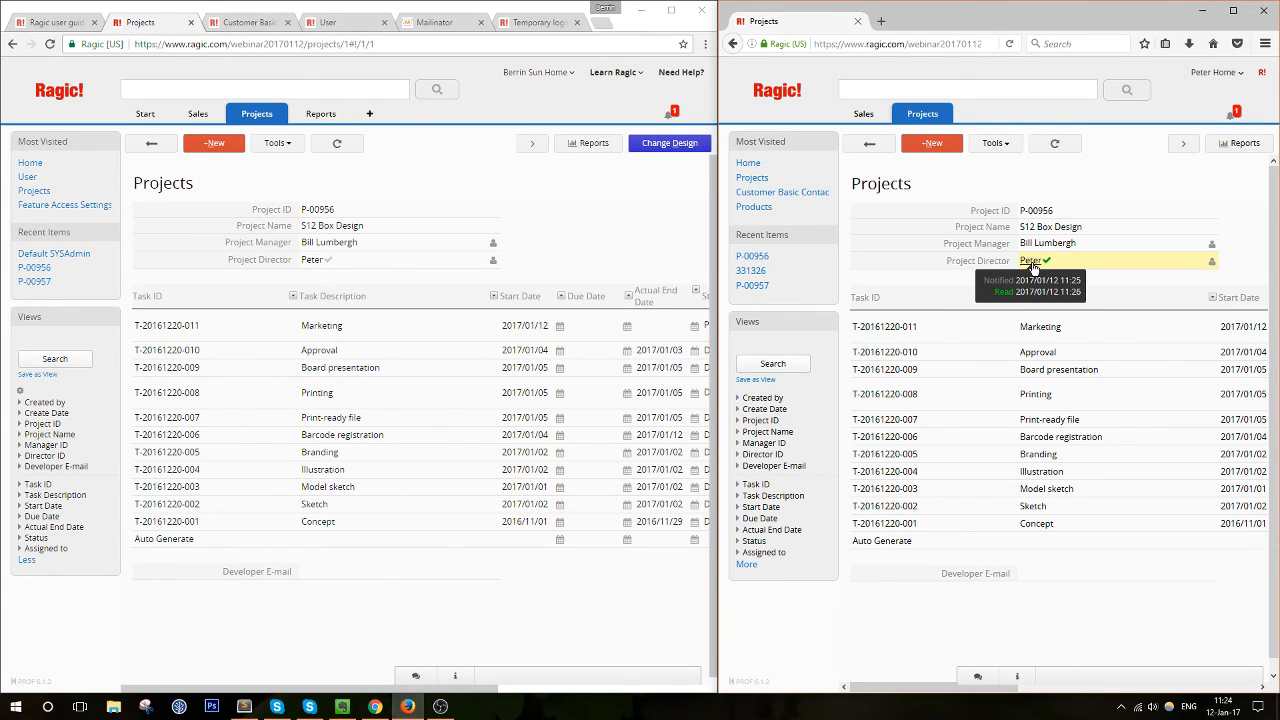
mouse_move(312, 268)
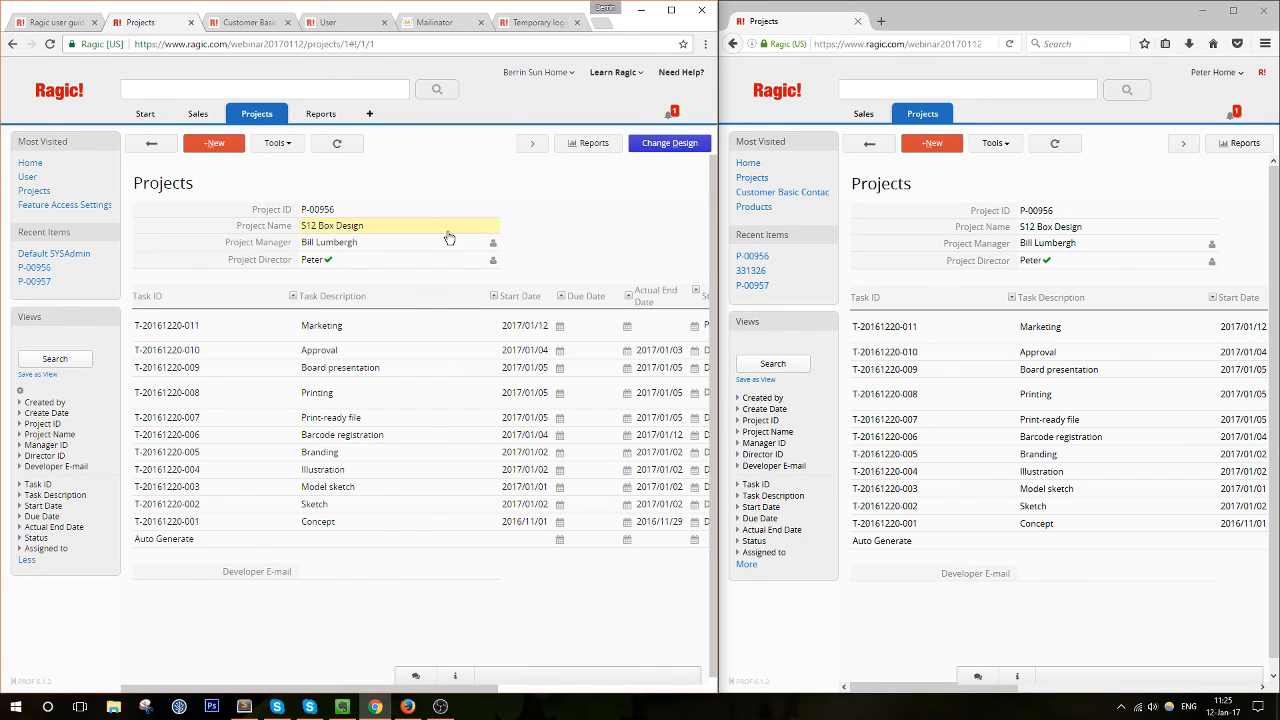
click(645, 142)
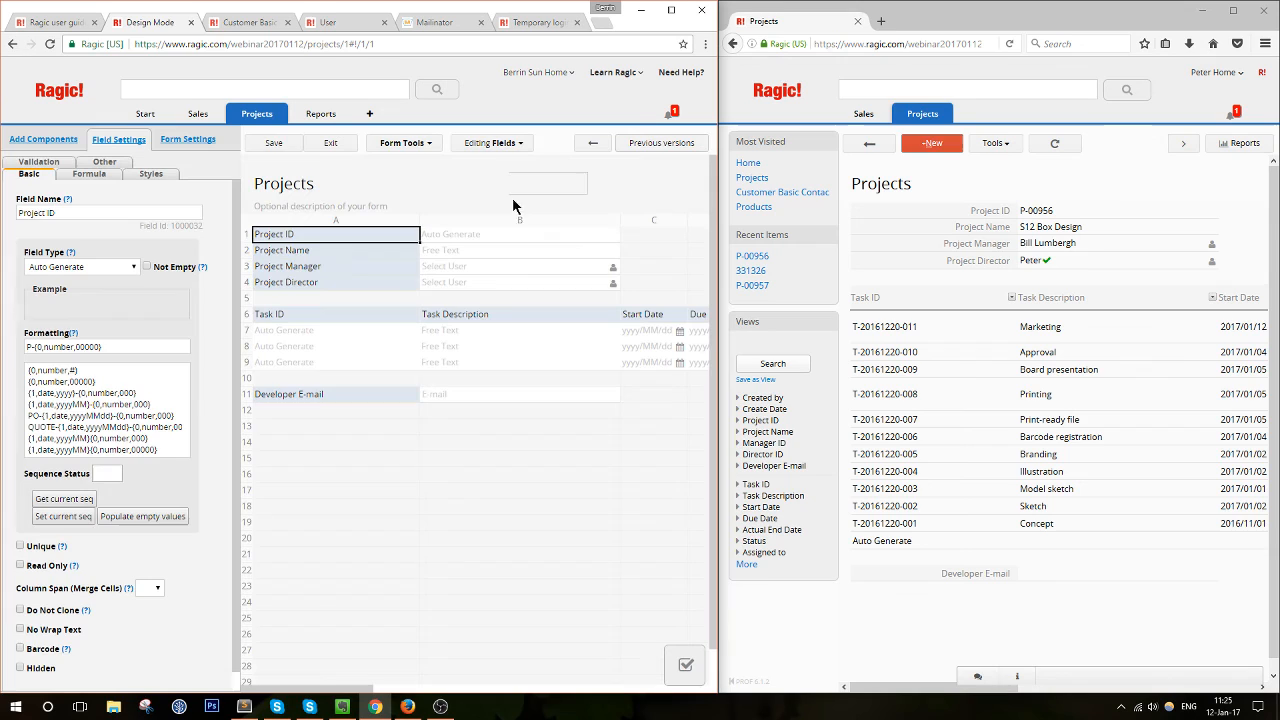
click(316, 283)
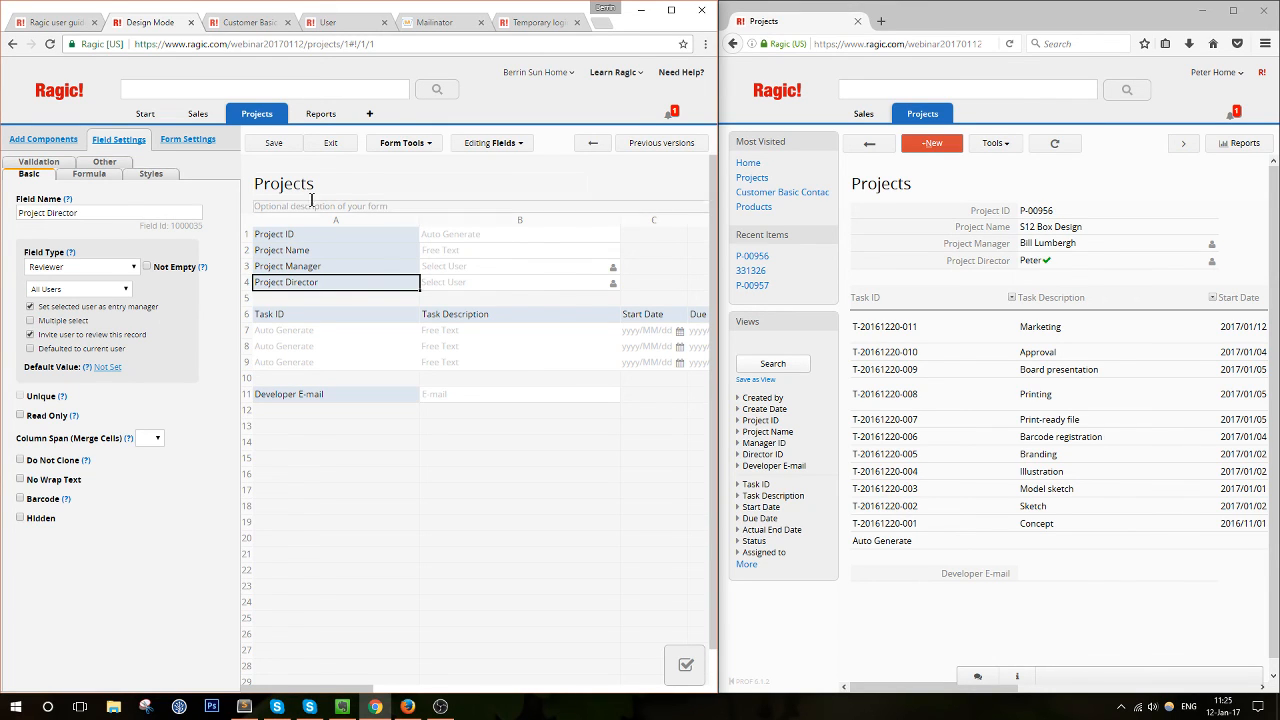
click(333, 143)
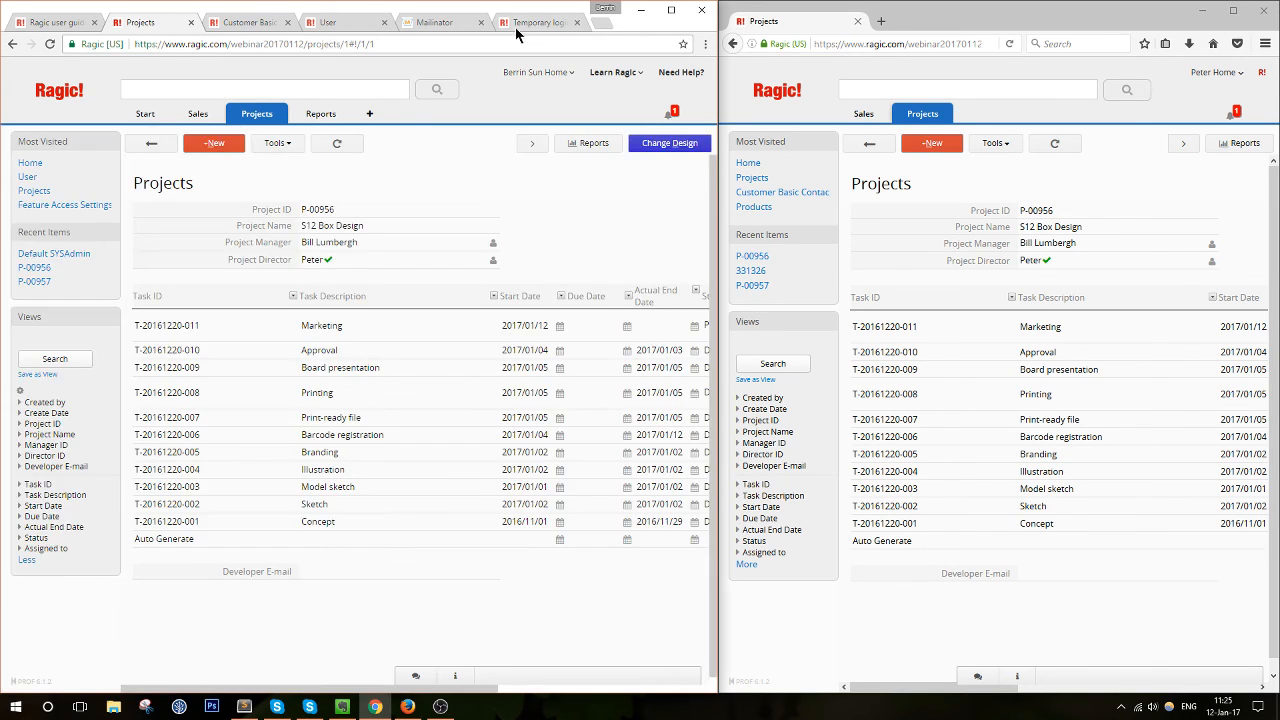
Open the user guide's Entry review page from the table of contents, select its address, and view the taskbar calendar
click(520, 28)
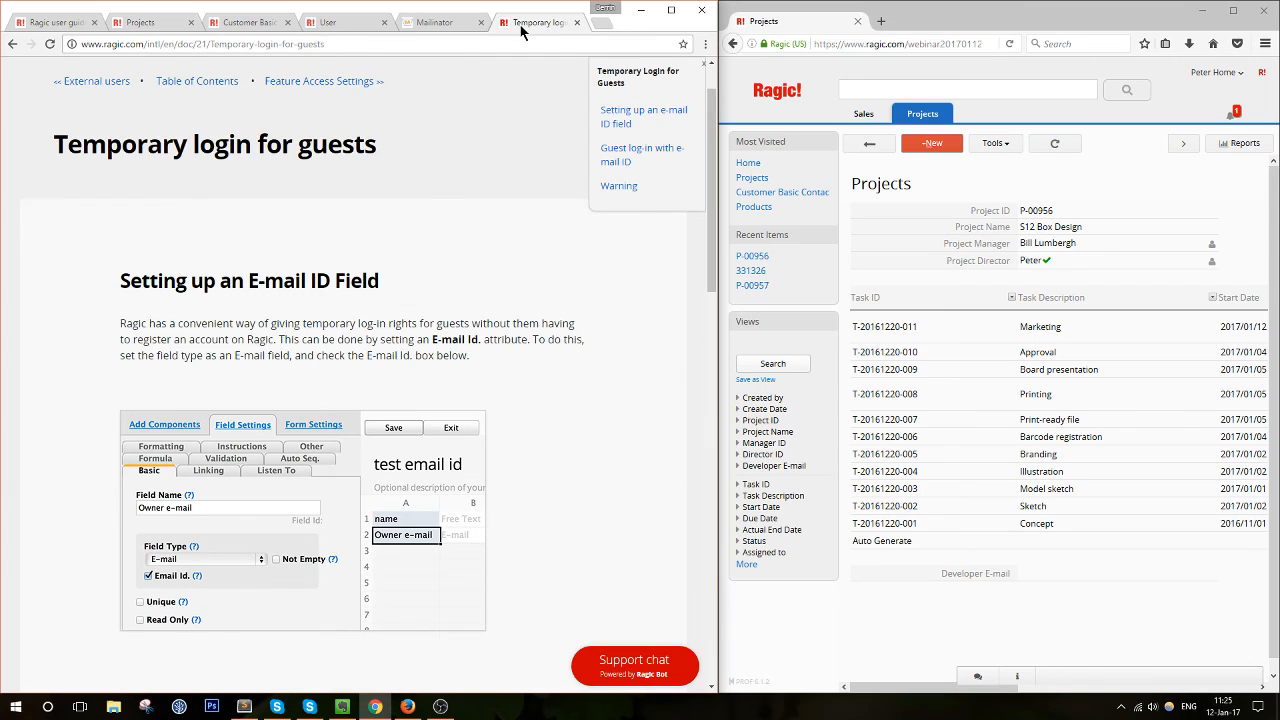
click(197, 81)
scroll(443, 288, down, 2)
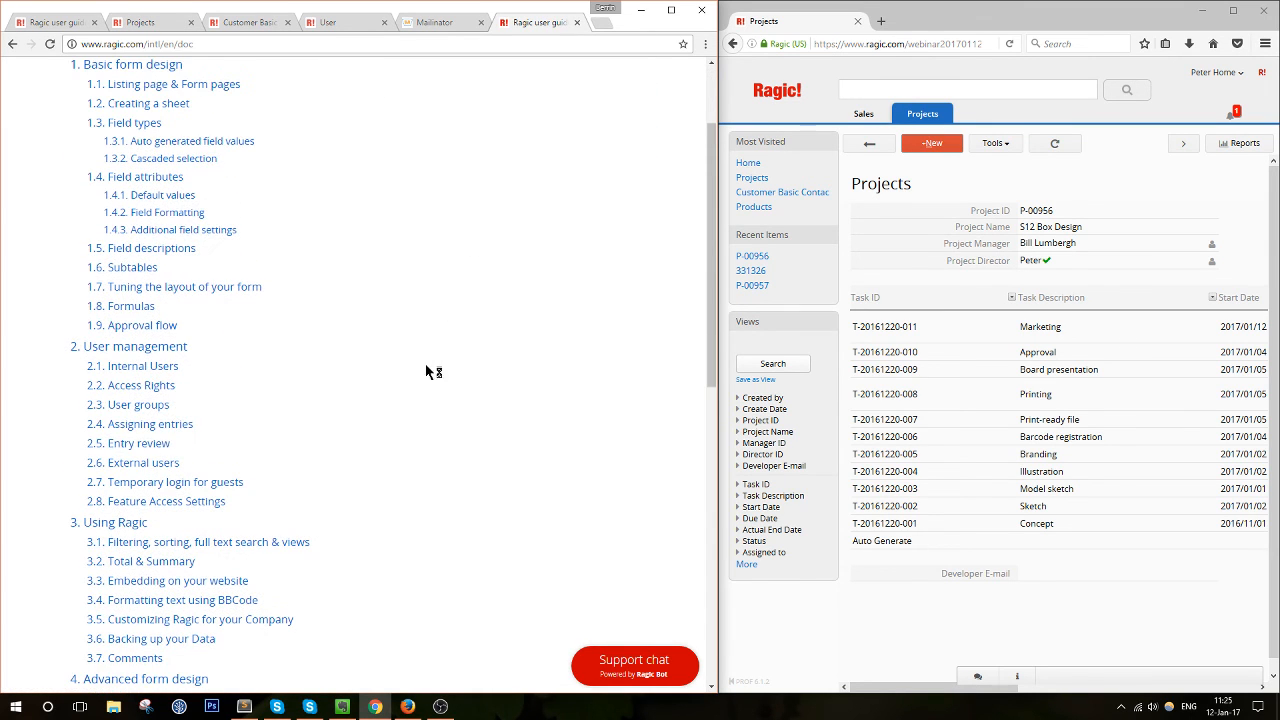
click(172, 441)
click(357, 42)
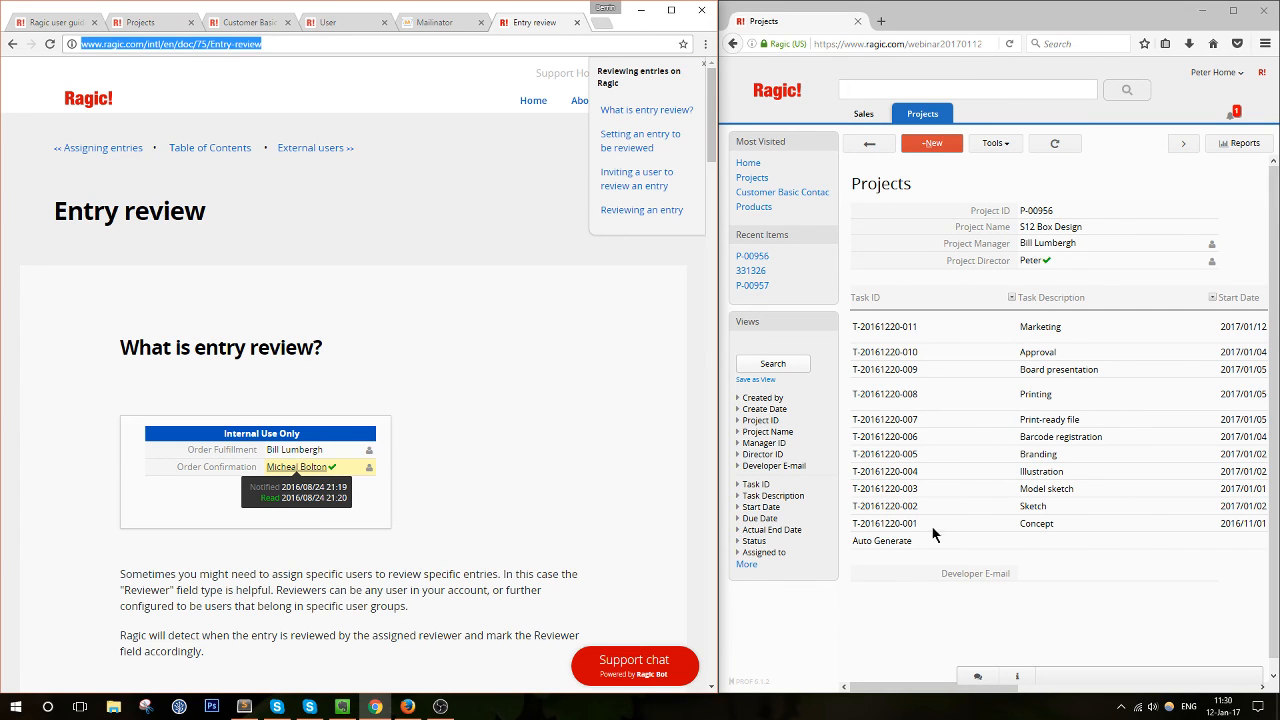
click(1211, 712)
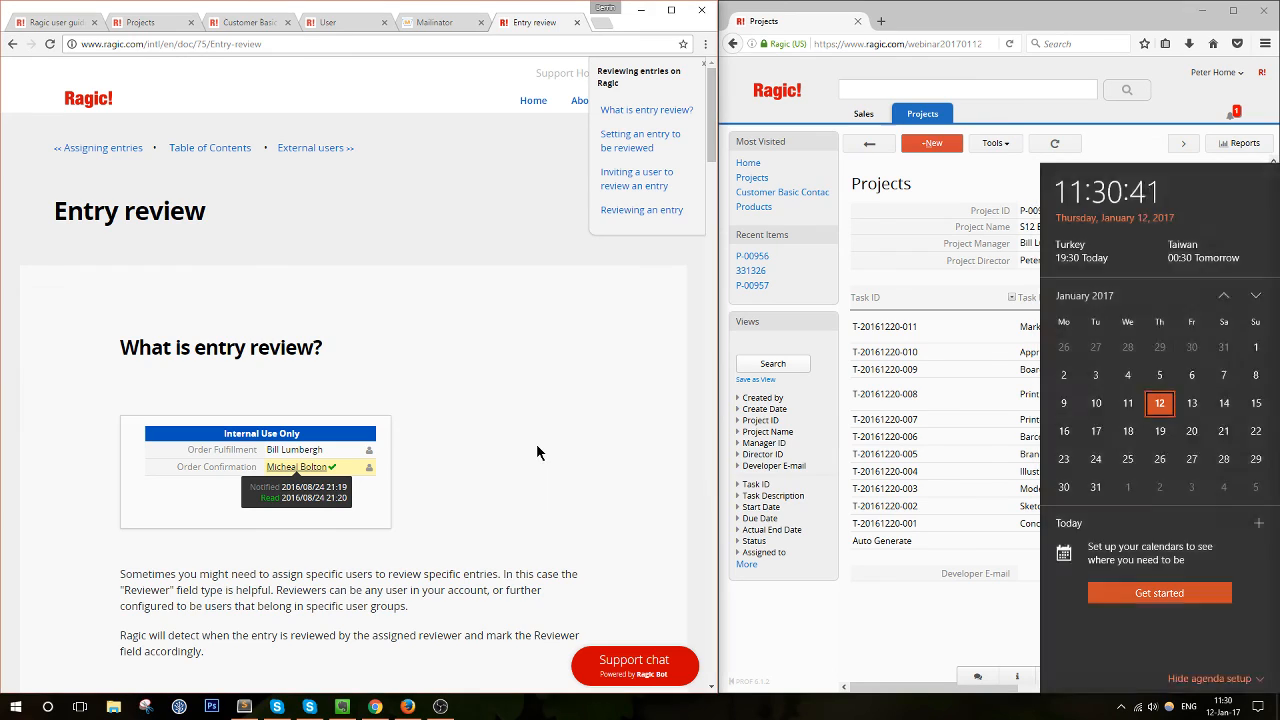
Dismiss the calendar flyout and bring the OBS Studio recording window to the front
click(539, 459)
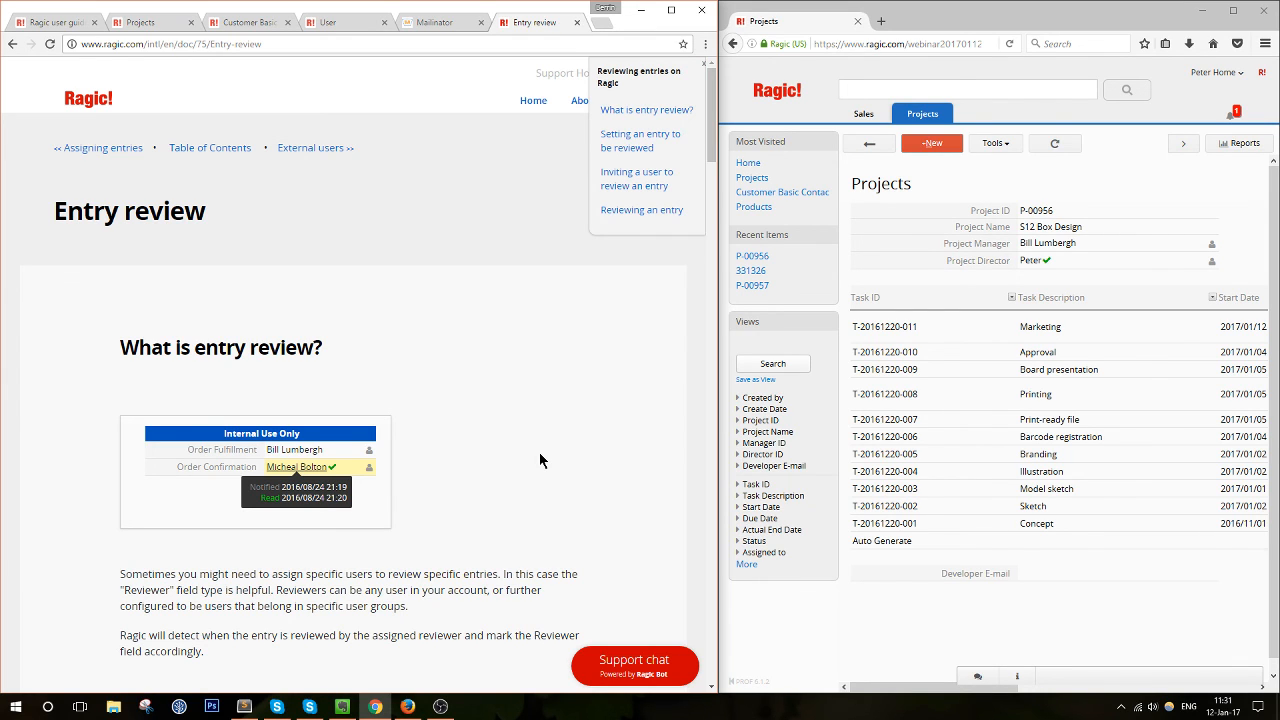
click(440, 706)
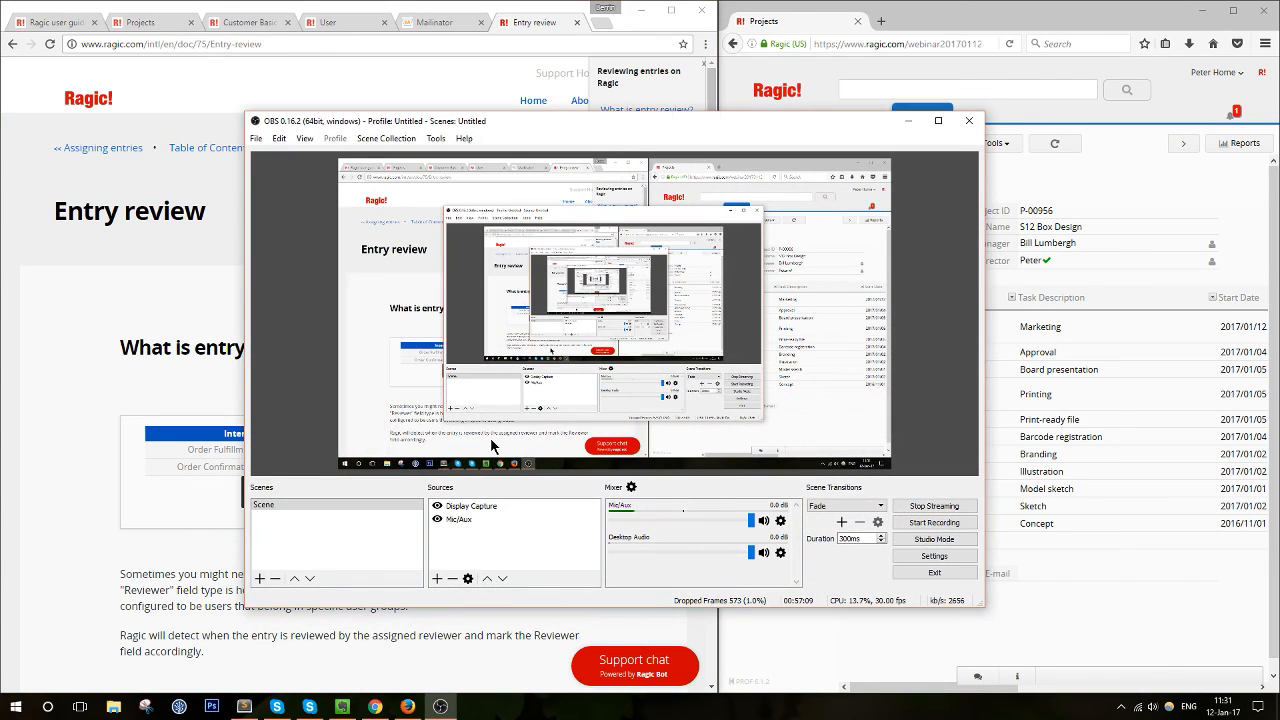